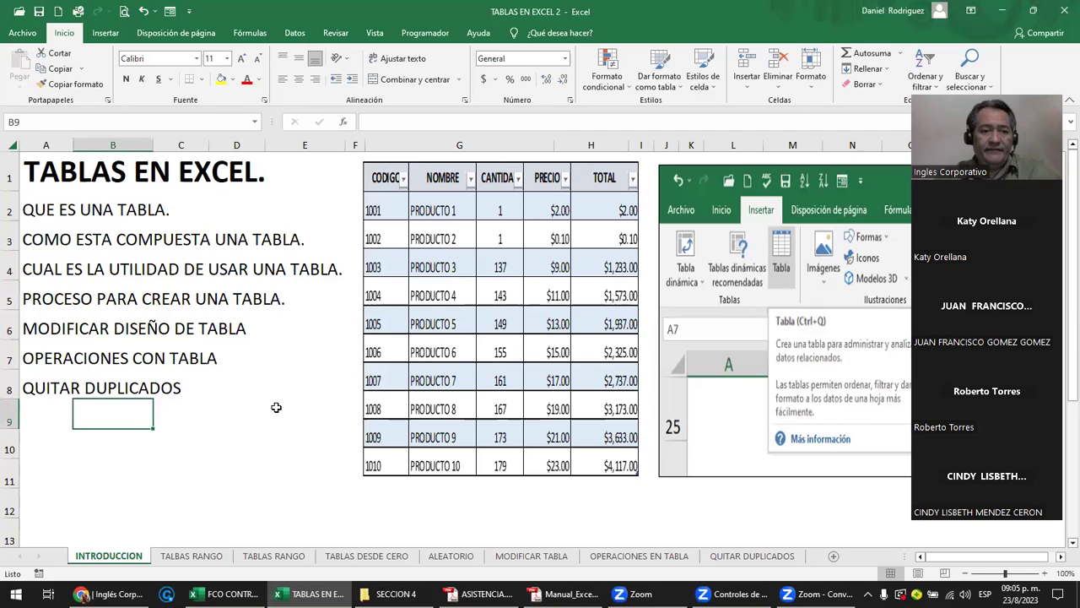
- From the course gradebook, go to the course home and expand Sección 4 – Tablas y gráficas básicas de Excel
{"action": "left_click", "coordinate": [82, 593]}
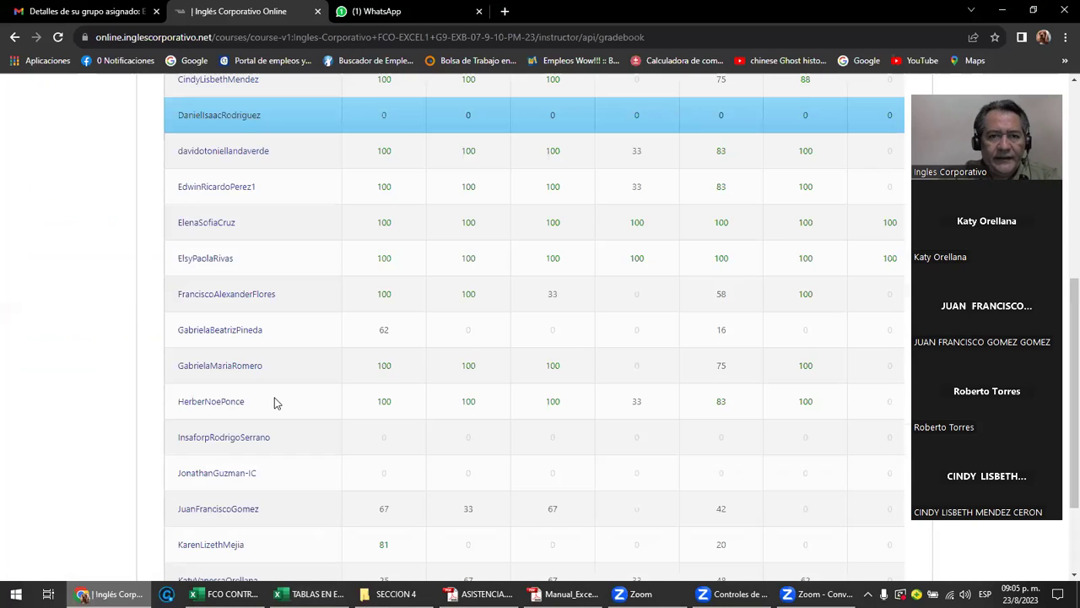
{"action": "scroll", "coordinate": [31, 172], "scroll_direction": "up", "scroll_amount": 10}
{"action": "left_click", "coordinate": [27, 166]}
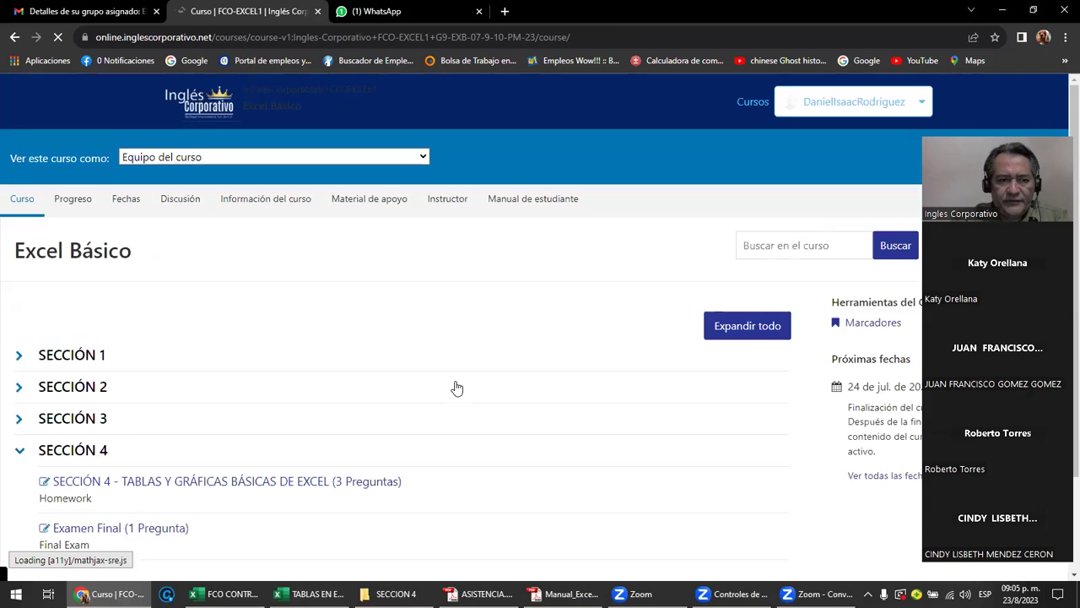
{"action": "scroll", "coordinate": [456, 387], "scroll_direction": "down", "scroll_amount": 2}
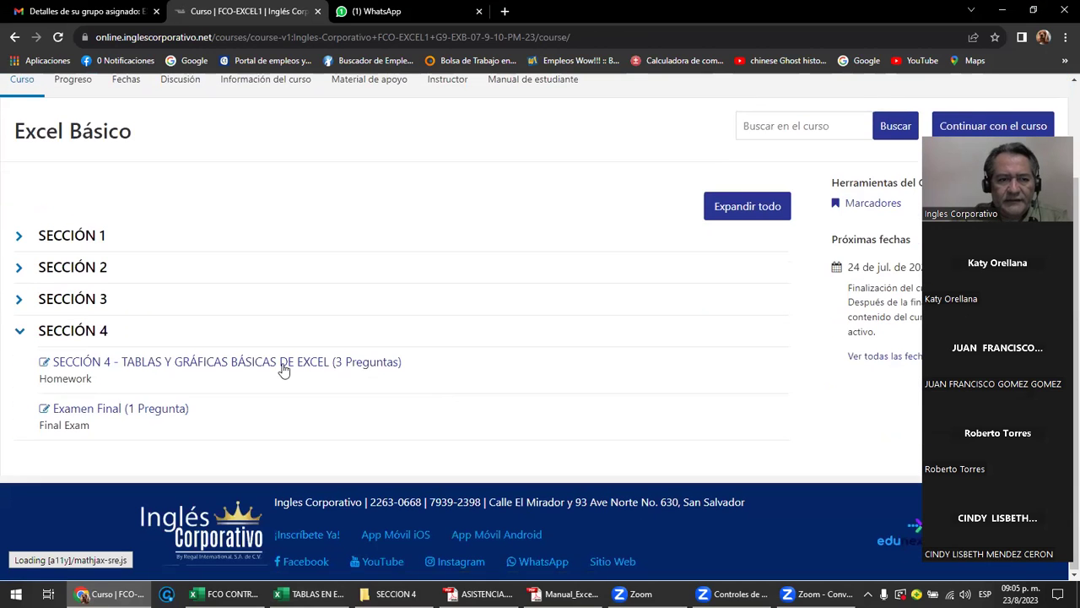
{"action": "left_click", "coordinate": [229, 366]}
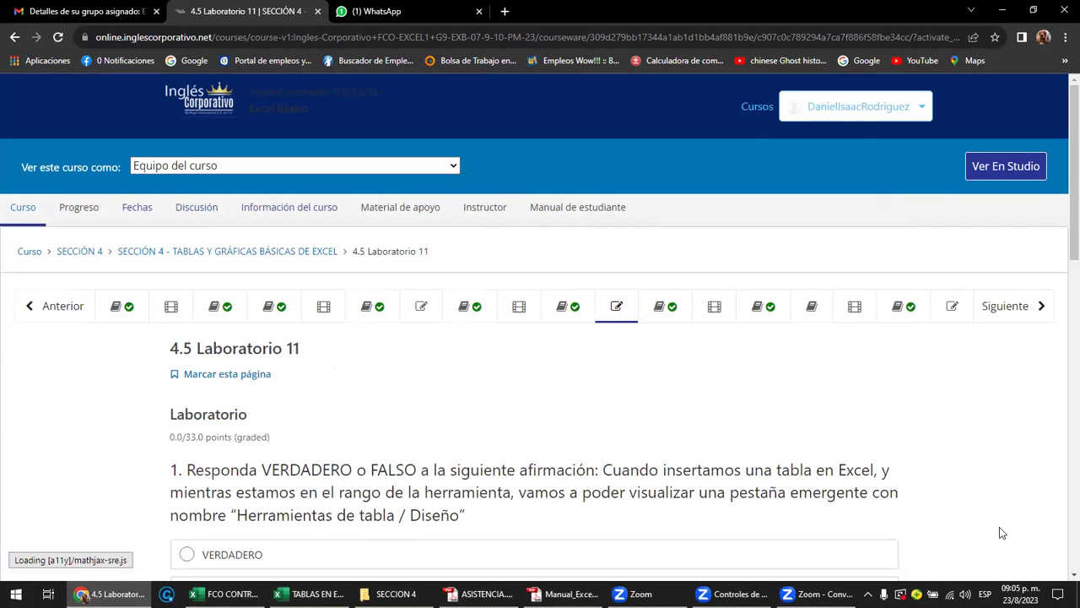
- Page back to lesson 4.4 Modificaciones en las tablas, select its title and scroll to the example
{"action": "scroll", "coordinate": [585, 380], "scroll_direction": "down", "scroll_amount": 2}
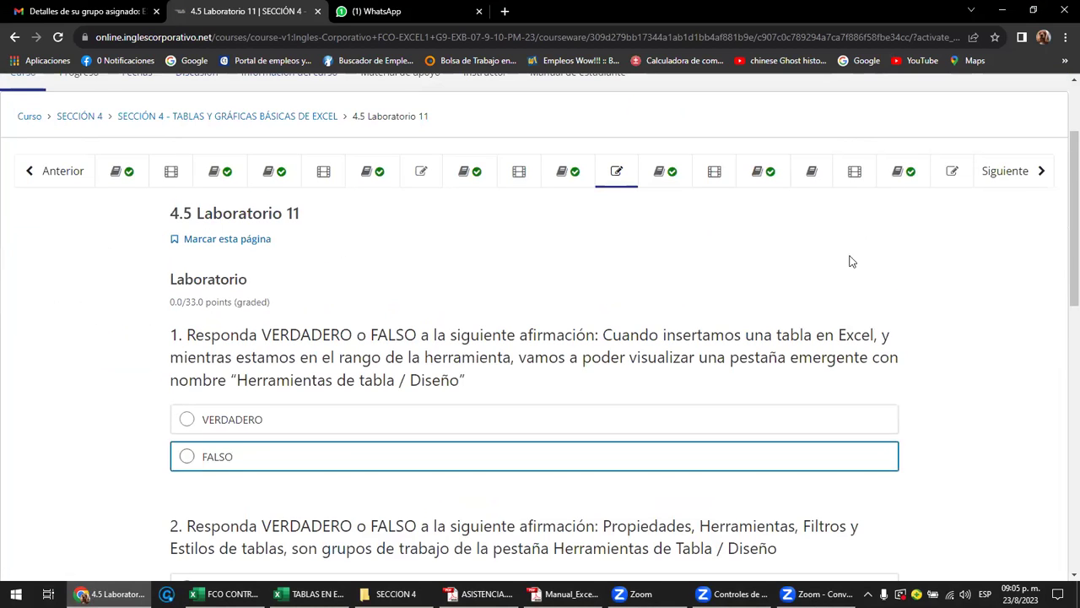
{"action": "left_click", "coordinate": [1013, 174]}
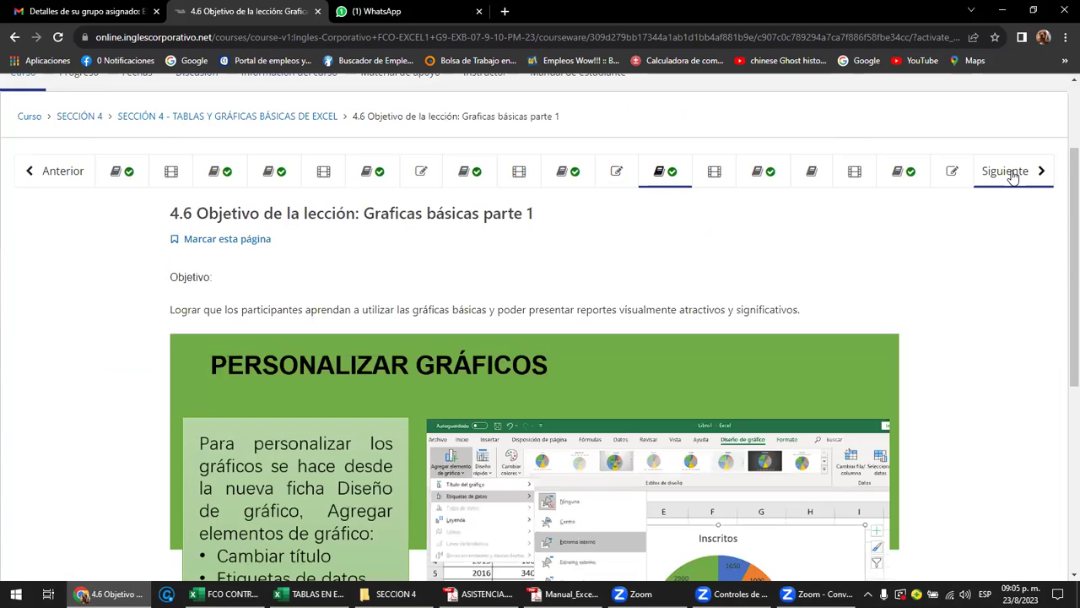
{"action": "left_click", "coordinate": [53, 173]}
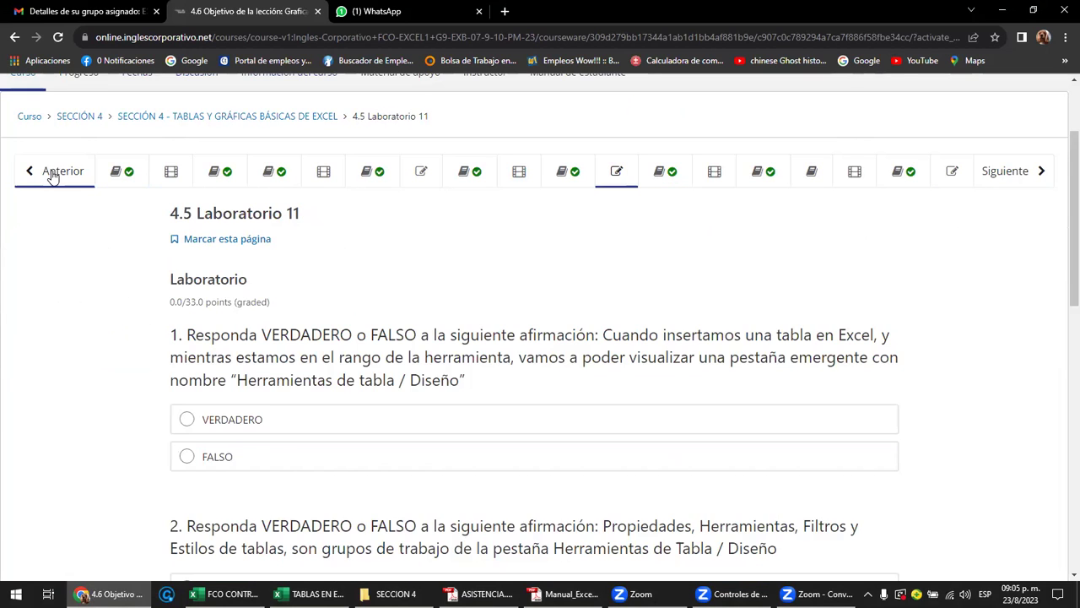
{"action": "left_click", "coordinate": [53, 173]}
{"action": "left_click", "coordinate": [53, 173]}
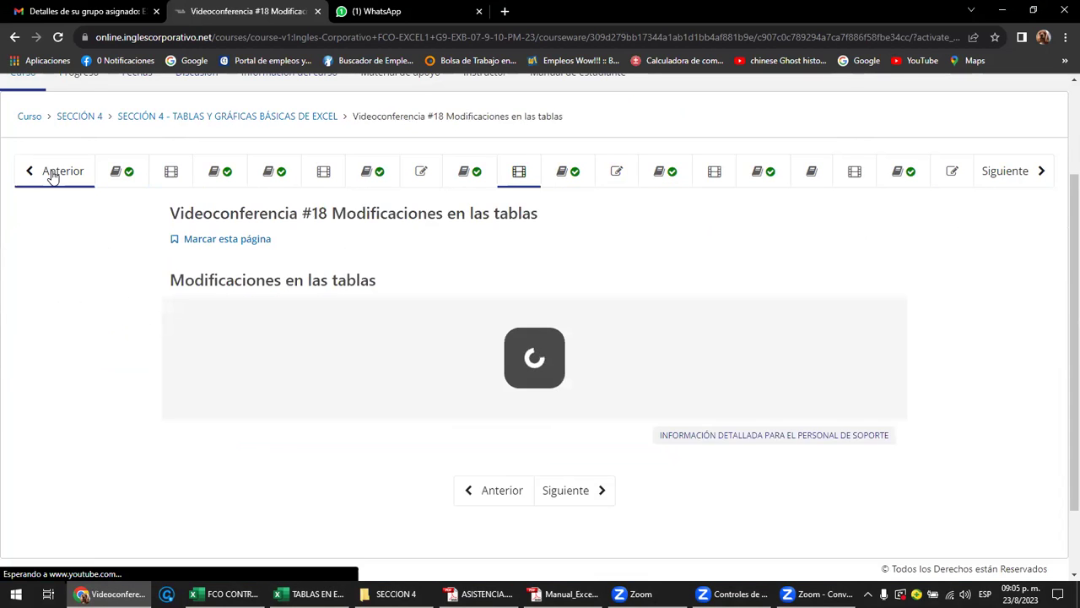
{"action": "left_click", "coordinate": [53, 173]}
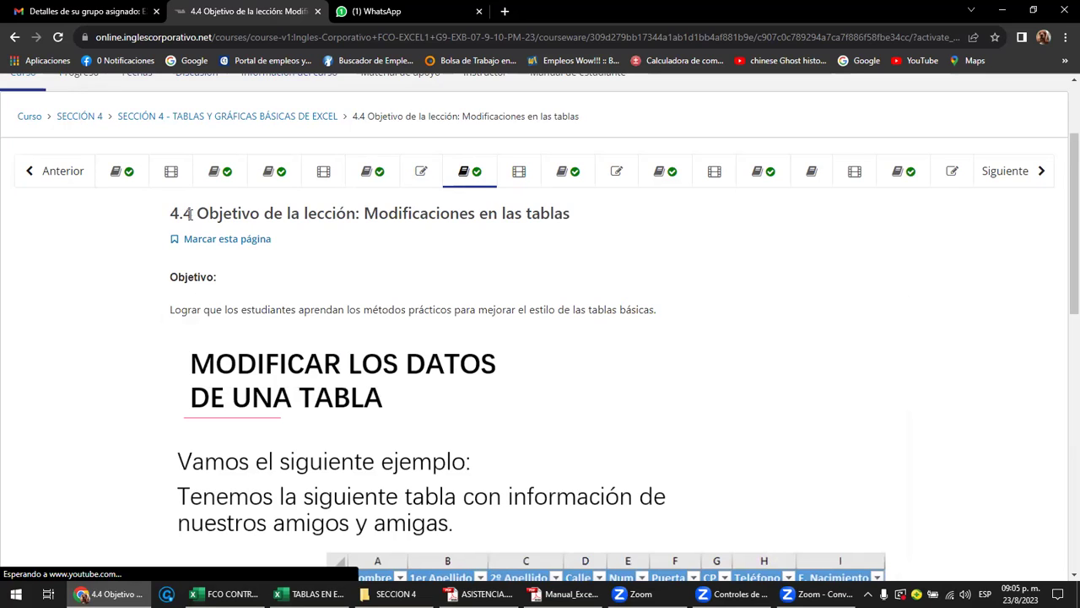
{"action": "left_click_drag", "start_coordinate": [365, 215], "coordinate": [571, 215]}
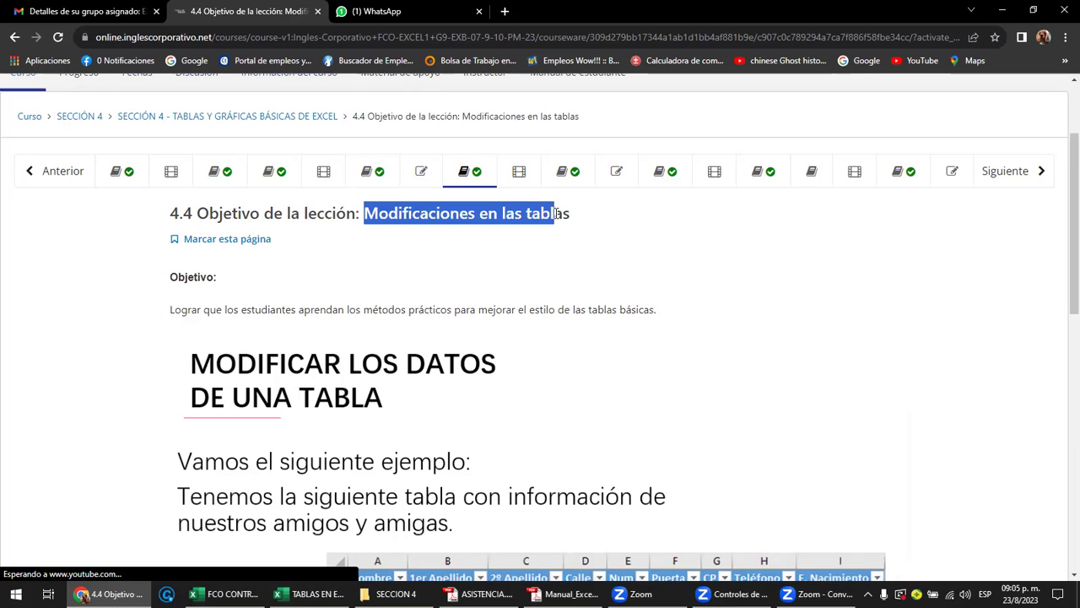
{"action": "scroll", "coordinate": [633, 278], "scroll_direction": "down", "scroll_amount": 1}
{"action": "scroll", "coordinate": [633, 278], "scroll_direction": "down", "scroll_amount": 2}
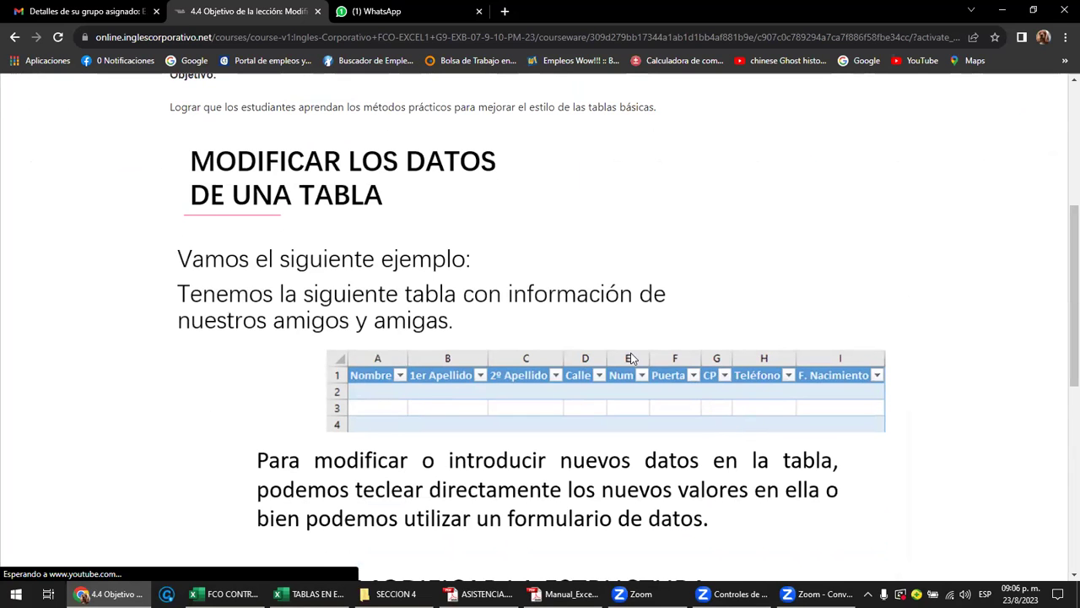
- Scroll through the rest of the lesson, then bring up the TABLAS EN EXCEL 2 workbook
{"action": "scroll", "coordinate": [634, 346], "scroll_direction": "down", "scroll_amount": 1}
{"action": "scroll", "coordinate": [635, 345], "scroll_direction": "down", "scroll_amount": 1}
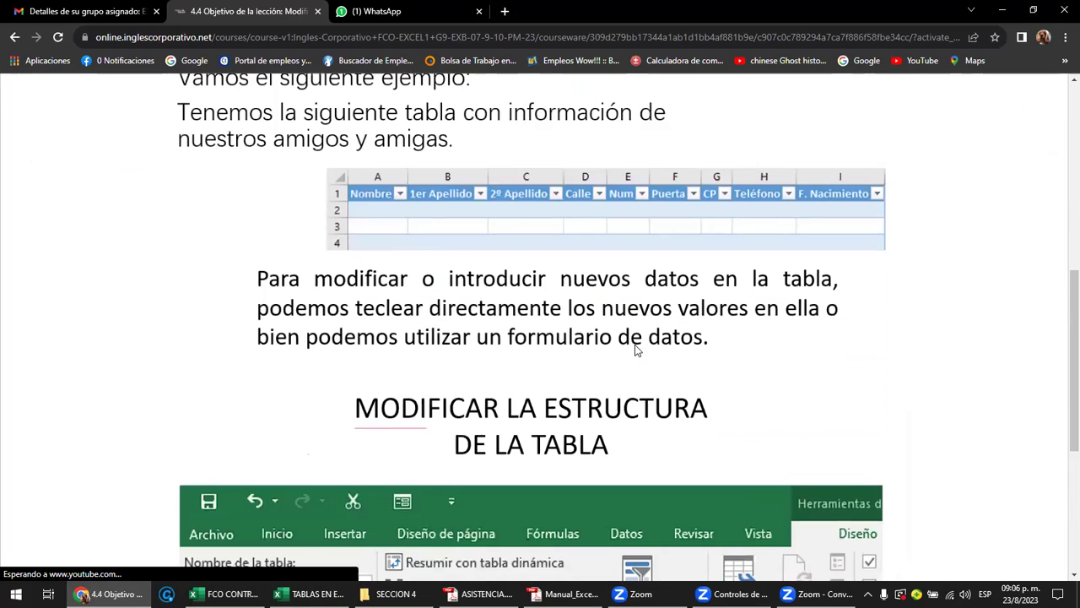
{"action": "scroll", "coordinate": [634, 344], "scroll_direction": "down", "scroll_amount": 2}
{"action": "scroll", "coordinate": [634, 345], "scroll_direction": "down", "scroll_amount": 1}
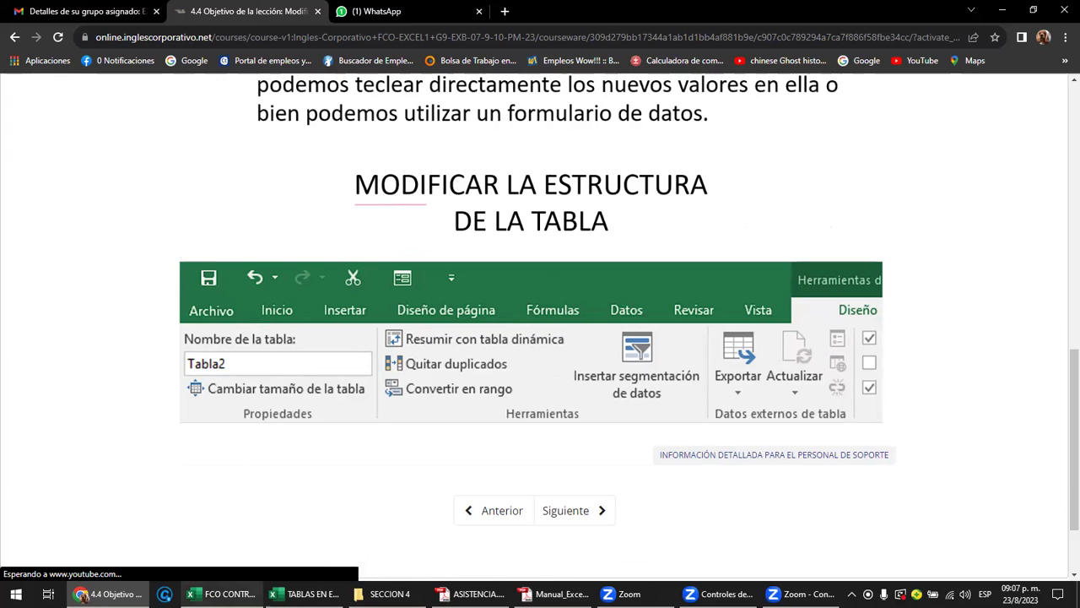
{"action": "mouse_move", "coordinate": [314, 594]}
{"action": "left_click", "coordinate": [338, 536]}
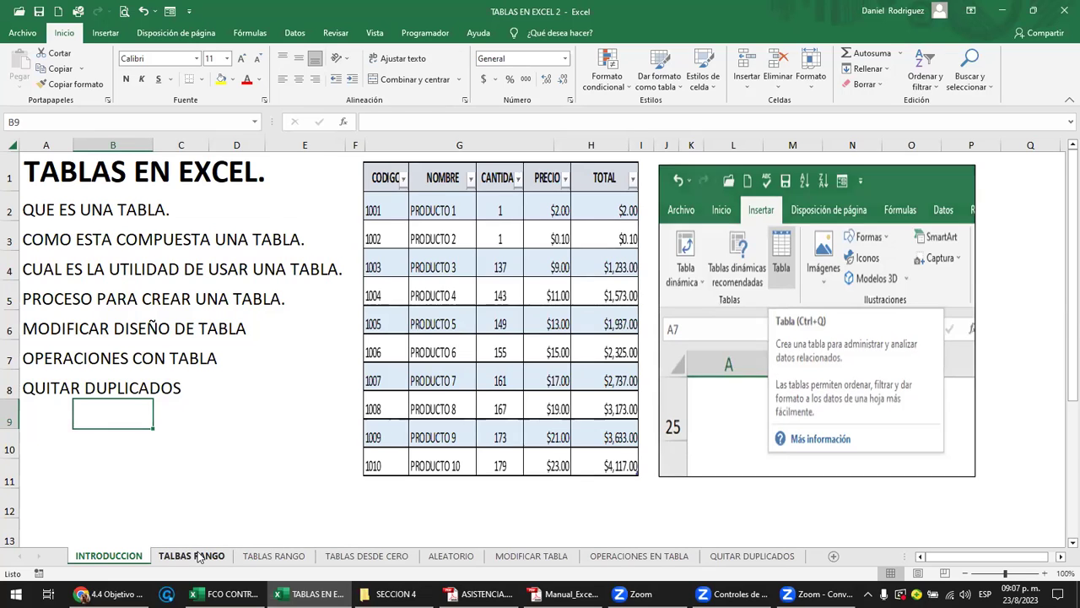
- Browse the TABLAS RANGO, TABLAS DESDE CERO, ALEATORIO, MODIFICAR TABLA and OPERACIONES EN TABLA sheets, ending on QUITAR DUPLICADOS
{"action": "left_click", "coordinate": [197, 556]}
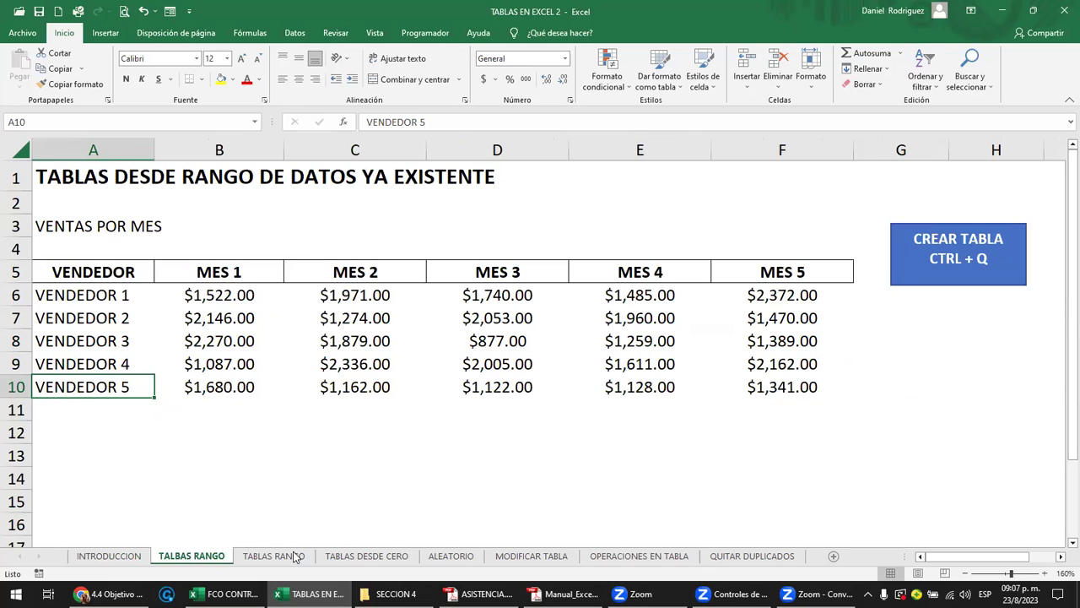
{"action": "left_click", "coordinate": [291, 559]}
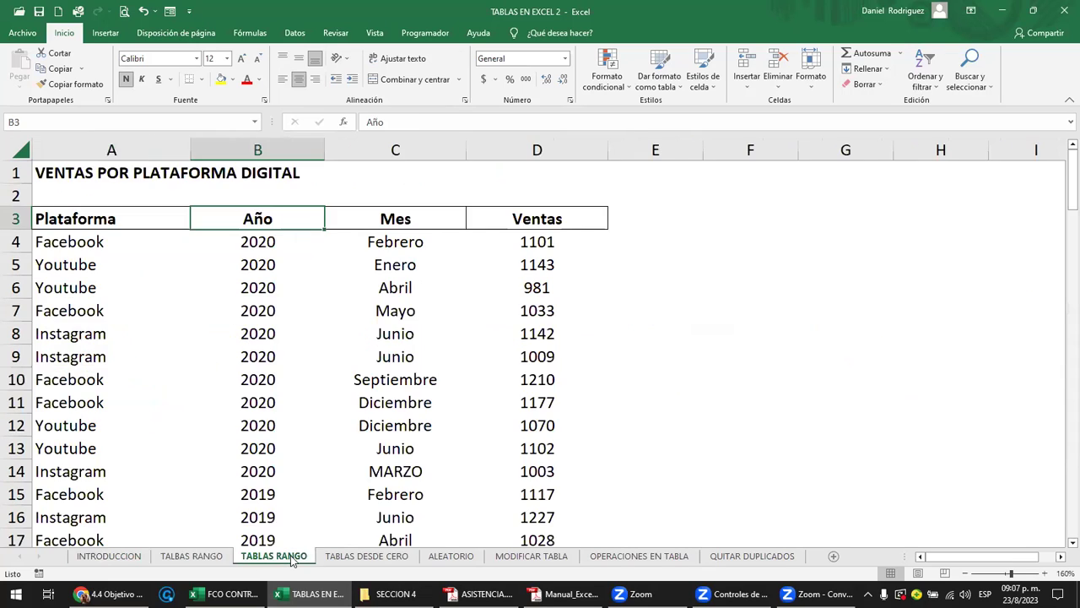
{"action": "left_click", "coordinate": [365, 559]}
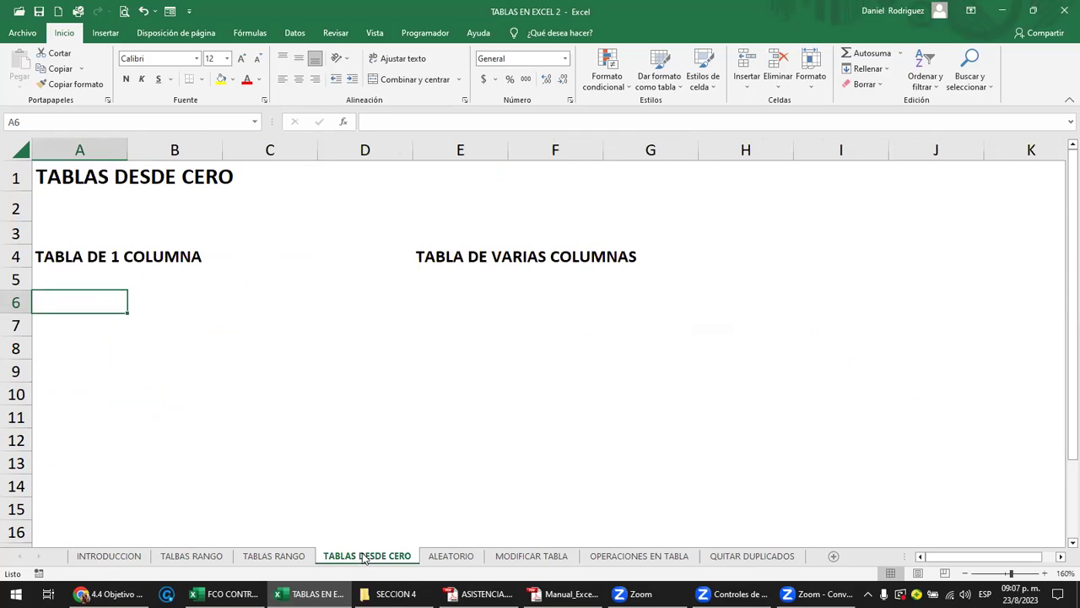
{"action": "left_click", "coordinate": [463, 558]}
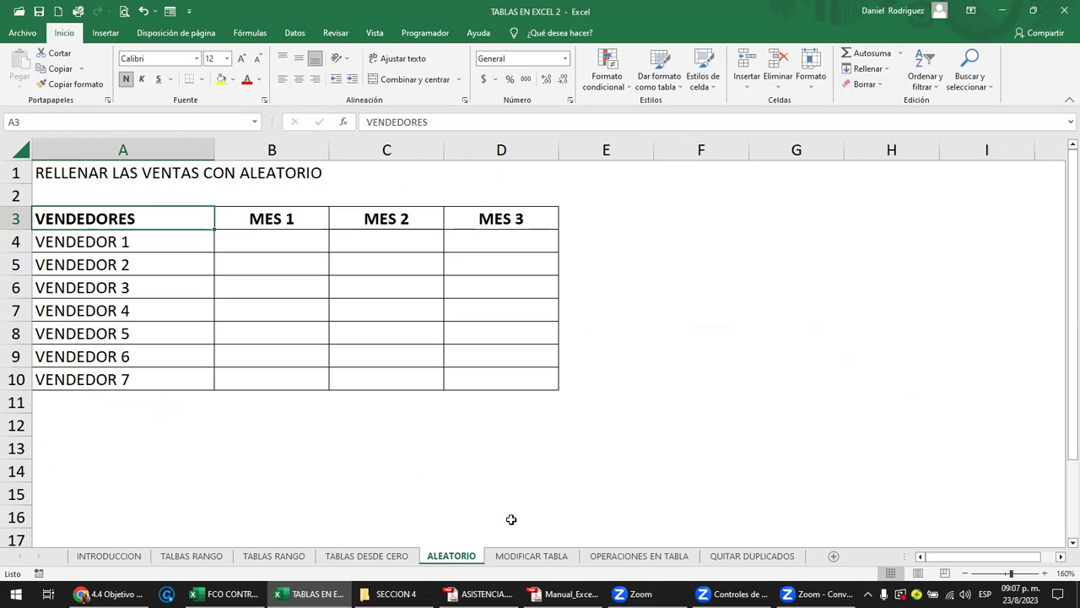
{"action": "left_click", "coordinate": [530, 558]}
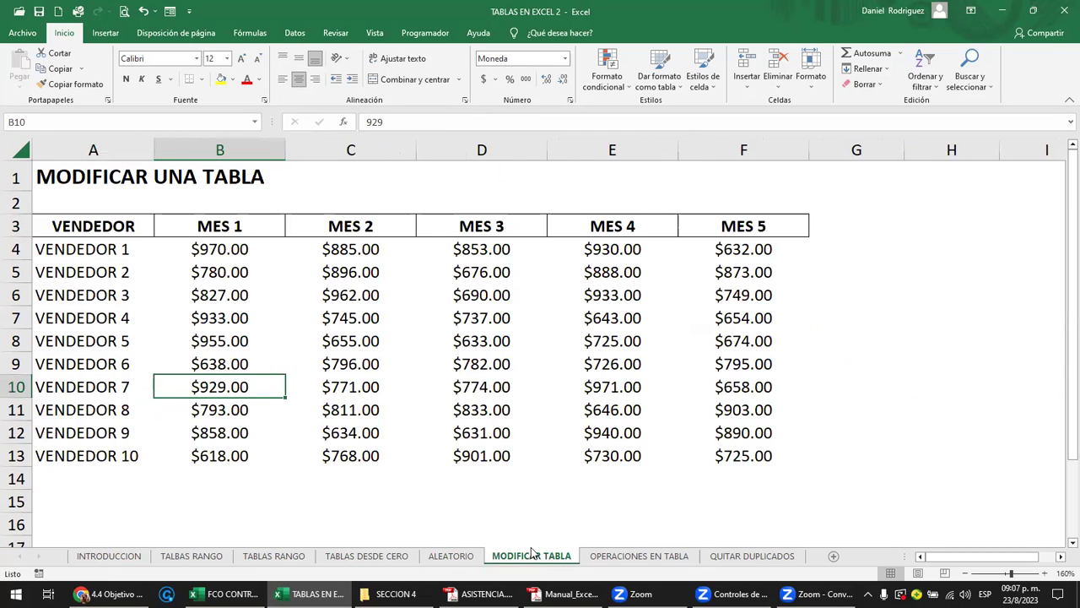
{"action": "left_click", "coordinate": [649, 558]}
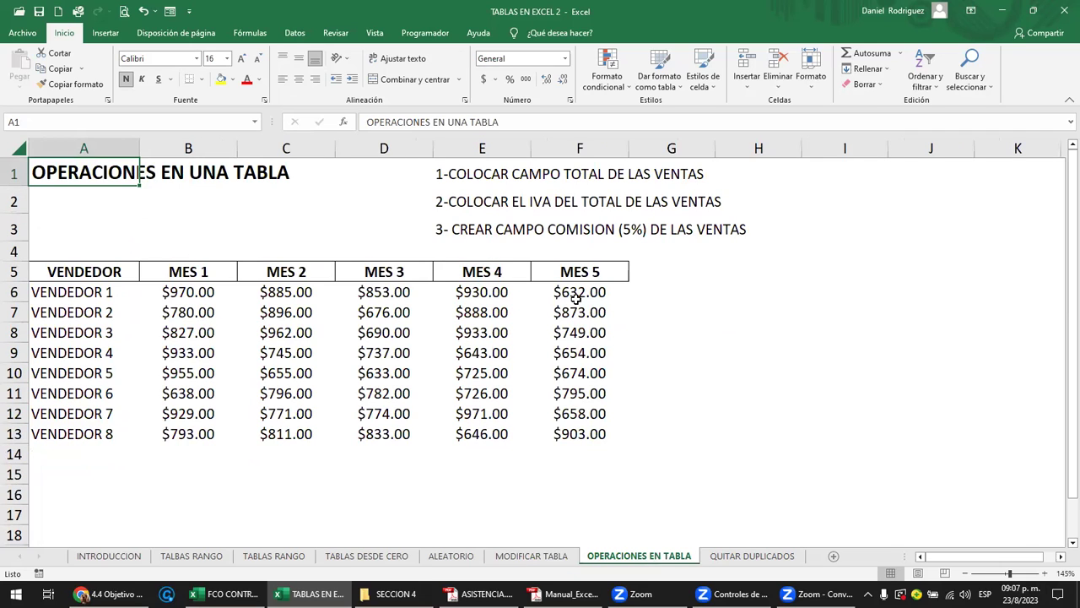
{"action": "left_click", "coordinate": [734, 558]}
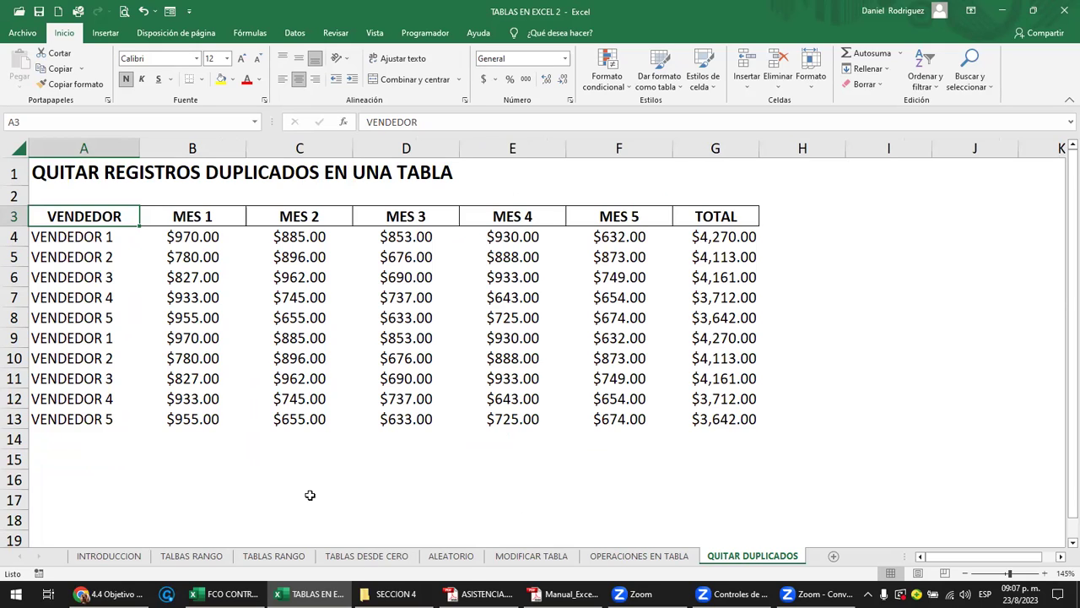
{"action": "mouse_move", "coordinate": [143, 594]}
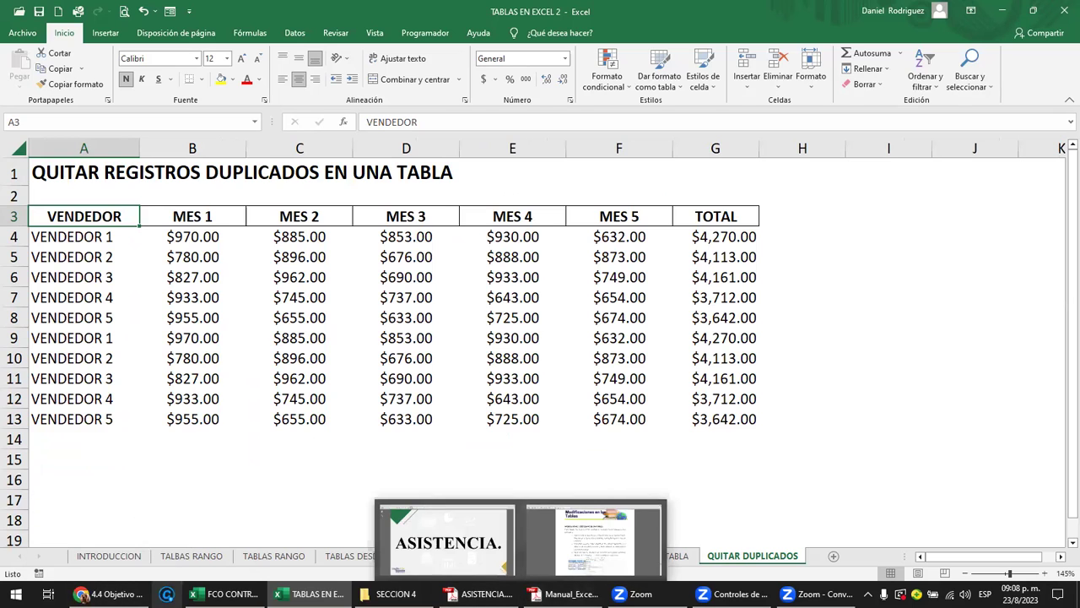
- Return to the lesson 4.4 browser page and scroll up to the friends table headers
{"action": "left_click", "coordinate": [110, 594]}
{"action": "scroll", "coordinate": [364, 394], "scroll_direction": "up", "scroll_amount": 3}
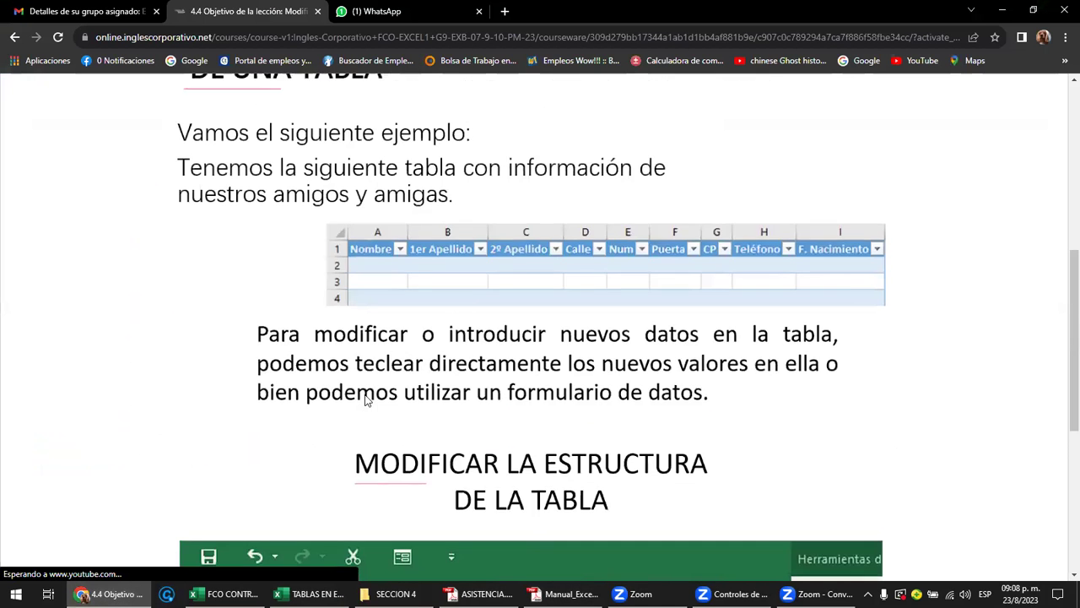
{"action": "scroll", "coordinate": [364, 394], "scroll_direction": "up", "scroll_amount": 3}
{"action": "scroll", "coordinate": [365, 394], "scroll_direction": "up", "scroll_amount": 1}
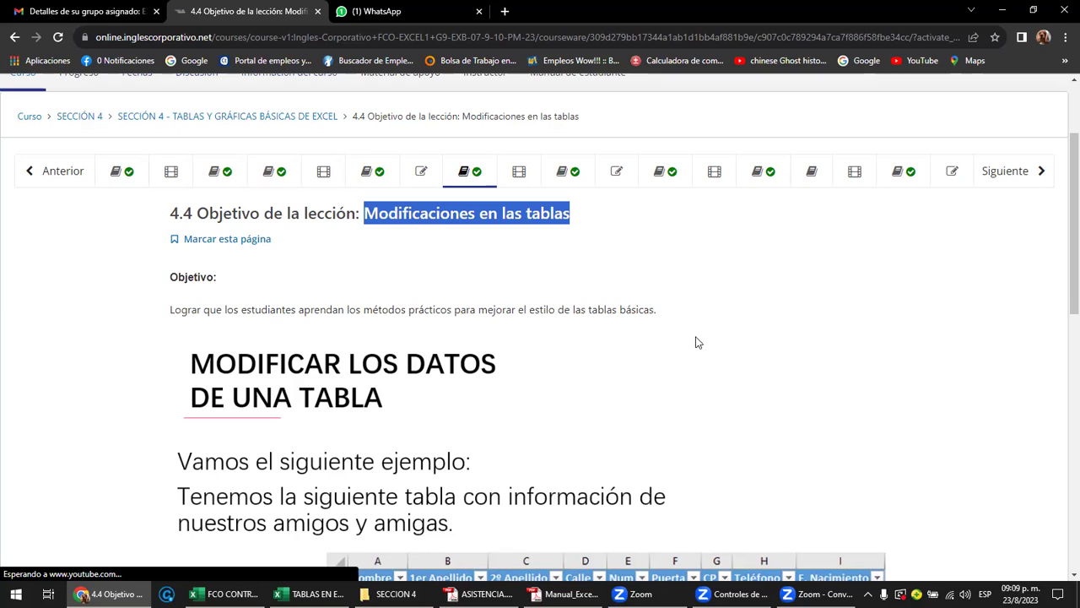
{"action": "scroll", "coordinate": [696, 342], "scroll_direction": "down", "scroll_amount": 1}
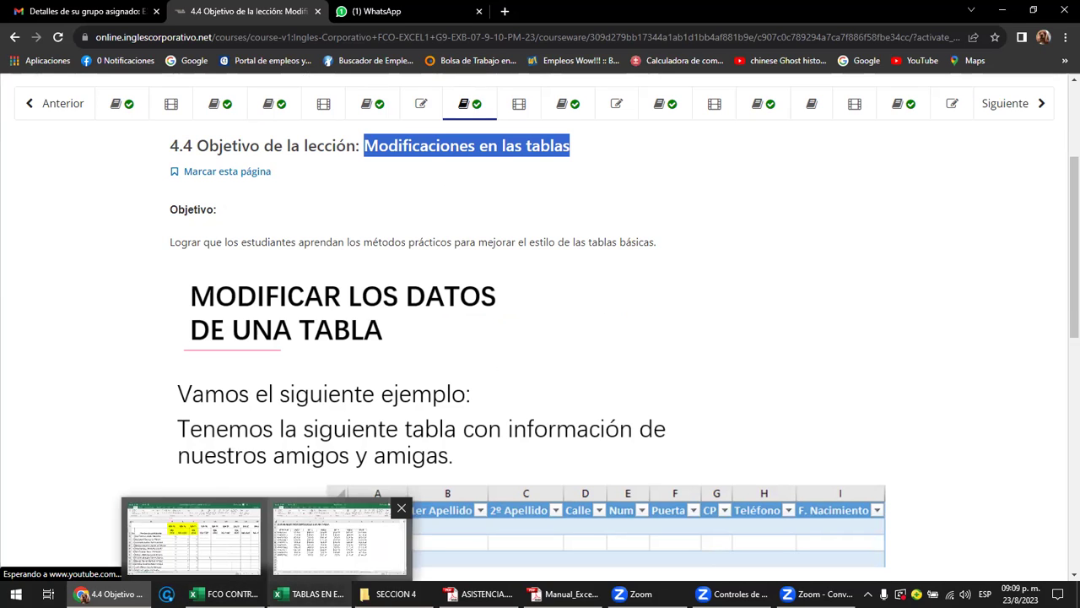
- Review page 87 of Manual_Excel_Basico.pdf on inserting table rows and columns, then return to Excel
{"action": "left_click", "coordinate": [565, 594]}
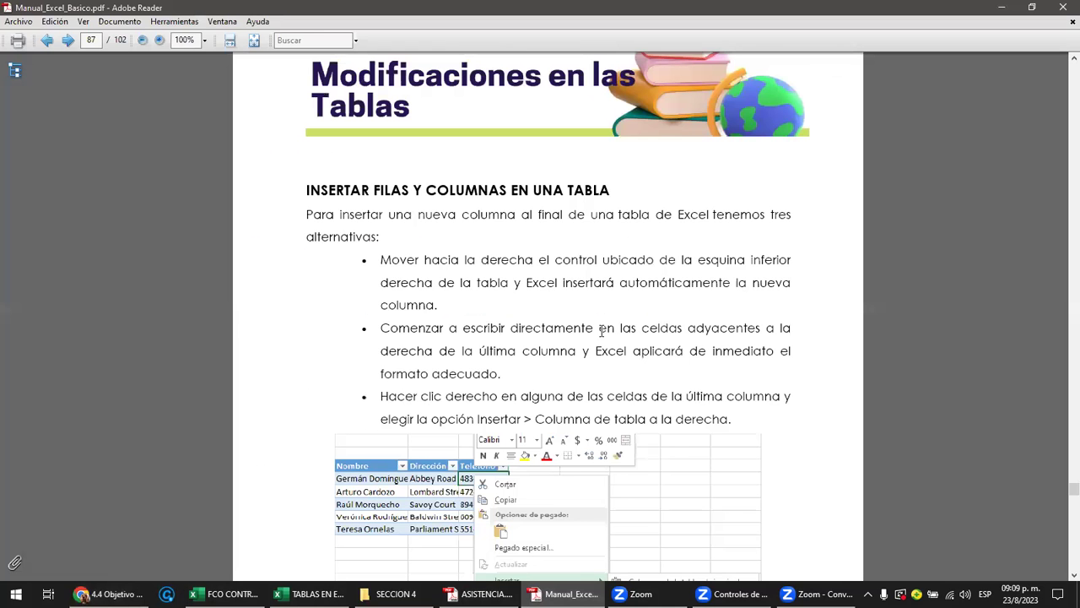
{"action": "scroll", "coordinate": [484, 212], "scroll_direction": "up", "scroll_amount": 1}
{"action": "scroll", "coordinate": [532, 257], "scroll_direction": "up", "scroll_amount": 3}
{"action": "scroll", "coordinate": [534, 259], "scroll_direction": "up", "scroll_amount": 3}
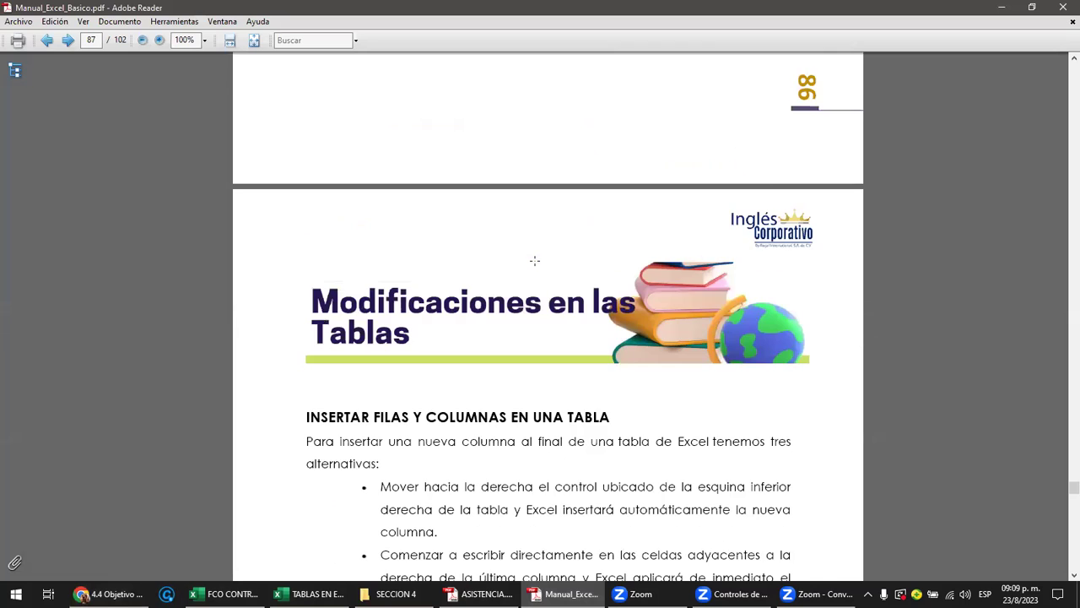
{"action": "scroll", "coordinate": [736, 361], "scroll_direction": "down", "scroll_amount": 2}
{"action": "scroll", "coordinate": [737, 361], "scroll_direction": "down", "scroll_amount": 1}
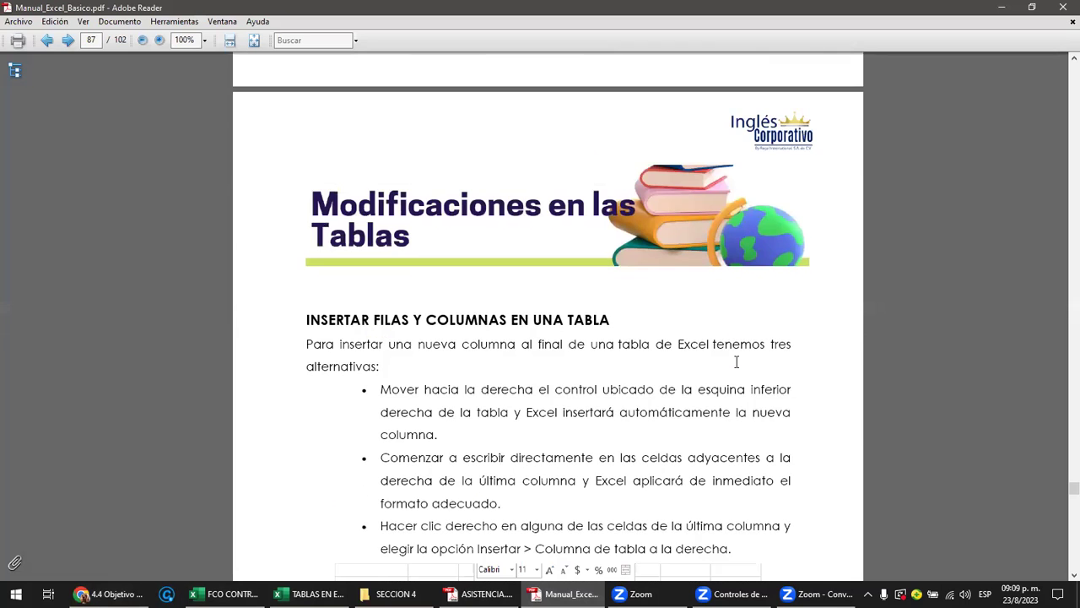
{"action": "scroll", "coordinate": [736, 361], "scroll_direction": "down", "scroll_amount": 2}
{"action": "scroll", "coordinate": [737, 361], "scroll_direction": "down", "scroll_amount": 1}
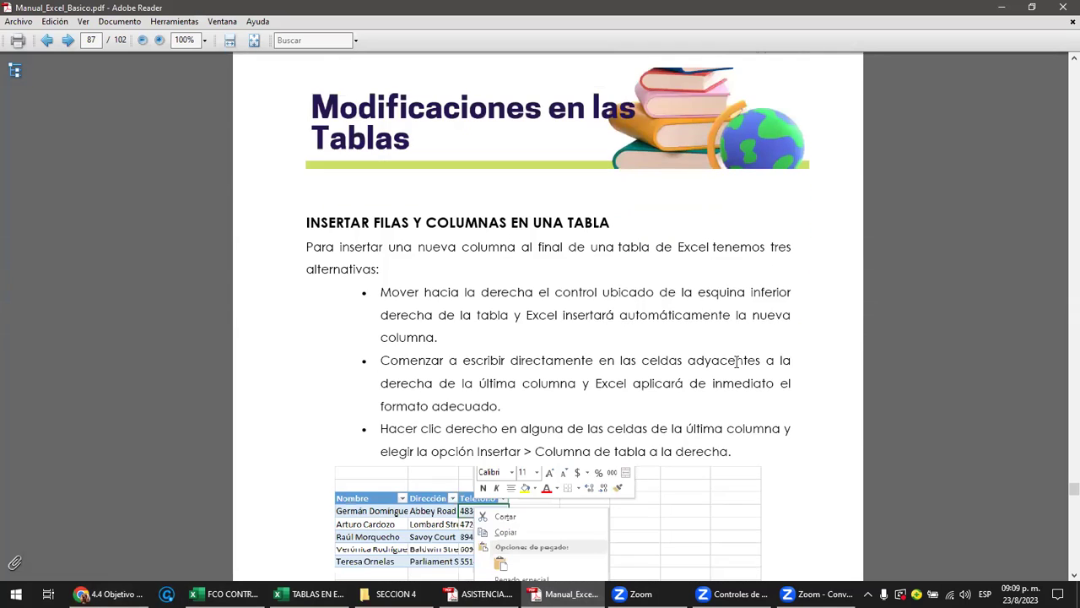
{"action": "scroll", "coordinate": [737, 361], "scroll_direction": "down", "scroll_amount": 1}
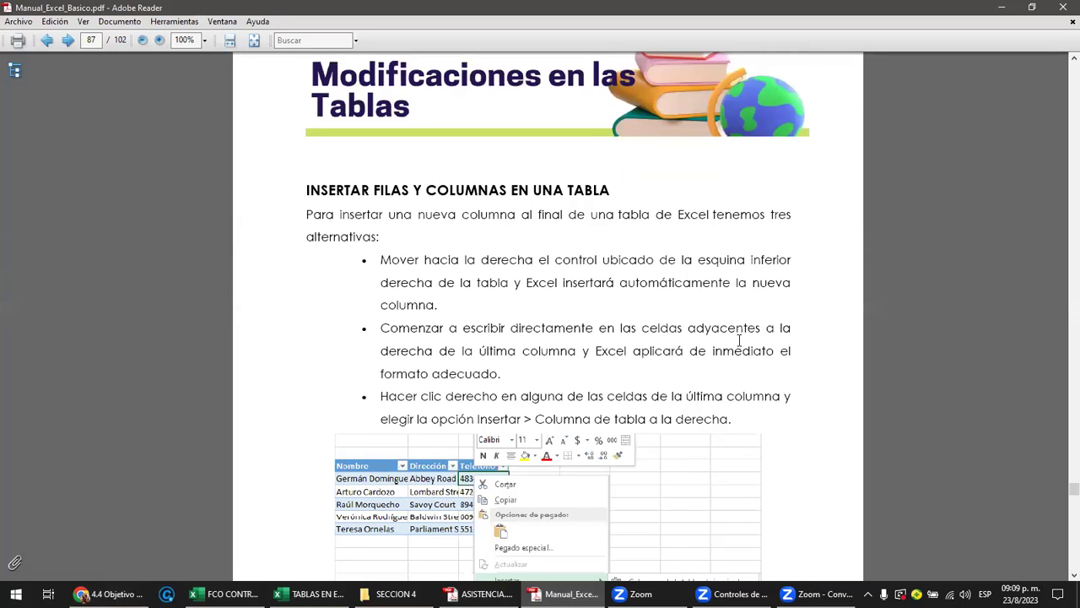
{"action": "left_click", "coordinate": [309, 593]}
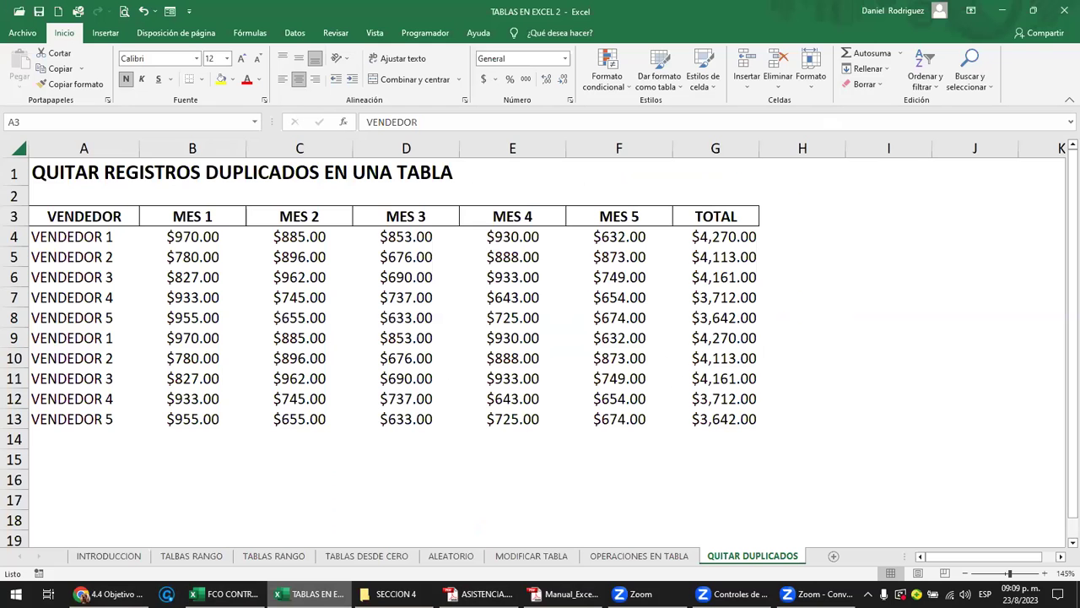
- Open the MODIFICAR TABLA sheet and select a cell inside the vendor MES 1–5 data
{"action": "left_click", "coordinate": [540, 555]}
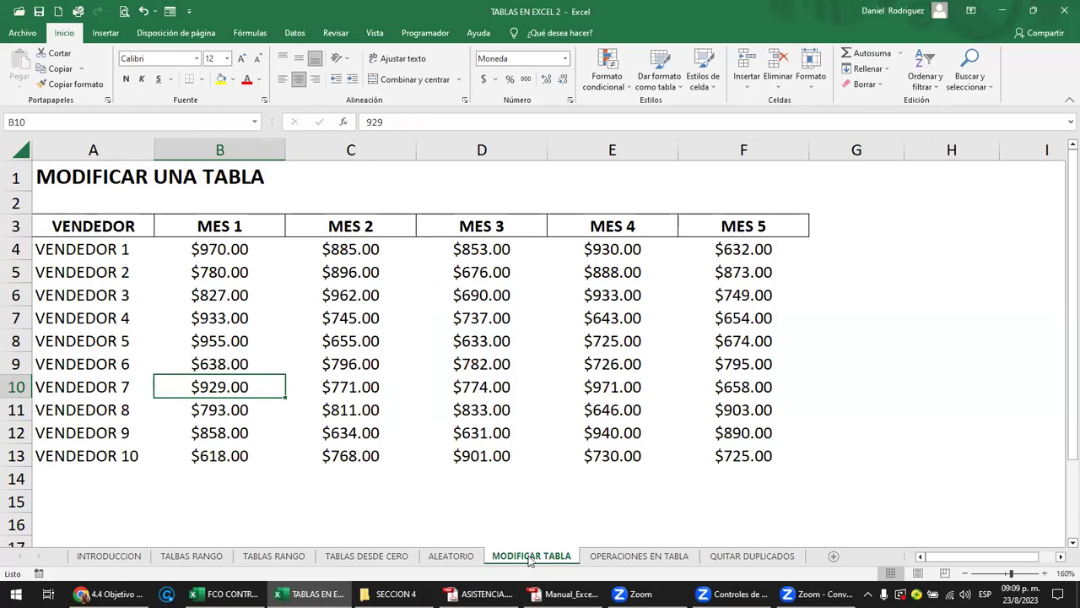
{"action": "left_click", "coordinate": [93, 234]}
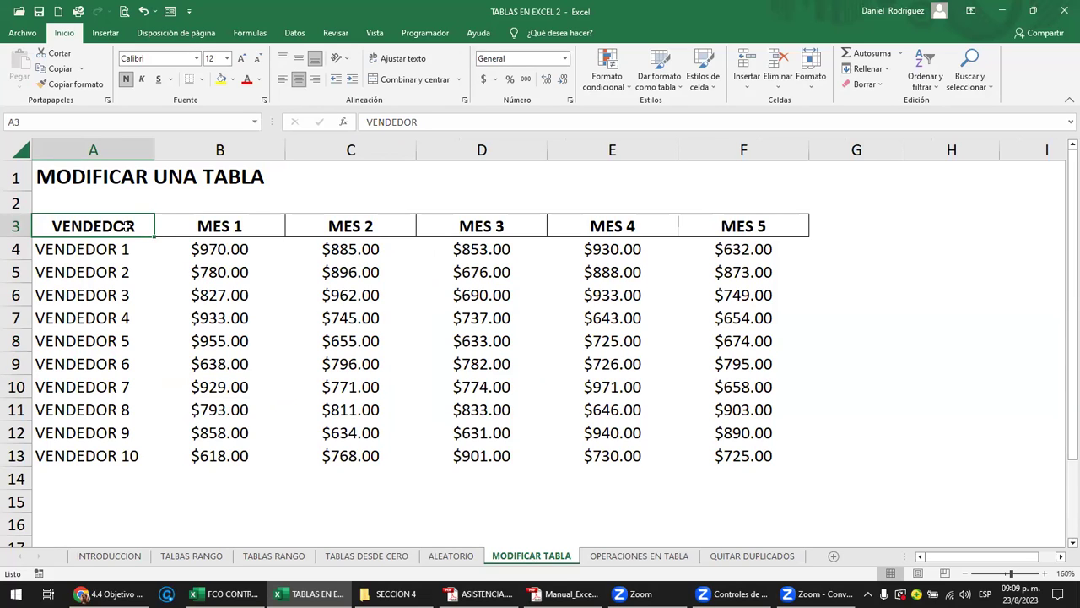
{"action": "left_click", "coordinate": [865, 322]}
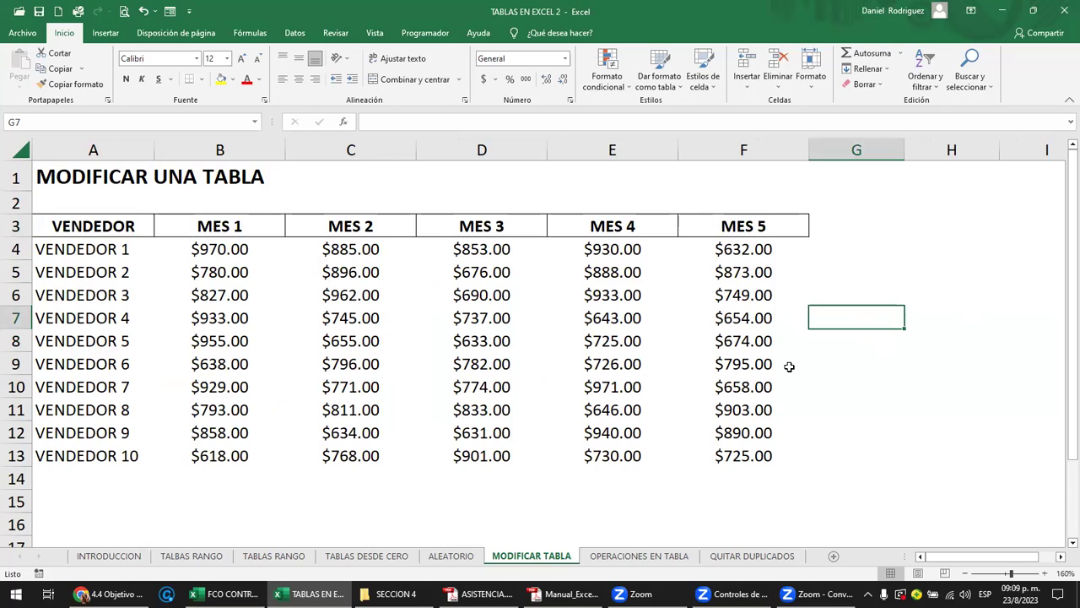
{"action": "left_click", "coordinate": [741, 229]}
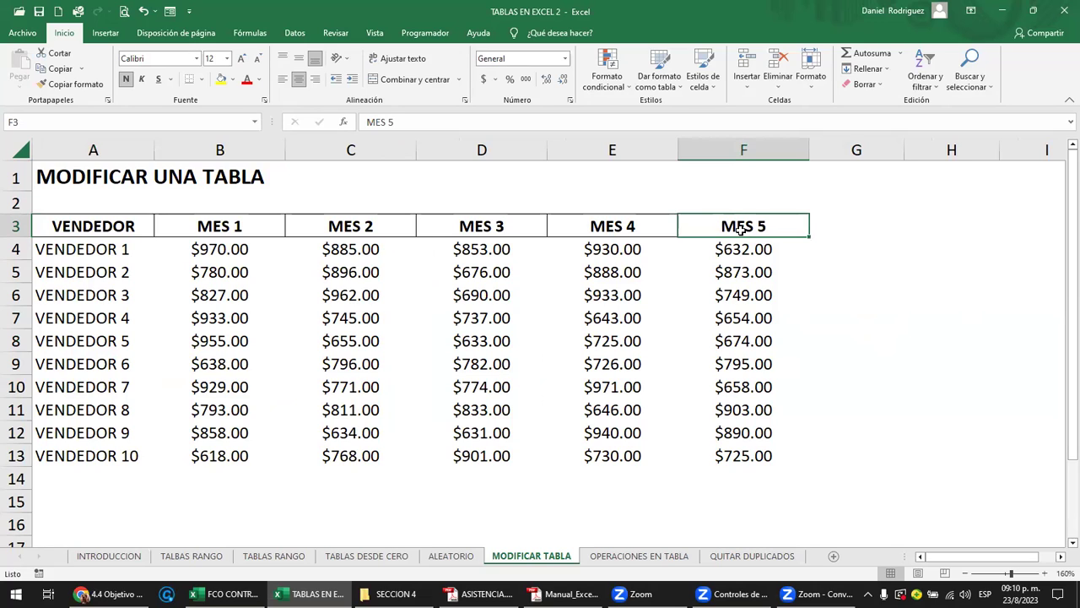
- Create a table from $A$3:$F$13 with headers using Ctrl+T
{"action": "key", "text": "ctrl+t"}
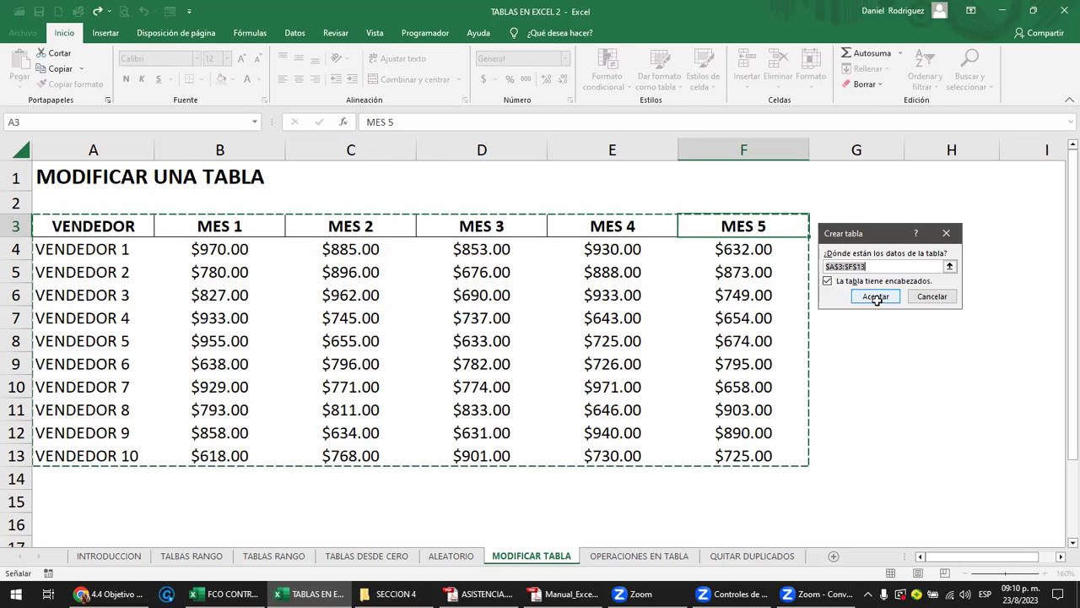
{"action": "left_click", "coordinate": [876, 297]}
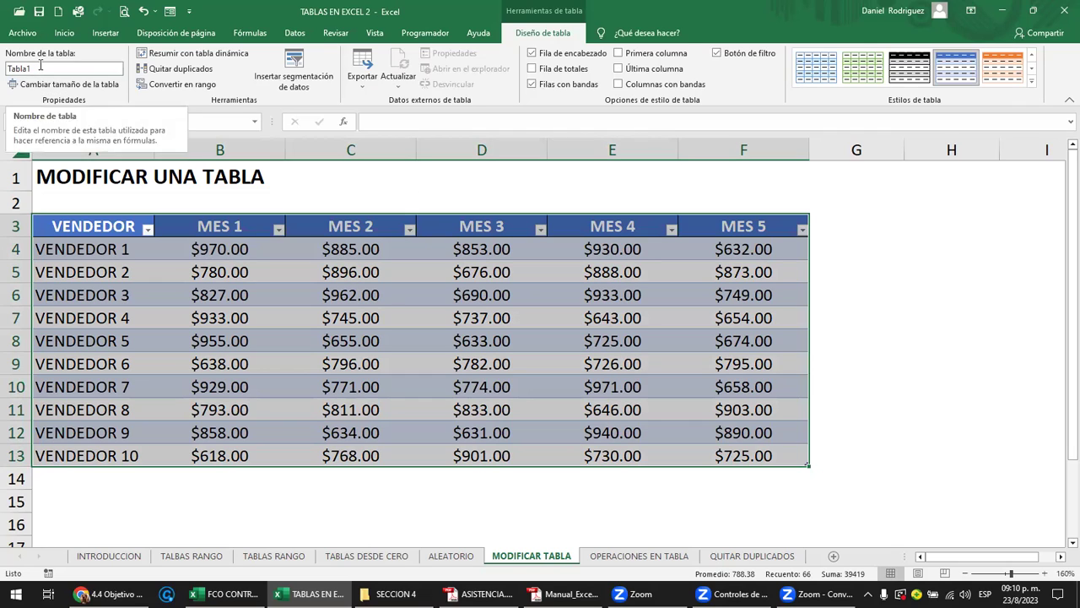
- Rename the table from Tabla1 to VENTAS, then select the MES 1 and MES 5 headers
{"action": "left_click", "coordinate": [40, 69]}
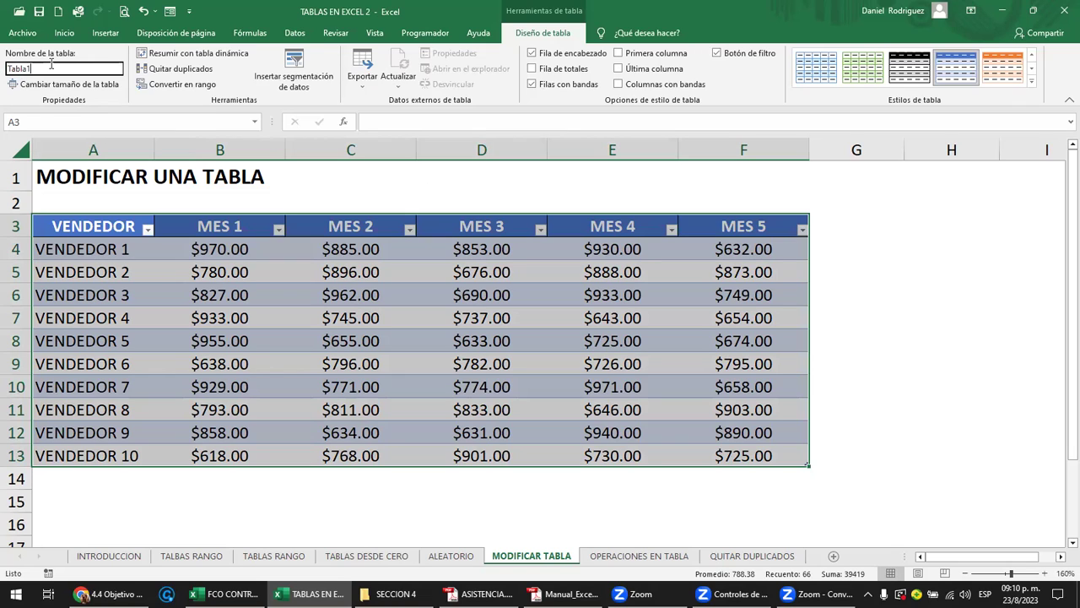
{"action": "double_click", "coordinate": [16, 71]}
{"action": "type", "text": "V"}
{"action": "type", "text": "ENTAS"}
{"action": "key", "text": "Return"}
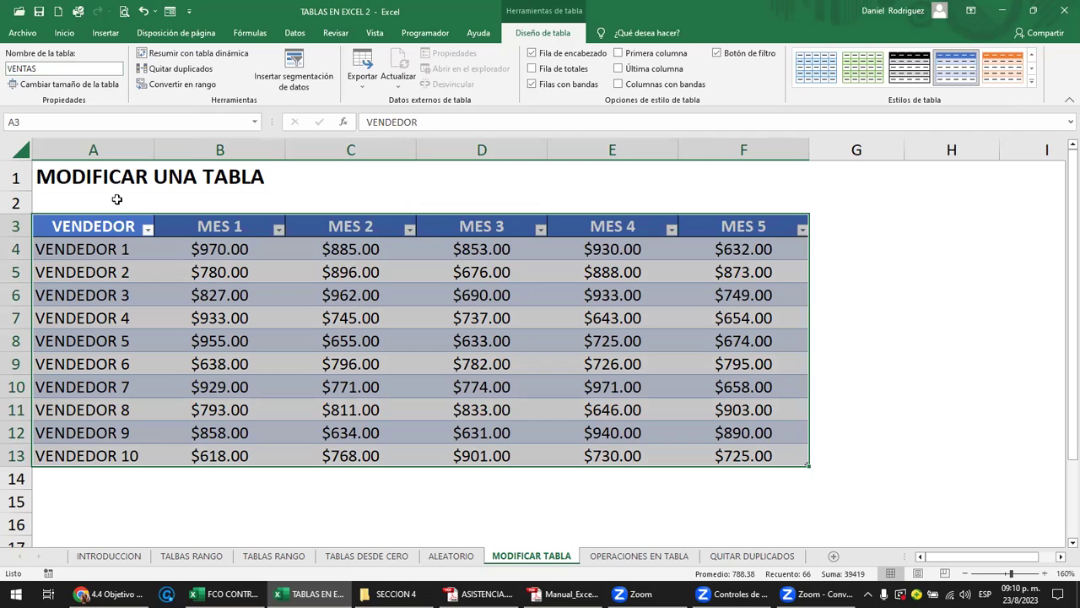
{"action": "left_click", "coordinate": [211, 224]}
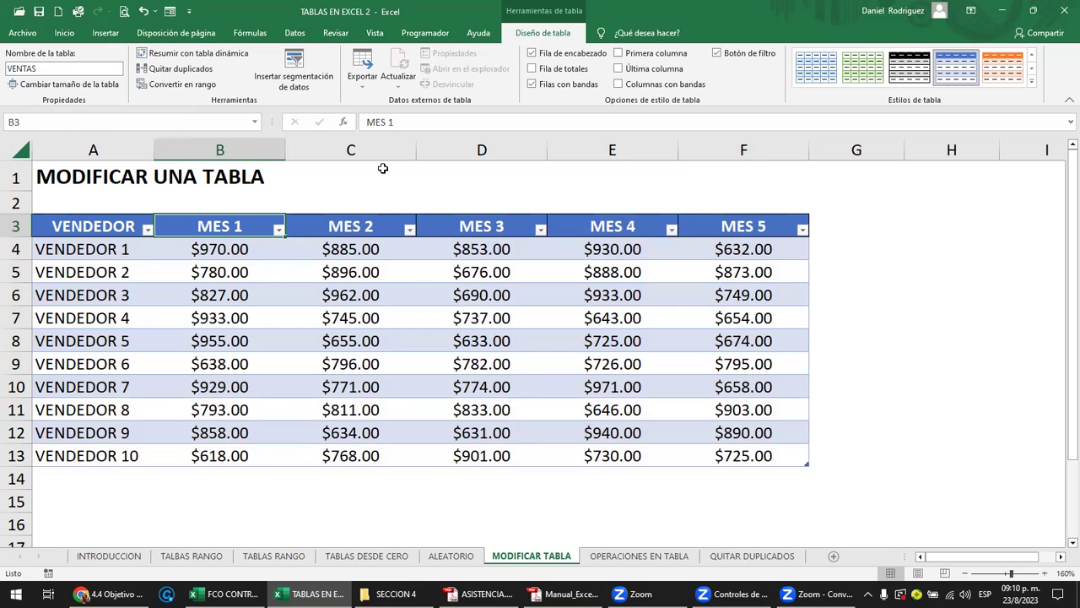
{"action": "left_click", "coordinate": [726, 226]}
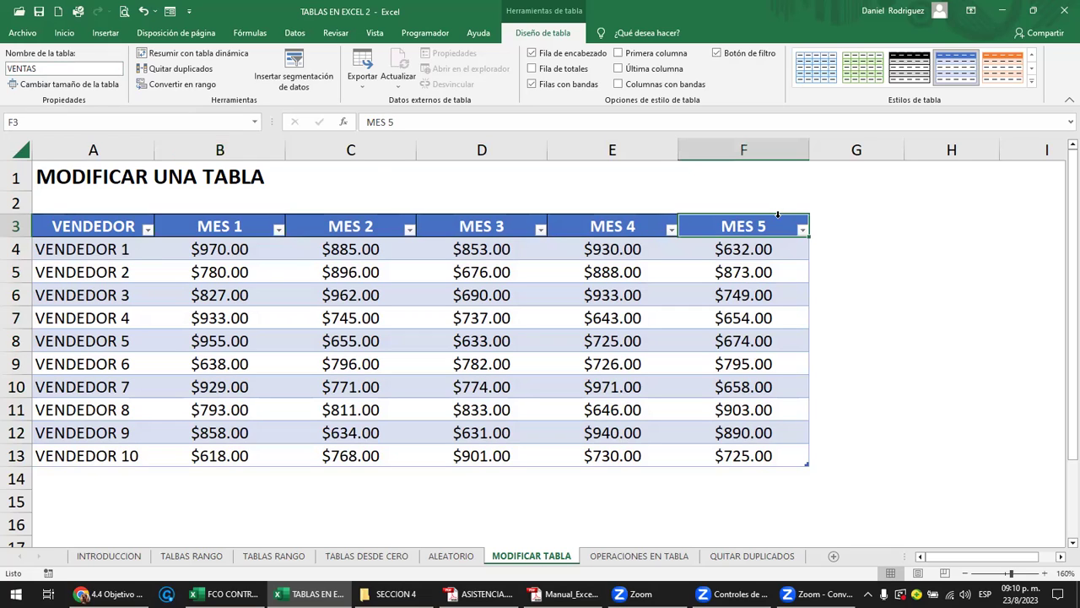
- Rename the MES 1 header in B3 to ENERO
{"action": "left_click", "coordinate": [236, 228]}
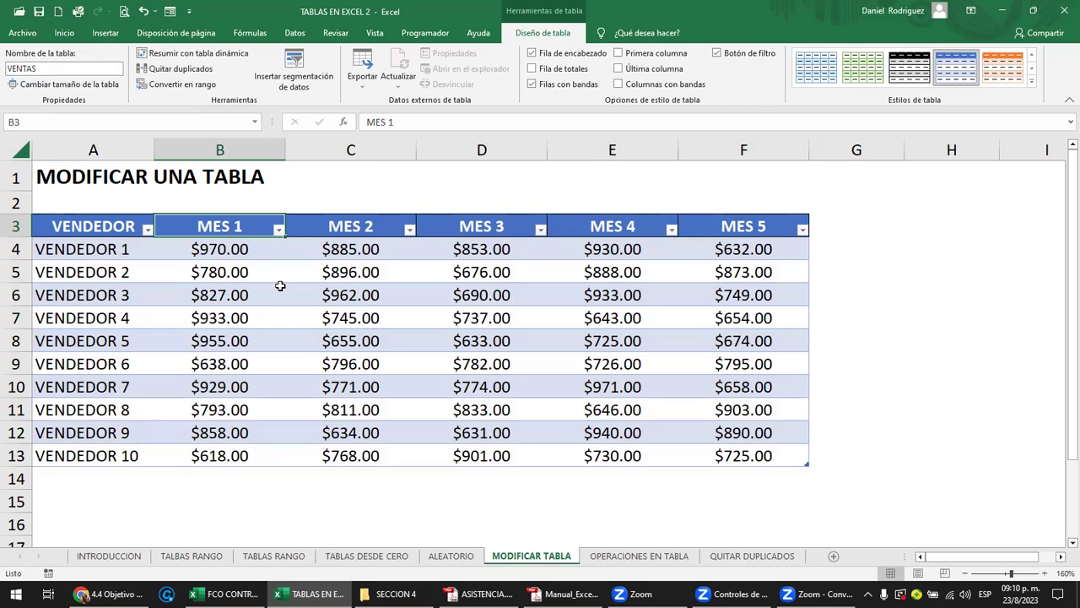
{"action": "type", "text": "ENERO"}
{"action": "key", "text": "Return"}
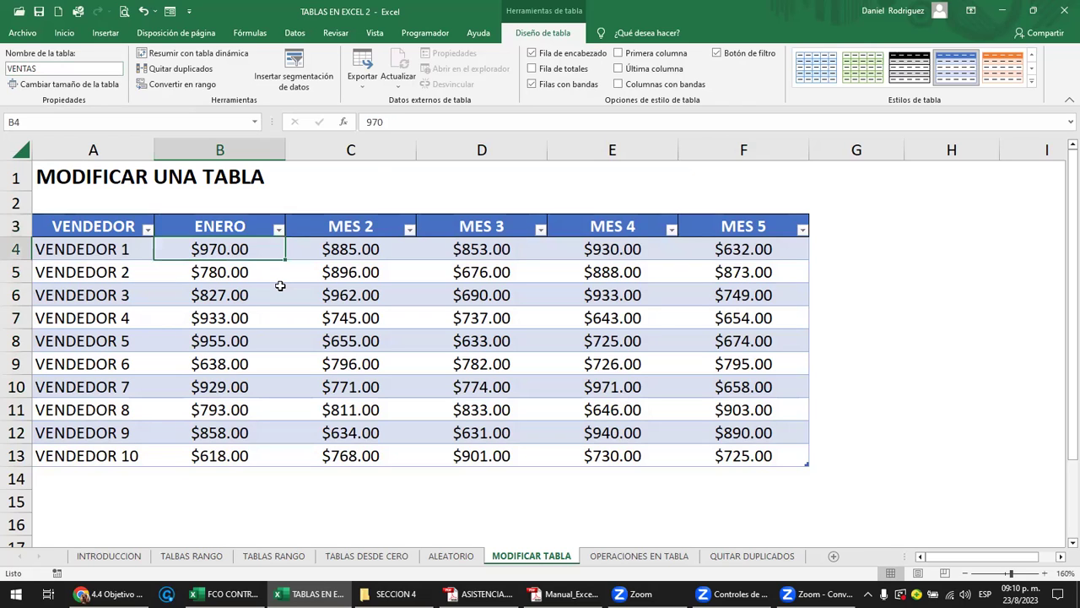
{"action": "left_click", "coordinate": [262, 224]}
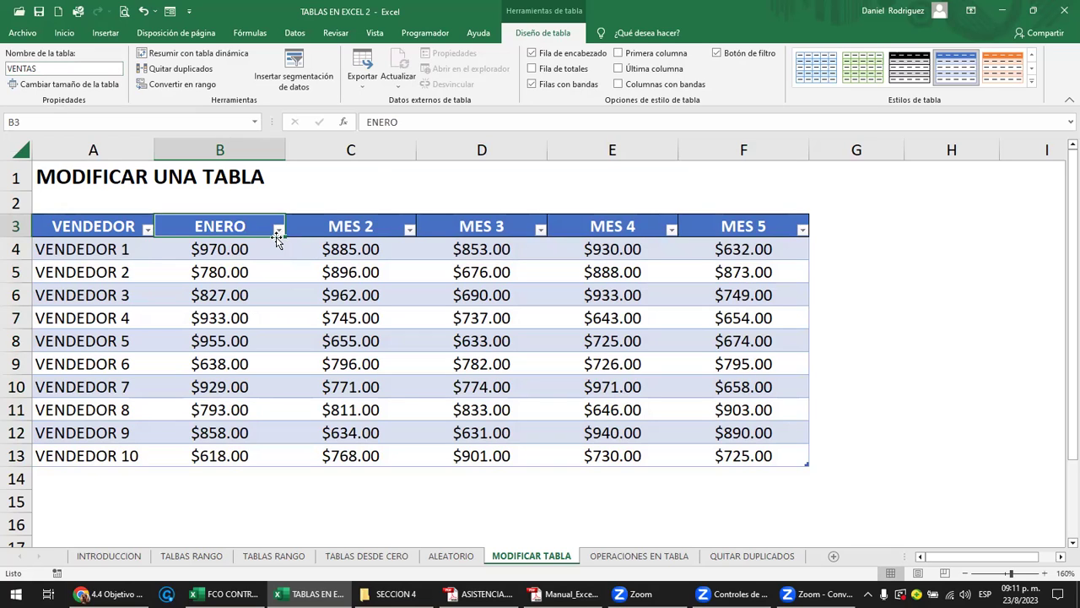
- Turn off the header filter buttons and fill the headers FEBRERO through MAYO across the row
{"action": "left_click", "coordinate": [276, 235]}
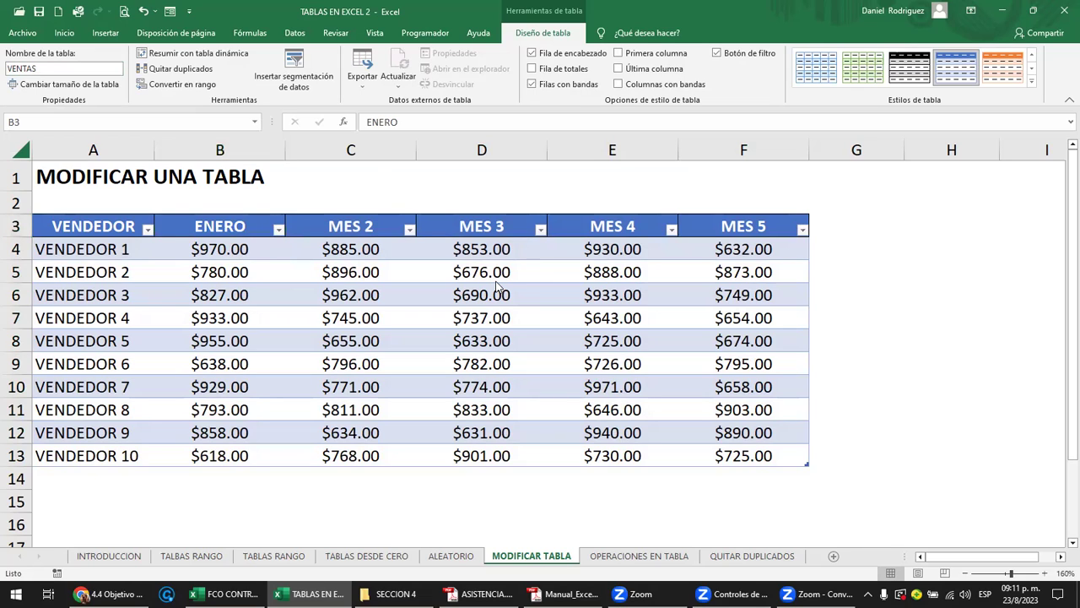
{"action": "left_click", "coordinate": [612, 149]}
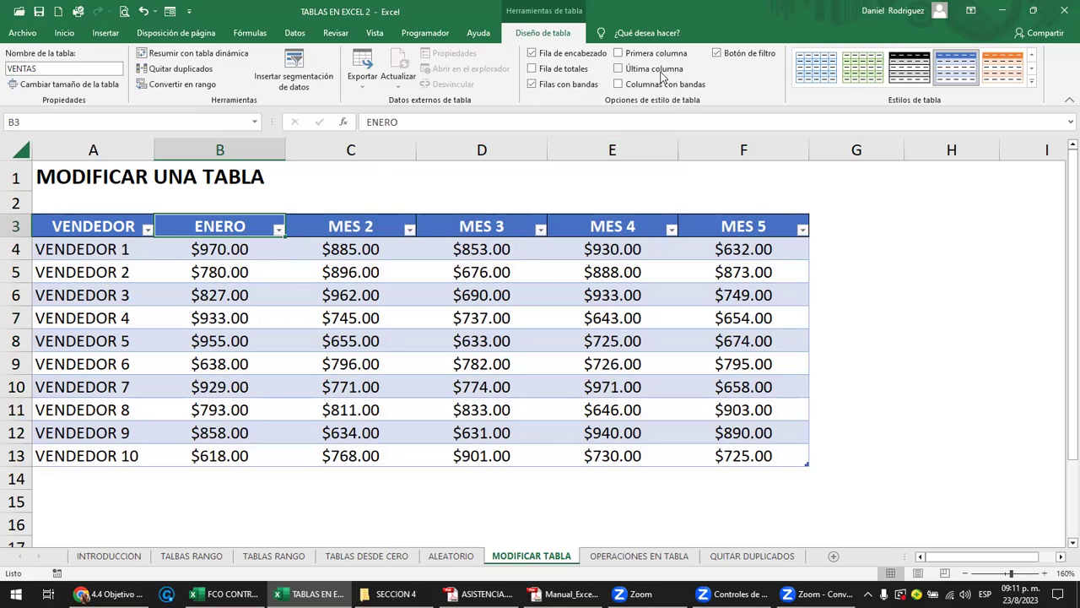
{"action": "left_click", "coordinate": [717, 54]}
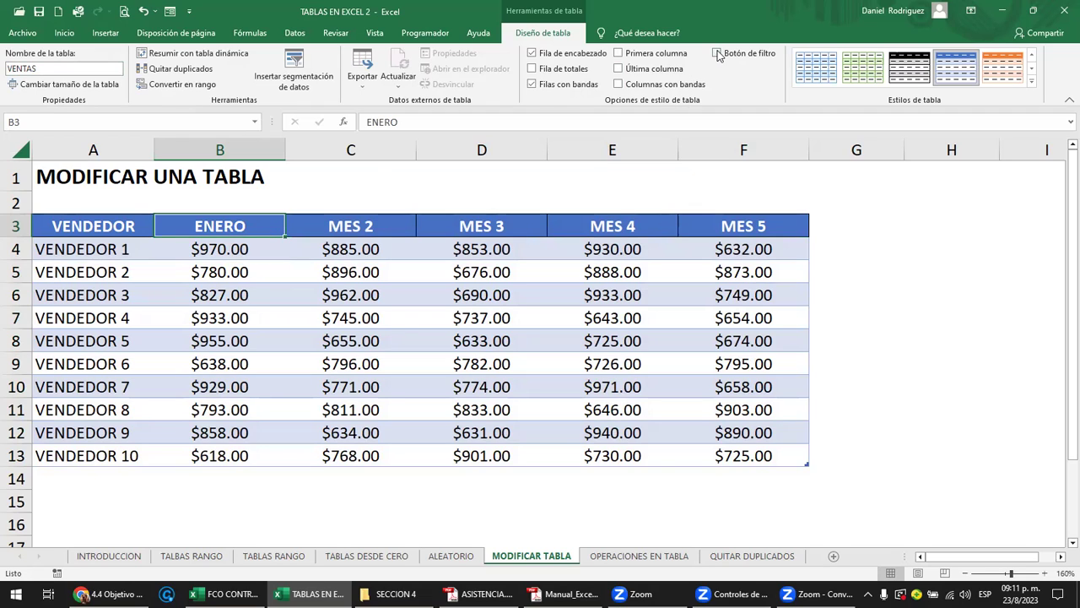
{"action": "left_click", "coordinate": [718, 53]}
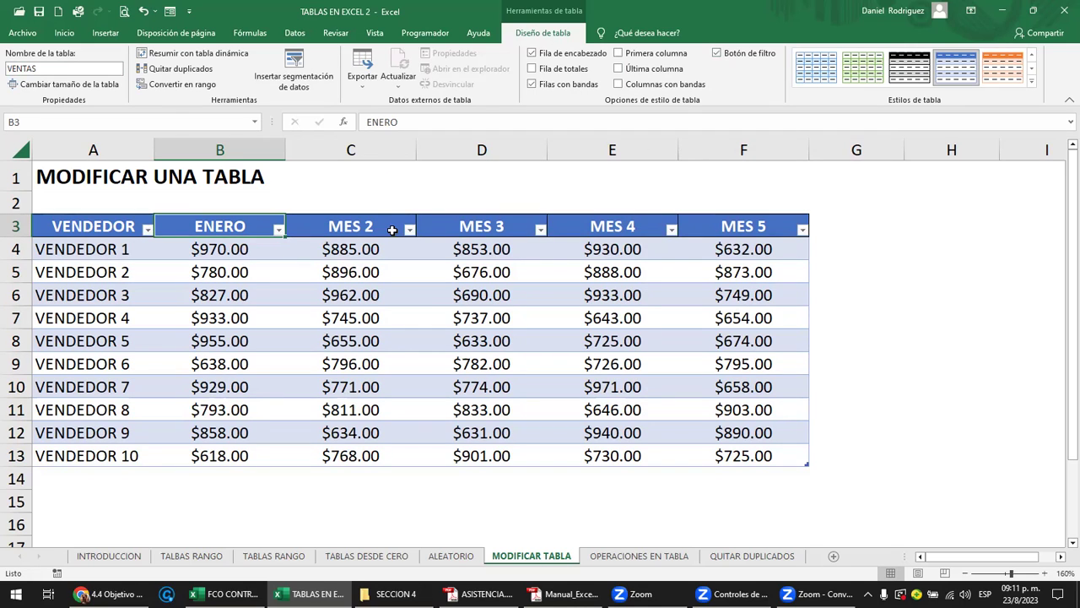
{"action": "key", "text": "ctrl+shift+l"}
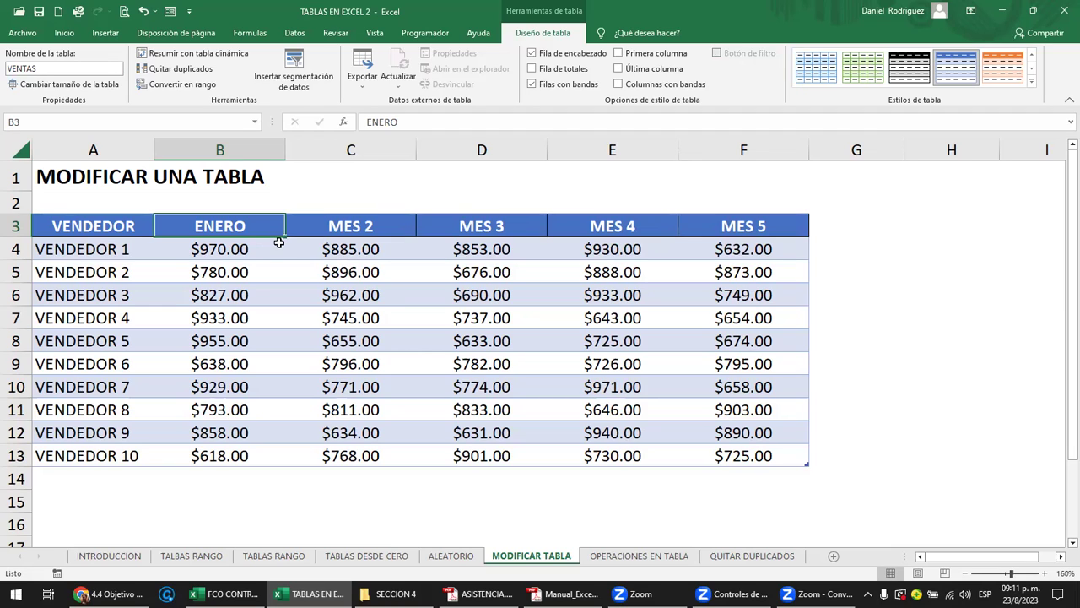
{"action": "left_click_drag", "start_coordinate": [279, 242], "coordinate": [798, 244]}
{"action": "left_click", "coordinate": [831, 295]}
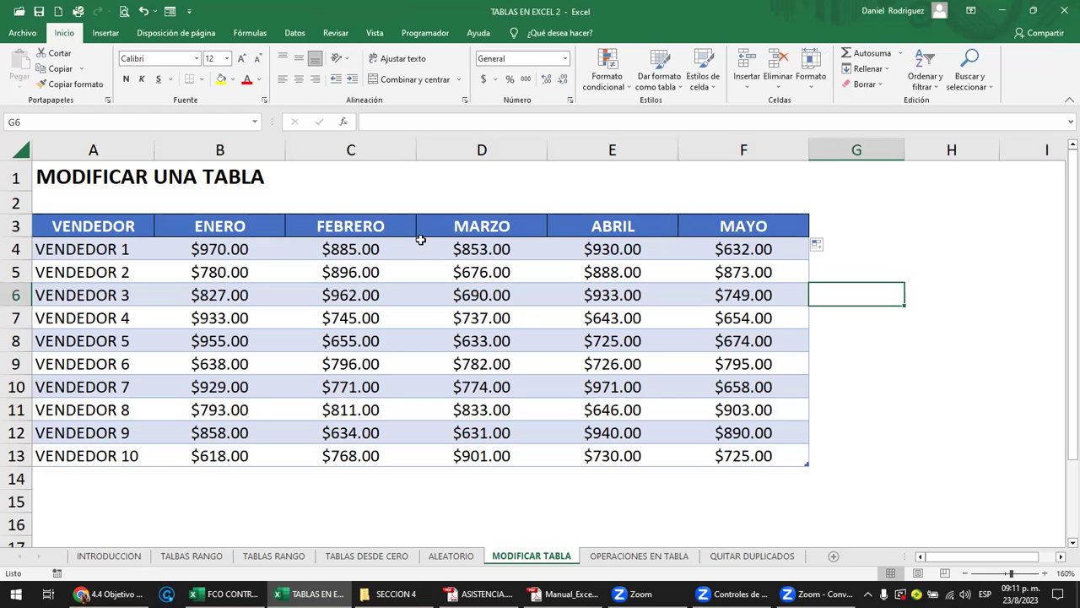
{"action": "left_click", "coordinate": [226, 233]}
{"action": "left_click", "coordinate": [828, 226]}
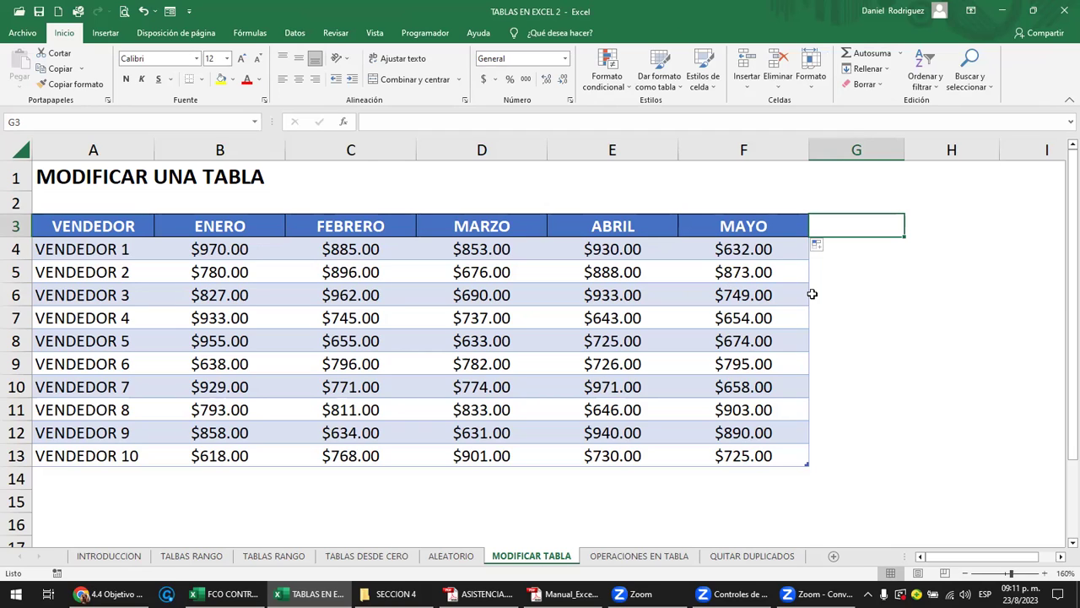
{"action": "type", "text": "J"}
{"action": "type", "text": "ENU"}
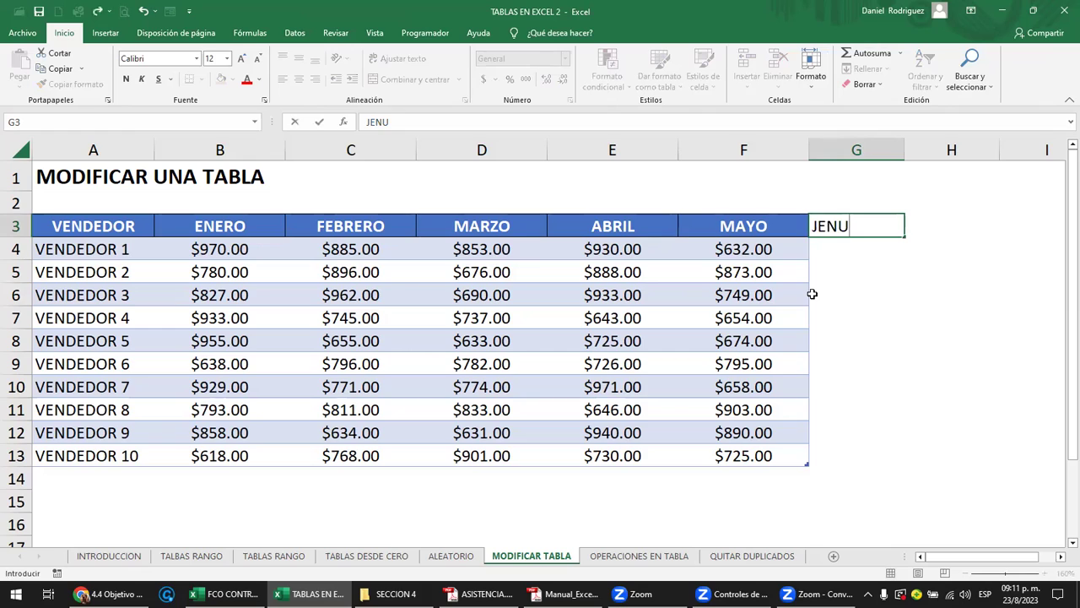
{"action": "key", "text": "BackSpace"}
{"action": "type", "text": "IO"}
{"action": "key", "text": "BackSpace"}
{"action": "key", "text": "BackSpace"}
{"action": "key", "text": "BackSpace"}
{"action": "type", "text": "NI"}
{"action": "type", "text": "O"}
{"action": "key", "text": "BackSpace"}
{"action": "key", "text": "BackSpace"}
{"action": "key", "text": "BackSpace"}
{"action": "type", "text": "UNI"}
{"action": "type", "text": "O"}
{"action": "key", "text": "Return"}
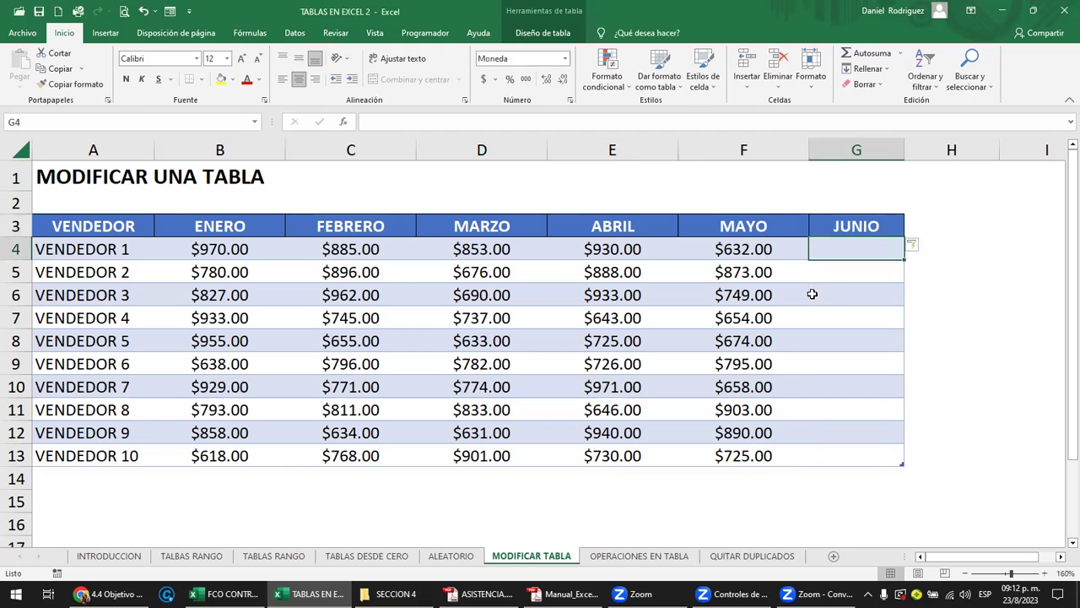
{"action": "left_click_drag", "start_coordinate": [834, 258], "coordinate": [872, 453]}
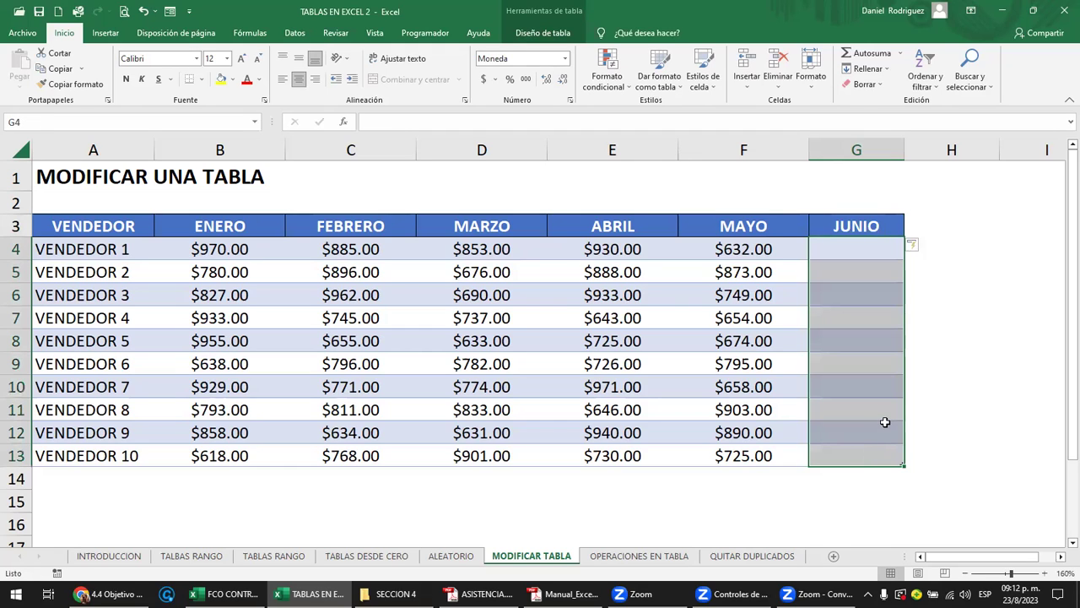
{"action": "key", "text": "ctrl+z"}
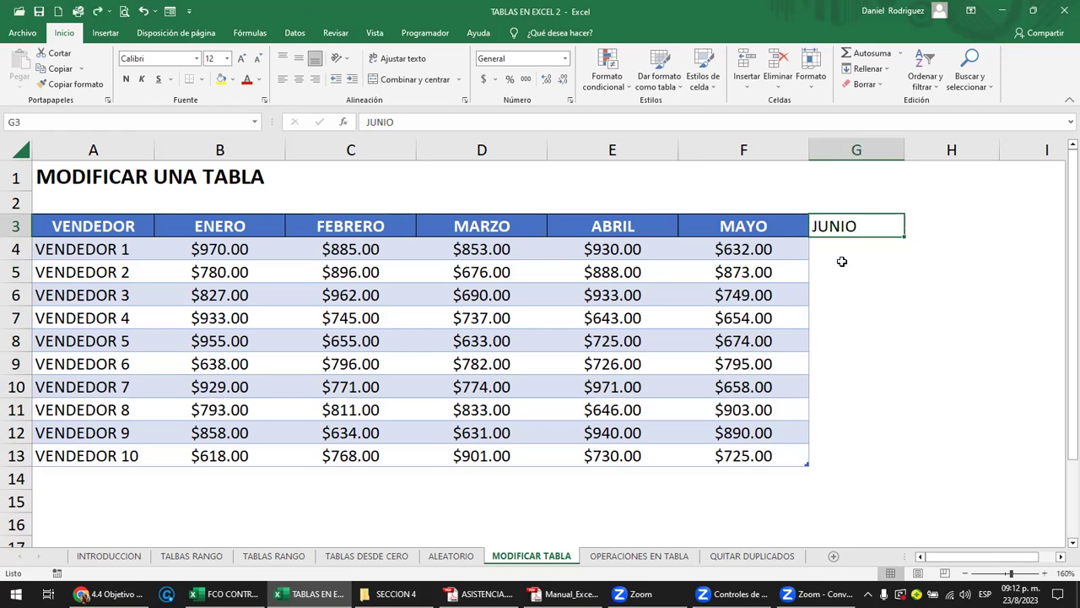
{"action": "key", "text": "Delete"}
{"action": "left_click", "coordinate": [842, 265]}
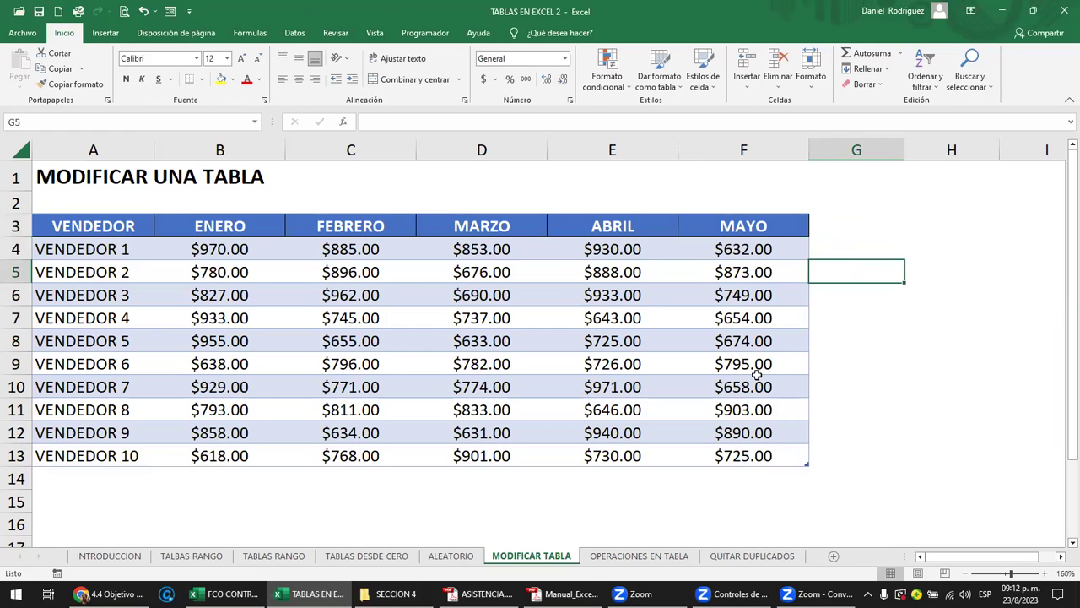
{"action": "key", "text": "ctrl+End"}
{"action": "key", "text": "Home"}
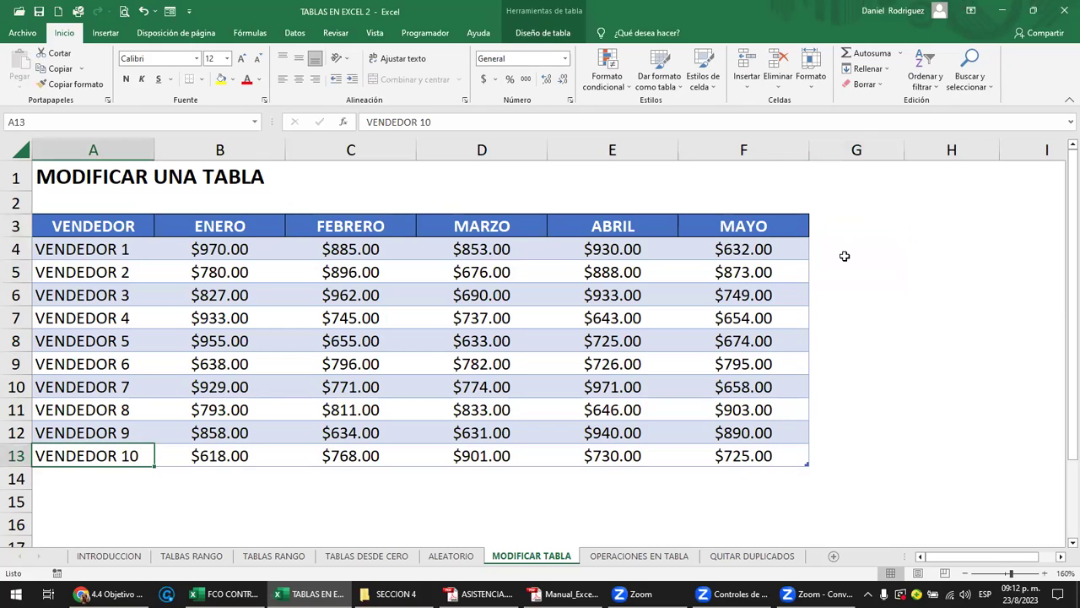
- Enter 750 in G4 beside VENDEDOR 1 so the table gains a JUNIO column
{"action": "left_click", "coordinate": [844, 256]}
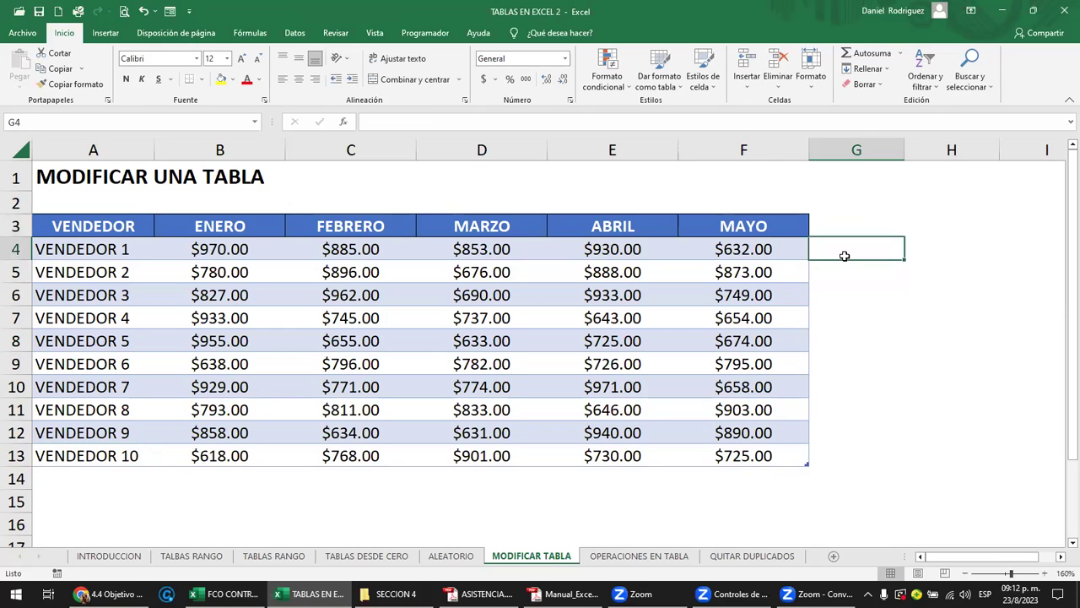
{"action": "type", "text": "750"}
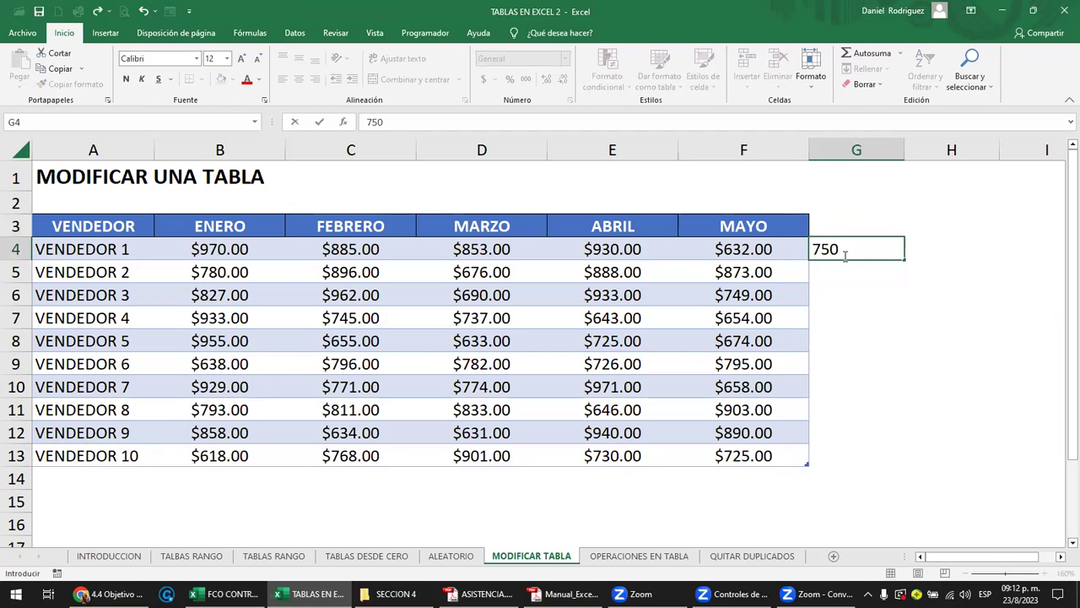
{"action": "key", "text": "Return"}
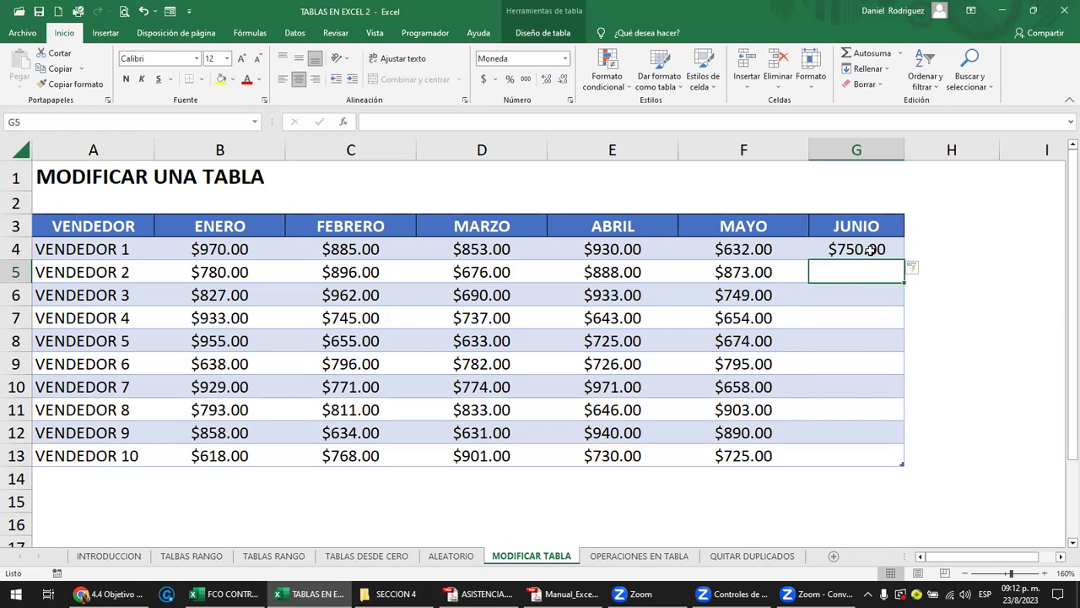
- Copy the ABRIL figures for all ten vendors into the JUNIO column from G4 down
{"action": "left_click_drag", "start_coordinate": [638, 249], "coordinate": [615, 457]}
{"action": "key", "text": "ctrl+c"}
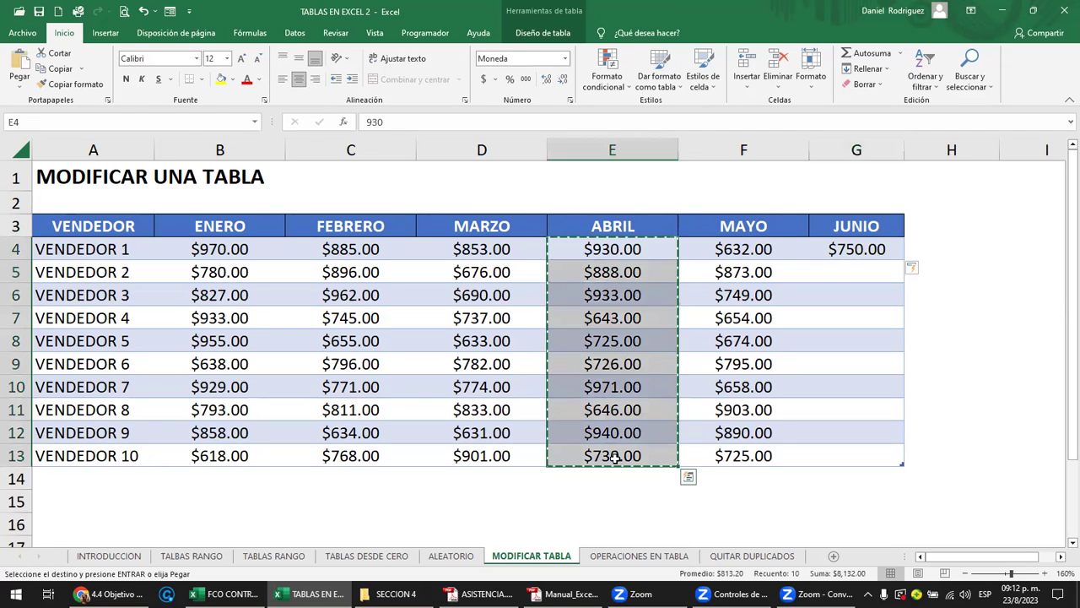
{"action": "key", "text": "Right"}
{"action": "key", "text": "Right"}
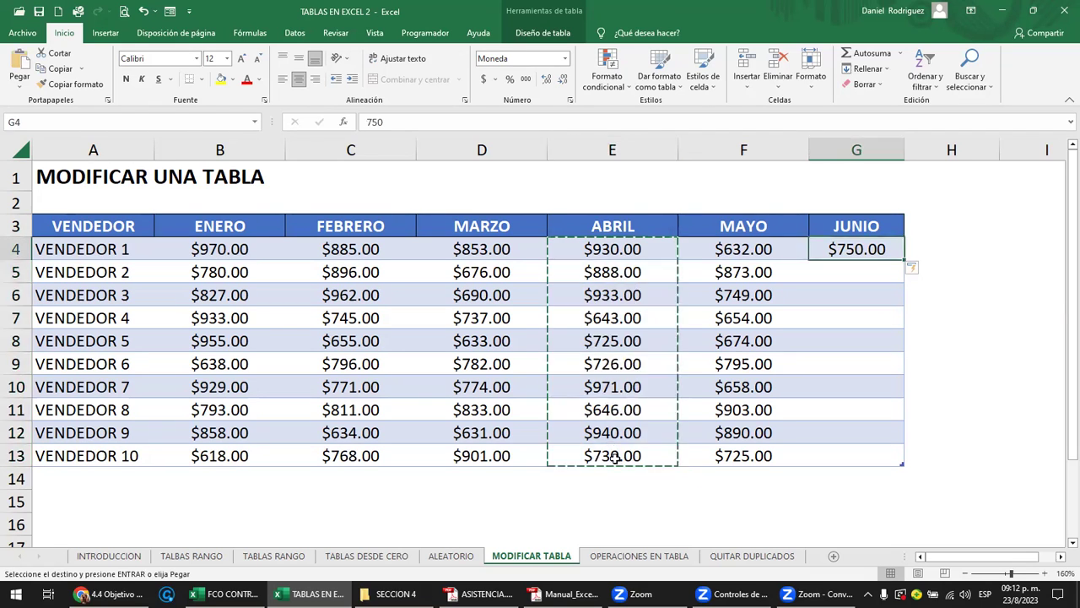
{"action": "key", "text": "ctrl+v"}
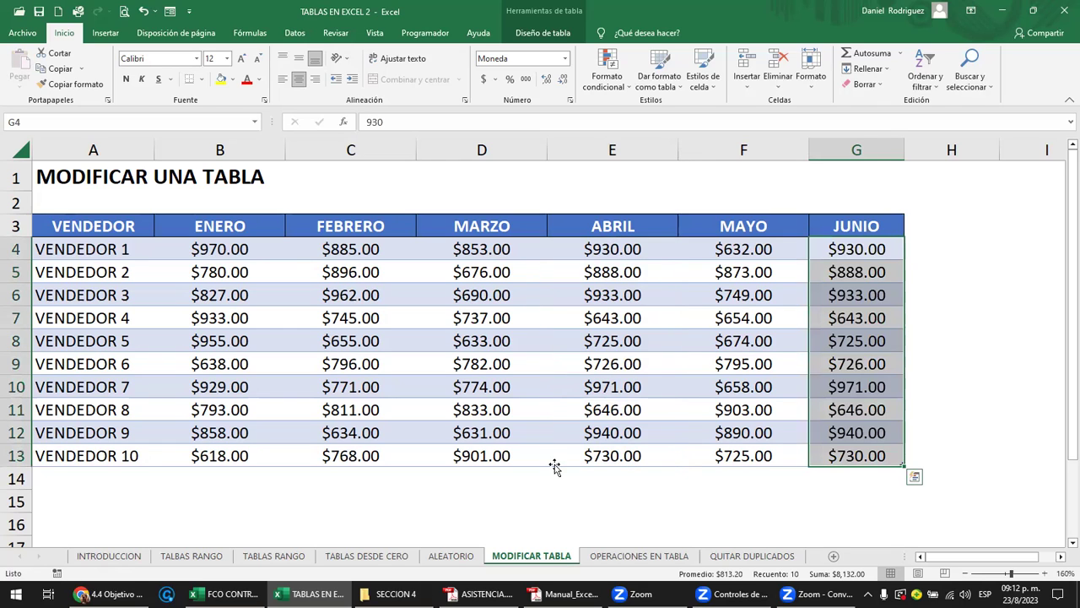
{"action": "left_click", "coordinate": [838, 249]}
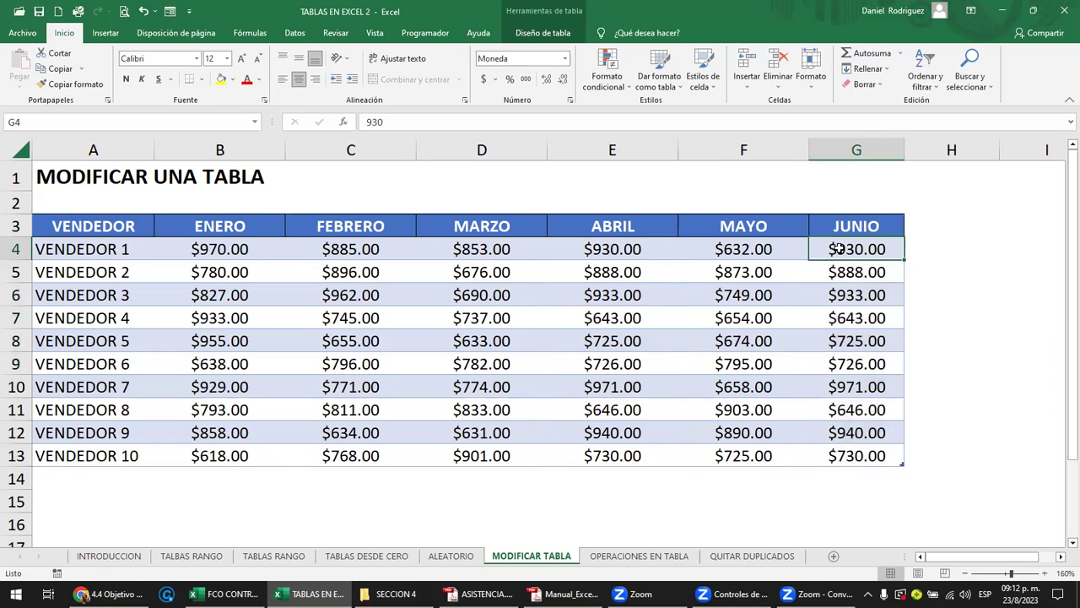
{"action": "left_click", "coordinate": [857, 149]}
{"action": "left_click", "coordinate": [871, 250]}
{"action": "left_click", "coordinate": [861, 455]}
{"action": "left_click", "coordinate": [921, 454]}
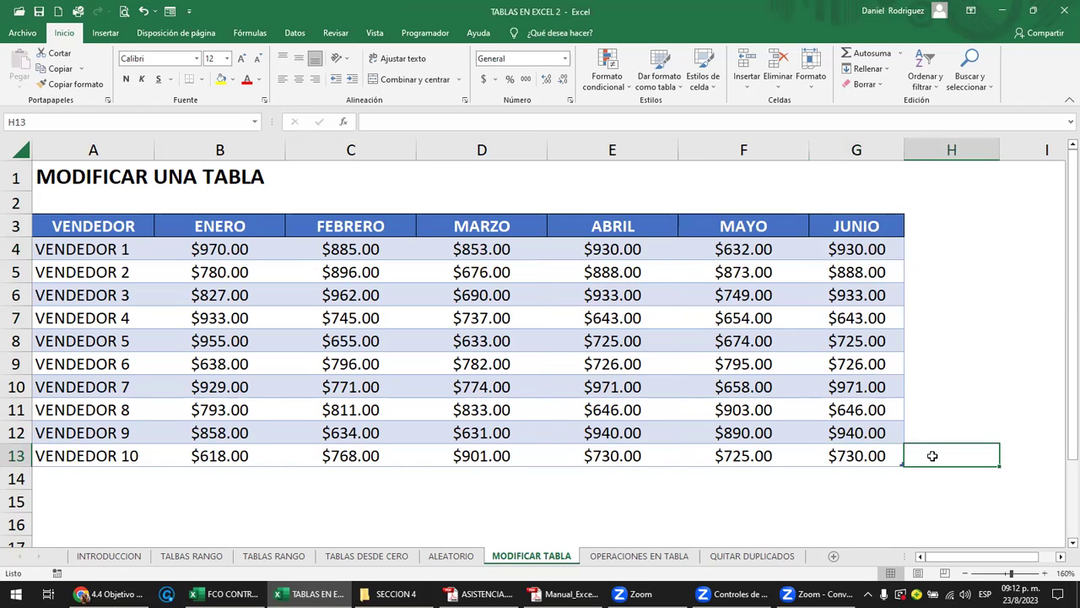
- Enter 1000 in H13 to add a JULIO column, then review the month headers
{"action": "type", "text": "1000"}
{"action": "key", "text": "Return"}
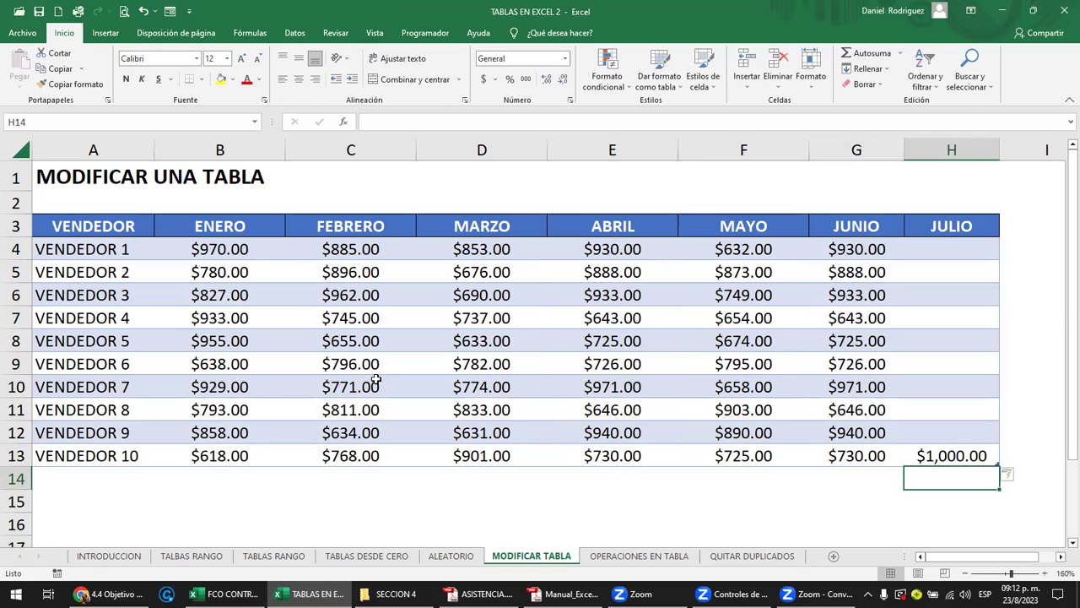
{"action": "left_click", "coordinate": [241, 226]}
{"action": "left_click", "coordinate": [342, 226]}
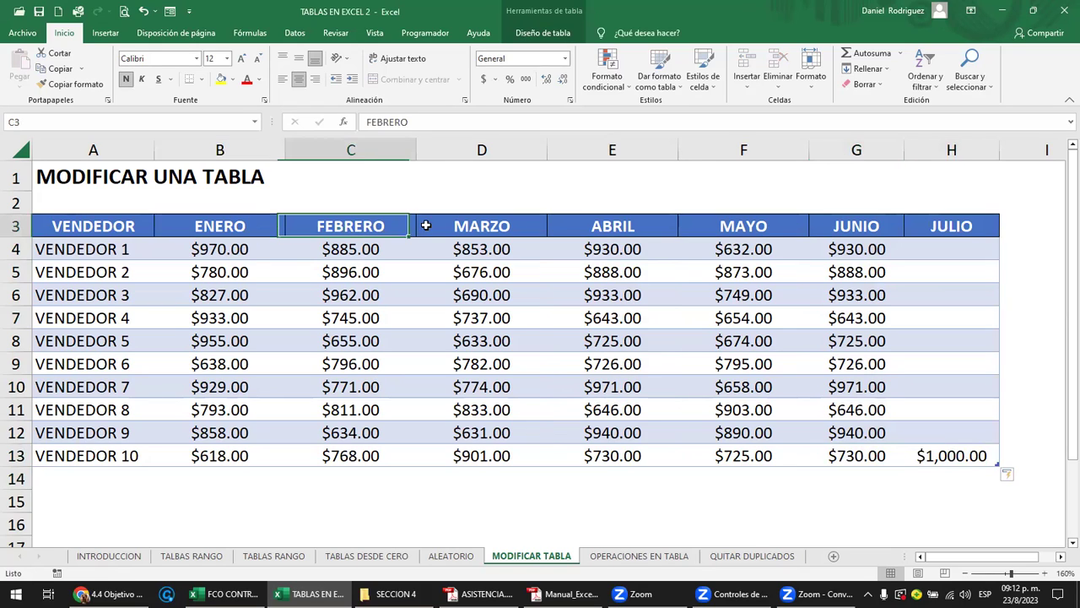
{"action": "left_click", "coordinate": [532, 229]}
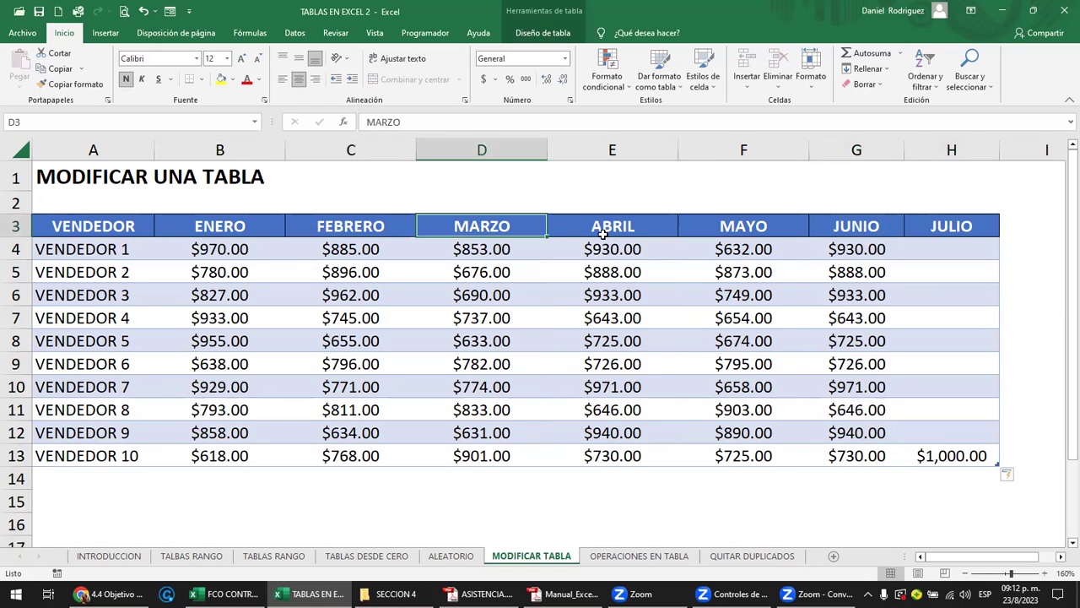
{"action": "left_click", "coordinate": [721, 228]}
{"action": "left_click", "coordinate": [850, 227]}
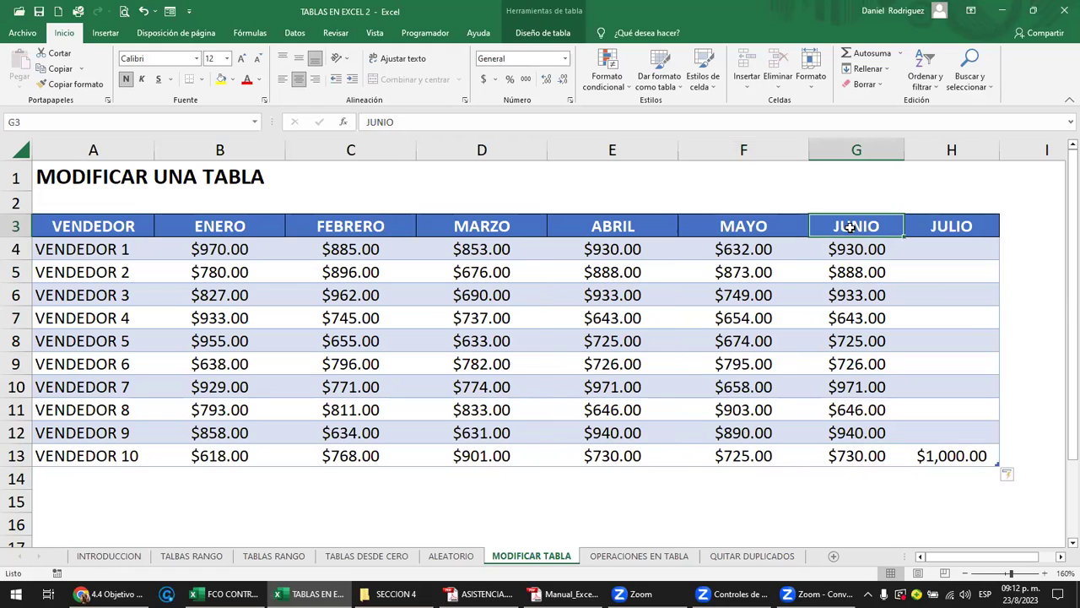
{"action": "left_click", "coordinate": [969, 230]}
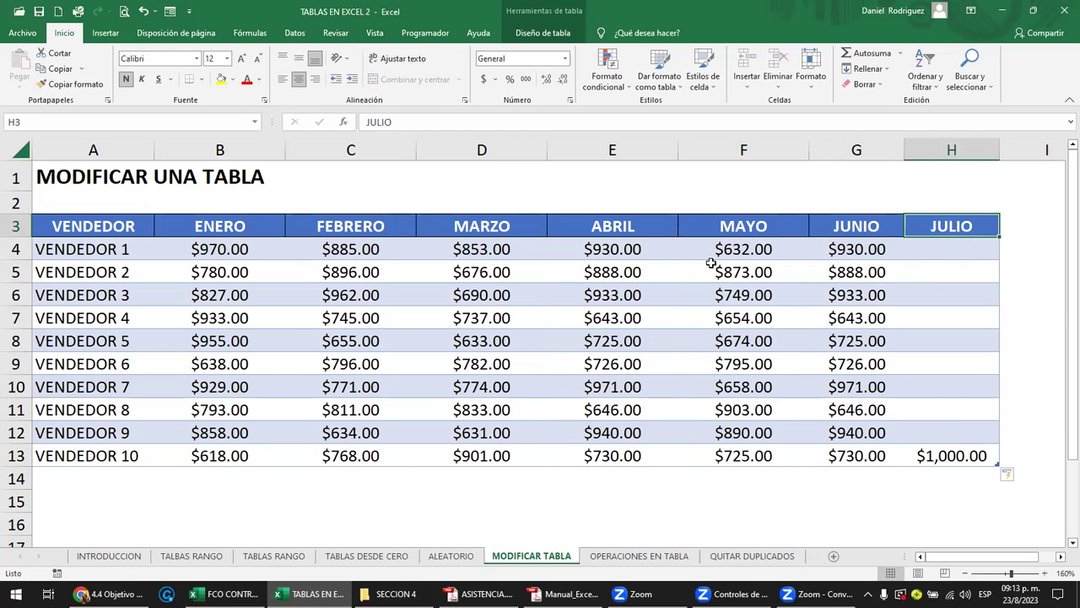
- Copy the MARZO figures for all vendors into the JULIO column starting at H4
{"action": "left_click_drag", "start_coordinate": [533, 248], "coordinate": [497, 448]}
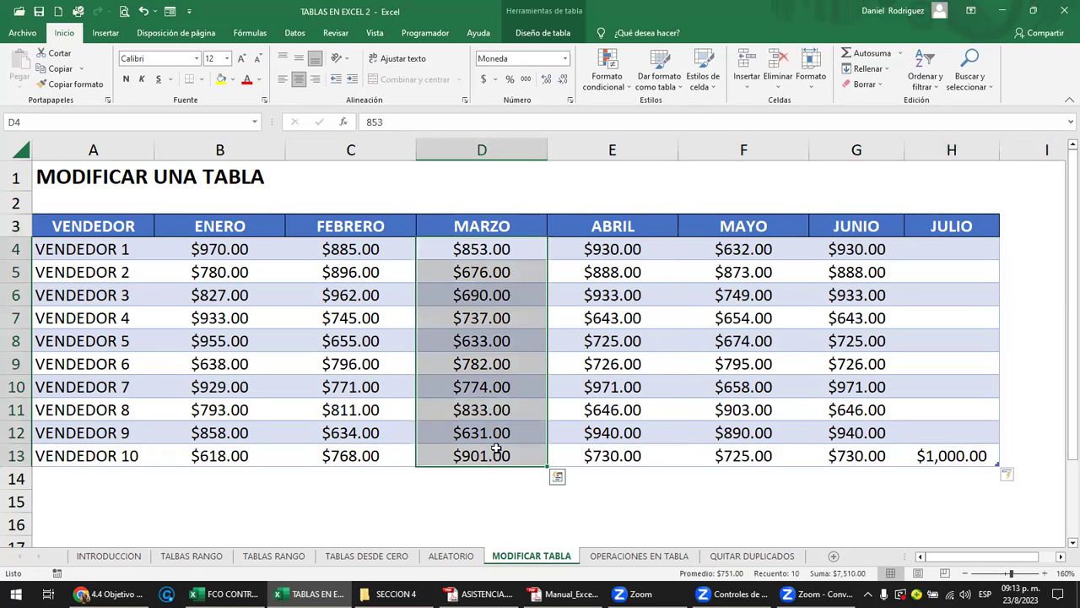
{"action": "key", "text": "ctrl+c"}
{"action": "key", "text": "Right"}
{"action": "key", "text": "Right"}
{"action": "key", "text": "Right"}
{"action": "key", "text": "Right"}
{"action": "key", "text": "Return"}
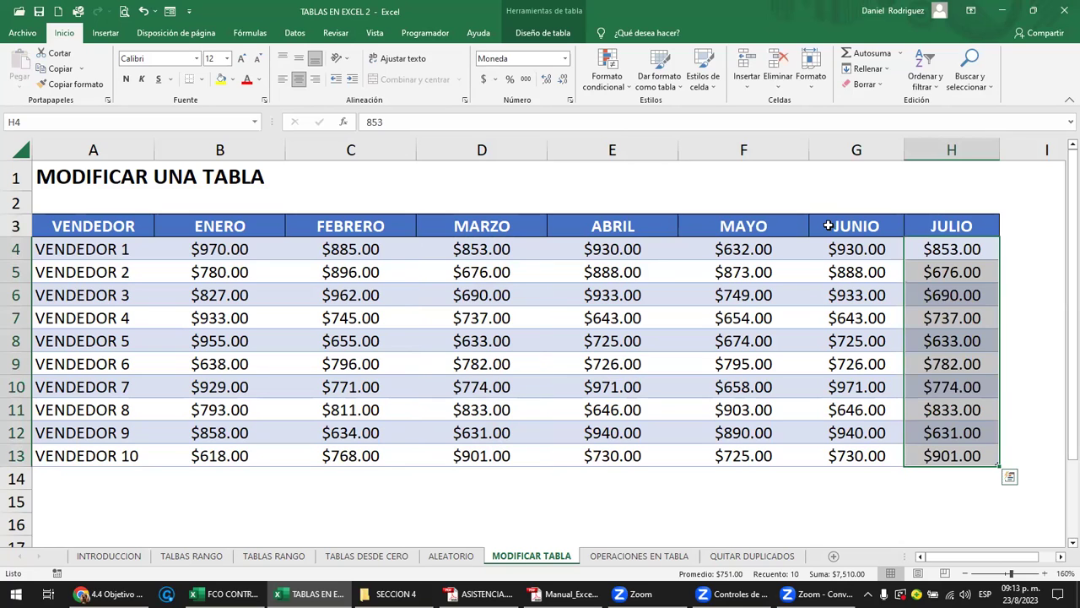
- Select the JUNIO and JULIO columns with their headers and values
{"action": "left_click", "coordinate": [857, 150]}
{"action": "left_click", "coordinate": [949, 152], "text": "shift"}
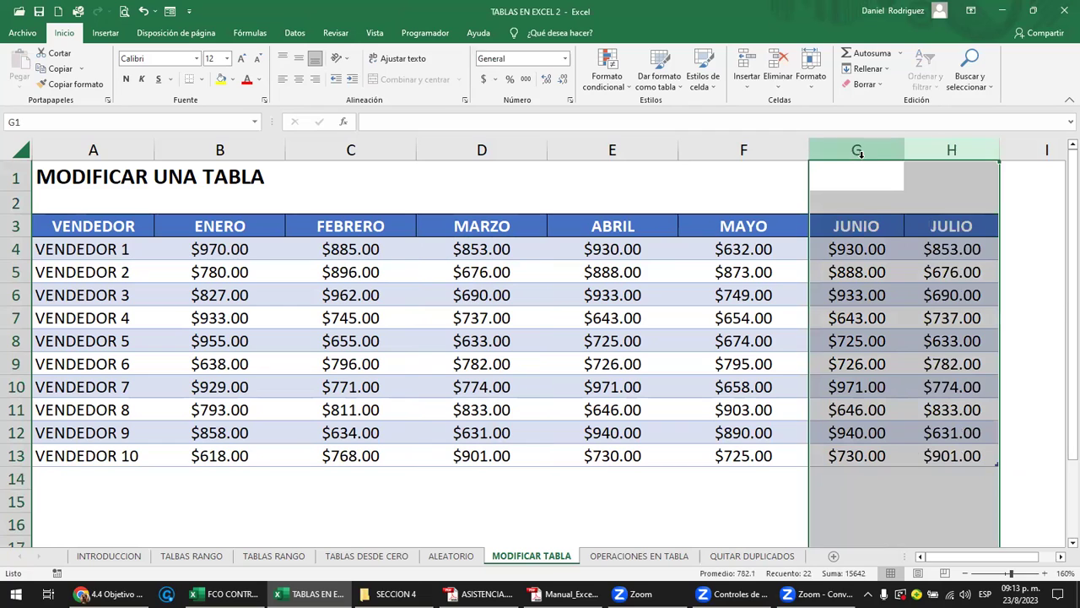
{"action": "left_click", "coordinate": [873, 151]}
{"action": "left_click", "coordinate": [917, 152], "text": "shift"}
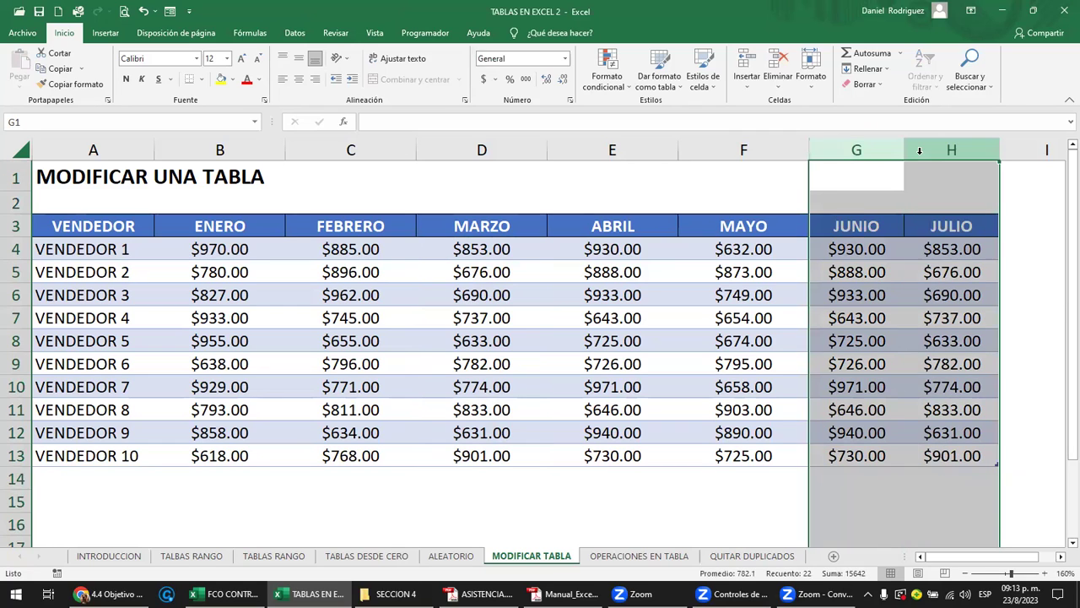
{"action": "left_click", "coordinate": [919, 226]}
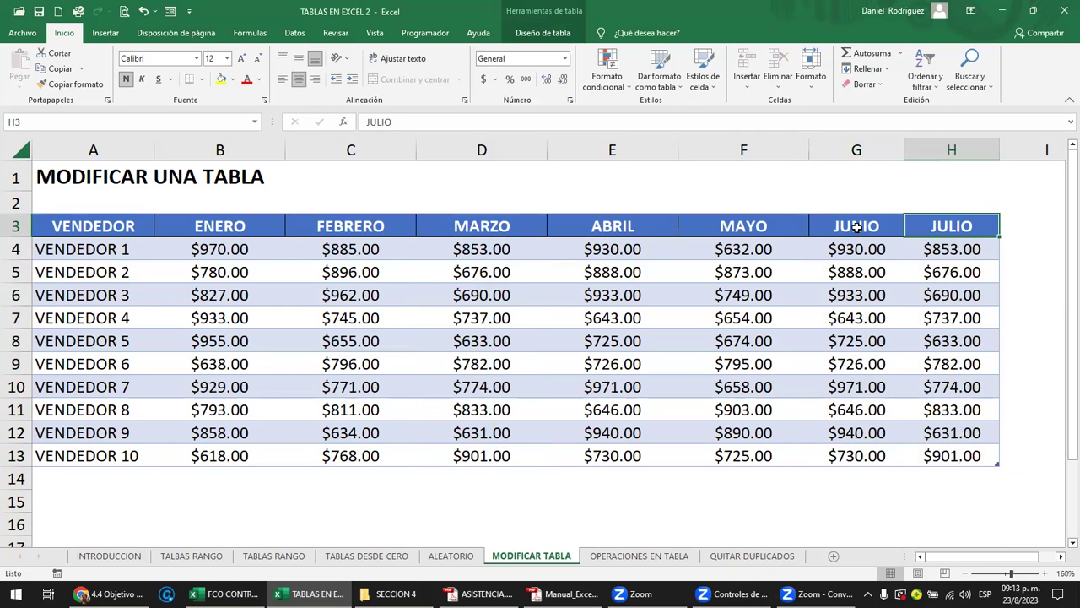
{"action": "left_click_drag", "start_coordinate": [856, 226], "coordinate": [888, 453]}
{"action": "left_click_drag", "start_coordinate": [956, 228], "coordinate": [975, 463]}
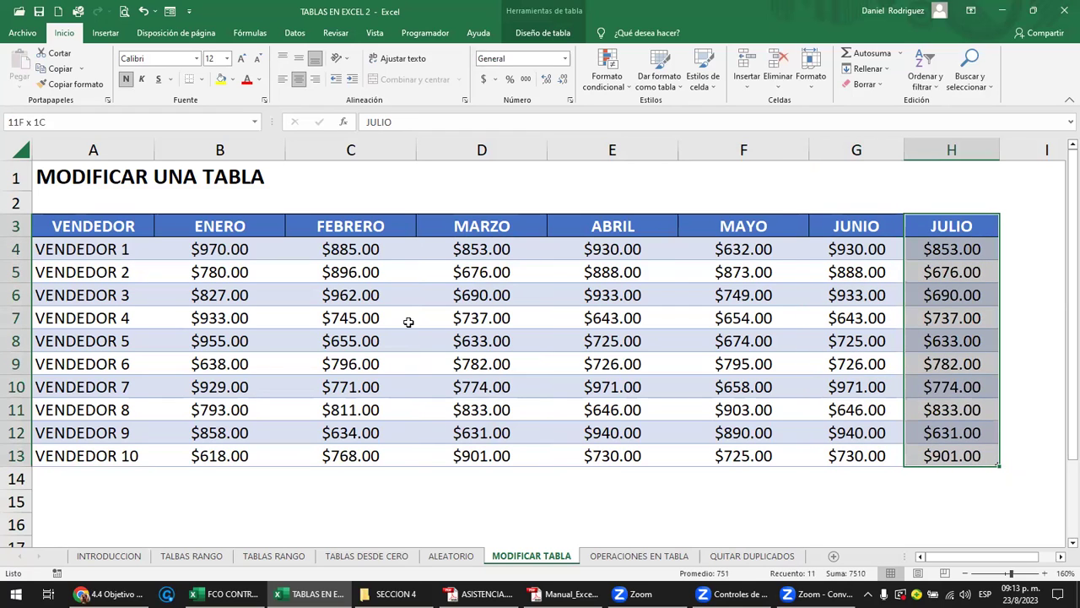
- Insert a blank column A before the table and make it narrow
{"action": "right_click", "coordinate": [100, 156]}
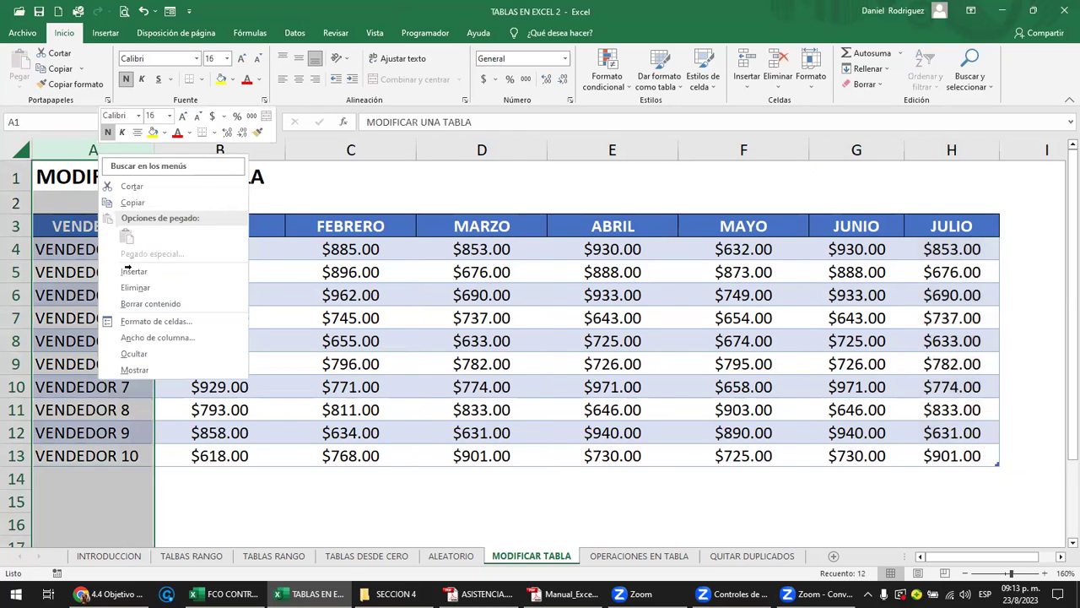
{"action": "left_click", "coordinate": [148, 270]}
{"action": "left_click_drag", "start_coordinate": [128, 148], "coordinate": [60, 149]}
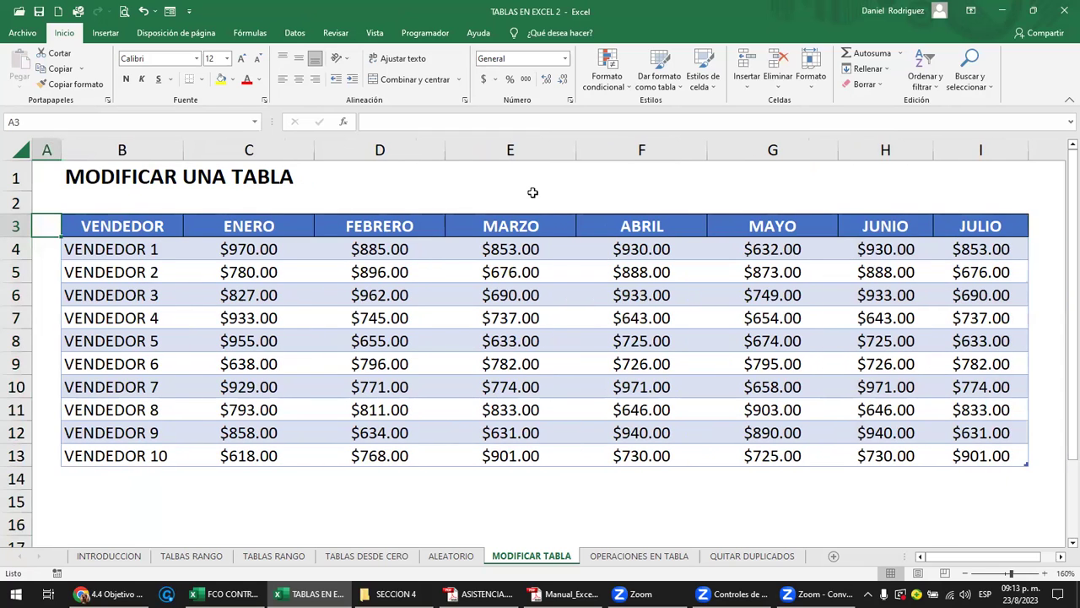
- Select the whole shifted VENTAS table, now spanning B3:I13
{"action": "left_click_drag", "start_coordinate": [122, 226], "coordinate": [380, 249]}
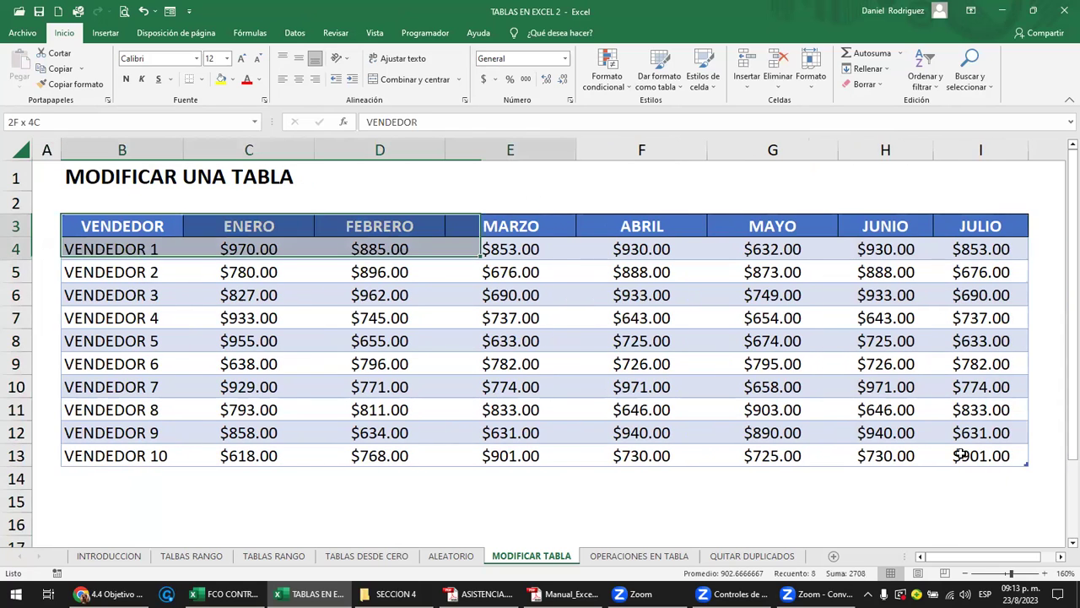
{"action": "left_click", "coordinate": [959, 450], "text": "shift"}
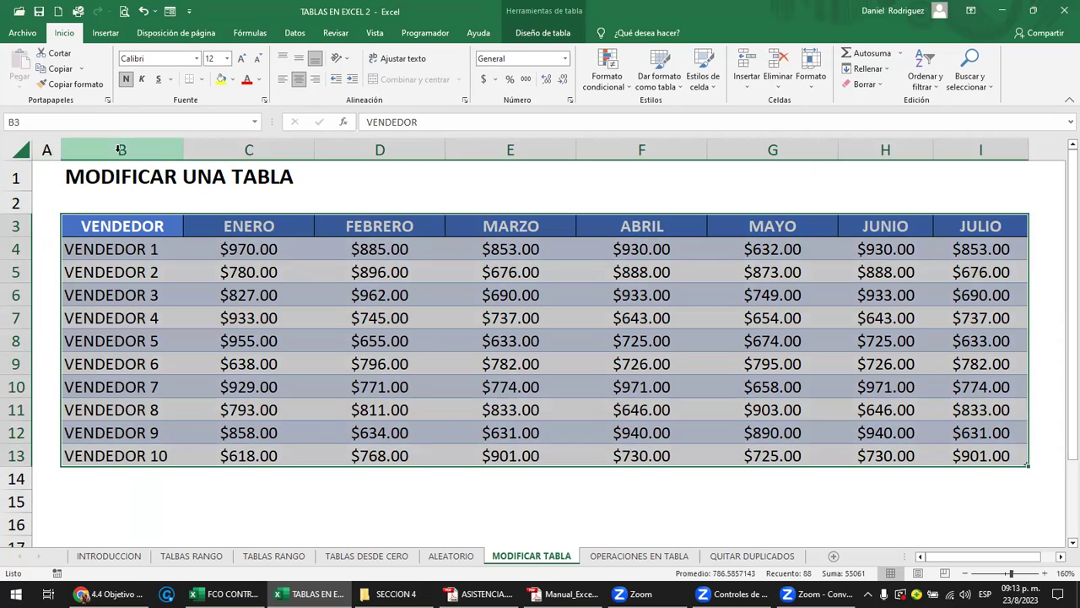
{"action": "left_click_drag", "start_coordinate": [122, 226], "coordinate": [956, 456]}
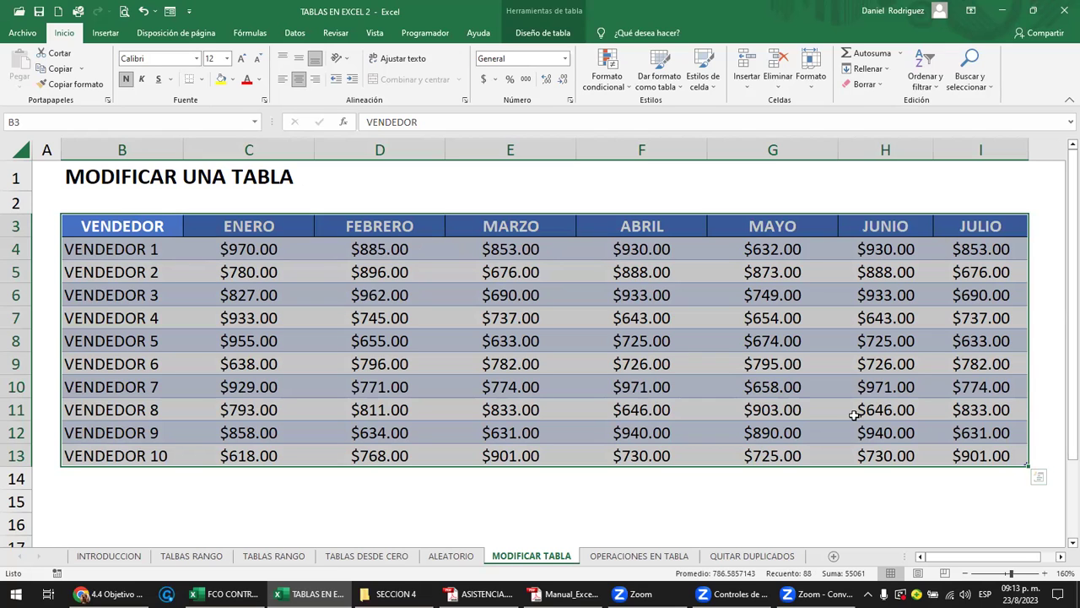
- Add a new table row by entering 'VENDEDOR 11' in B14
{"action": "left_click", "coordinate": [162, 480]}
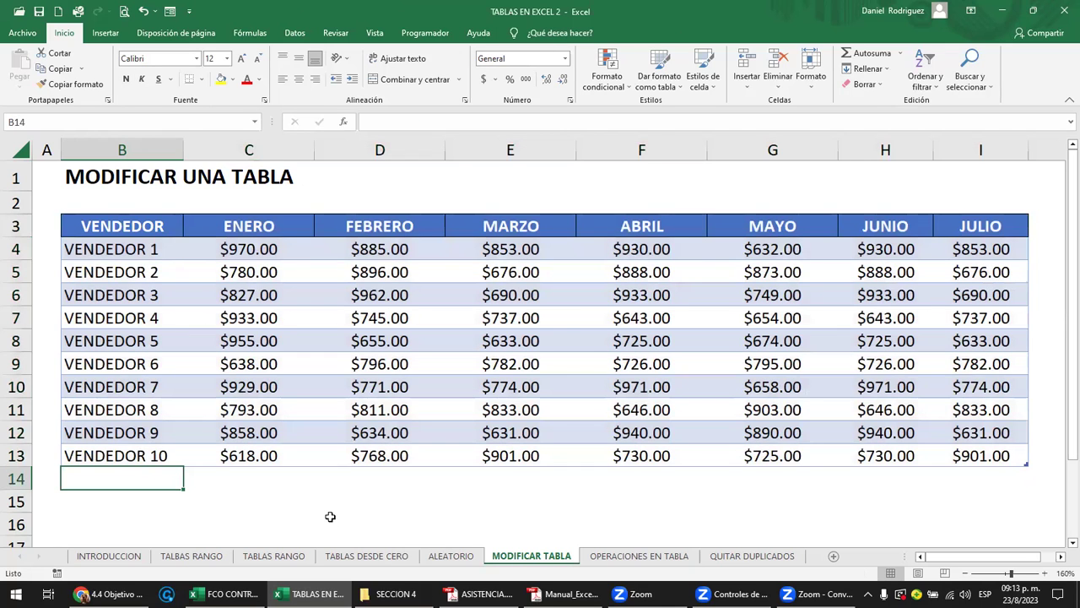
{"action": "type", "text": "VENDO"}
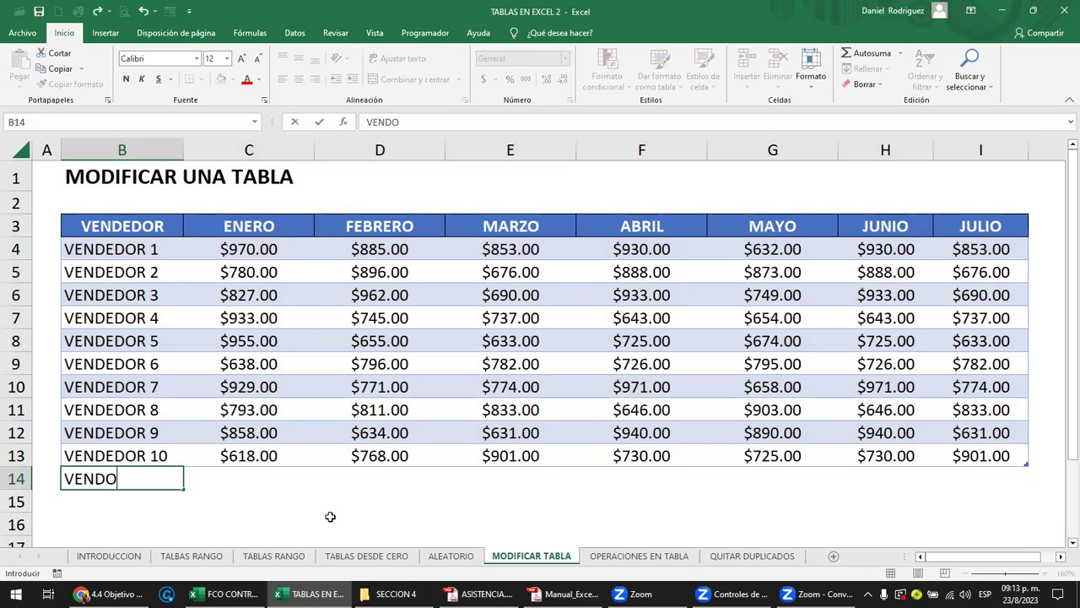
{"action": "key", "text": "BackSpace"}
{"action": "type", "text": "ED"}
{"action": "type", "text": "OR 1"}
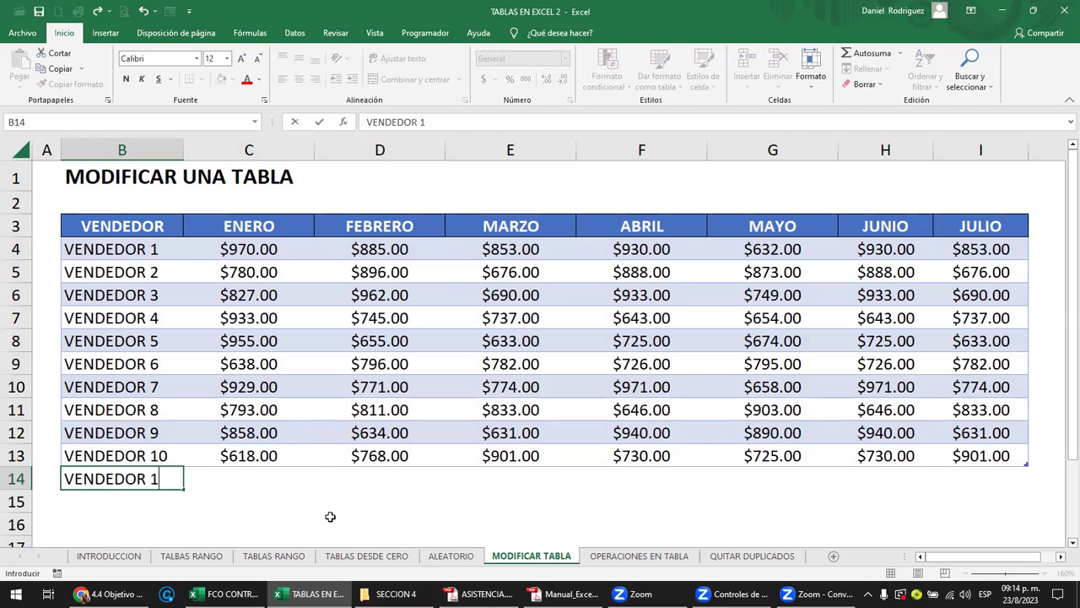
{"action": "type", "text": "1"}
{"action": "key", "text": "Tab"}
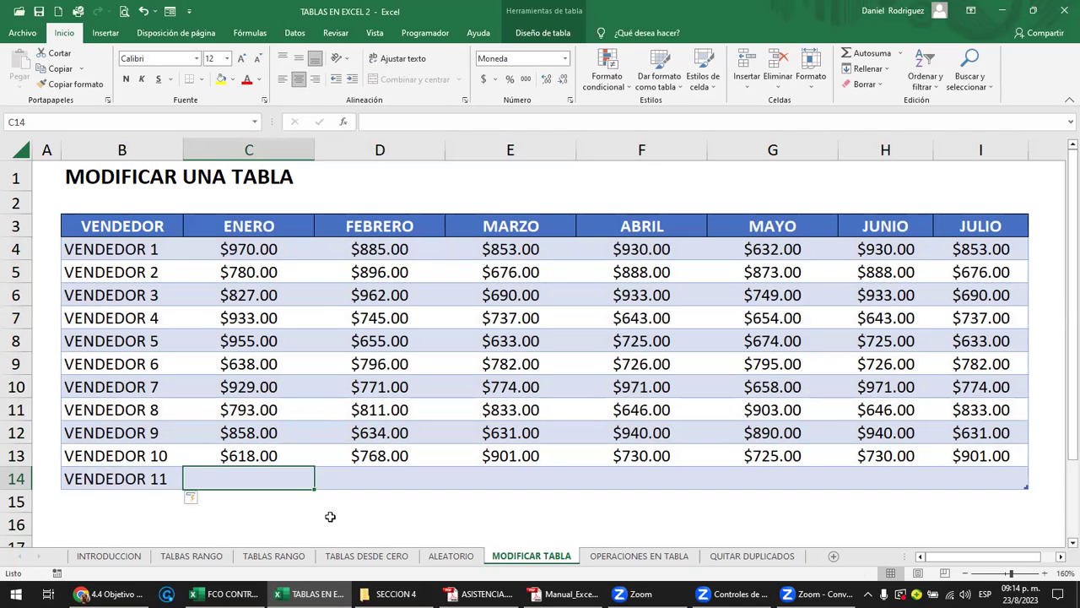
- Copy VENDEDOR 9's monthly figures into the VENDEDOR 11 row
{"action": "key", "text": "Up"}
{"action": "key", "text": "Up"}
{"action": "key", "text": "shift+Right"}
{"action": "key", "text": "shift+Right"}
{"action": "key", "text": "shift+Right"}
{"action": "key", "text": "shift+Right"}
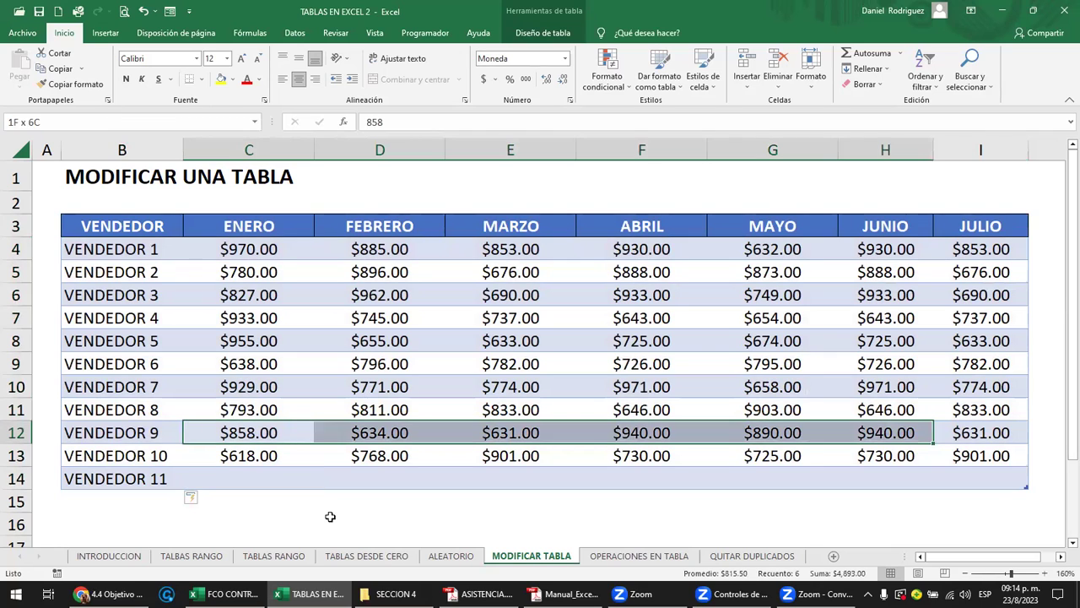
{"action": "key", "text": "shift+Right"}
{"action": "key", "text": "ctrl+c"}
{"action": "key", "text": "Down"}
{"action": "key", "text": "Down"}
{"action": "key", "text": "ctrl+v"}
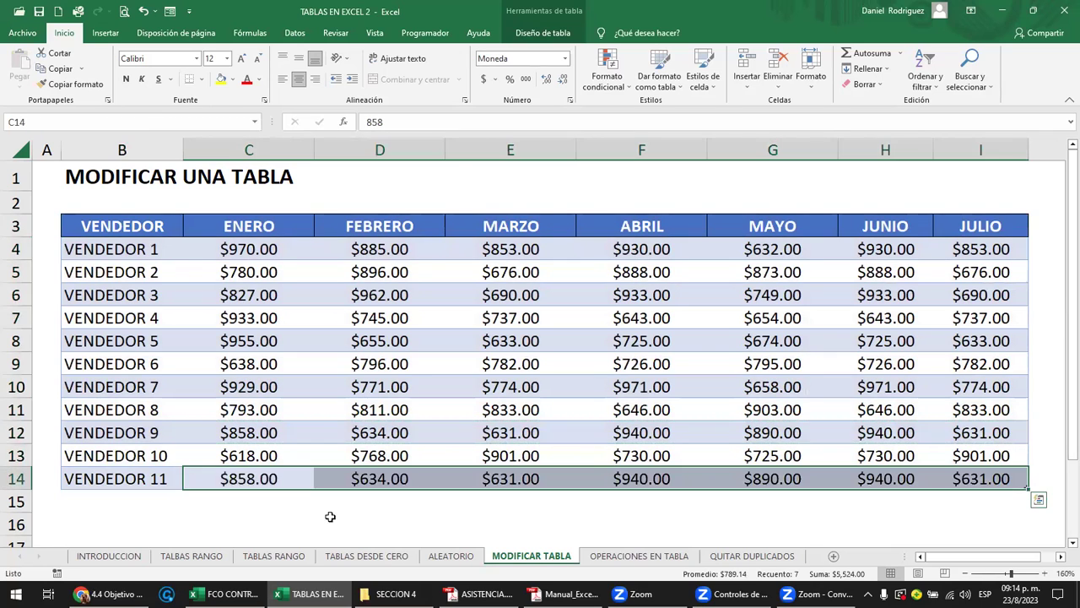
- Enter 100 under ENERO in row 15 and fill the vendor name down to VENDEDOR 12
{"action": "left_click", "coordinate": [106, 506]}
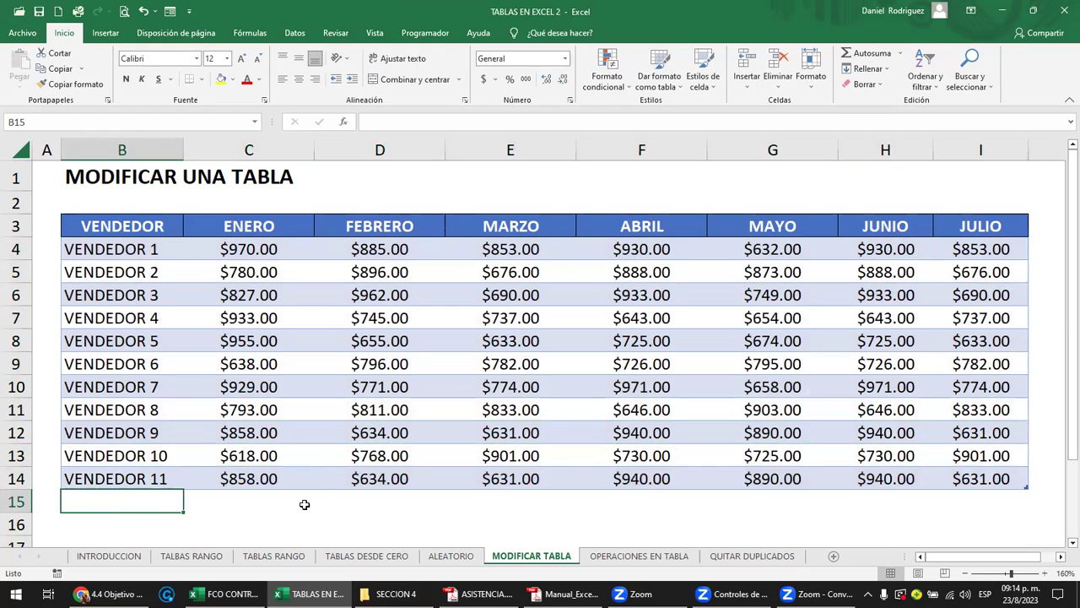
{"action": "left_click", "coordinate": [295, 499]}
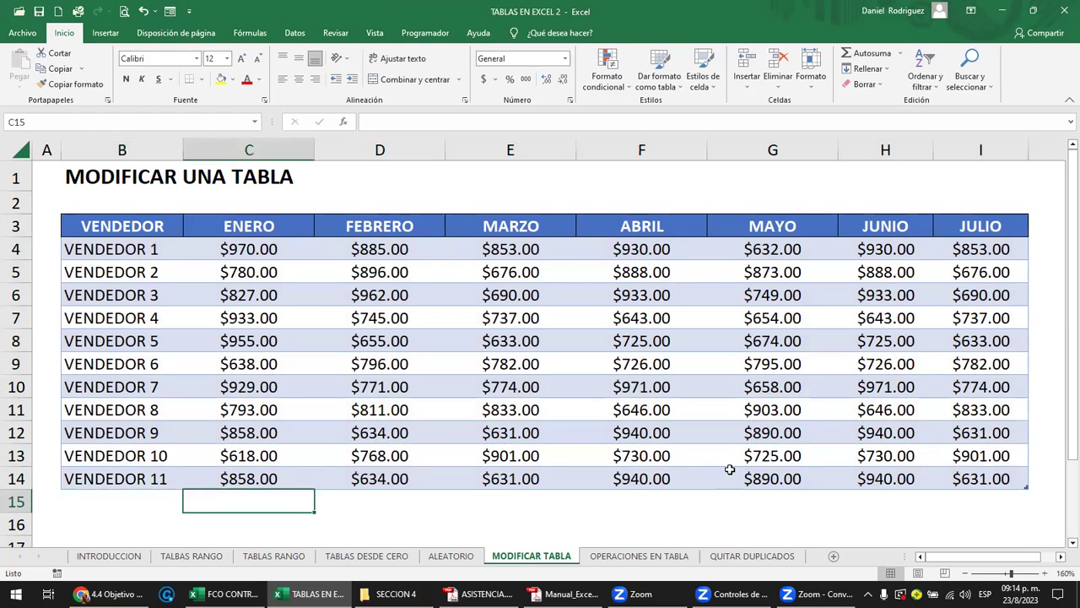
{"action": "type", "text": "100"}
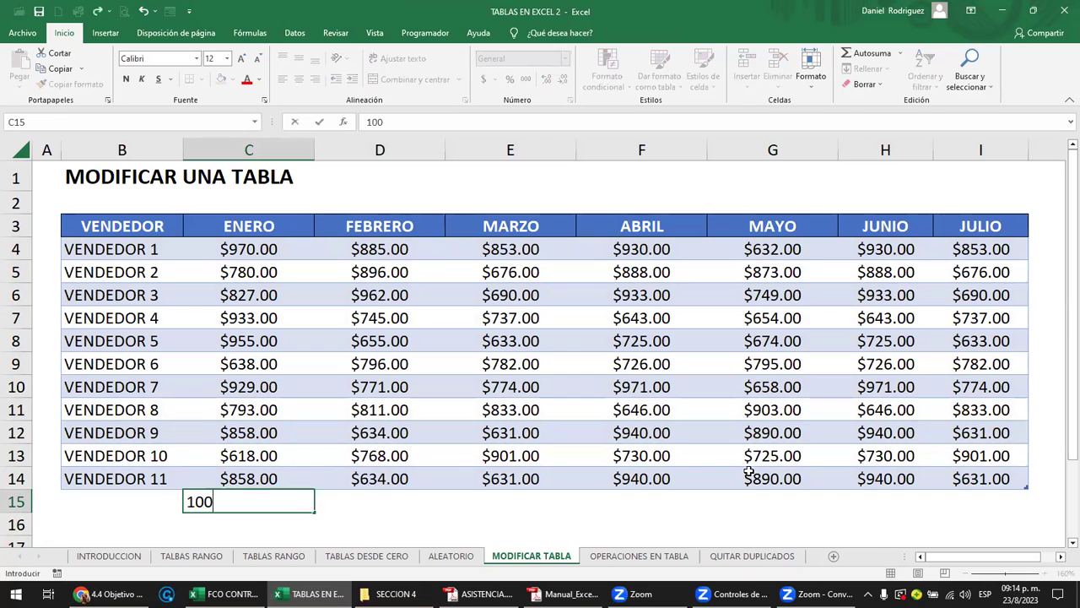
{"action": "key", "text": "Return"}
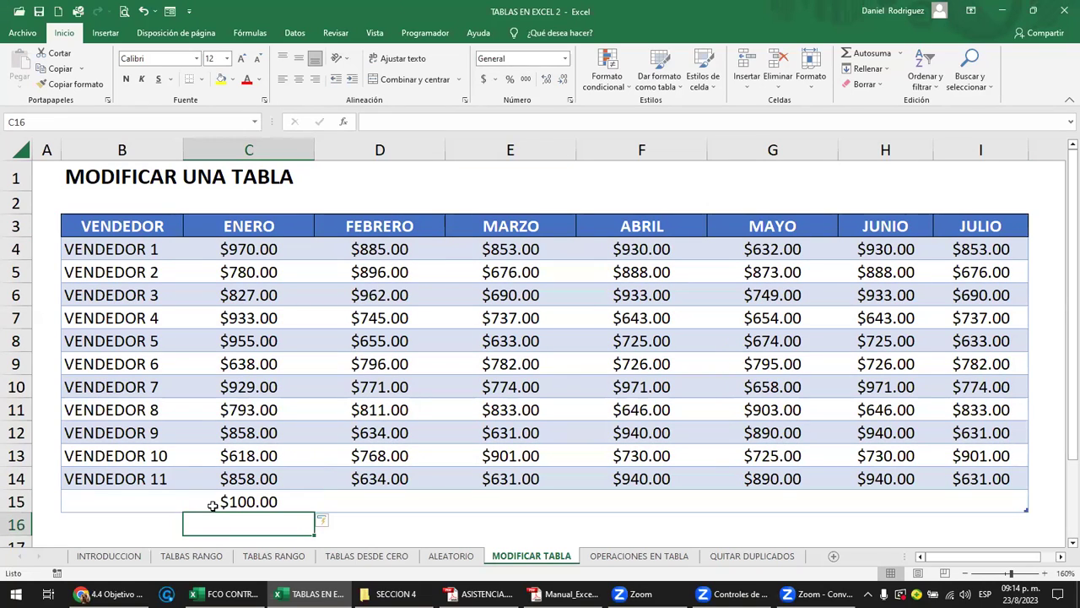
{"action": "left_click", "coordinate": [136, 478]}
{"action": "left_click_drag", "start_coordinate": [182, 489], "coordinate": [182, 508]}
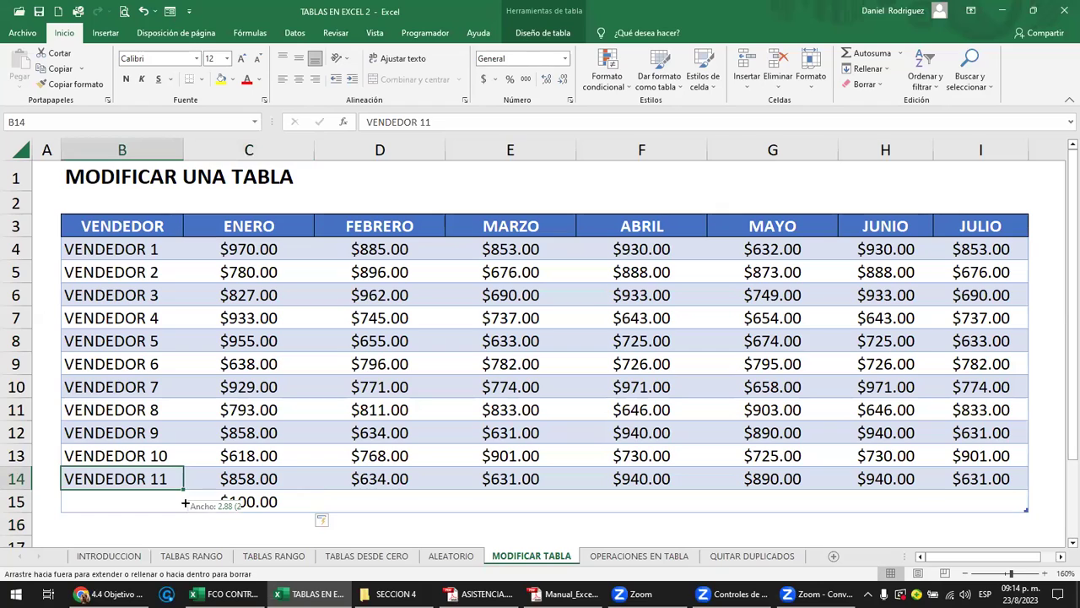
{"action": "left_click", "coordinate": [132, 502]}
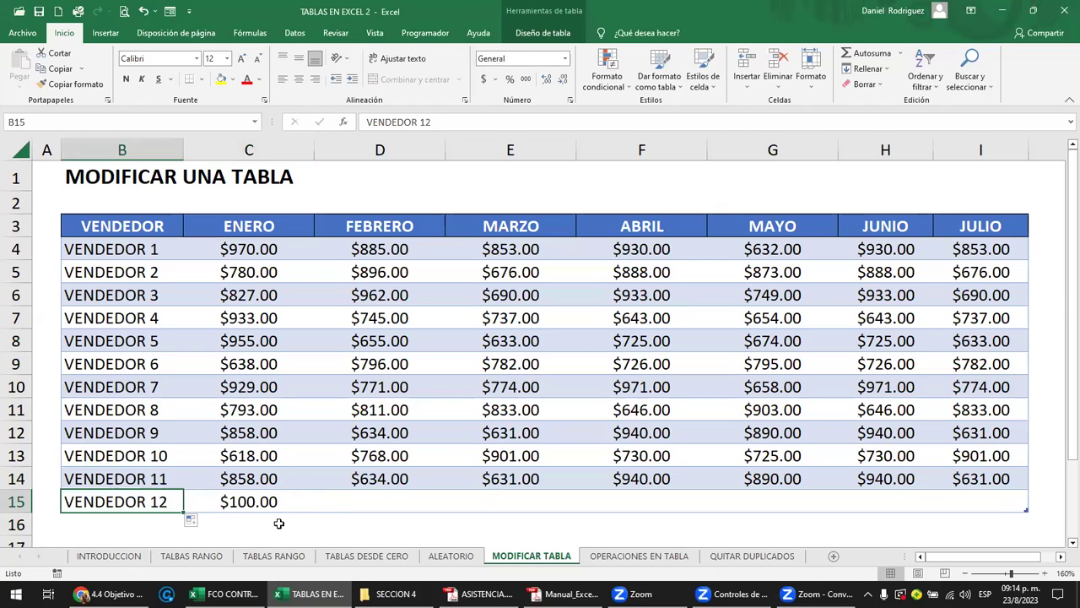
{"action": "left_click_drag", "start_coordinate": [380, 478], "coordinate": [962, 478]}
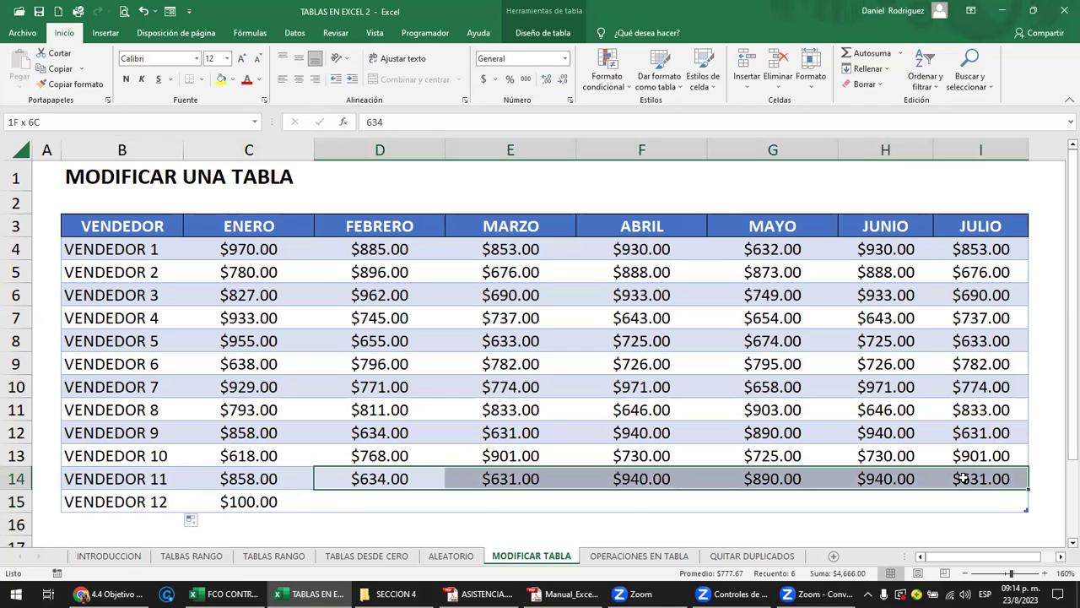
- Fill VENDEDOR 11's FEBRERO–JULIO amounts down into the VENDEDOR 12 row
{"action": "left_click_drag", "start_coordinate": [1027, 507], "coordinate": [1027, 512]}
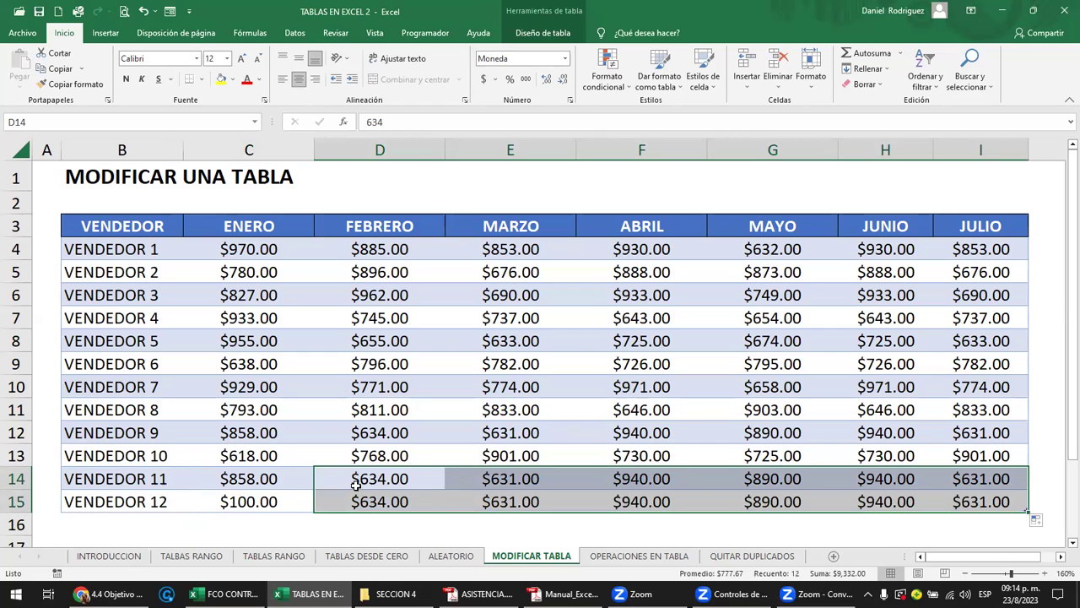
{"action": "left_click", "coordinate": [229, 501]}
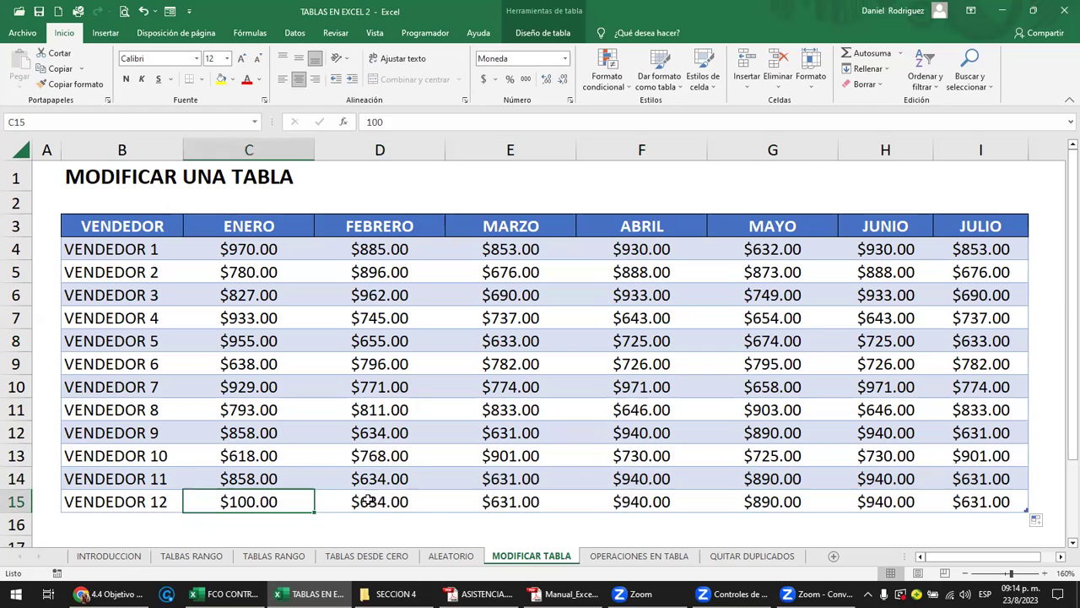
{"action": "left_click", "coordinate": [414, 496]}
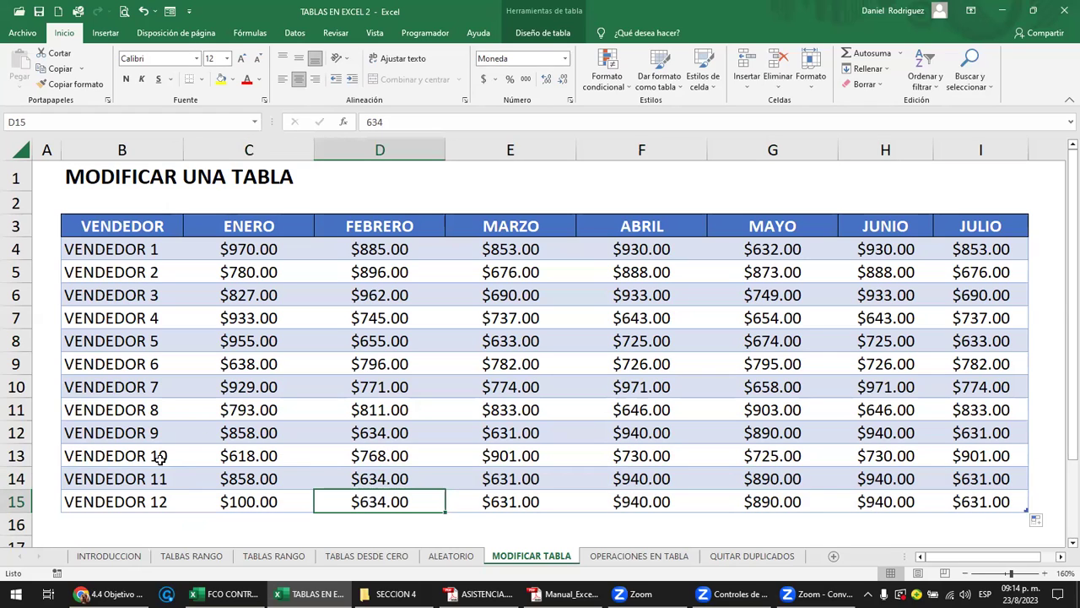
- Review the table by selecting rows 14–15 and the VENDEDOR 1–3 rows
{"action": "left_click", "coordinate": [22, 478], "text": "ctrl"}
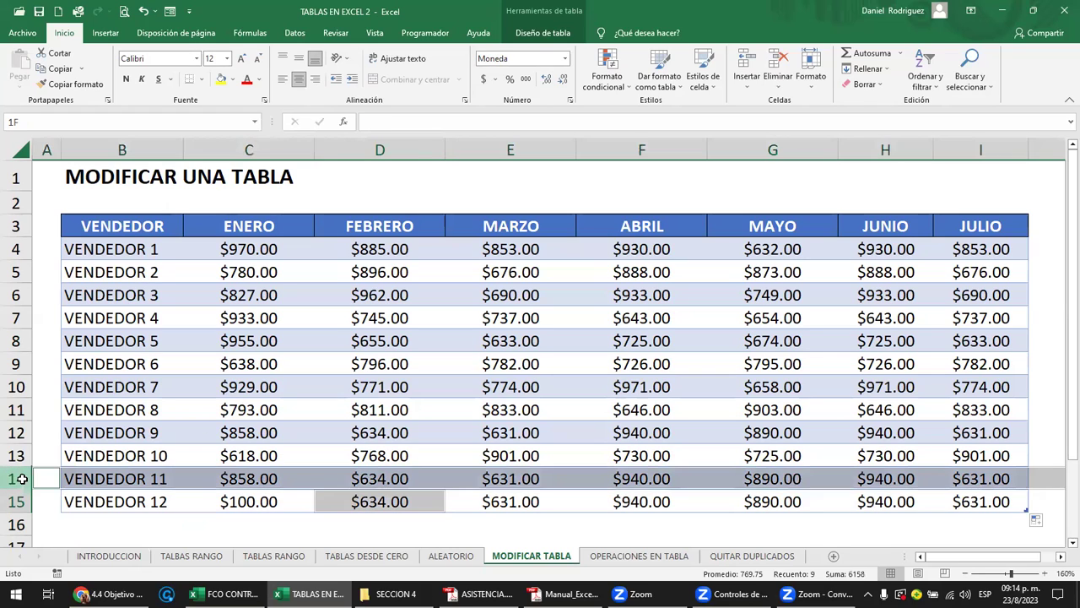
{"action": "left_click_drag", "start_coordinate": [22, 479], "coordinate": [19, 496]}
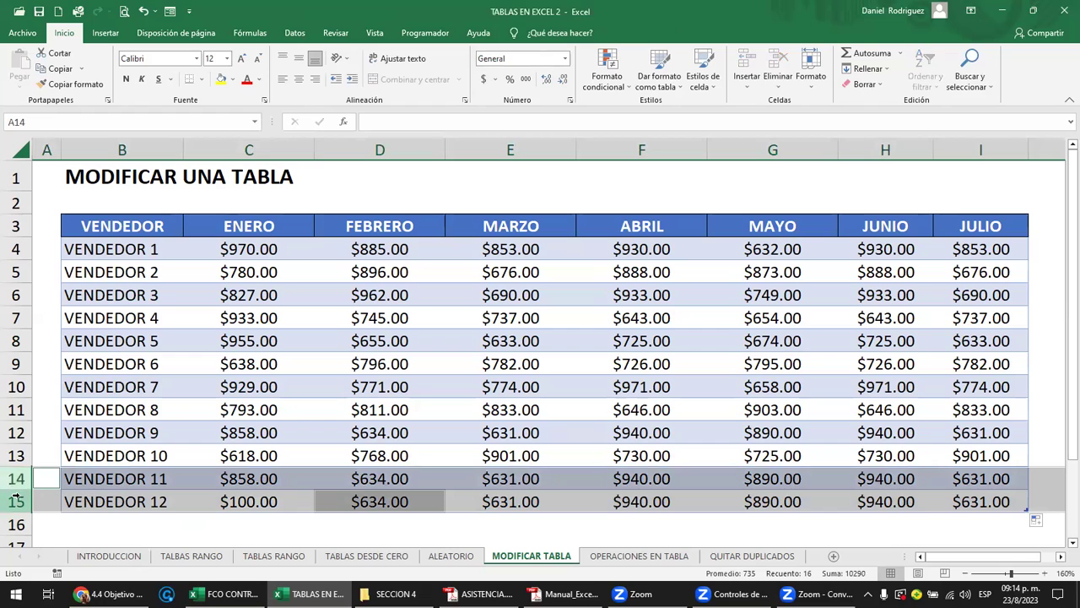
{"action": "left_click", "coordinate": [76, 475]}
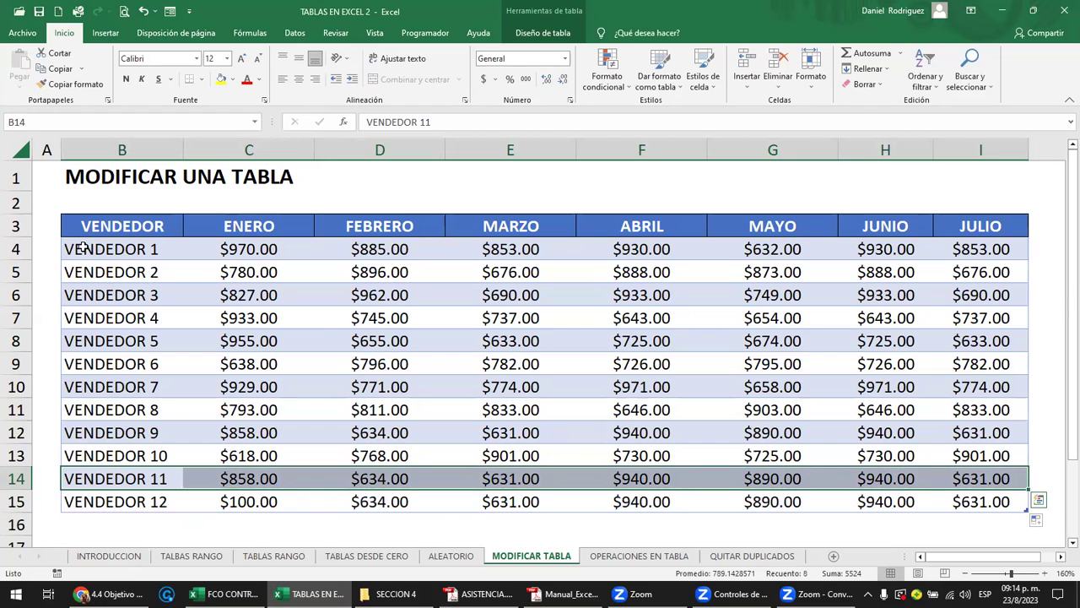
{"action": "left_click_drag", "start_coordinate": [76, 247], "coordinate": [169, 256]}
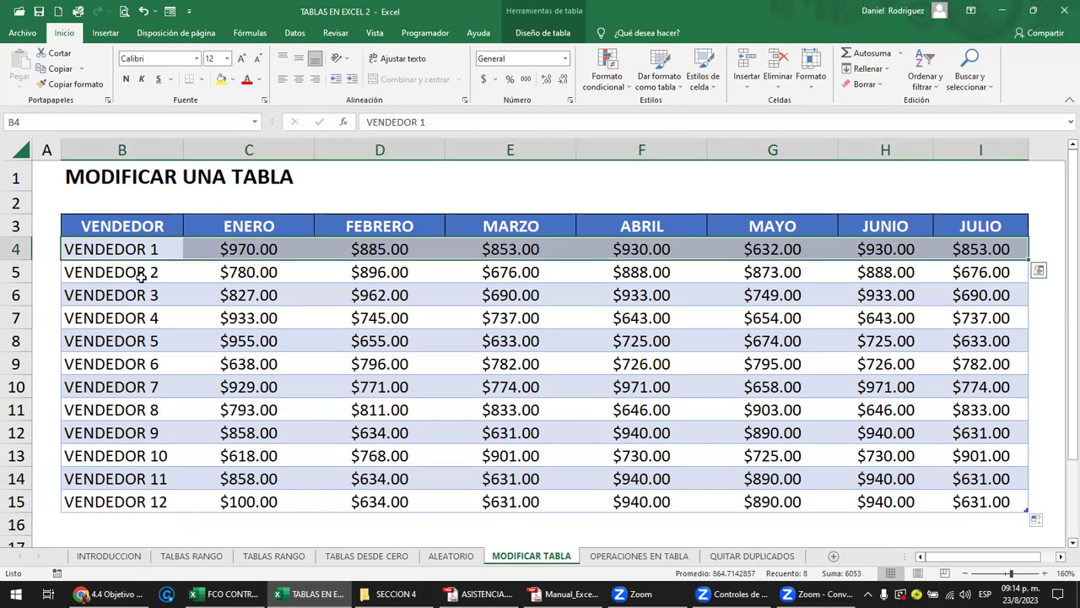
{"action": "left_click", "coordinate": [74, 271]}
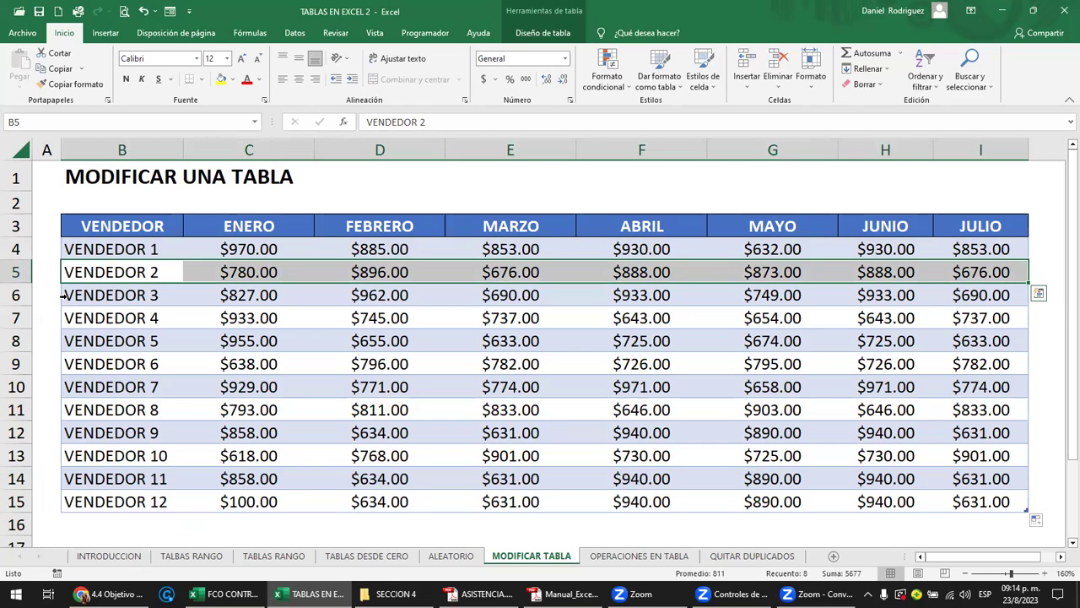
{"action": "left_click", "coordinate": [62, 294]}
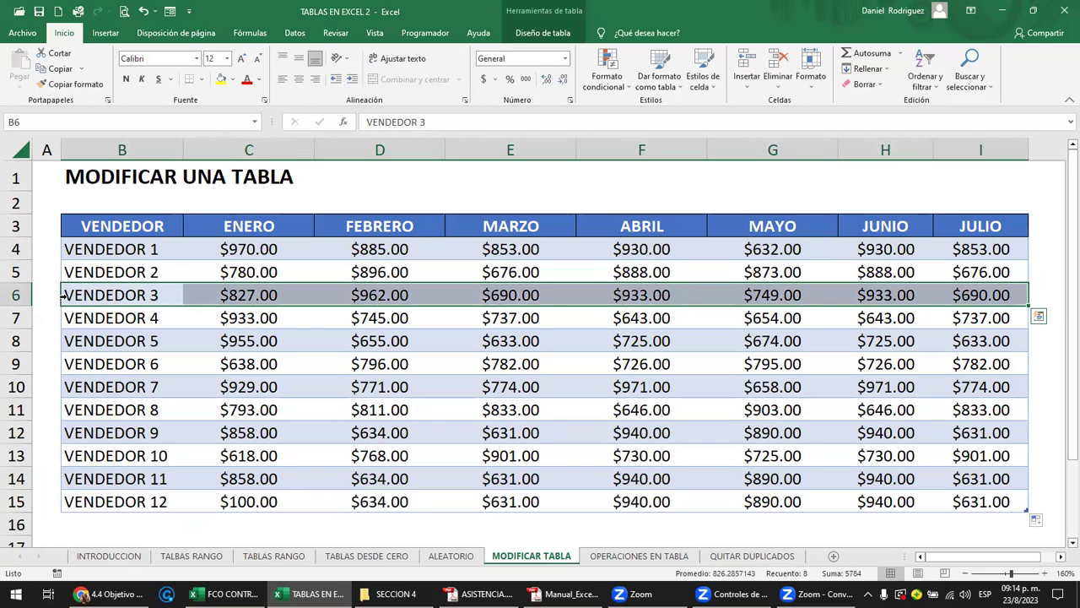
{"action": "left_click", "coordinate": [62, 249]}
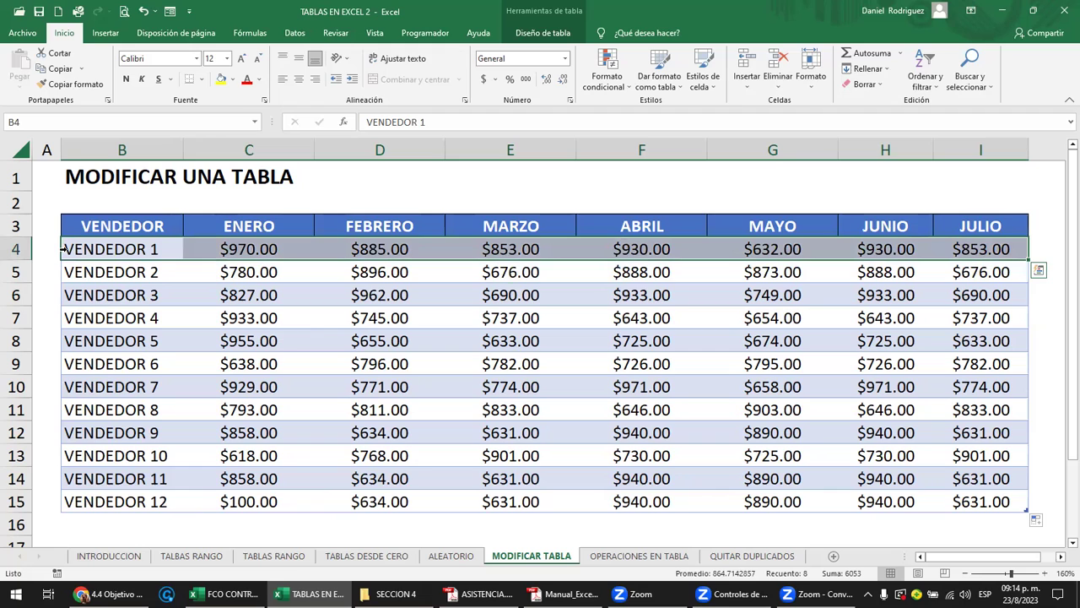
{"action": "left_click", "coordinate": [123, 150]}
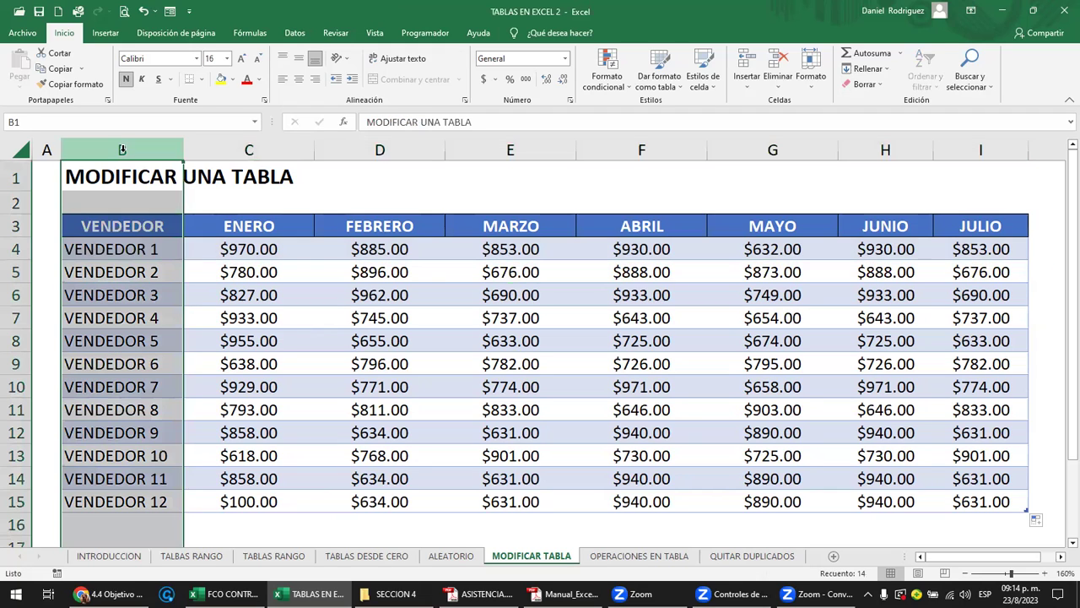
{"action": "left_click", "coordinate": [261, 145]}
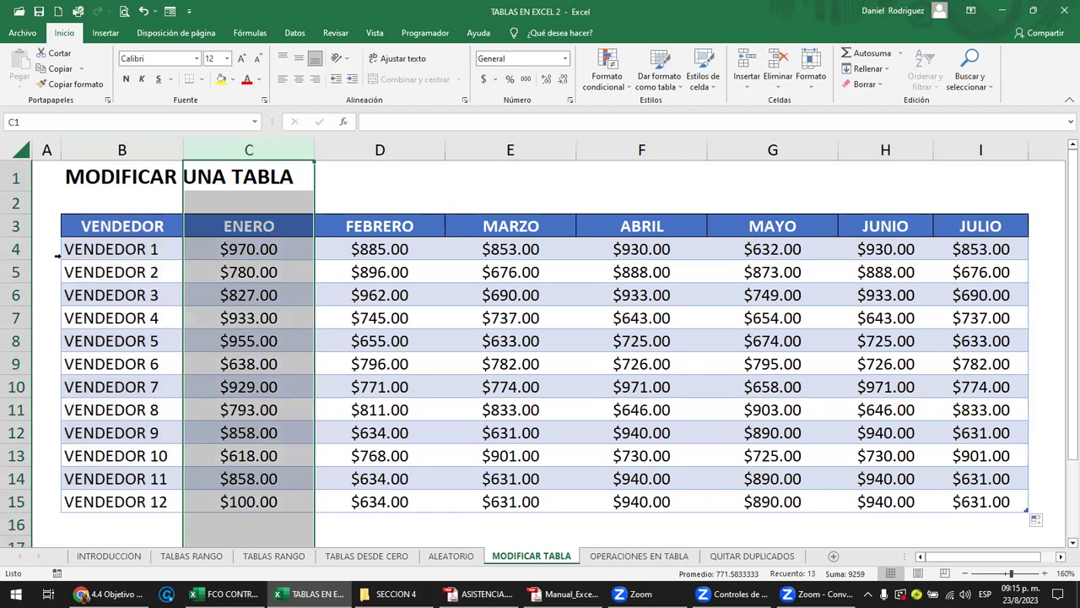
{"action": "left_click", "coordinate": [62, 257]}
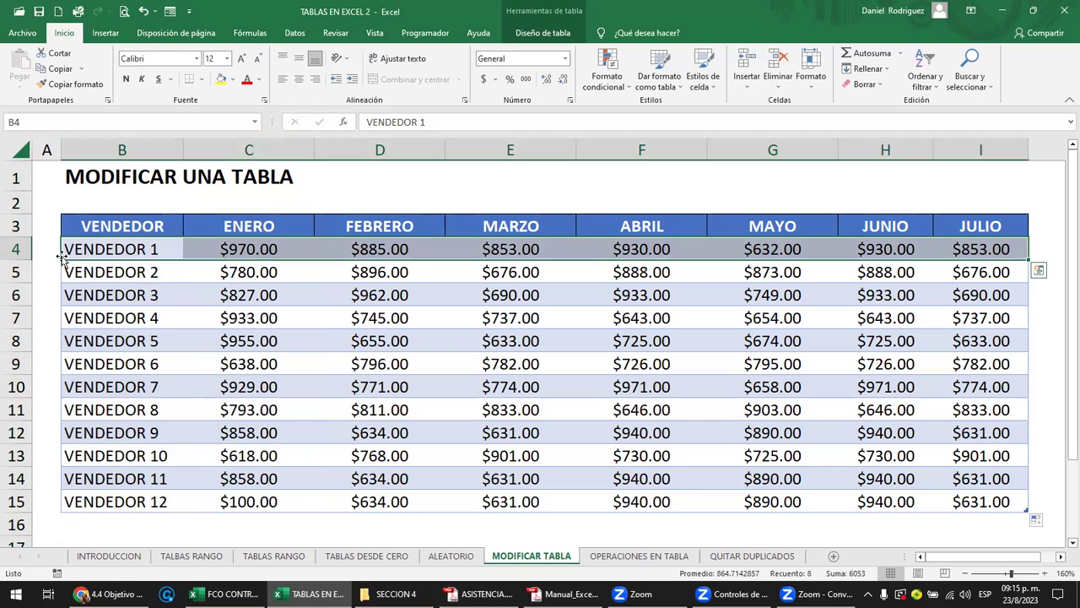
{"action": "left_click", "coordinate": [61, 481]}
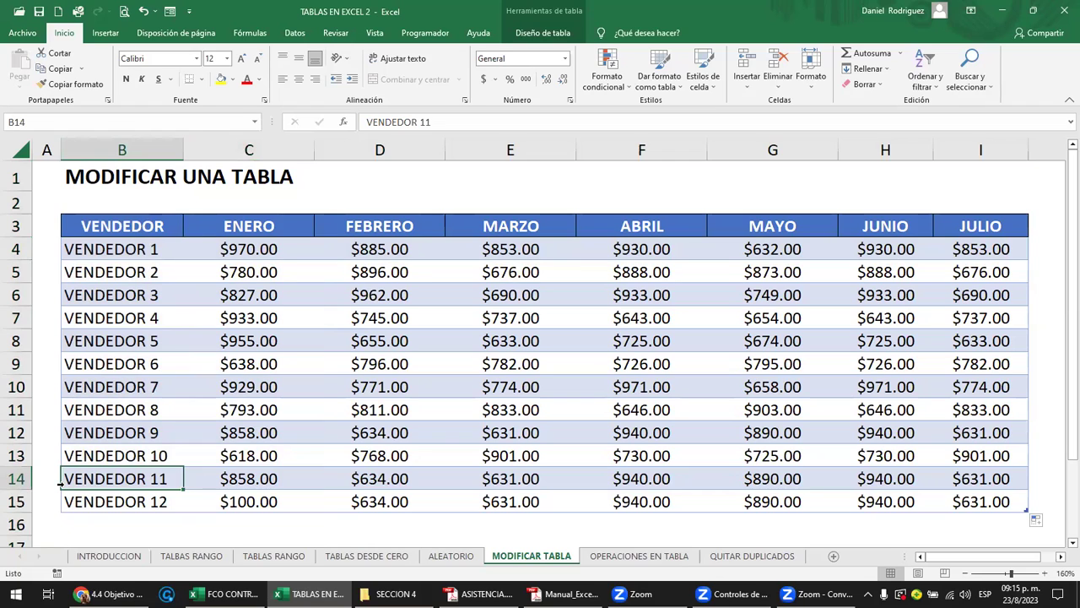
{"action": "left_click", "coordinate": [61, 481]}
{"action": "key", "text": "Down"}
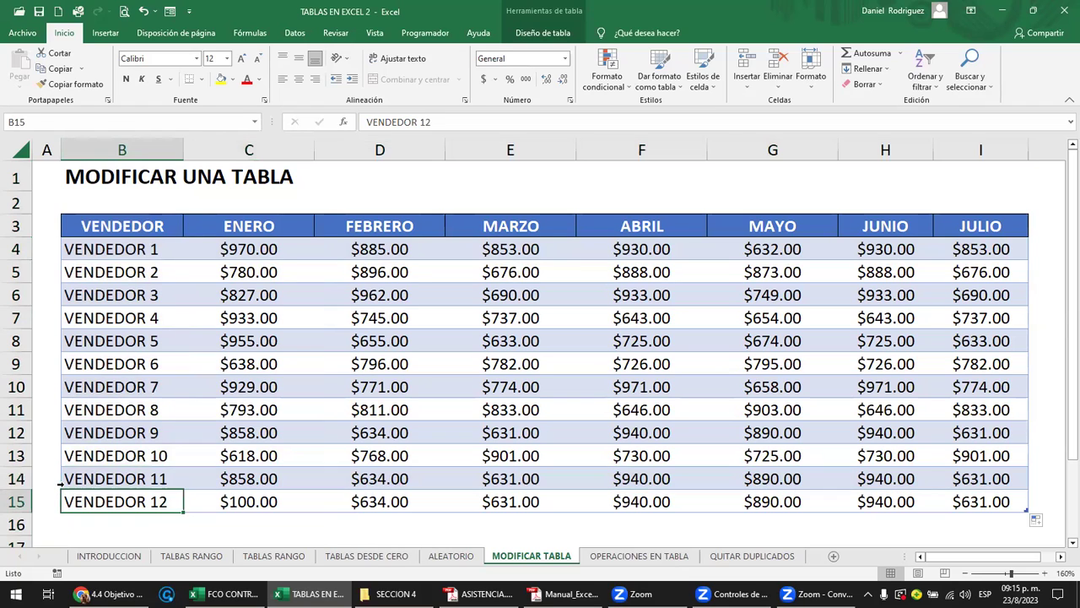
{"action": "key", "text": "Up"}
{"action": "key", "text": "Up"}
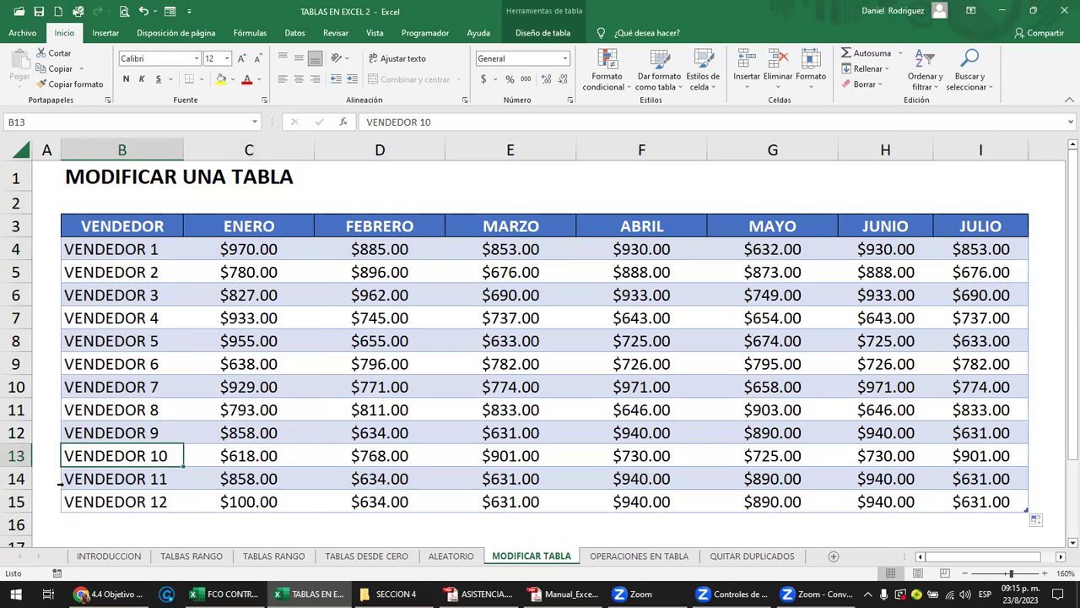
{"action": "key", "text": "Down"}
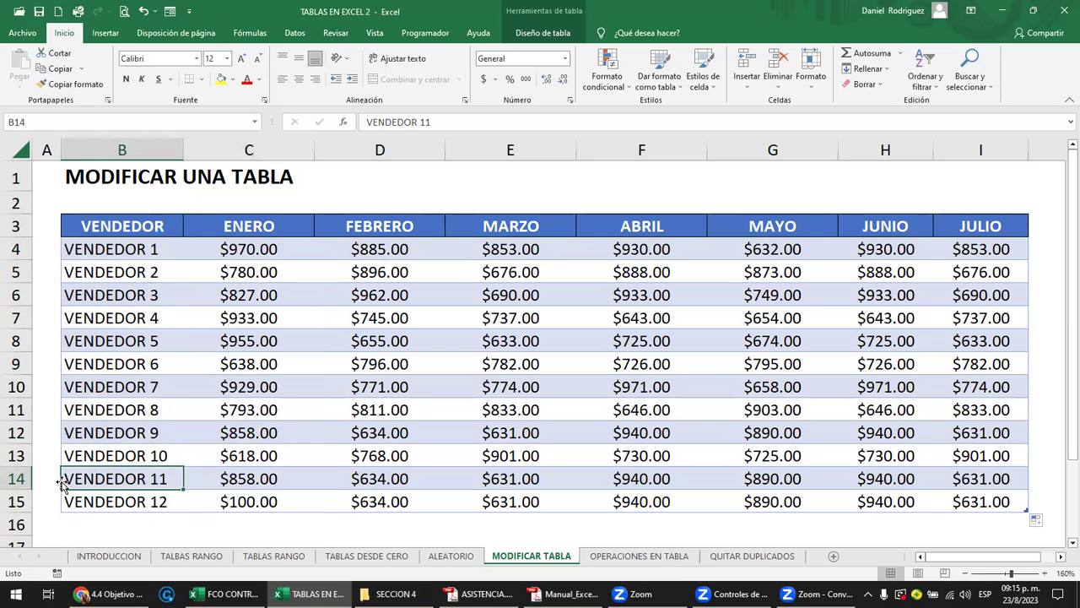
{"action": "left_click", "coordinate": [63, 480]}
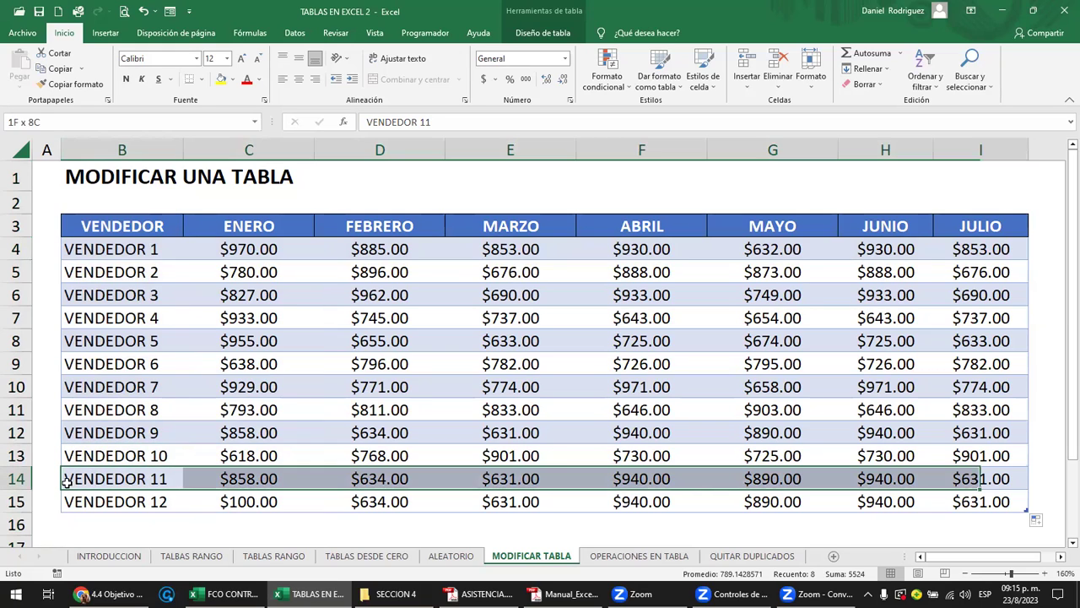
{"action": "left_click_drag", "start_coordinate": [62, 480], "coordinate": [62, 506]}
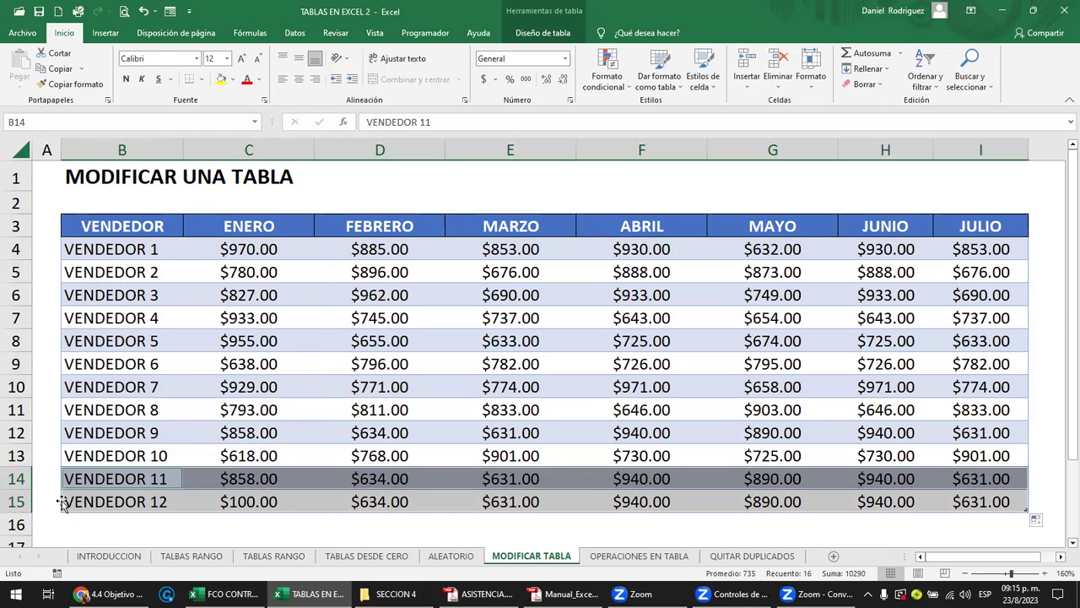
{"action": "left_click_drag", "start_coordinate": [897, 226], "coordinate": [984, 495]}
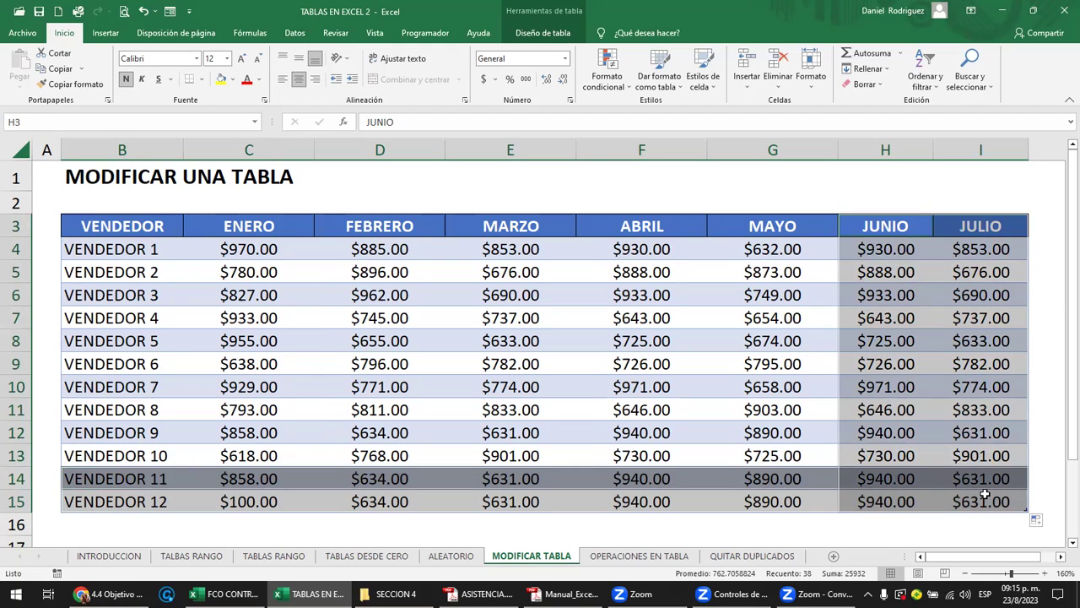
{"action": "left_click", "coordinate": [897, 430]}
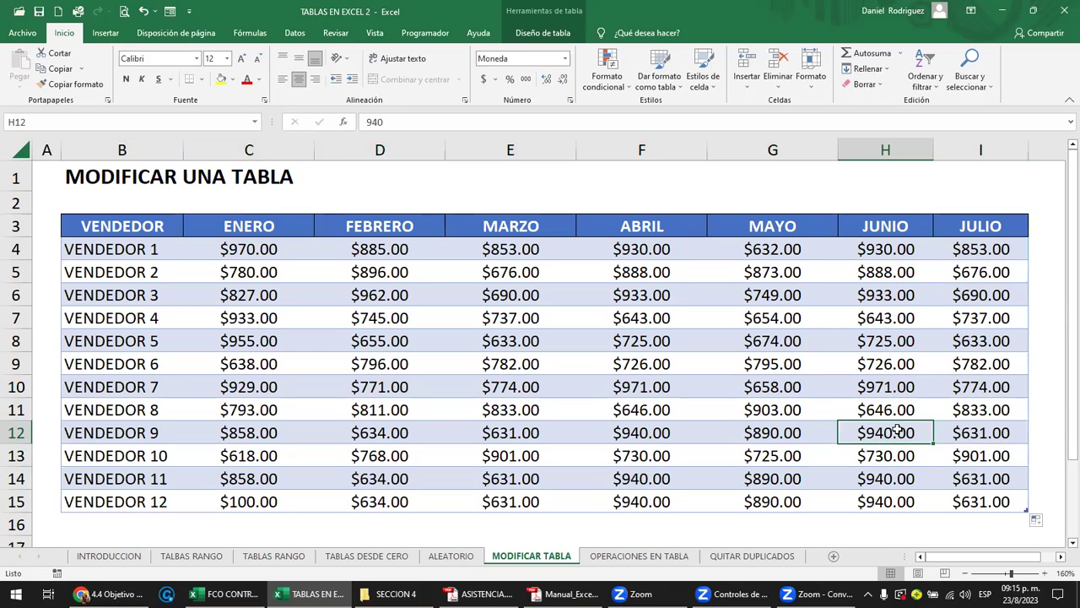
{"action": "left_click", "coordinate": [1001, 501]}
{"action": "key", "text": "Up"}
{"action": "key", "text": "Up"}
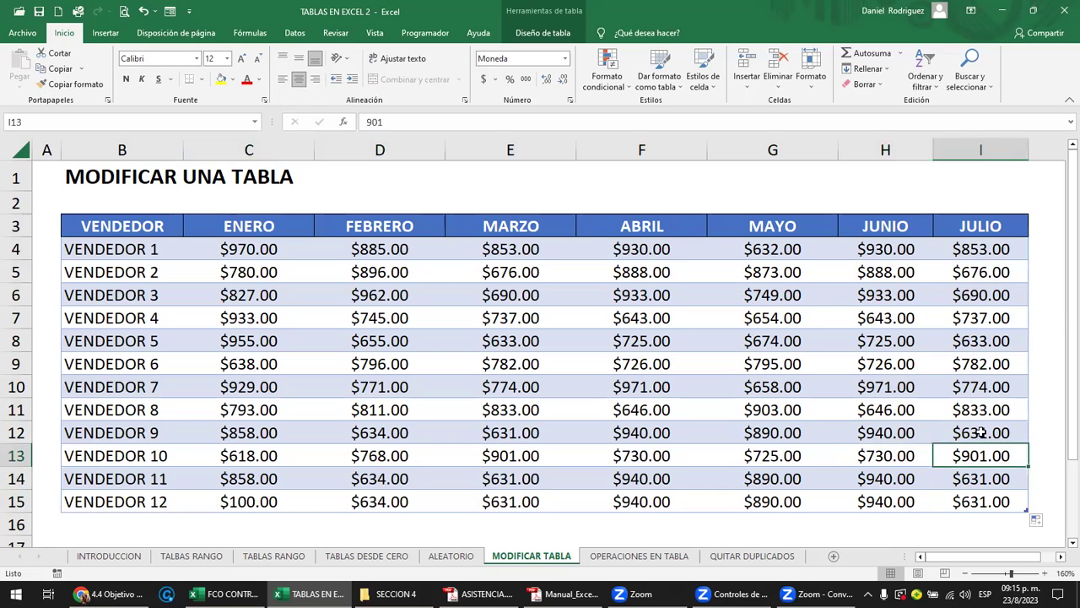
{"action": "left_click", "coordinate": [984, 386]}
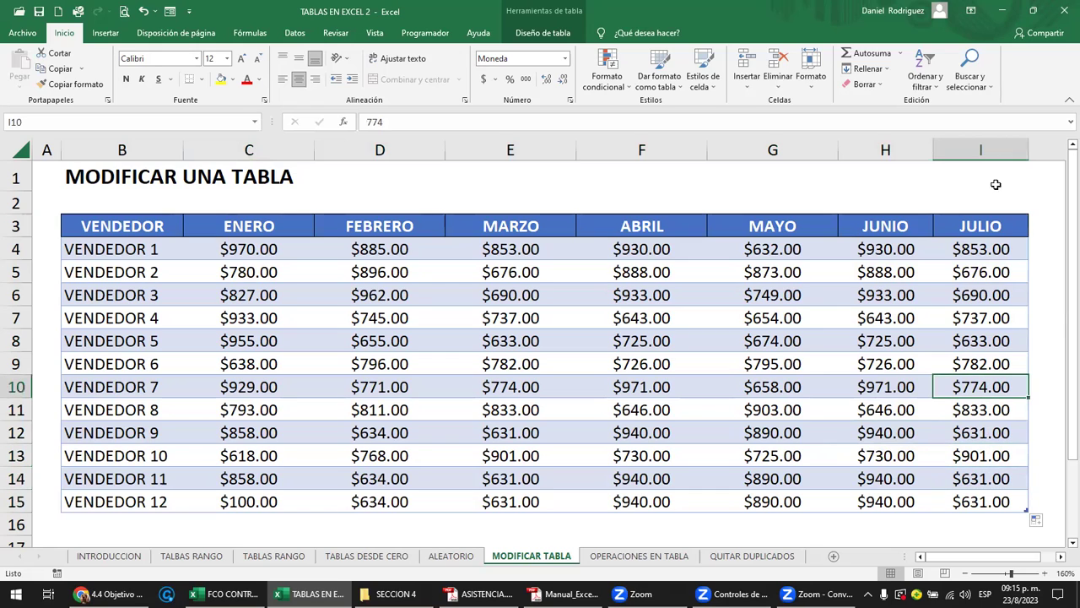
{"action": "left_click_drag", "start_coordinate": [989, 228], "coordinate": [1024, 501]}
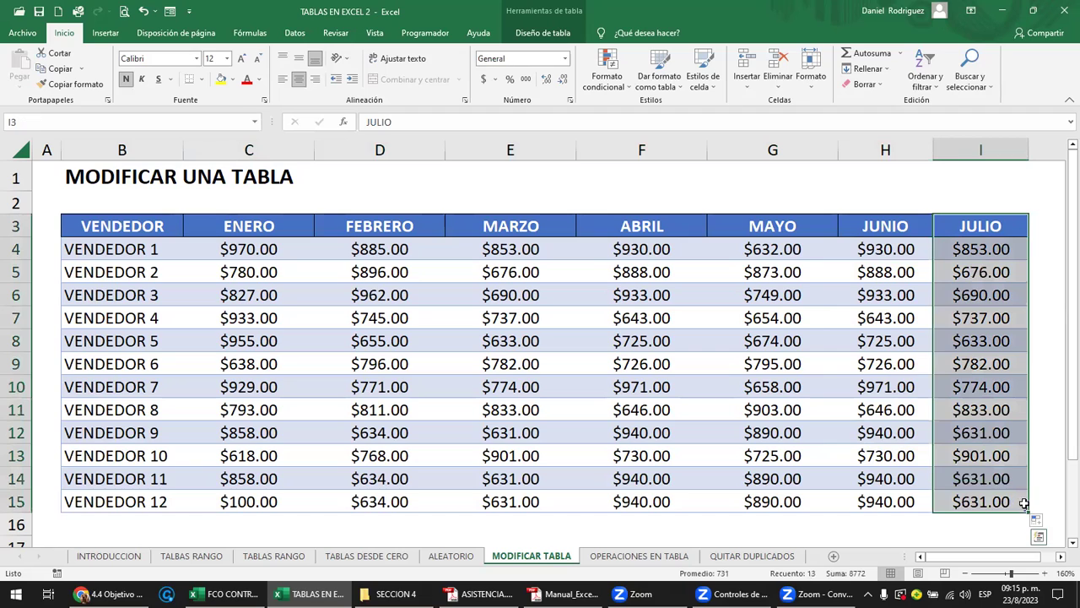
{"action": "left_click", "coordinate": [981, 230]}
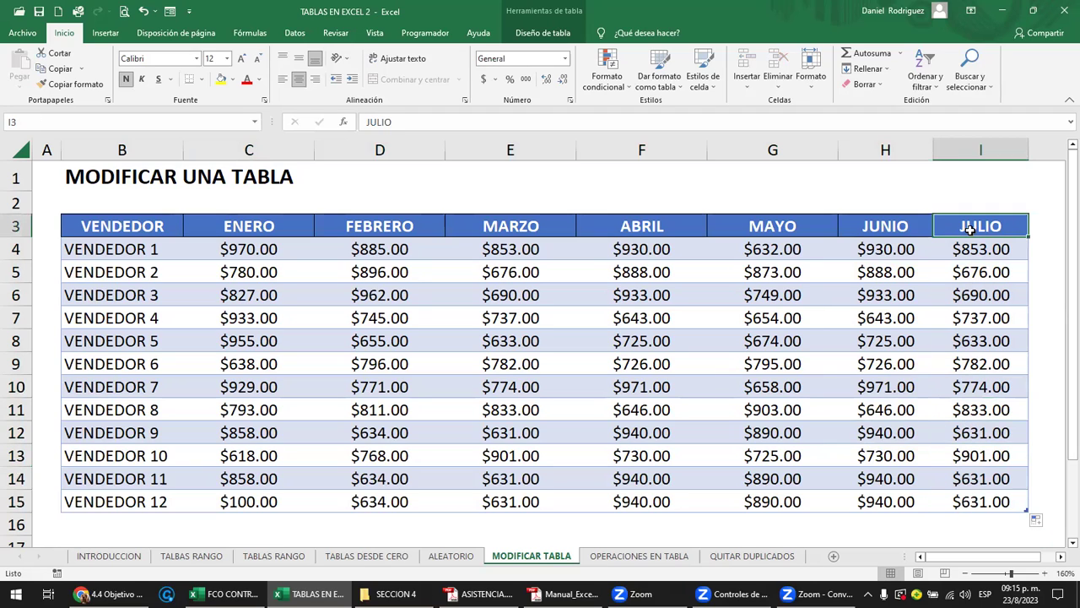
- Delete the JULIO column from the VENTAS table
{"action": "right_click", "coordinate": [971, 229]}
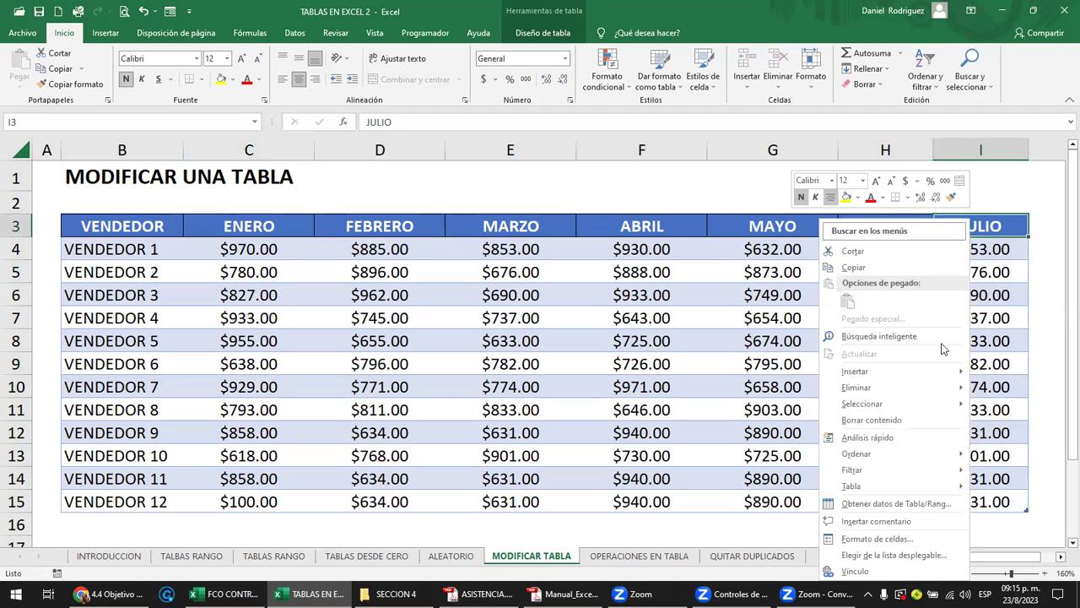
{"action": "mouse_move", "coordinate": [916, 388]}
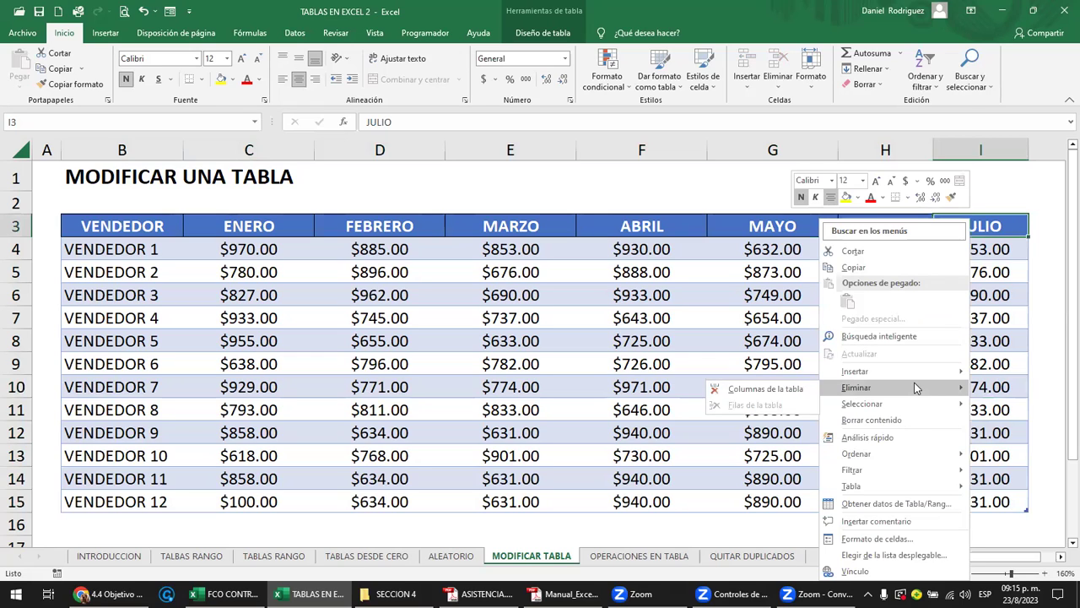
{"action": "left_click", "coordinate": [773, 389]}
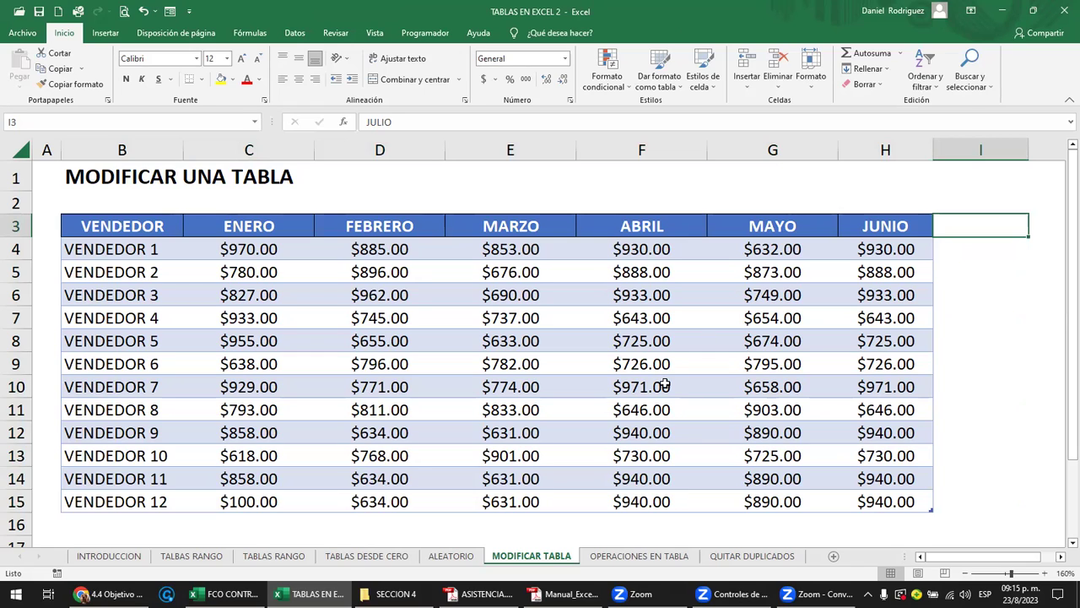
- Delete the JUNIO column from the VENTAS table
{"action": "left_click", "coordinate": [901, 230]}
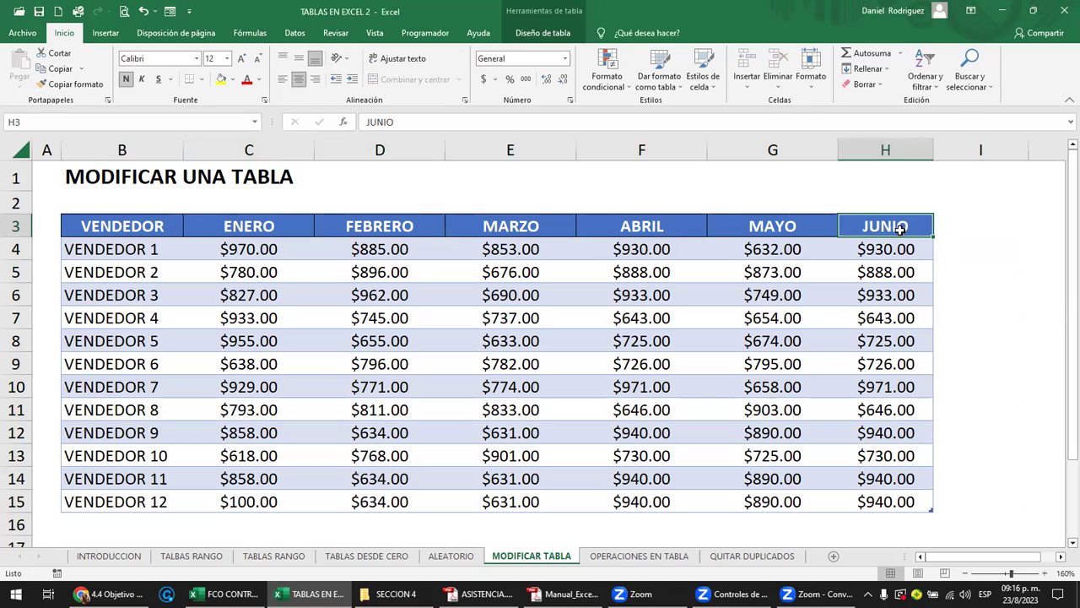
{"action": "right_click", "coordinate": [902, 233]}
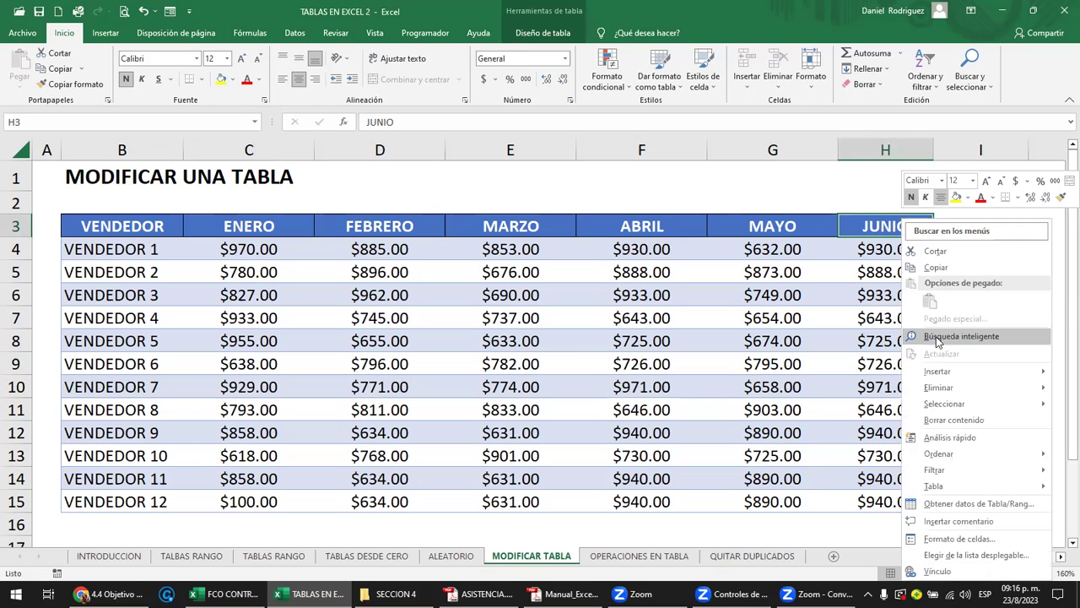
{"action": "mouse_move", "coordinate": [953, 388]}
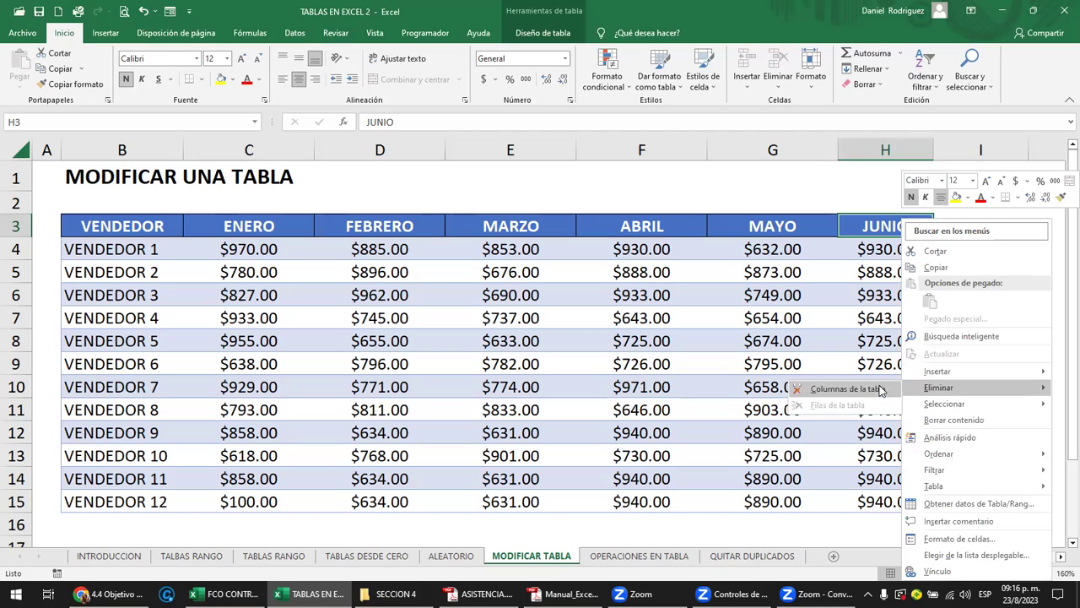
{"action": "left_click", "coordinate": [878, 389]}
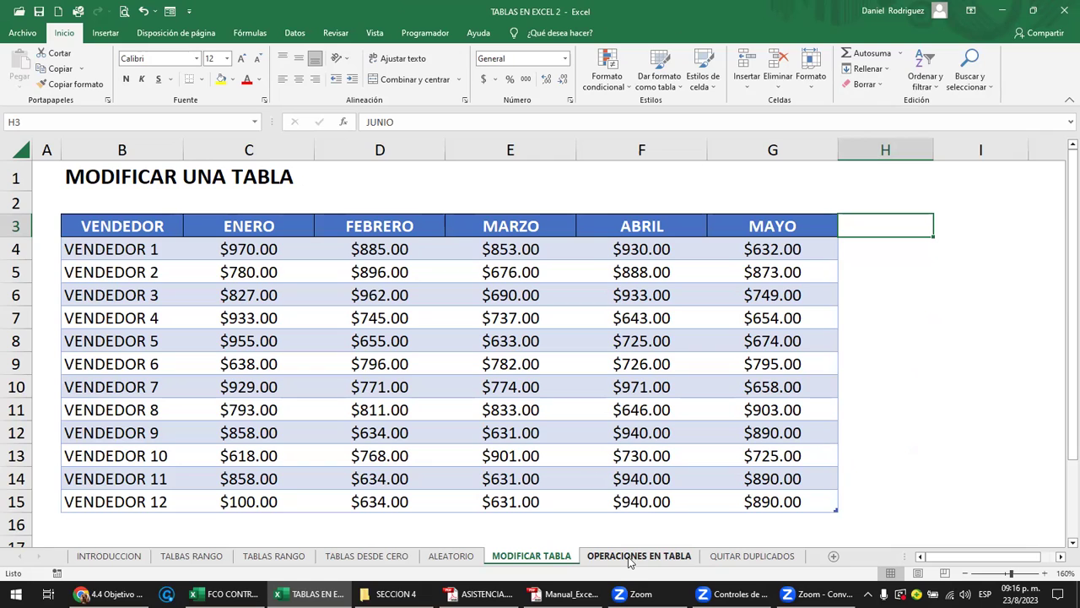
- Select the VENDEDOR 12 row's cells from the name through MAYO
{"action": "left_click", "coordinate": [773, 149]}
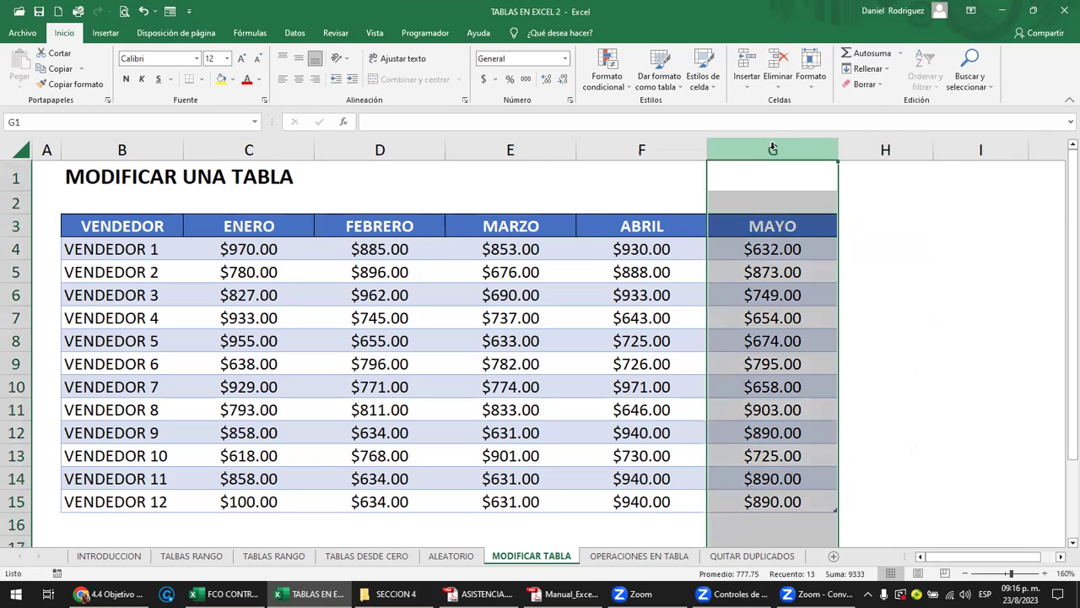
{"action": "left_click", "coordinate": [95, 503]}
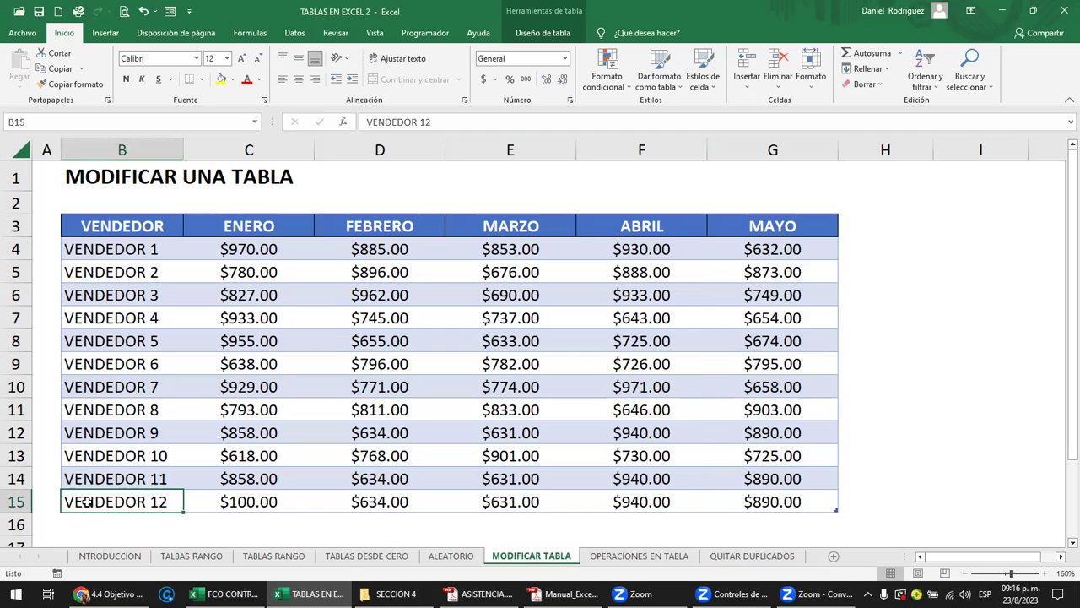
{"action": "left_click", "coordinate": [752, 504]}
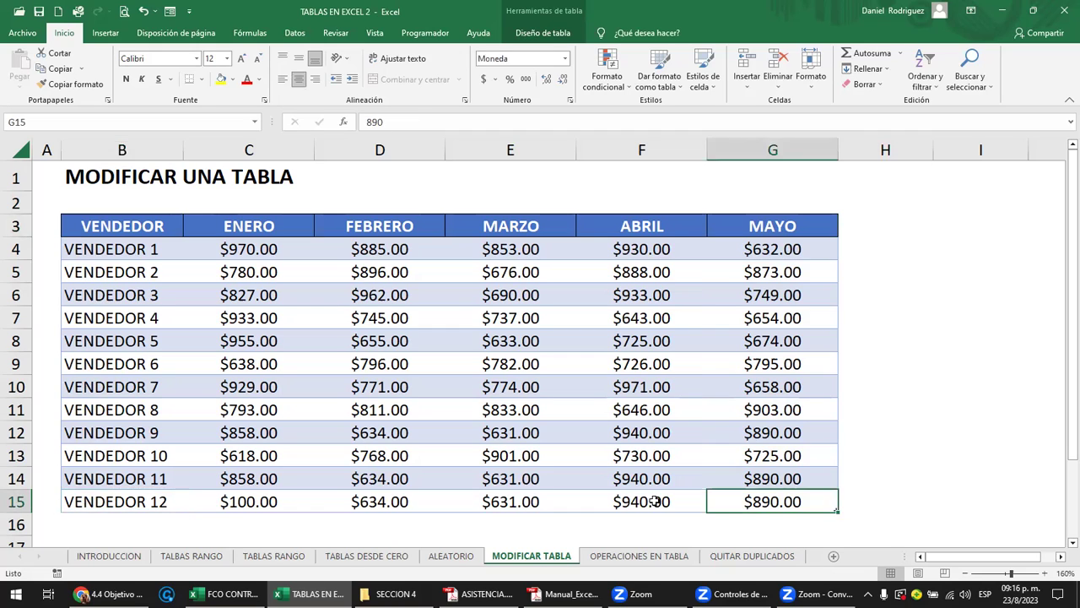
{"action": "left_click", "coordinate": [519, 501]}
{"action": "left_click", "coordinate": [394, 501]}
{"action": "left_click", "coordinate": [258, 501]}
{"action": "mouse_move", "coordinate": [116, 501]}
{"action": "left_mouse_down"}
{"action": "mouse_move", "coordinate": [664, 515]}
{"action": "mouse_move", "coordinate": [759, 503]}
{"action": "left_mouse_up"}
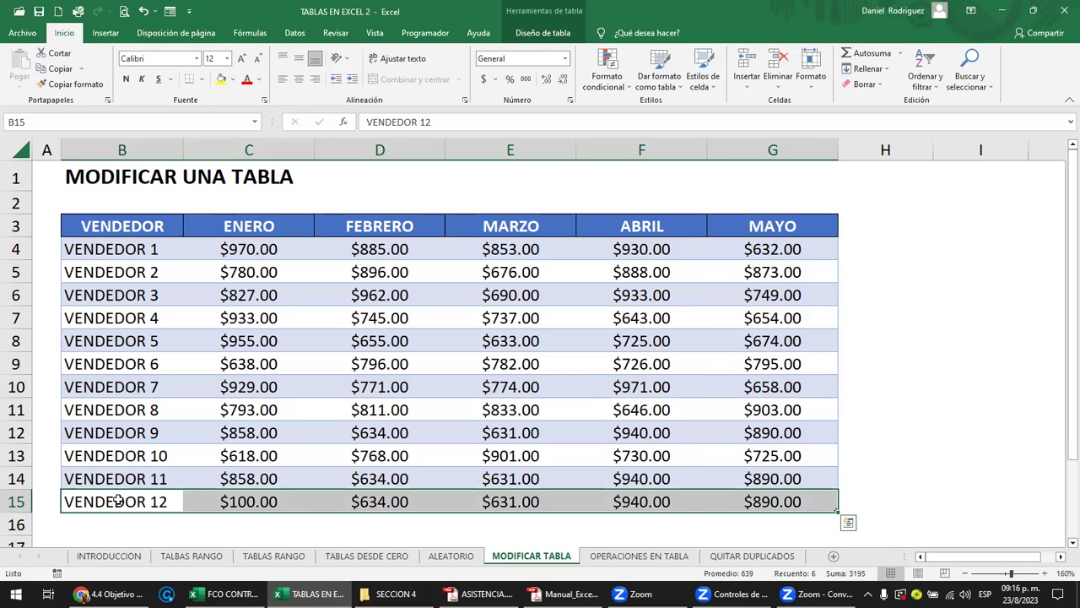
{"action": "left_click", "coordinate": [239, 503]}
{"action": "left_click", "coordinate": [338, 499]}
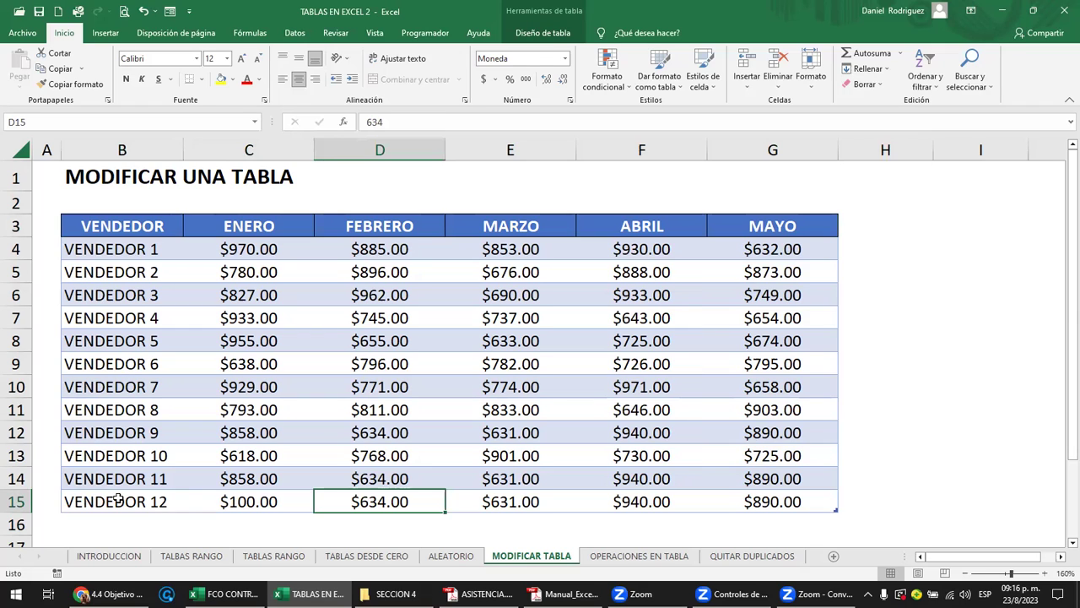
{"action": "left_click", "coordinate": [119, 498]}
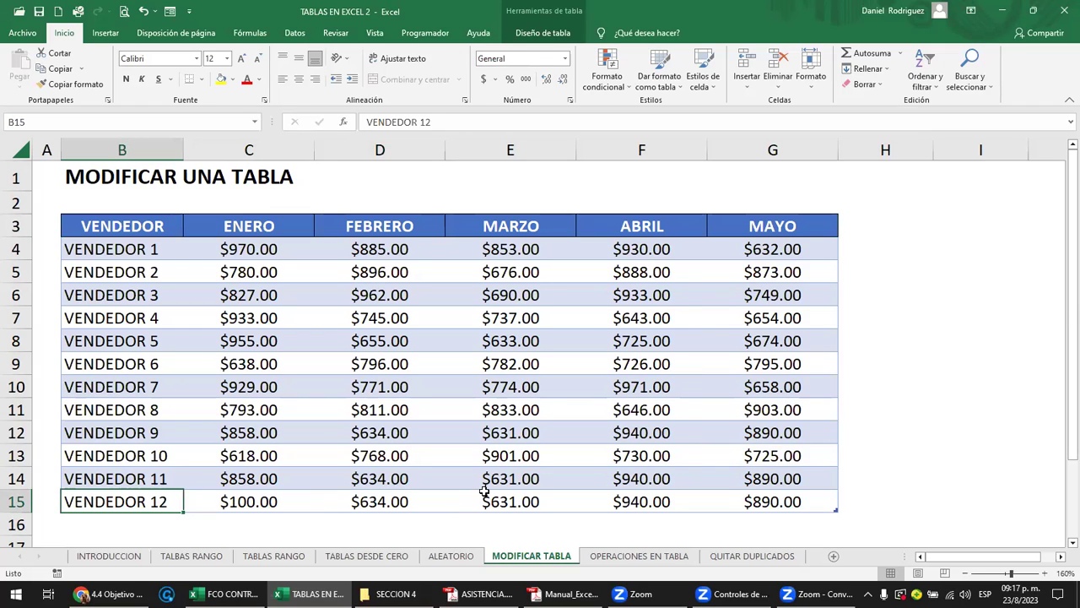
{"action": "left_click", "coordinate": [772, 500]}
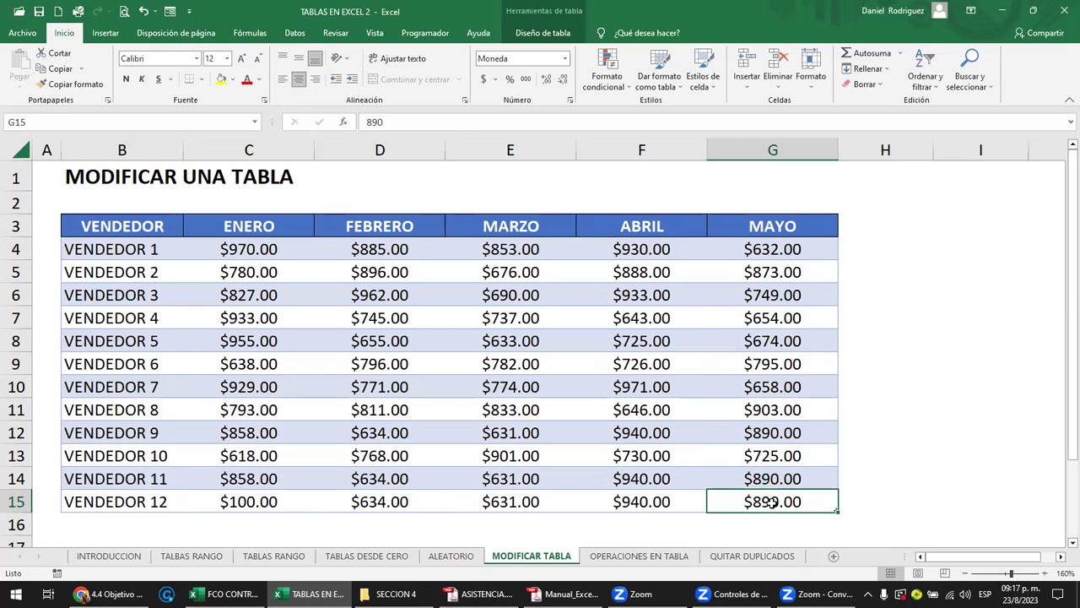
- Delete the VENDEDOR 12 row using Eliminar > Filas de la tabla
{"action": "right_click", "coordinate": [772, 502]}
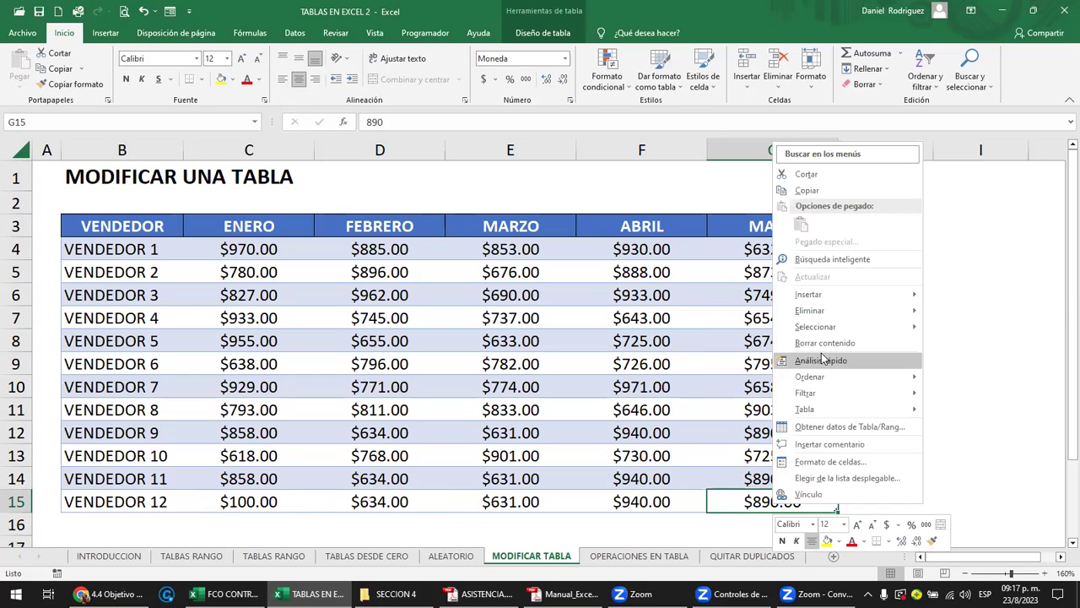
{"action": "mouse_move", "coordinate": [832, 310]}
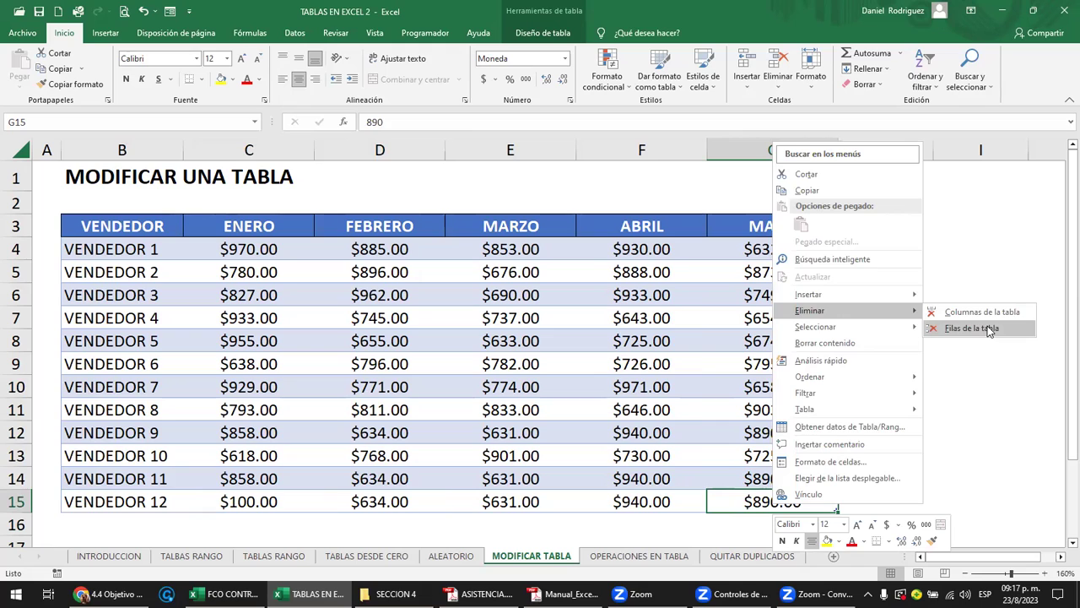
{"action": "left_click", "coordinate": [988, 328]}
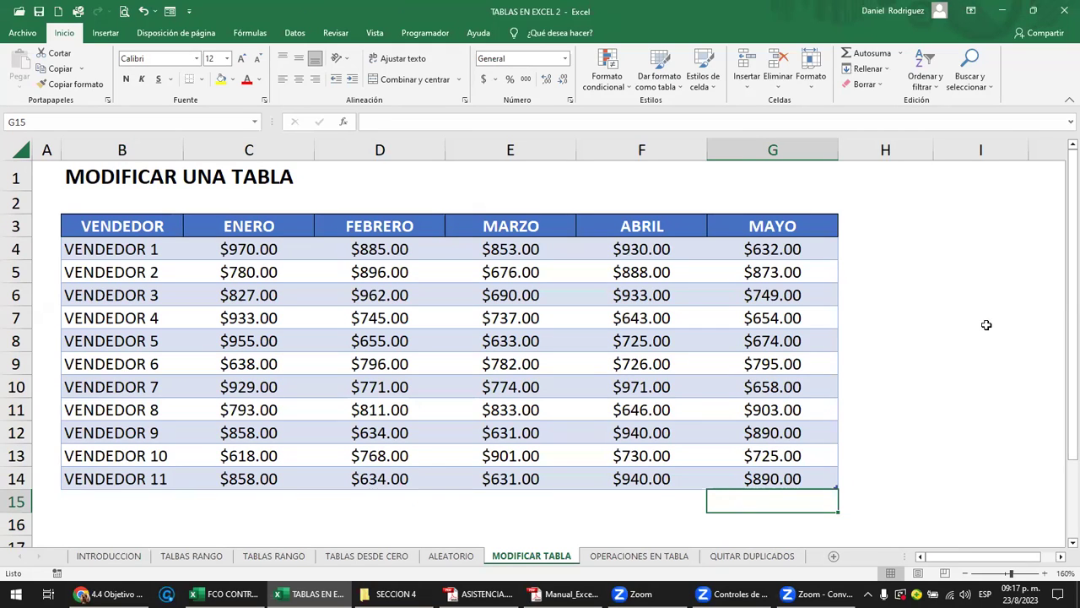
{"action": "left_click", "coordinate": [755, 478]}
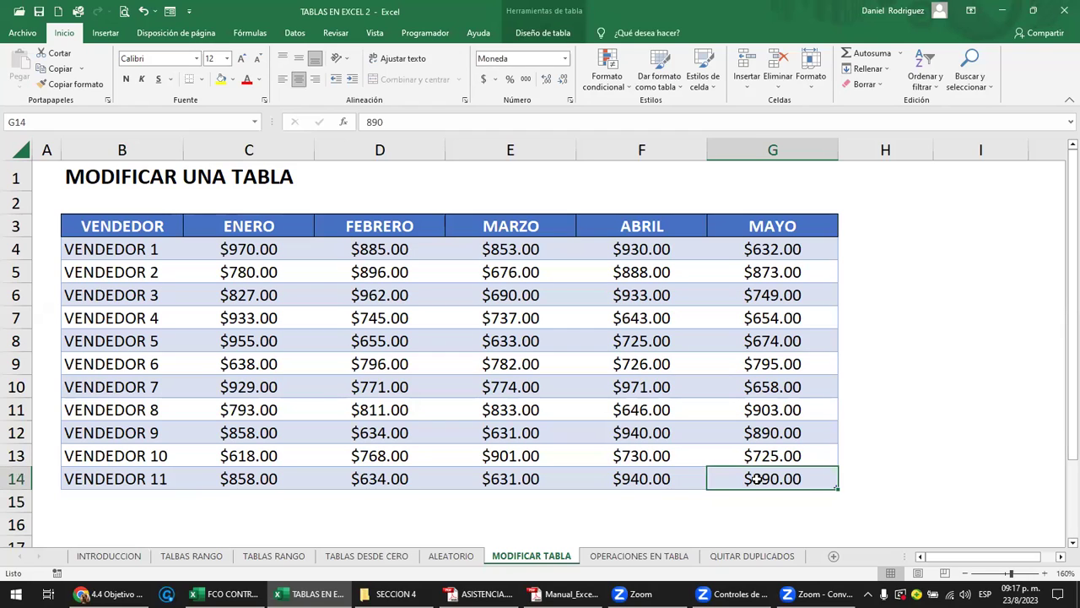
- Select the whole VENDEDOR 11 table row and delete it with Ctrl+minus
{"action": "left_click", "coordinate": [370, 478]}
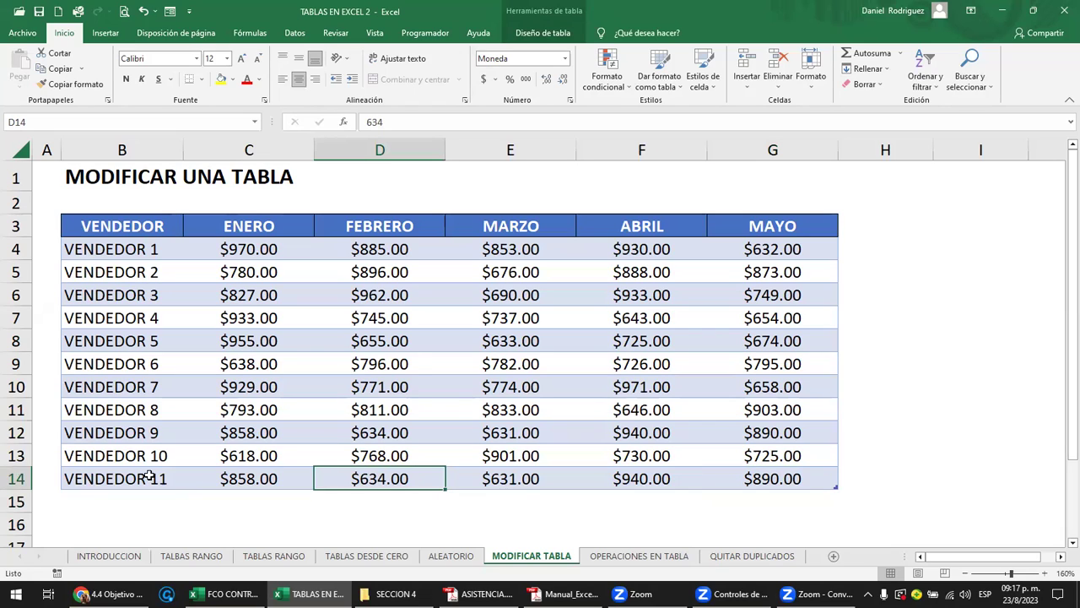
{"action": "left_click", "coordinate": [380, 248]}
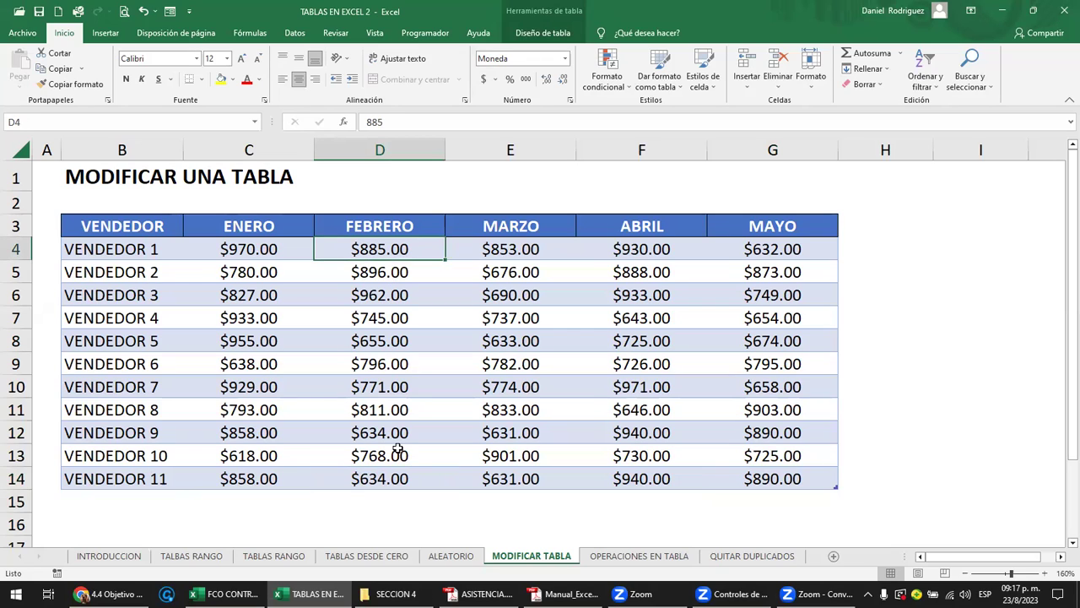
{"action": "left_click", "coordinate": [382, 479]}
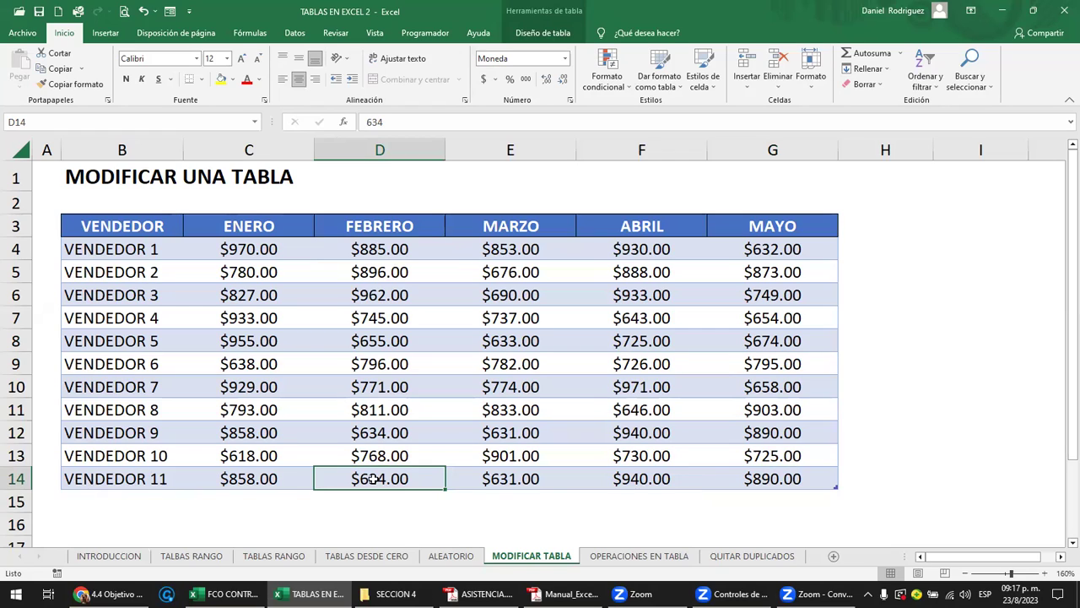
{"action": "right_click", "coordinate": [374, 478]}
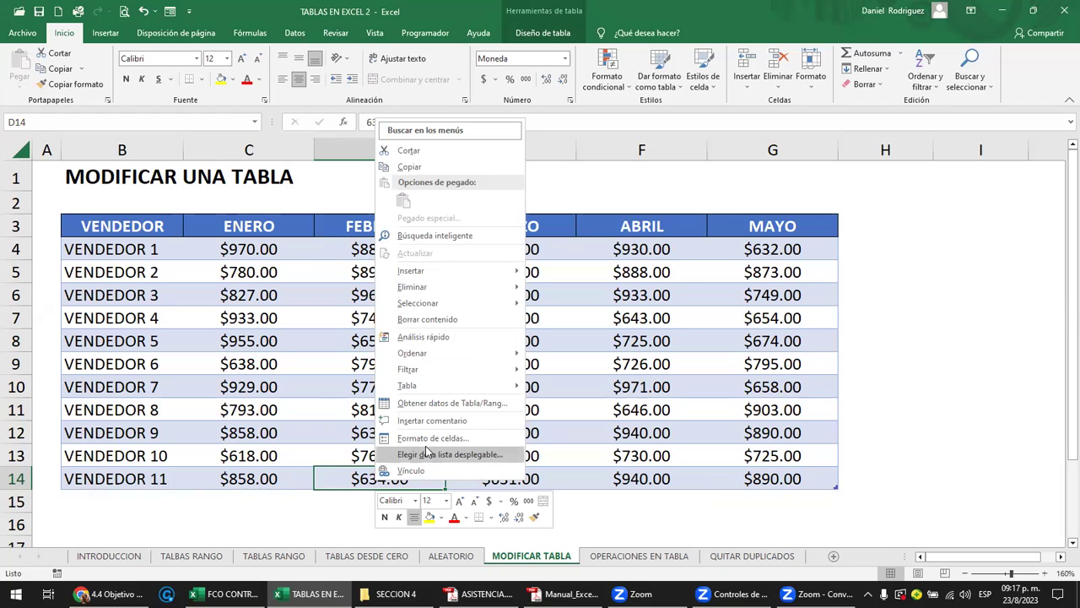
{"action": "mouse_move", "coordinate": [470, 288]}
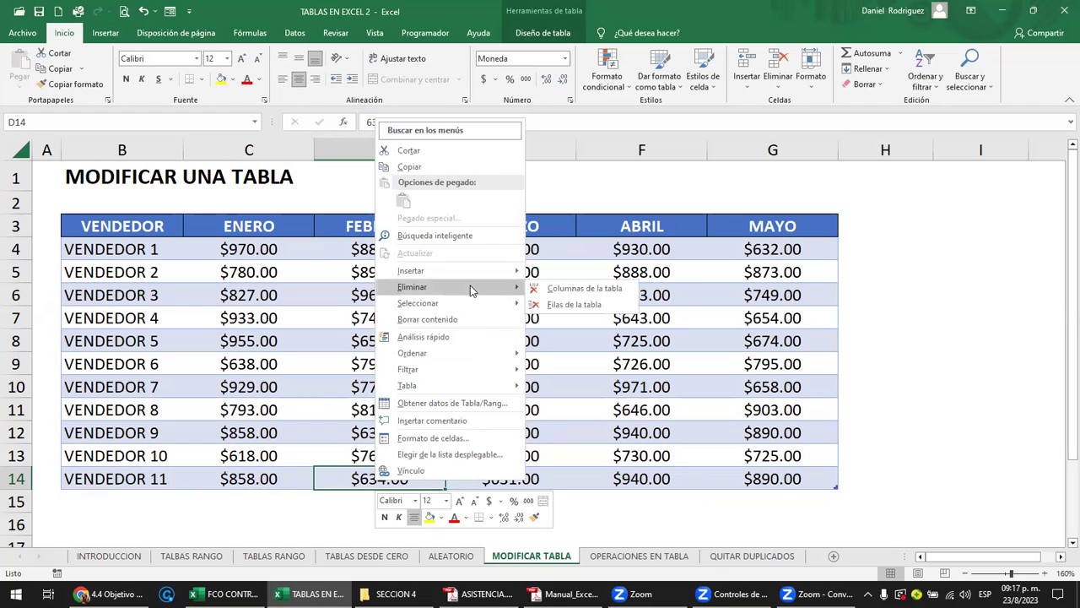
{"action": "left_click", "coordinate": [631, 310]}
{"action": "key", "text": "ctrl+minus"}
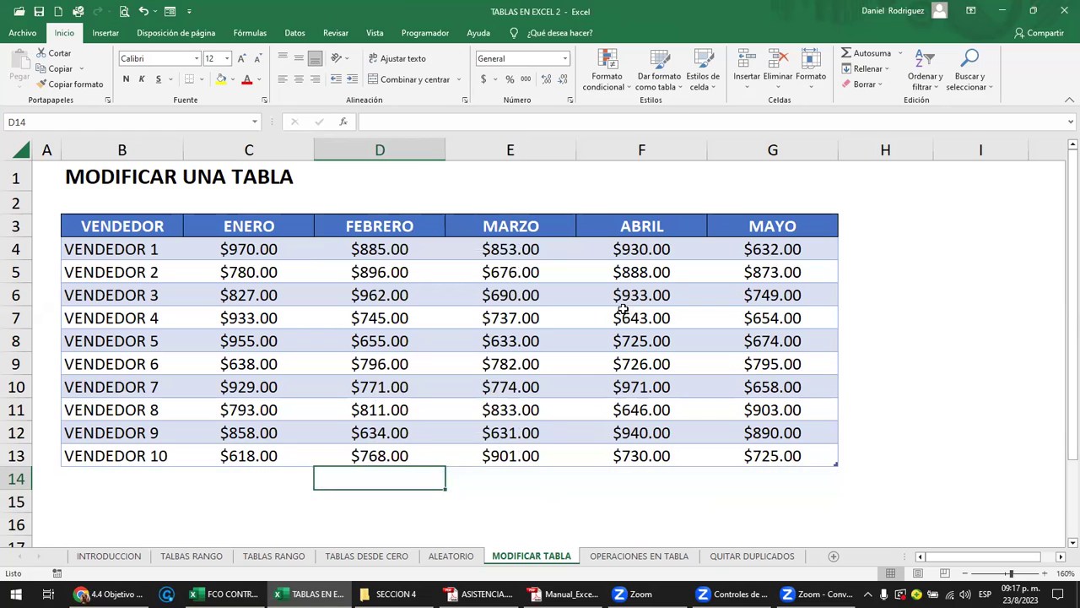
{"action": "left_click", "coordinate": [239, 490]}
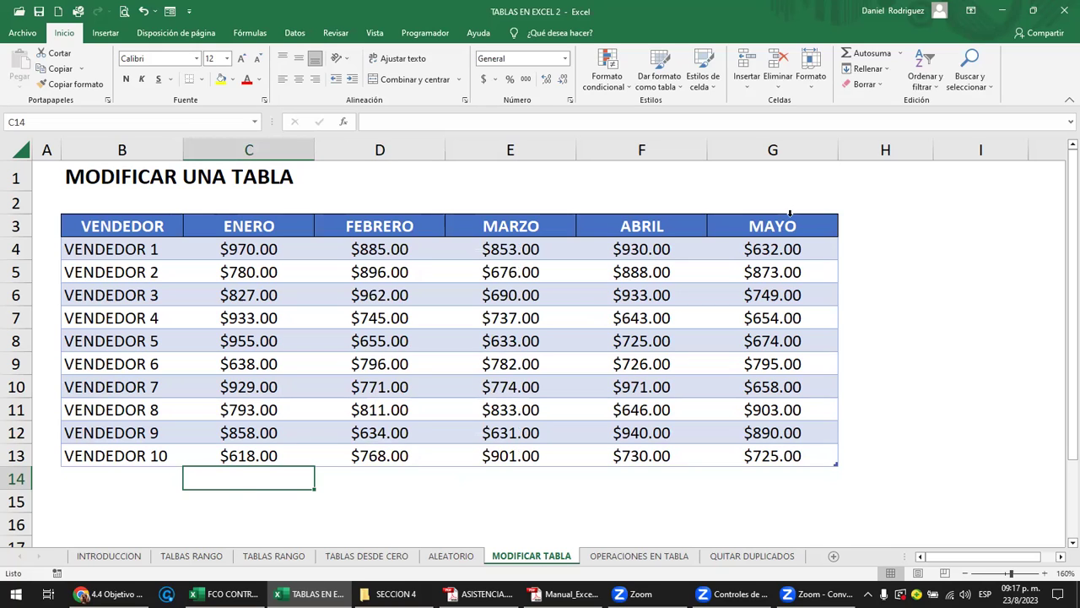
{"action": "left_click", "coordinate": [782, 147]}
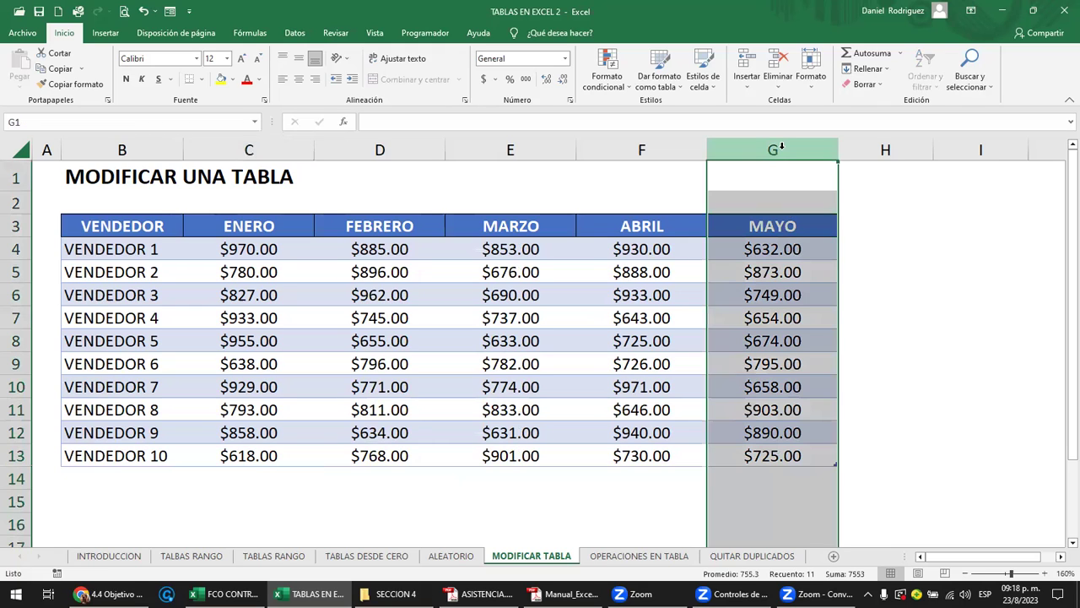
{"action": "right_click", "coordinate": [781, 148]}
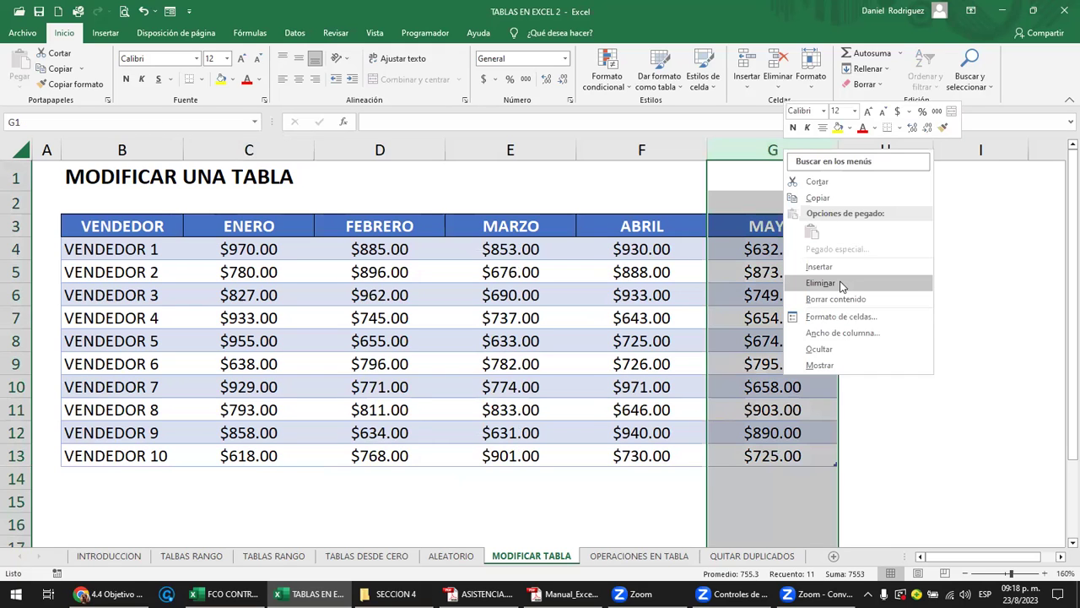
{"action": "left_click", "coordinate": [819, 283]}
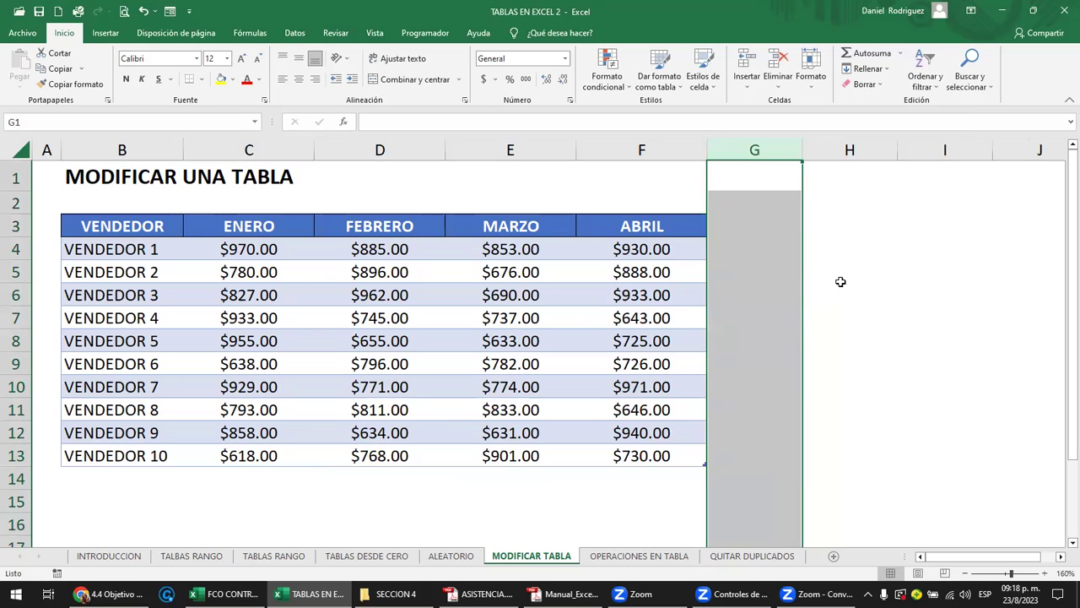
{"action": "key", "text": "ctrl+z"}
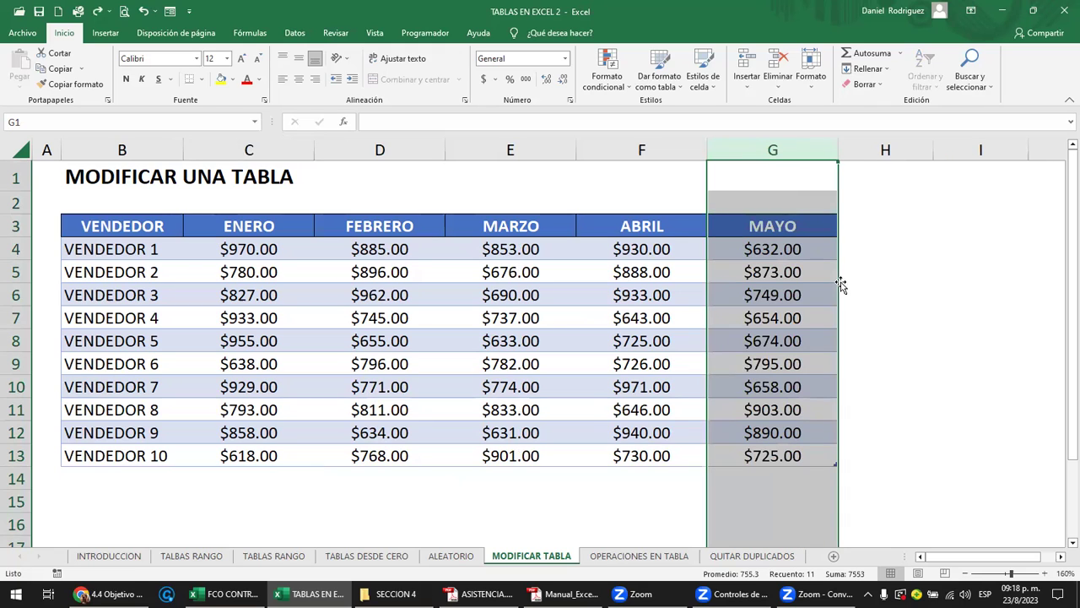
- Delete the MAYO column from the VENTAS table
{"action": "left_click", "coordinate": [792, 249]}
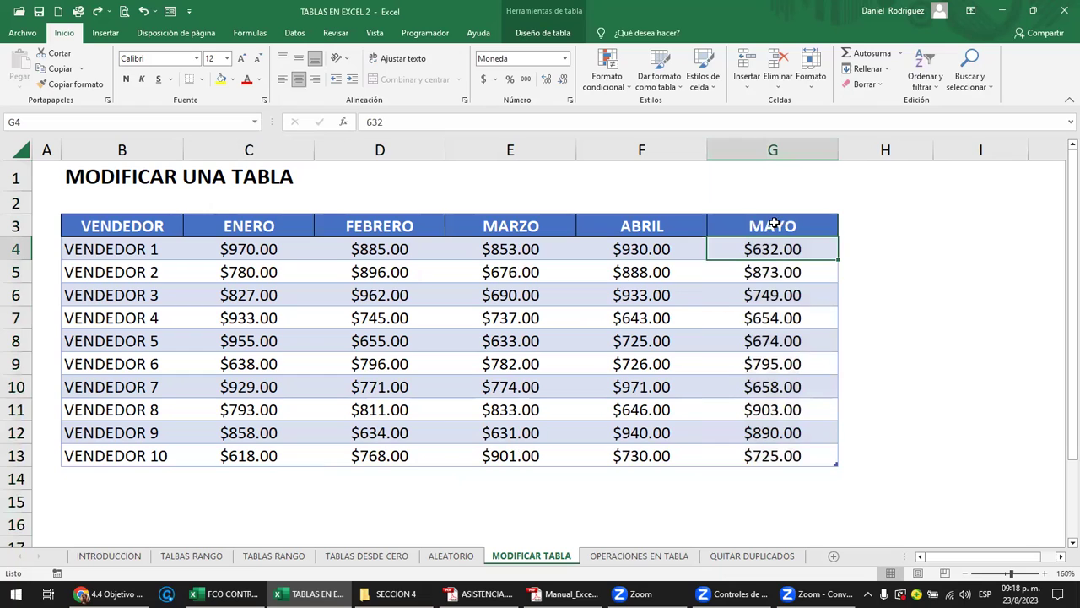
{"action": "right_click", "coordinate": [775, 226]}
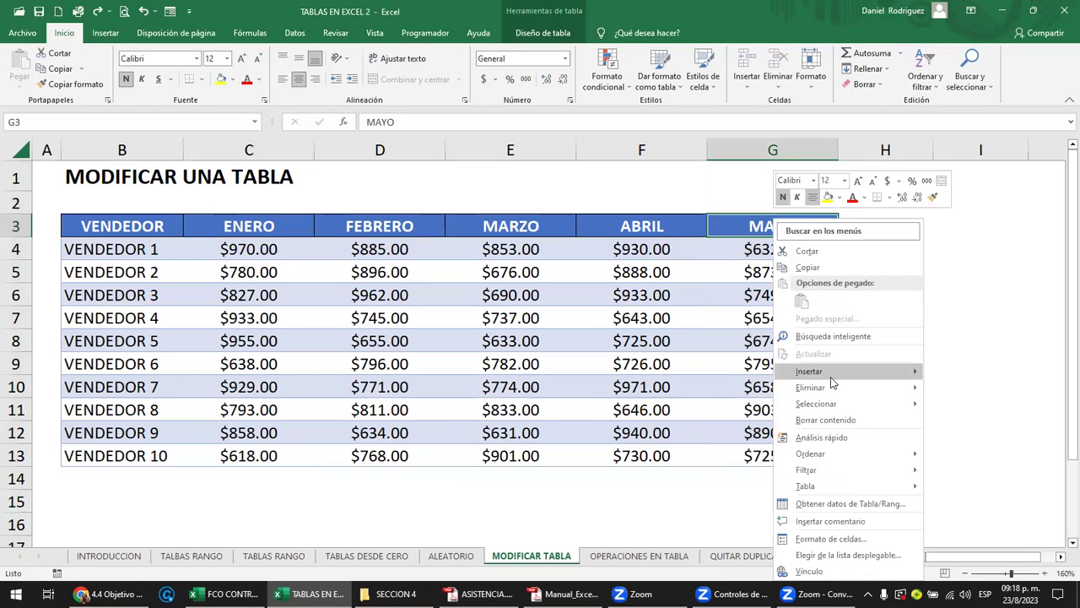
{"action": "mouse_move", "coordinate": [832, 392]}
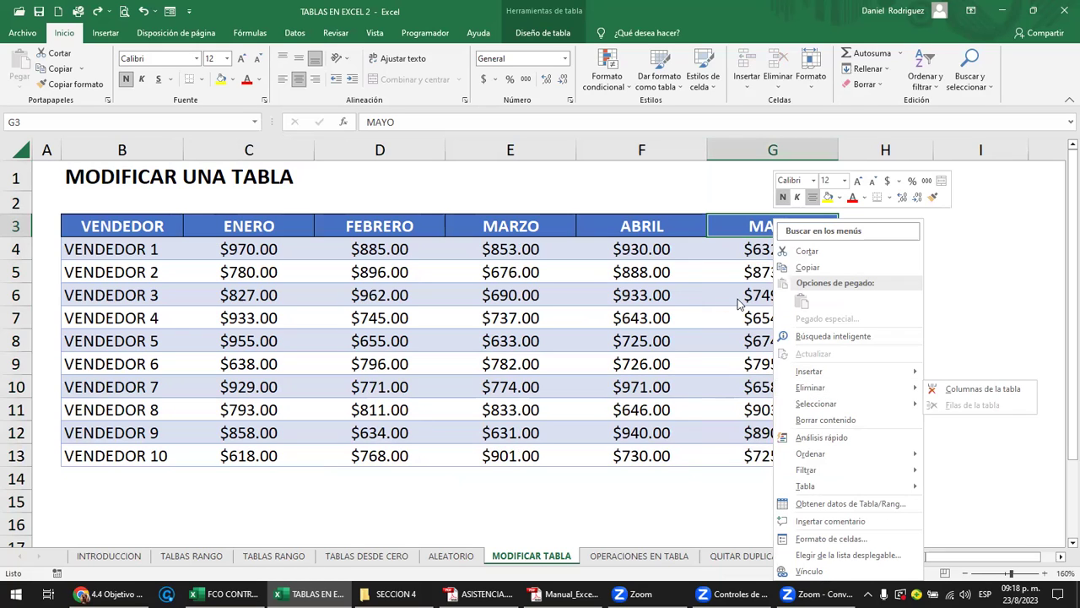
{"action": "left_click", "coordinate": [754, 228]}
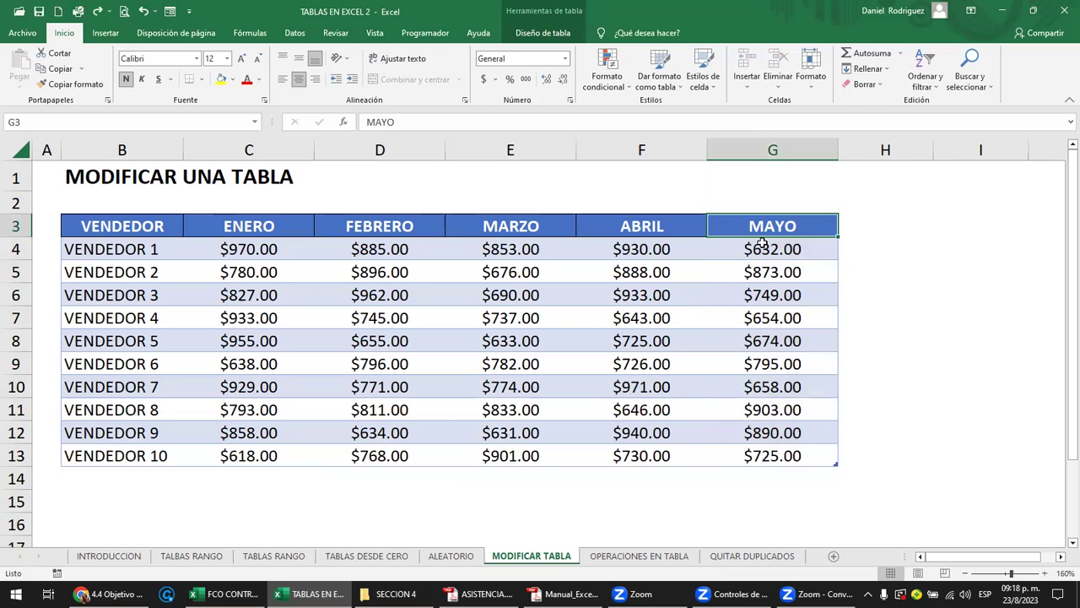
{"action": "key", "text": "Down"}
{"action": "right_click", "coordinate": [787, 455]}
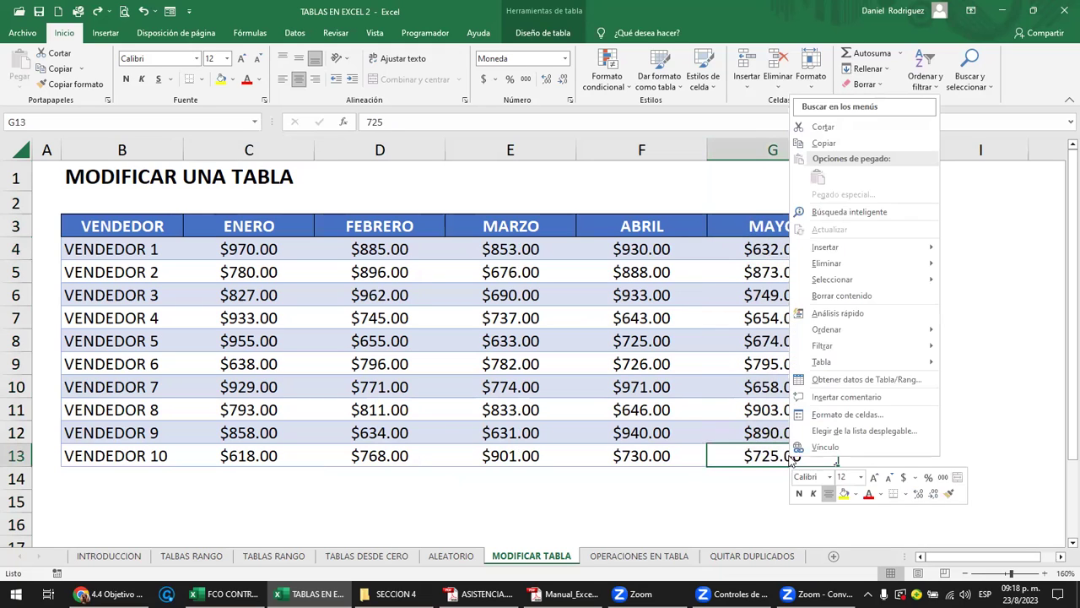
{"action": "key", "text": "Escape"}
{"action": "right_click", "coordinate": [759, 280]}
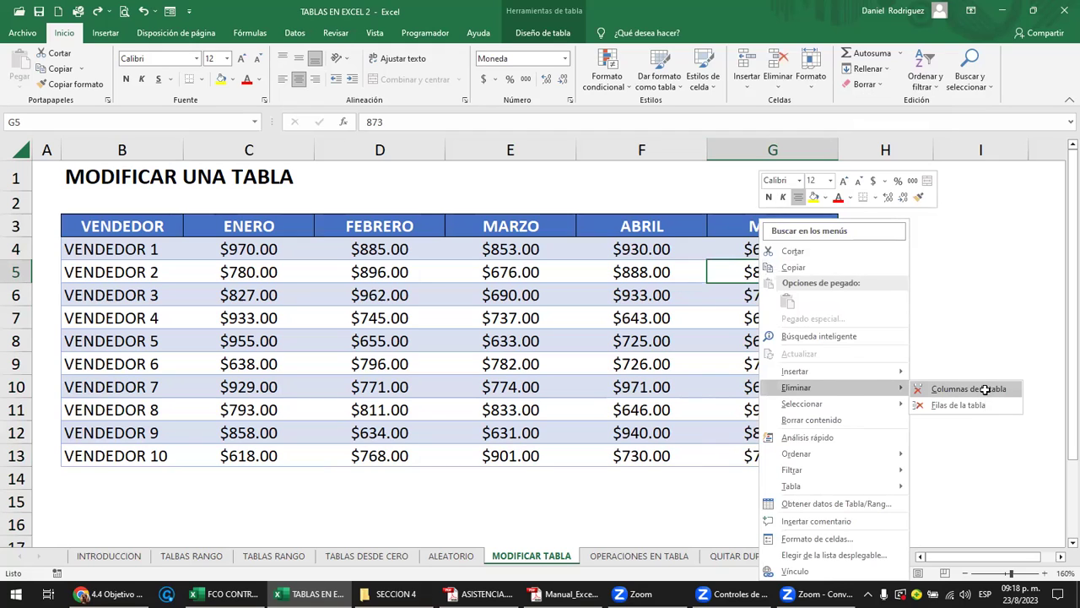
{"action": "left_click", "coordinate": [985, 389]}
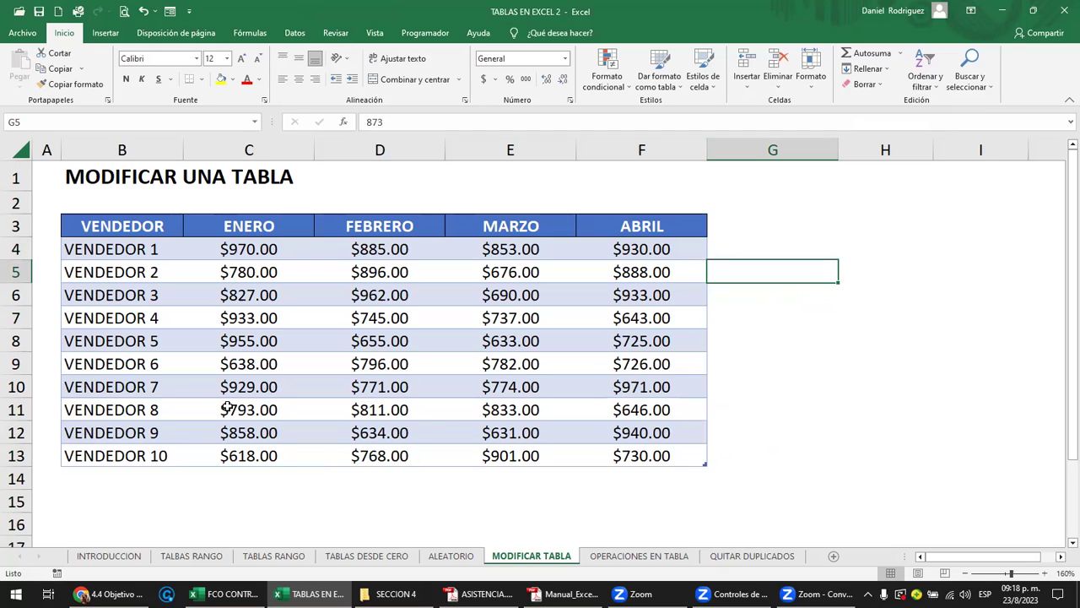
- Delete the VENDEDOR 10 row from the table
{"action": "right_click", "coordinate": [375, 459]}
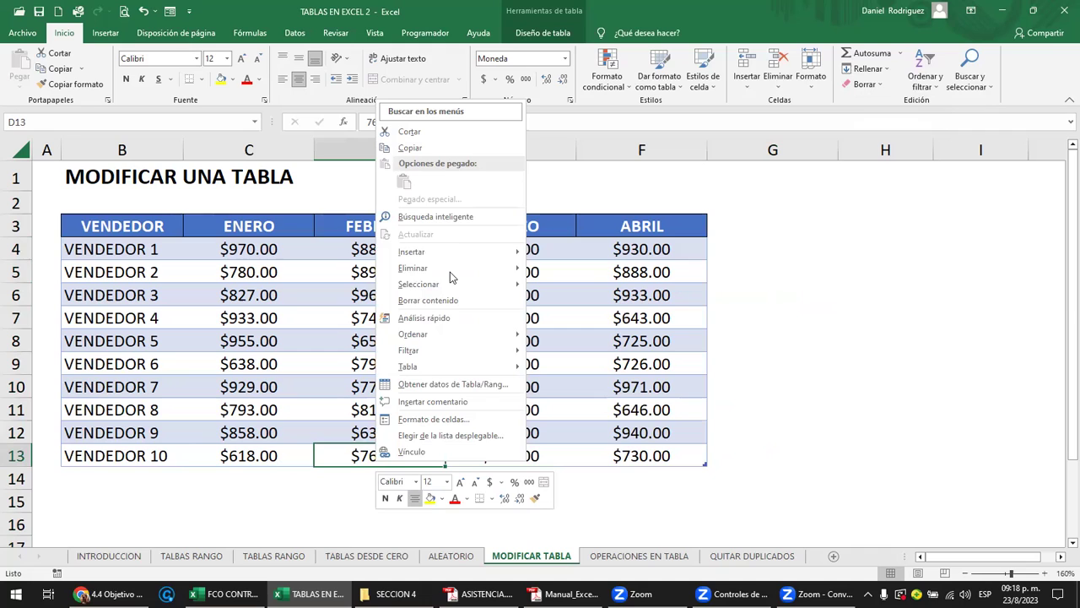
{"action": "mouse_move", "coordinate": [455, 270]}
{"action": "left_click", "coordinate": [580, 284]}
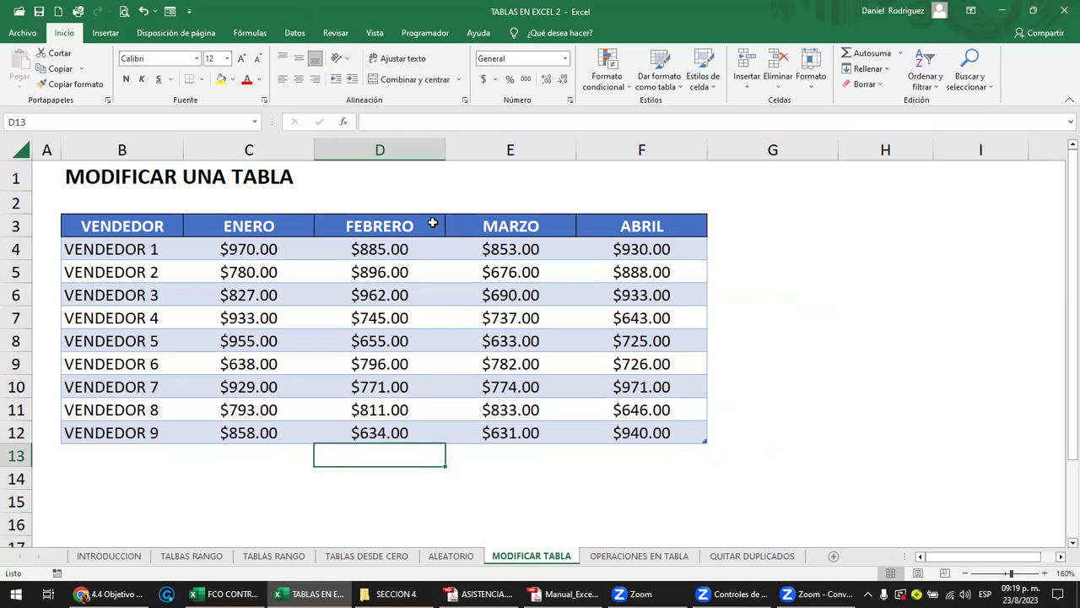
{"action": "left_click", "coordinate": [126, 232]}
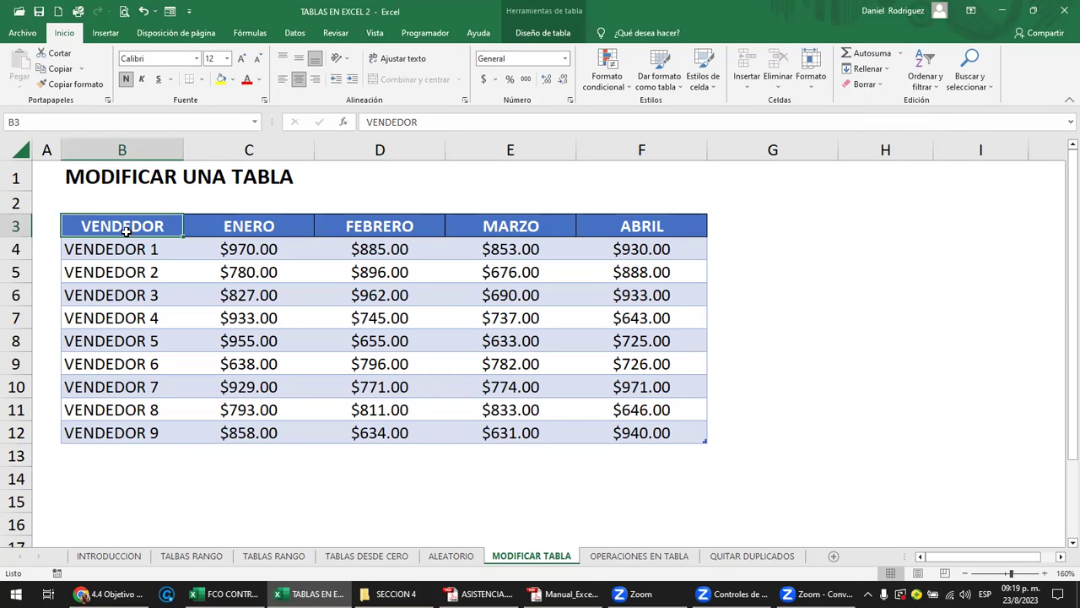
{"action": "key", "text": "ctrl+a"}
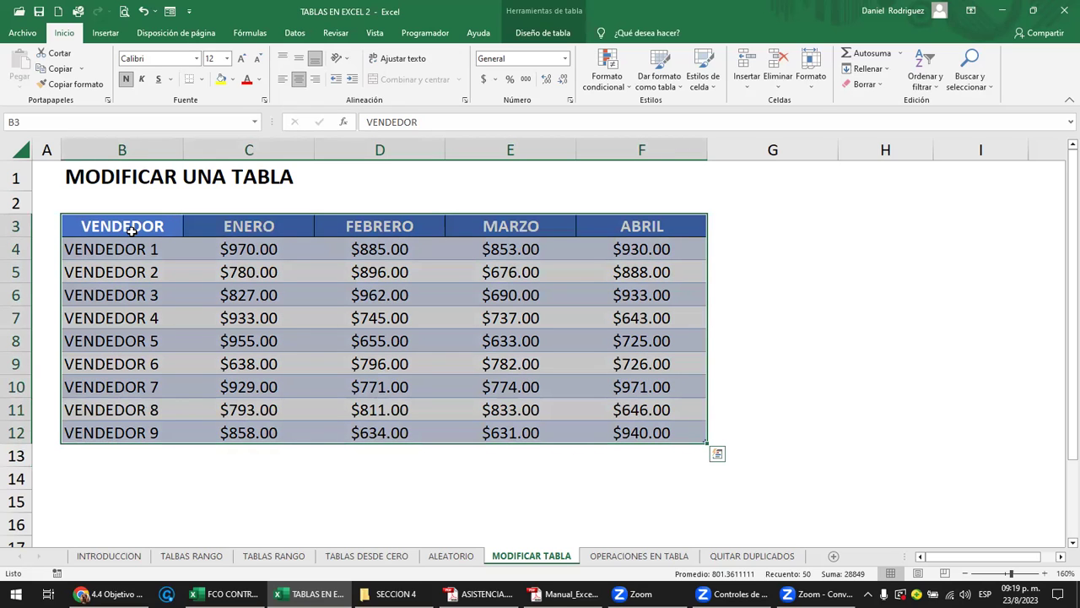
{"action": "right_click", "coordinate": [132, 228]}
{"action": "mouse_move", "coordinate": [272, 453]}
{"action": "mouse_move", "coordinate": [242, 392]}
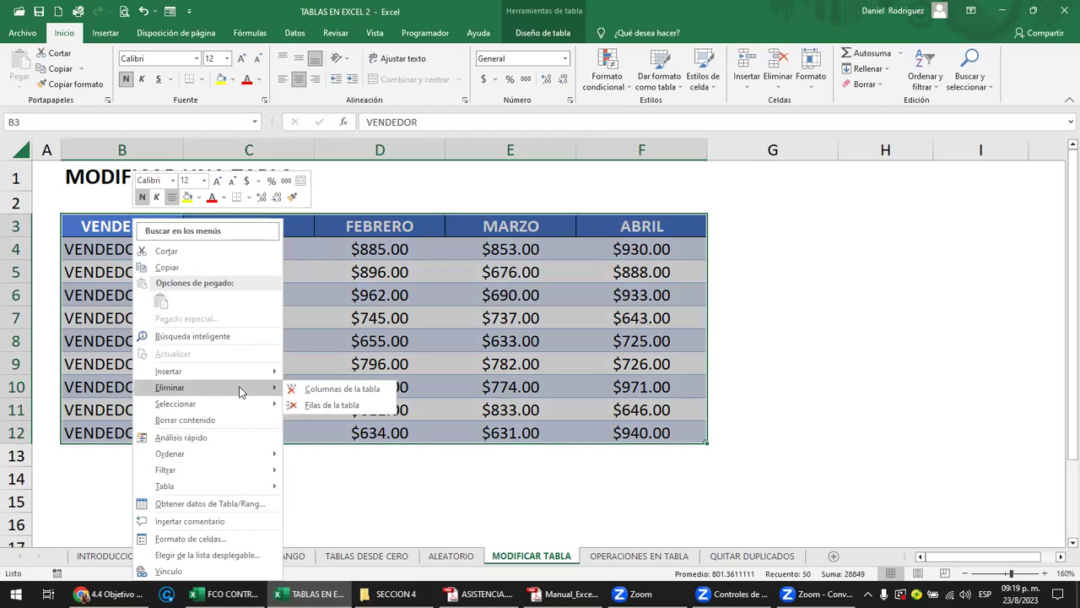
{"action": "left_click", "coordinate": [346, 392]}
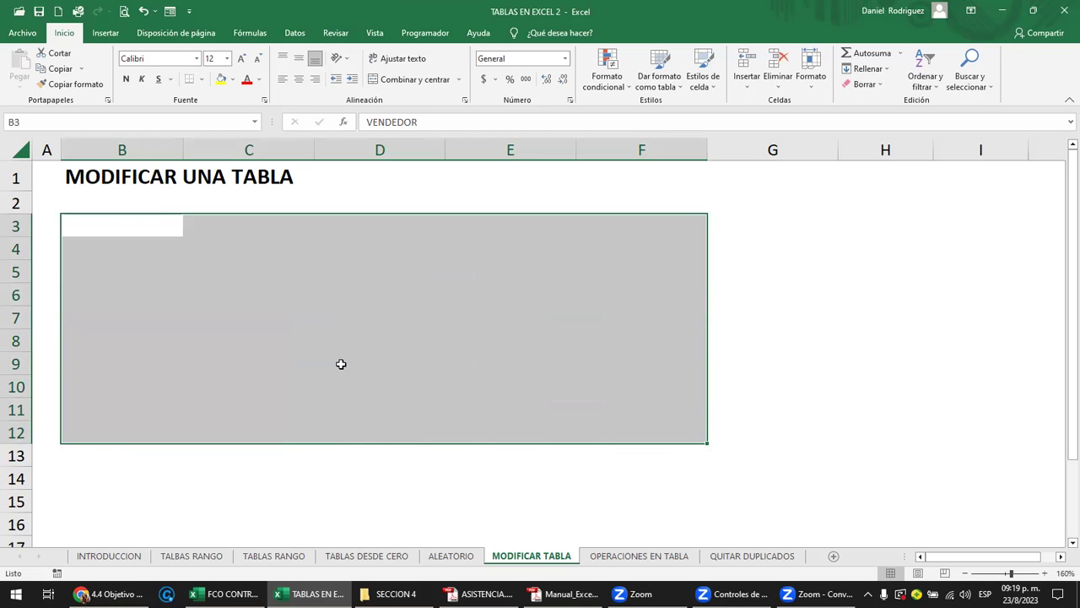
{"action": "key", "text": "ctrl+z"}
{"action": "left_click", "coordinate": [281, 275]}
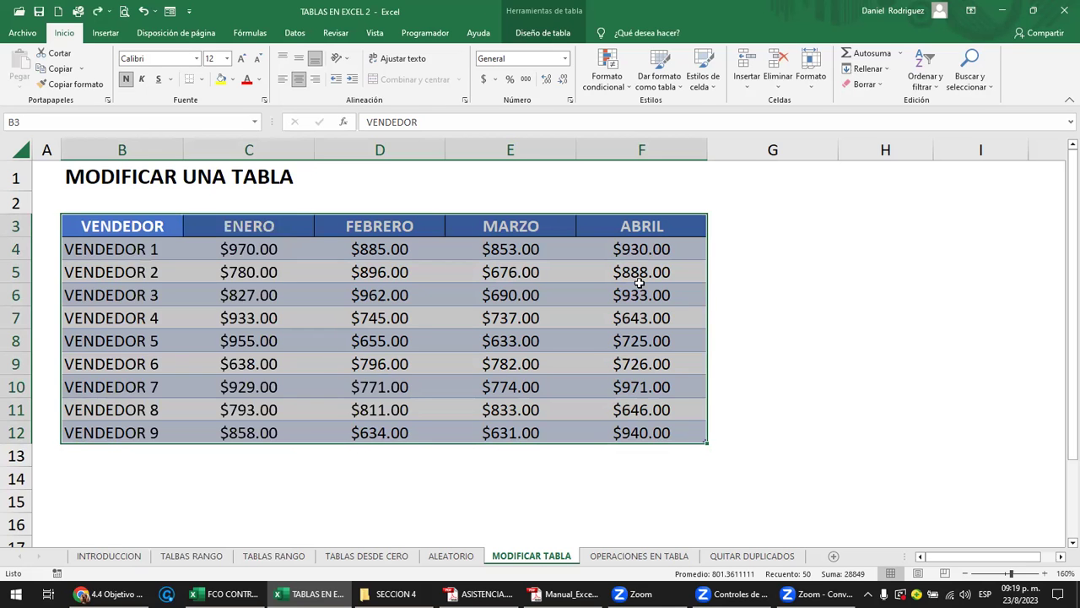
{"action": "left_click", "coordinate": [673, 249]}
{"action": "key", "text": "ctrl+a"}
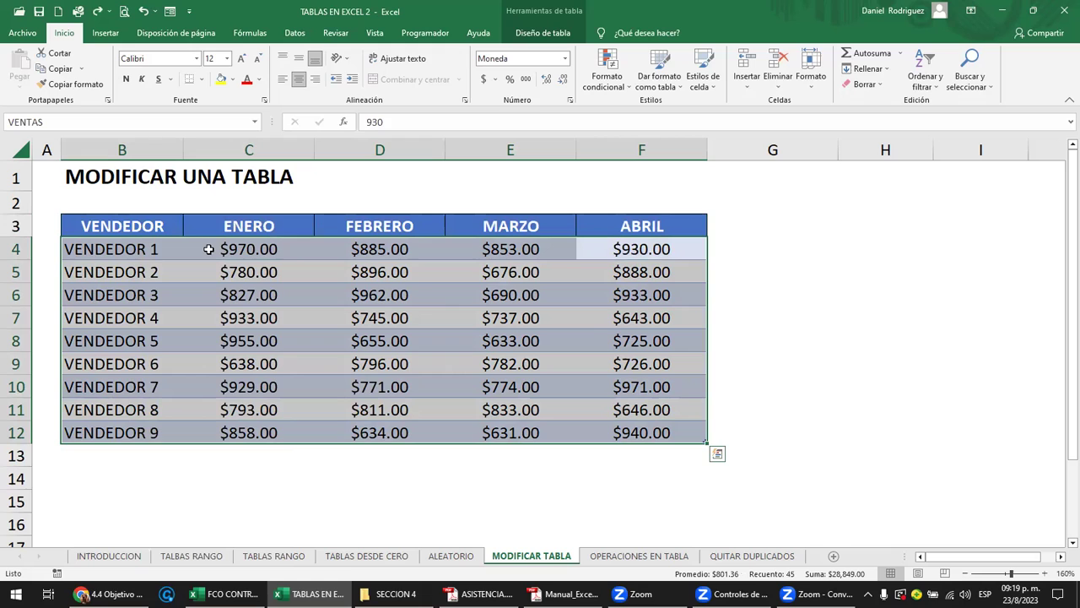
{"action": "left_click", "coordinate": [124, 226]}
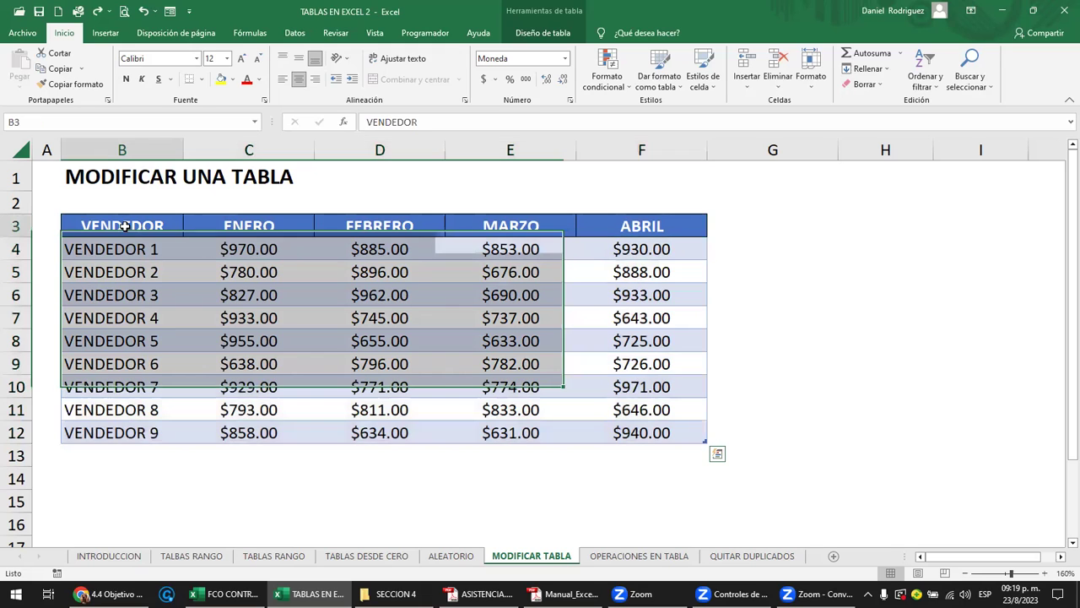
{"action": "right_click", "coordinate": [126, 227]}
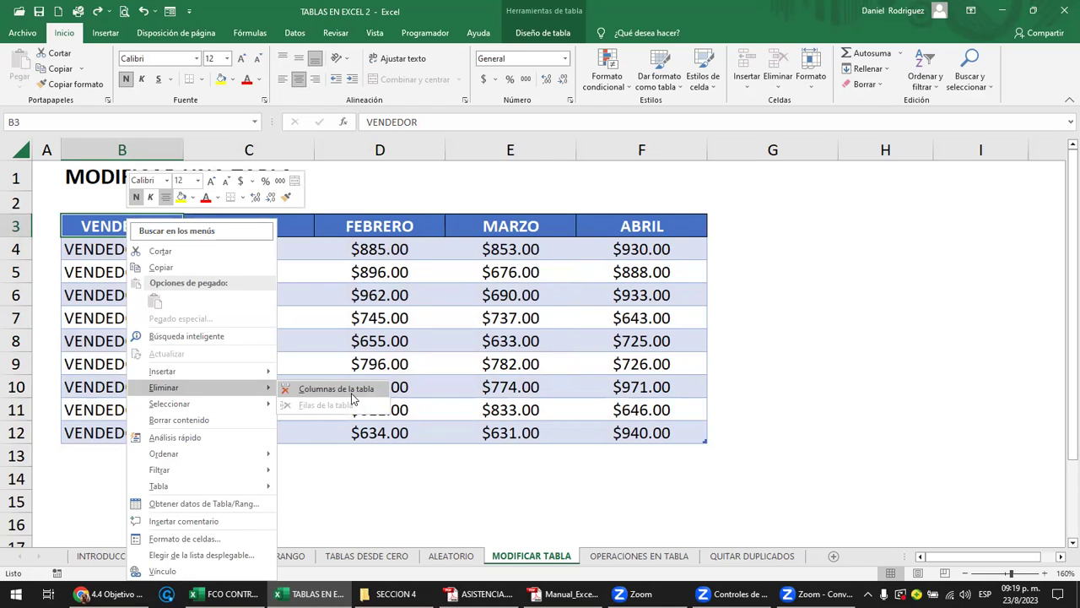
{"action": "left_click", "coordinate": [352, 397]}
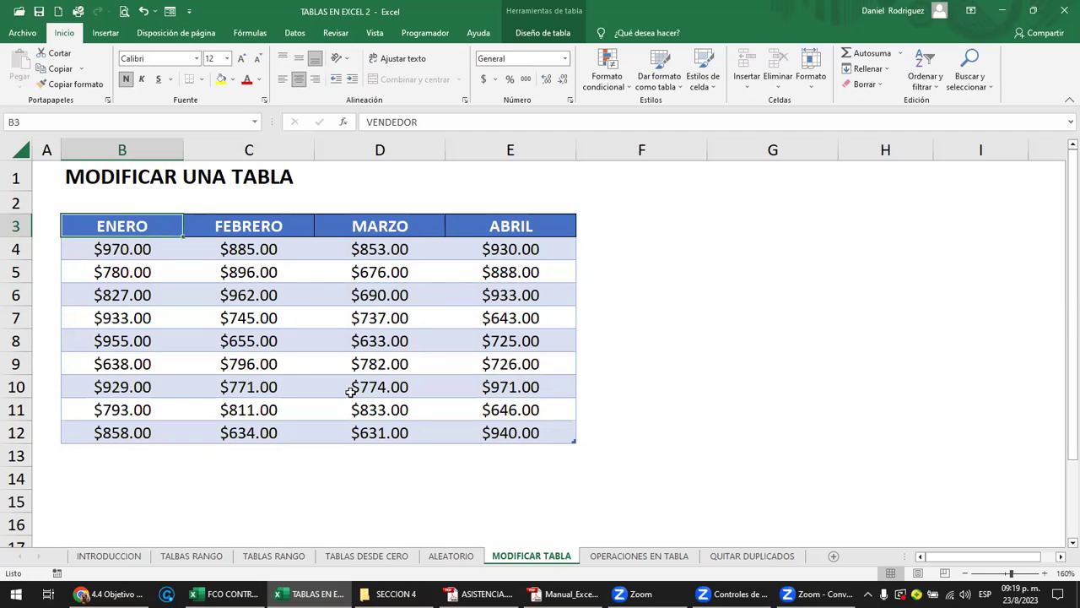
{"action": "key", "text": "ctrl+z"}
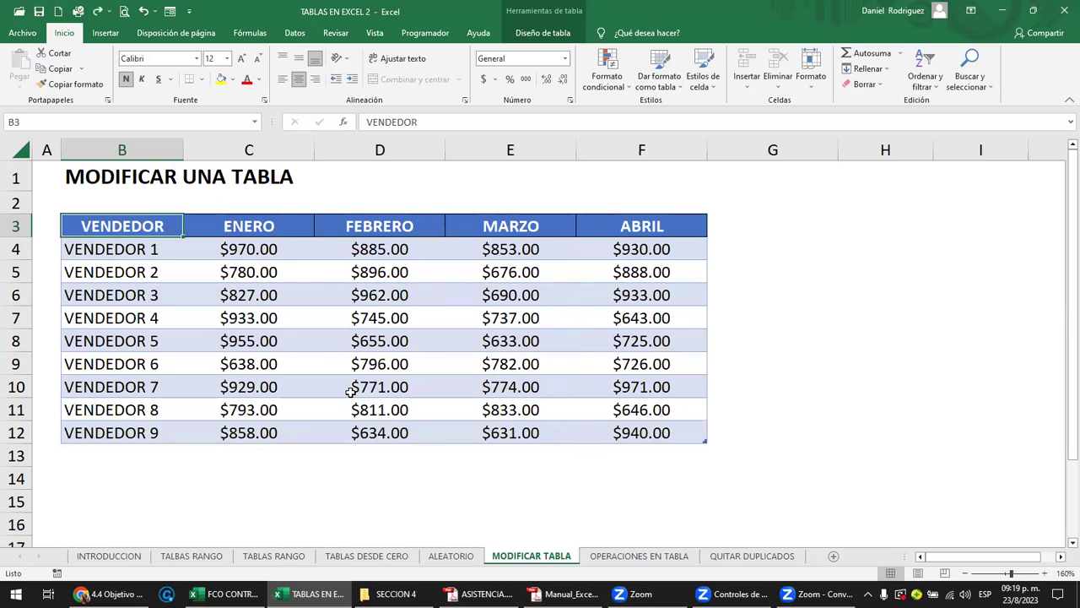
{"action": "key", "text": "ctrl+a"}
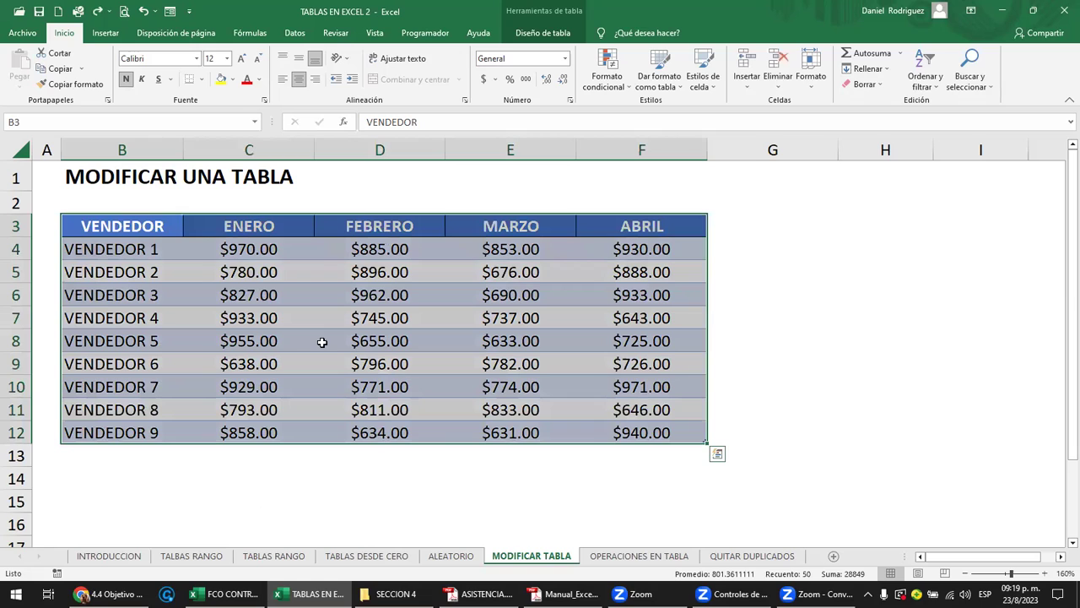
{"action": "right_click", "coordinate": [321, 341]}
{"action": "mouse_move", "coordinate": [435, 385]}
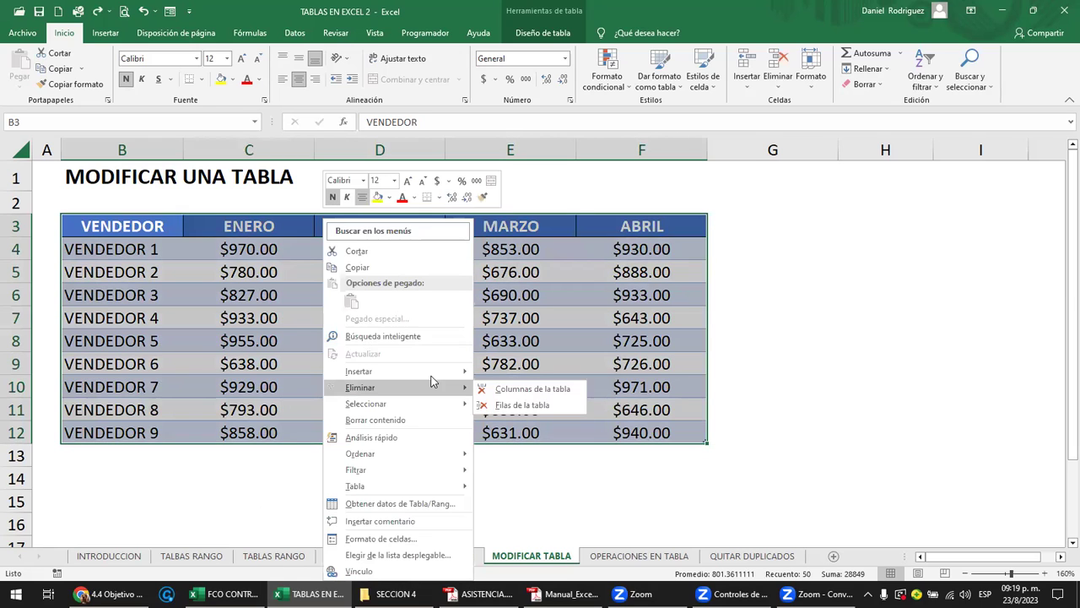
{"action": "left_click", "coordinate": [554, 389]}
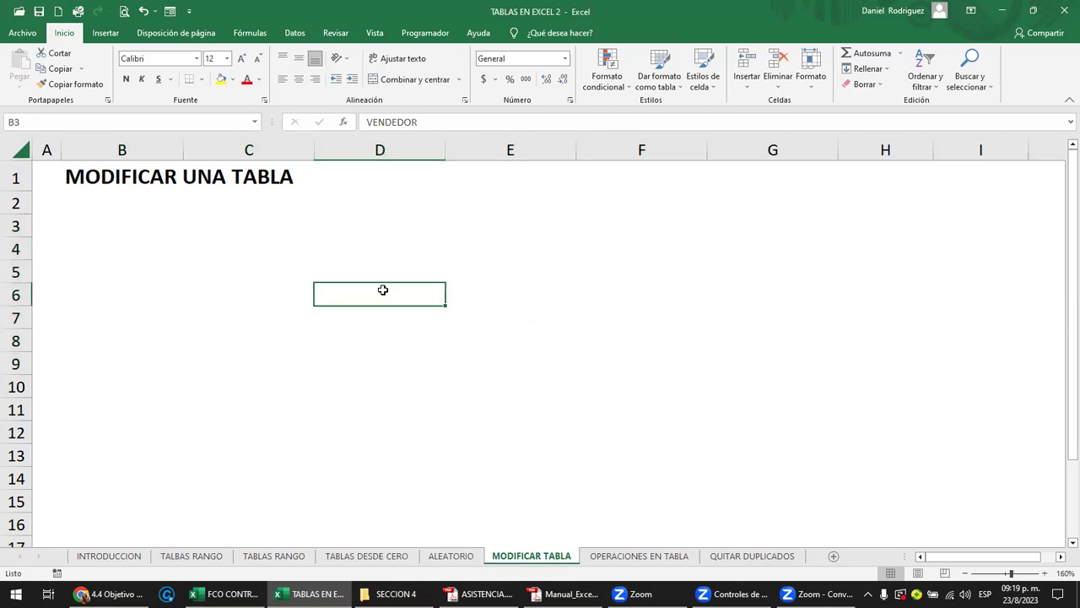
{"action": "key", "text": "ctrl+z"}
{"action": "left_click", "coordinate": [861, 306]}
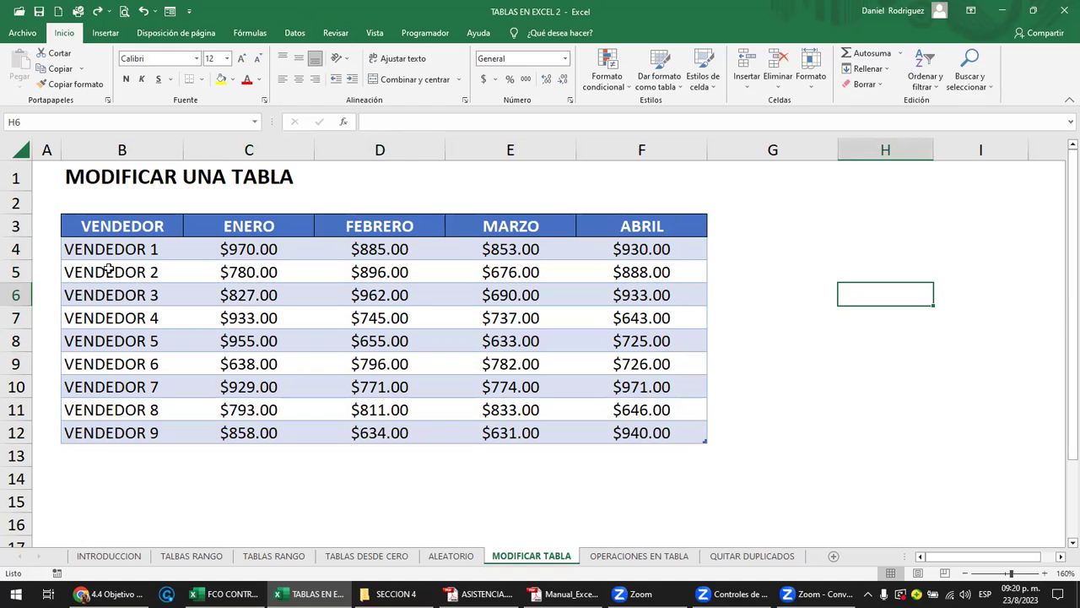
{"action": "left_click", "coordinate": [109, 297]}
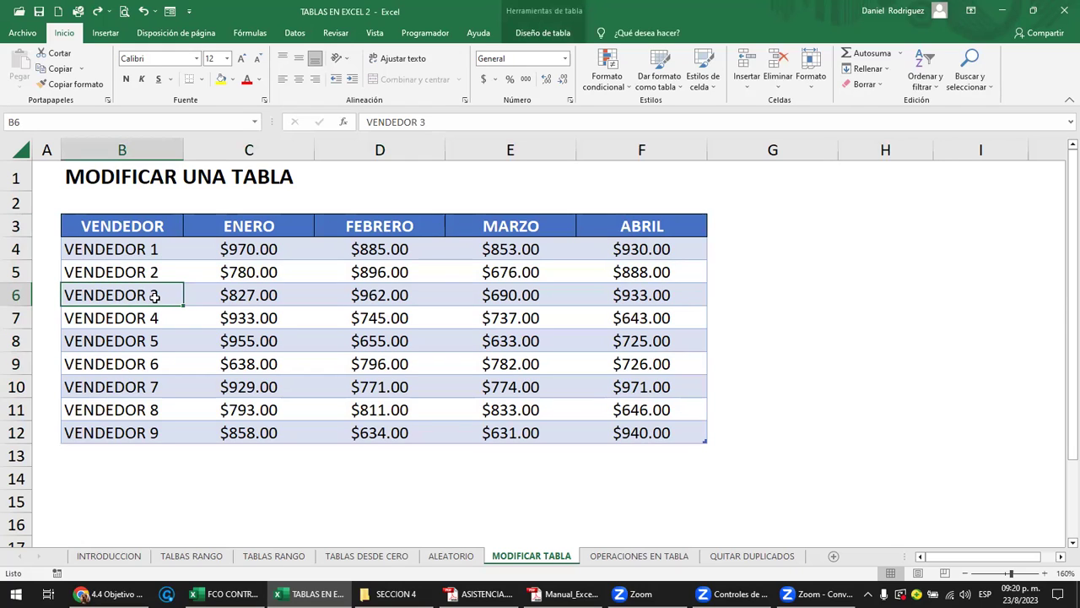
{"action": "right_click", "coordinate": [144, 300]}
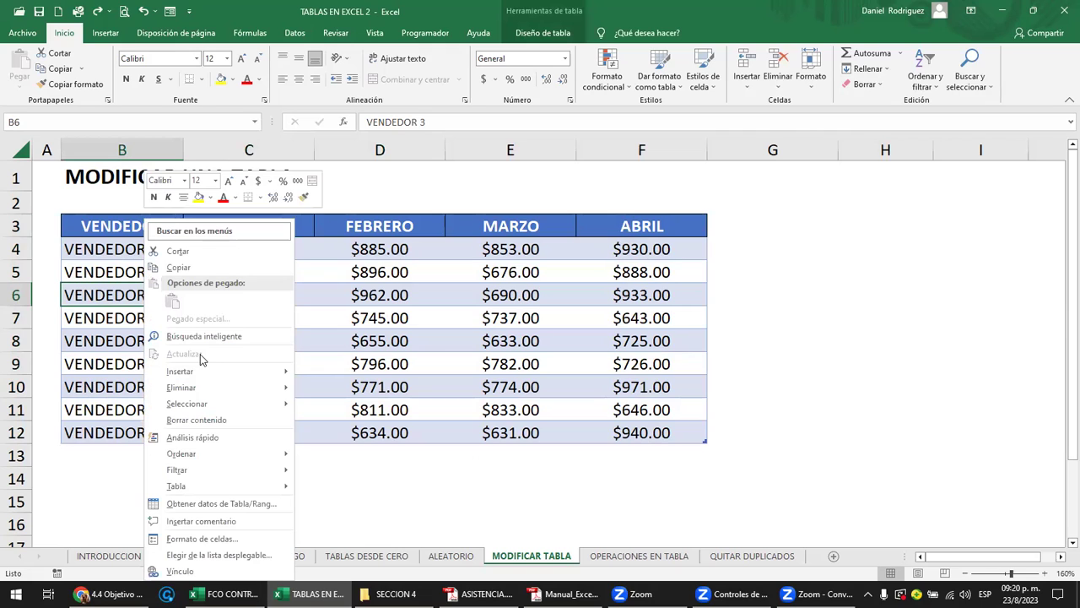
{"action": "mouse_move", "coordinate": [205, 373]}
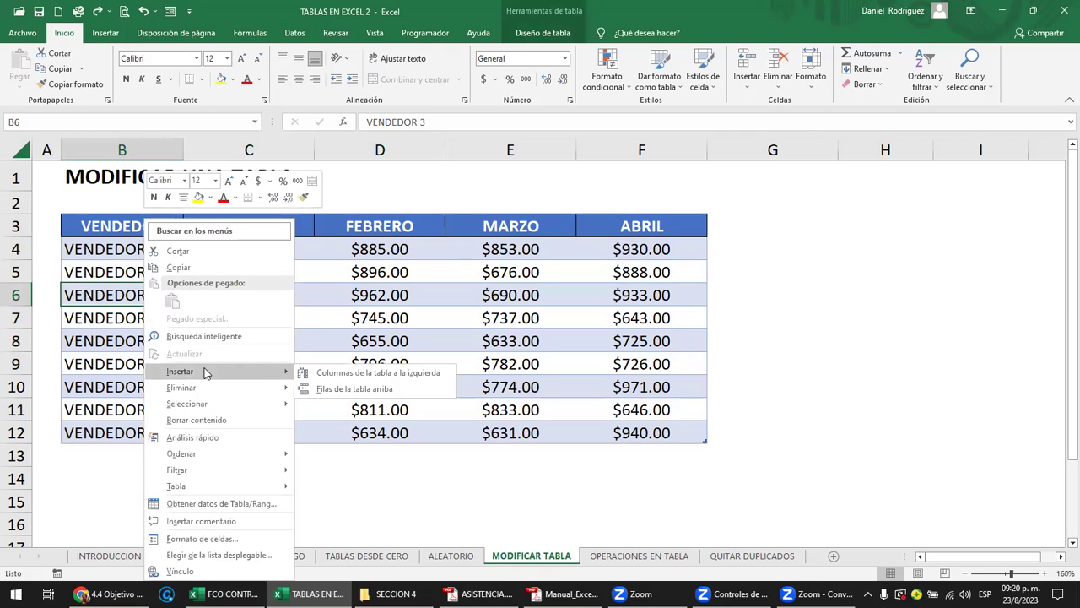
{"action": "left_click", "coordinate": [360, 391]}
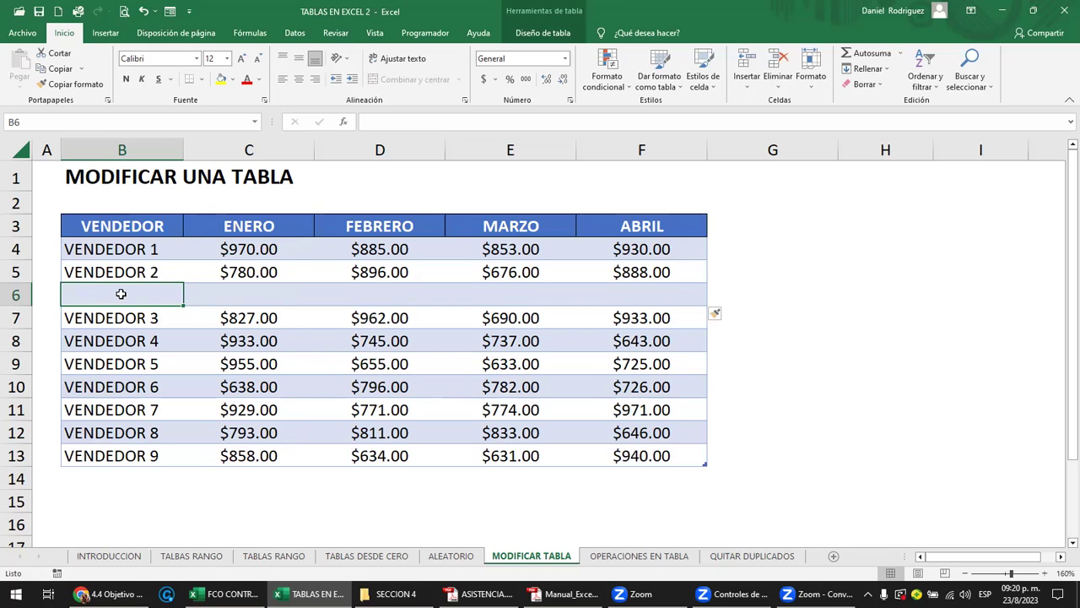
{"action": "key", "text": "ctrl+z"}
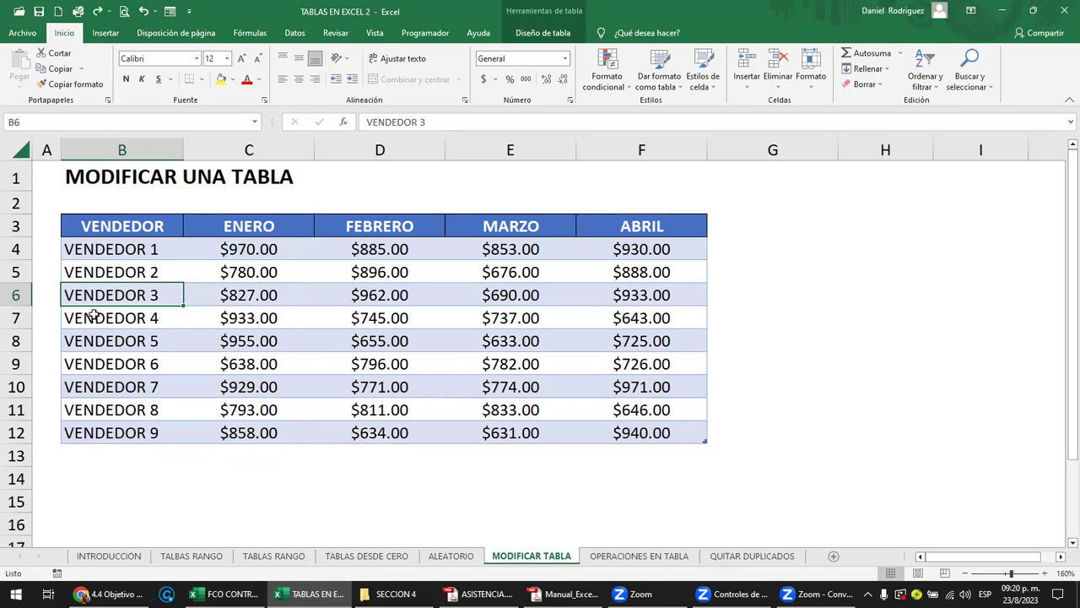
{"action": "left_click", "coordinate": [150, 321]}
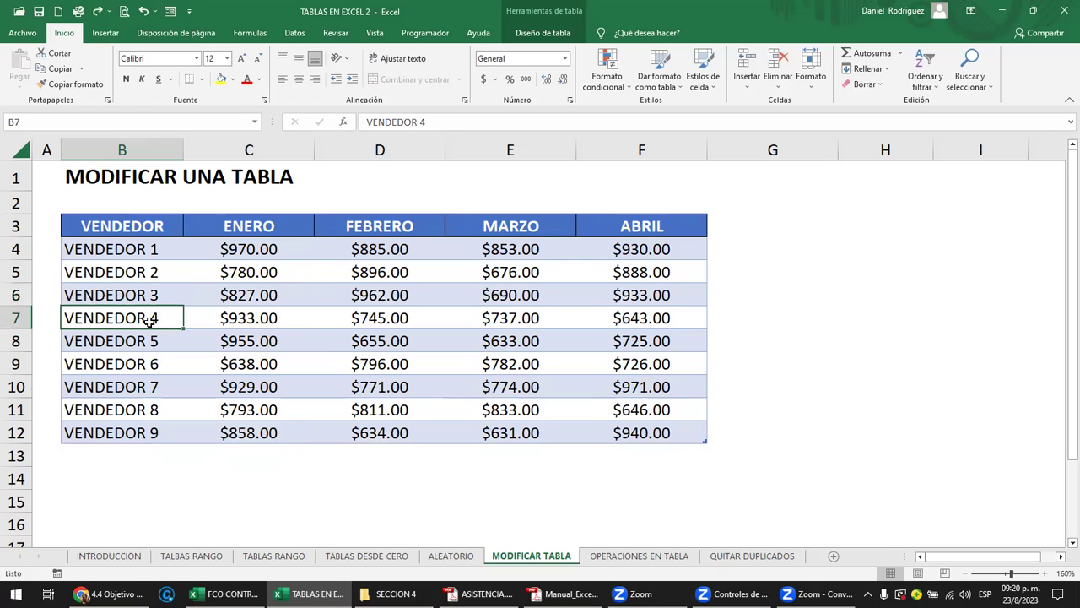
{"action": "right_click", "coordinate": [150, 320]}
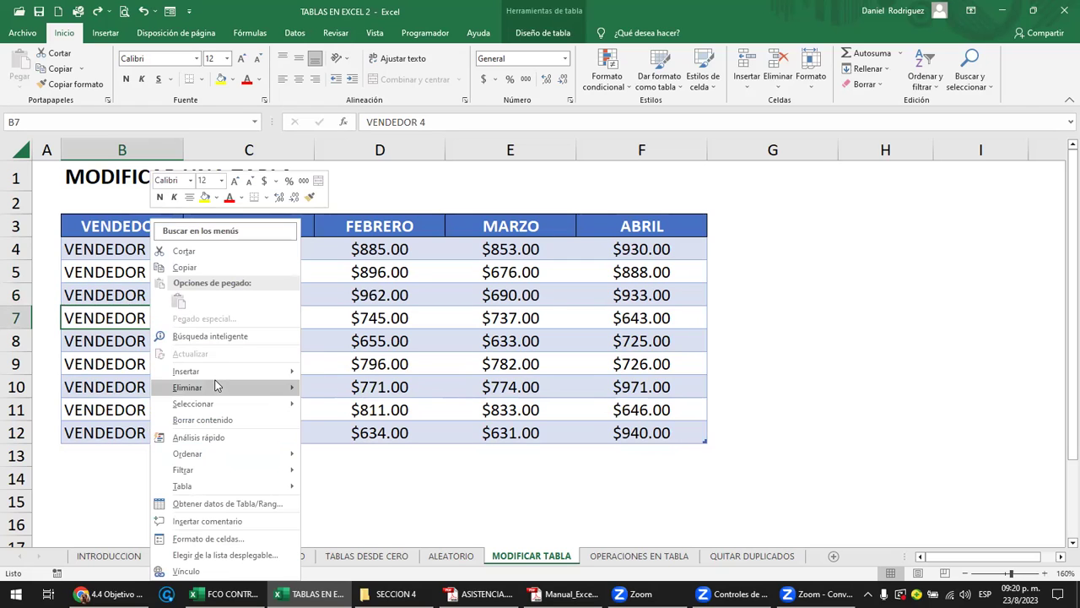
{"action": "mouse_move", "coordinate": [218, 373]}
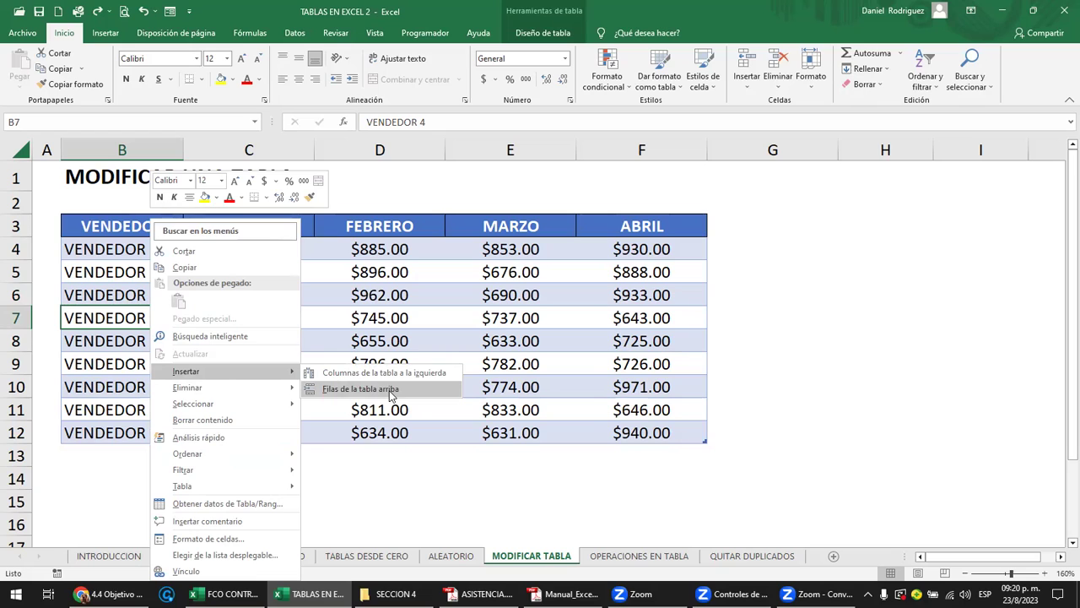
{"action": "left_click", "coordinate": [358, 389]}
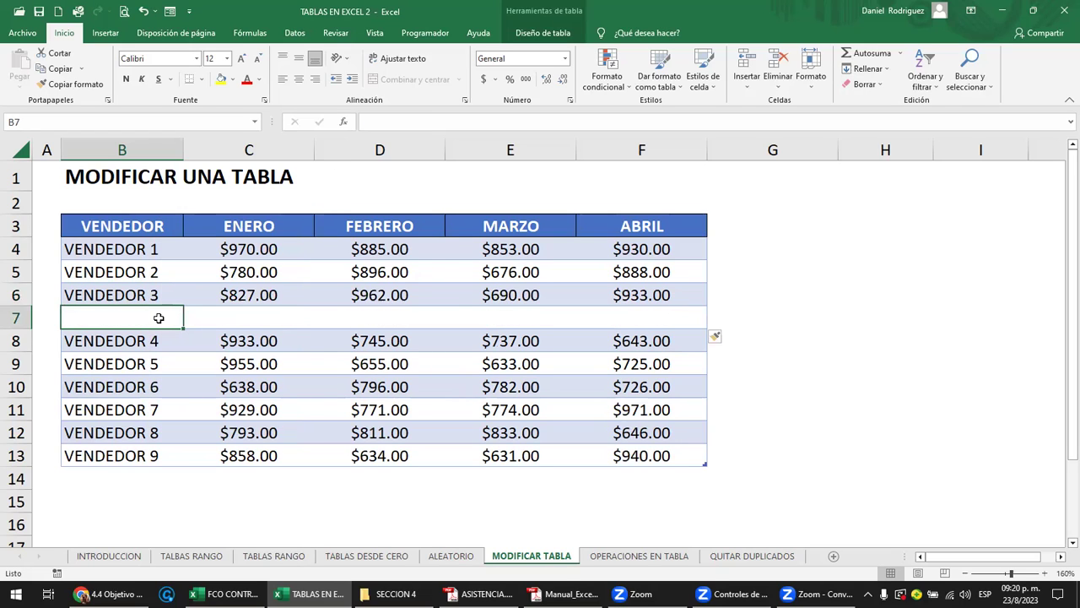
{"action": "key", "text": "ctrl+z"}
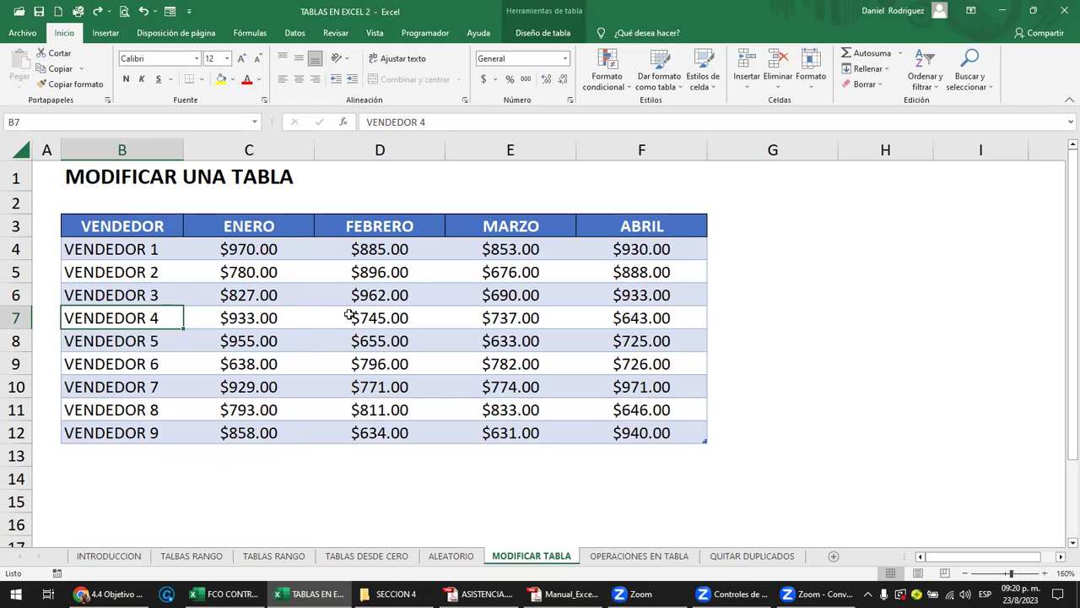
- Insert an empty row 7 above VENDEDOR 4 and check its cells
{"action": "right_click", "coordinate": [17, 320]}
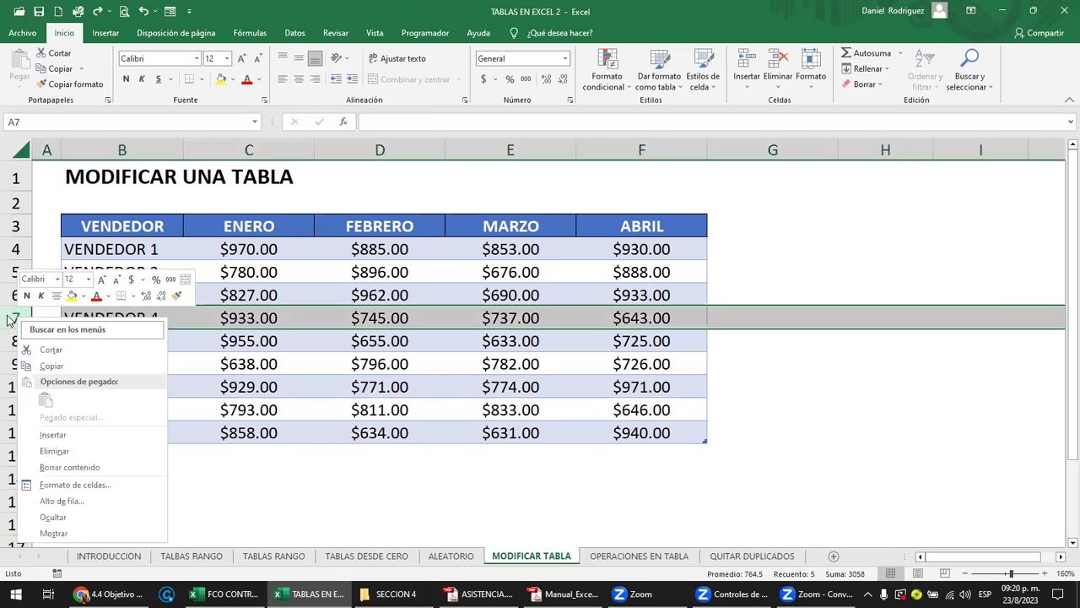
{"action": "left_click", "coordinate": [50, 434]}
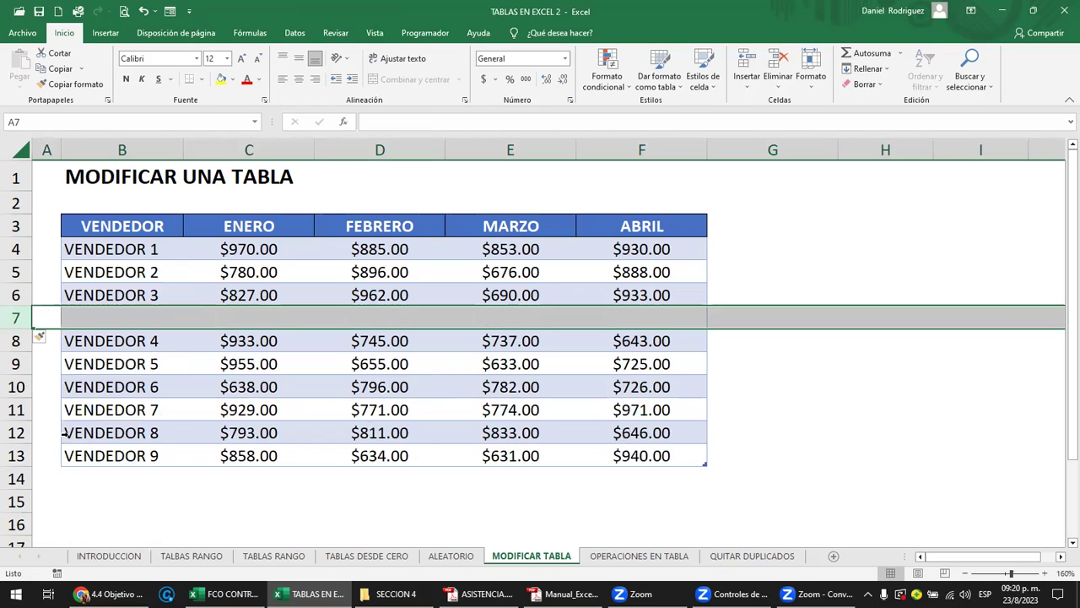
{"action": "left_click", "coordinate": [831, 436]}
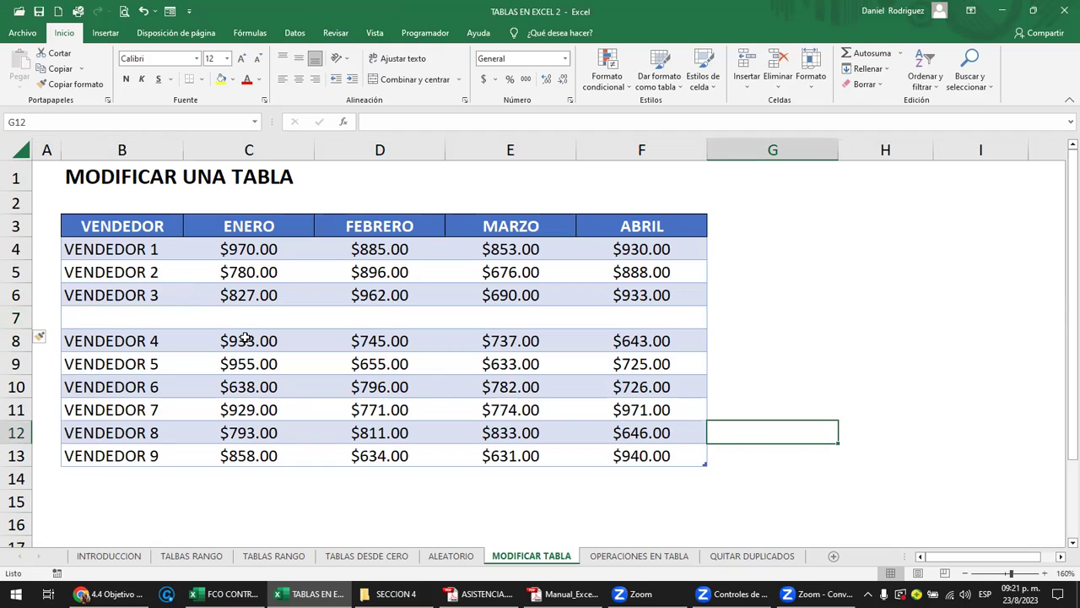
{"action": "left_click", "coordinate": [17, 319]}
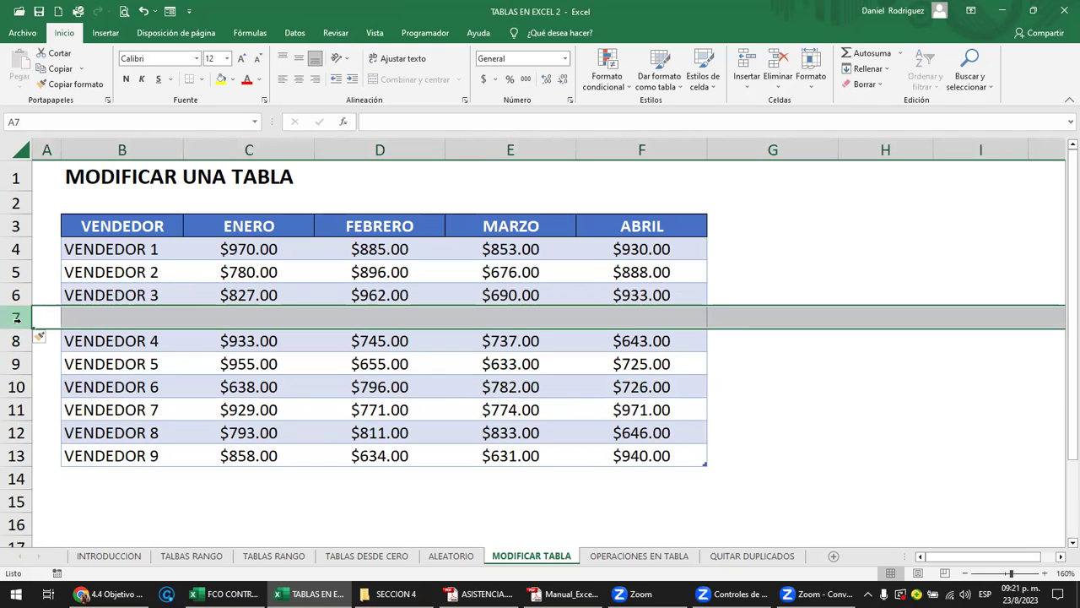
{"action": "left_click", "coordinate": [136, 315]}
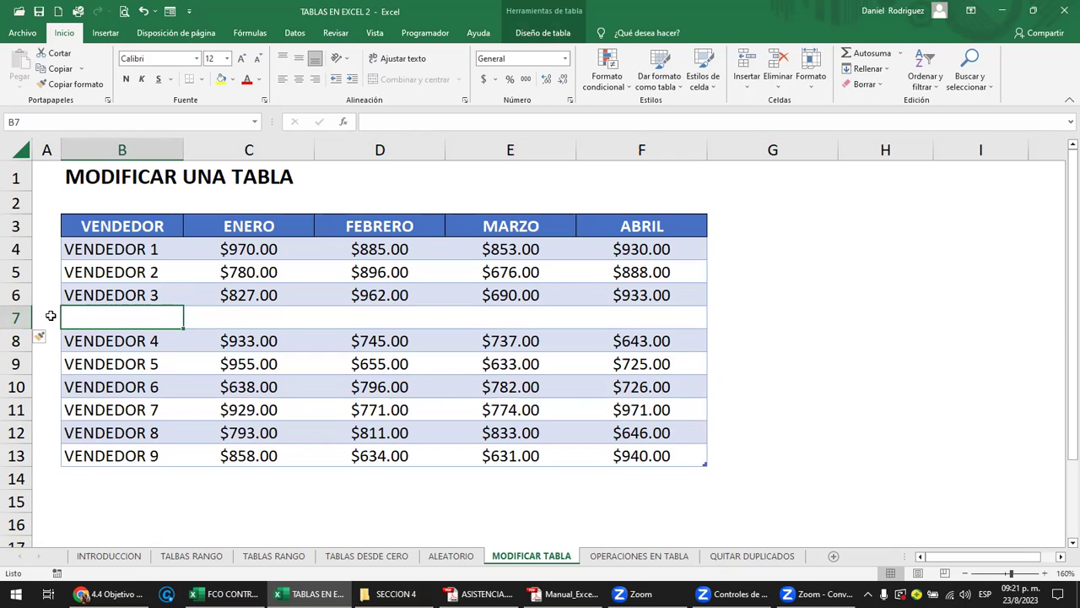
{"action": "left_click_drag", "start_coordinate": [49, 317], "coordinate": [705, 317]}
{"action": "left_click", "coordinate": [719, 385]}
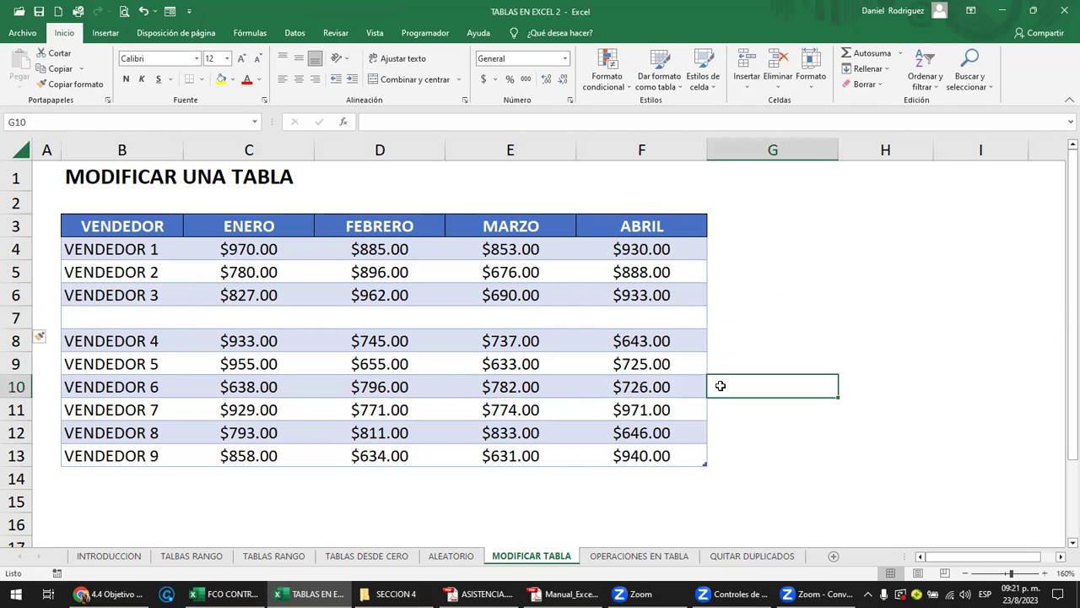
- Insert an empty row 10 above VENDEDOR 6 with Ctrl+plus
{"action": "right_click", "coordinate": [15, 386]}
{"action": "key", "text": "Escape"}
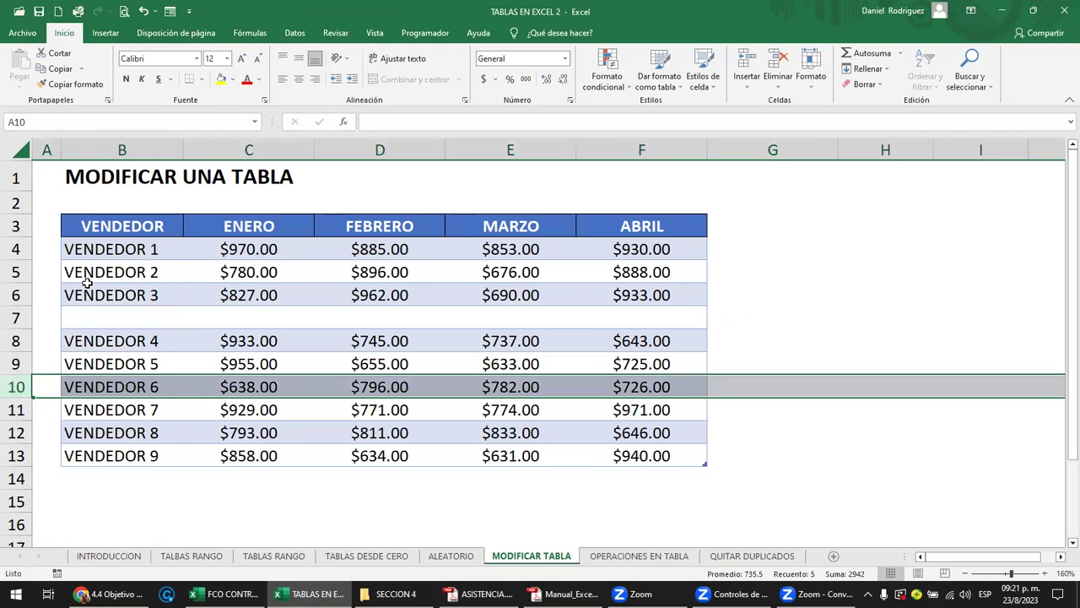
{"action": "key", "text": "ctrl+plus"}
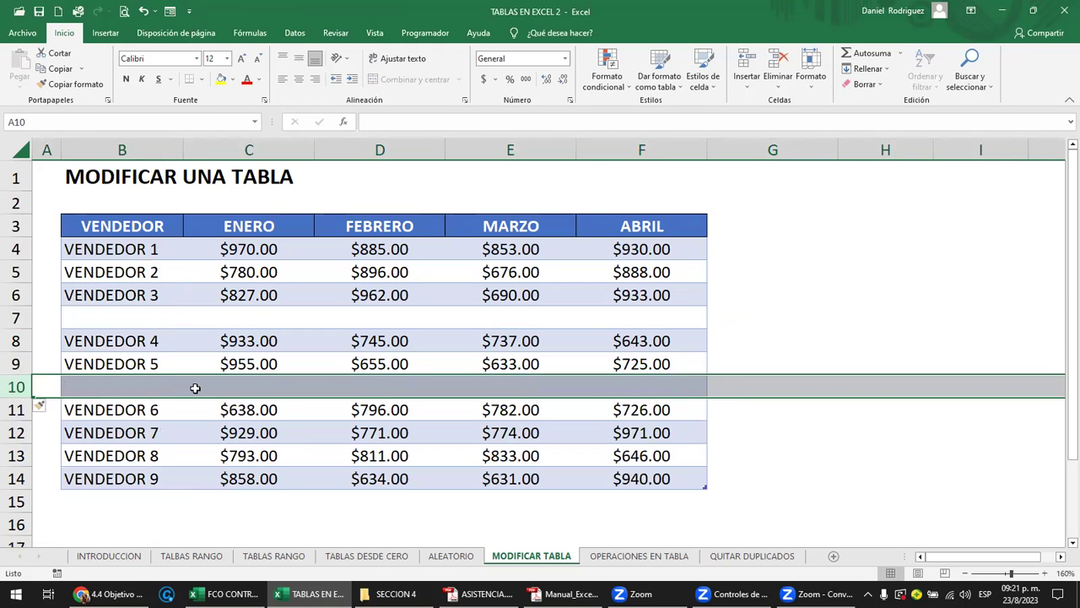
{"action": "left_click", "coordinate": [173, 386]}
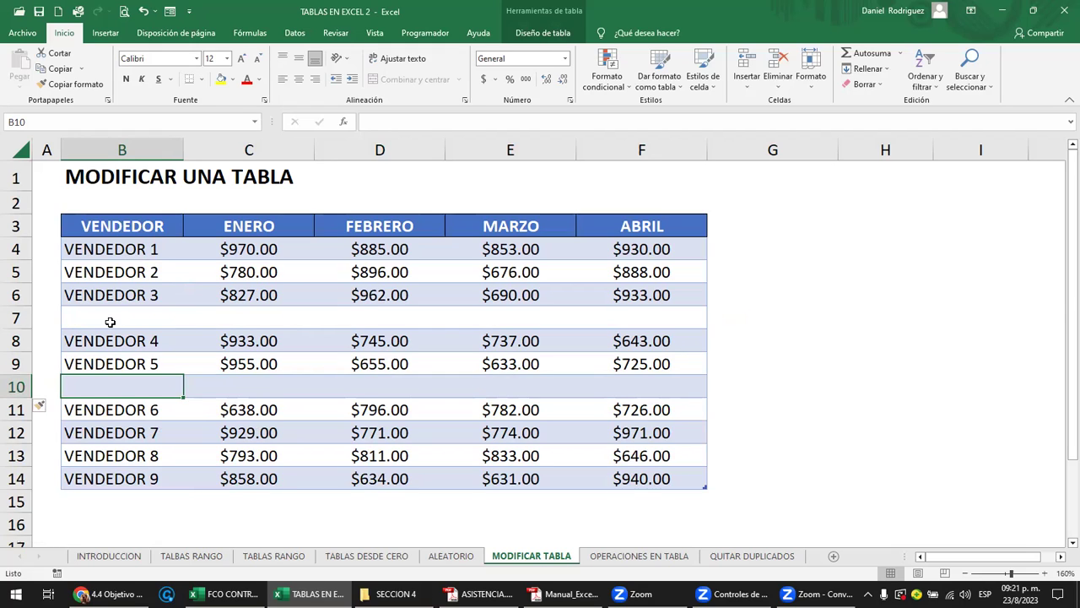
{"action": "left_click", "coordinate": [109, 319]}
{"action": "left_click", "coordinate": [642, 319], "text": "shift"}
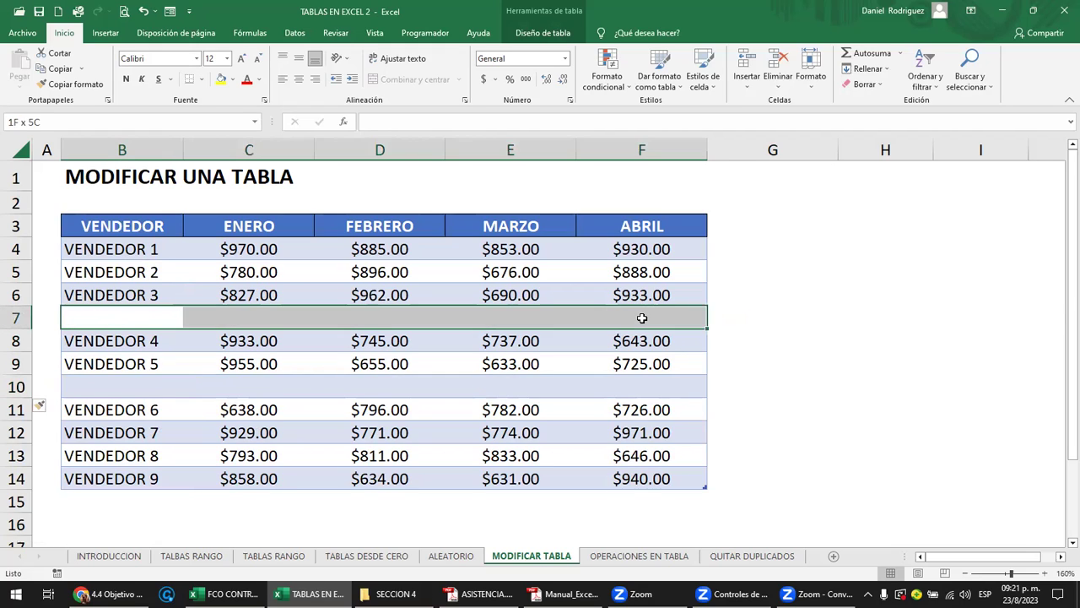
{"action": "left_click_drag", "start_coordinate": [101, 388], "coordinate": [683, 388]}
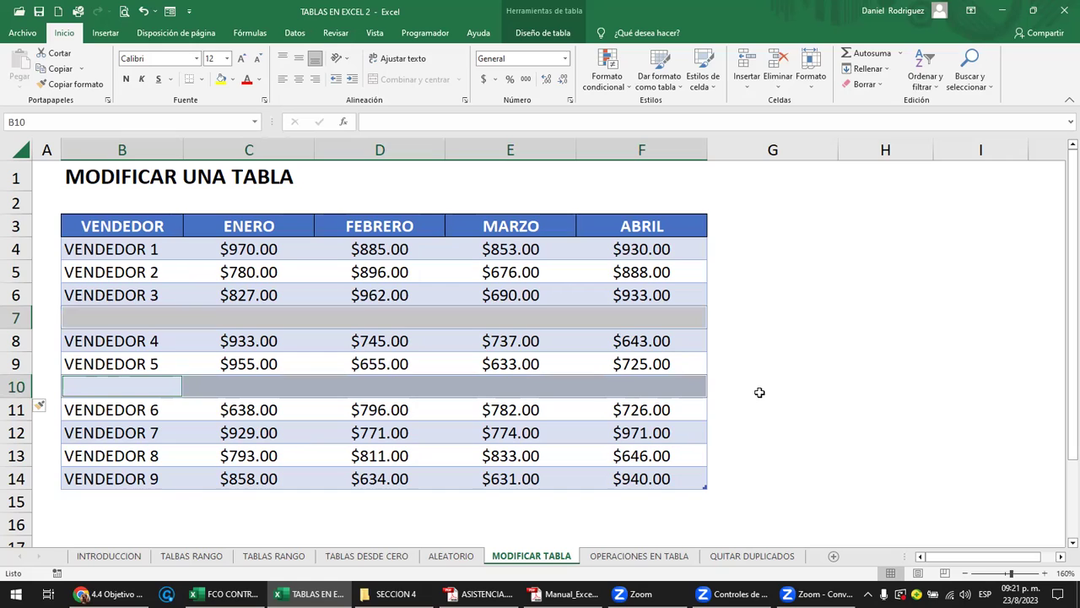
{"action": "right_click", "coordinate": [630, 324]}
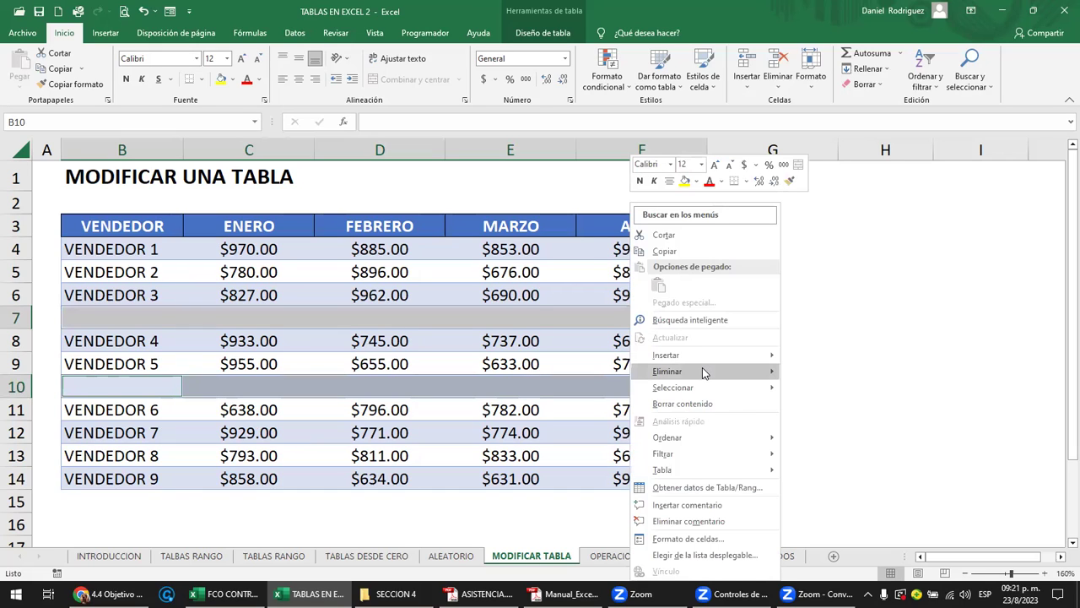
{"action": "left_click", "coordinate": [832, 392]}
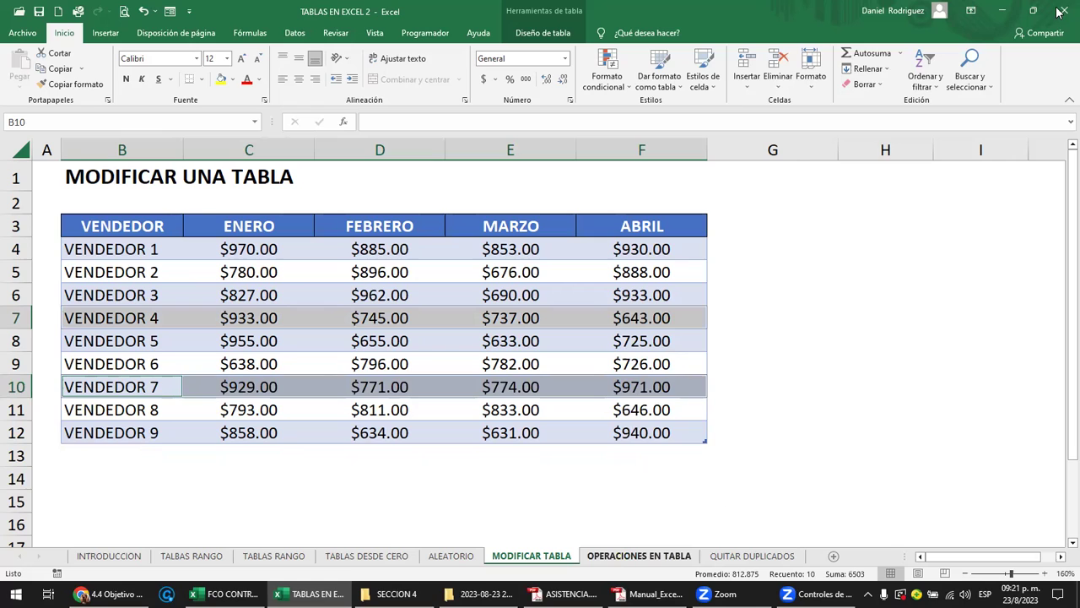
{"action": "key", "text": "ctrl+z"}
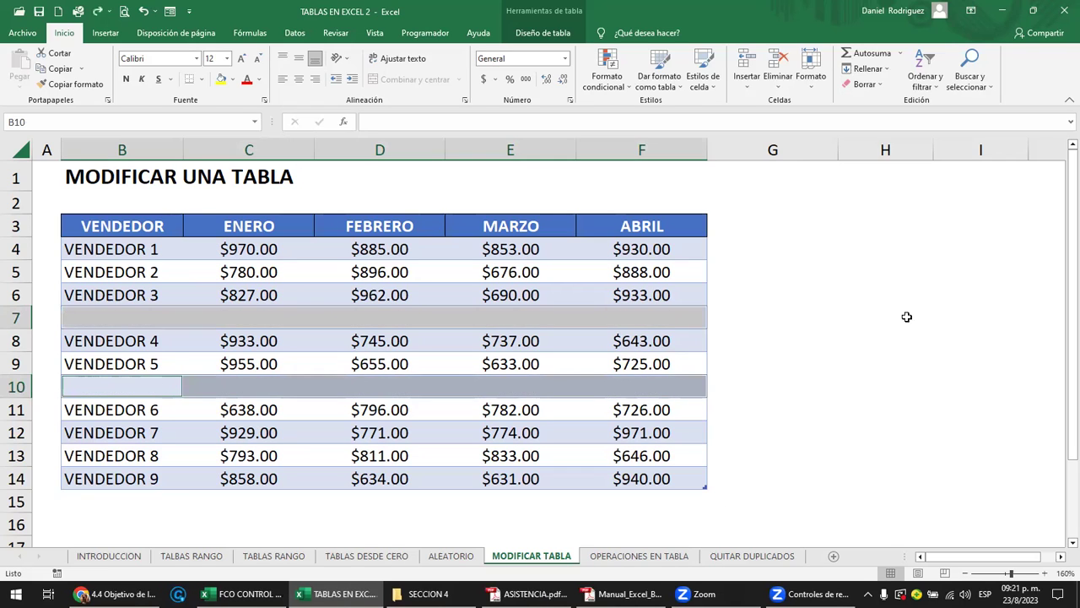
{"action": "left_click", "coordinate": [908, 316]}
{"action": "left_click", "coordinate": [15, 318]}
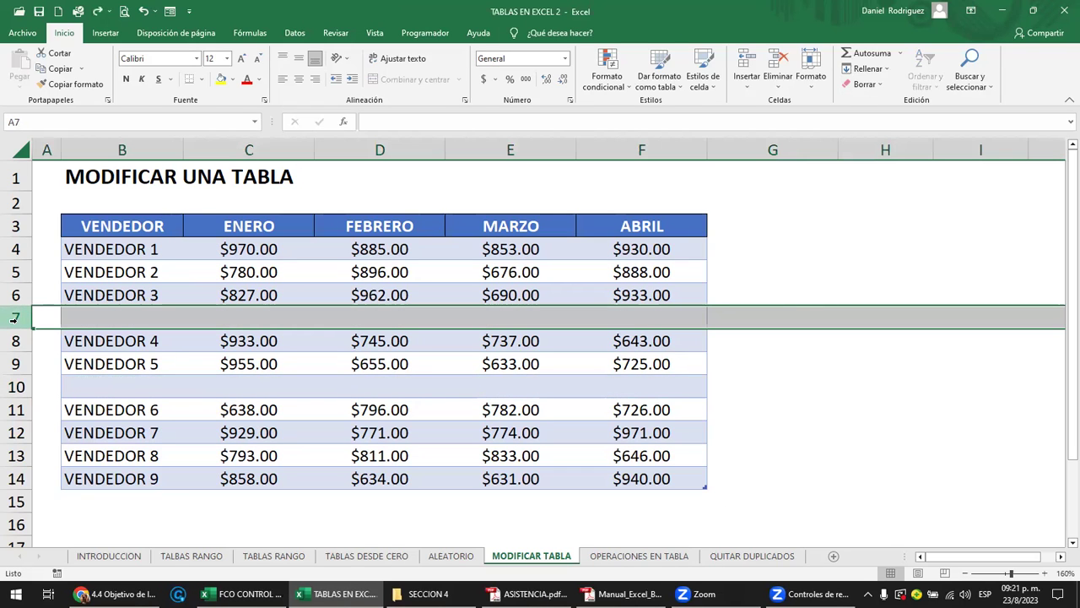
{"action": "left_click", "coordinate": [18, 386], "text": "ctrl"}
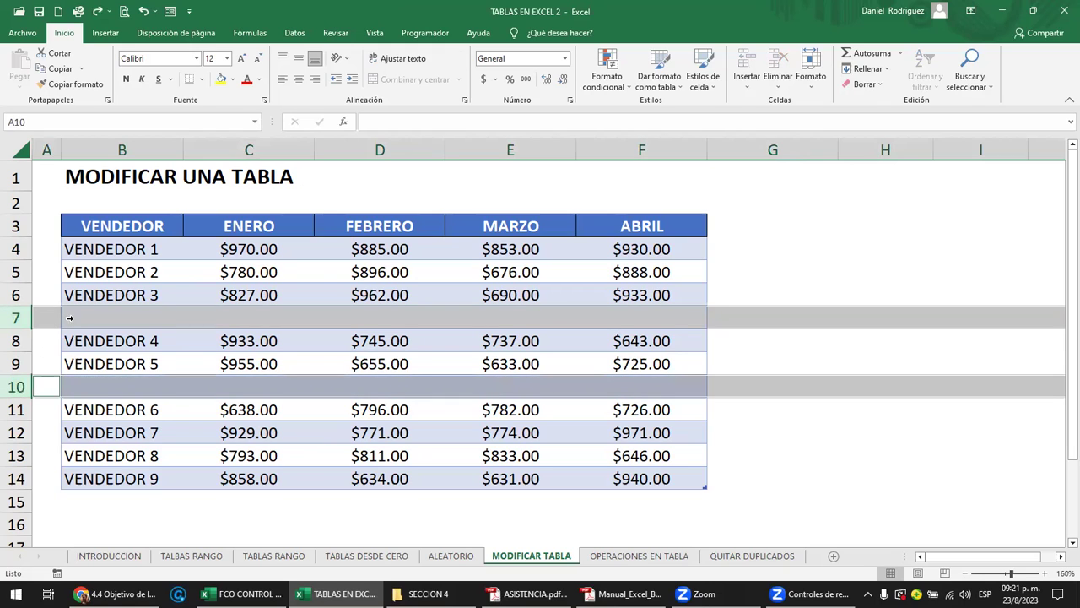
{"action": "left_click", "coordinate": [891, 294]}
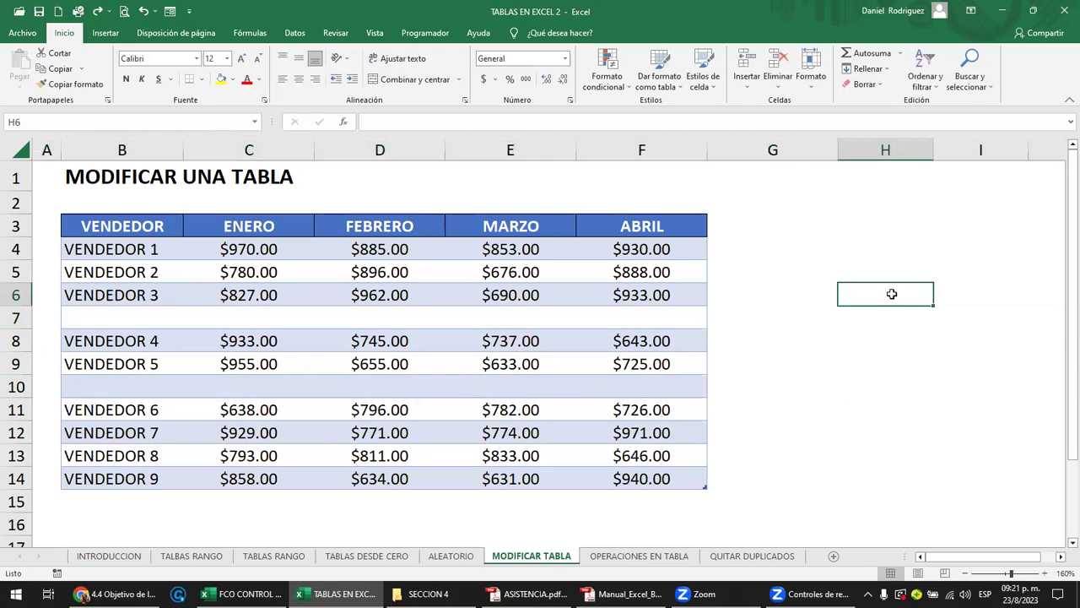
{"action": "left_click_drag", "start_coordinate": [891, 294], "coordinate": [892, 293]}
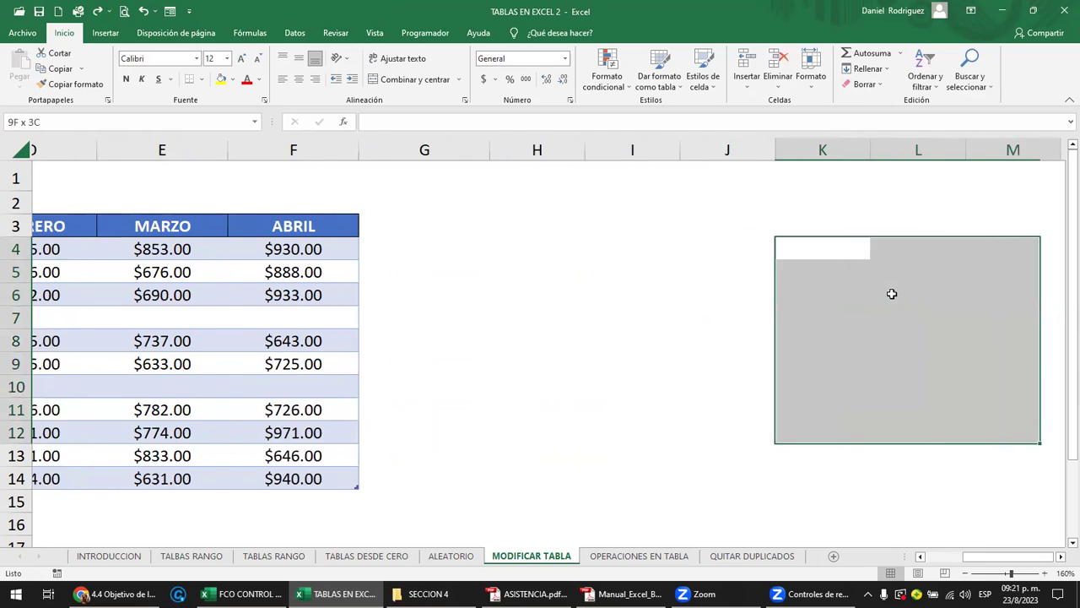
{"action": "key", "text": "Left"}
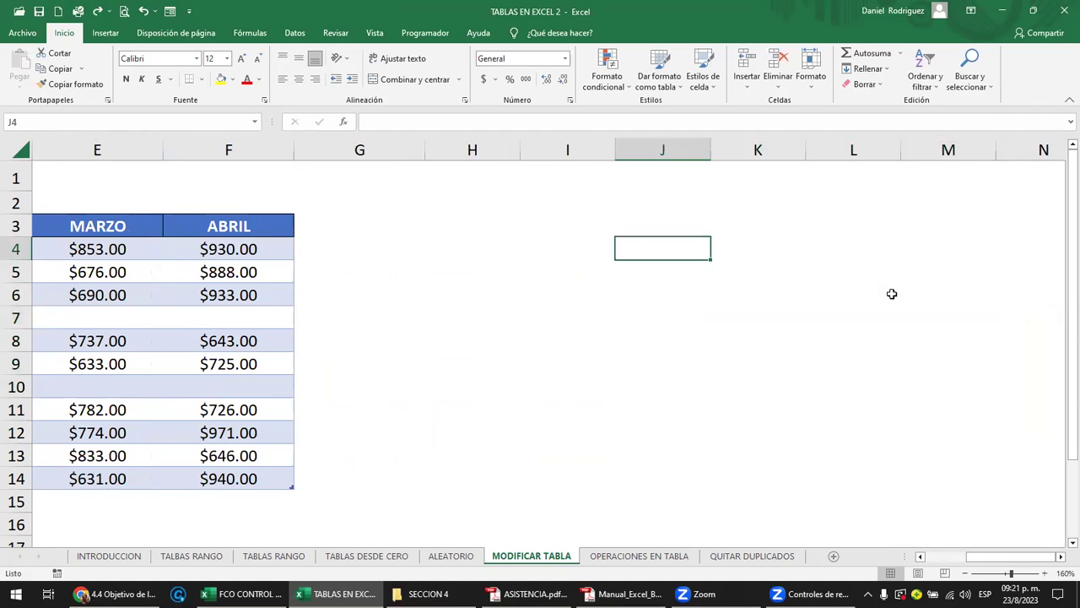
{"action": "key", "text": "Home"}
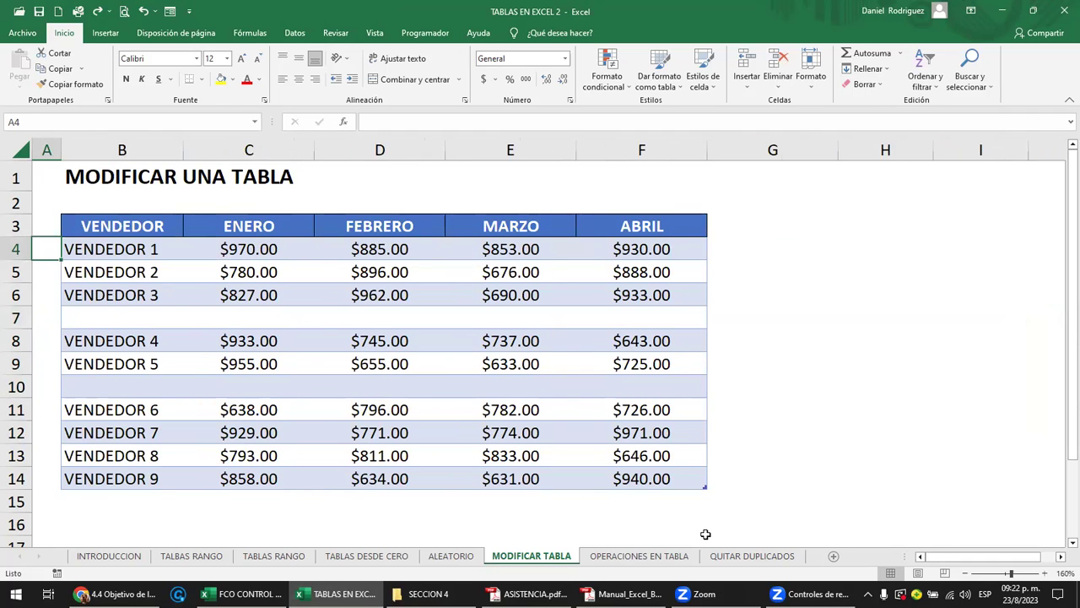
{"action": "left_click", "coordinate": [825, 412]}
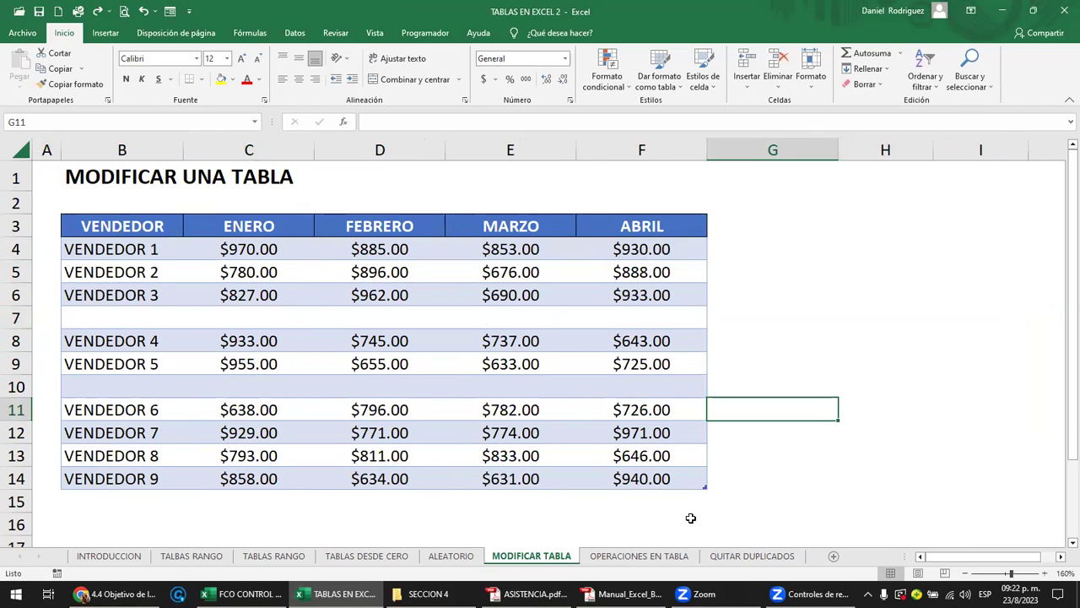
- Copy A5:C13 (VENDEDOR, MES 1, MES 2) from OPERACIONES EN TABLA and paste it at H3 of MODIFICAR TABLA
{"action": "left_click", "coordinate": [635, 551]}
{"action": "left_click_drag", "start_coordinate": [110, 272], "coordinate": [256, 429]}
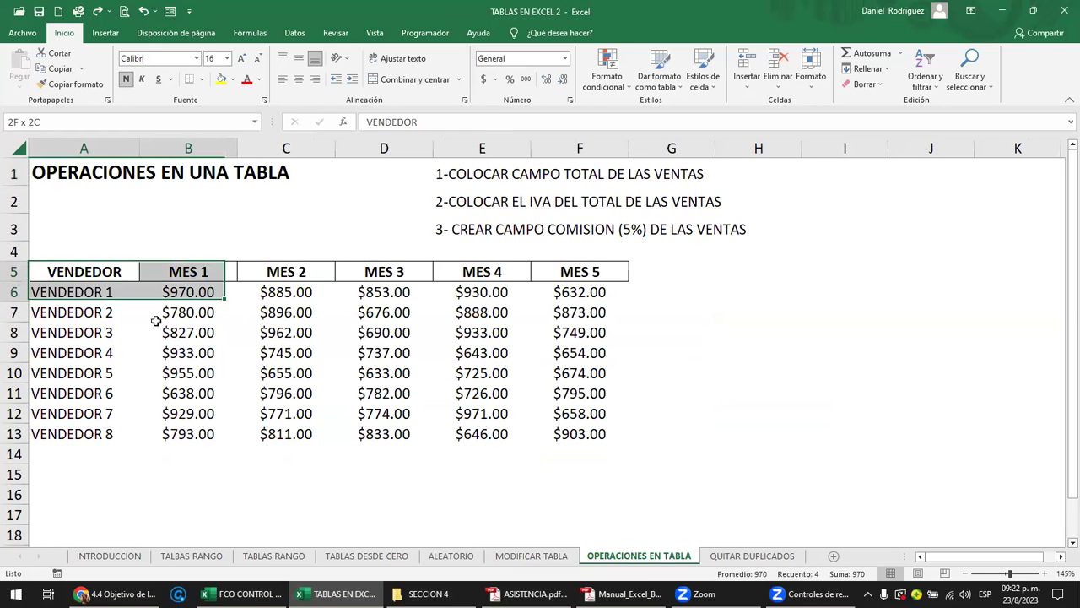
{"action": "key", "text": "ctrl+c"}
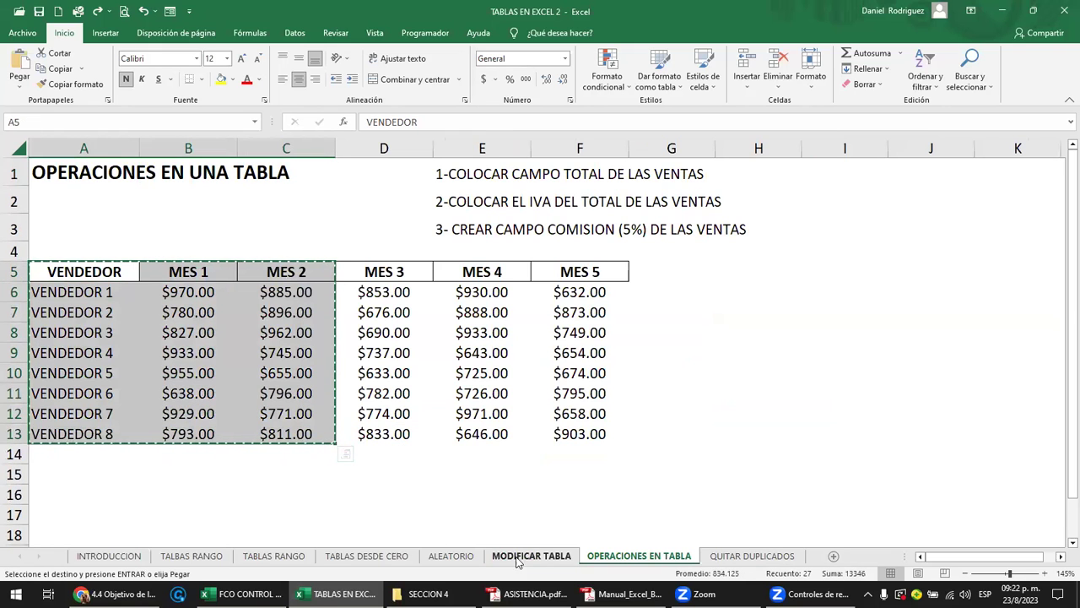
{"action": "left_click", "coordinate": [531, 555]}
{"action": "left_click", "coordinate": [877, 227]}
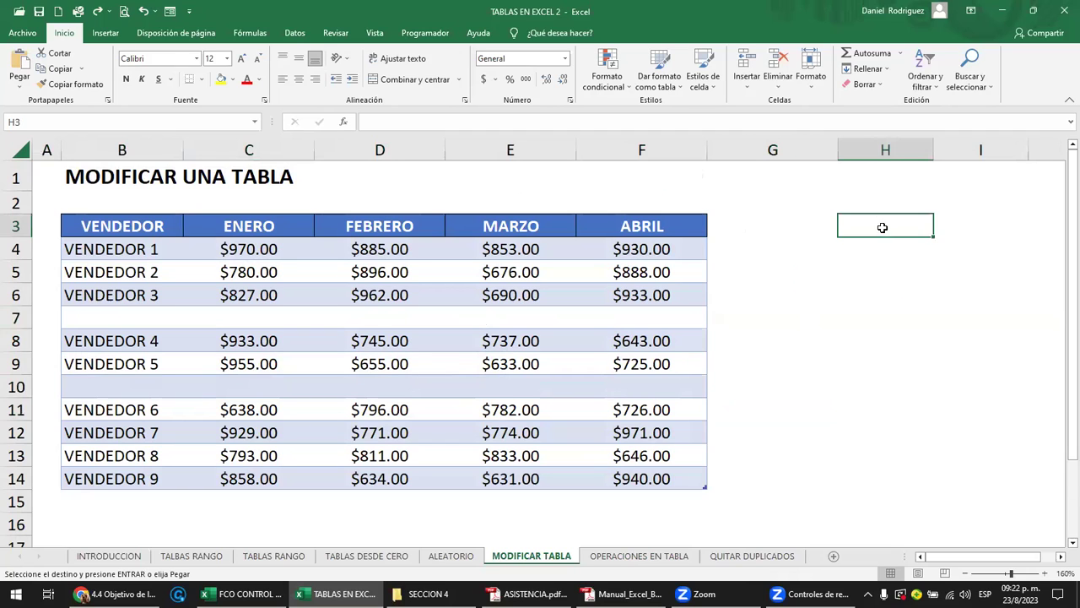
{"action": "key", "text": "ctrl+v"}
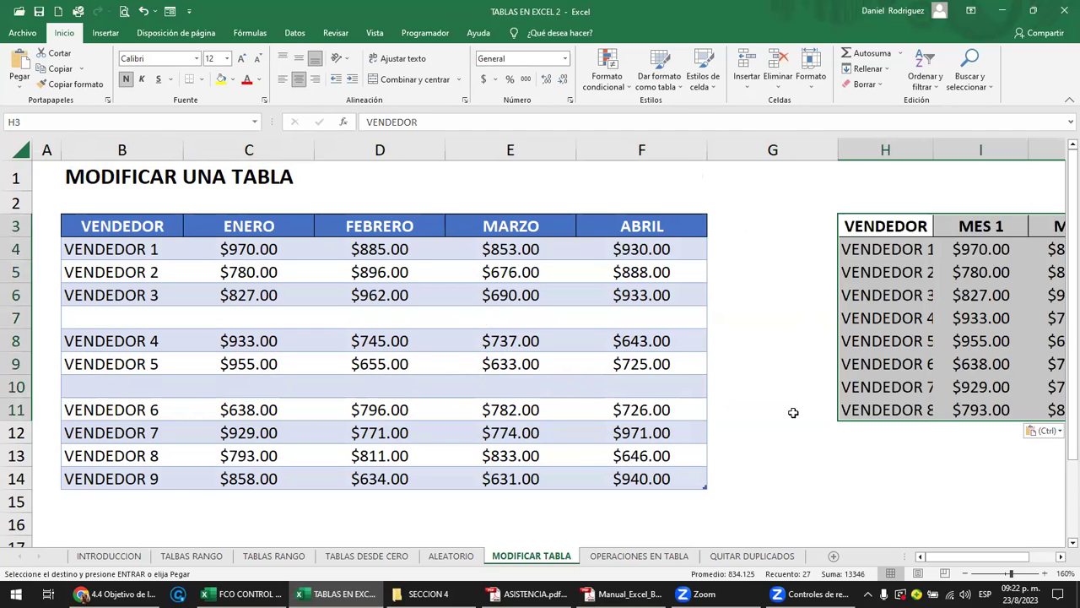
{"action": "left_click", "coordinate": [794, 413]}
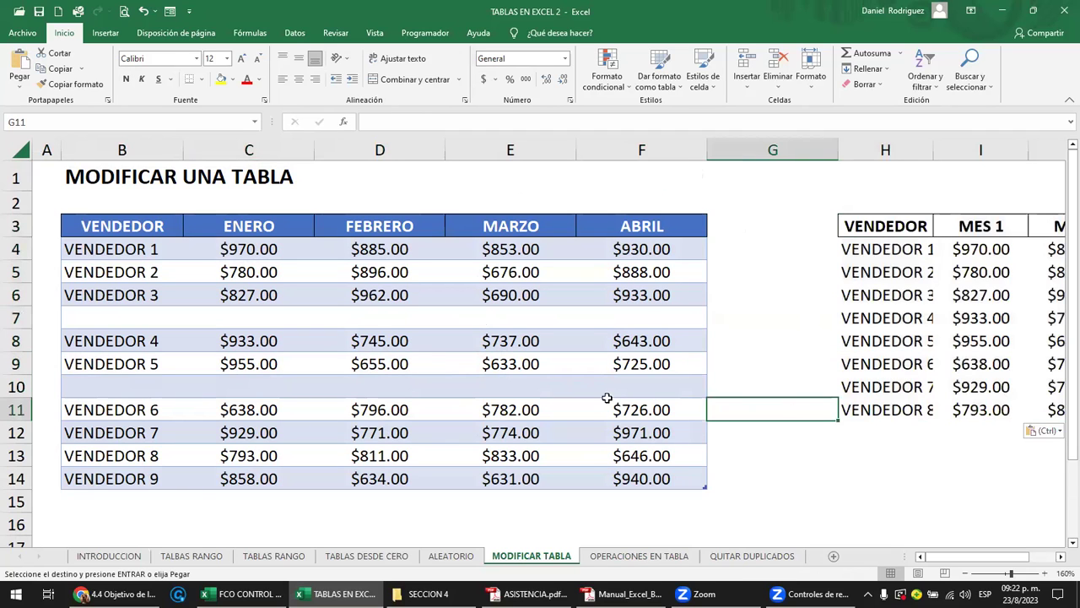
{"action": "left_click", "coordinate": [18, 317]}
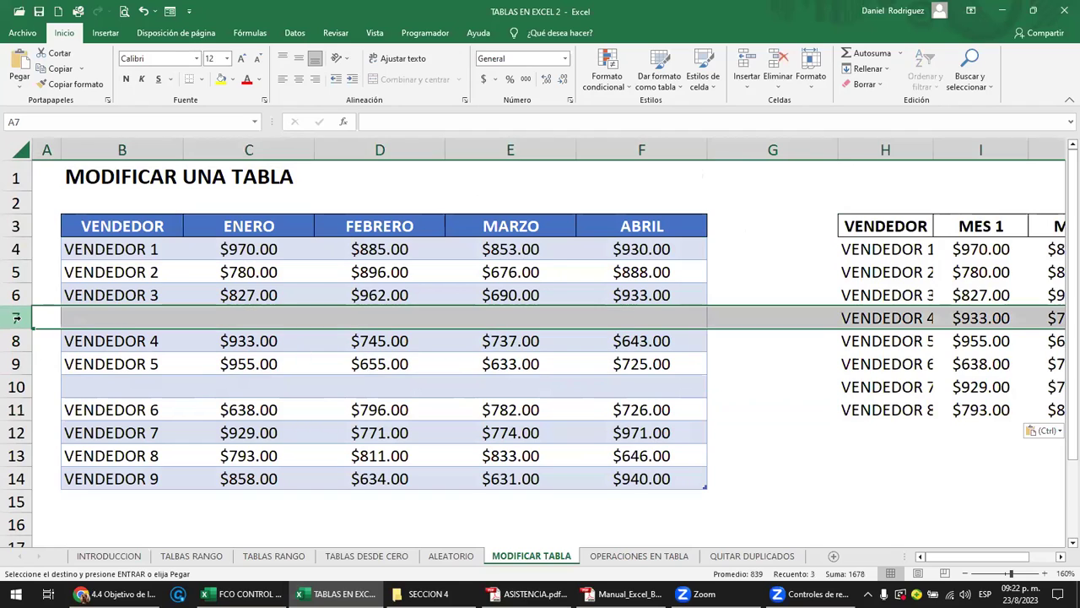
{"action": "left_click", "coordinate": [14, 387], "text": "ctrl"}
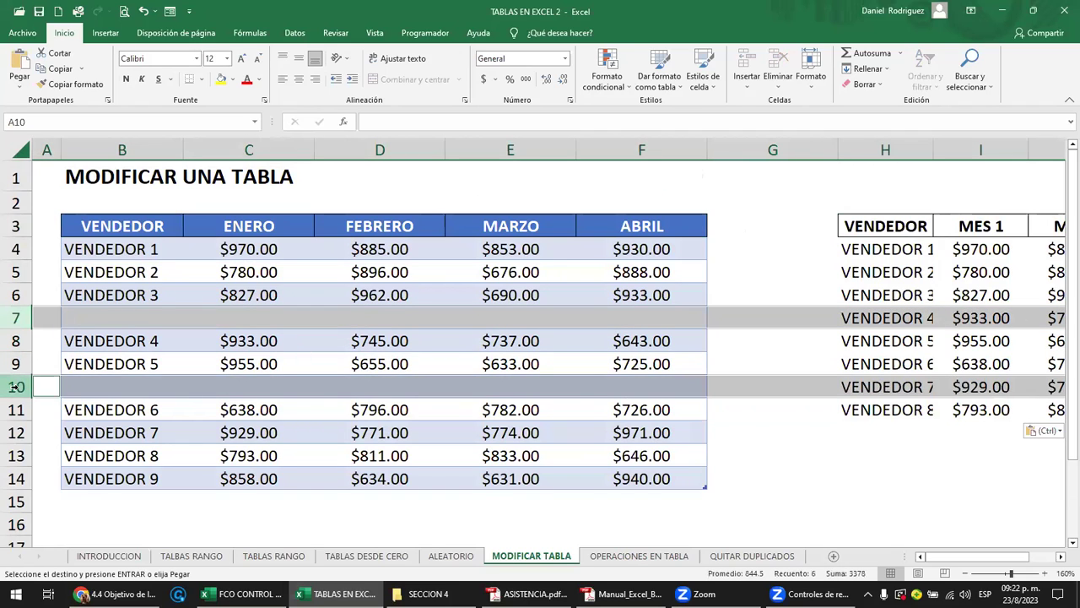
{"action": "right_click", "coordinate": [15, 387]}
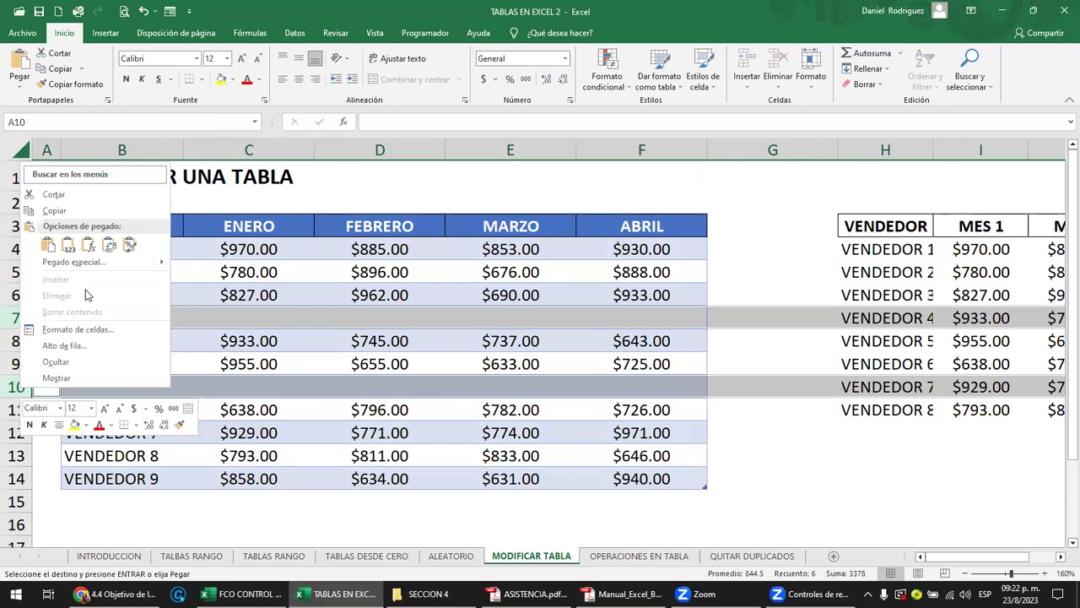
{"action": "key", "text": "Escape"}
{"action": "key", "text": "Escape"}
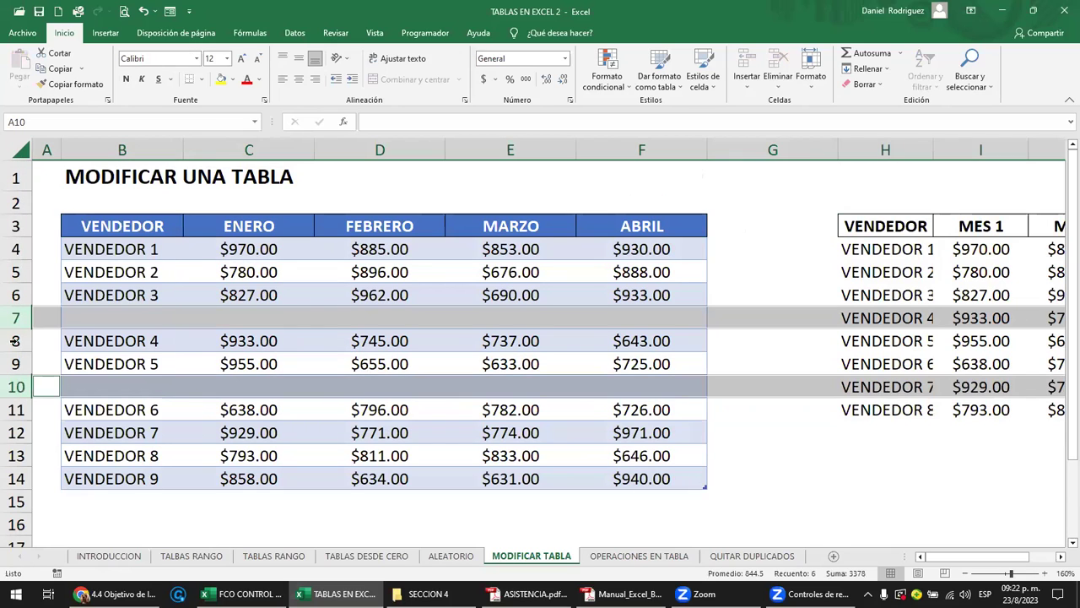
{"action": "right_click", "coordinate": [14, 317]}
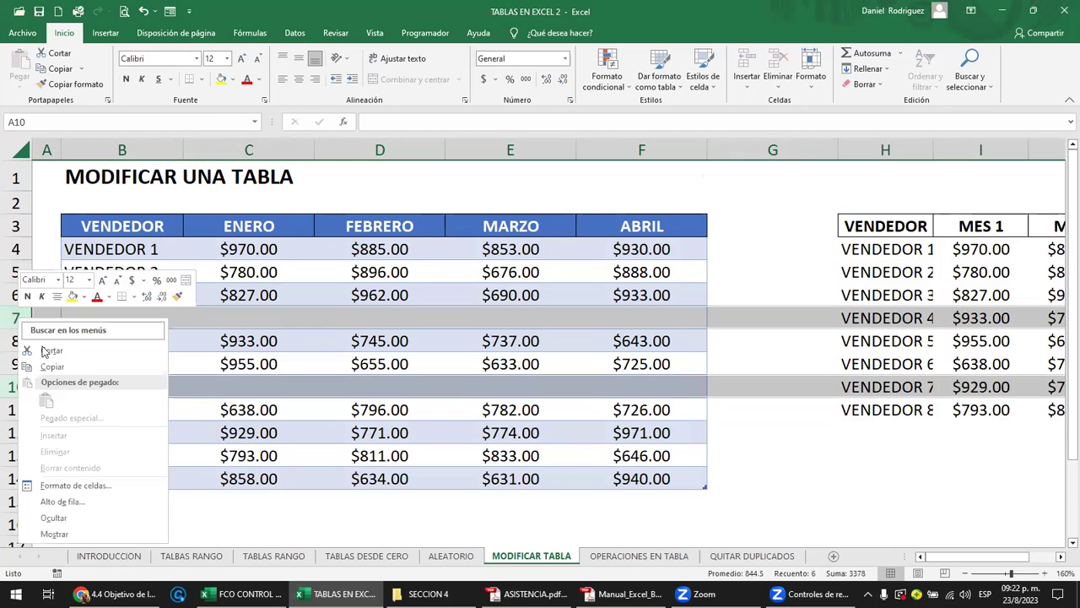
{"action": "key", "text": "Escape"}
{"action": "left_click", "coordinate": [117, 318]}
{"action": "left_click", "coordinate": [15, 317]}
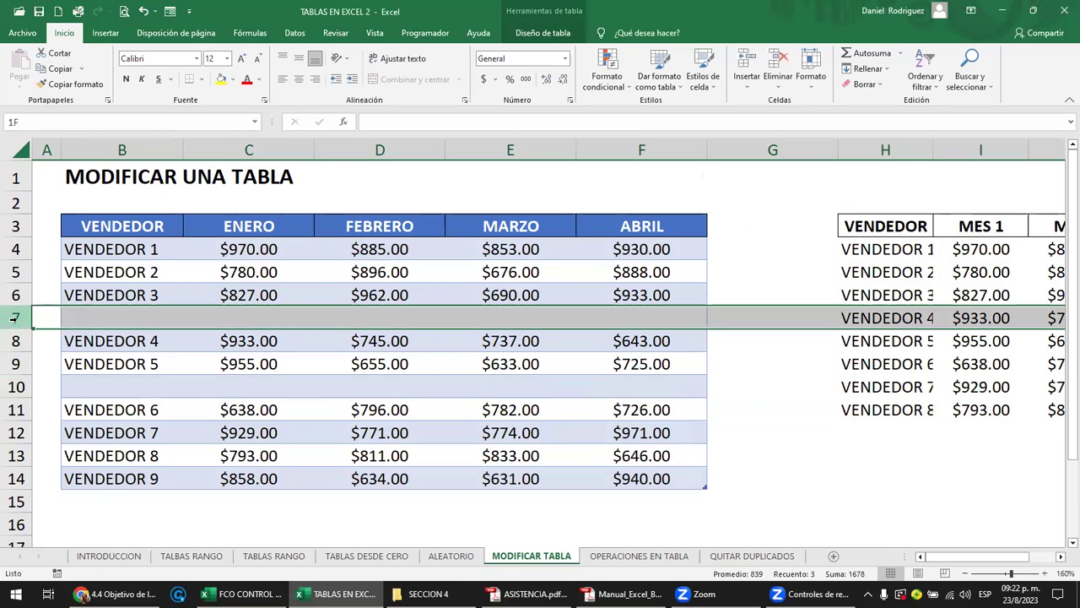
{"action": "left_click", "coordinate": [18, 386], "text": "ctrl"}
{"action": "right_click", "coordinate": [19, 386]}
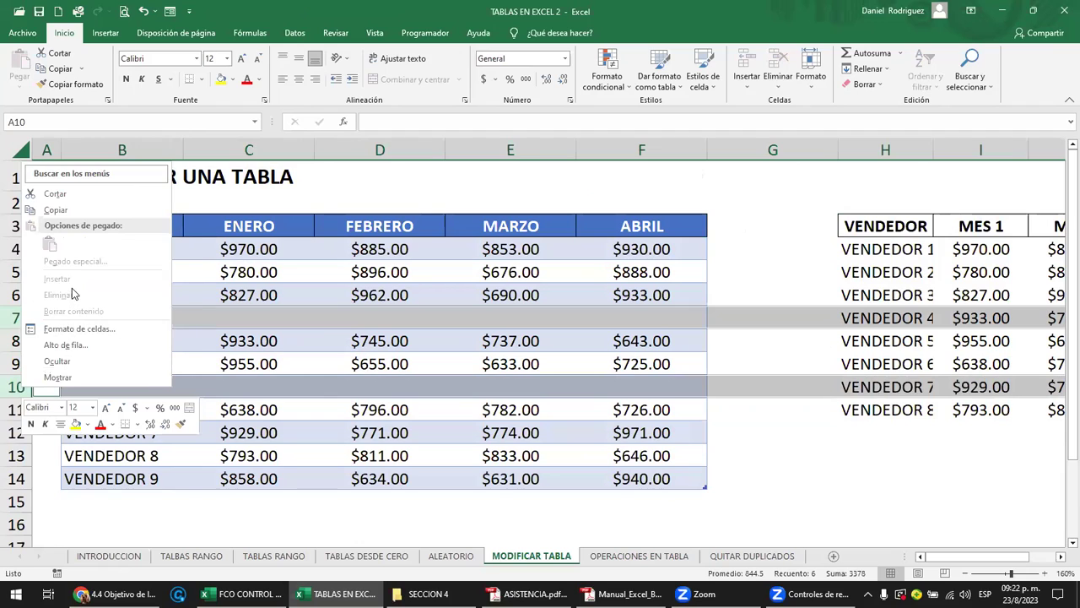
{"action": "key", "text": "Escape"}
{"action": "left_click", "coordinate": [74, 322]}
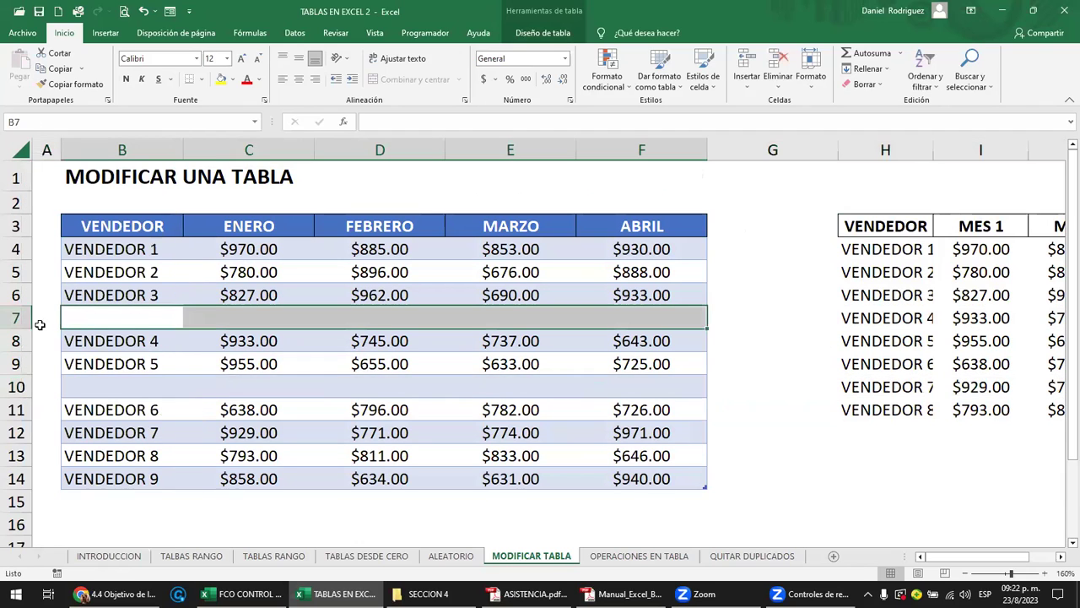
{"action": "left_click", "coordinate": [19, 319]}
{"action": "right_click", "coordinate": [22, 323]}
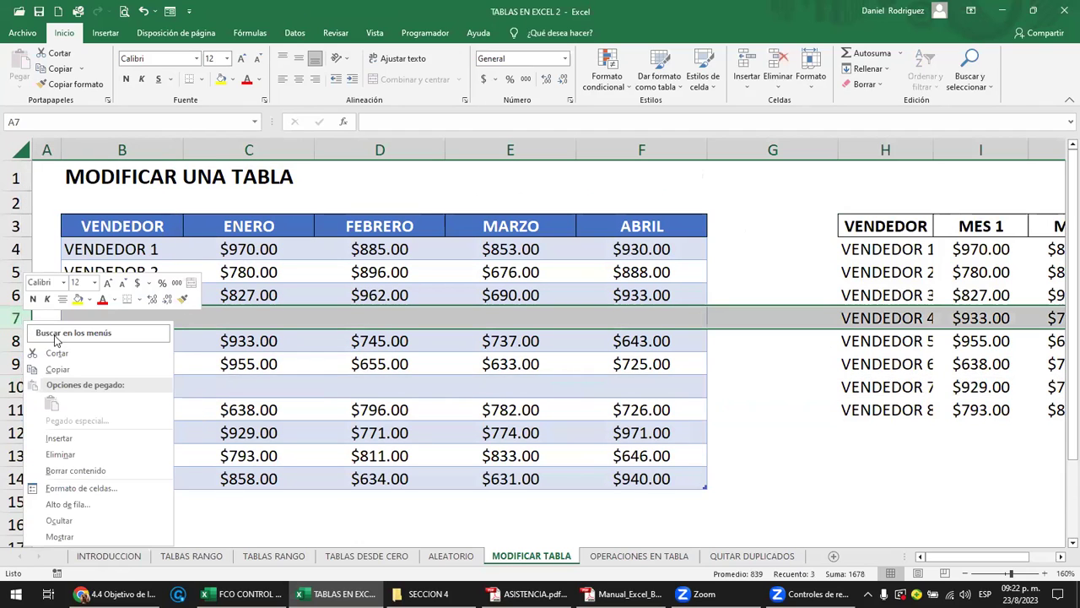
{"action": "left_click", "coordinate": [88, 455]}
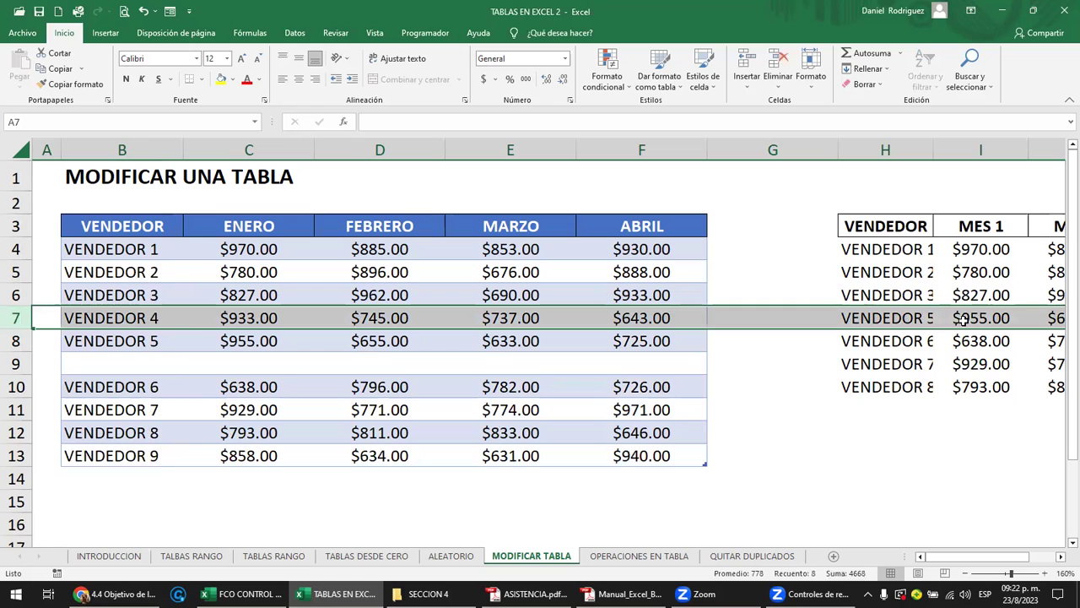
{"action": "mouse_move", "coordinate": [99, 224]}
{"action": "left_mouse_down"}
{"action": "mouse_move", "coordinate": [566, 404]}
{"action": "mouse_move", "coordinate": [638, 457]}
{"action": "left_mouse_up"}
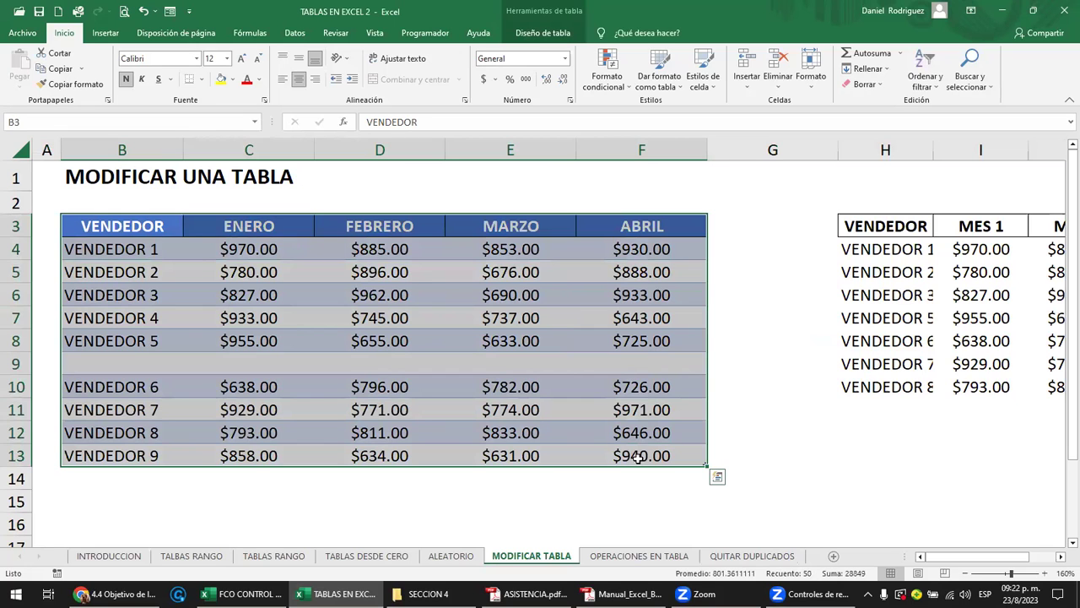
{"action": "mouse_move", "coordinate": [881, 223]}
{"action": "left_mouse_down"}
{"action": "mouse_move", "coordinate": [1063, 388]}
{"action": "mouse_move", "coordinate": [928, 386]}
{"action": "left_mouse_up"}
{"action": "left_click", "coordinate": [515, 336]}
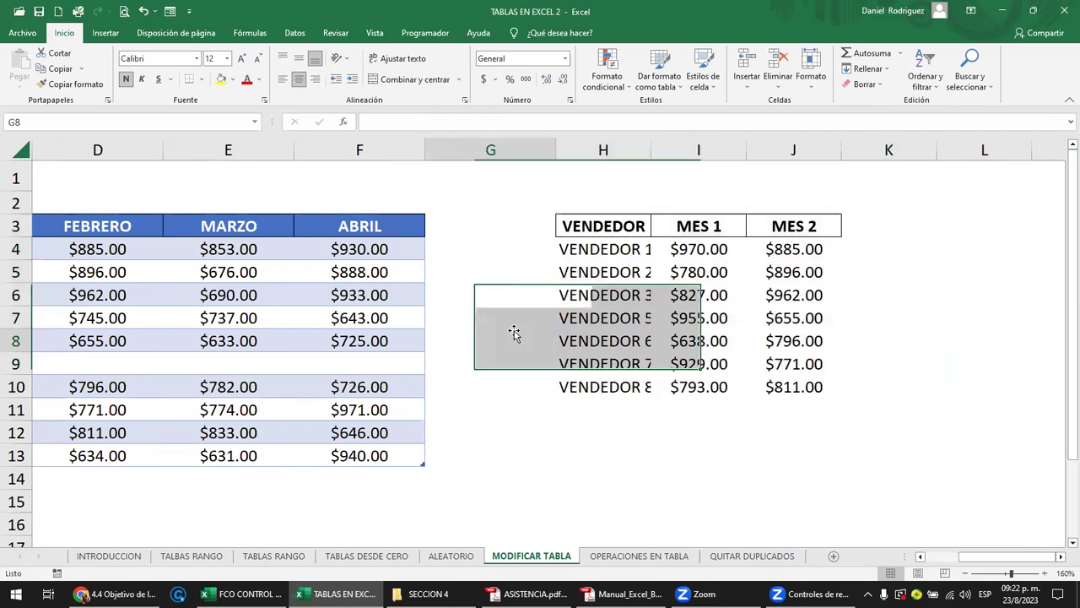
{"action": "key", "text": "ctrl+z"}
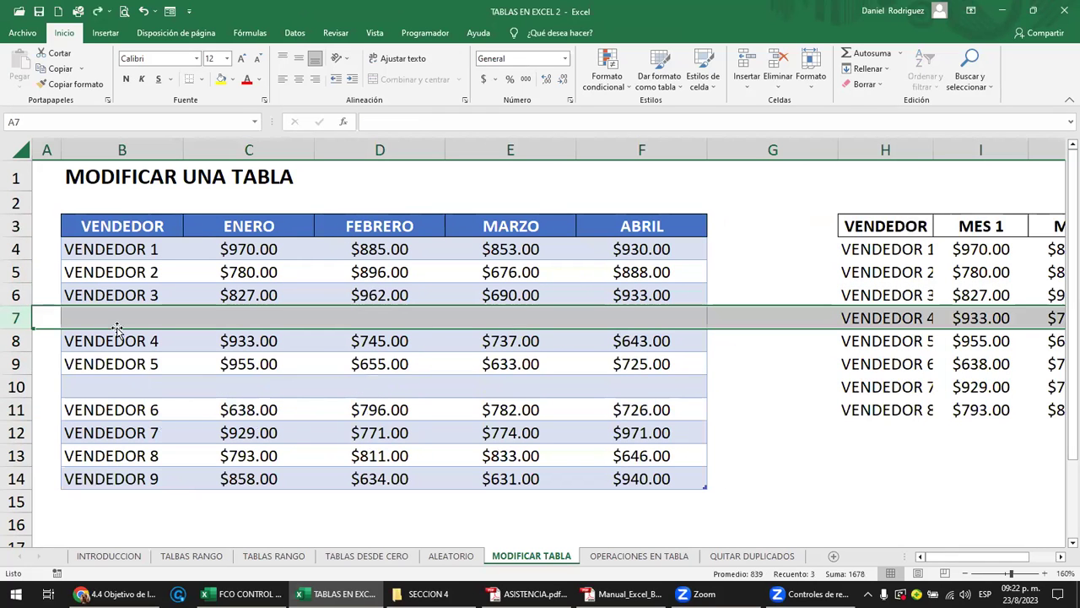
- Delete blank table row 7 with Eliminar > Filas de la tabla, leaving the side table intact
{"action": "left_click_drag", "start_coordinate": [88, 315], "coordinate": [701, 317]}
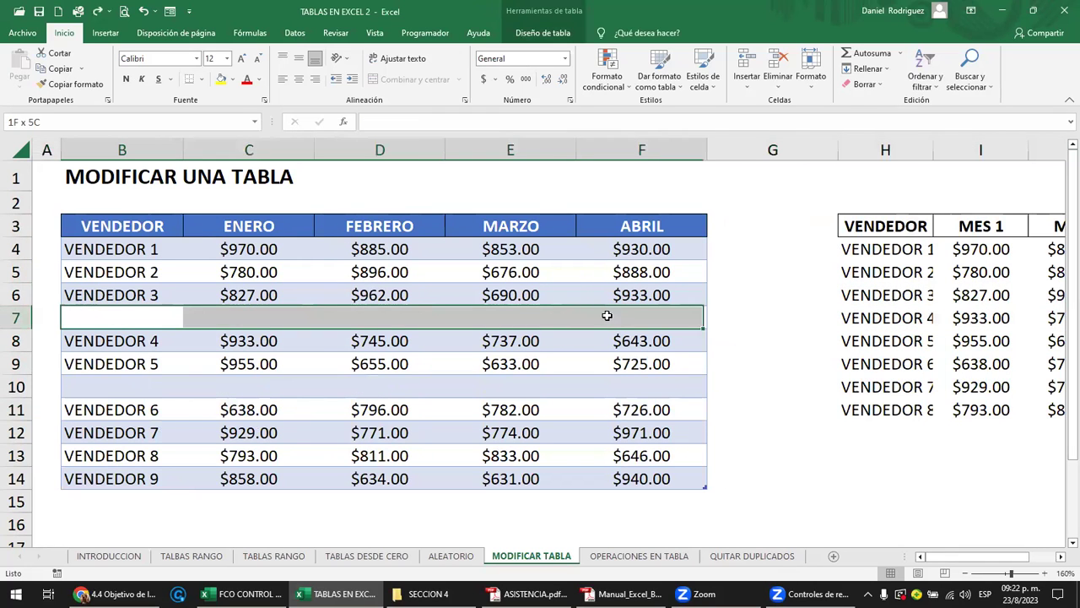
{"action": "left_click_drag", "start_coordinate": [81, 386], "coordinate": [644, 383]}
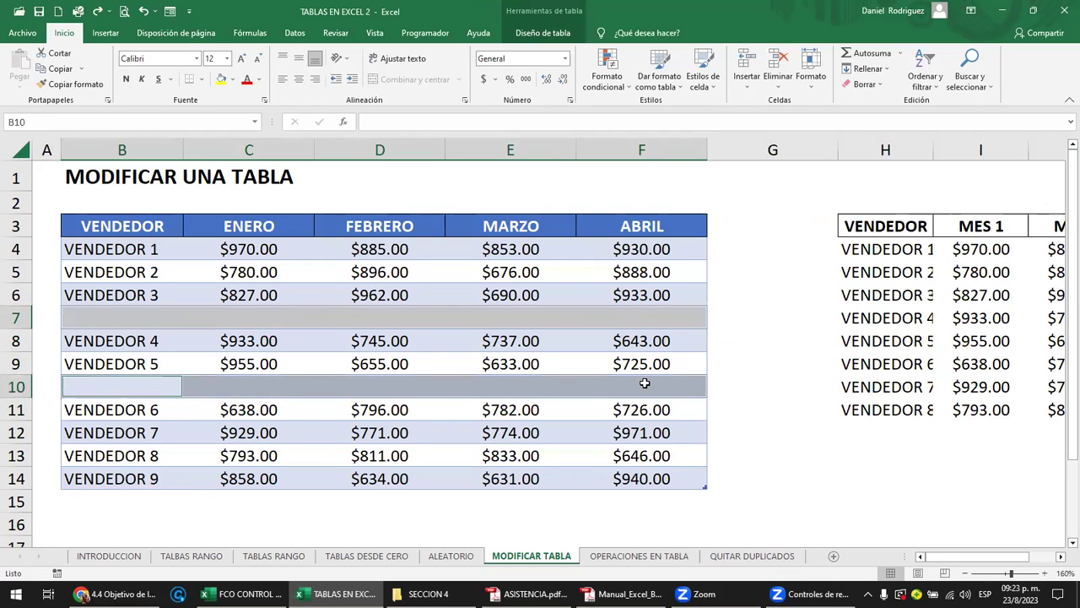
{"action": "right_click", "coordinate": [644, 383]}
{"action": "mouse_move", "coordinate": [693, 173]}
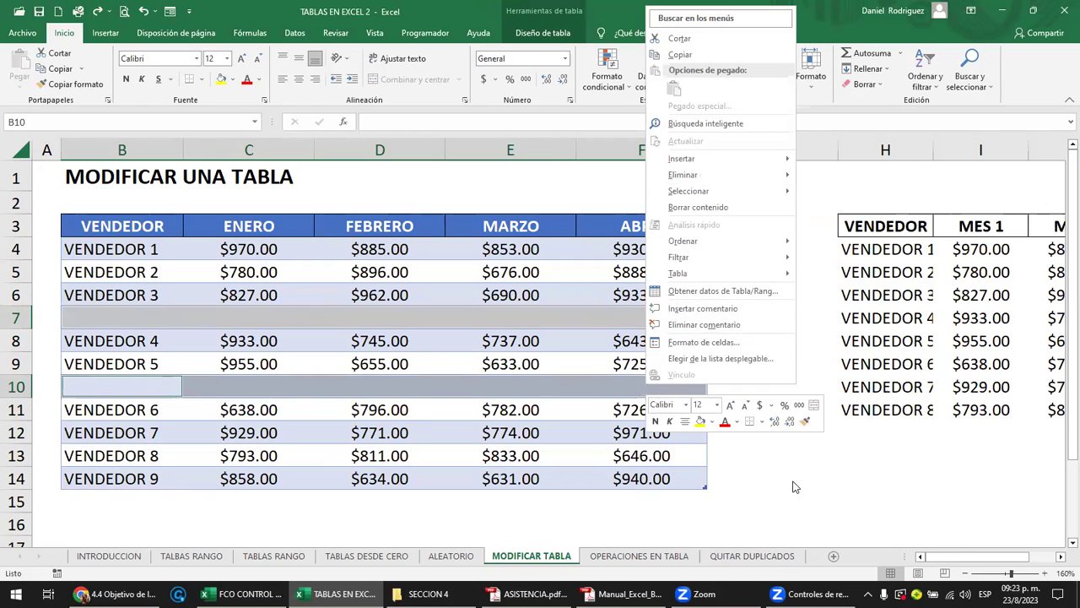
{"action": "left_click", "coordinate": [150, 321]}
{"action": "mouse_move", "coordinate": [110, 321]}
{"action": "left_mouse_down"}
{"action": "mouse_move", "coordinate": [93, 316]}
{"action": "mouse_move", "coordinate": [534, 311]}
{"action": "left_mouse_up"}
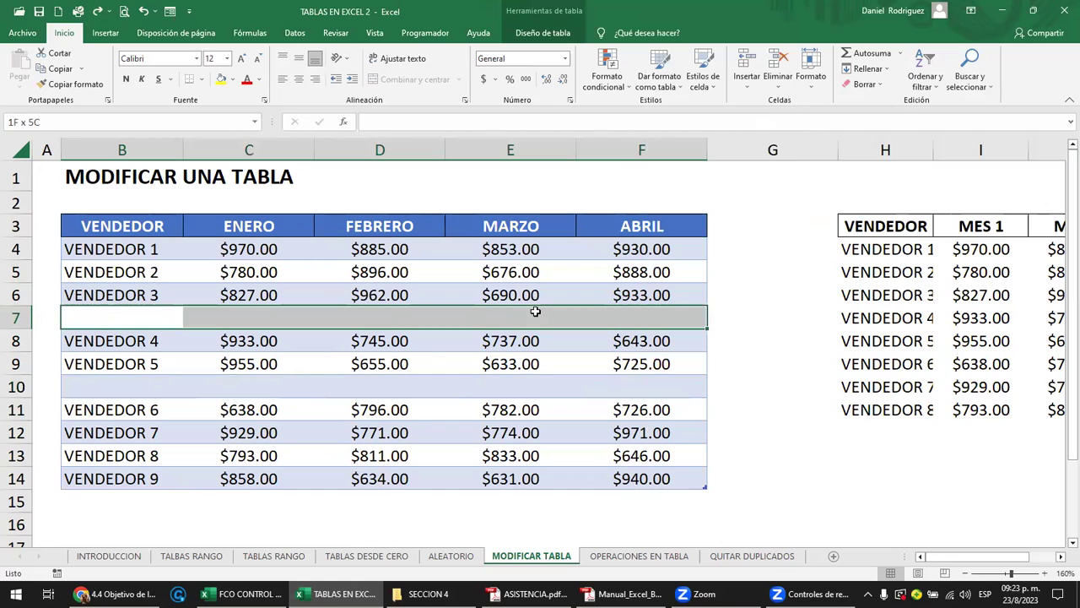
{"action": "right_click", "coordinate": [533, 313]}
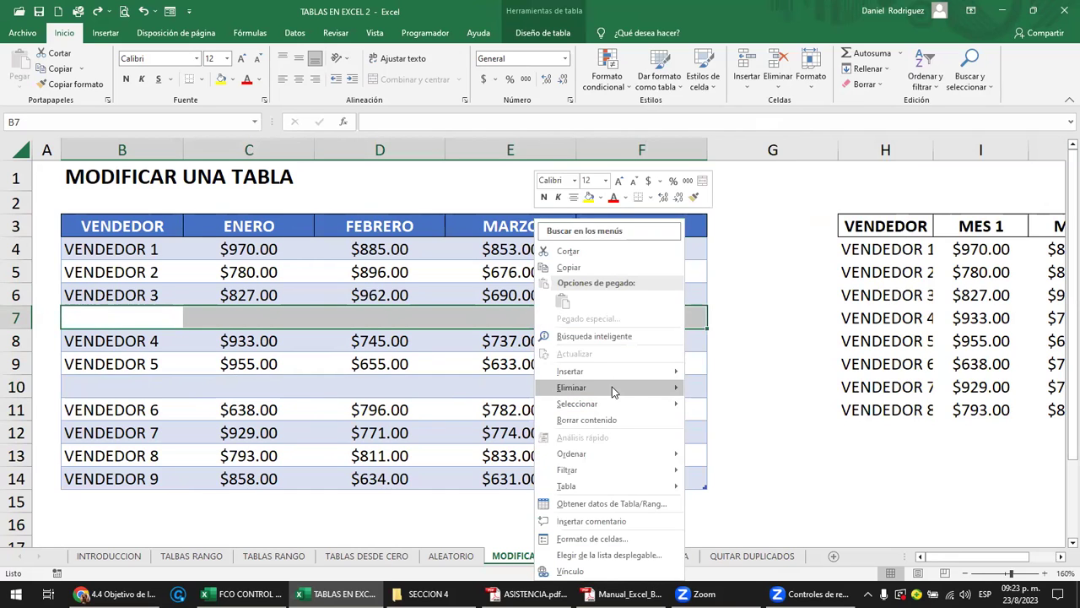
{"action": "mouse_move", "coordinate": [612, 386]}
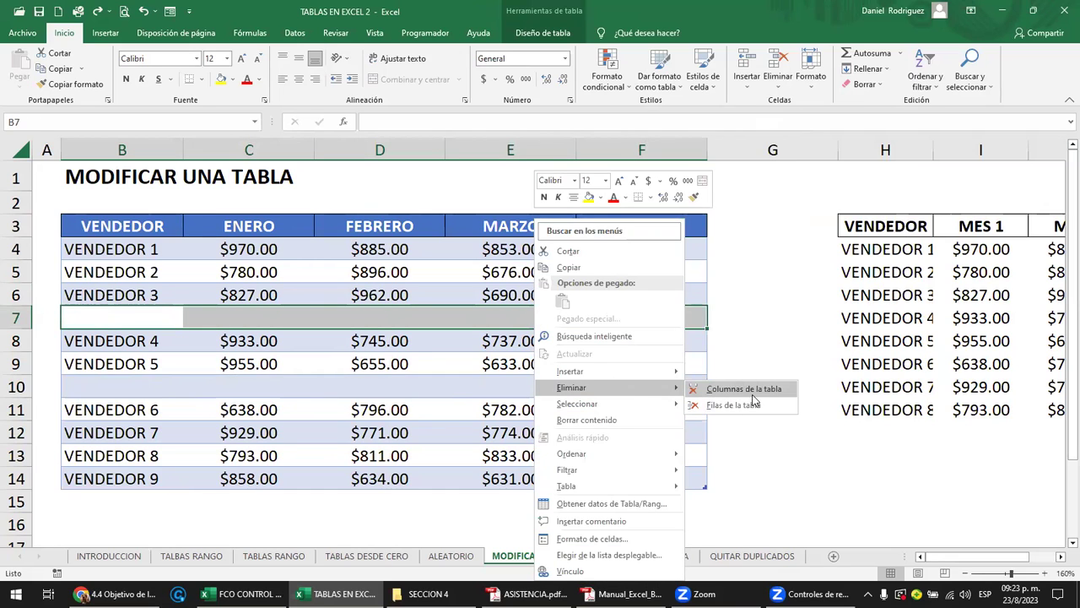
{"action": "left_click", "coordinate": [756, 407]}
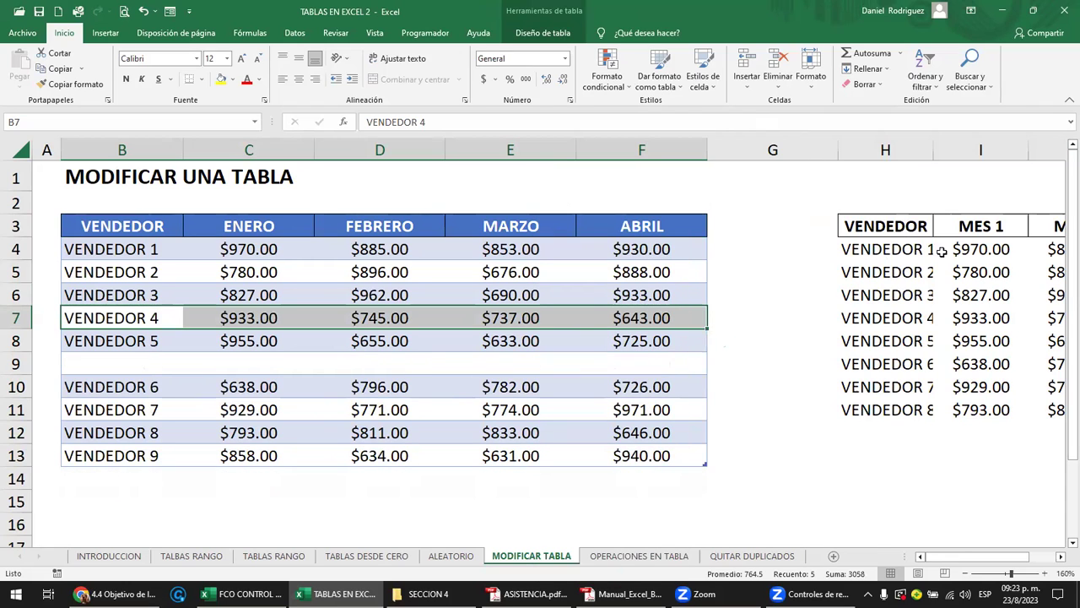
- Delete the remaining blank table row 9 so VENDEDOR 1–9 are contiguous
{"action": "left_click", "coordinate": [78, 364]}
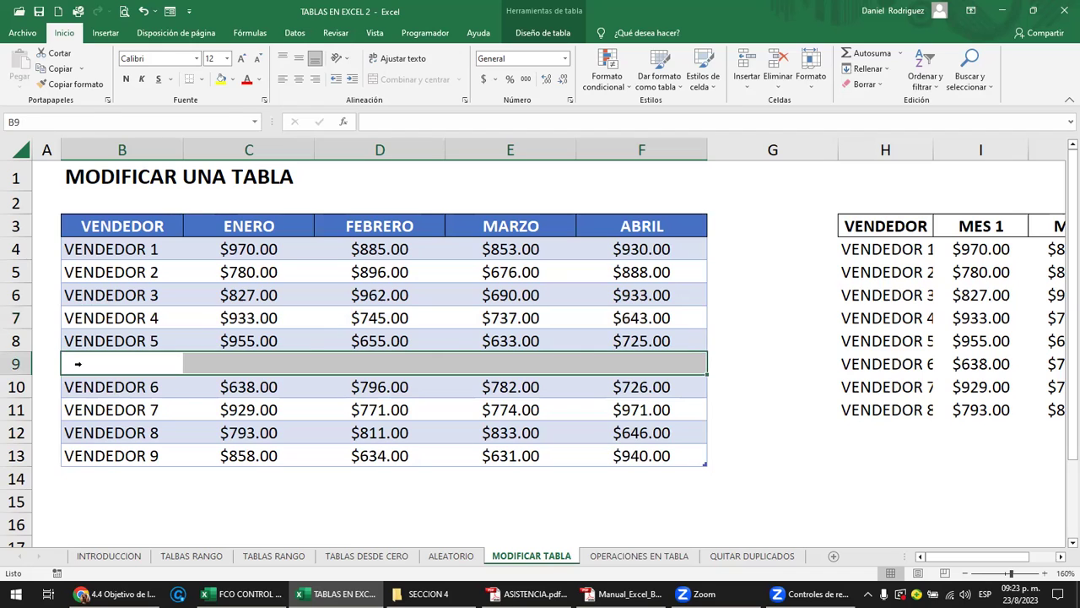
{"action": "right_click", "coordinate": [78, 364]}
{"action": "mouse_move", "coordinate": [144, 172]}
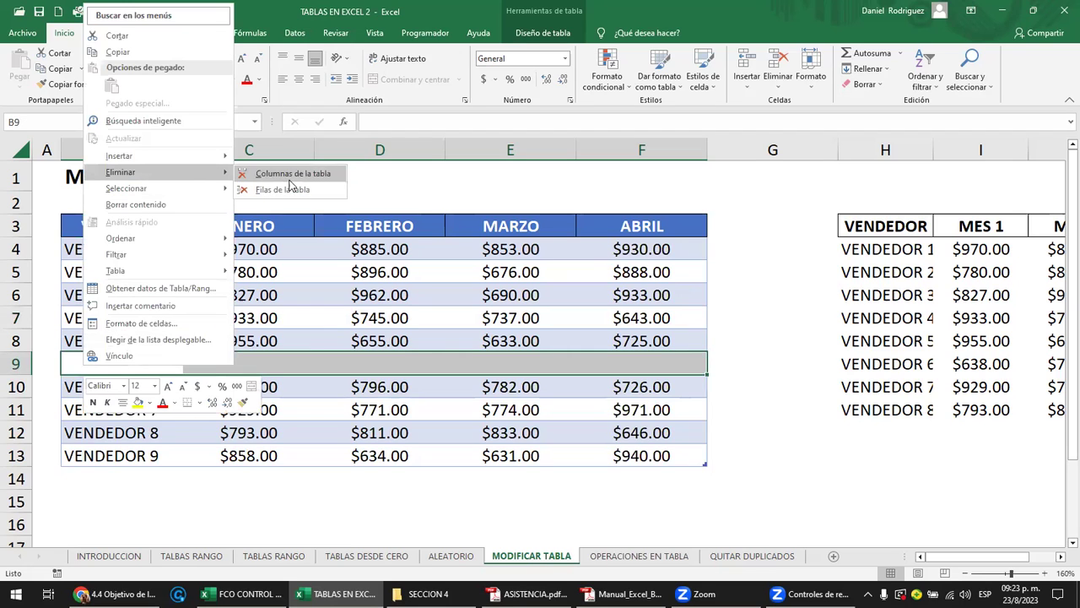
{"action": "left_click", "coordinate": [301, 192]}
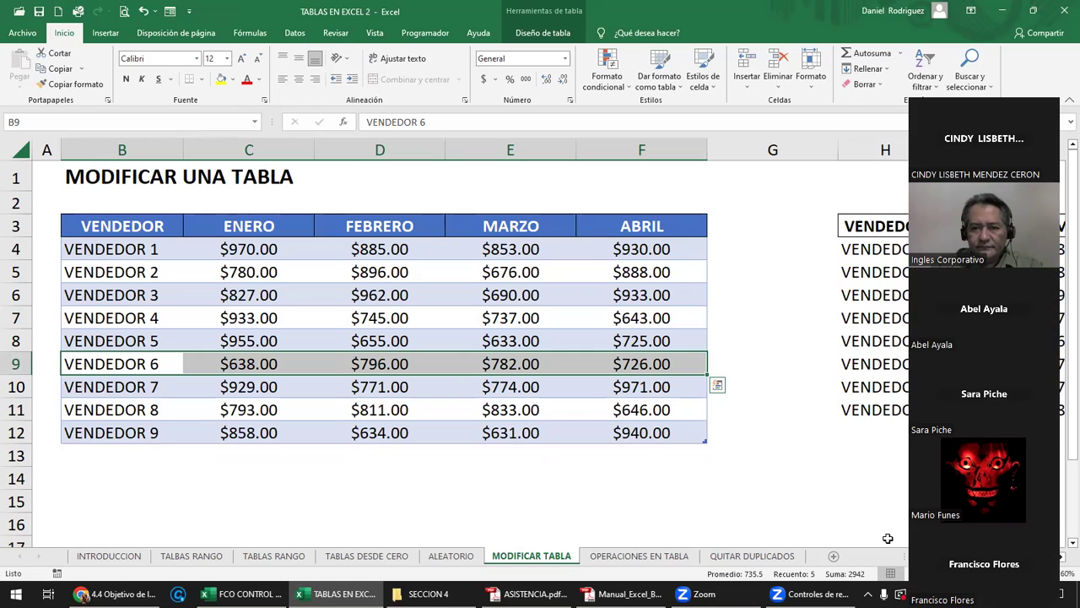
{"action": "left_click", "coordinate": [772, 243]}
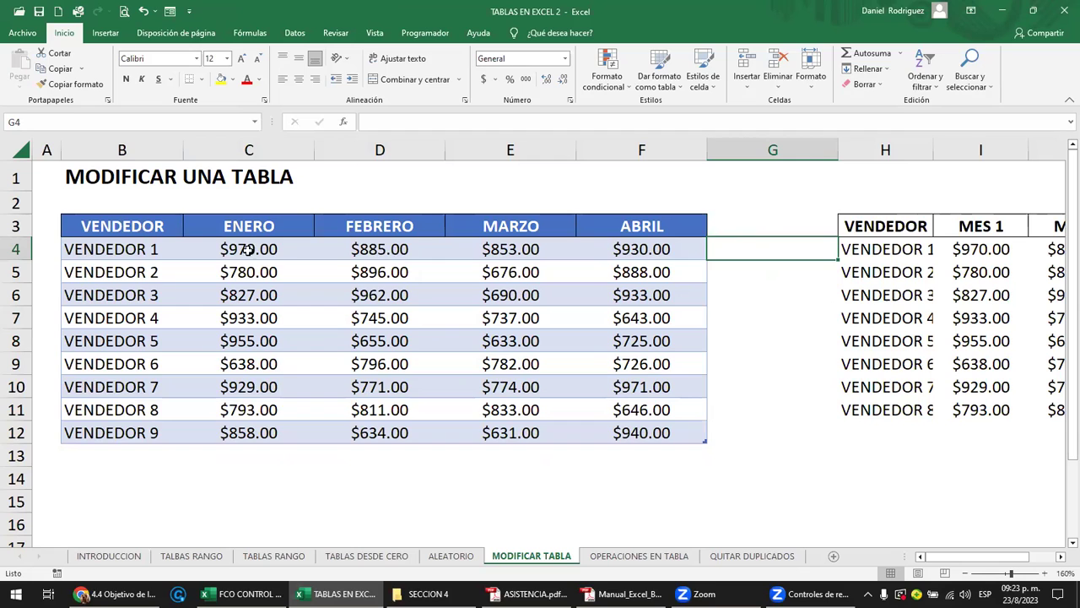
- Clear everything from the side vendor list range H2:L13 using Borrar todo
{"action": "left_click_drag", "start_coordinate": [118, 221], "coordinate": [510, 221]}
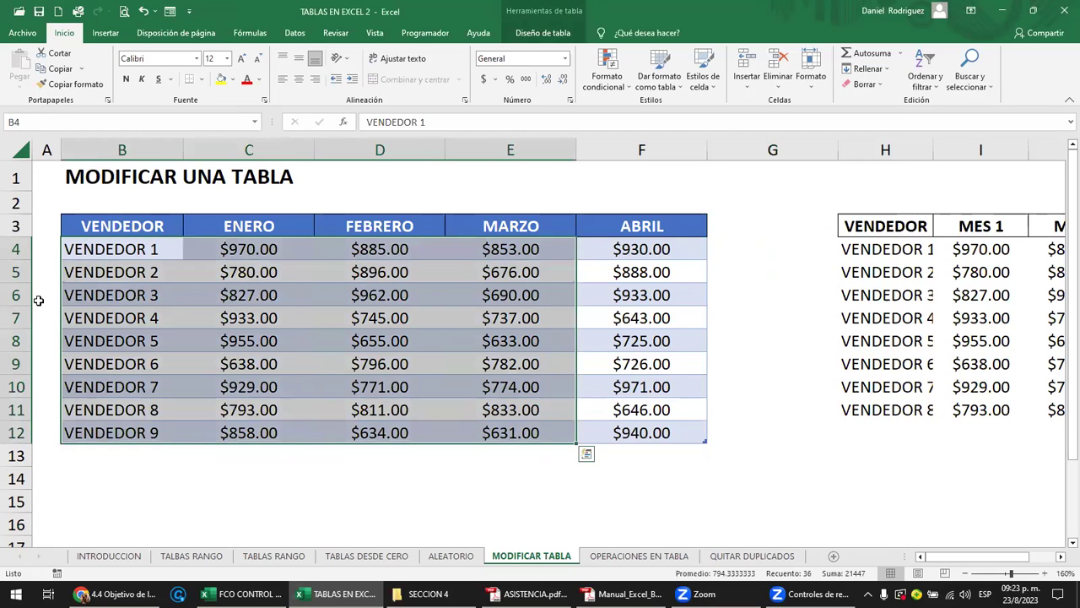
{"action": "left_click", "coordinate": [15, 294]}
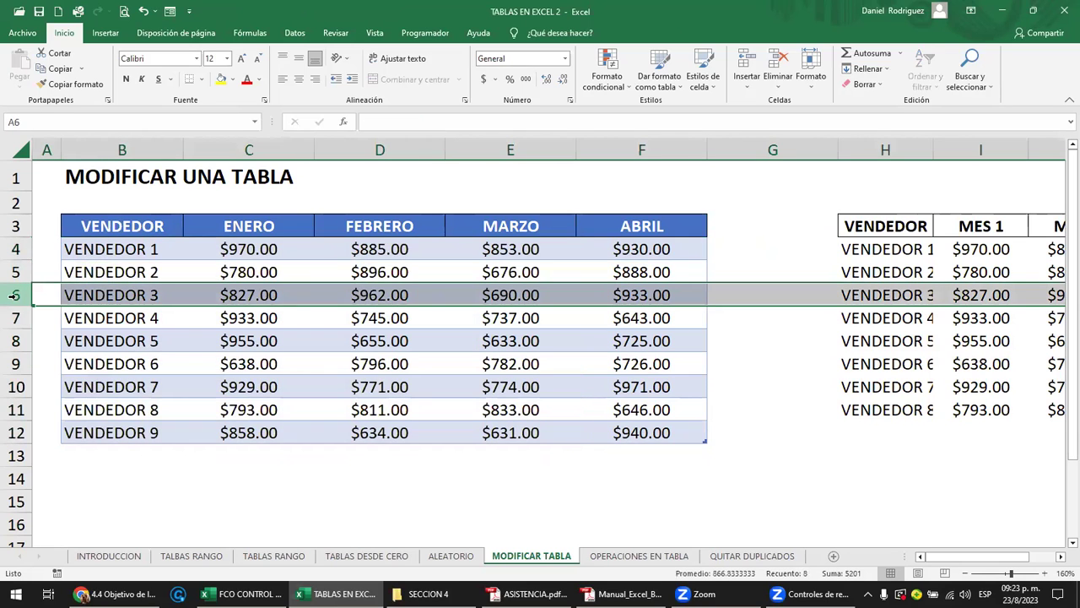
{"action": "left_click", "coordinate": [7, 341]}
{"action": "left_click", "coordinate": [122, 149]}
{"action": "left_click", "coordinate": [248, 149]}
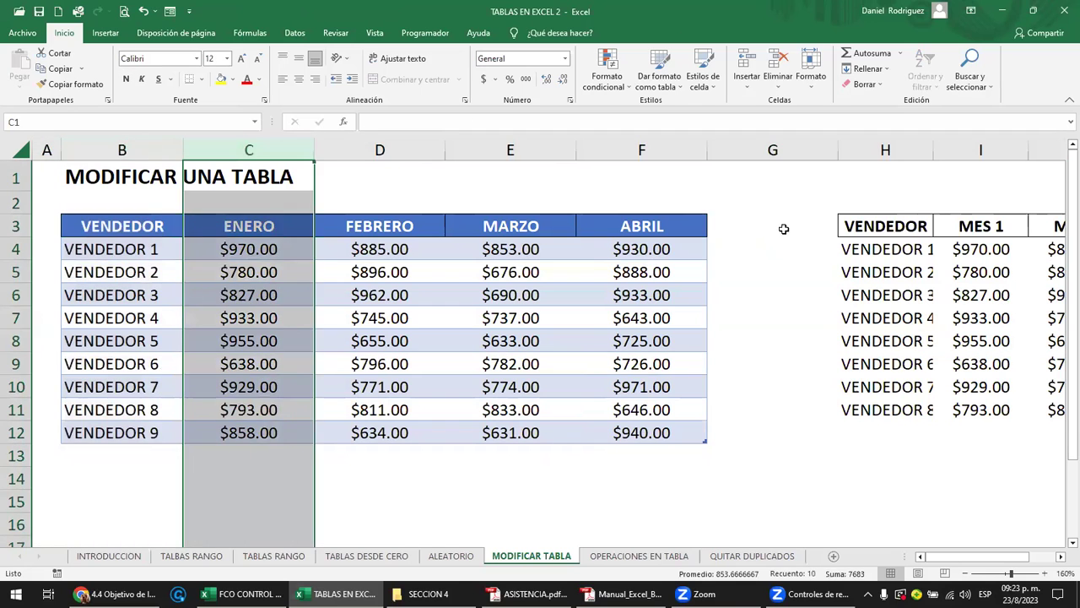
{"action": "left_click", "coordinate": [793, 226]}
{"action": "mouse_move", "coordinate": [884, 203]}
{"action": "left_mouse_down"}
{"action": "mouse_move", "coordinate": [959, 401]}
{"action": "mouse_move", "coordinate": [1042, 446]}
{"action": "left_mouse_up"}
{"action": "left_click", "coordinate": [880, 84]}
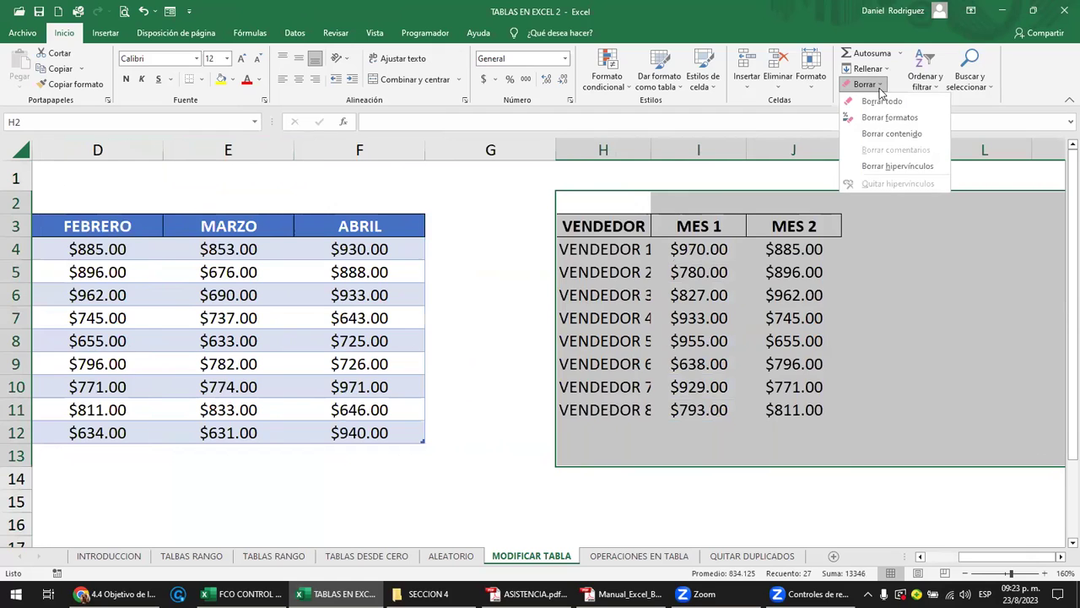
{"action": "left_click", "coordinate": [882, 104]}
- Move the selection to an empty cell beside the VENTAS table
{"action": "left_click", "coordinate": [489, 249]}
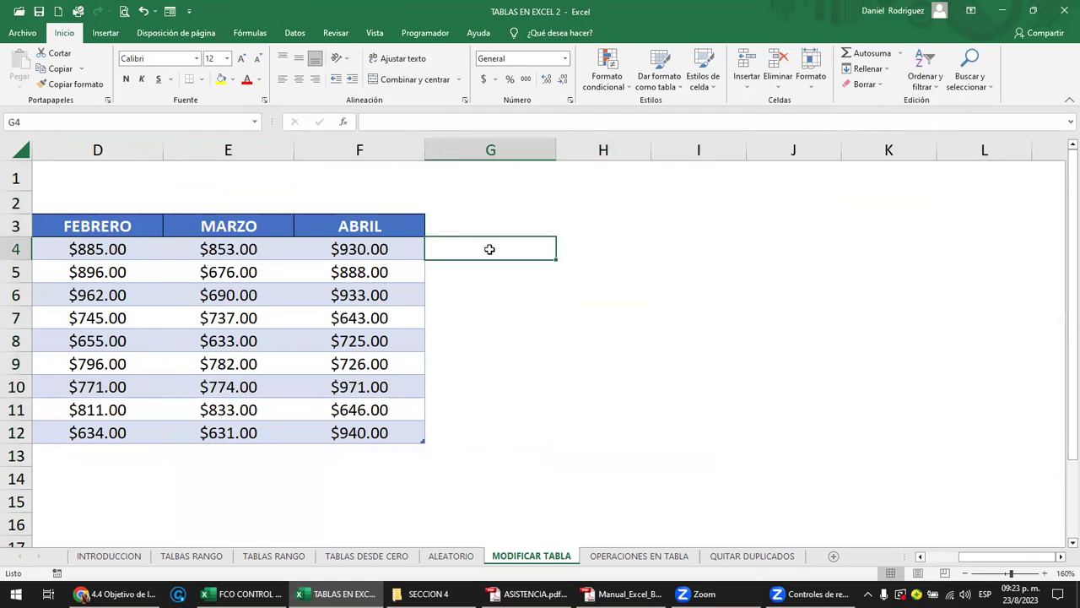
{"action": "key", "text": "Left"}
{"action": "key", "text": "Home"}
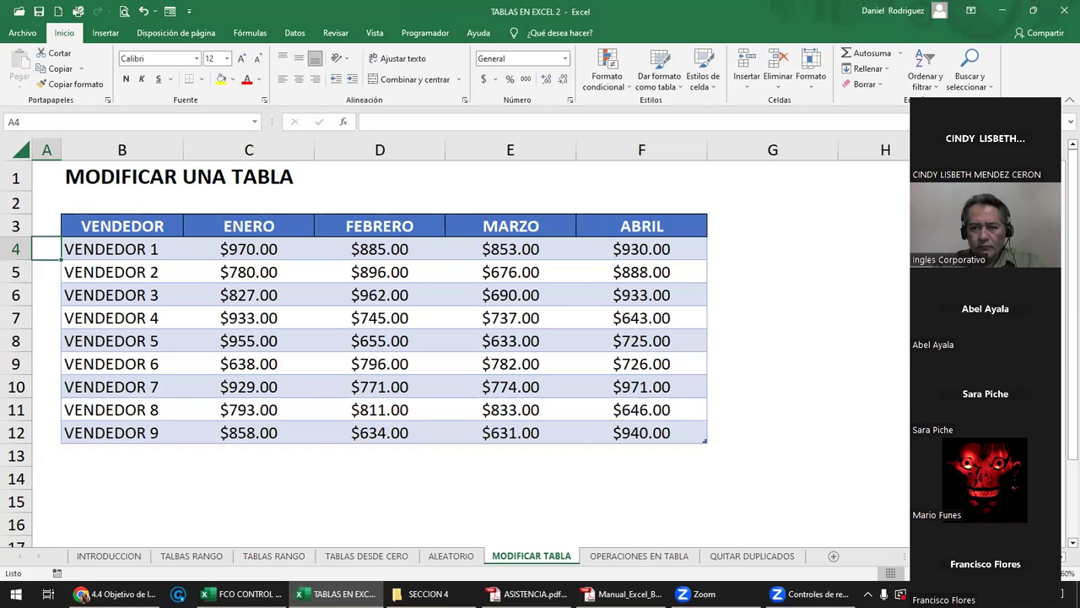
{"action": "left_click", "coordinate": [902, 254]}
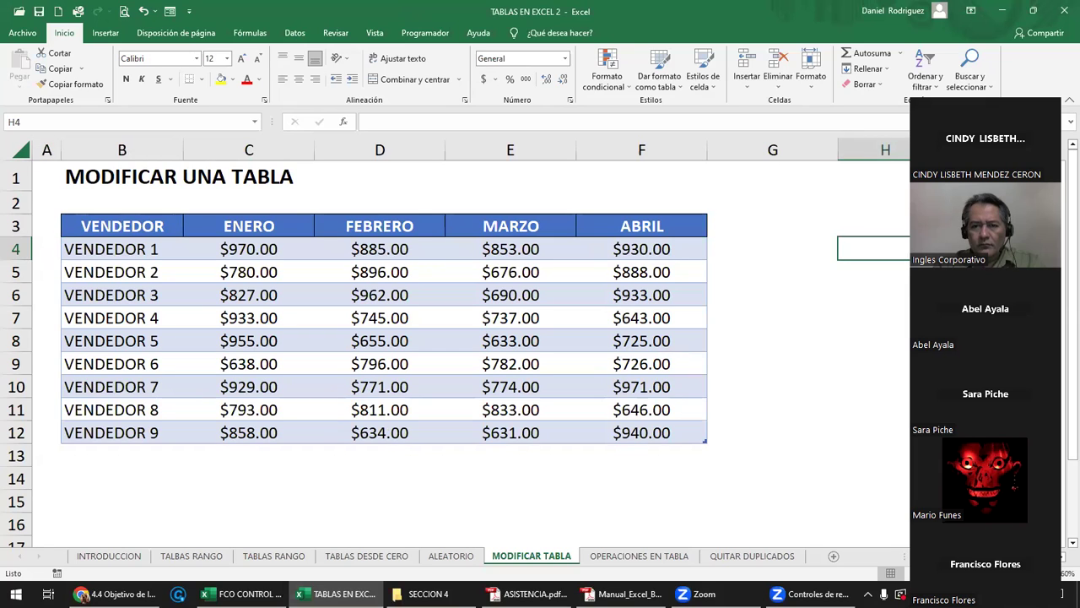
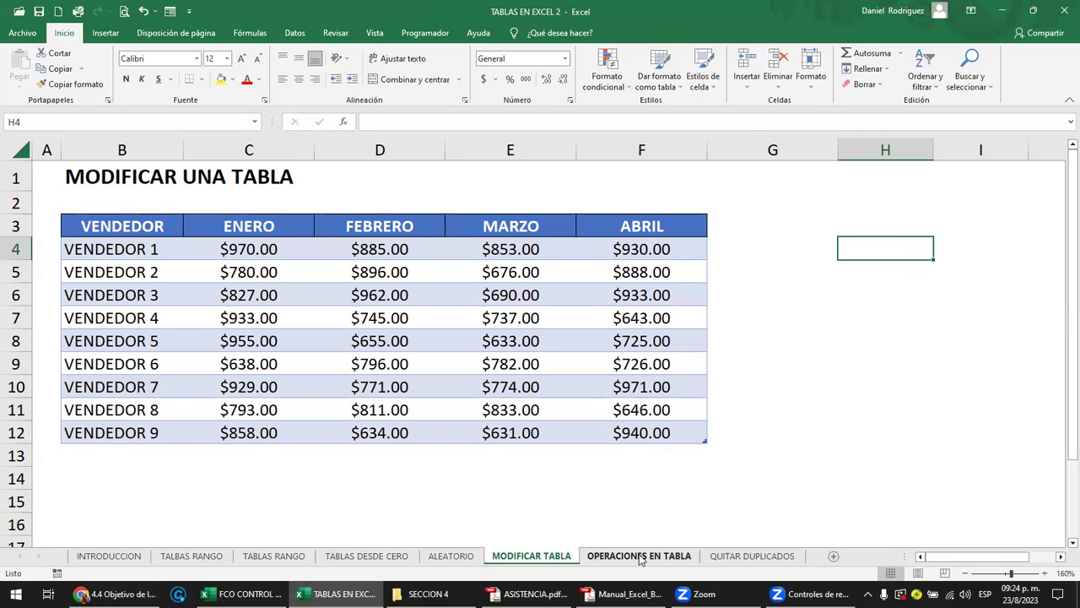
- Copy the VENDEDOR, MES 1 and MES 2 block for sellers 1–3 (A5:C8) to K5
{"action": "left_click", "coordinate": [641, 557]}
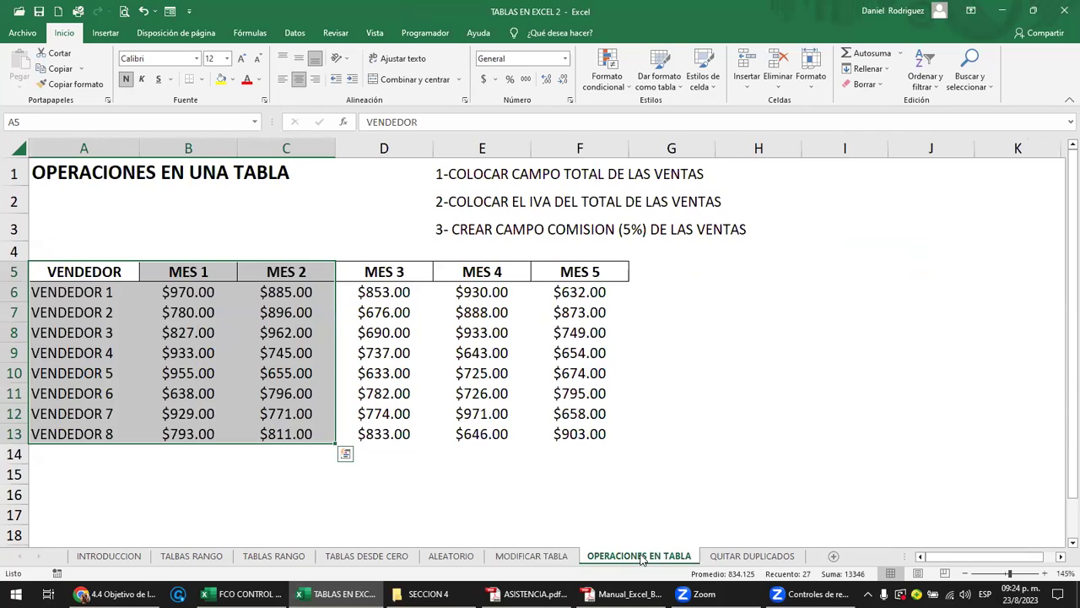
{"action": "left_click", "coordinate": [418, 310]}
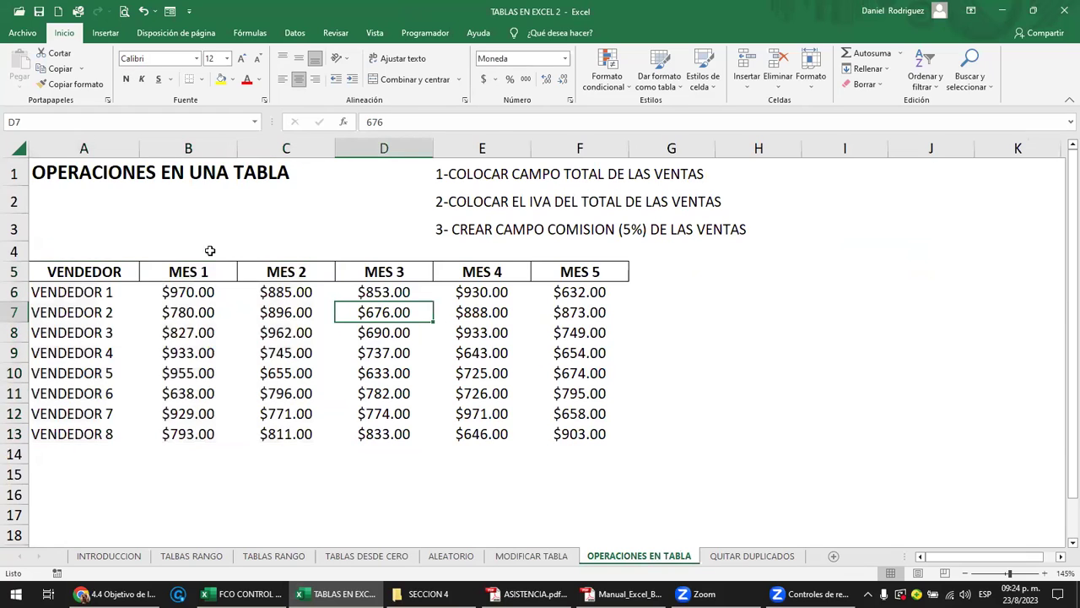
{"action": "left_click", "coordinate": [59, 172]}
{"action": "left_click_drag", "start_coordinate": [67, 272], "coordinate": [561, 433]}
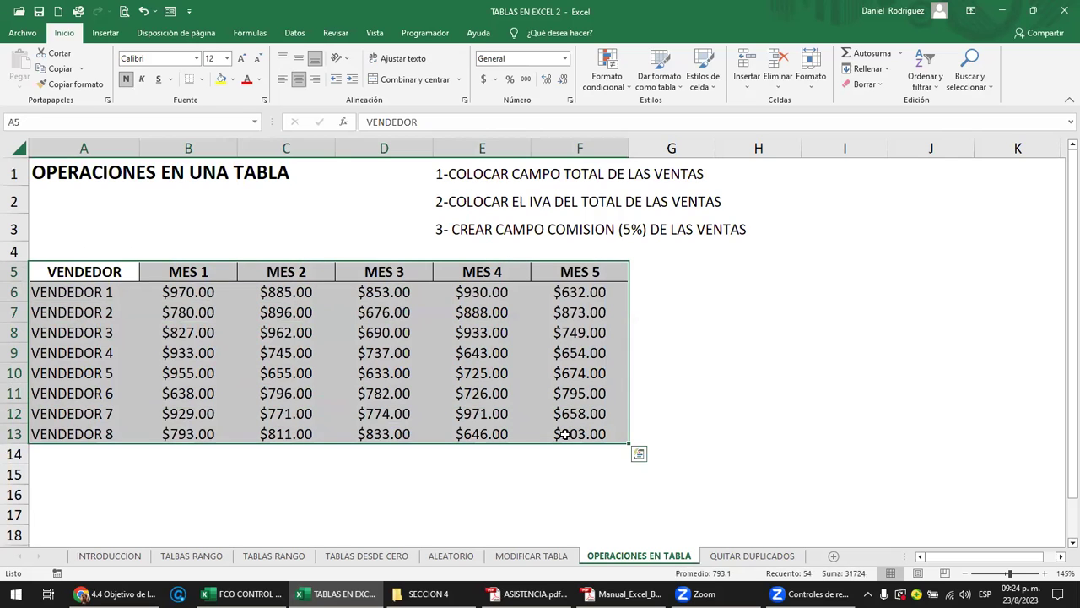
{"action": "left_click_drag", "start_coordinate": [98, 271], "coordinate": [258, 332]}
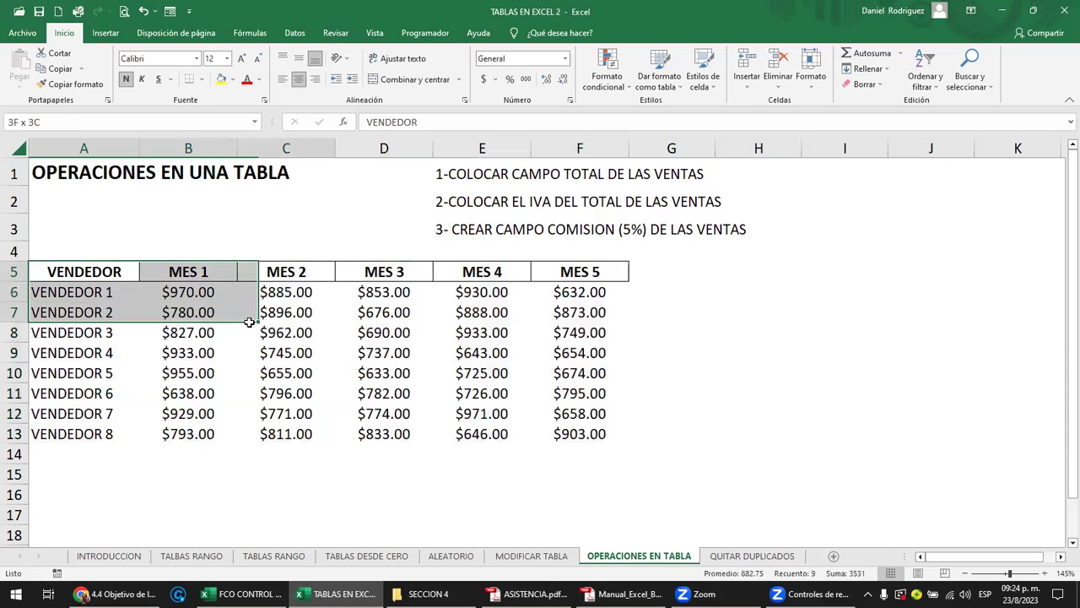
{"action": "key", "text": "ctrl+c"}
{"action": "key", "text": "Right"}
{"action": "key", "text": "Right"}
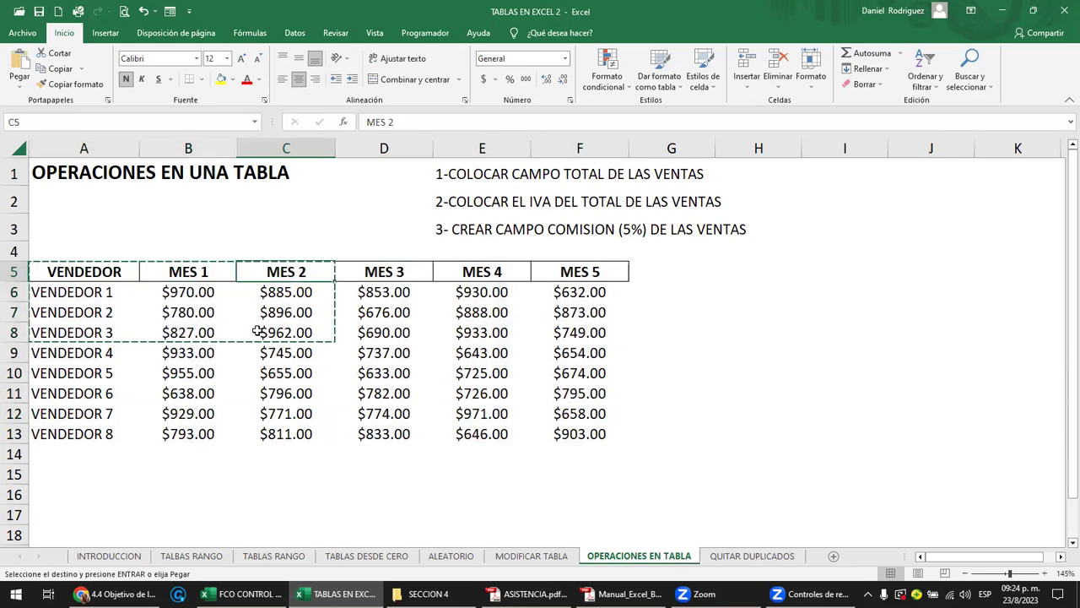
{"action": "key", "text": "Right"}
{"action": "key", "text": "Right"}
{"action": "key", "text": "Right"}
{"action": "key", "text": "Right"}
{"action": "key", "text": "Right"}
{"action": "key", "text": "Right"}
{"action": "key", "text": "Right"}
{"action": "key", "text": "Right"}
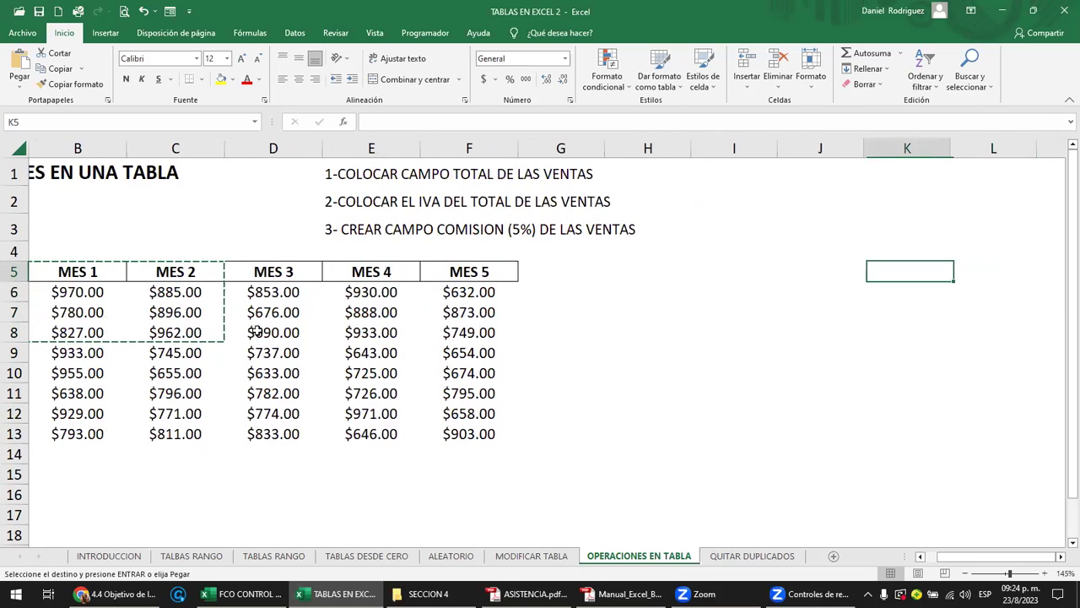
{"action": "key", "text": "ctrl+v"}
{"action": "key", "text": "Left"}
{"action": "key", "text": "Left"}
{"action": "key", "text": "Left"}
{"action": "key", "text": "Left"}
{"action": "key", "text": "Left"}
{"action": "key", "text": "Left"}
{"action": "key", "text": "Left"}
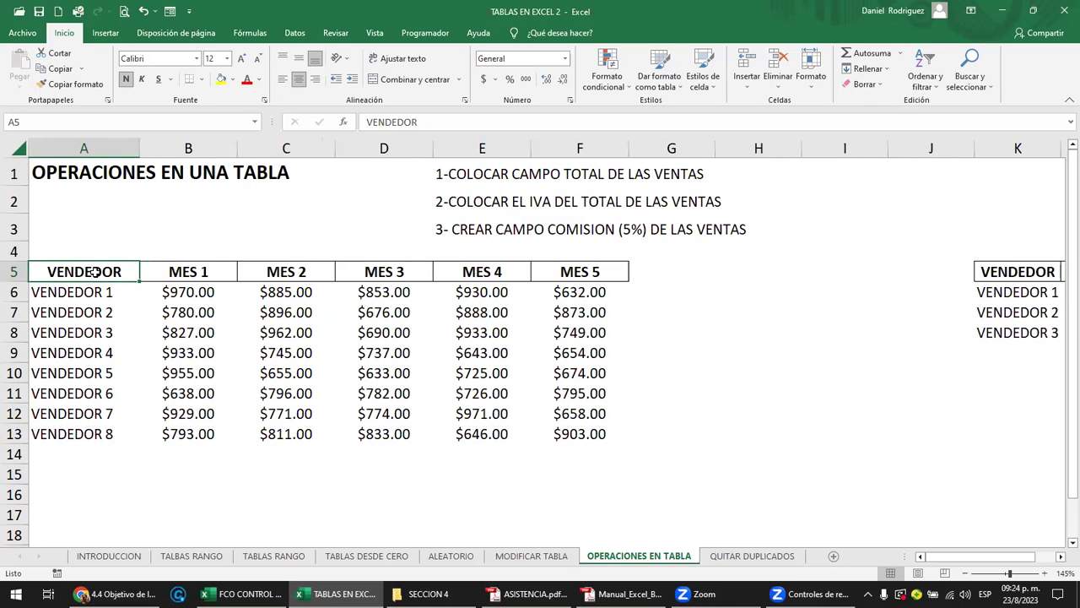
- Convert the sales data range into an Excel table with headers
{"action": "key", "text": "ctrl+t"}
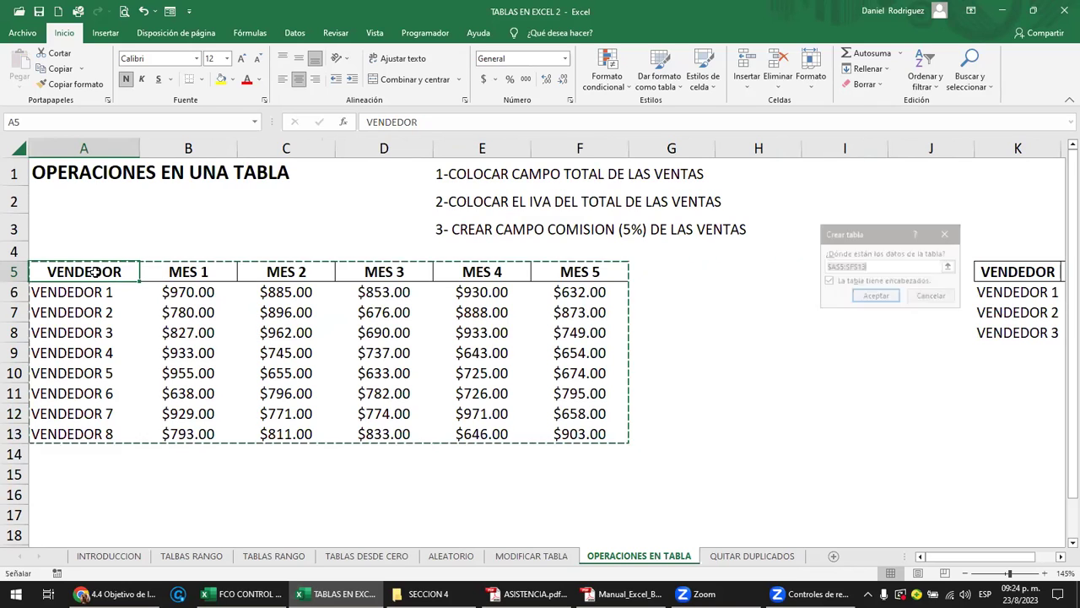
{"action": "key", "text": "Return"}
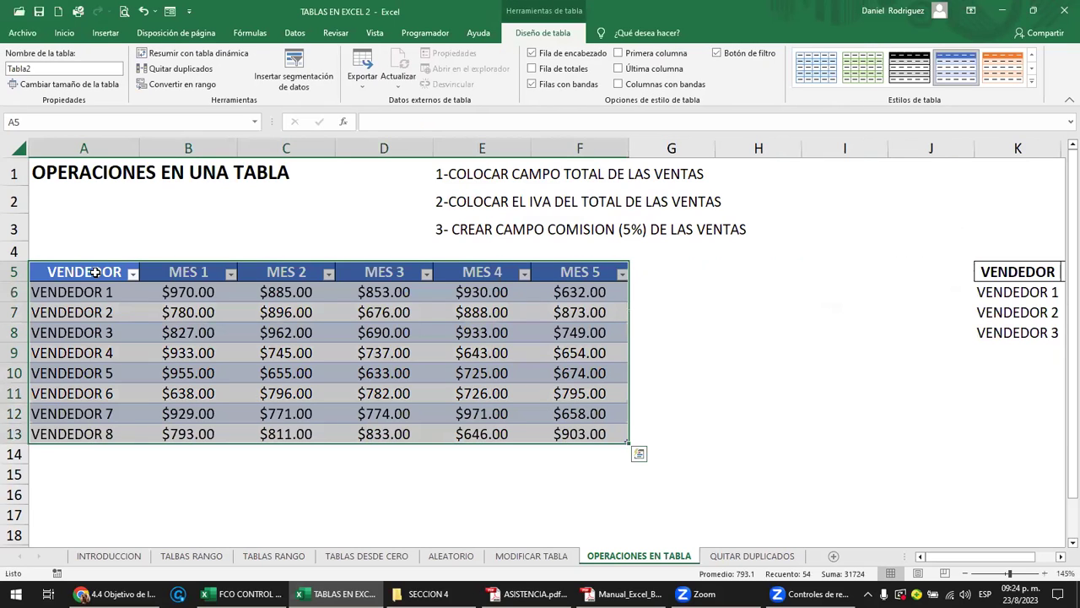
{"action": "left_click", "coordinate": [736, 282]}
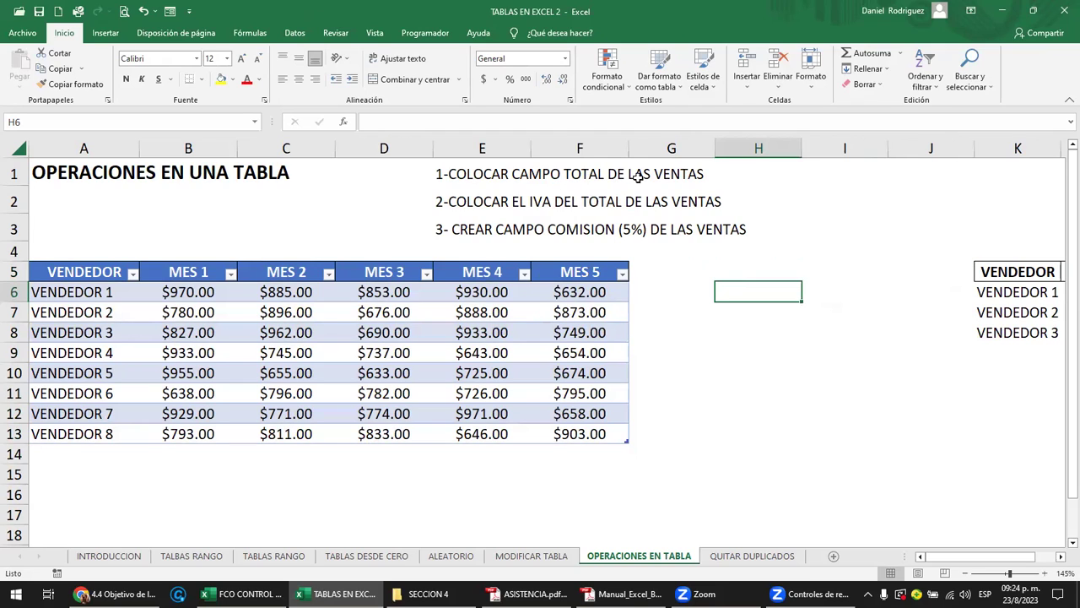
- Rename the month headers ENERO, FEBRERO, MARZO, ABRIL and MAYO by filling from ENERO
{"action": "left_click", "coordinate": [196, 272]}
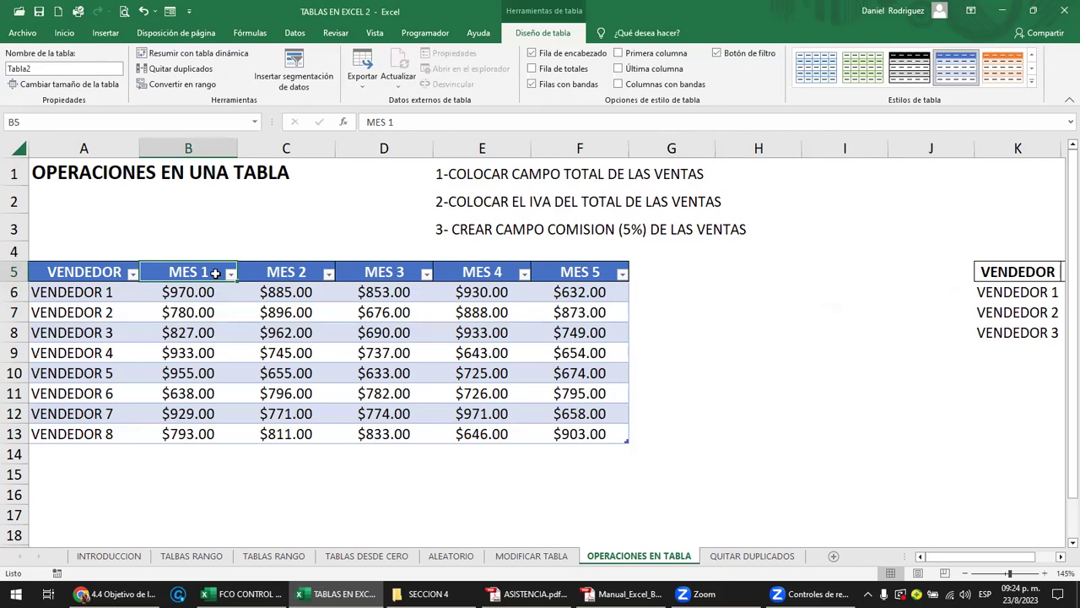
{"action": "type", "text": "ENERO"}
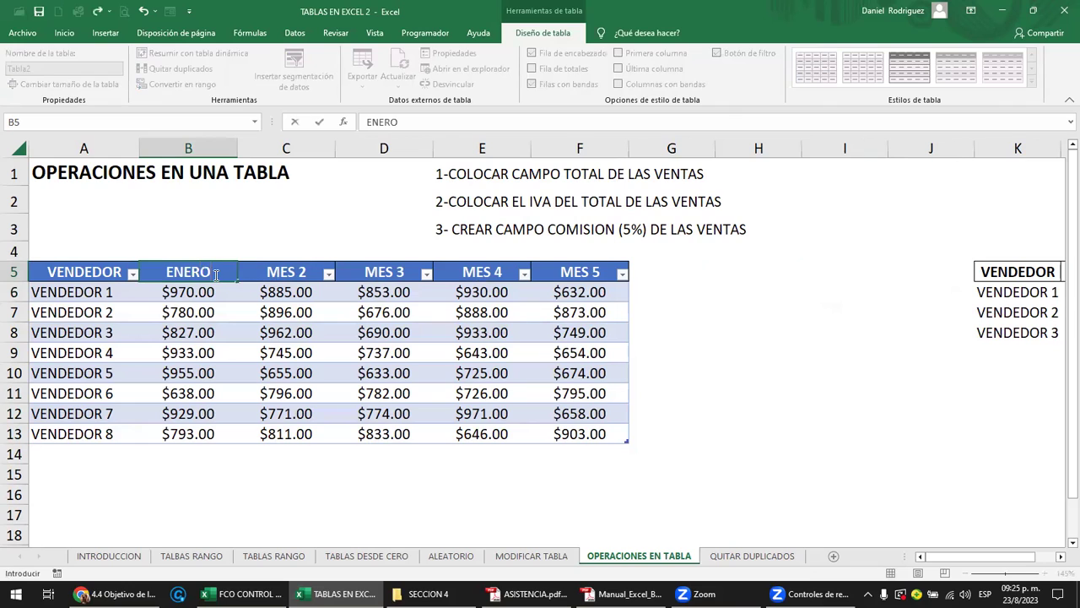
{"action": "key", "text": "Return"}
{"action": "left_click", "coordinate": [214, 275]}
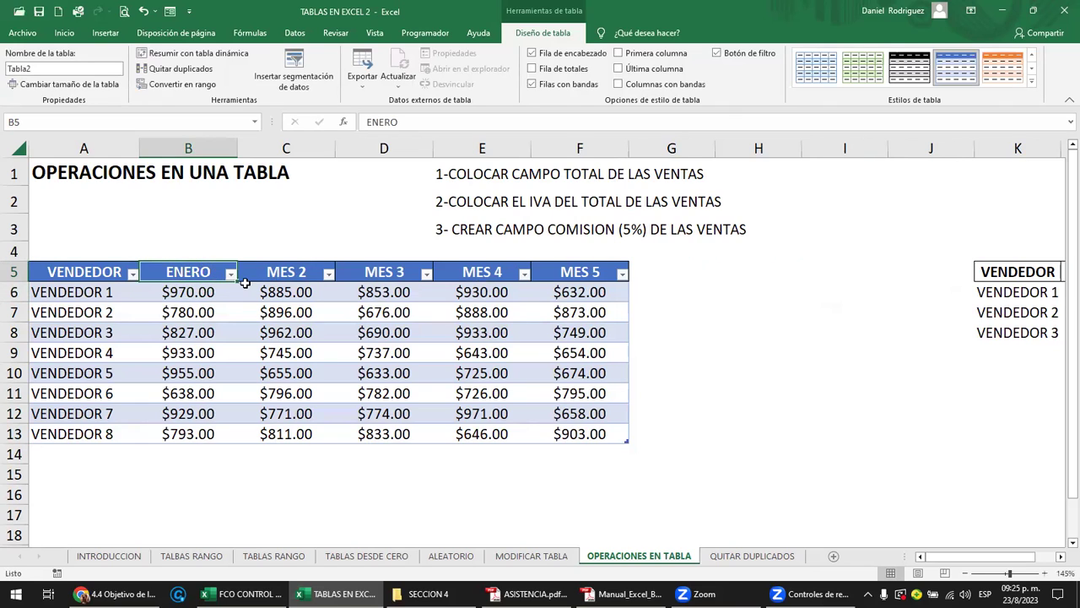
{"action": "left_click_drag", "start_coordinate": [238, 282], "coordinate": [599, 279]}
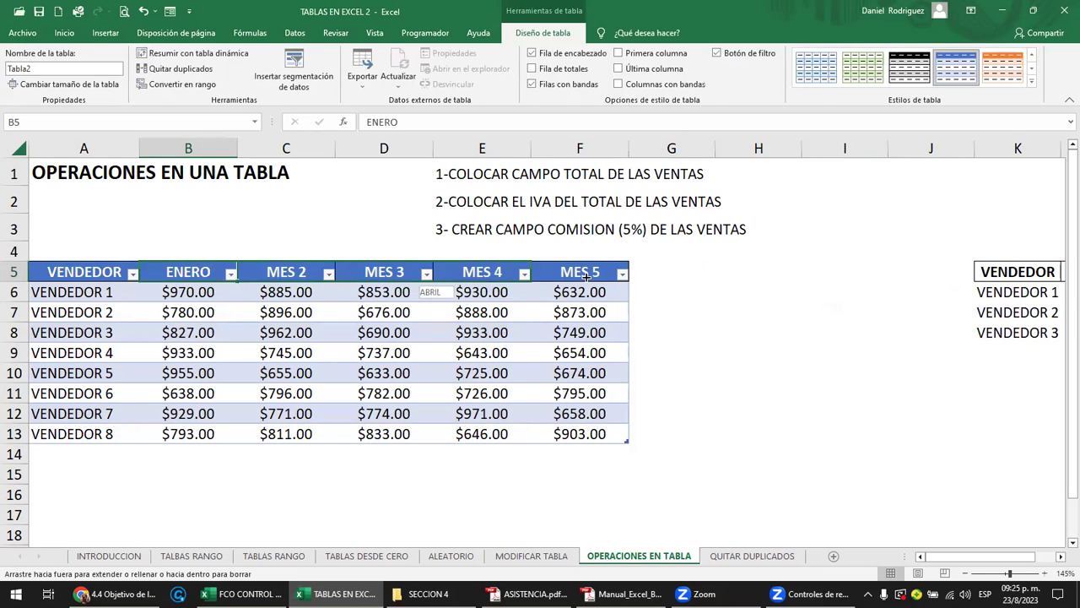
{"action": "left_click", "coordinate": [662, 281]}
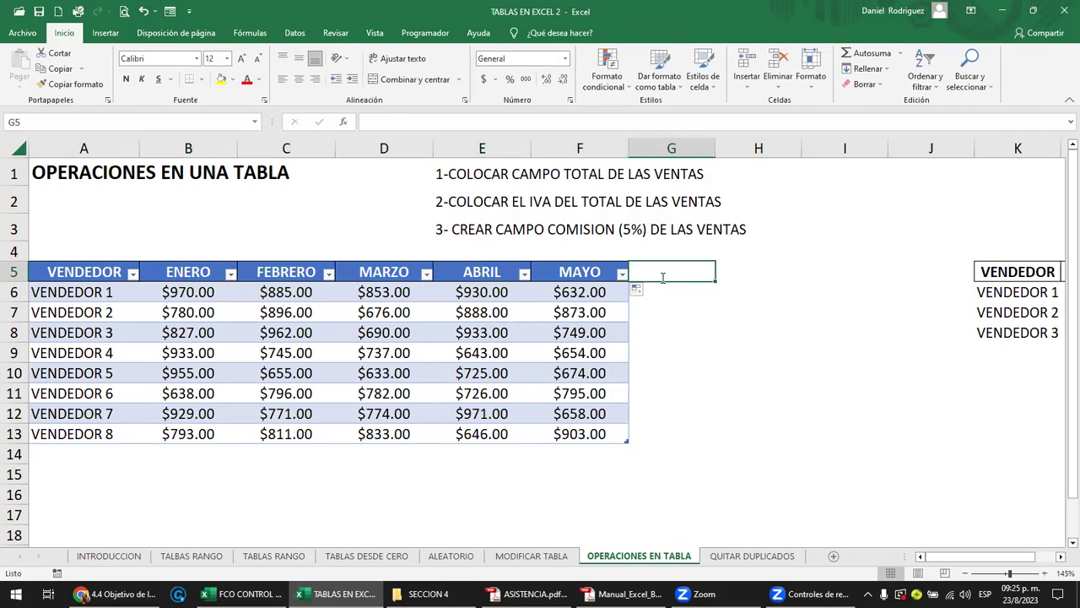
- Enter TOTALV in G5 so the table expands with an empty TOTALV column for G6:G13
{"action": "type", "text": "TOTALV"}
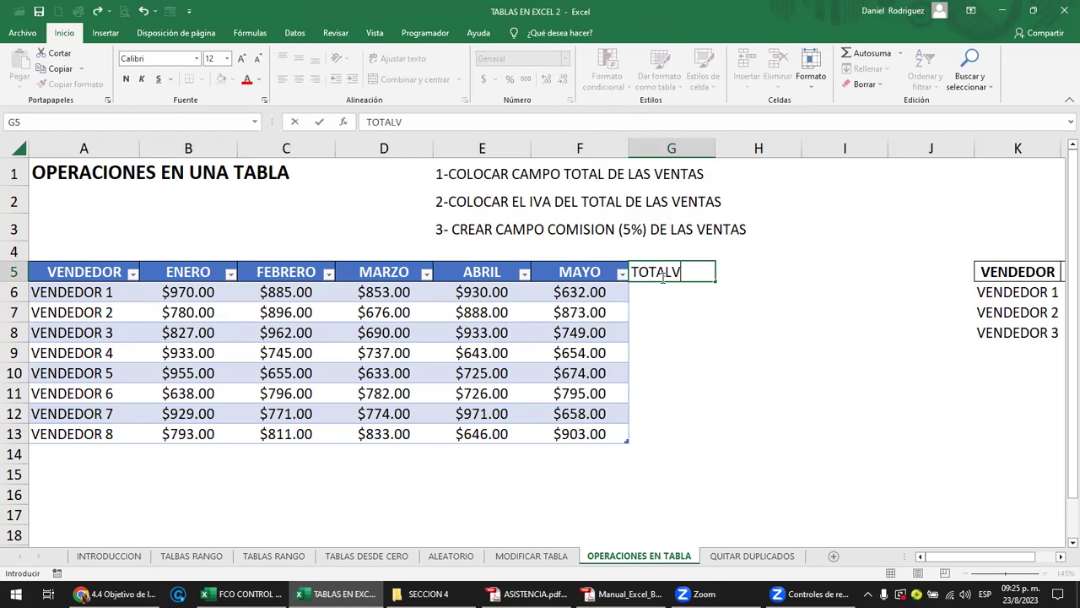
{"action": "key", "text": "Return"}
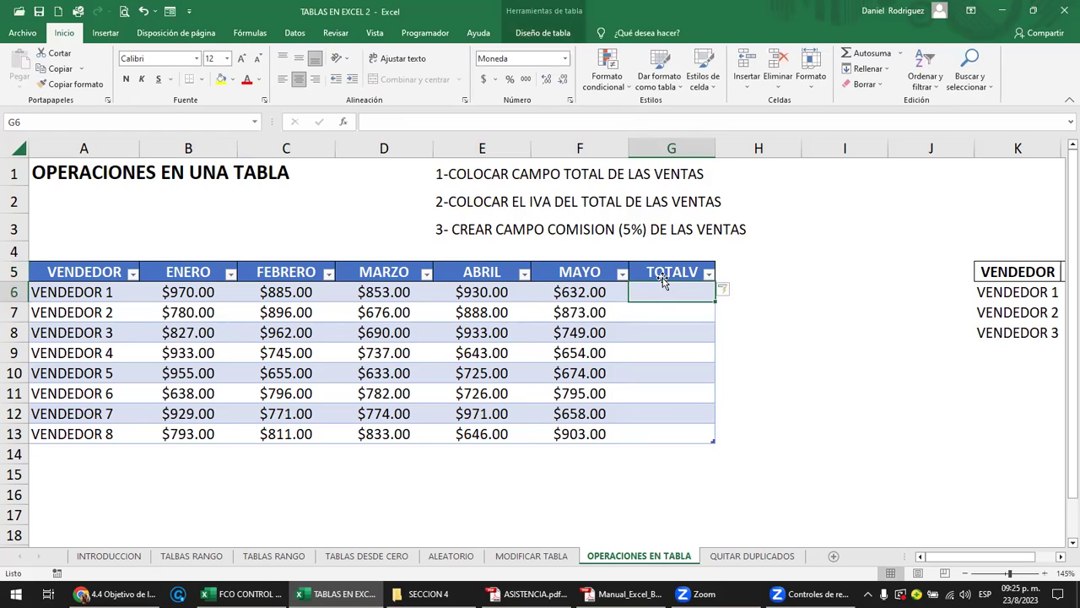
{"action": "left_click_drag", "start_coordinate": [665, 291], "coordinate": [674, 433]}
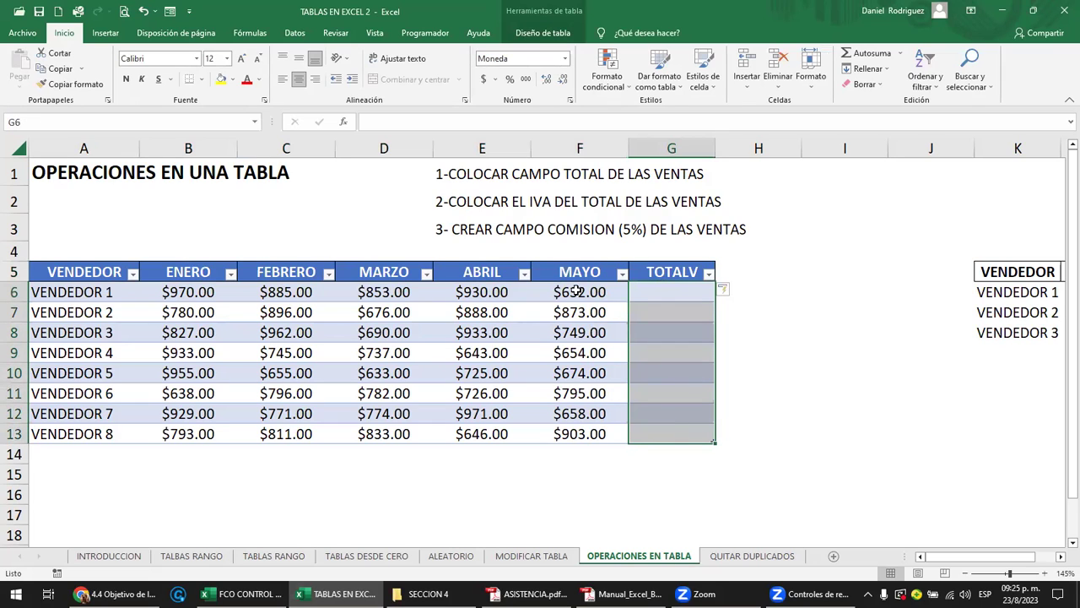
{"action": "left_click", "coordinate": [664, 293]}
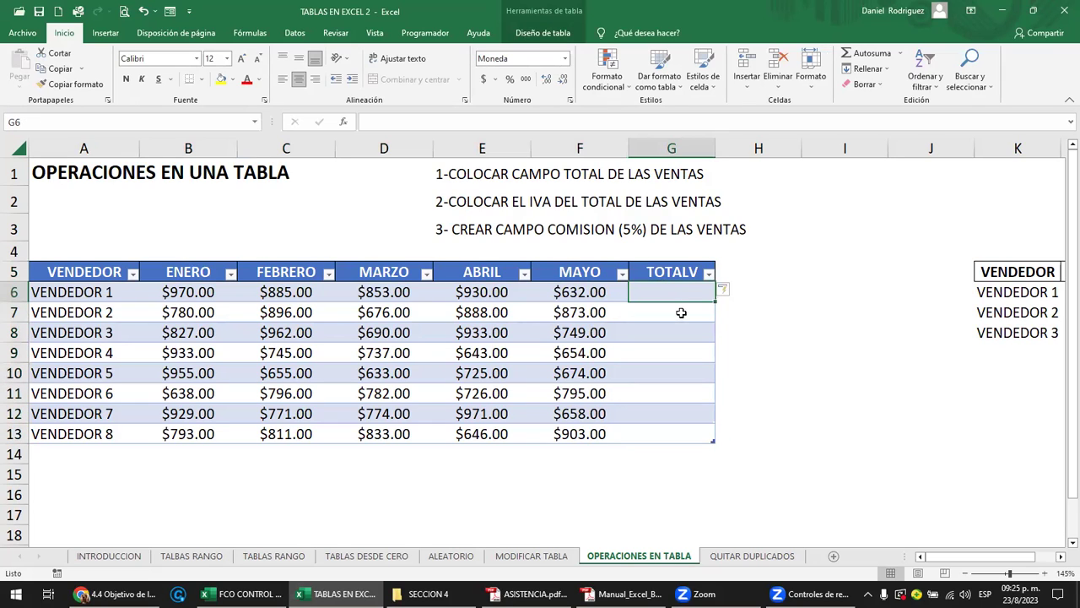
{"action": "scroll", "coordinate": [695, 338], "scroll_direction": "up", "scroll_amount": 2}
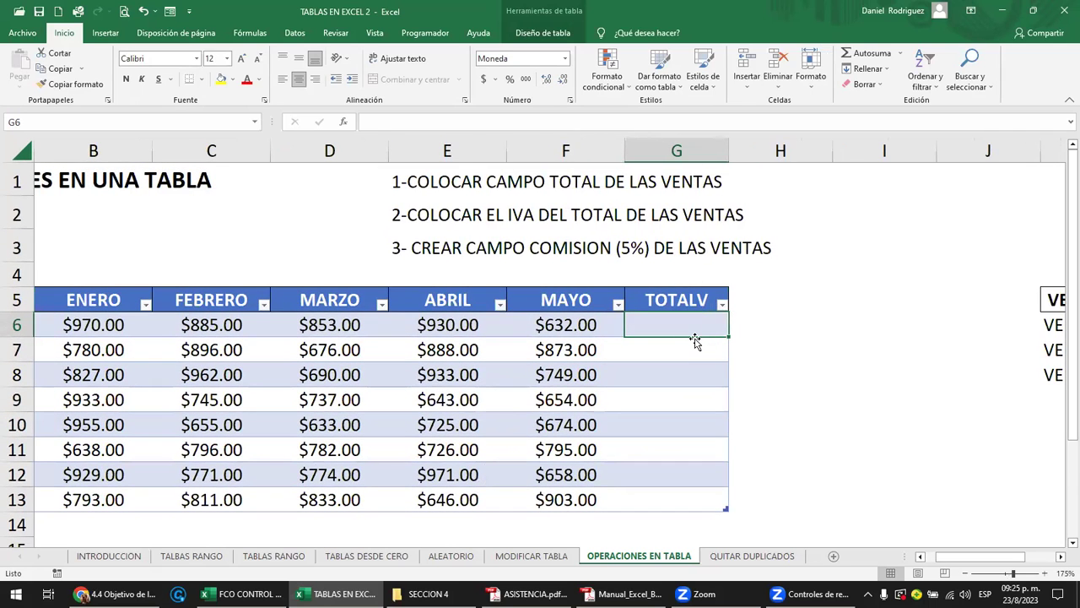
{"action": "key", "text": "Left"}
{"action": "key", "text": "Left"}
{"action": "key", "text": "Left"}
{"action": "key", "text": "Left"}
{"action": "key", "text": "Right"}
{"action": "key", "text": "Right"}
{"action": "key", "text": "Right"}
{"action": "key", "text": "Right"}
{"action": "key", "text": "Right"}
{"action": "key", "text": "Right"}
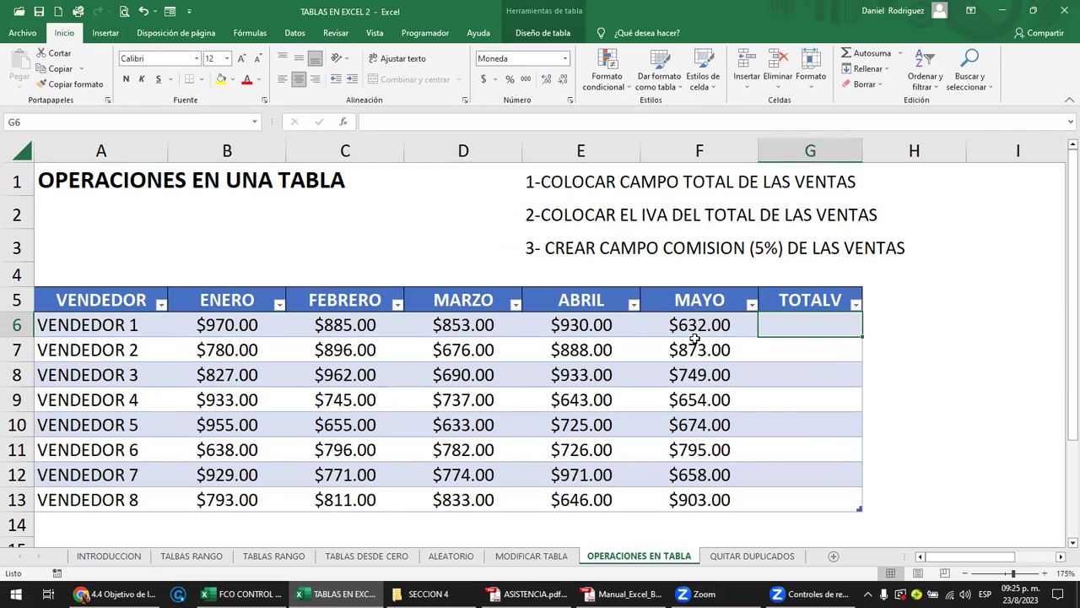
- Select the copied block K5:M8 and widen column K to fit the seller names
{"action": "left_click", "coordinate": [826, 299]}
{"action": "key", "text": "Right"}
{"action": "key", "text": "Right"}
{"action": "key", "text": "Right"}
{"action": "key", "text": "Right"}
{"action": "key", "text": "Right"}
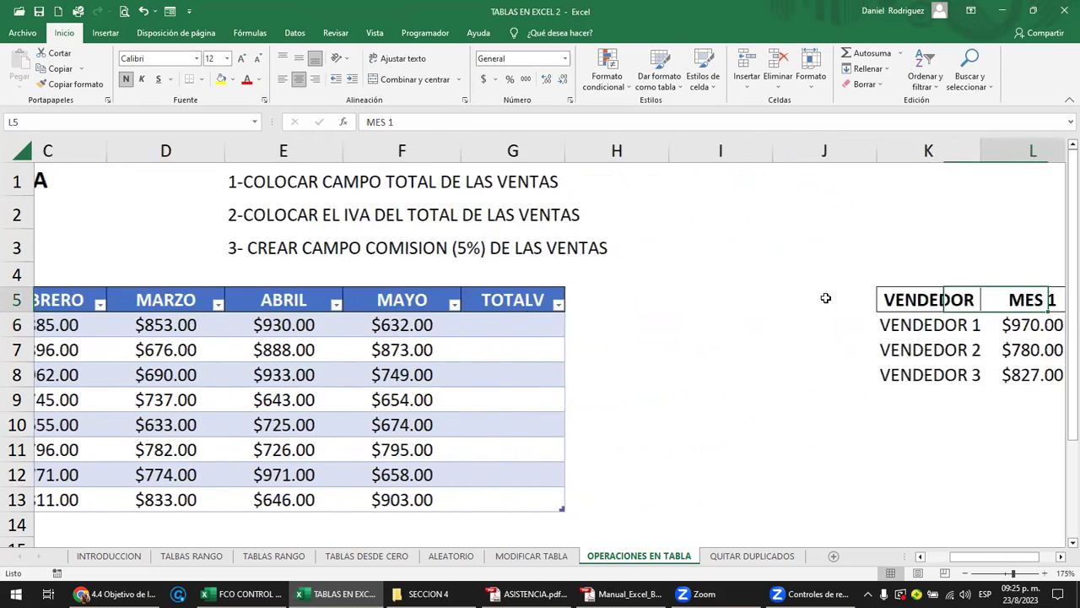
{"action": "key", "text": "Right"}
{"action": "key", "text": "Right"}
{"action": "key", "text": "Left"}
{"action": "key", "text": "Left"}
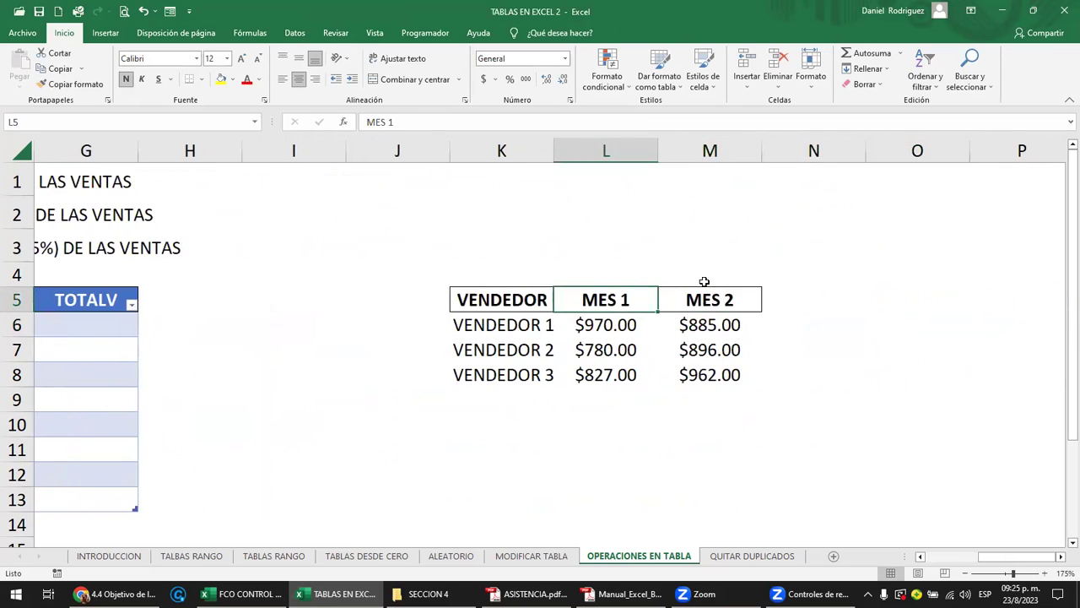
{"action": "key", "text": "Left"}
{"action": "left_click_drag", "start_coordinate": [576, 301], "coordinate": [719, 371]}
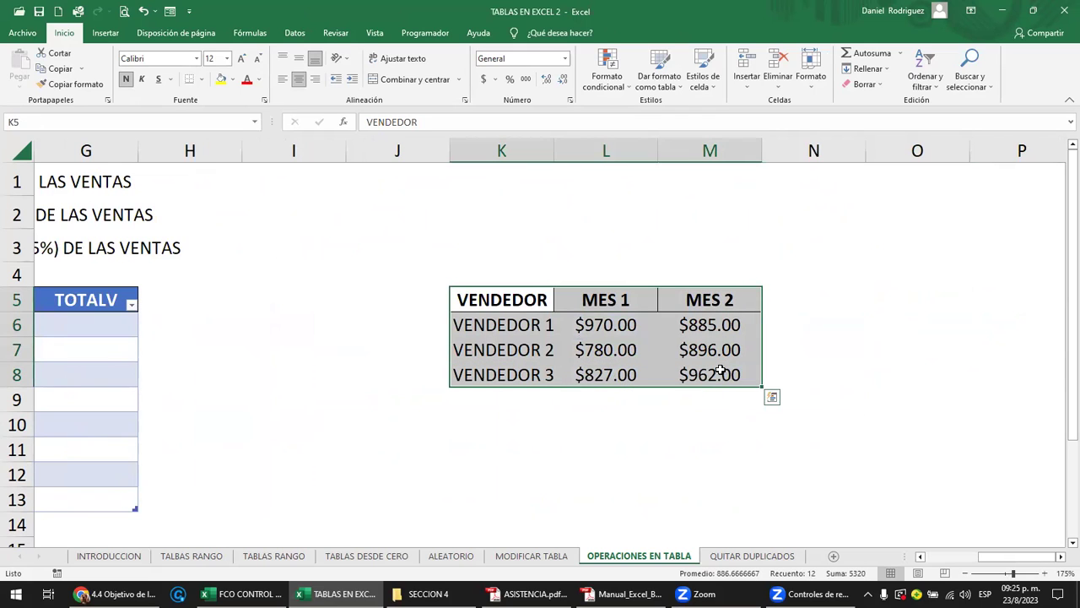
{"action": "left_click_drag", "start_coordinate": [554, 152], "coordinate": [565, 152]}
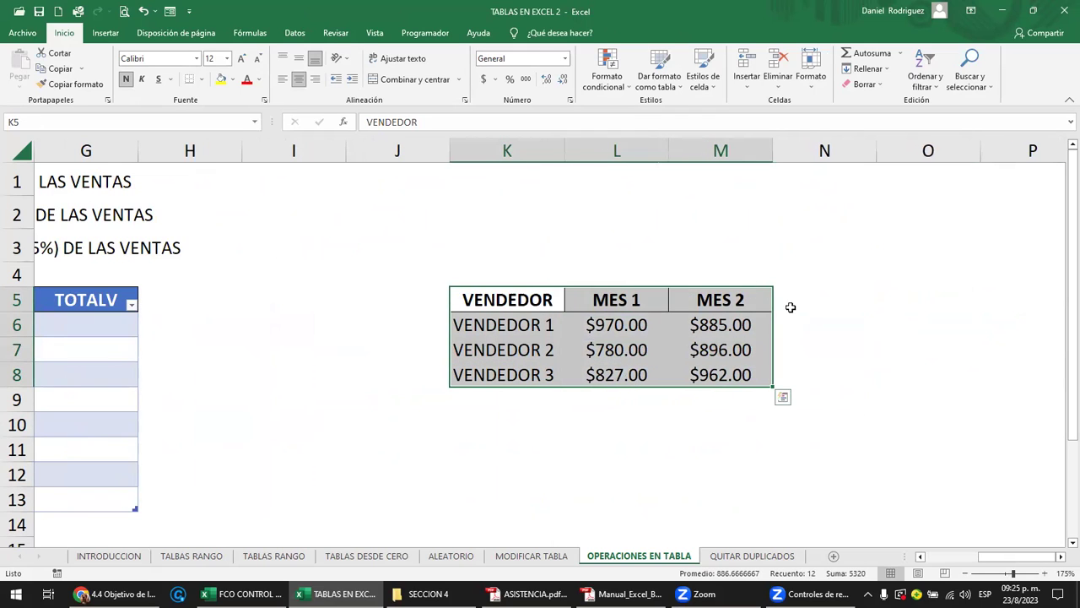
- Add a TOTALV header in N5 beside the copied block
{"action": "left_click", "coordinate": [794, 304]}
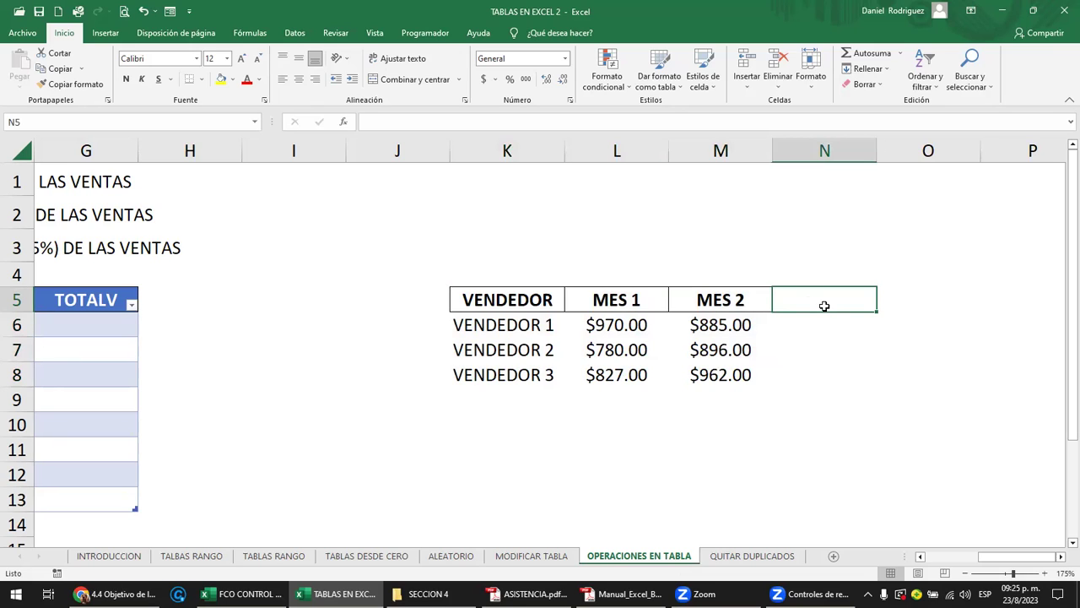
{"action": "type", "text": "TOTALV"}
{"action": "key", "text": "Return"}
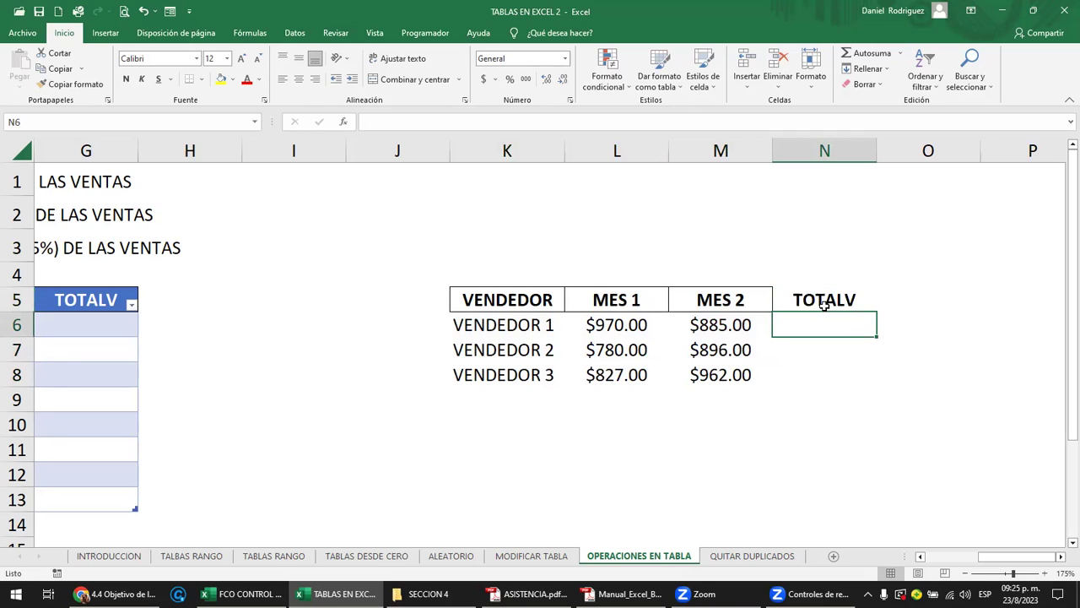
{"action": "left_click", "coordinate": [835, 306]}
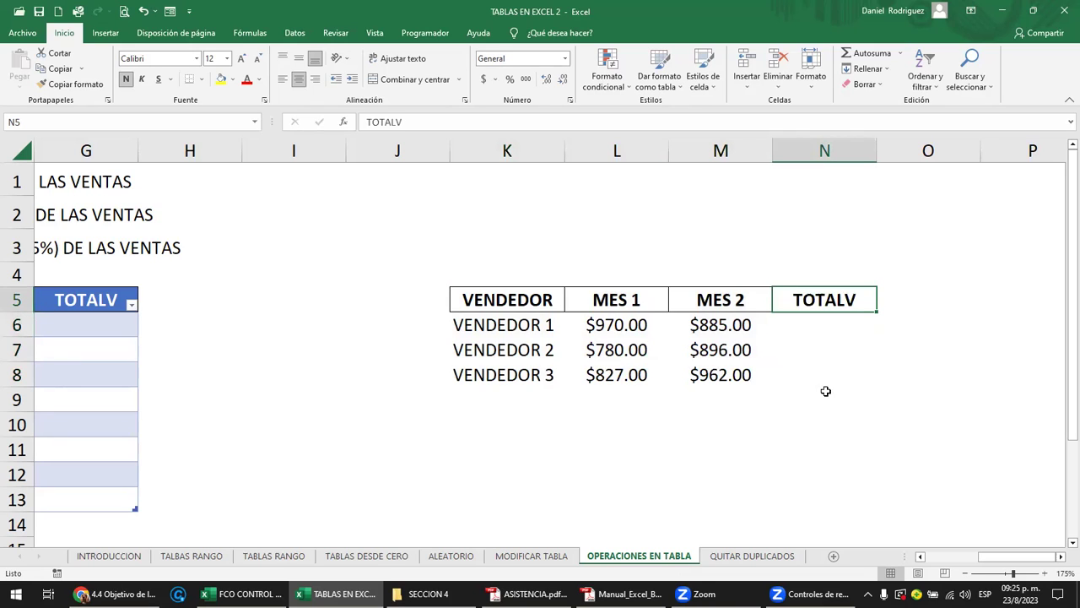
- Rename the copied block's month headers to ENERO and FEBRERO
{"action": "left_click", "coordinate": [614, 293]}
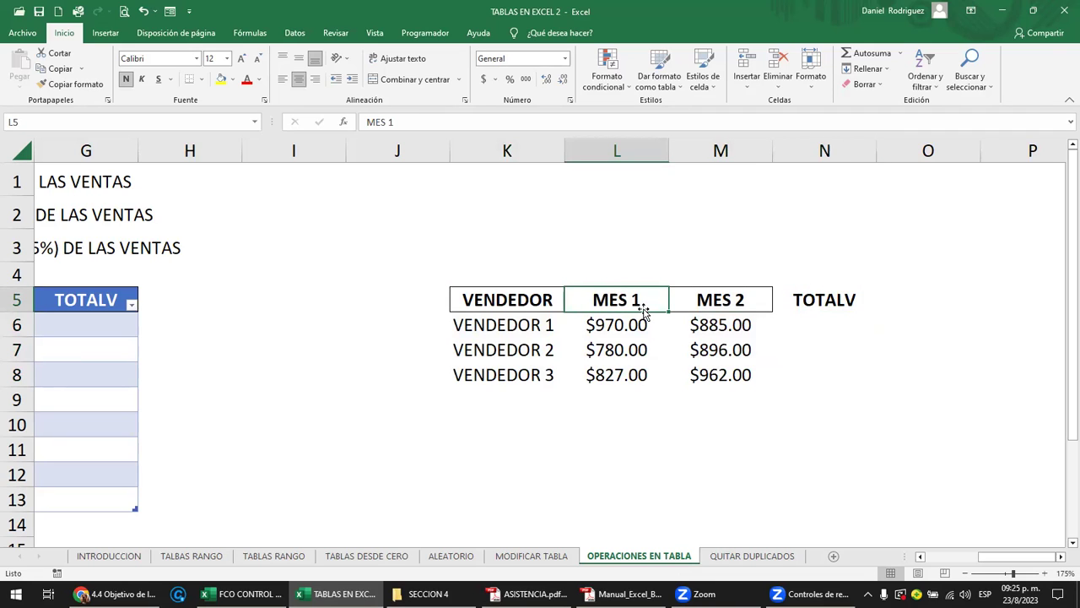
{"action": "type", "text": "ENERO"}
{"action": "key", "text": "Return"}
{"action": "left_click", "coordinate": [643, 310]}
{"action": "left_click_drag", "start_coordinate": [668, 312], "coordinate": [735, 312]}
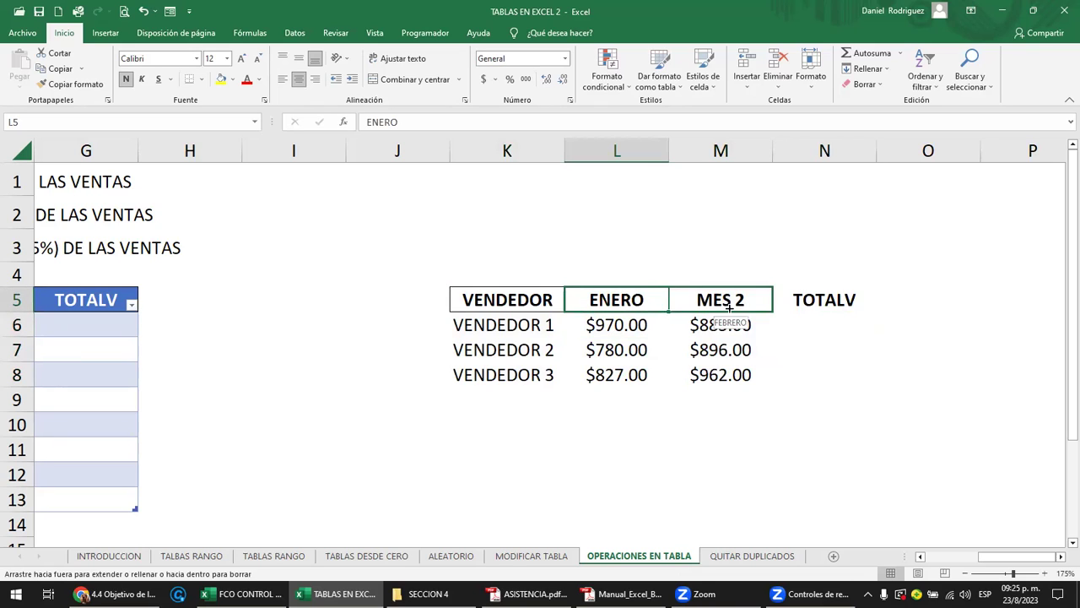
- Copy the FEBRERO heading's format onto the TOTALV heading in N5
{"action": "left_click", "coordinate": [817, 301]}
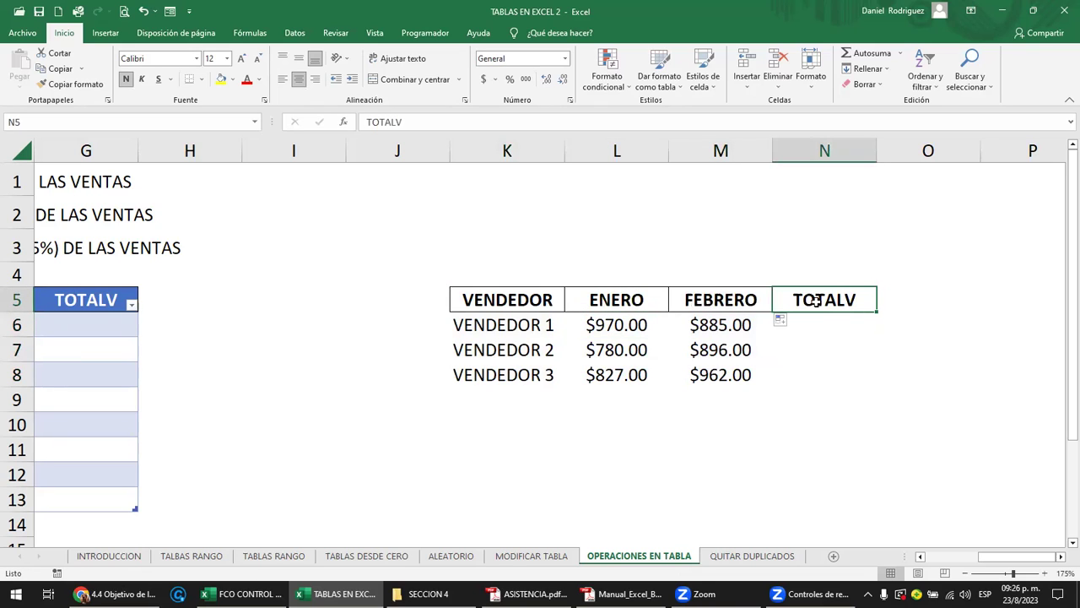
{"action": "left_click", "coordinate": [734, 302]}
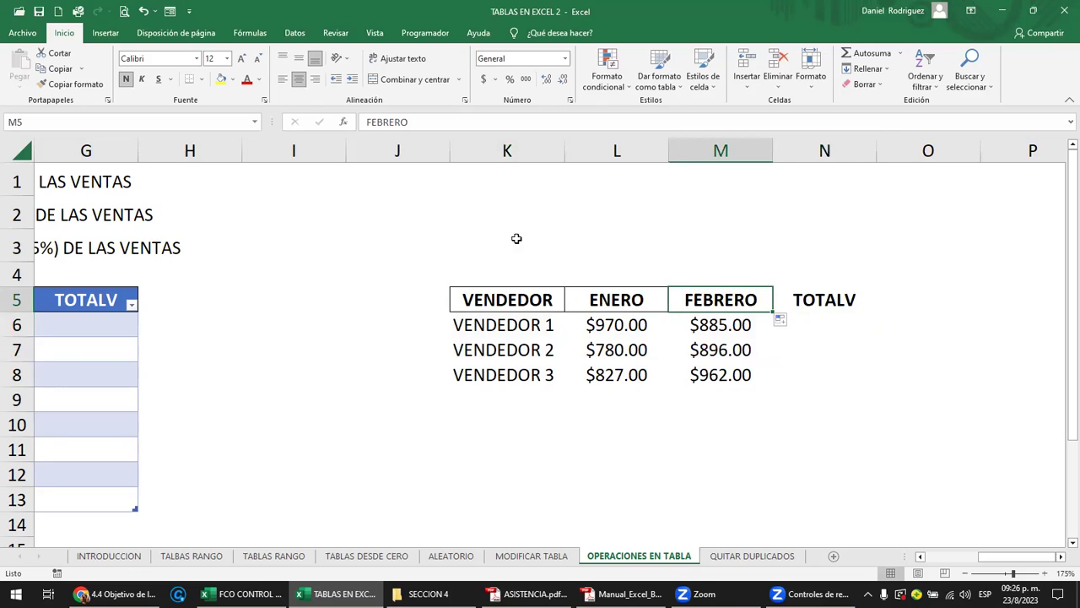
{"action": "left_click", "coordinate": [91, 87]}
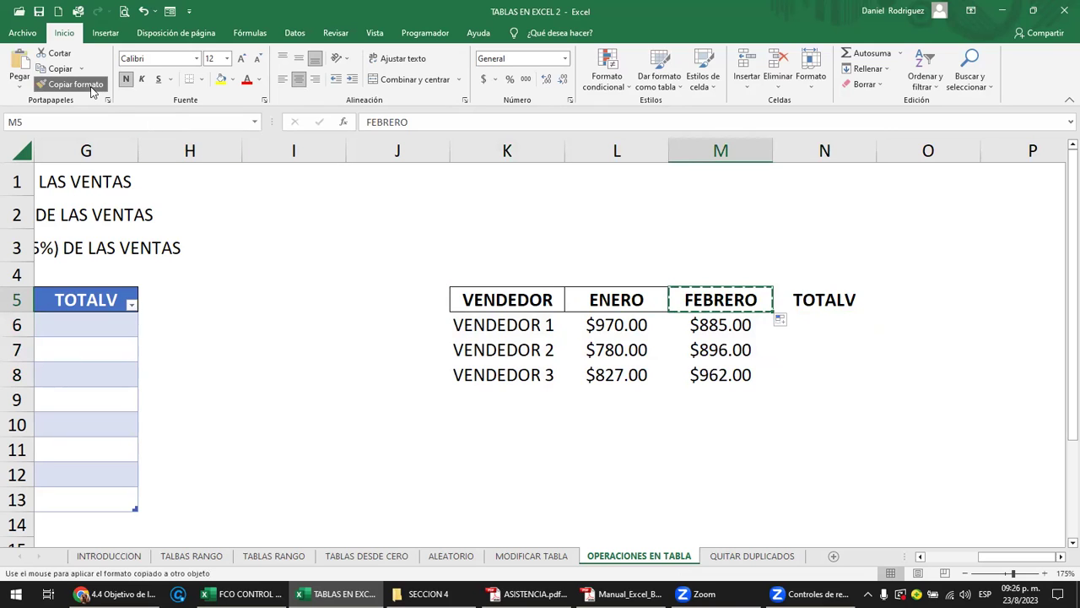
{"action": "left_click", "coordinate": [829, 302]}
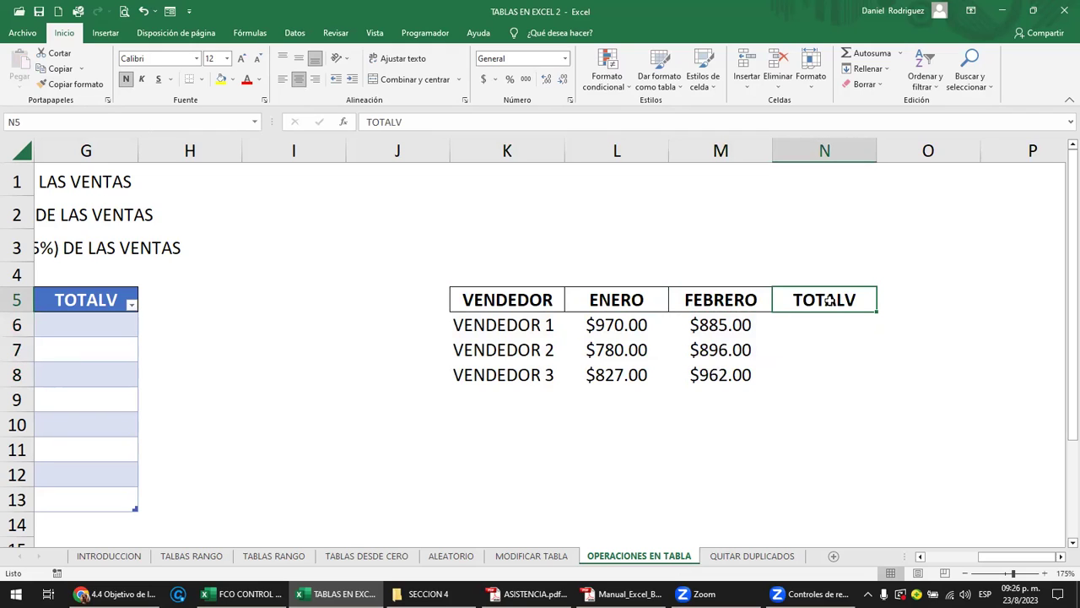
- Review the empty TOTALV cells N6:N8, then return to the start of the sales table
{"action": "left_click", "coordinate": [826, 321]}
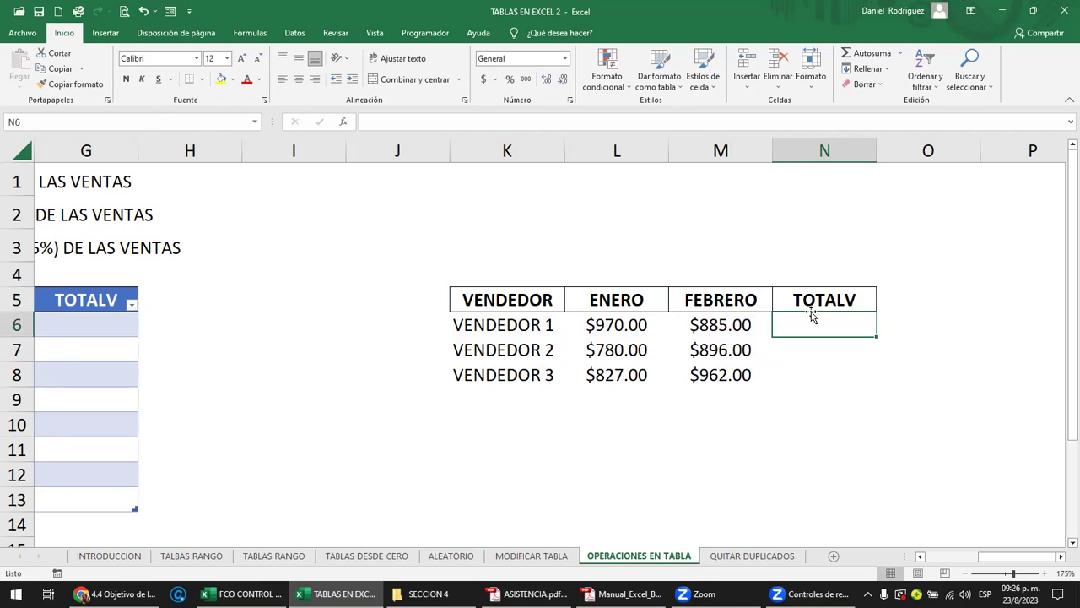
{"action": "left_click", "coordinate": [510, 293]}
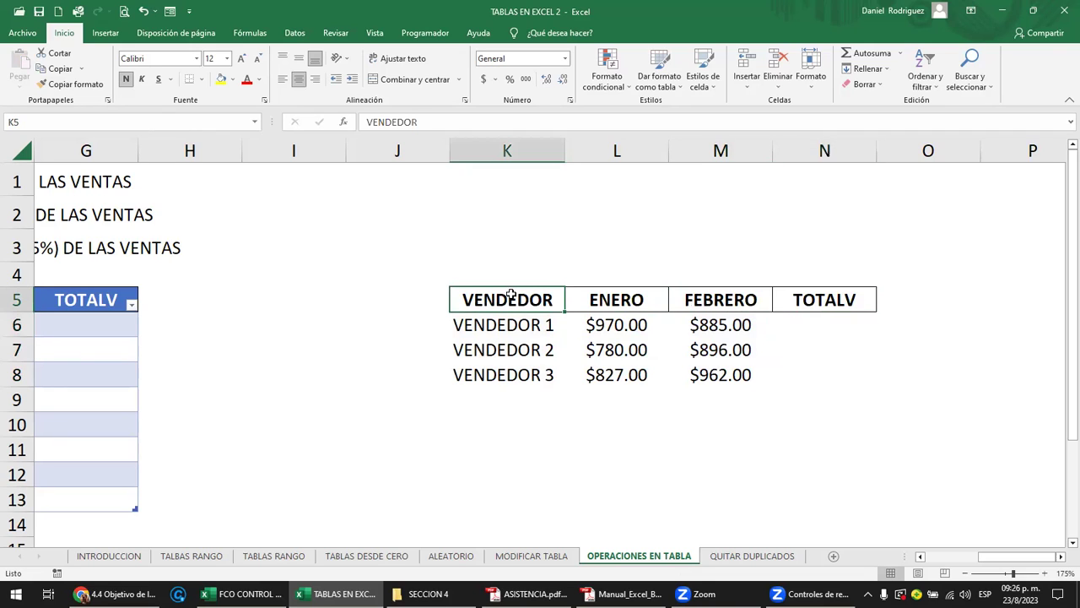
{"action": "left_click", "coordinate": [820, 319]}
{"action": "left_click", "coordinate": [819, 278]}
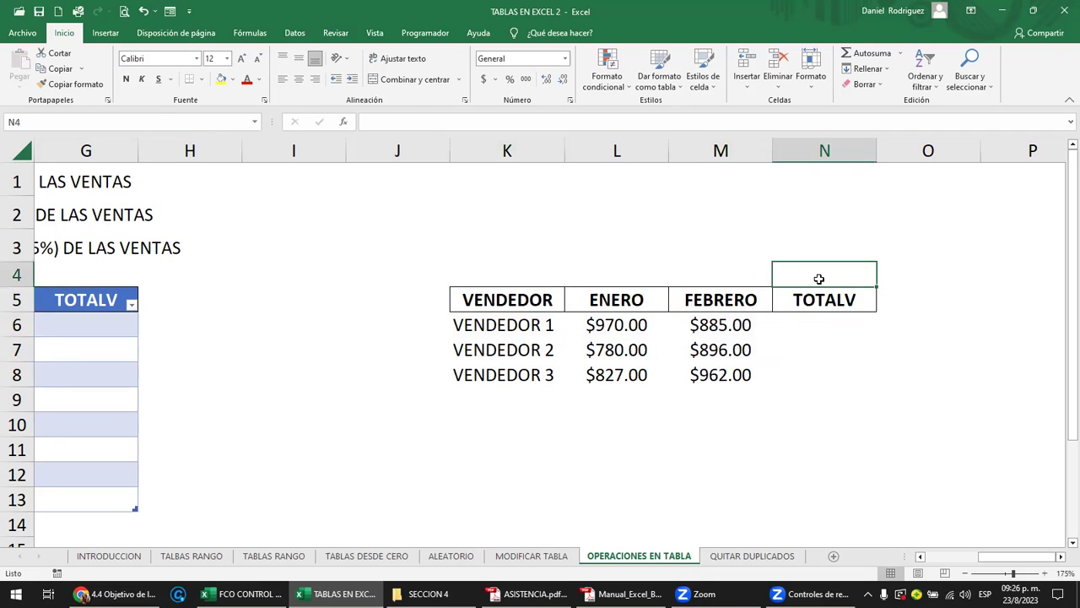
{"action": "key", "text": "Left"}
{"action": "key", "text": "Left"}
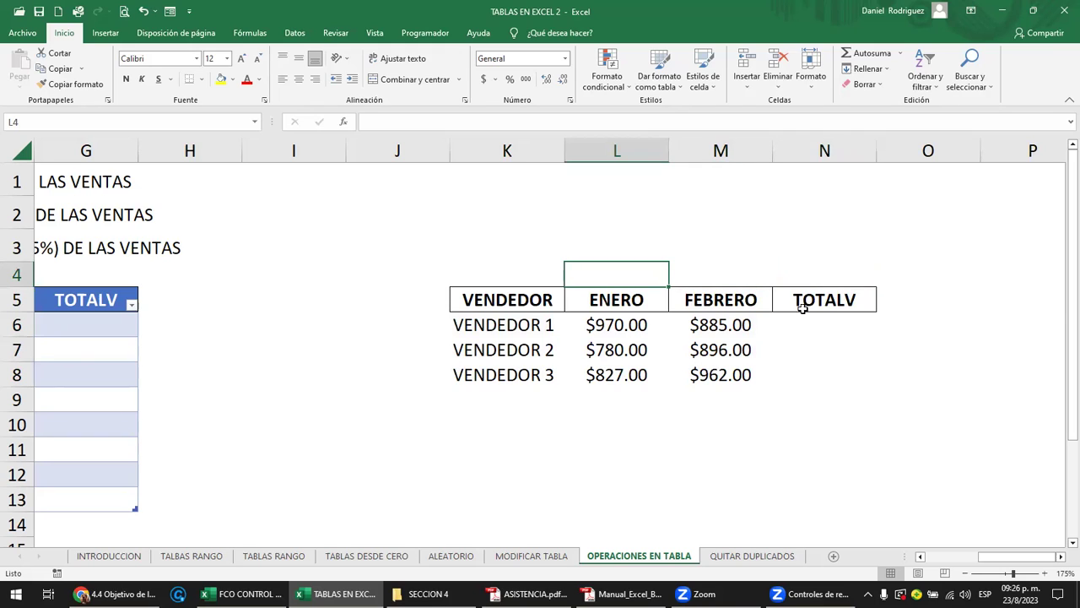
{"action": "left_click", "coordinate": [803, 304]}
{"action": "left_click_drag", "start_coordinate": [815, 321], "coordinate": [821, 381]}
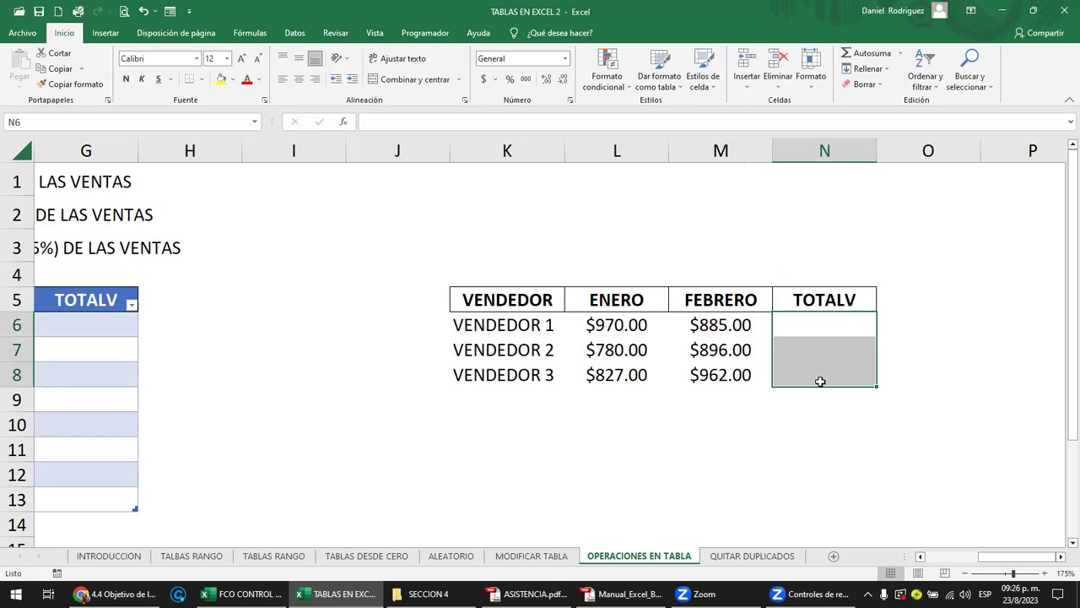
{"action": "left_click", "coordinate": [810, 331]}
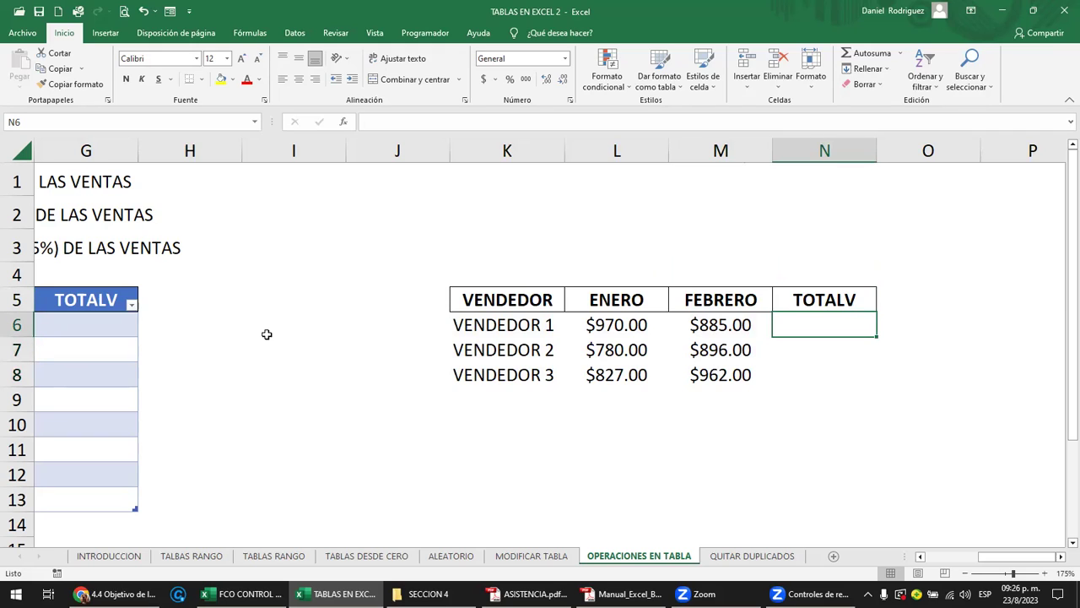
{"action": "left_click", "coordinate": [180, 327]}
{"action": "key", "text": "Home"}
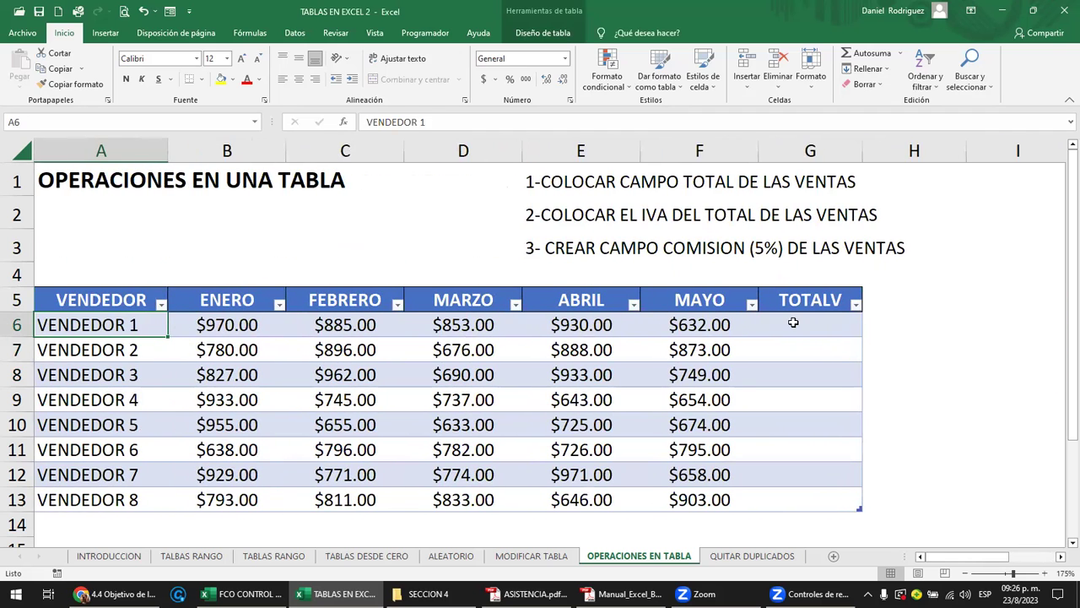
- Enter =SUMA over ENERO to MAYO in G6 so TOTALV fills for every seller, starting at $4,270.00
{"action": "left_click", "coordinate": [794, 323]}
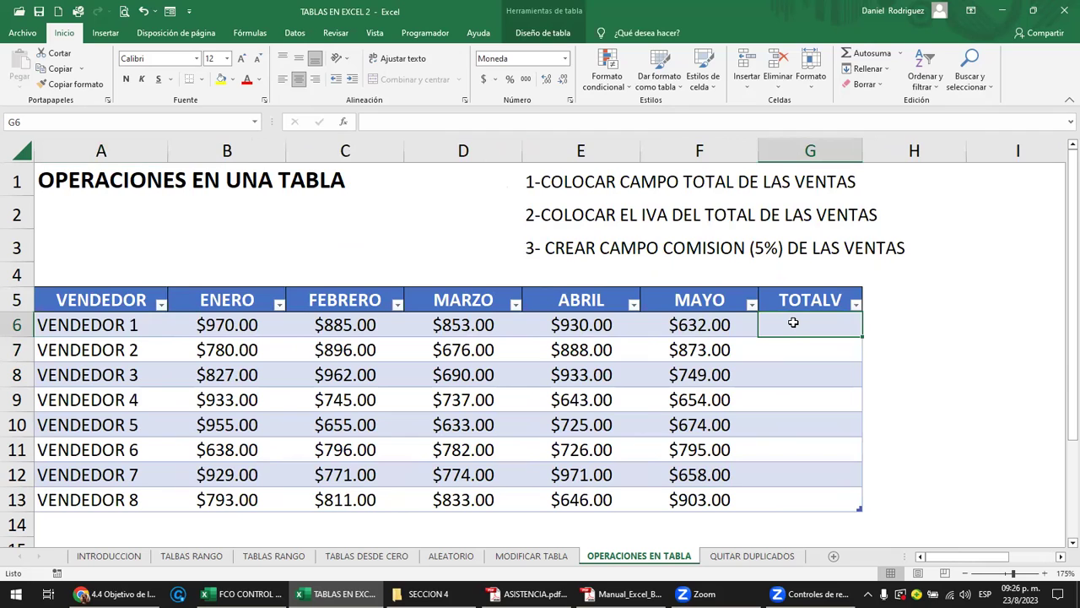
{"action": "type", "text": "="}
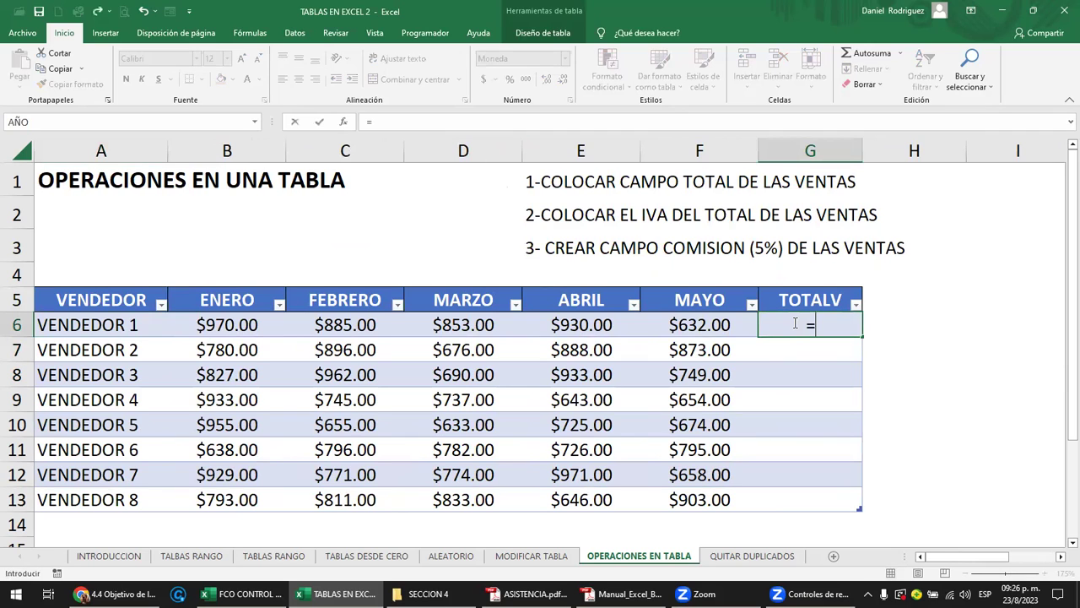
{"action": "type", "text": "SUMA"}
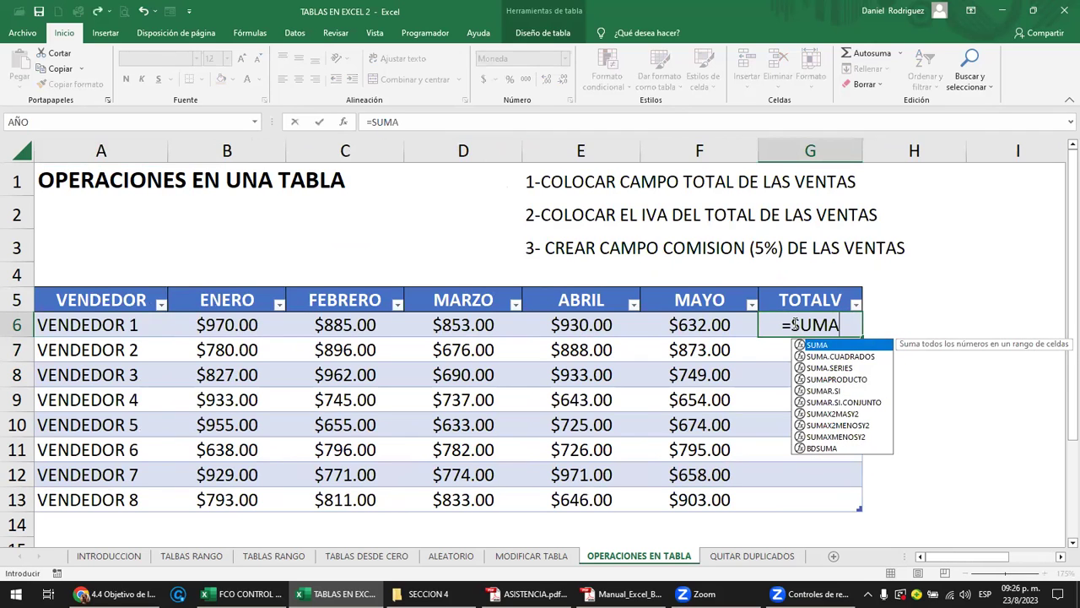
{"action": "type", "text": "("}
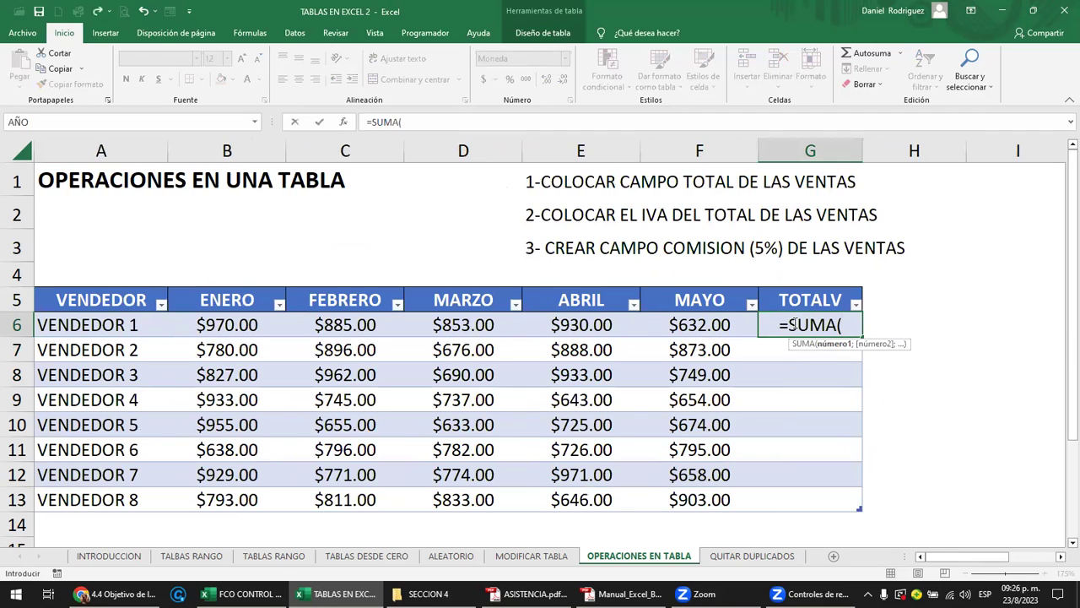
{"action": "left_click_drag", "start_coordinate": [208, 328], "coordinate": [676, 325]}
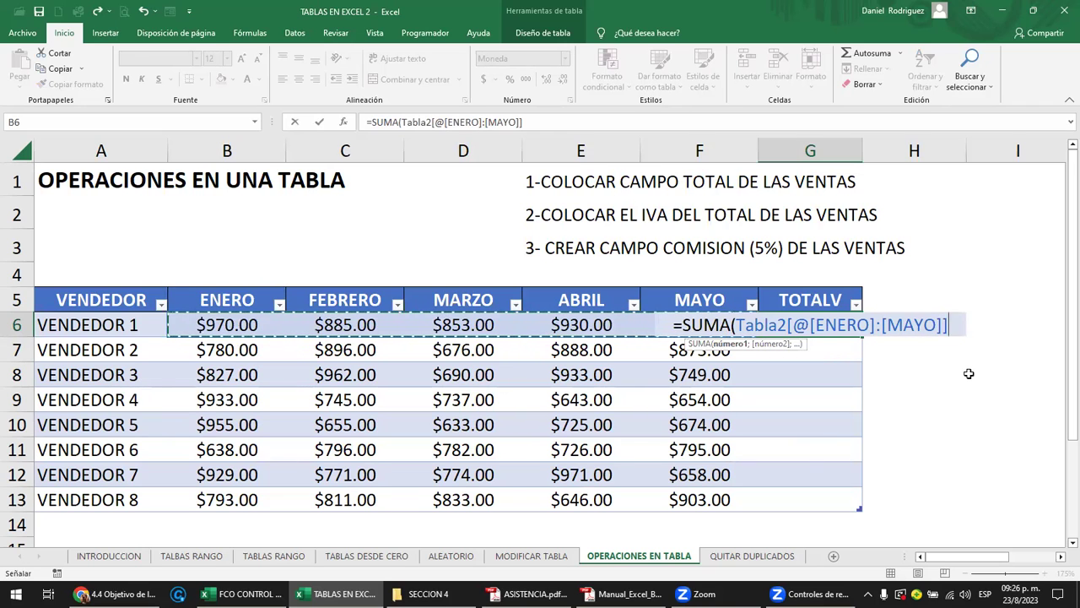
{"action": "key", "text": "Return"}
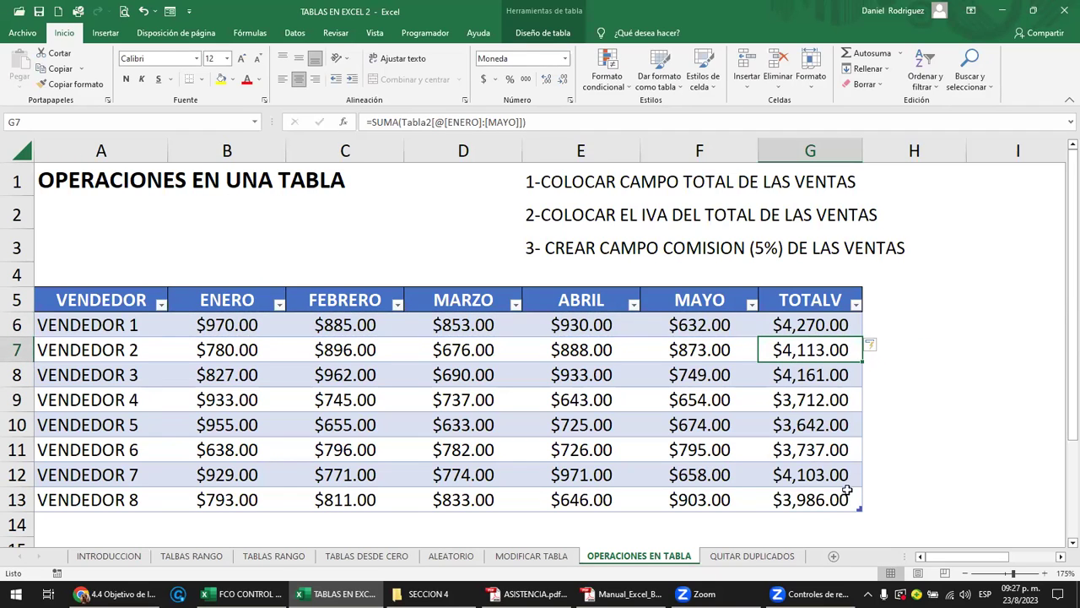
{"action": "left_click_drag", "start_coordinate": [121, 502], "coordinate": [103, 327]}
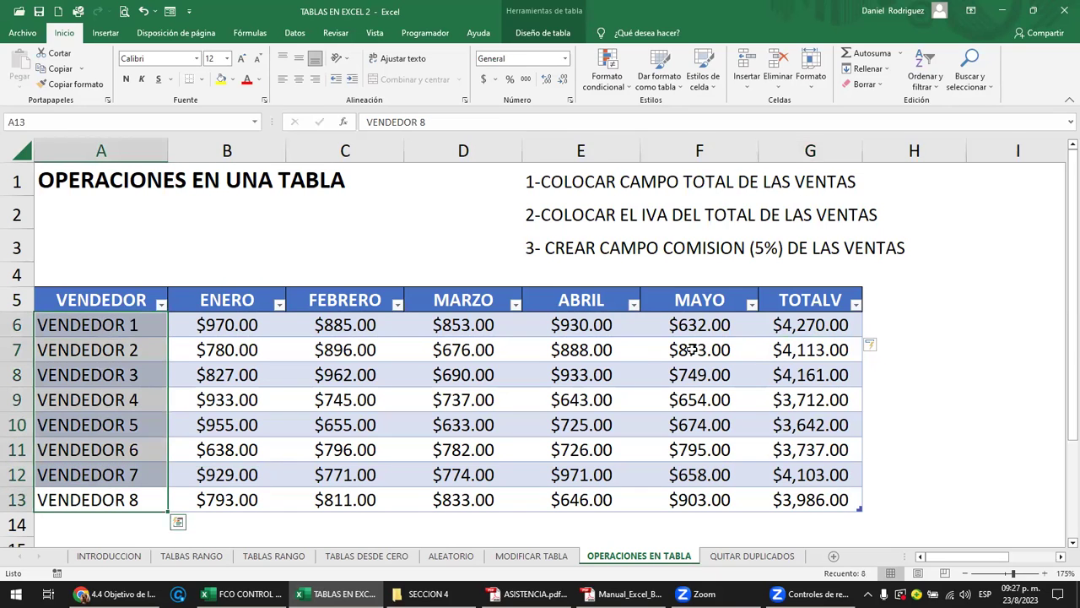
{"action": "left_click", "coordinate": [802, 320]}
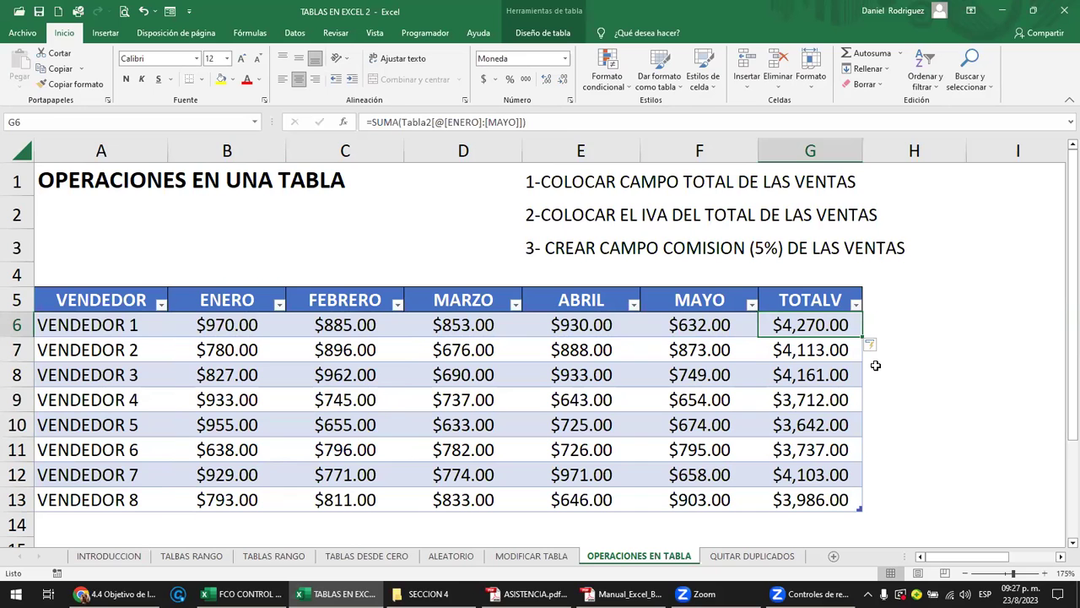
- Insert =SUMA(L6:M6) in N6 with AutoSum and fill it down to N8
{"action": "key", "text": "Right"}
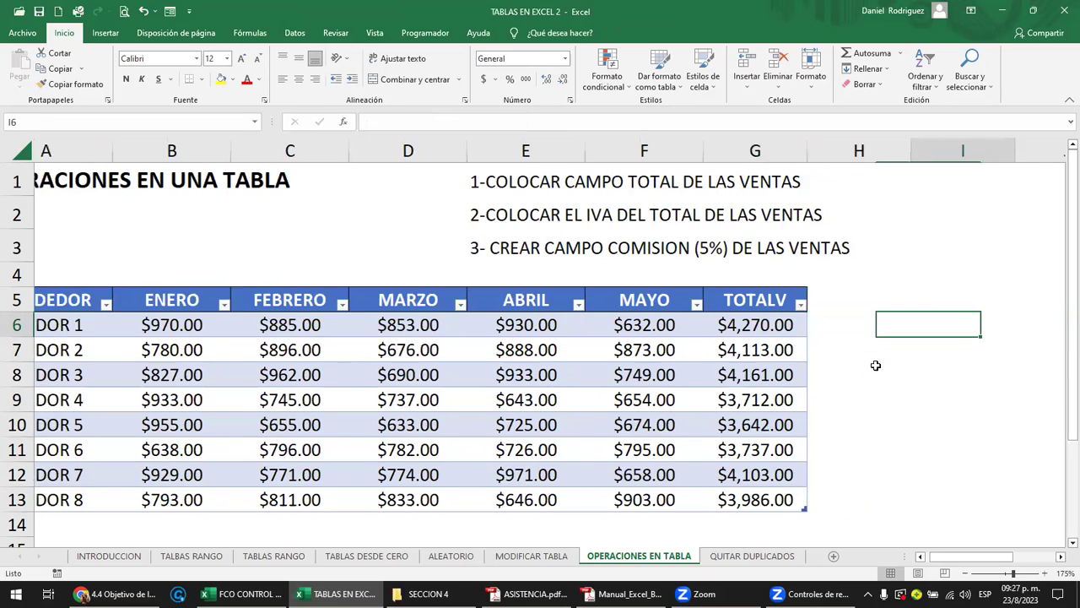
{"action": "key", "text": "Right"}
{"action": "key", "text": "Right"}
{"action": "key", "text": "Right"}
{"action": "key", "text": "Right"}
{"action": "key", "text": "Right"}
{"action": "key", "text": "Right"}
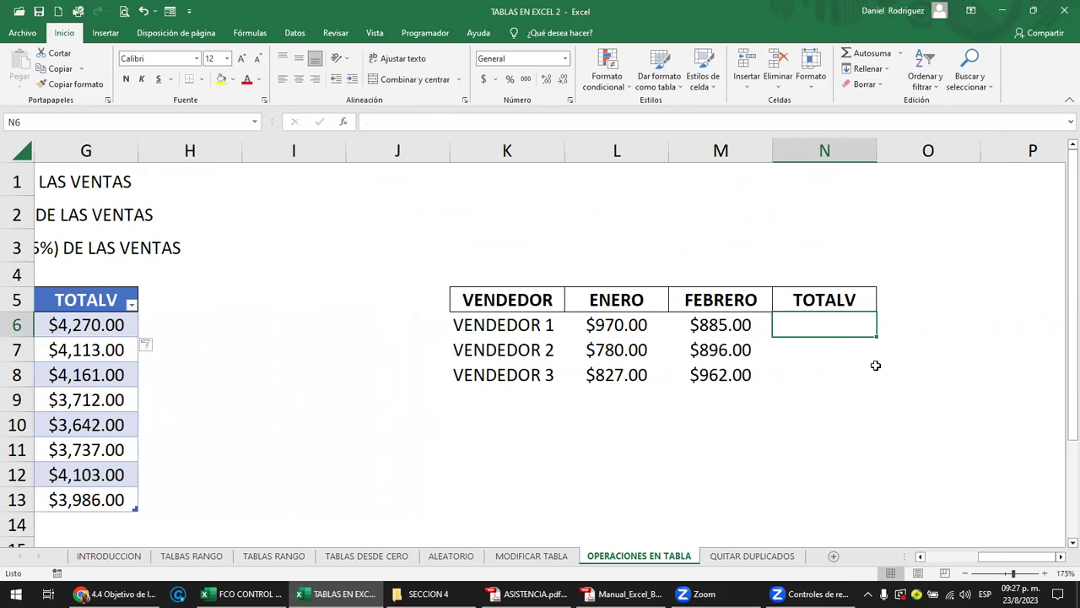
{"action": "type", "text": "="}
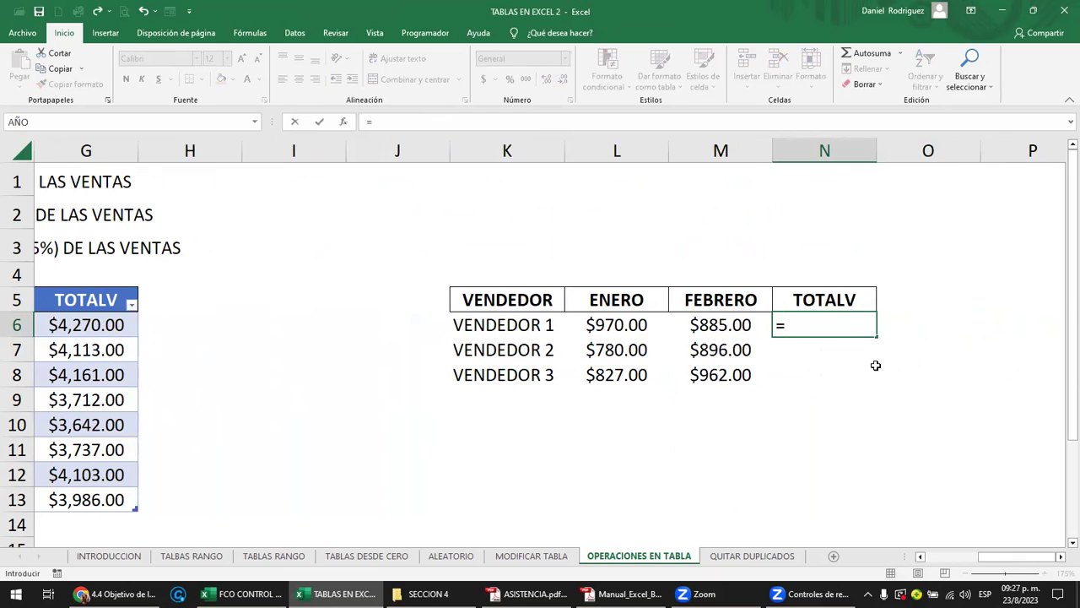
{"action": "key", "text": "Escape"}
{"action": "left_click", "coordinate": [900, 53]}
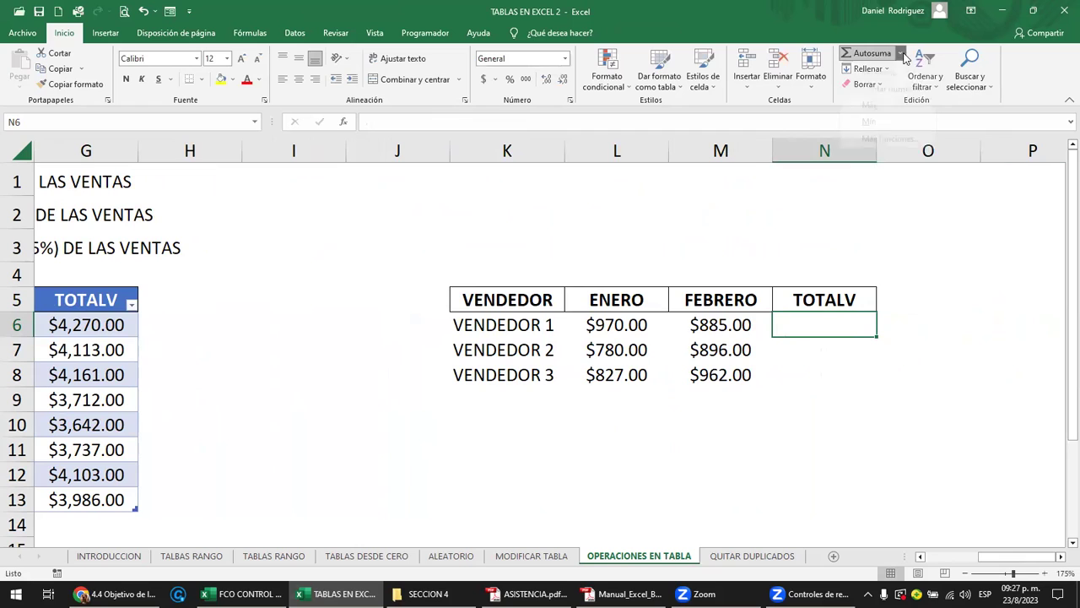
{"action": "left_click", "coordinate": [869, 72]}
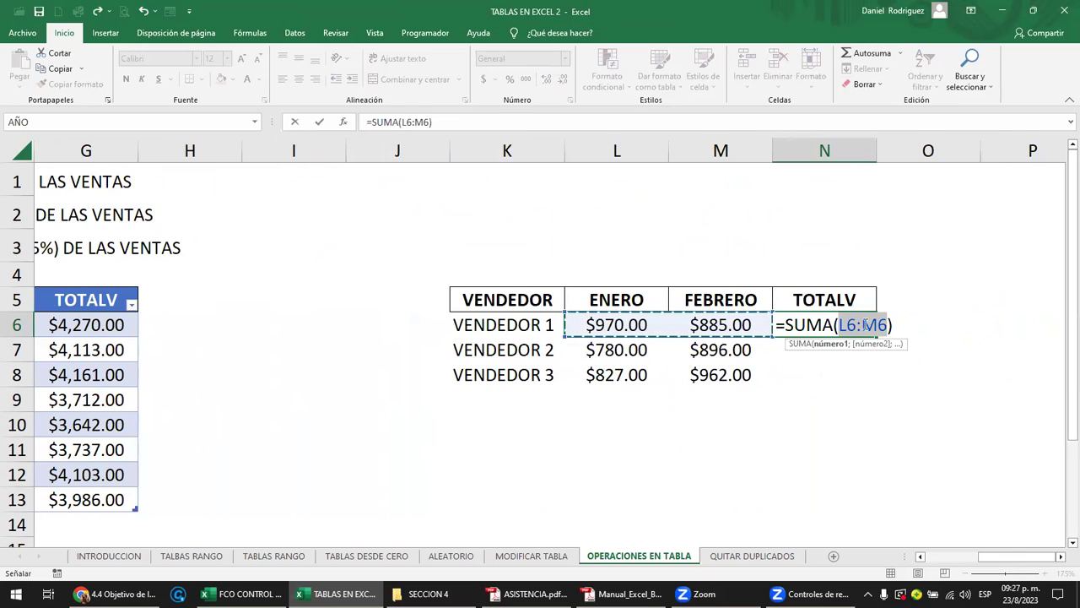
{"action": "key", "text": "Return"}
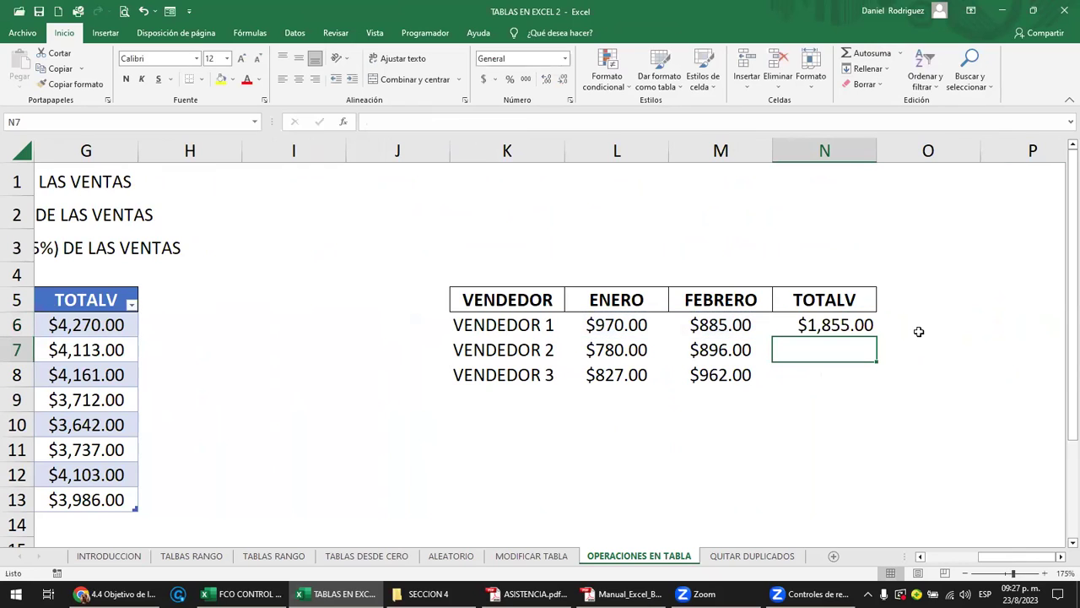
{"action": "left_click", "coordinate": [817, 328]}
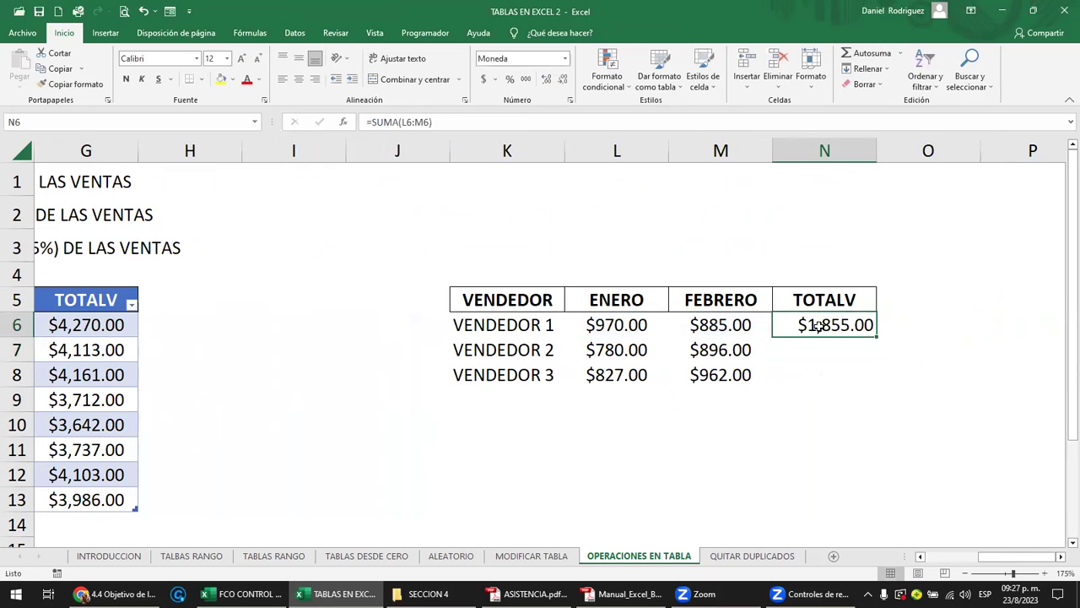
{"action": "left_click_drag", "start_coordinate": [876, 336], "coordinate": [876, 378]}
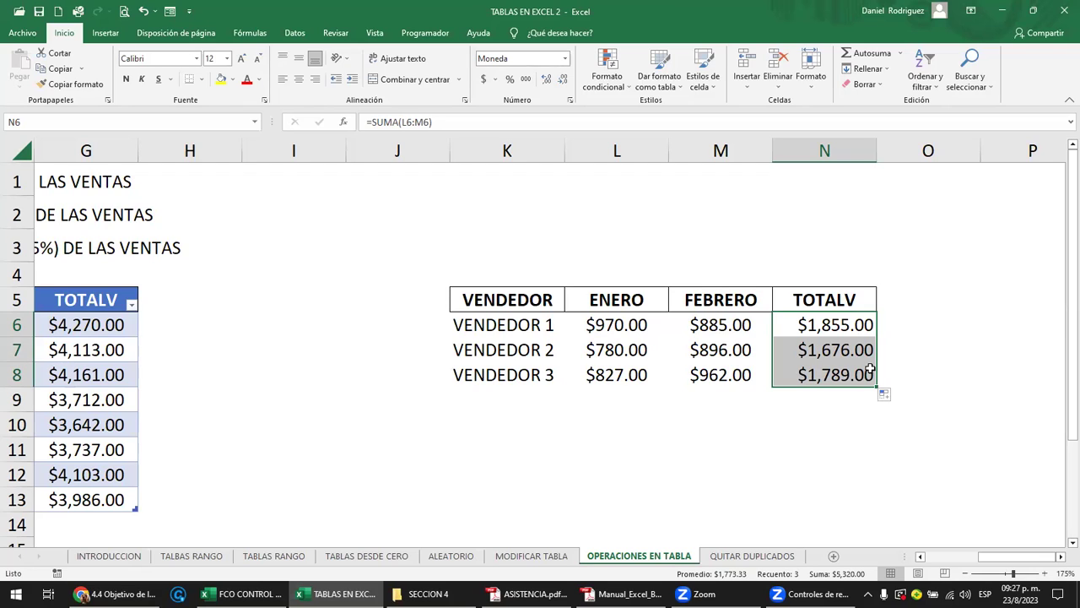
- Clear N7:N8 and refill the N6 =SUMA total down to N8 with the fill handle
{"action": "left_click", "coordinate": [808, 298]}
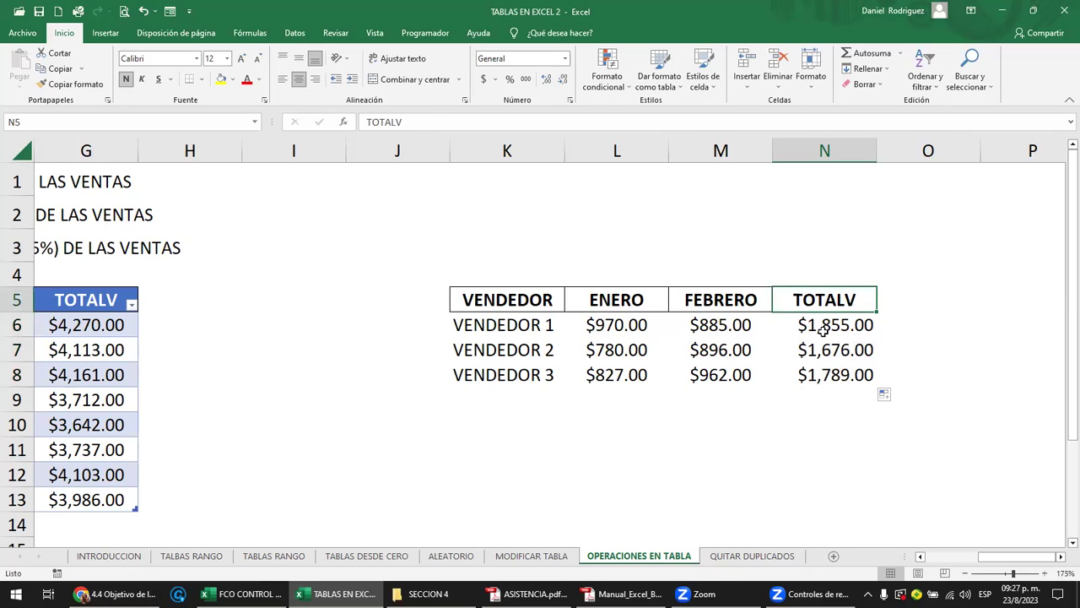
{"action": "left_click_drag", "start_coordinate": [854, 350], "coordinate": [855, 374]}
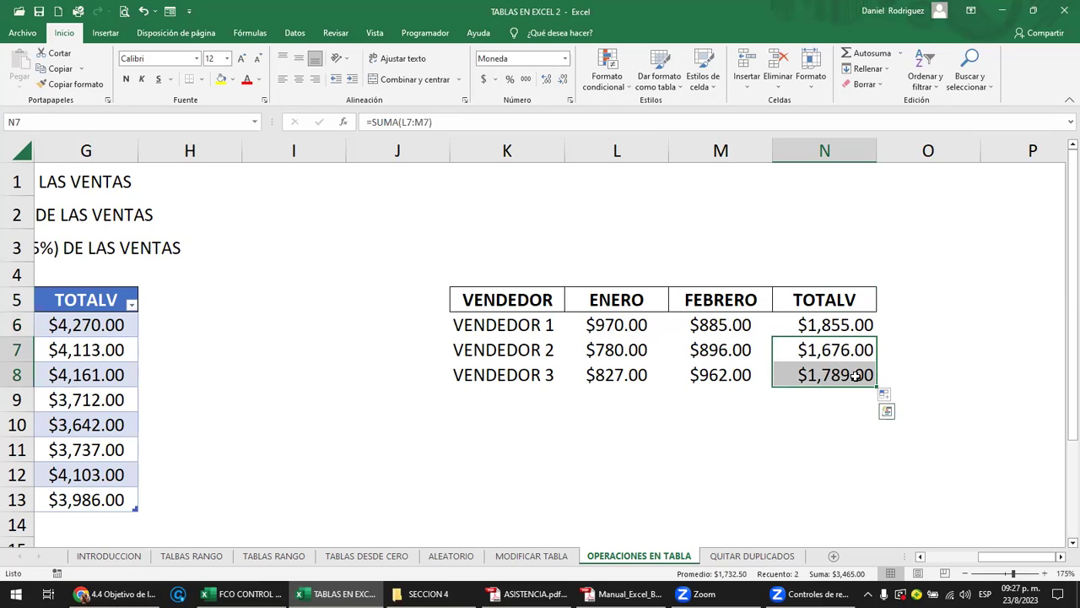
{"action": "key", "text": "Delete"}
{"action": "key", "text": "Up"}
{"action": "key", "text": "ctrl+c"}
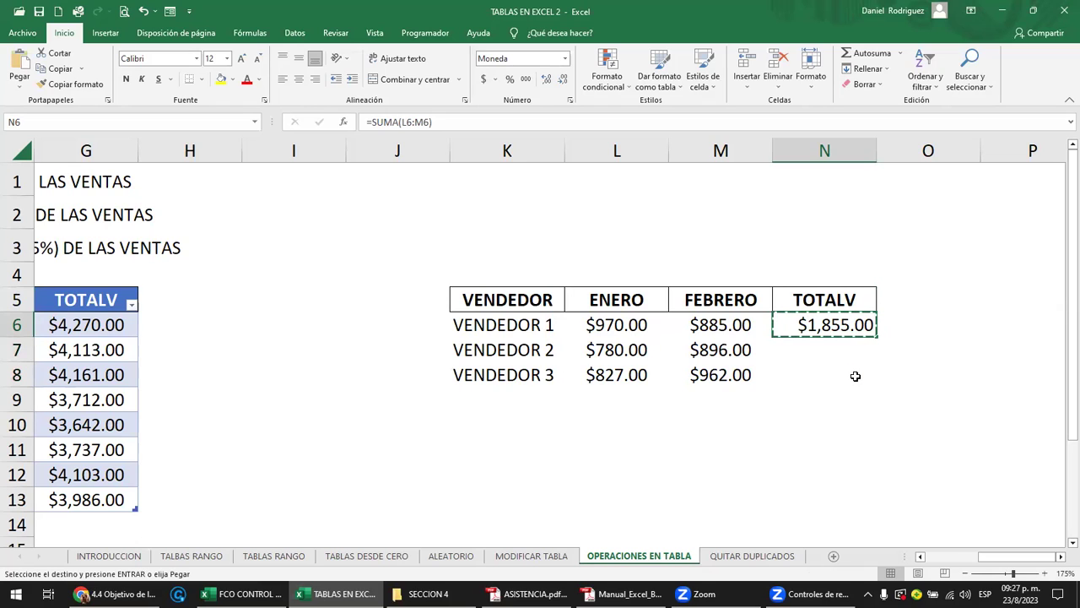
{"action": "key", "text": "Escape"}
{"action": "key", "text": "F2"}
{"action": "key", "text": "Escape"}
{"action": "key", "text": "ctrl+c"}
{"action": "key", "text": "Down"}
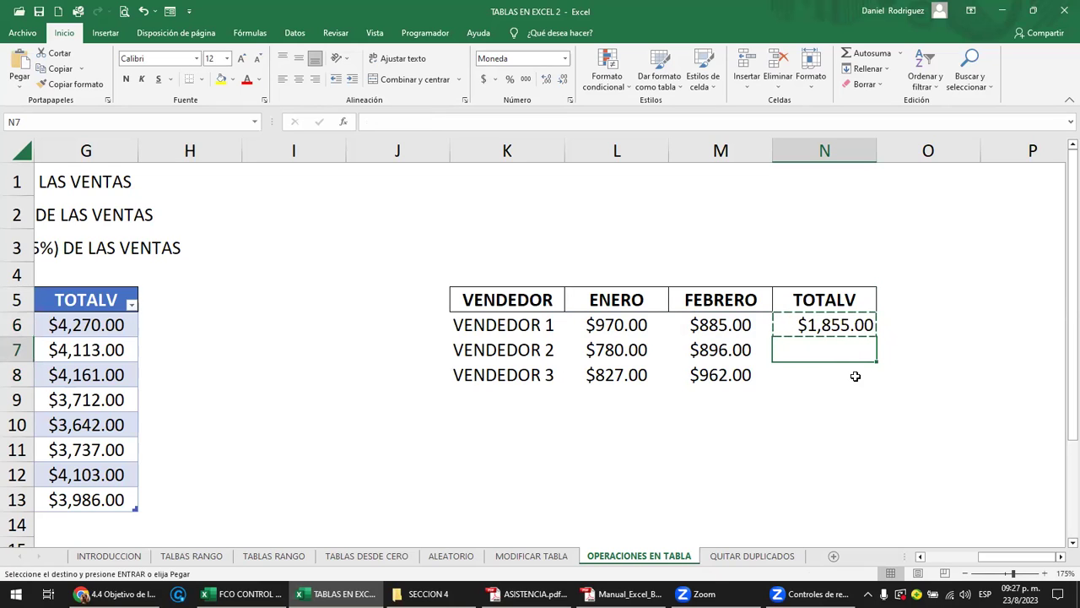
{"action": "key", "text": "ctrl+v"}
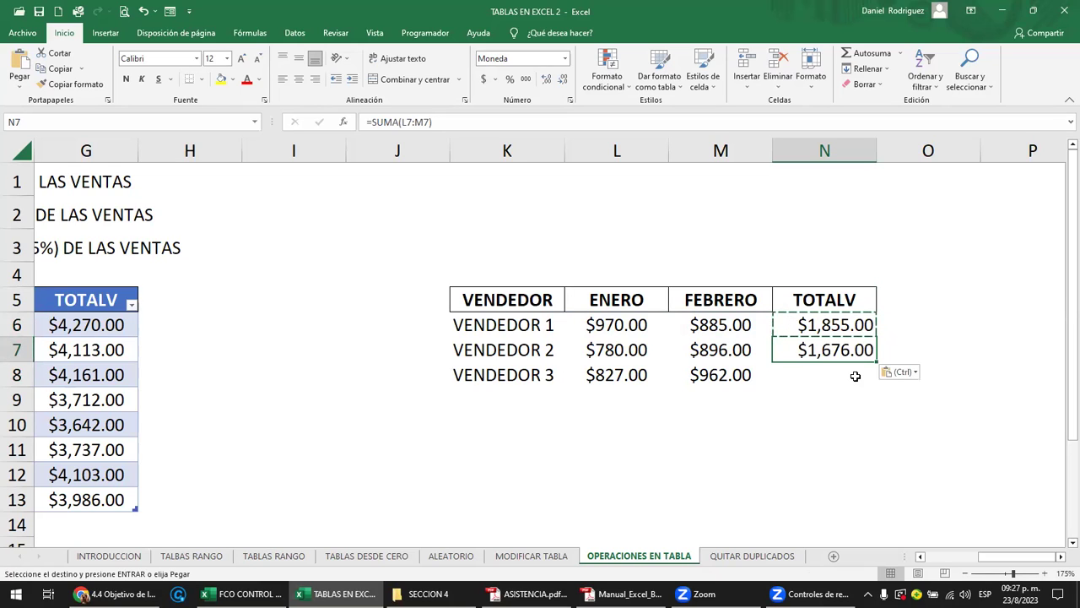
{"action": "key", "text": "Escape"}
{"action": "key", "text": "Delete"}
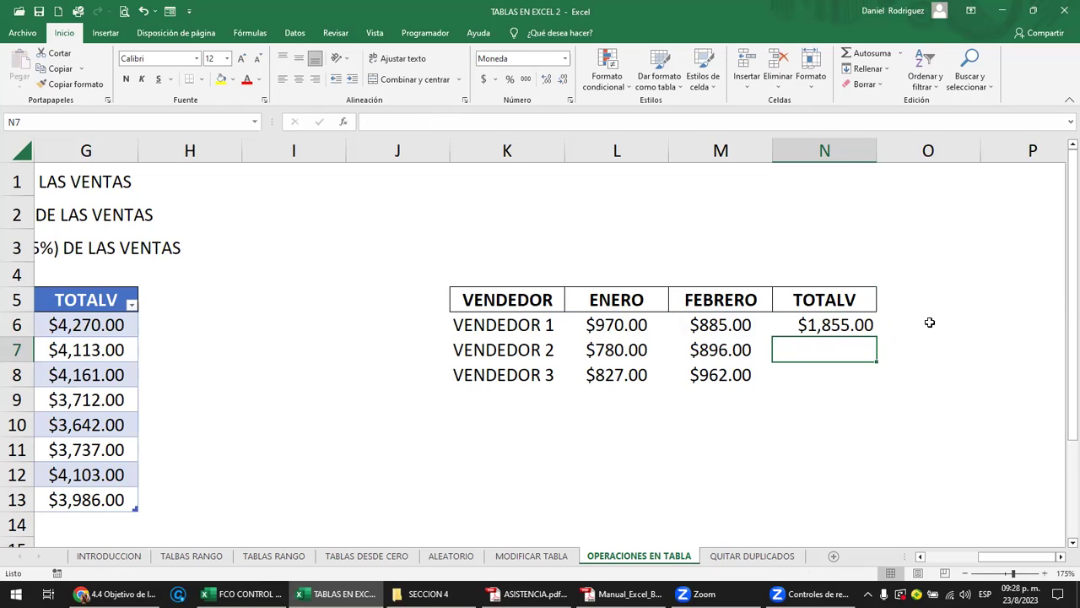
{"action": "left_click_drag", "start_coordinate": [928, 321], "coordinate": [834, 325]}
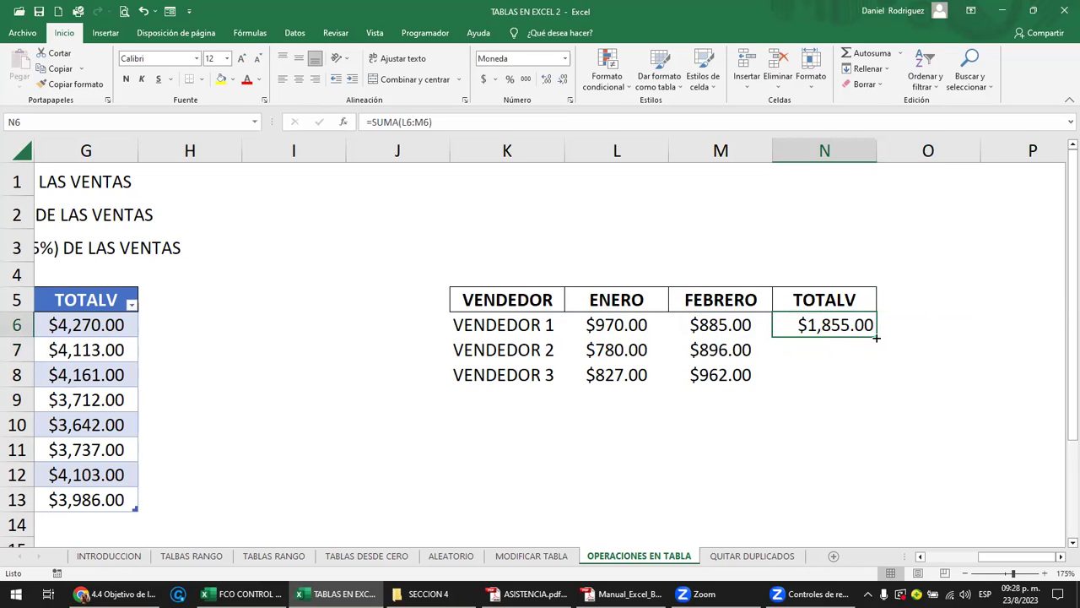
{"action": "double_click", "coordinate": [876, 337]}
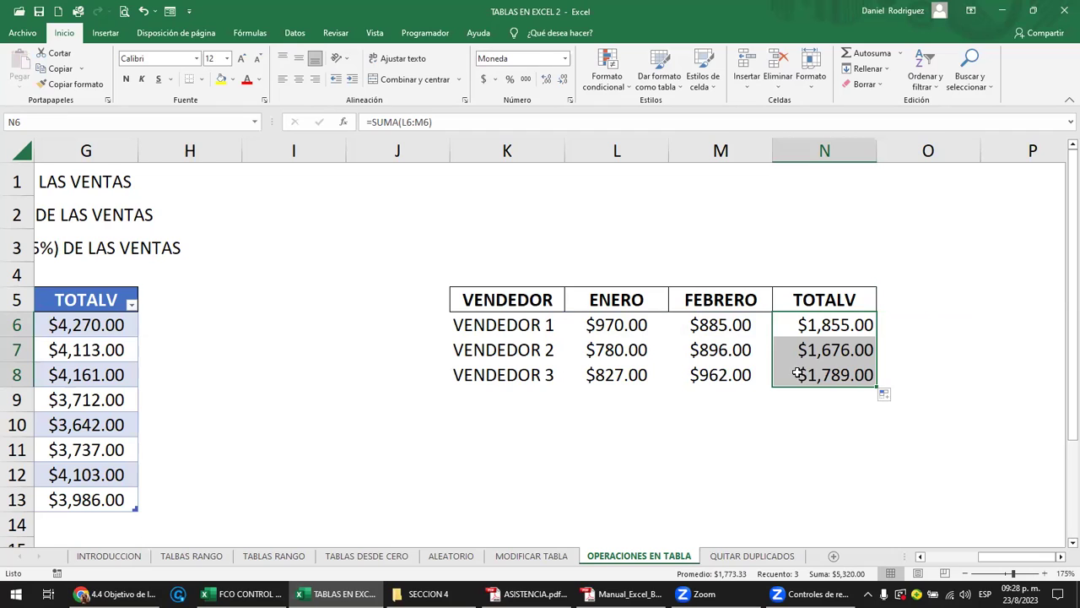
- Test-paste the N6 total into P6, delete it, and move back toward the sales table
{"action": "left_click", "coordinate": [839, 322]}
{"action": "key", "text": "ctrl+c"}
{"action": "key", "text": "Right"}
{"action": "key", "text": "Right"}
{"action": "key", "text": "ctrl+v"}
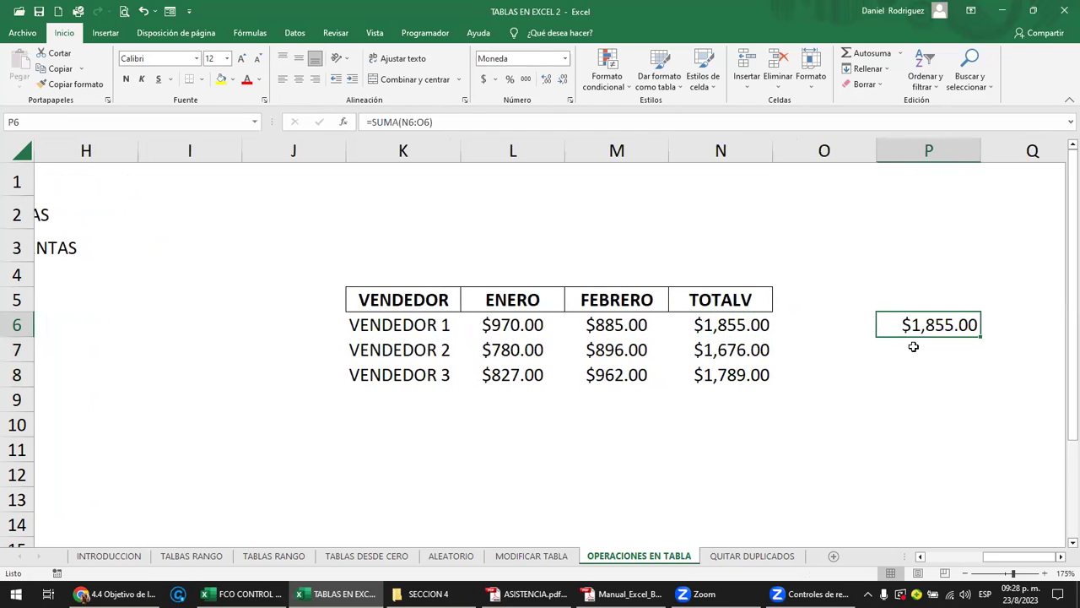
{"action": "key", "text": "Delete"}
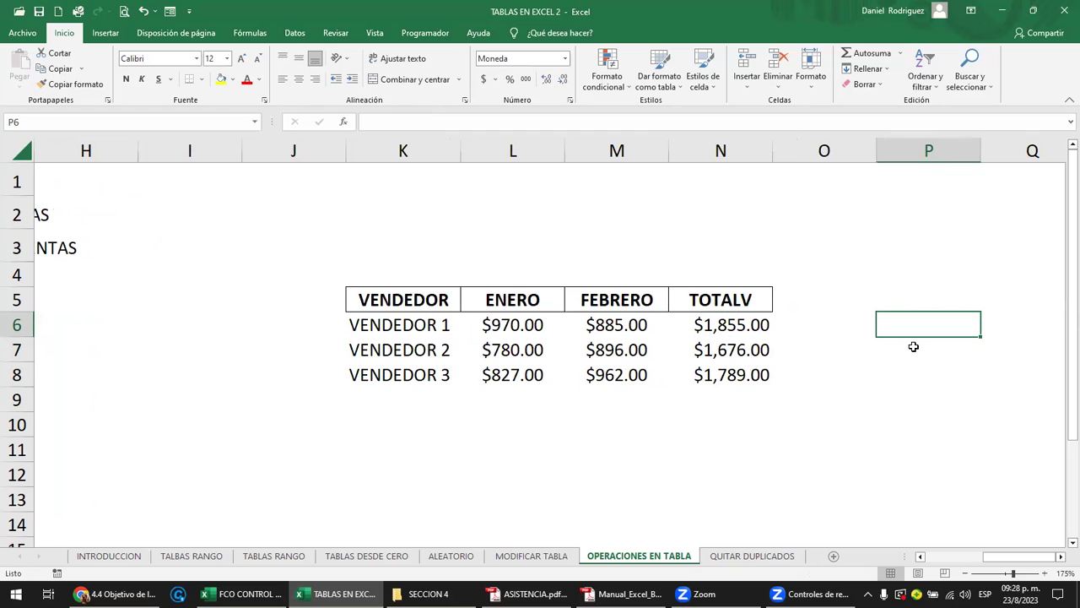
{"action": "key", "text": "Left"}
{"action": "key", "text": "Left"}
{"action": "key", "text": "Left"}
{"action": "key", "text": "Left"}
{"action": "key", "text": "Left"}
{"action": "key", "text": "Left"}
{"action": "key", "text": "Left"}
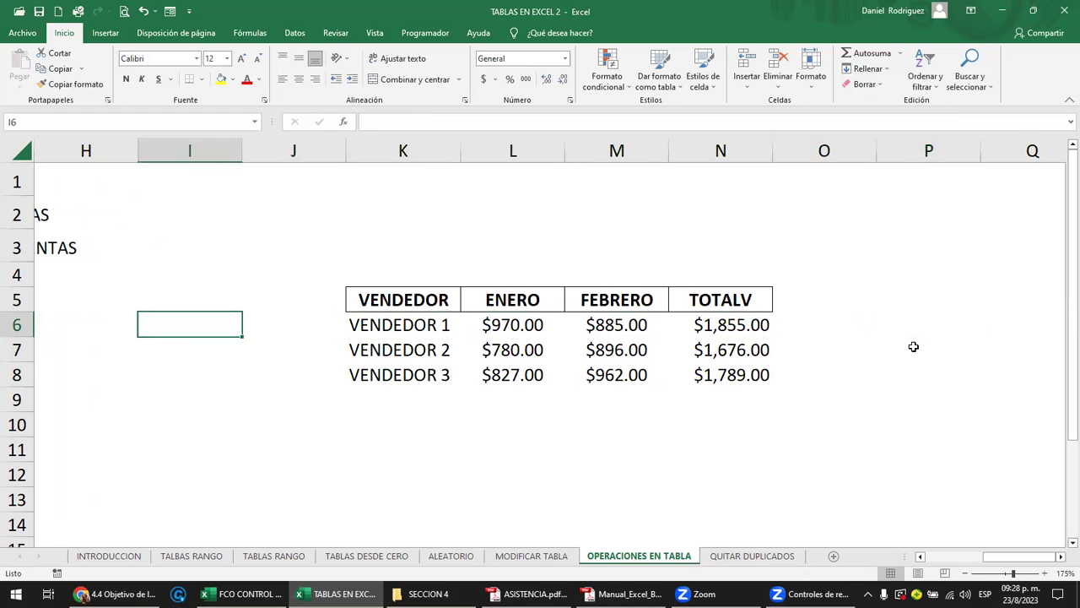
{"action": "key", "text": "Left"}
{"action": "key", "text": "Left"}
{"action": "key", "text": "Left"}
{"action": "key", "text": "Left"}
{"action": "key", "text": "Left"}
{"action": "key", "text": "Left"}
{"action": "key", "text": "Left"}
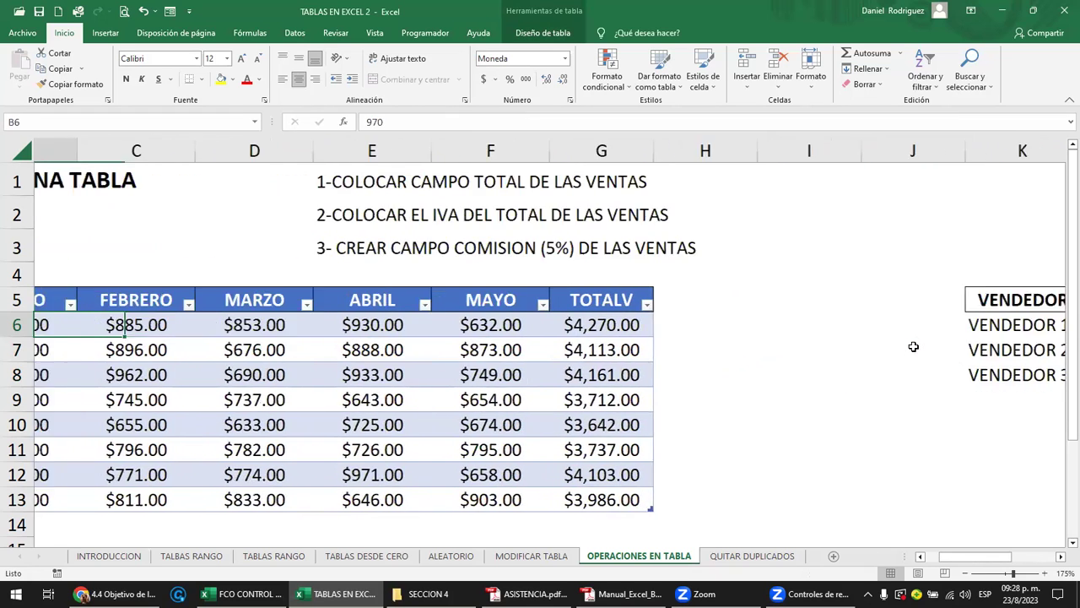
{"action": "key", "text": "Left"}
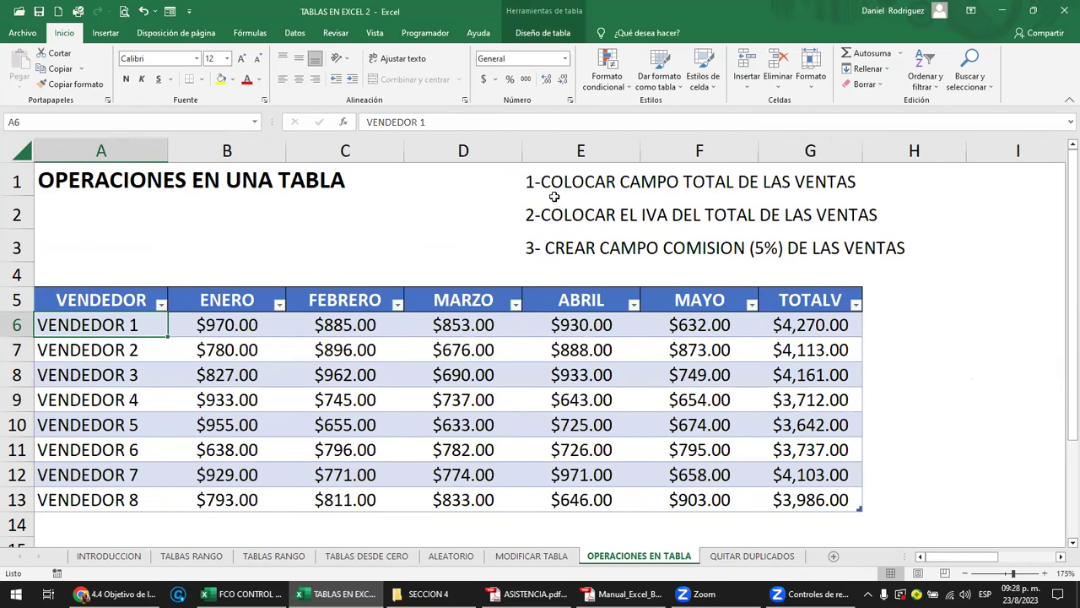
{"action": "left_click", "coordinate": [533, 183]}
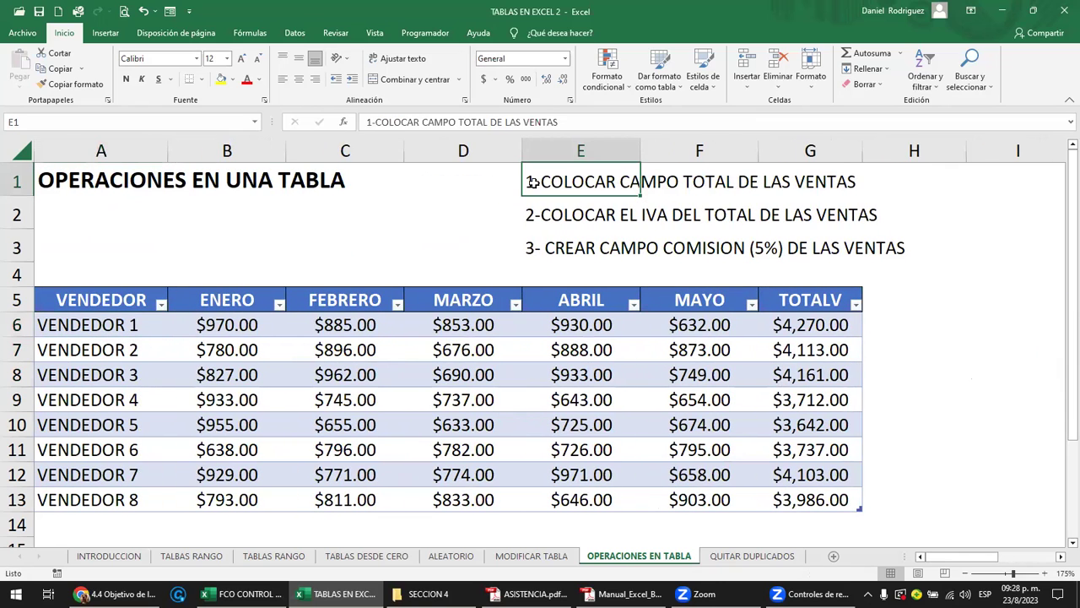
{"action": "left_click", "coordinate": [540, 215]}
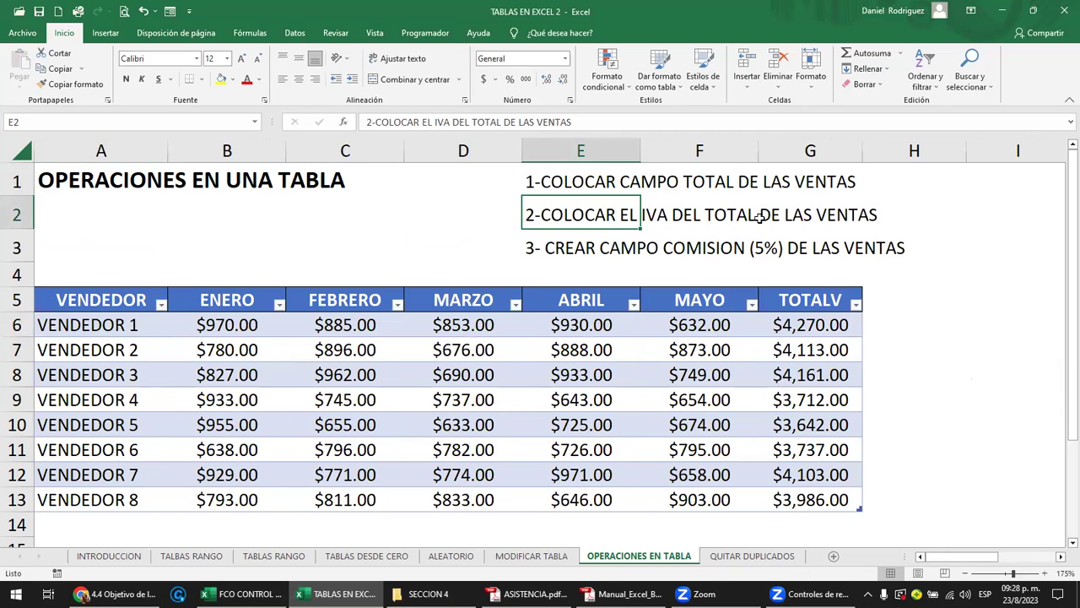
{"action": "left_click_drag", "start_coordinate": [806, 304], "coordinate": [820, 502]}
{"action": "left_click", "coordinate": [891, 308]}
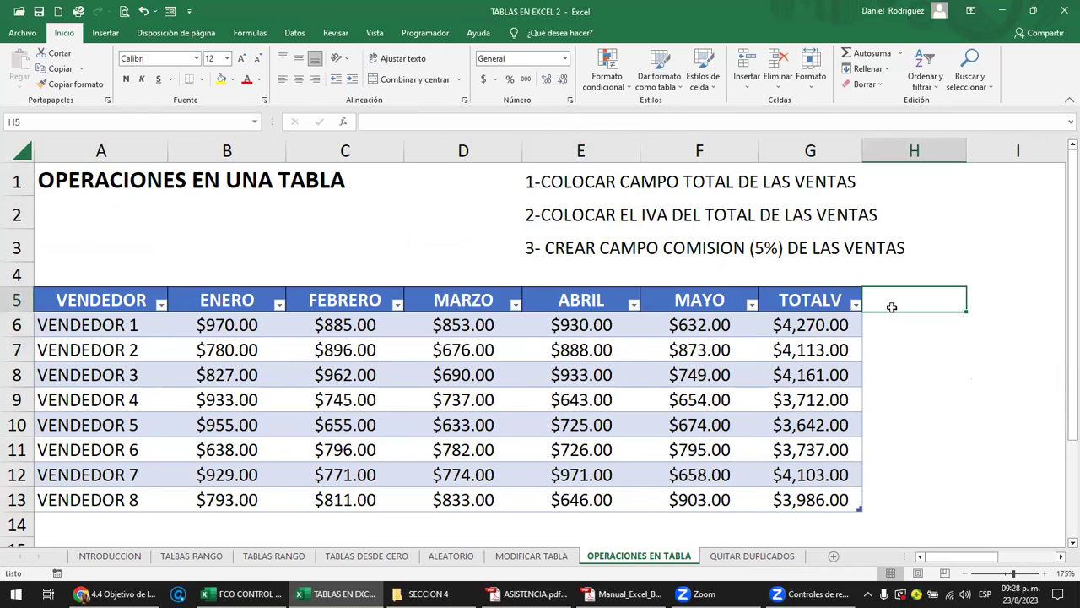
{"action": "type", "text": "IVA"}
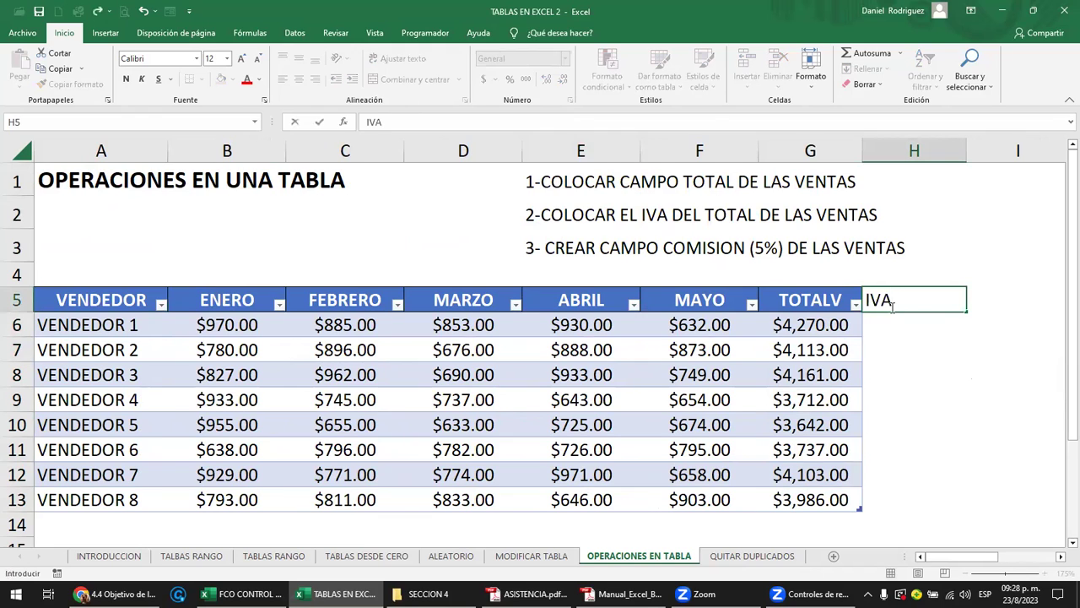
{"action": "key", "text": "Return"}
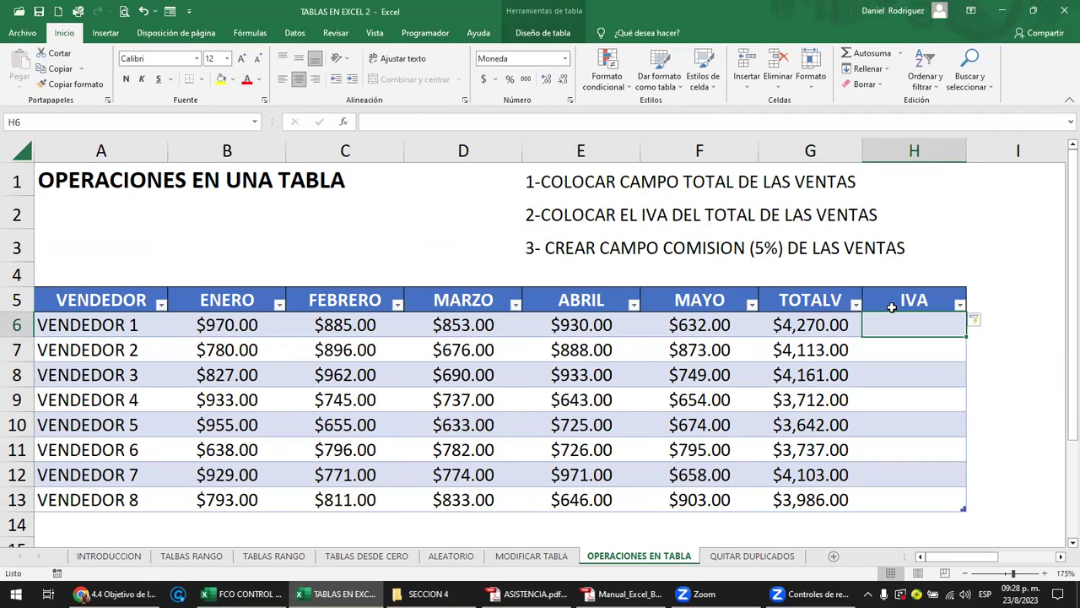
{"action": "key", "text": "ctrl+z"}
{"action": "key", "text": "ctrl+z"}
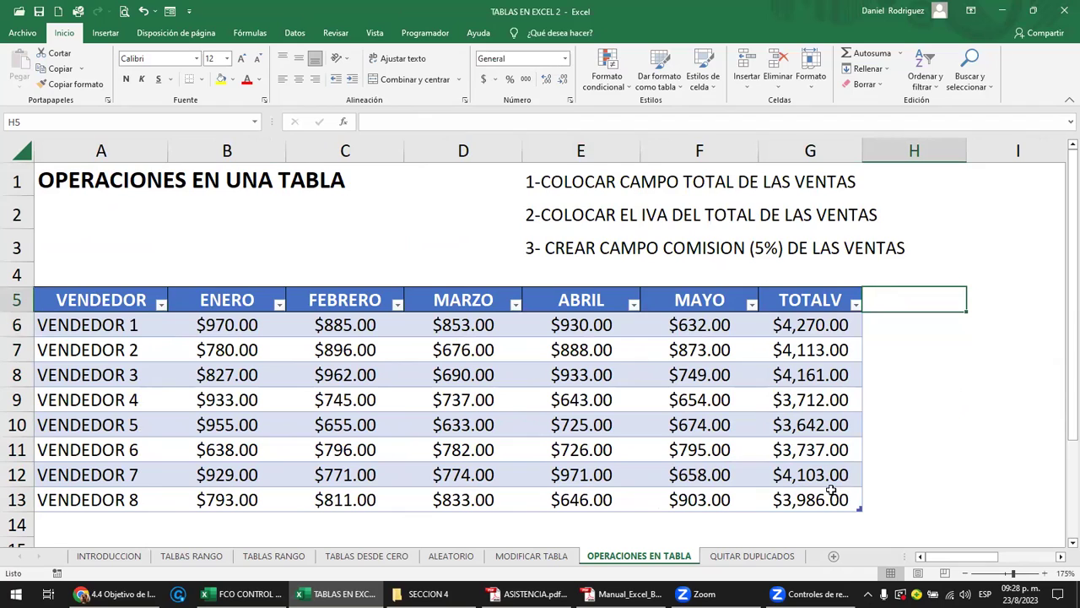
{"action": "key", "text": "Return"}
{"action": "type", "text": "="}
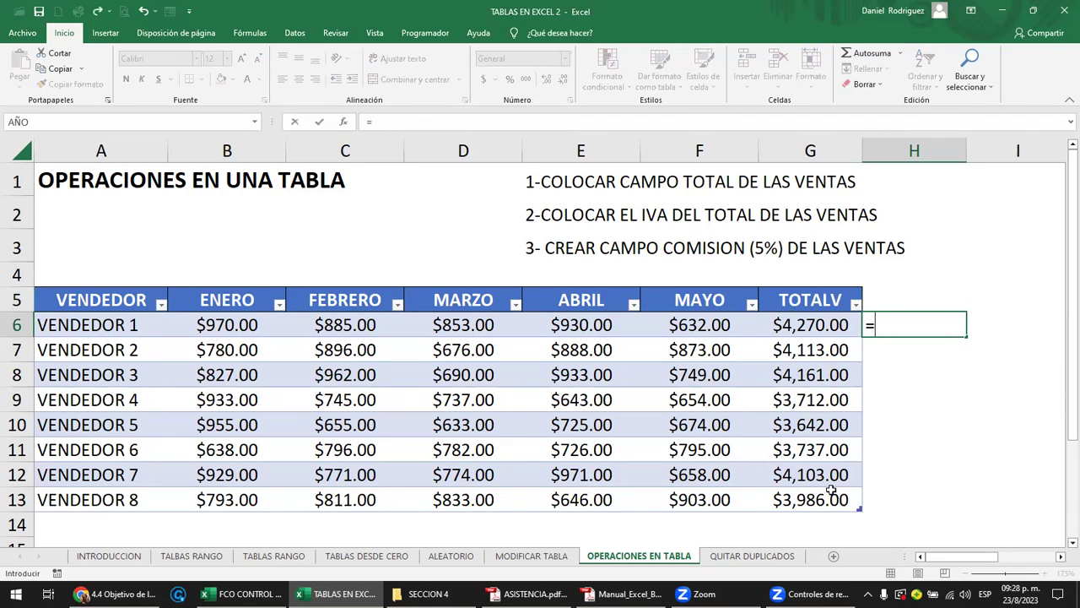
{"action": "left_click", "coordinate": [810, 327]}
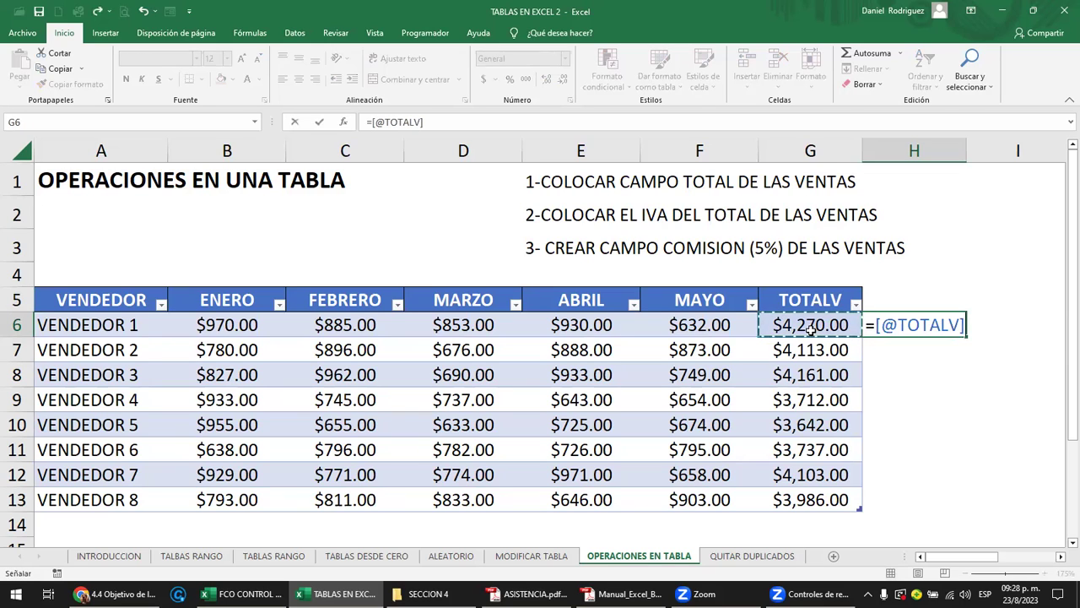
{"action": "type", "text": "*13"}
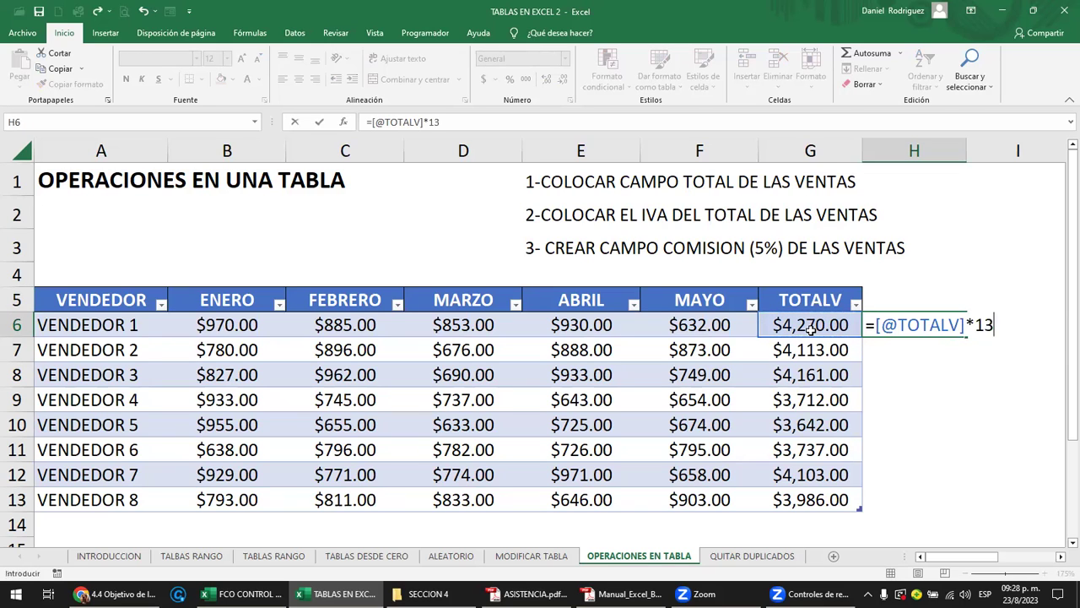
{"action": "type", "text": "%"}
{"action": "key", "text": "Return"}
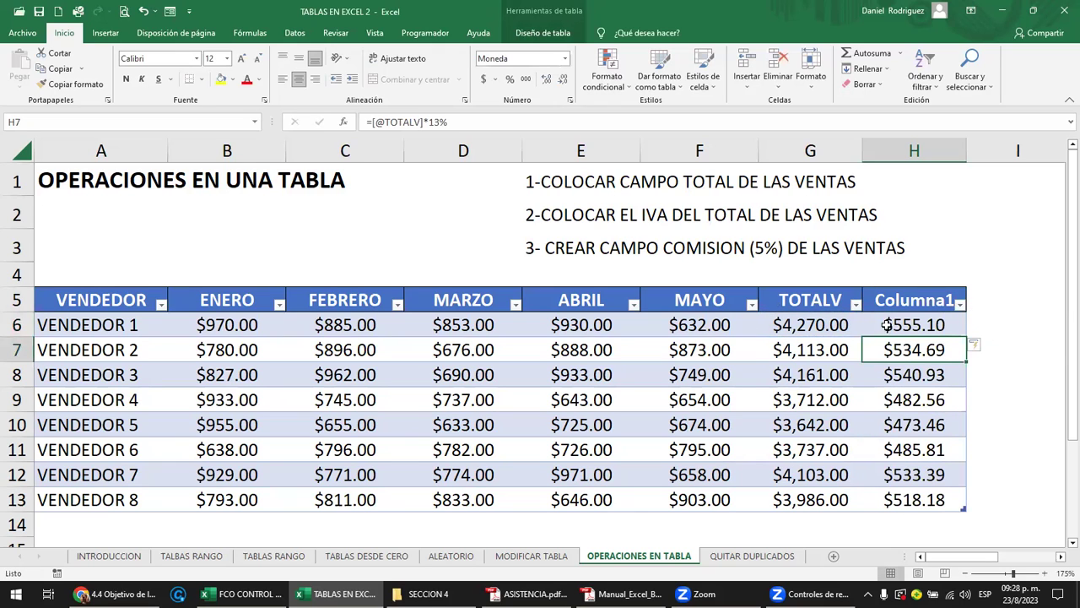
{"action": "mouse_move", "coordinate": [891, 325]}
{"action": "left_mouse_down"}
{"action": "mouse_move", "coordinate": [912, 380]}
{"action": "mouse_move", "coordinate": [924, 494]}
{"action": "left_mouse_up"}
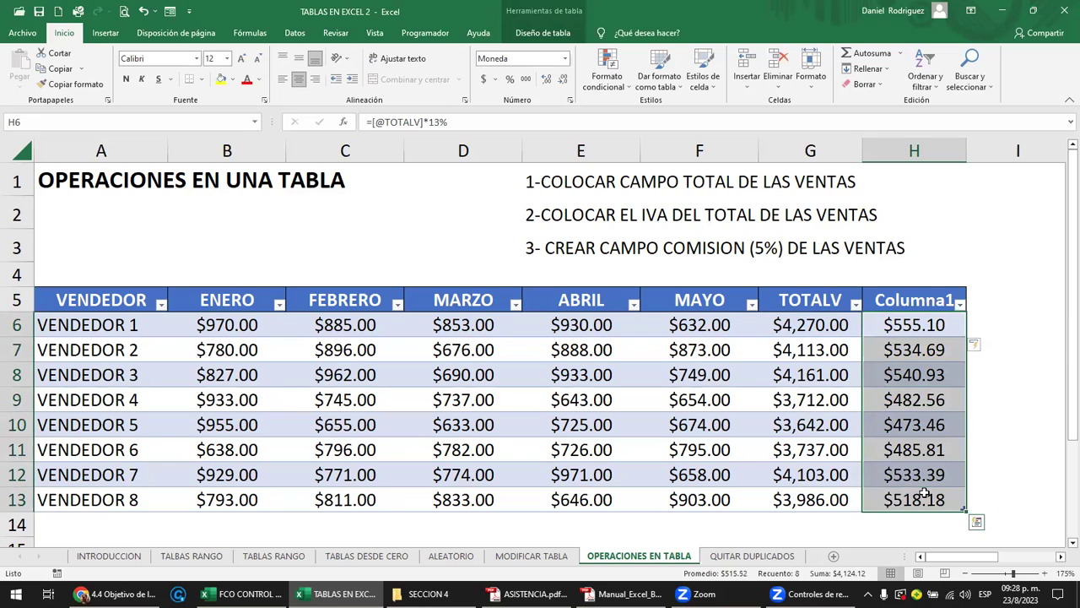
- Rename the new Columna1 header in H5 to IVA
{"action": "left_click", "coordinate": [911, 302]}
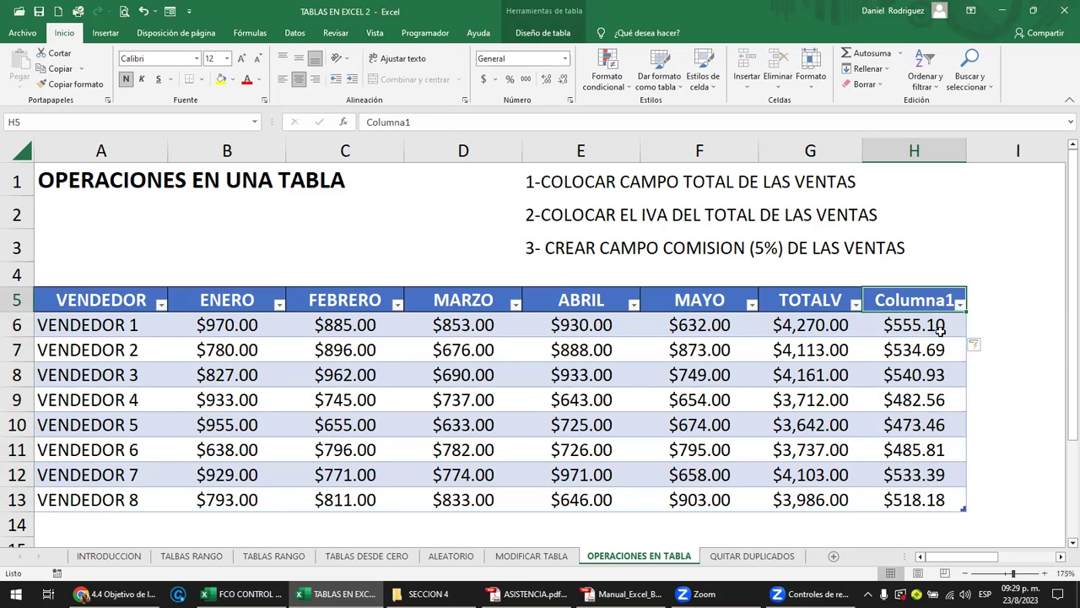
{"action": "type", "text": "IVA"}
{"action": "key", "text": "Return"}
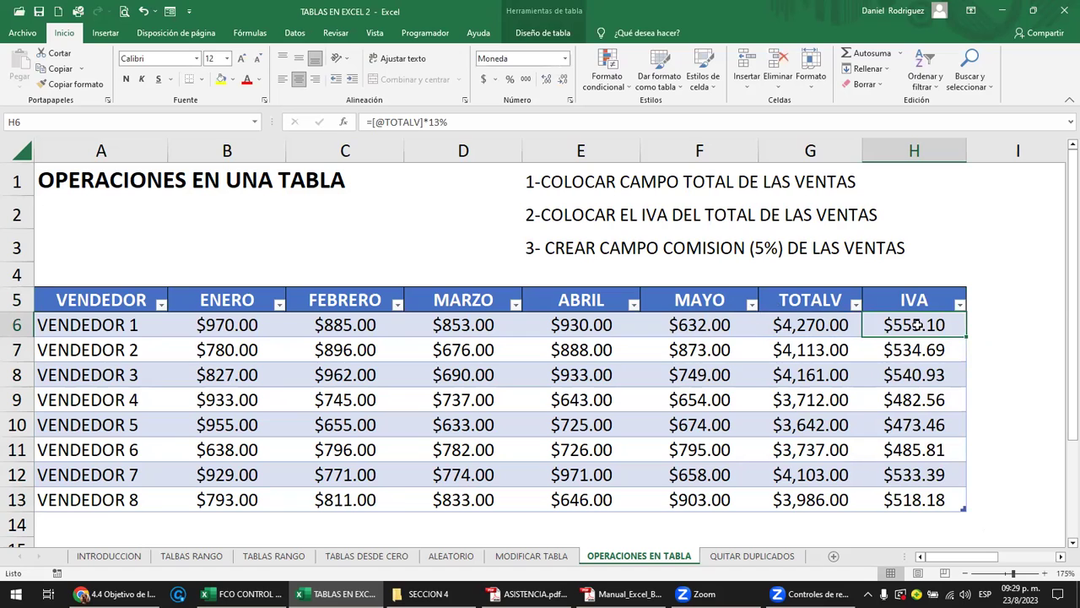
{"action": "double_click", "coordinate": [916, 325]}
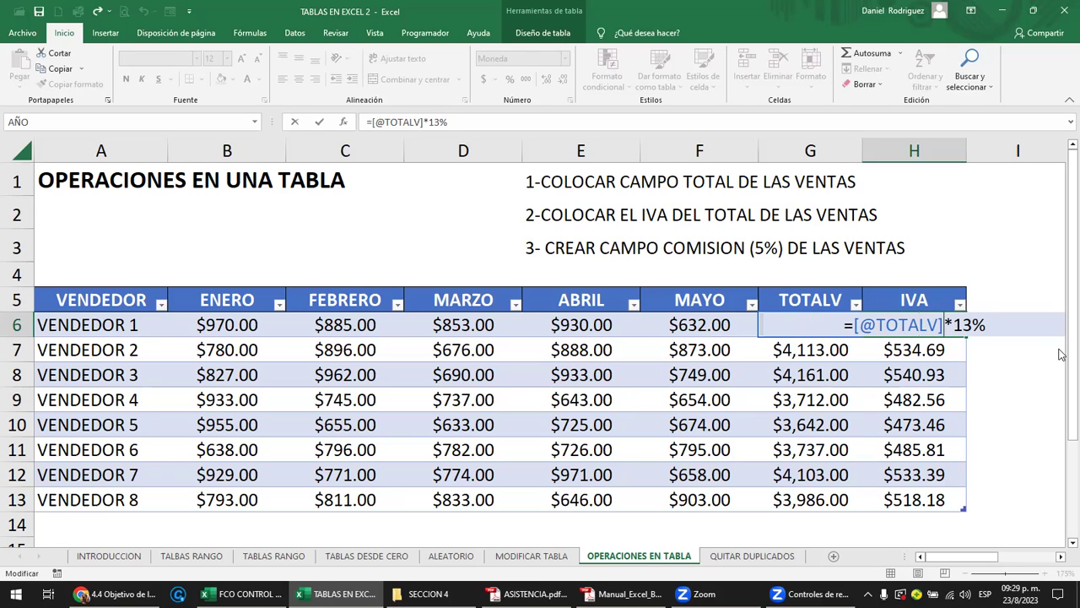
{"action": "key", "text": "Right"}
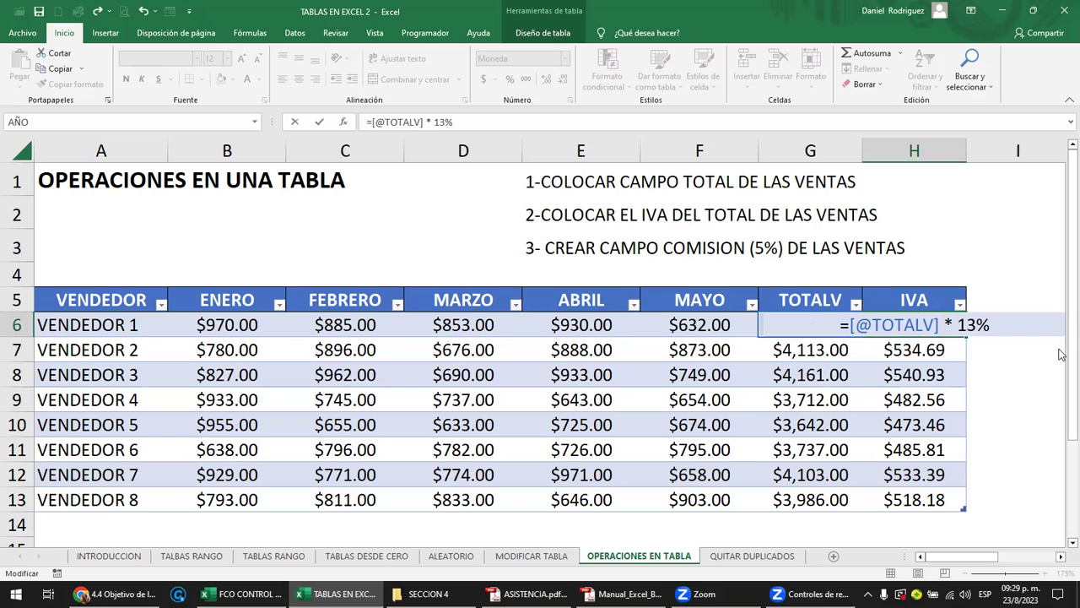
{"action": "key", "text": "Return"}
{"action": "key", "text": "Up"}
{"action": "key", "text": "Right"}
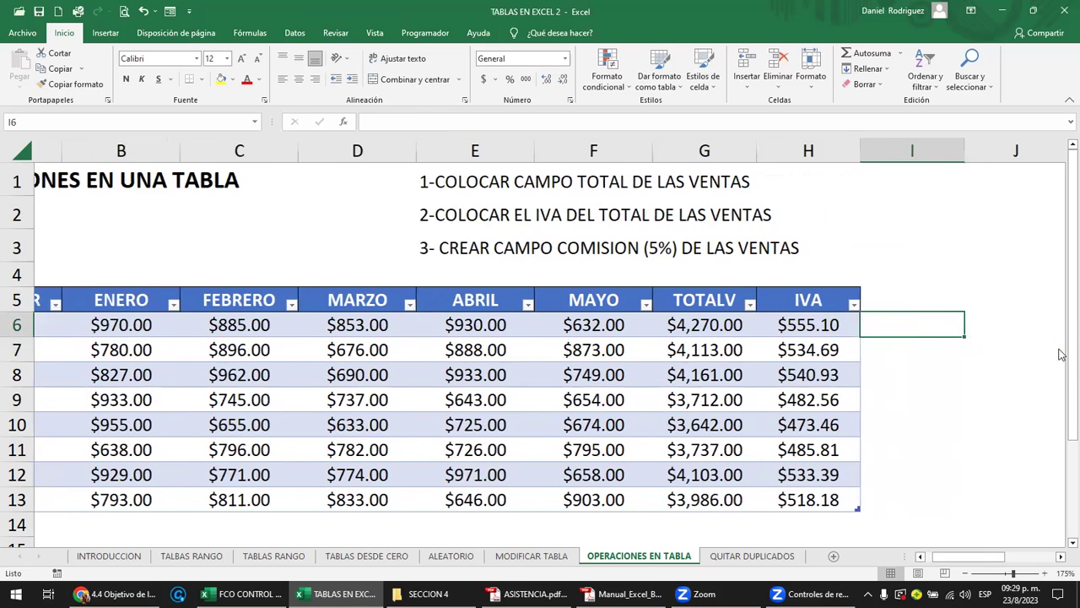
{"action": "key", "text": "Right"}
{"action": "key", "text": "Right"}
{"action": "key", "text": "Right"}
{"action": "key", "text": "Right"}
{"action": "key", "text": "Right"}
{"action": "key", "text": "Right"}
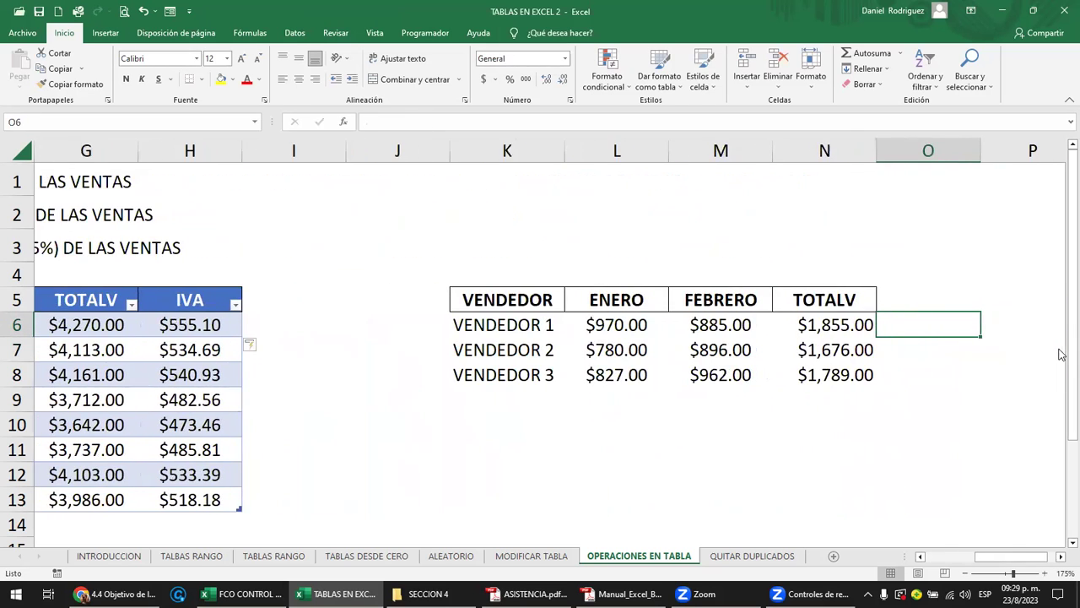
- Add an IVA header in O5 formatted like the TOTALV header
{"action": "key", "text": "Up"}
{"action": "type", "text": "IVA"}
{"action": "key", "text": "Return"}
{"action": "left_click", "coordinate": [819, 298]}
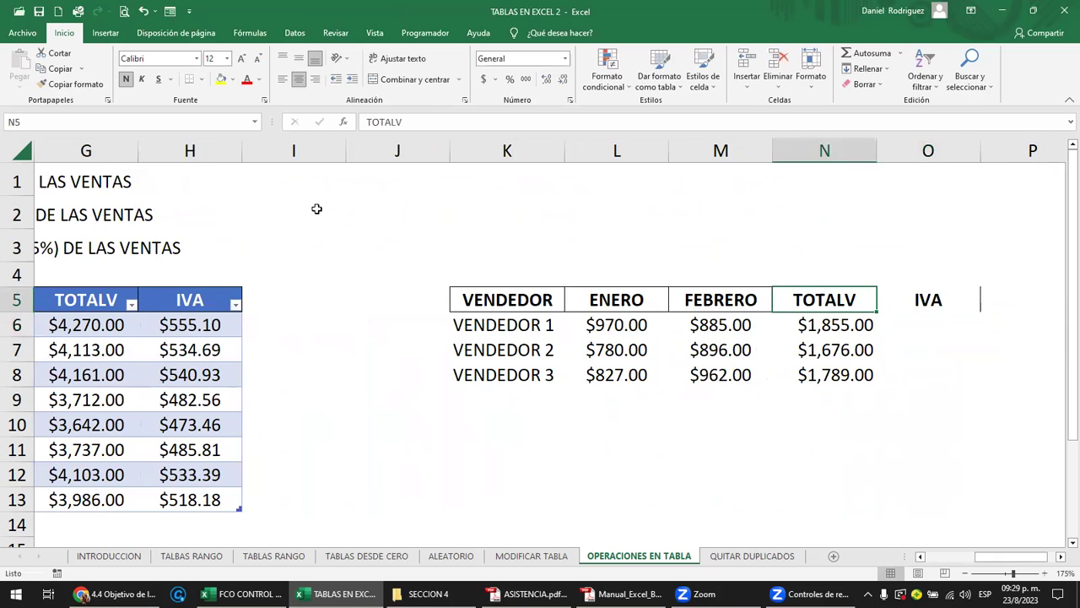
{"action": "left_click", "coordinate": [64, 86]}
{"action": "left_click", "coordinate": [905, 305]}
- Enter =N6*13% in O6 to compute VENDEDOR 1's IVA of $241.15
{"action": "left_click", "coordinate": [908, 327]}
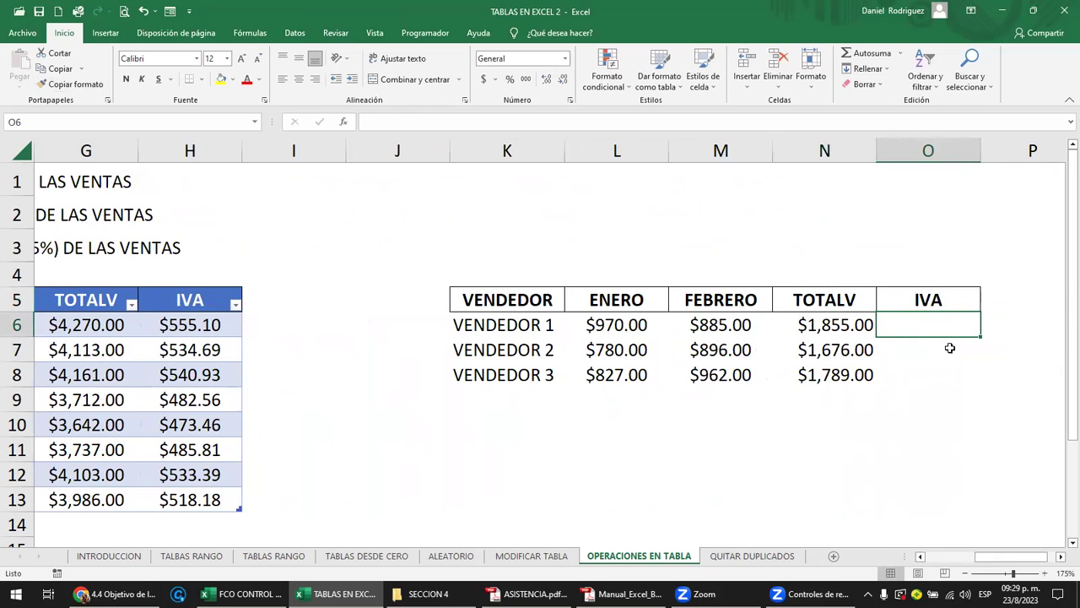
{"action": "type", "text": "="}
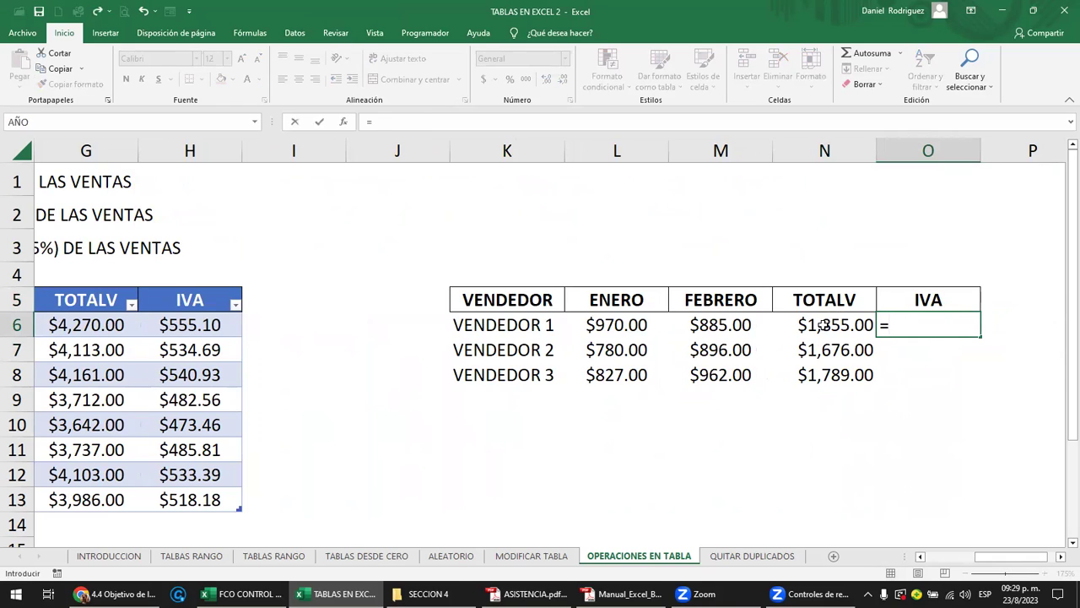
{"action": "left_click", "coordinate": [824, 324]}
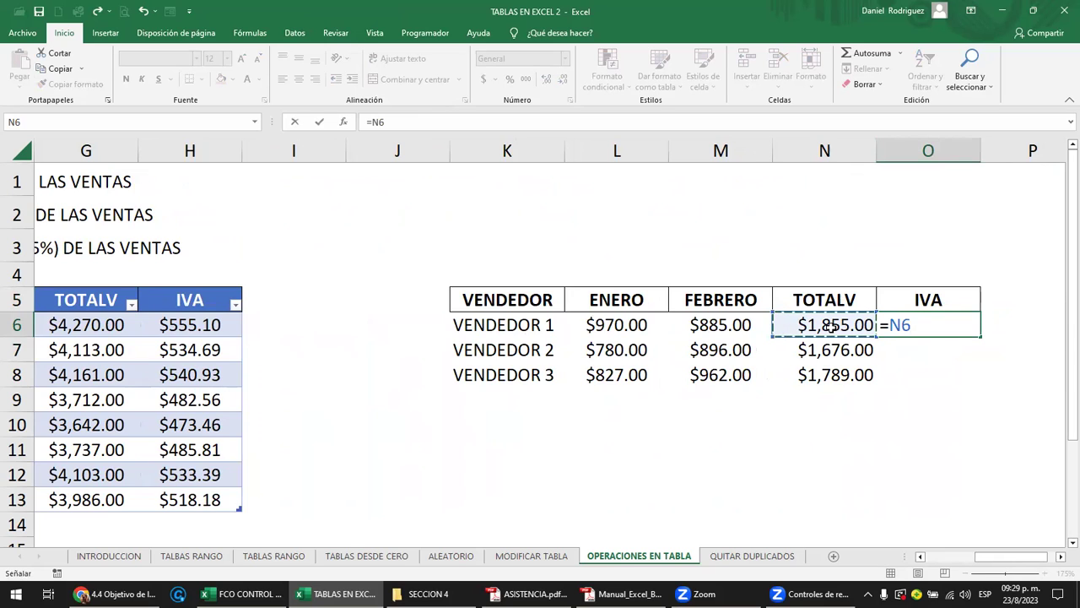
{"action": "type", "text": "*13%"}
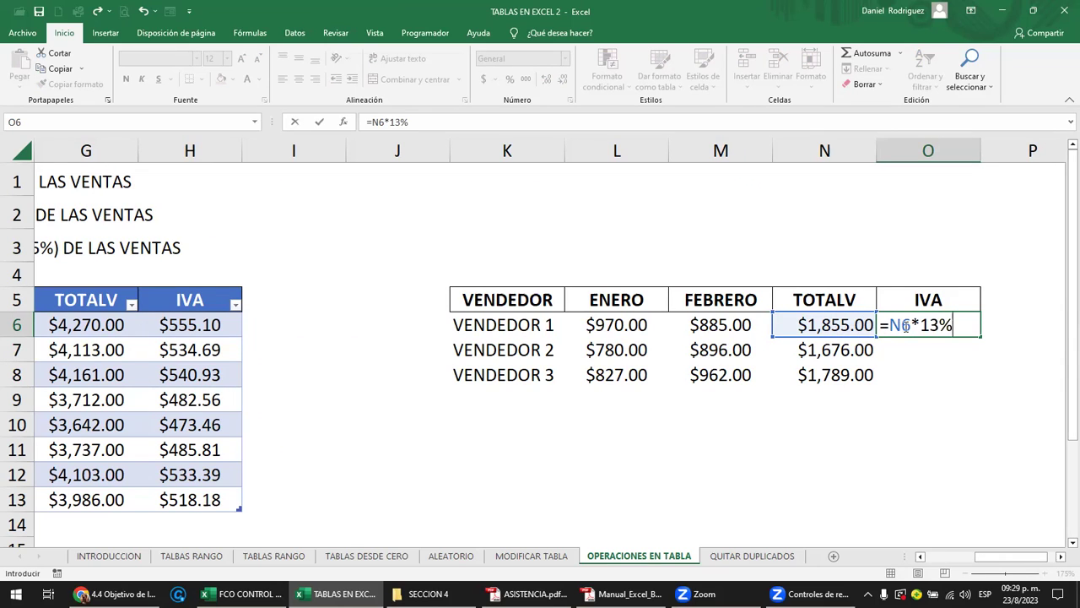
{"action": "key", "text": "Return"}
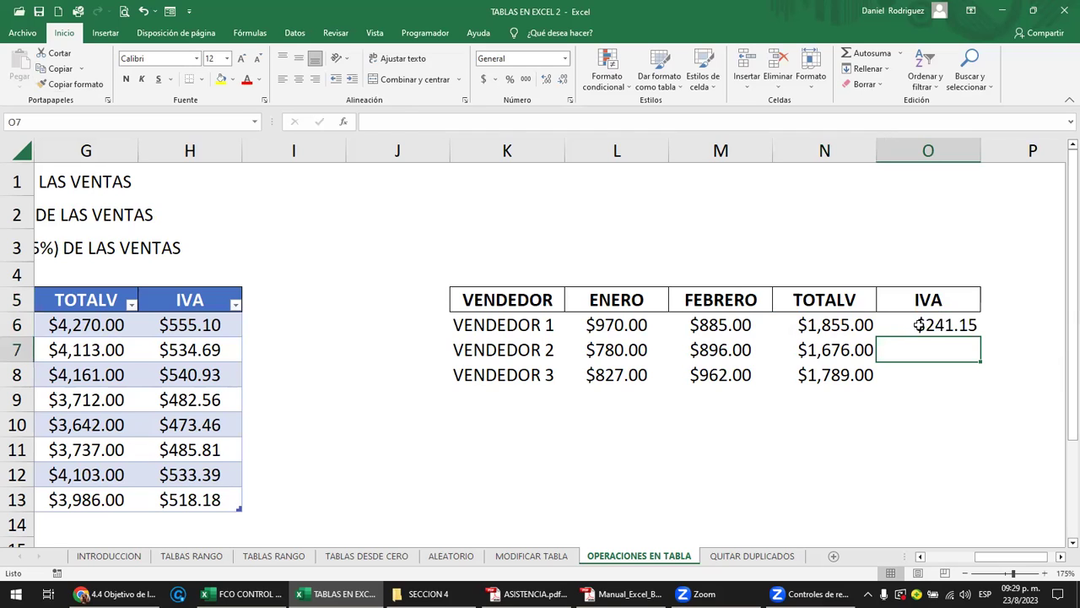
- Fill the IVA formula down to O8 and check the $217.88 and $232.57 results
{"action": "left_click", "coordinate": [919, 325]}
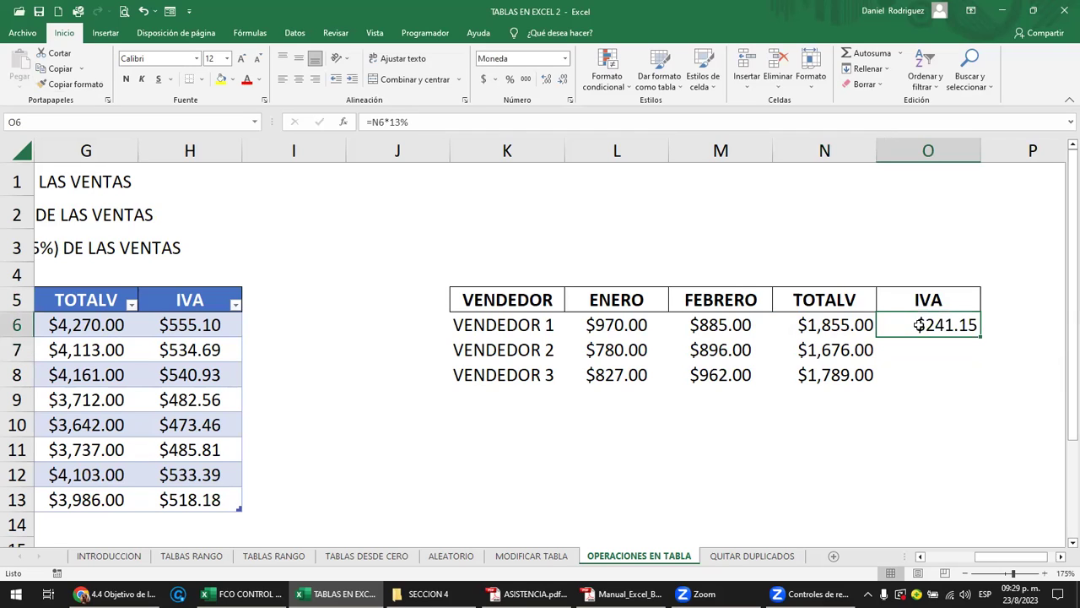
{"action": "double_click", "coordinate": [979, 336]}
{"action": "left_click", "coordinate": [932, 349]}
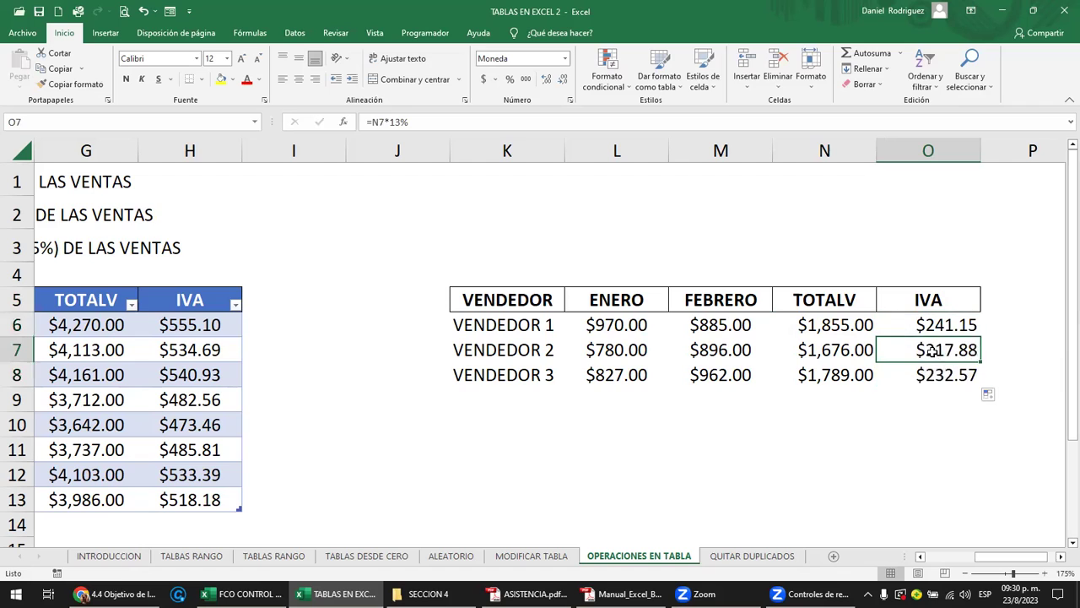
{"action": "left_click", "coordinate": [942, 373]}
{"action": "left_click", "coordinate": [941, 332]}
{"action": "left_click", "coordinate": [953, 371]}
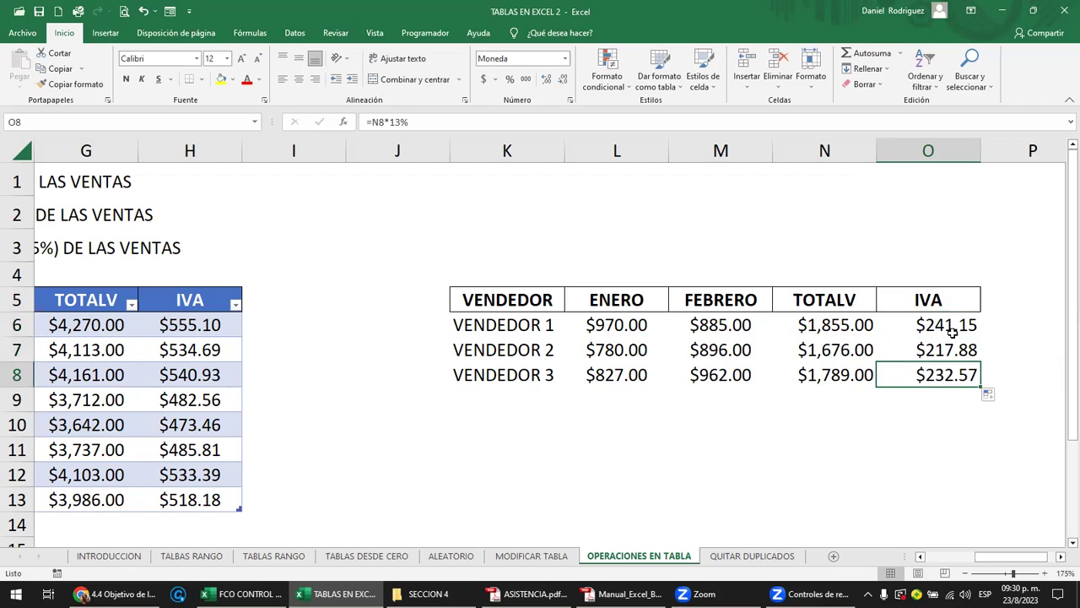
{"action": "left_click", "coordinate": [949, 327]}
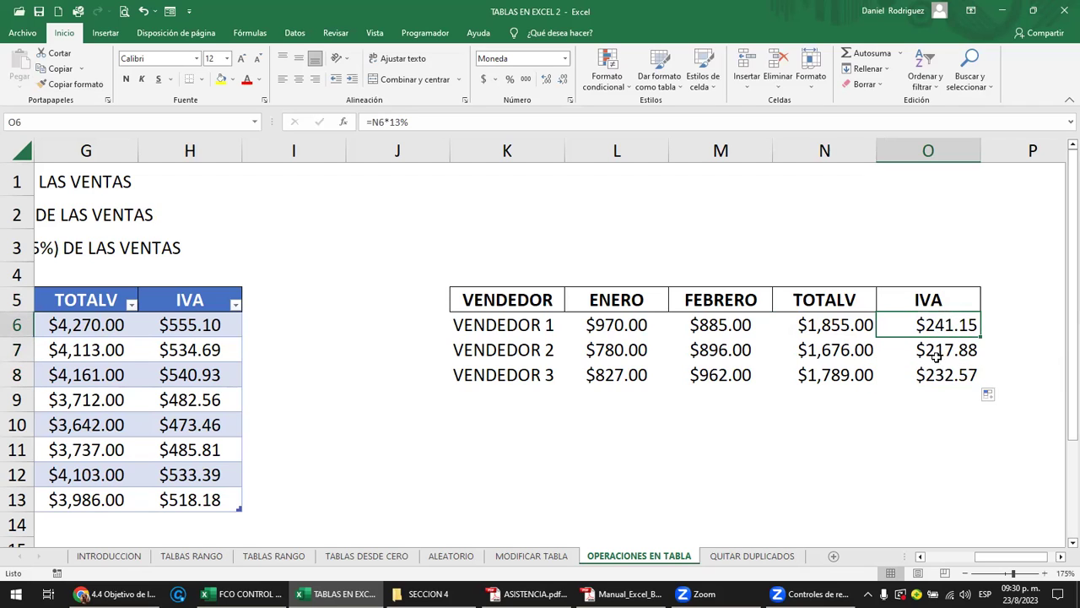
{"action": "left_click", "coordinate": [909, 300]}
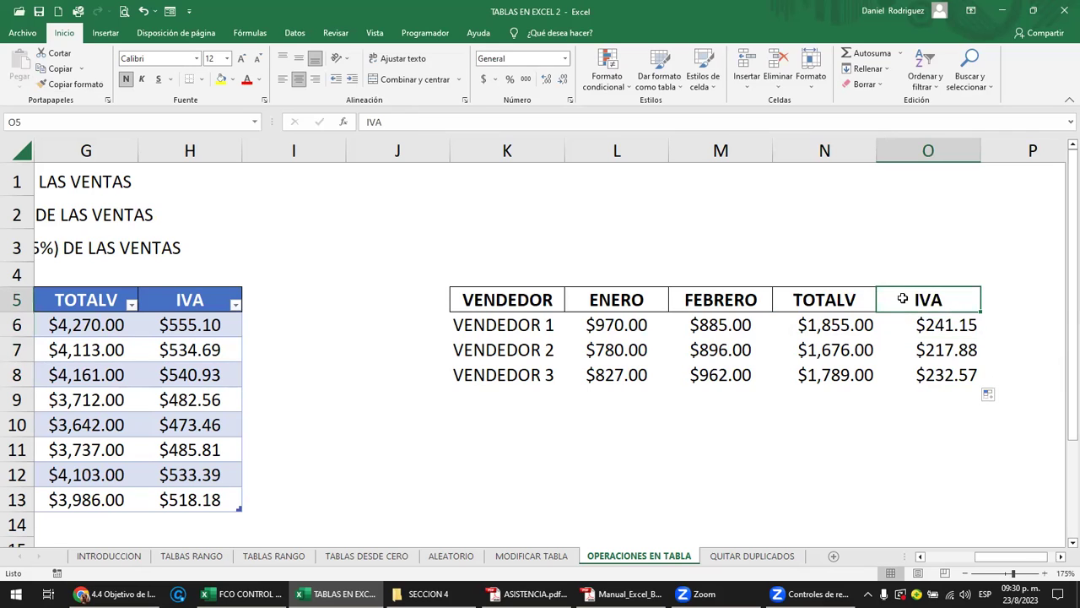
{"action": "left_click", "coordinate": [923, 325]}
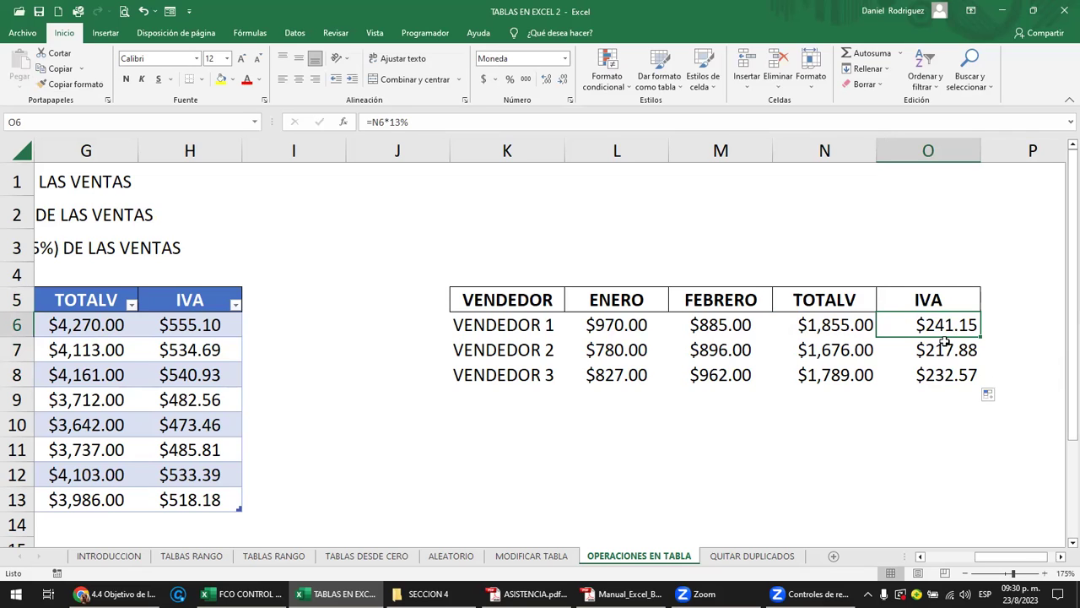
{"action": "left_click_drag", "start_coordinate": [945, 349], "coordinate": [940, 371]}
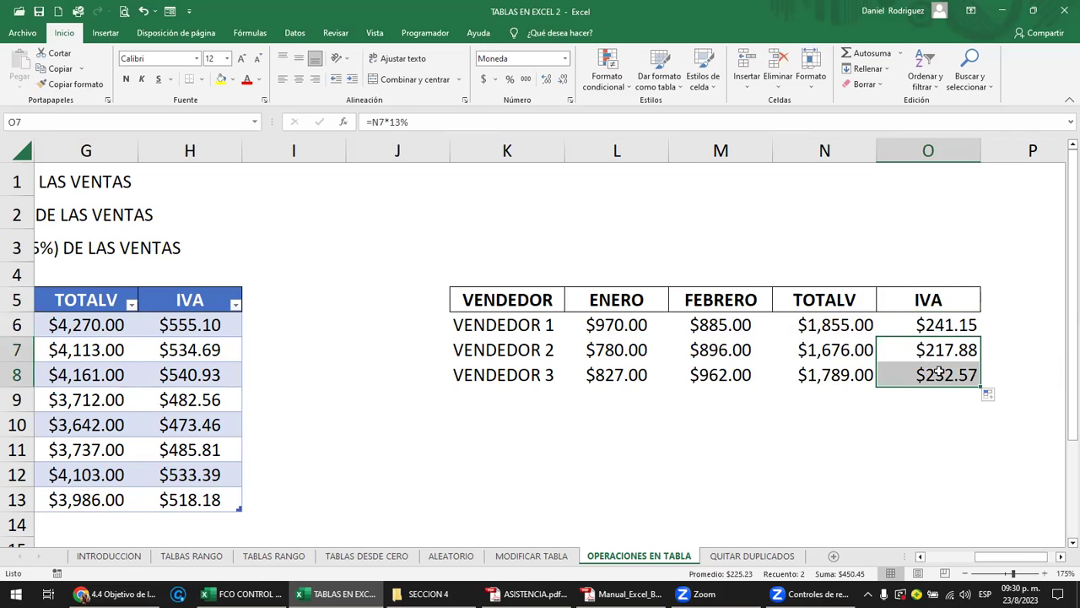
{"action": "left_click", "coordinate": [897, 270]}
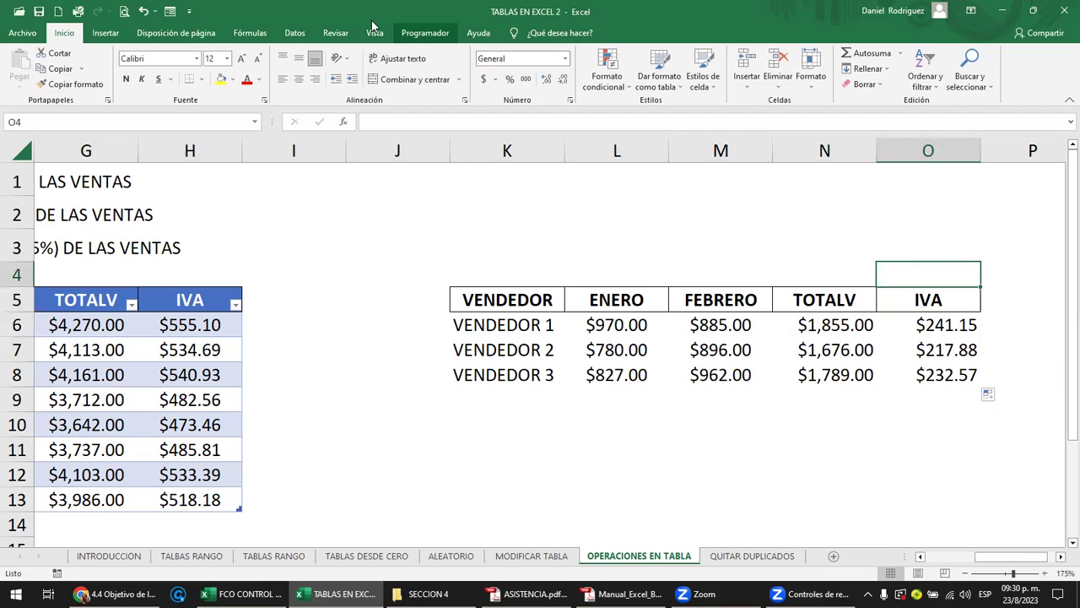
- Enter the title RANGO DE DATOS in K3, just above the vendor range's header row
{"action": "left_click", "coordinate": [688, 232]}
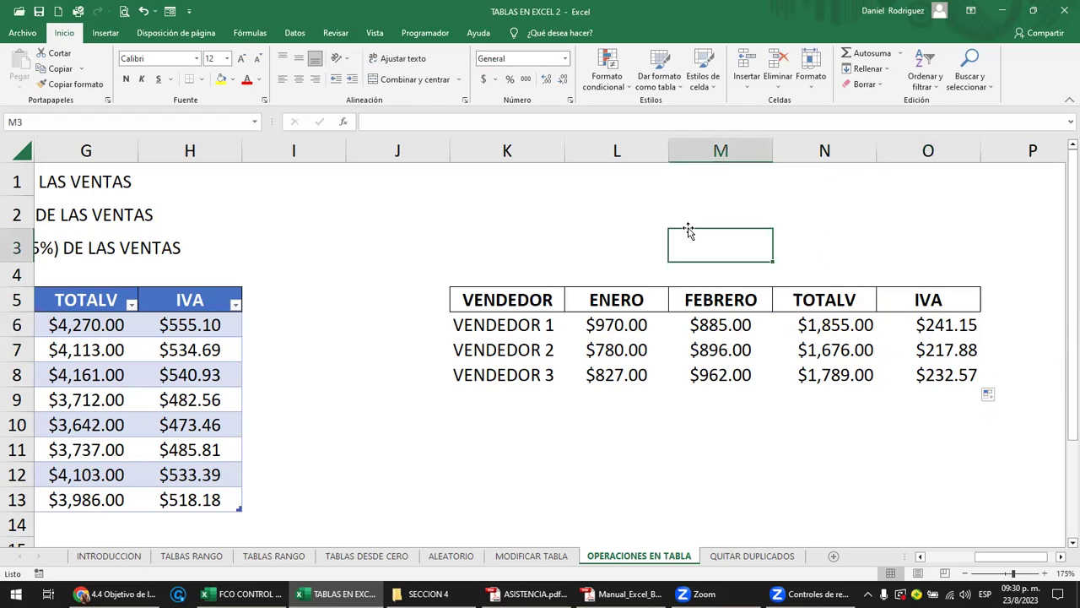
{"action": "key", "text": "Left"}
{"action": "key", "text": "Left"}
{"action": "key", "text": "Left"}
{"action": "key", "text": "Right"}
{"action": "type", "text": "RA"}
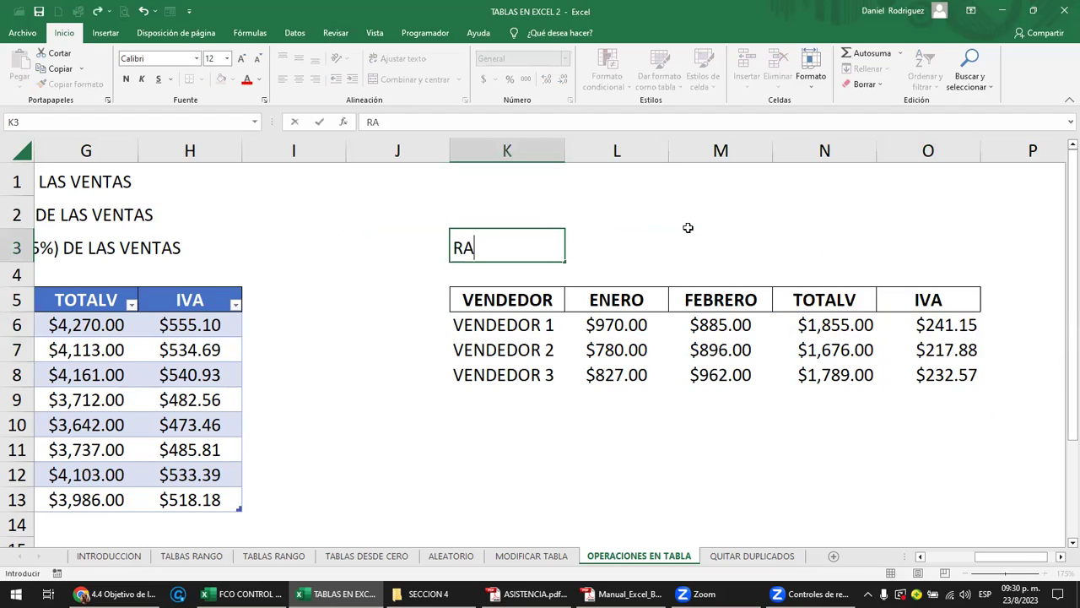
{"action": "type", "text": "NGO DE DATOS"}
{"action": "key", "text": "Return"}
{"action": "key", "text": "Left"}
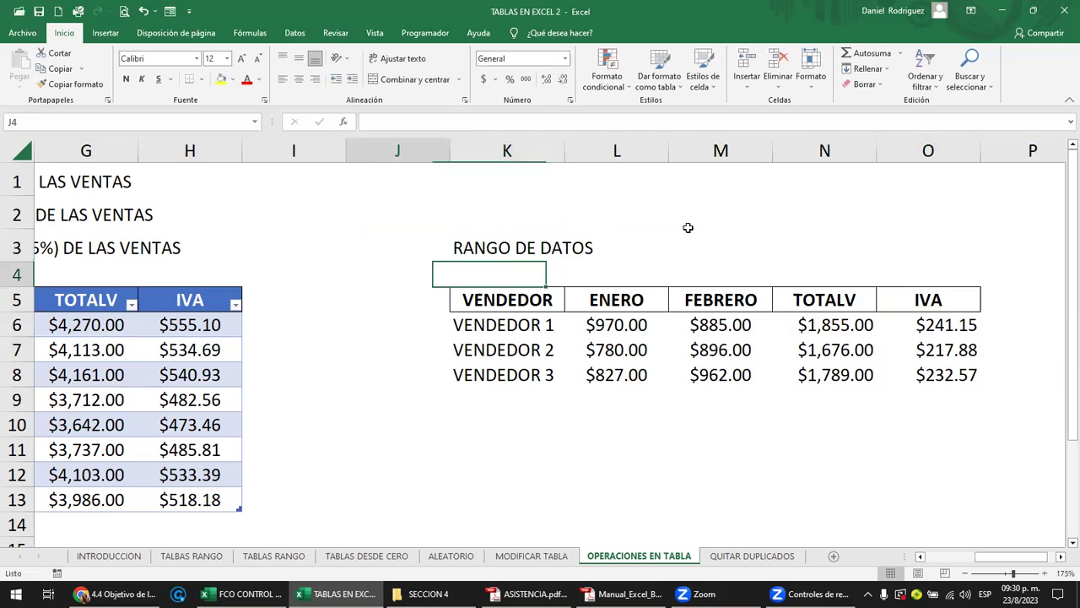
{"action": "key", "text": "Left"}
{"action": "key", "text": "Left"}
{"action": "key", "text": "Home"}
{"action": "key", "text": "Up"}
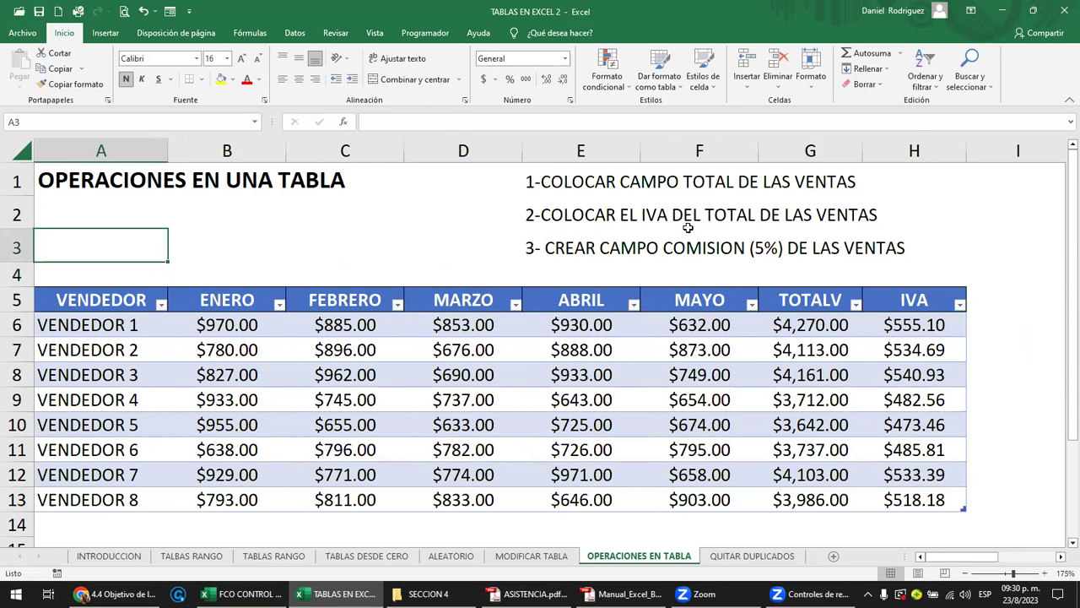
{"action": "left_click", "coordinate": [344, 189]}
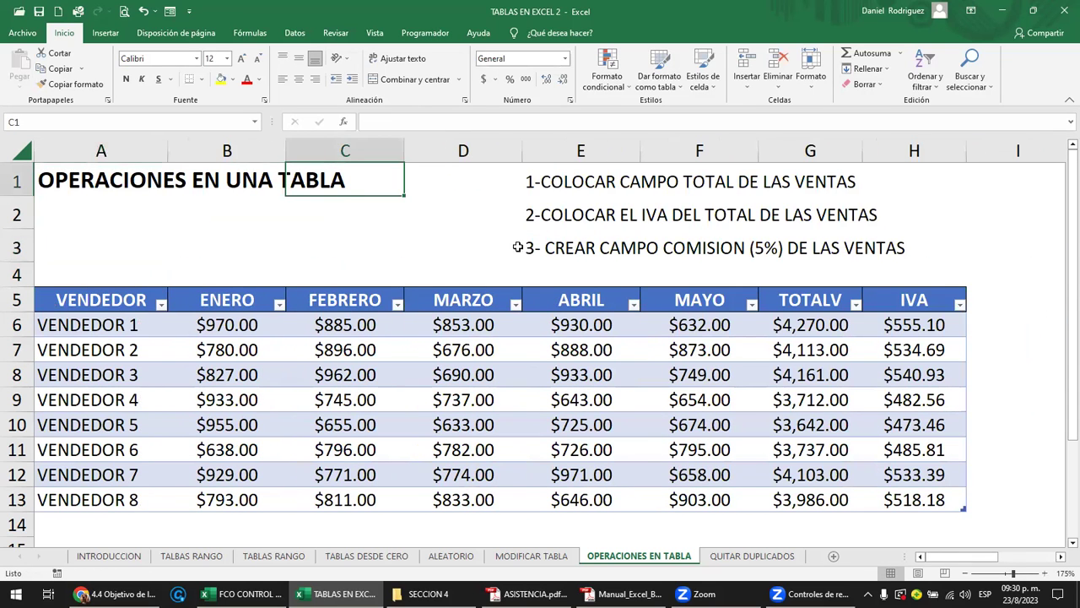
{"action": "left_click", "coordinate": [550, 248]}
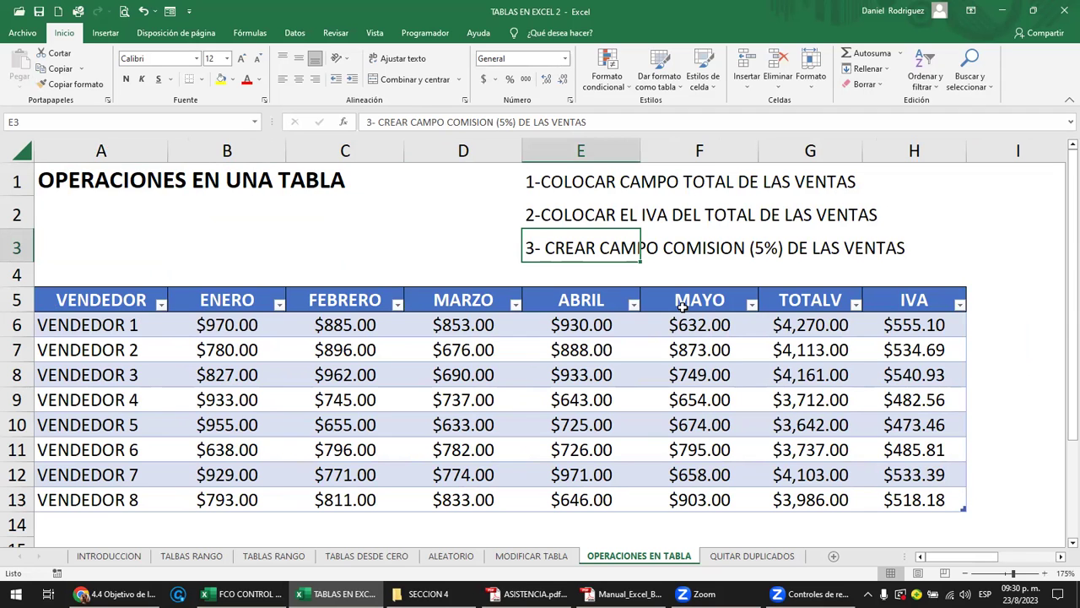
- Add a COMISION header in I5 after IVA, extending the sales table
{"action": "key", "text": "Right"}
{"action": "key", "text": "Right"}
{"action": "key", "text": "Right"}
{"action": "key", "text": "Right"}
{"action": "key", "text": "Right"}
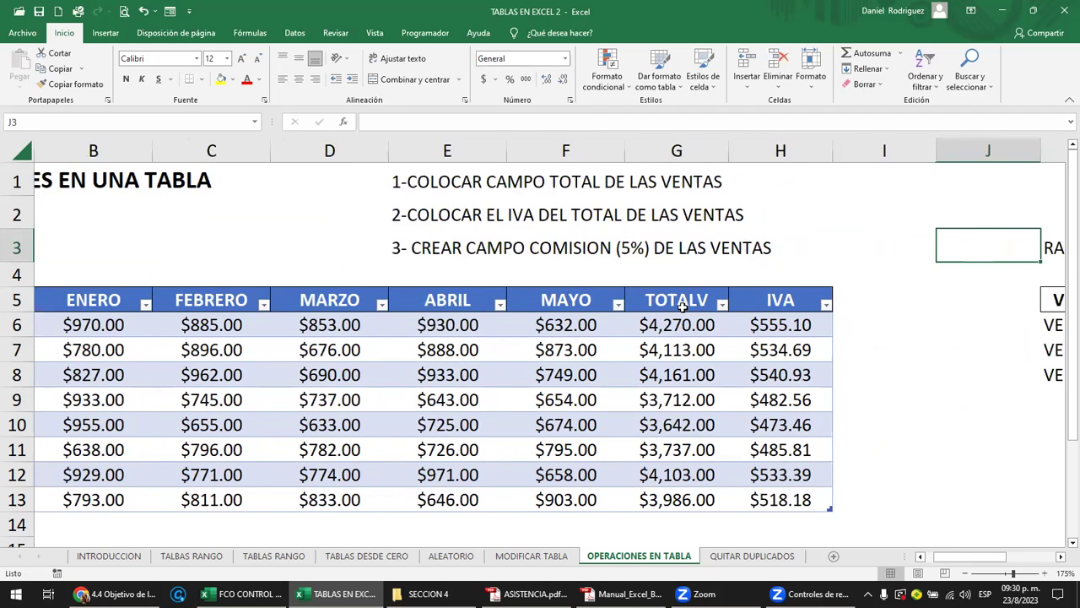
{"action": "key", "text": "Right"}
{"action": "key", "text": "Right"}
{"action": "left_click", "coordinate": [626, 307]}
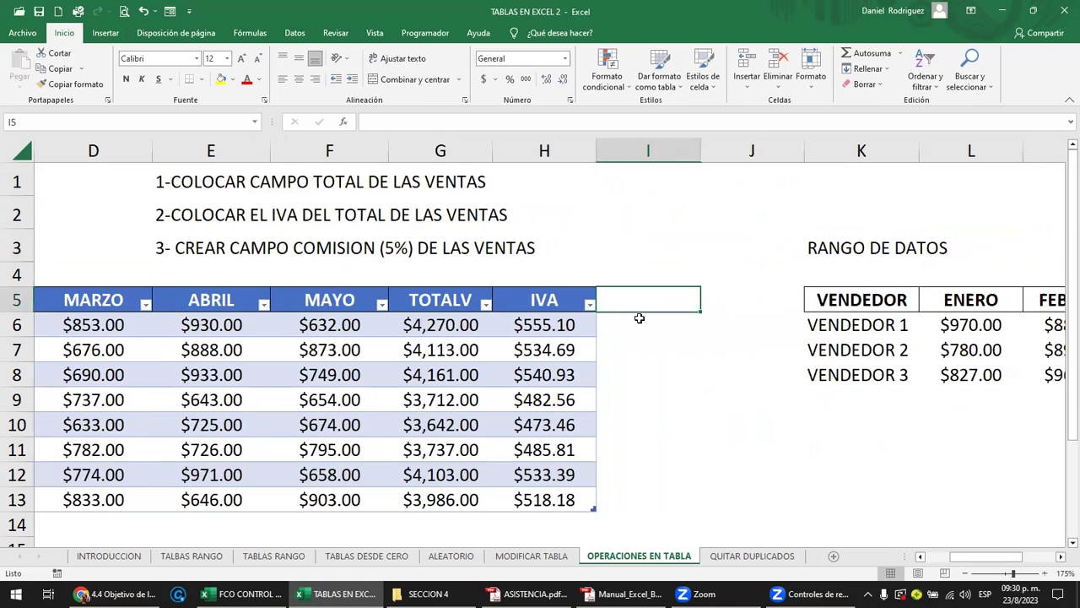
{"action": "type", "text": "COMISION"}
{"action": "key", "text": "Return"}
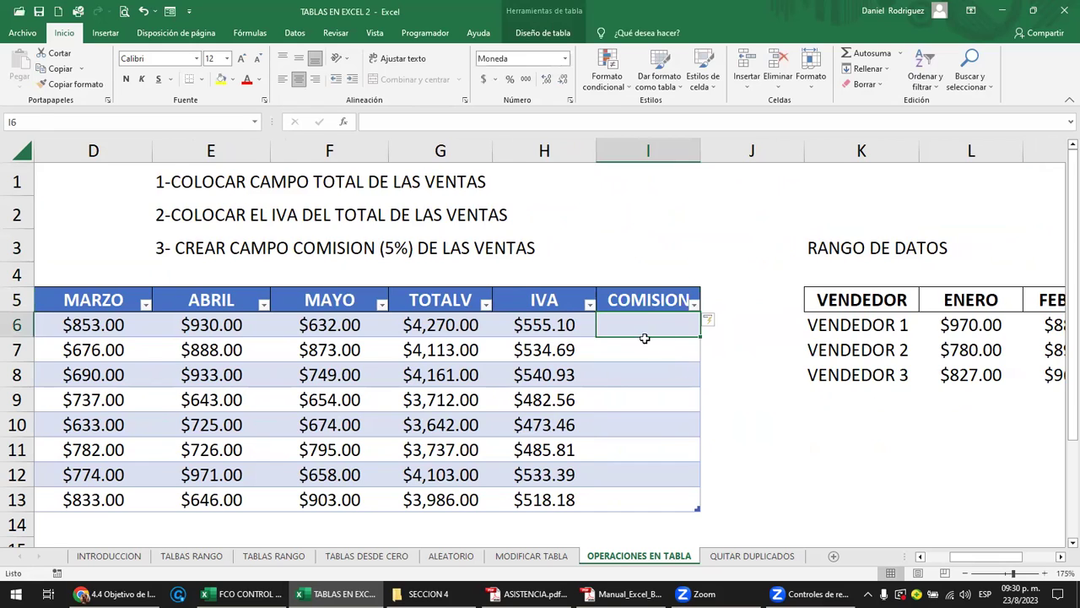
{"action": "left_click_drag", "start_coordinate": [646, 331], "coordinate": [669, 503]}
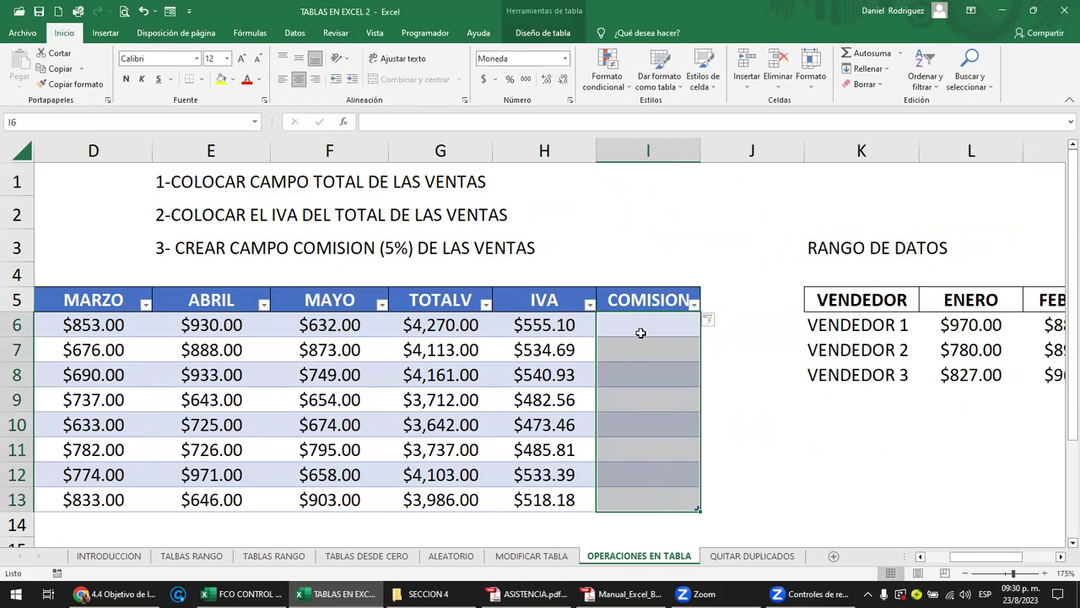
{"action": "left_click", "coordinate": [636, 325]}
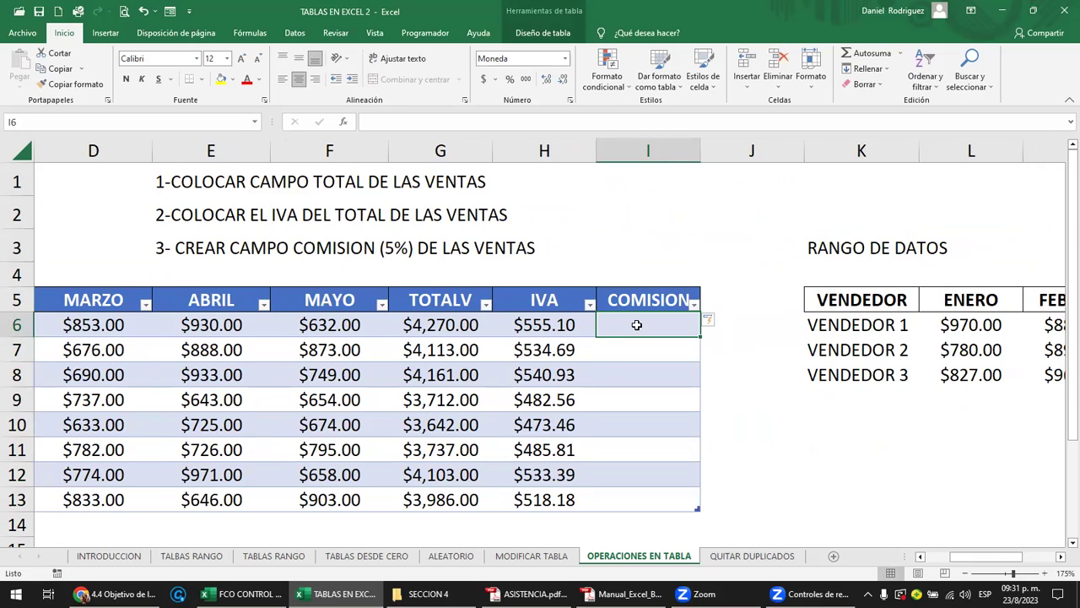
{"action": "type", "text": "="}
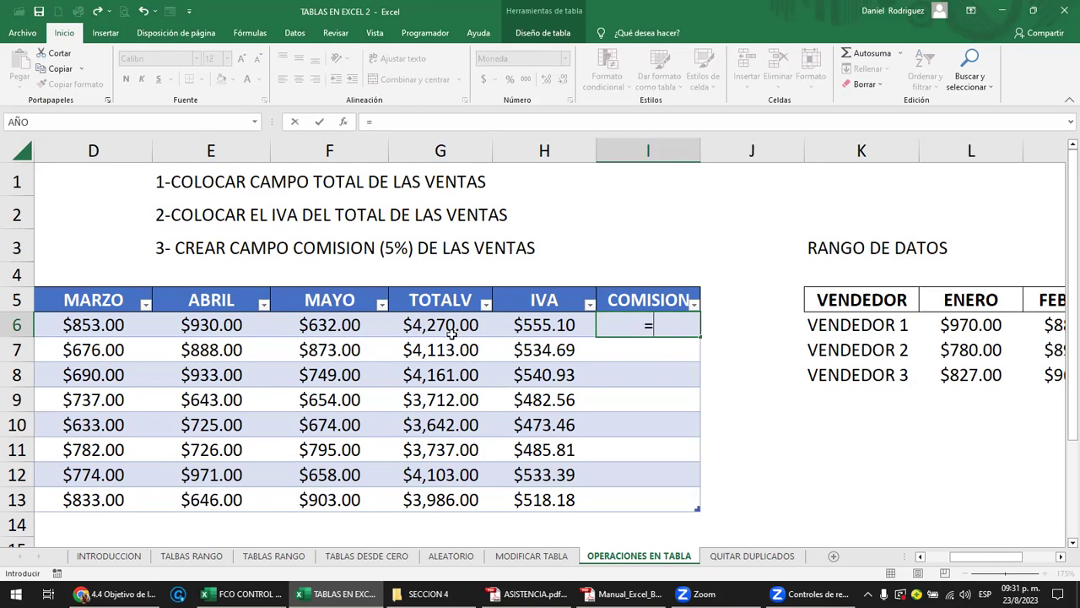
{"action": "left_click", "coordinate": [435, 328]}
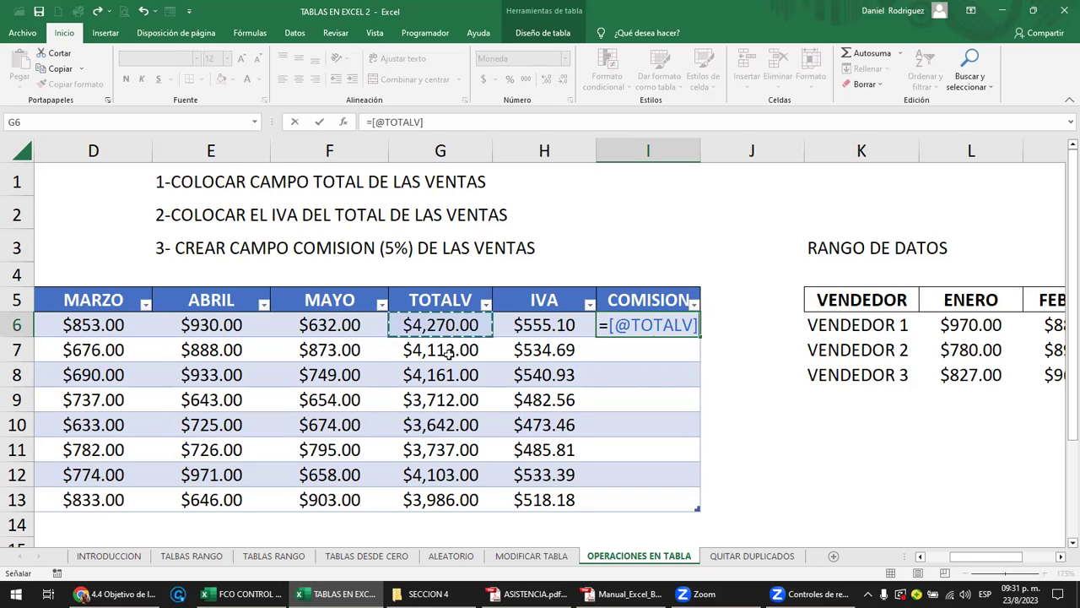
{"action": "type", "text": "*"}
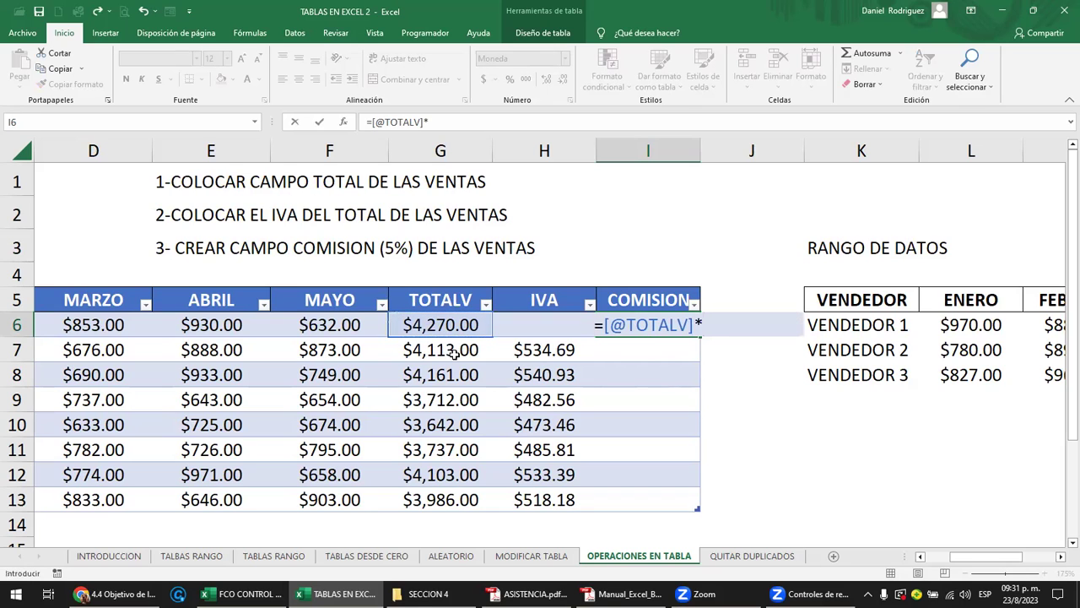
{"action": "type", "text": "5"}
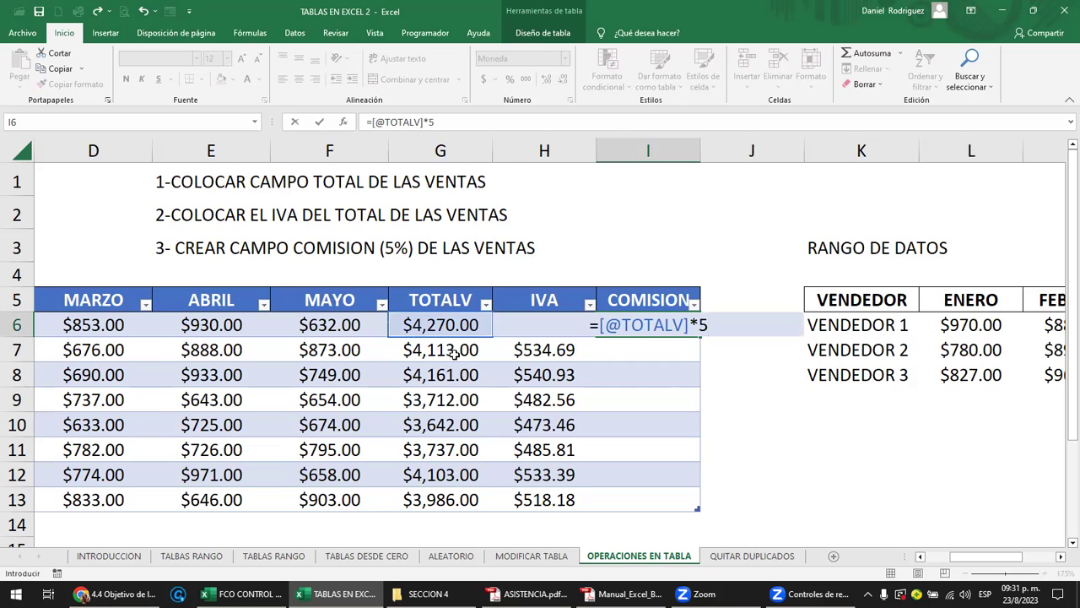
{"action": "type", "text": "%"}
{"action": "key", "text": "Return"}
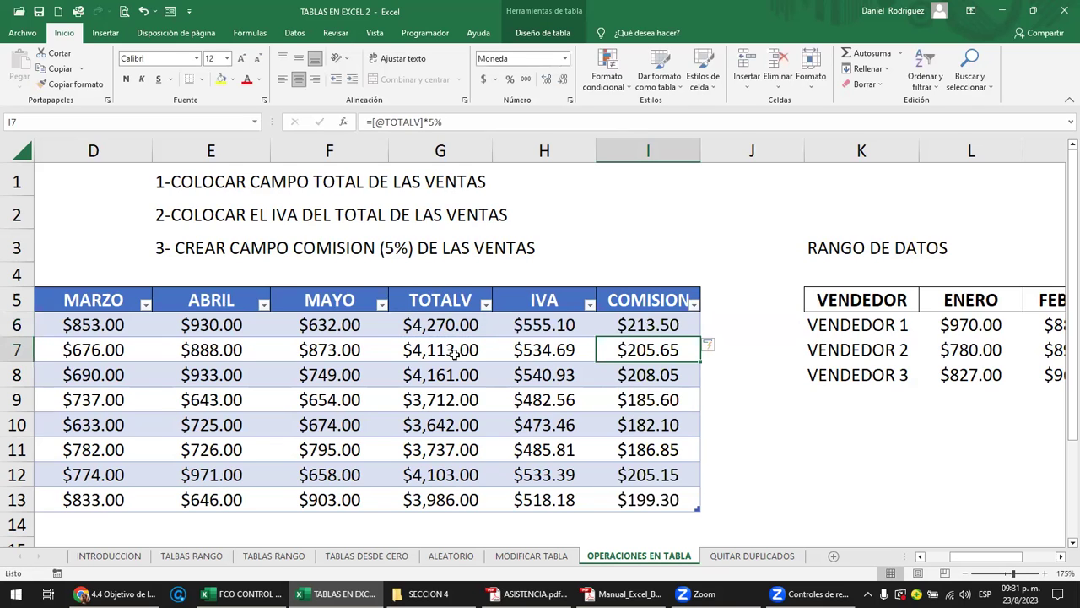
{"action": "left_click_drag", "start_coordinate": [671, 325], "coordinate": [666, 487]}
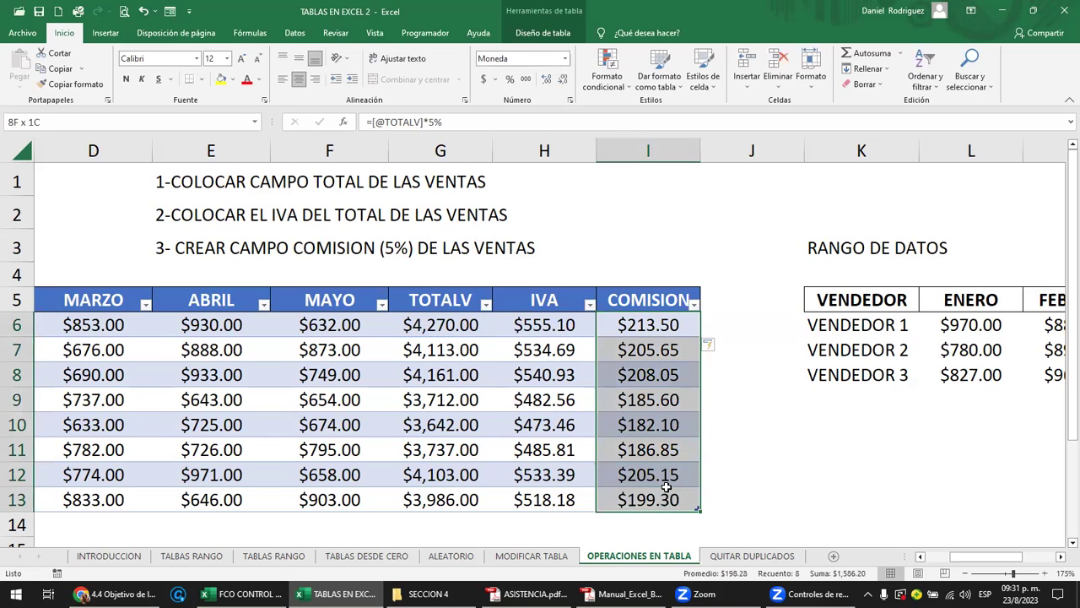
{"action": "left_click", "coordinate": [740, 319]}
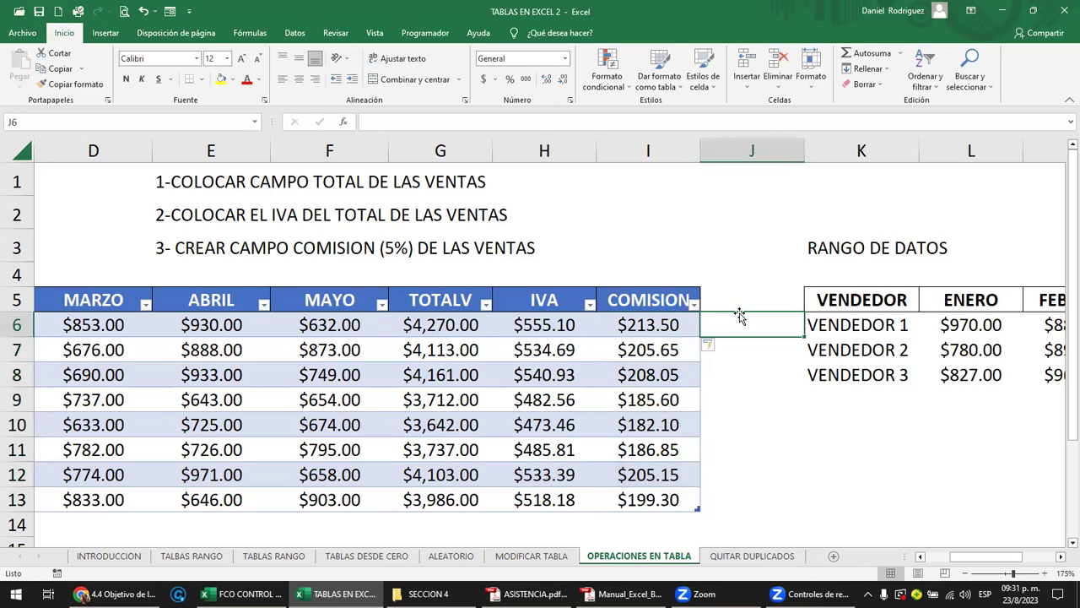
{"action": "key", "text": "Left"}
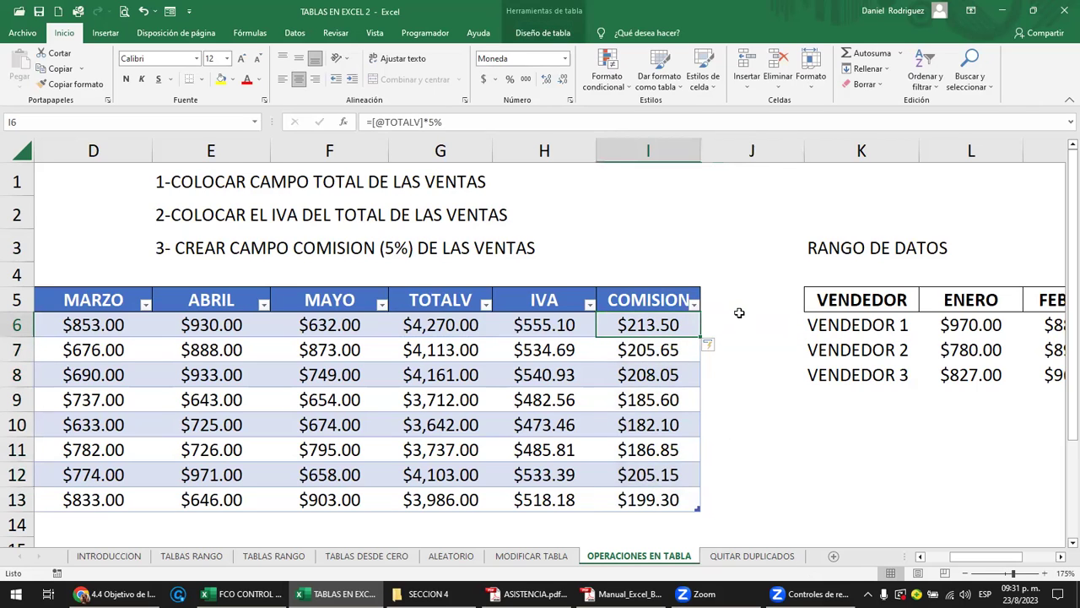
{"action": "key", "text": "Right"}
{"action": "key", "text": "Right"}
{"action": "key", "text": "Right"}
- Type a COMISION header in P5 of the plain vendor range
{"action": "key", "text": "Right"}
{"action": "key", "text": "Right"}
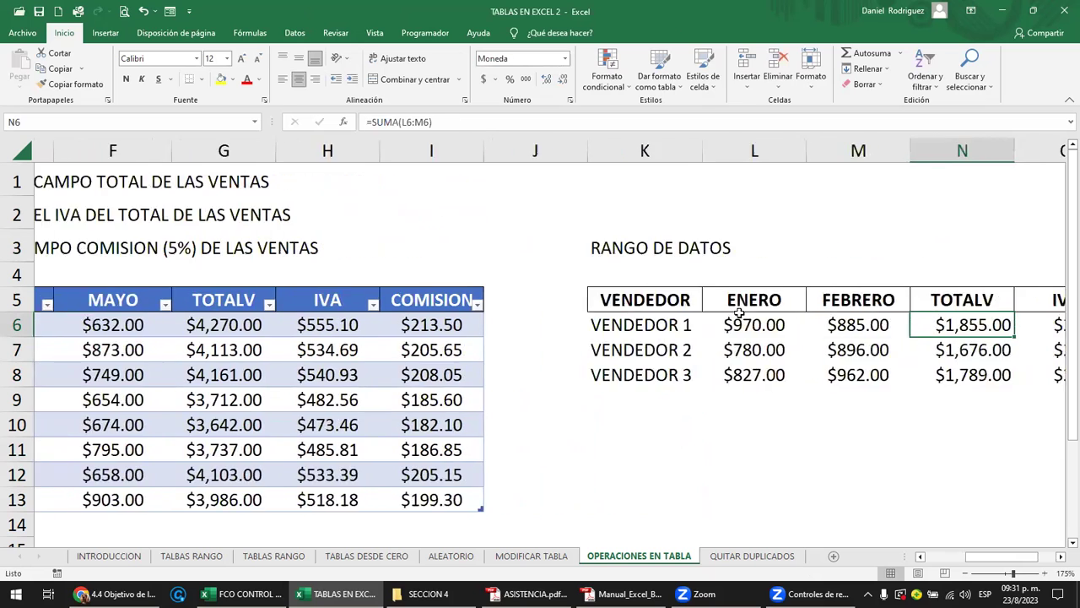
{"action": "key", "text": "Right"}
{"action": "key", "text": "Right"}
{"action": "key", "text": "Right"}
{"action": "key", "text": "Right"}
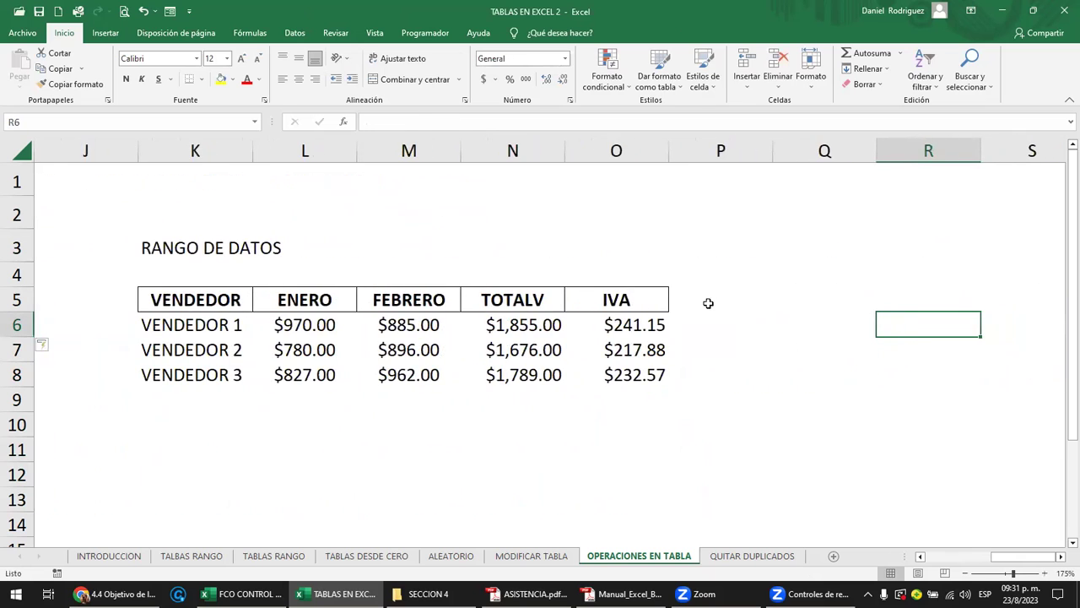
{"action": "left_click", "coordinate": [697, 298]}
{"action": "type", "text": "COMISION"}
{"action": "key", "text": "Return"}
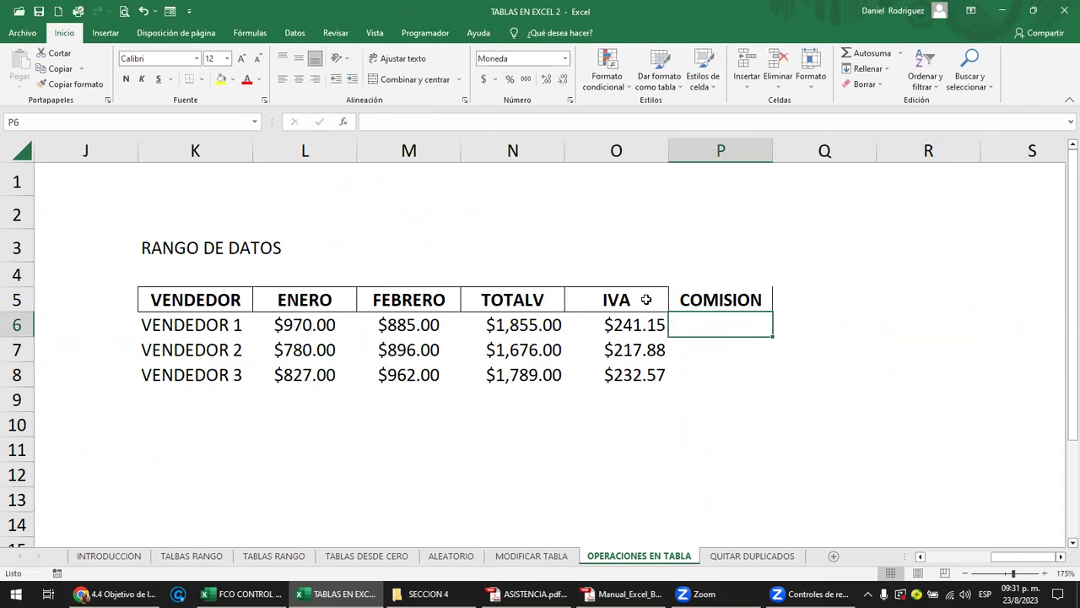
- Copy the IVA header's formatting onto the COMISION header with Copiar formato
{"action": "left_click", "coordinate": [606, 299]}
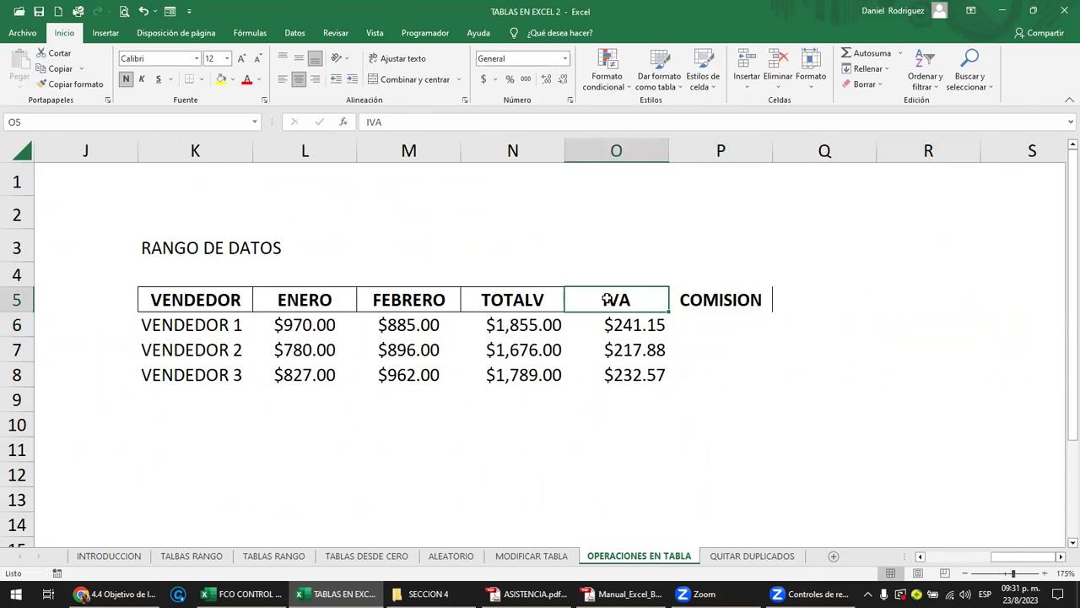
{"action": "left_click", "coordinate": [72, 84]}
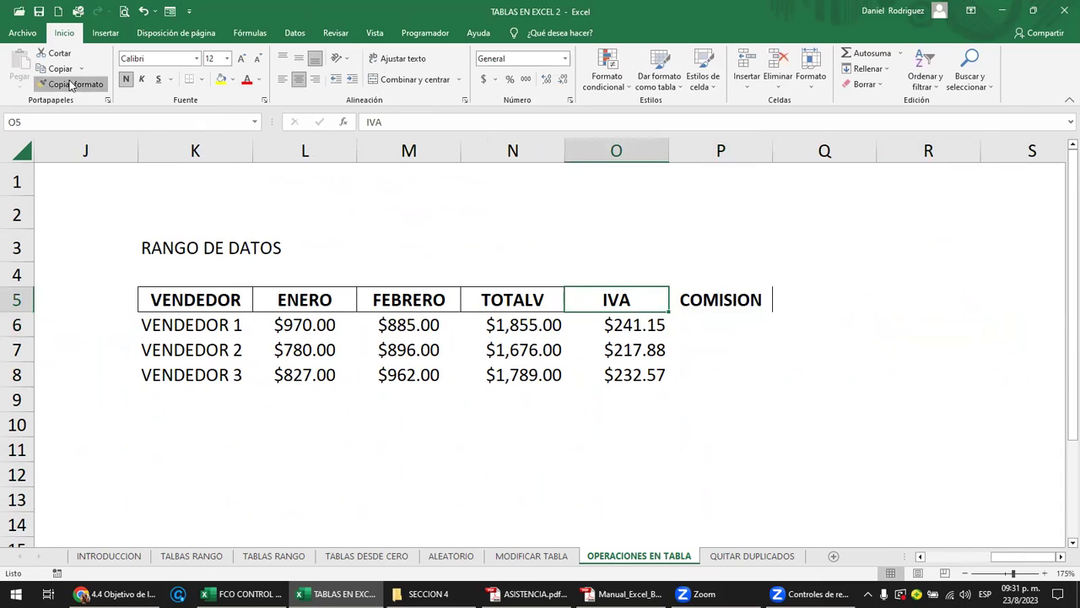
{"action": "left_click", "coordinate": [735, 295]}
{"action": "left_click", "coordinate": [713, 322]}
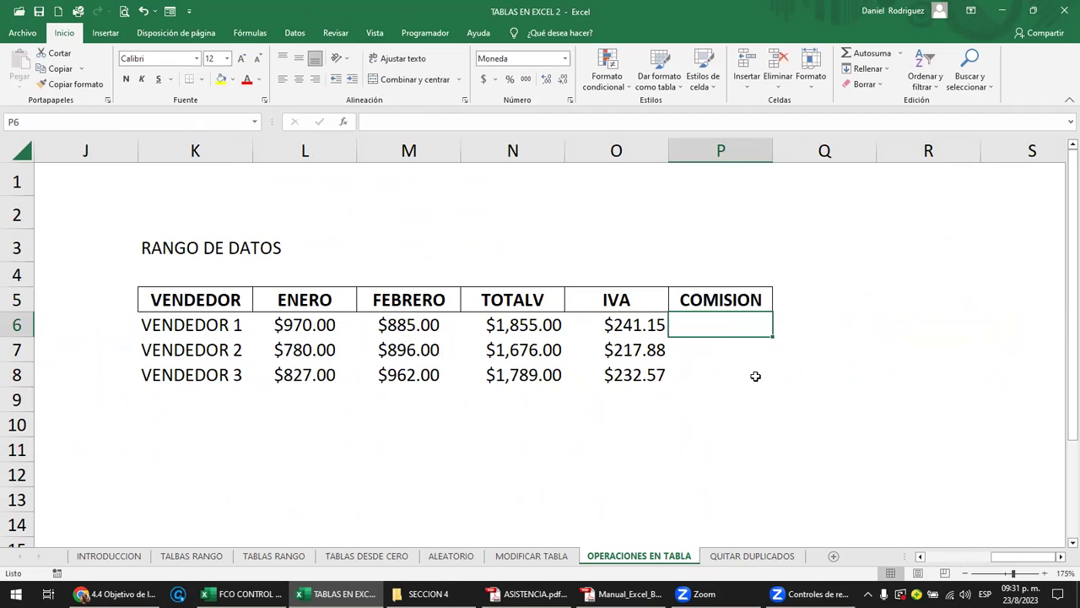
{"action": "type", "text": "="}
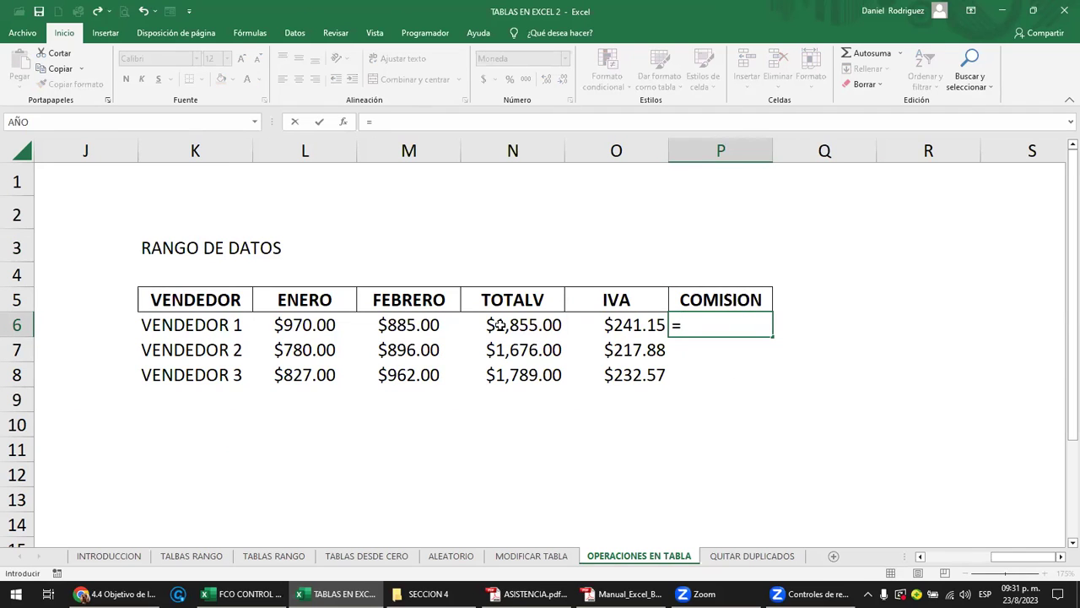
- Enter =N6*5% in P6 for vendor 1's commission
{"action": "left_click", "coordinate": [500, 326]}
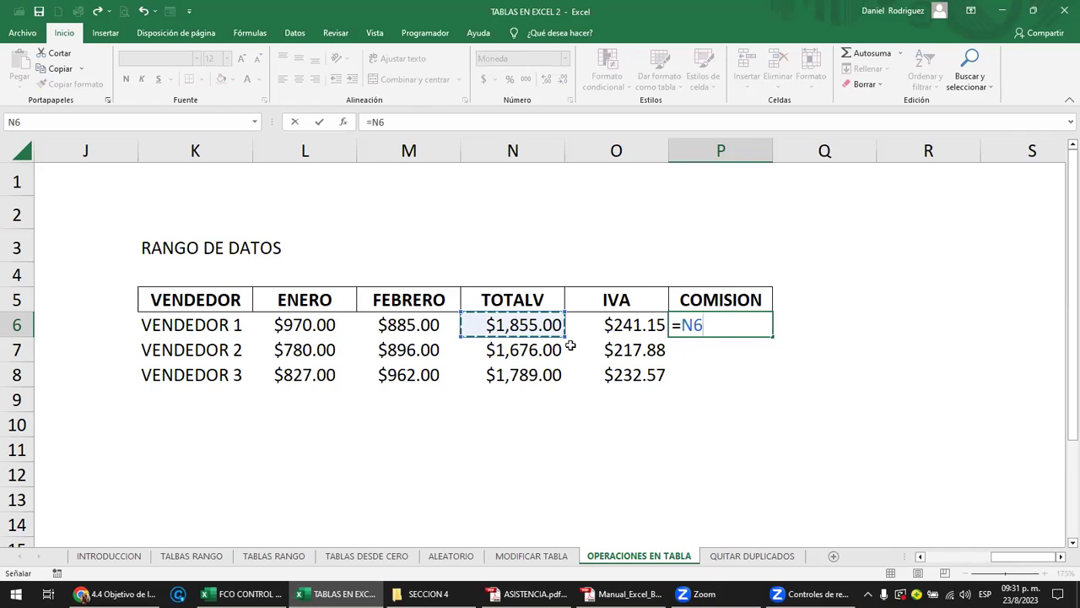
{"action": "type", "text": "*5%"}
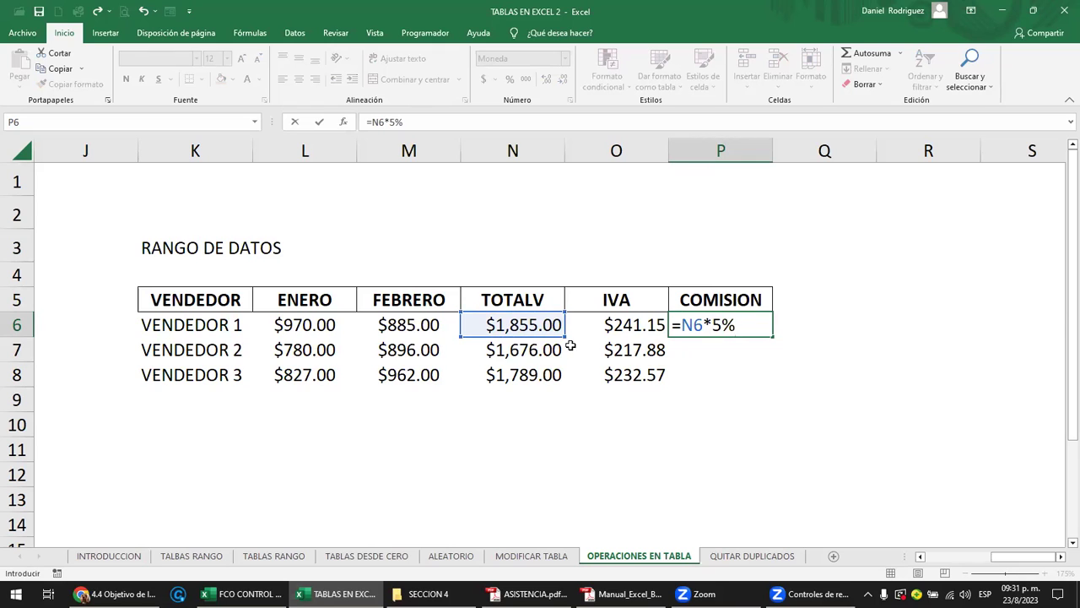
{"action": "key", "text": "Return"}
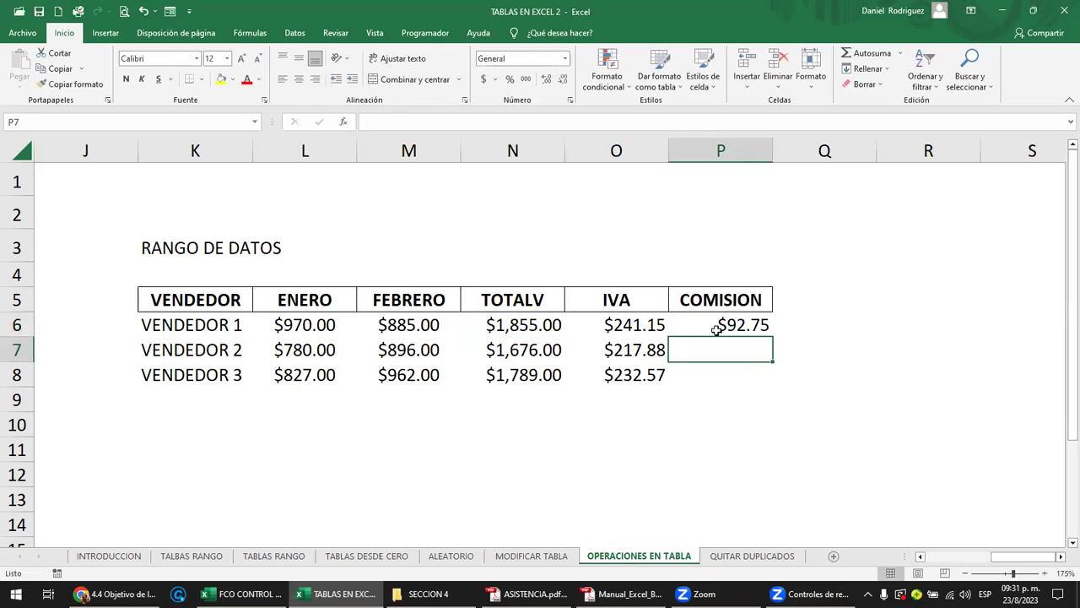
{"action": "left_click", "coordinate": [718, 326]}
{"action": "double_click", "coordinate": [718, 326]}
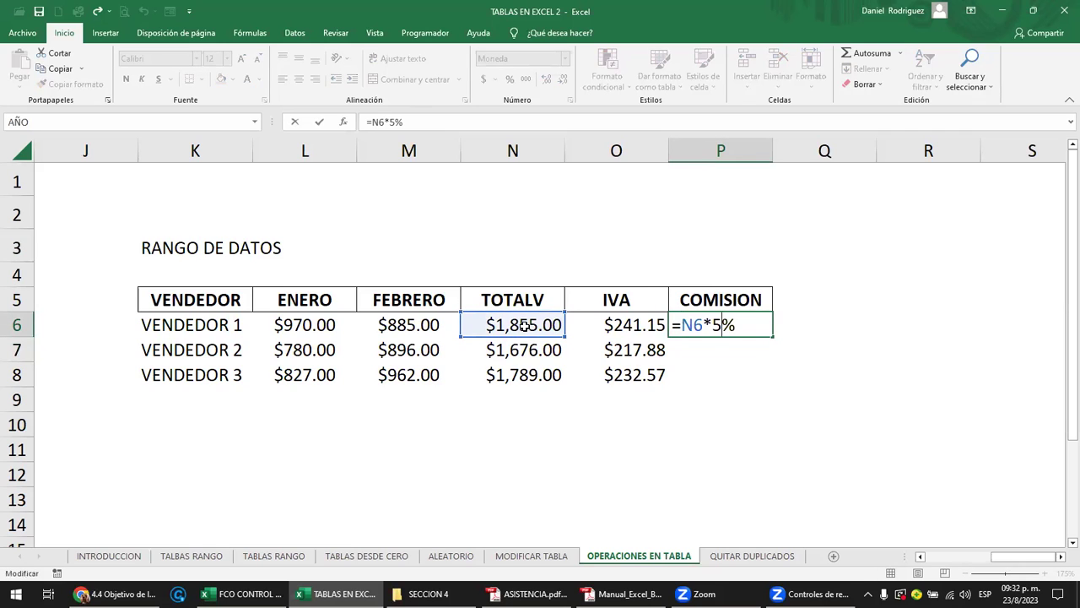
{"action": "key", "text": "Escape"}
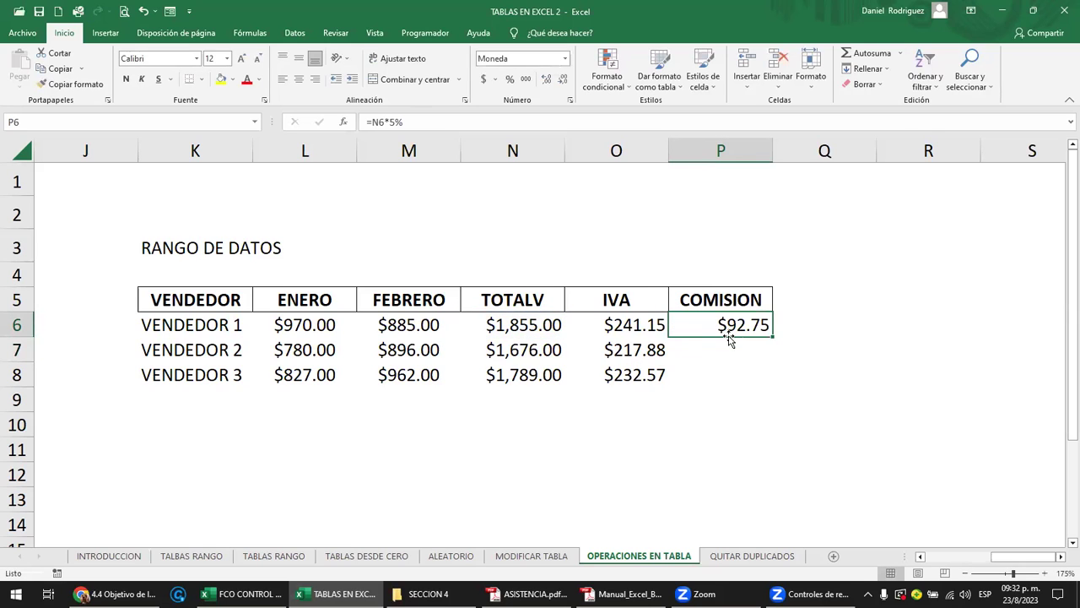
- Fill the commission formula down to P8 and check the copied formulas
{"action": "left_click_drag", "start_coordinate": [714, 346], "coordinate": [715, 376]}
{"action": "left_click", "coordinate": [738, 328]}
{"action": "left_click_drag", "start_coordinate": [770, 336], "coordinate": [770, 384]}
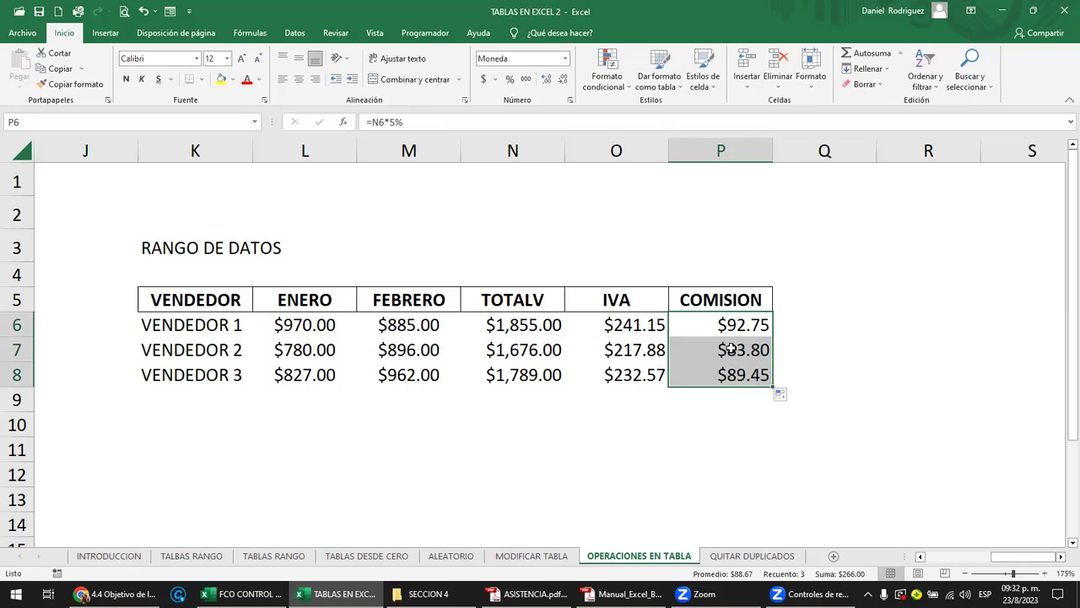
{"action": "double_click", "coordinate": [733, 350]}
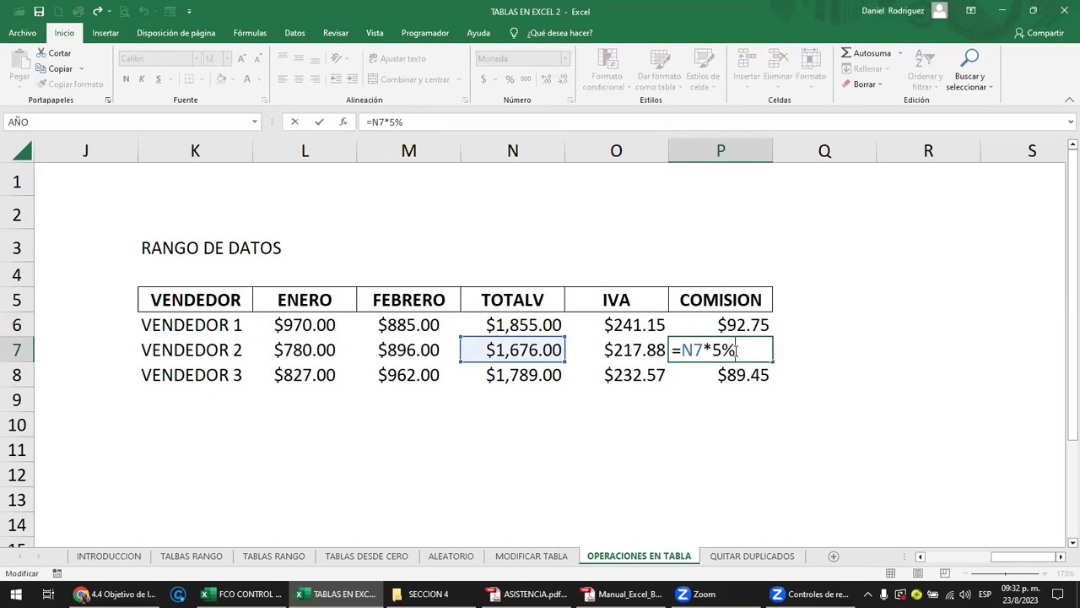
{"action": "key", "text": "Escape"}
{"action": "double_click", "coordinate": [751, 373]}
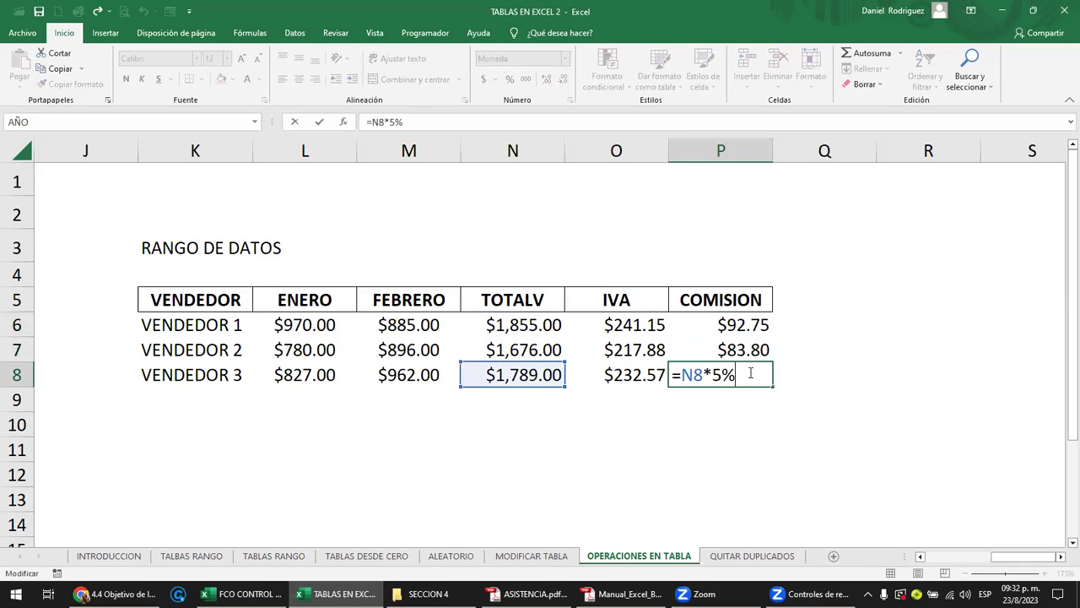
{"action": "key", "text": "Escape"}
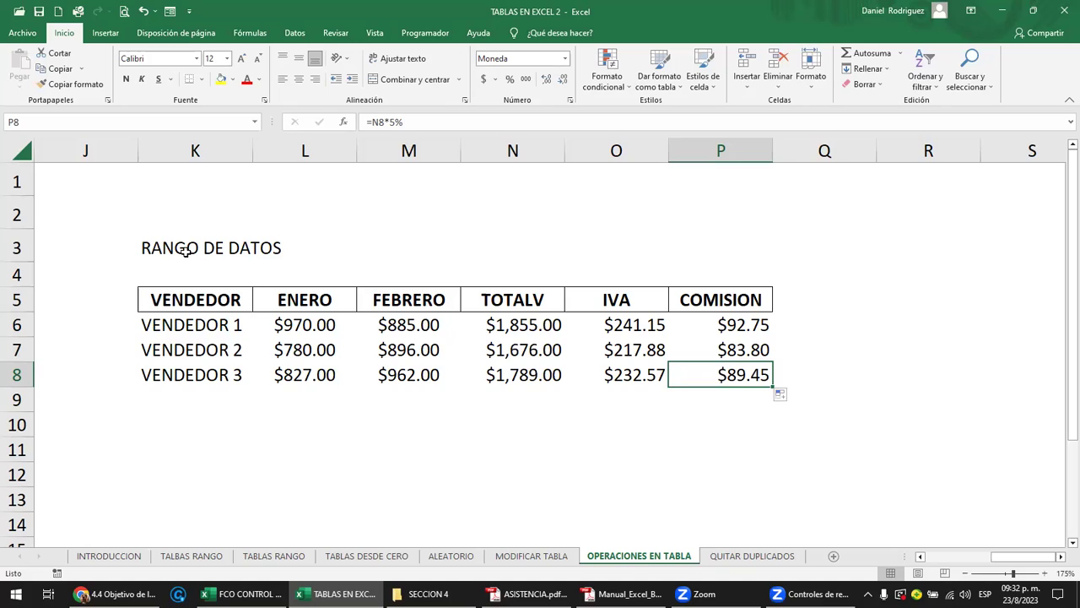
- Return to the sales table and review its COMISION formula in I6
{"action": "left_click", "coordinate": [726, 326]}
{"action": "left_click", "coordinate": [672, 260]}
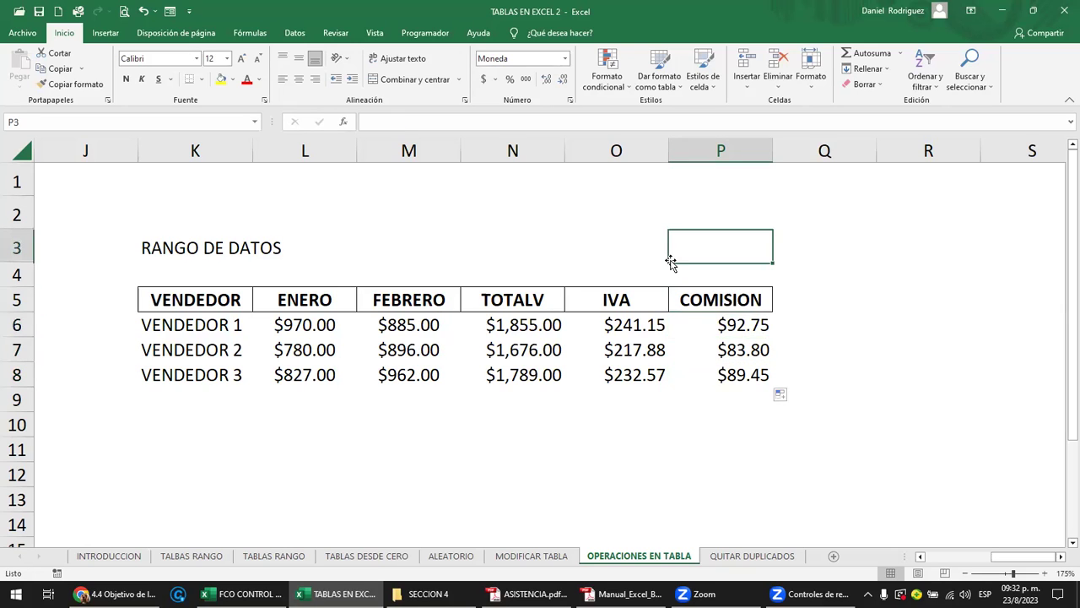
{"action": "key", "text": "Left"}
{"action": "key", "text": "Left"}
{"action": "key", "text": "Left"}
{"action": "key", "text": "Left"}
{"action": "key", "text": "Left"}
{"action": "key", "text": "Left"}
{"action": "key", "text": "Left"}
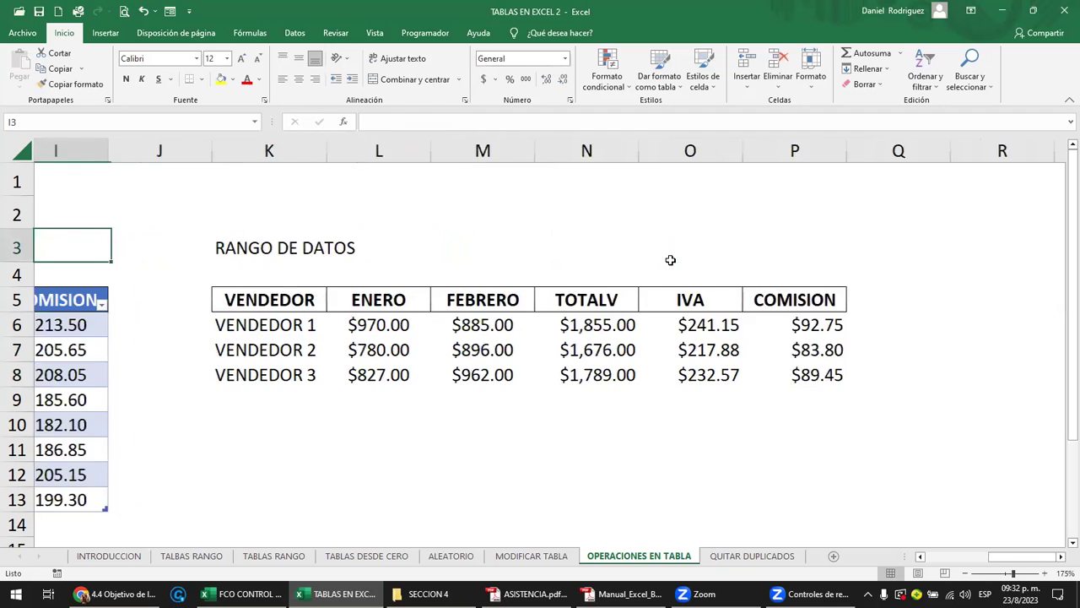
{"action": "key", "text": "Left"}
{"action": "key", "text": "Left"}
{"action": "key", "text": "Left"}
{"action": "key", "text": "Left"}
{"action": "key", "text": "Left"}
{"action": "key", "text": "Left"}
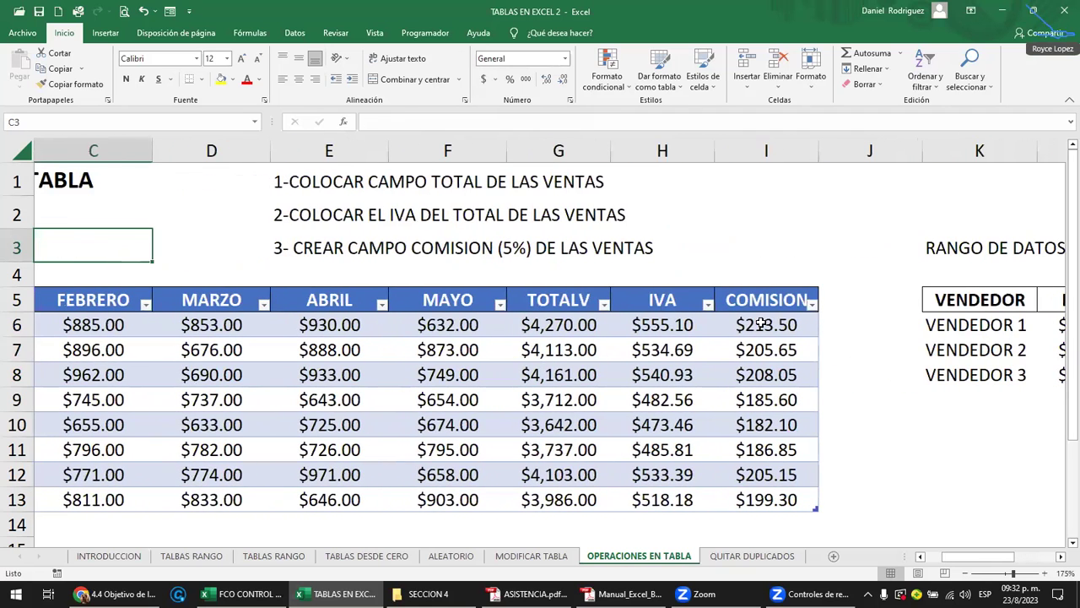
{"action": "left_click", "coordinate": [762, 325]}
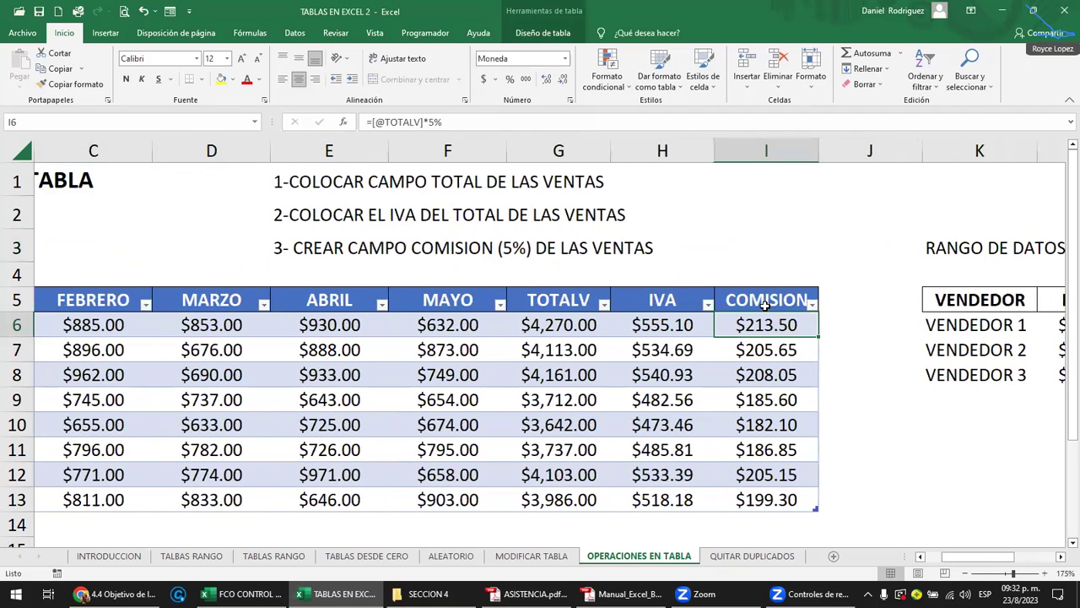
{"action": "left_click", "coordinate": [766, 308]}
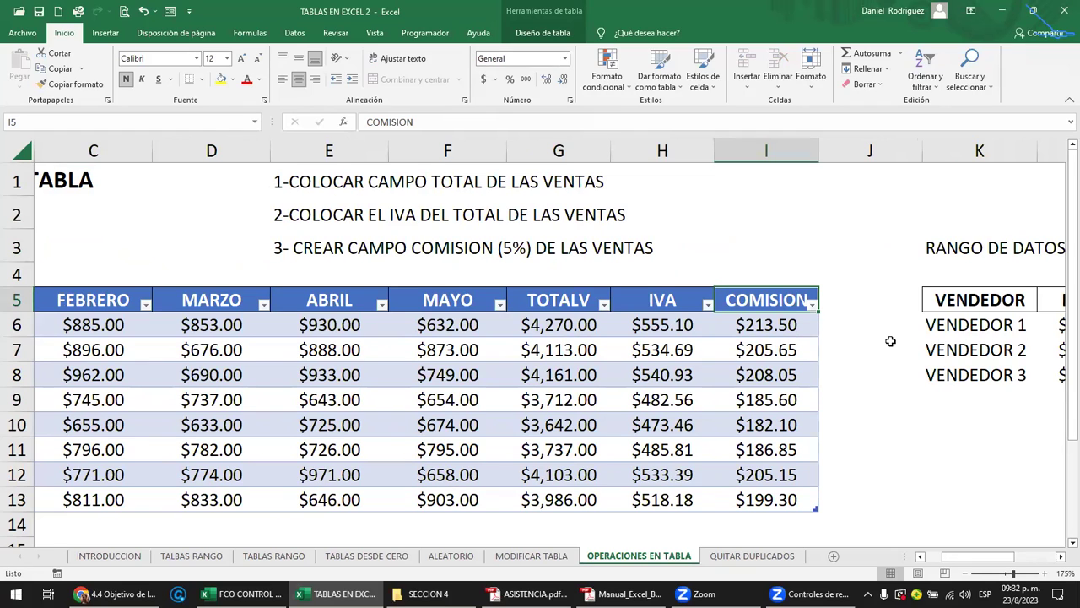
{"action": "left_click", "coordinate": [596, 269]}
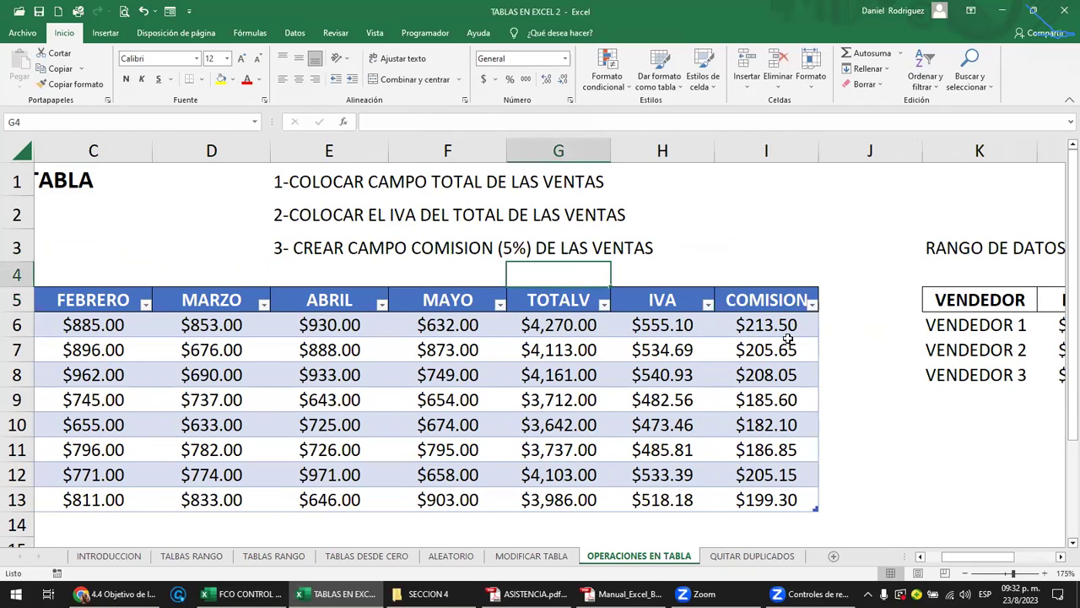
{"action": "left_click", "coordinate": [668, 326]}
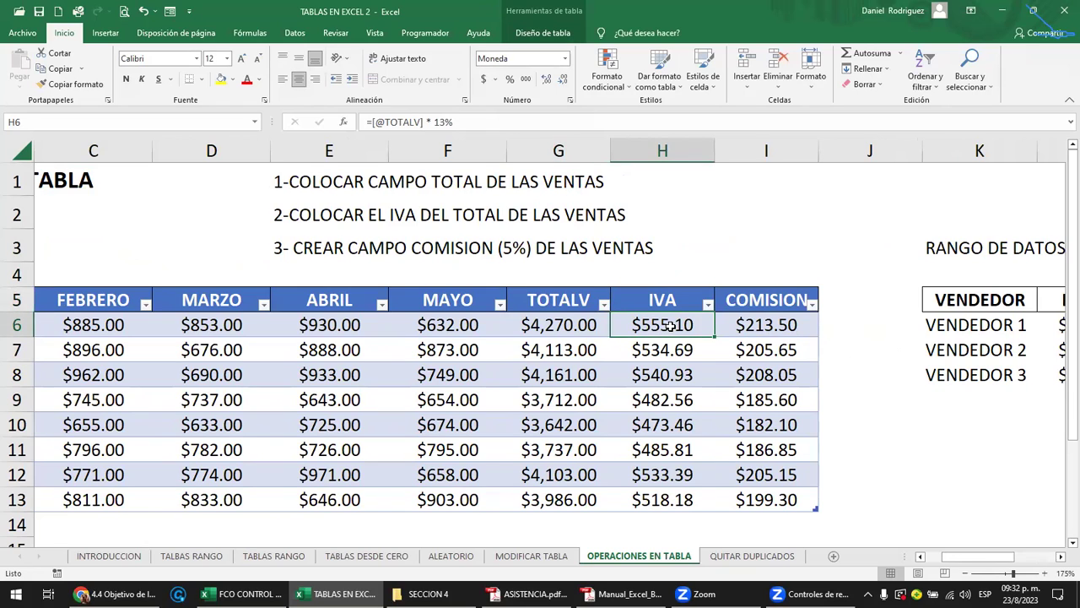
{"action": "double_click", "coordinate": [668, 326]}
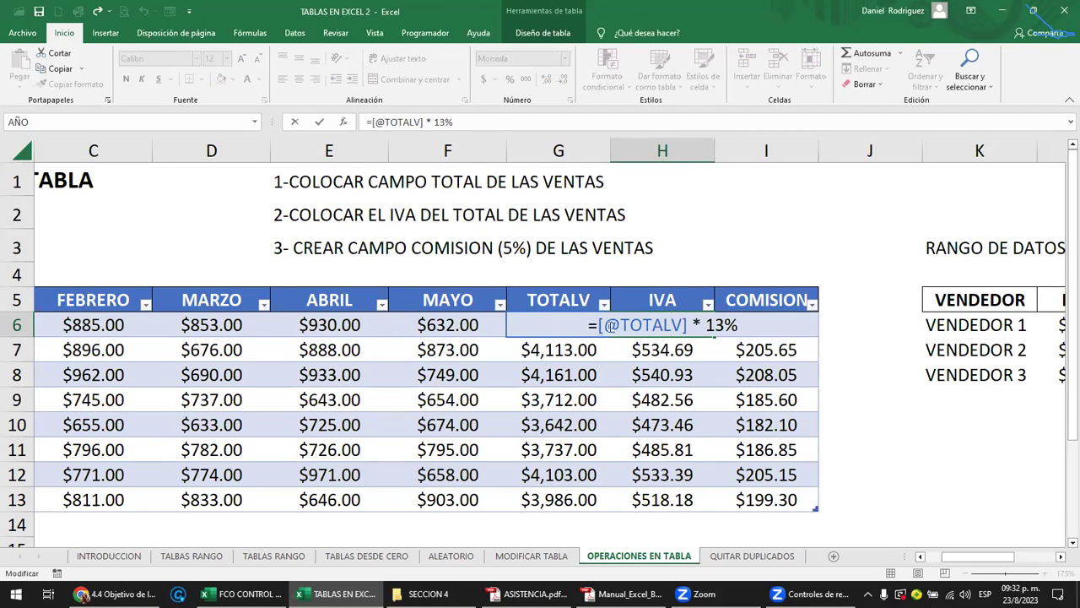
{"action": "left_click_drag", "start_coordinate": [599, 326], "coordinate": [689, 329]}
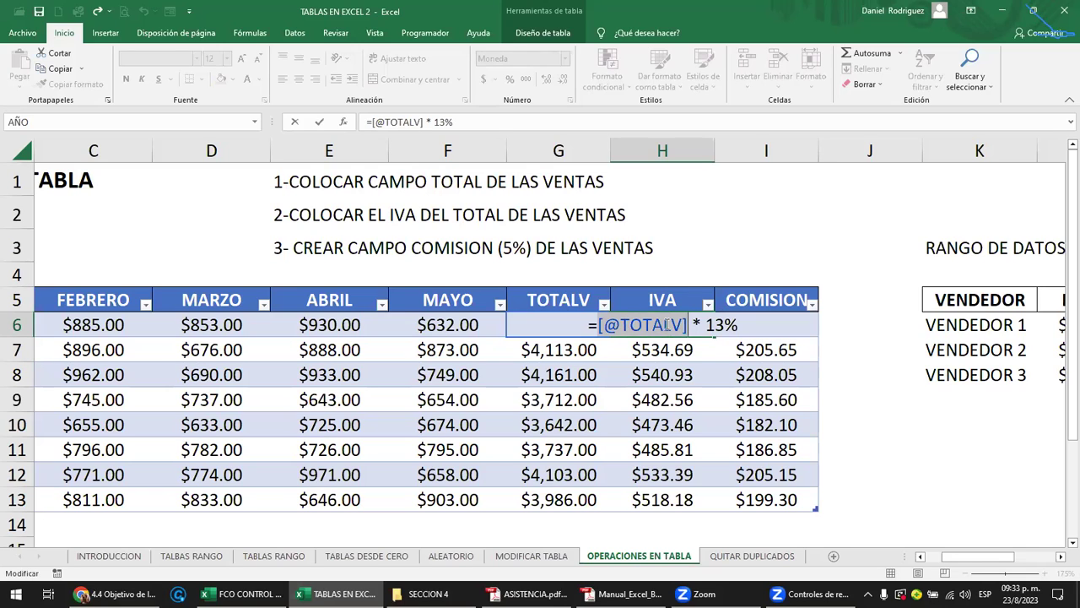
{"action": "left_click", "coordinate": [582, 325]}
{"action": "double_click", "coordinate": [510, 324]}
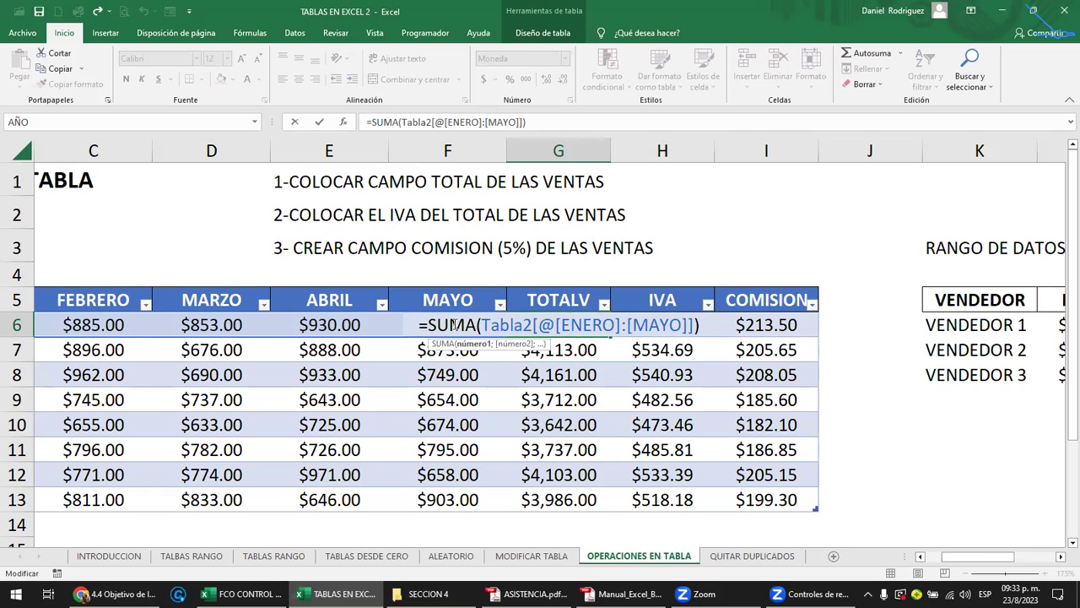
{"action": "left_click_drag", "start_coordinate": [428, 325], "coordinate": [474, 325]}
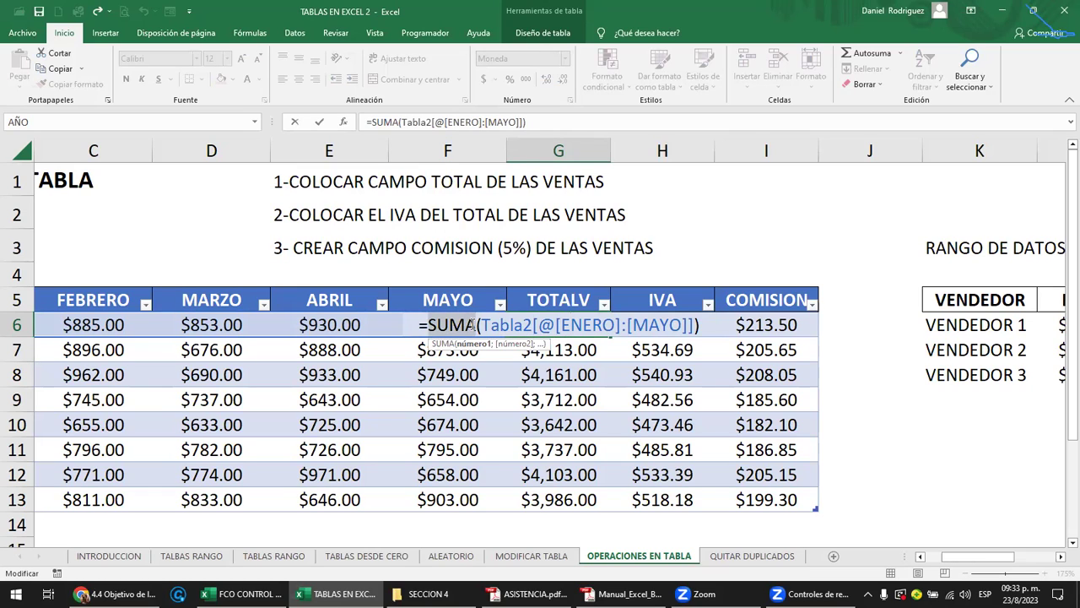
{"action": "left_click_drag", "start_coordinate": [481, 325], "coordinate": [697, 325]}
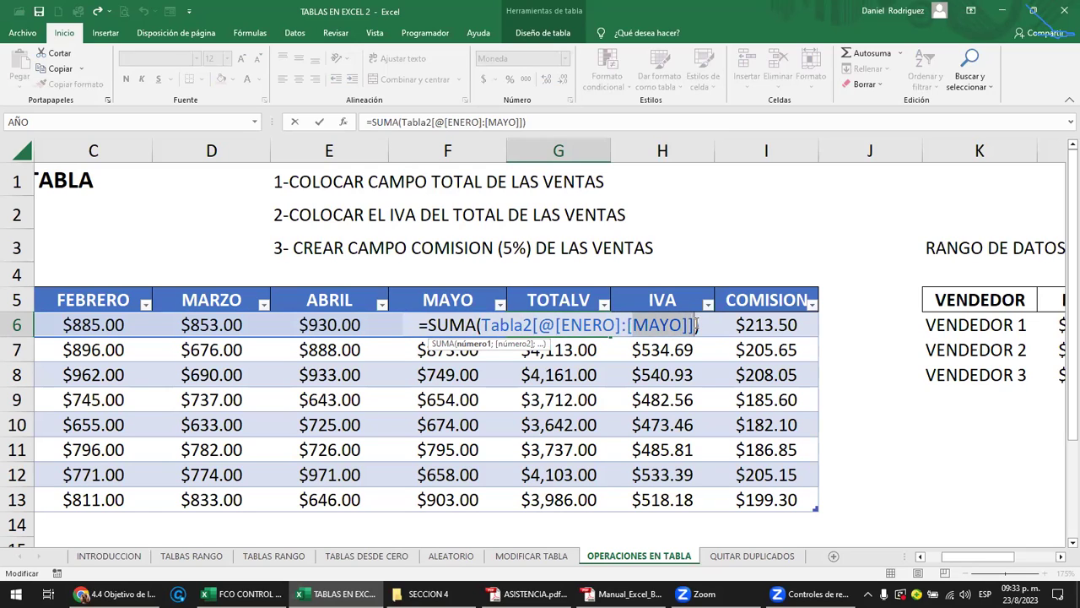
{"action": "key", "text": "Escape"}
{"action": "left_click", "coordinate": [734, 258]}
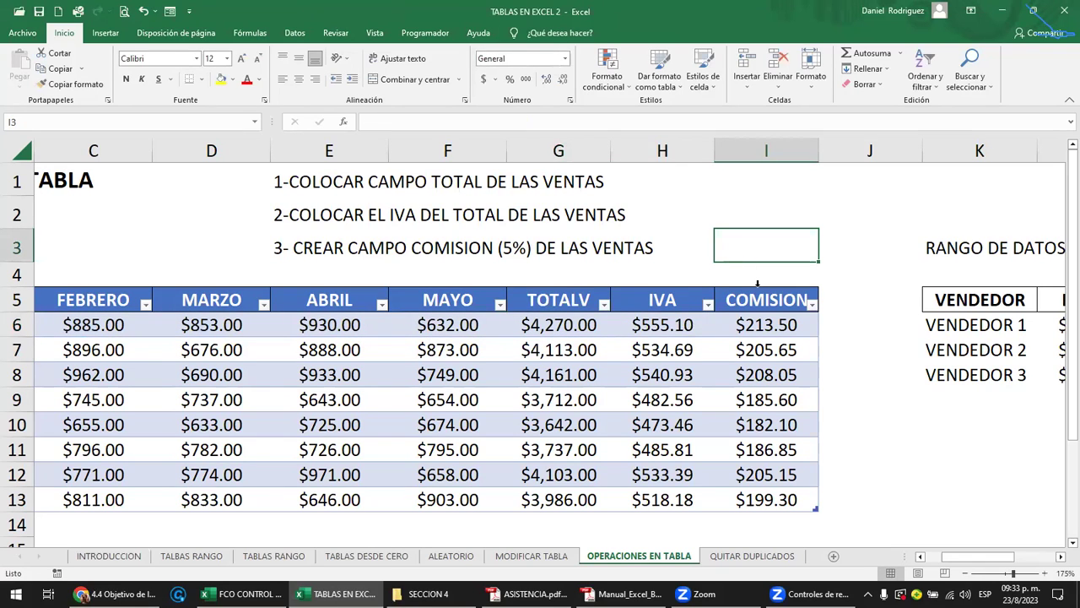
- Enter =SUMA(Tabla2[FEBRERO];Tabla2[MAYO]) in I3, returning 12459
{"action": "type", "text": "=SUMA"}
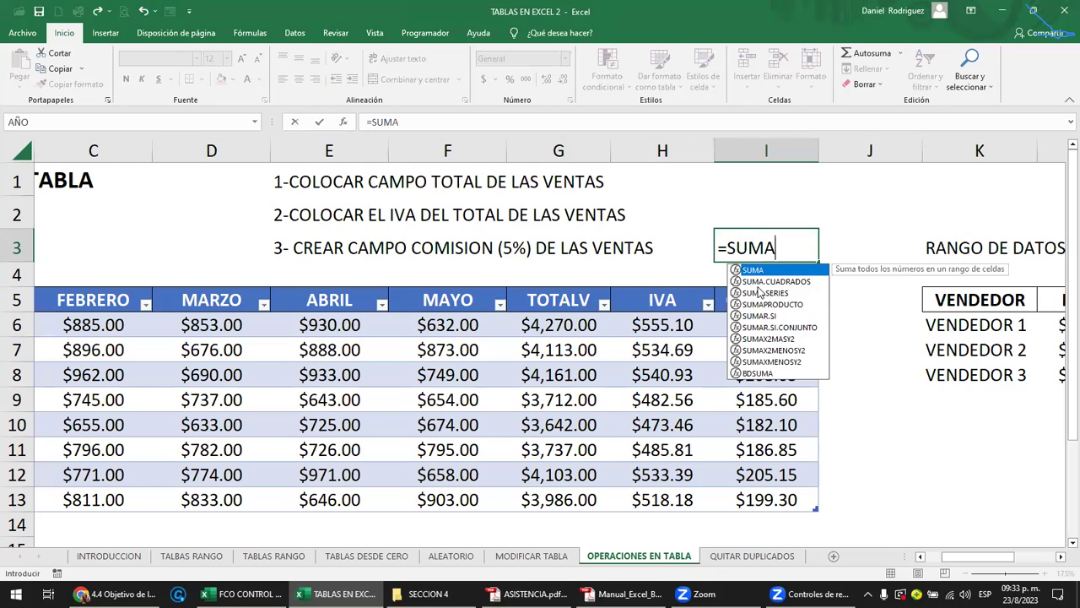
{"action": "type", "text": "("}
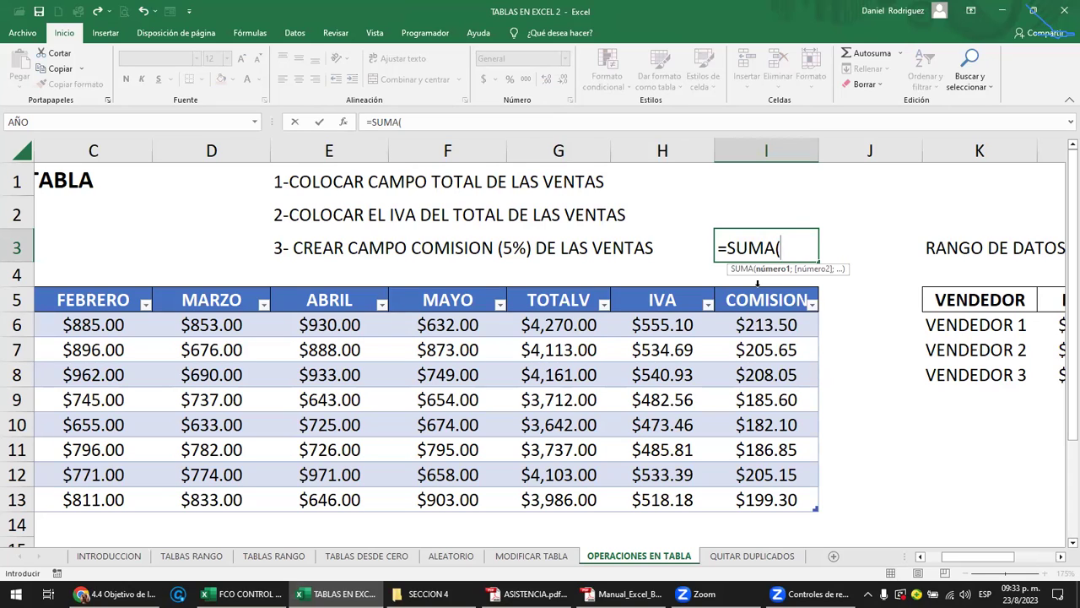
{"action": "left_click", "coordinate": [91, 326]}
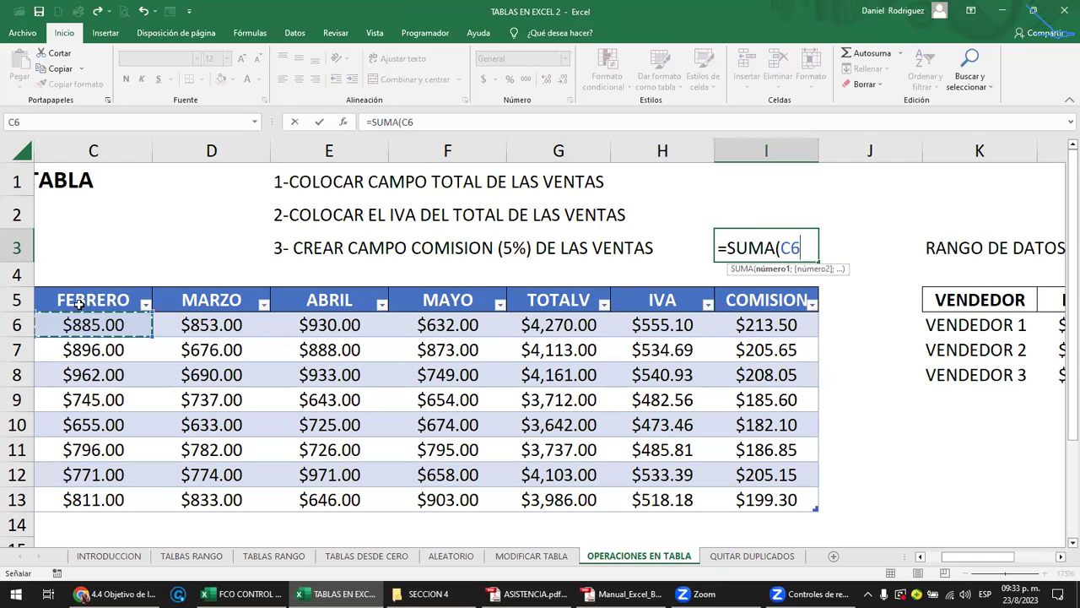
{"action": "left_click_drag", "start_coordinate": [92, 325], "coordinate": [100, 498]}
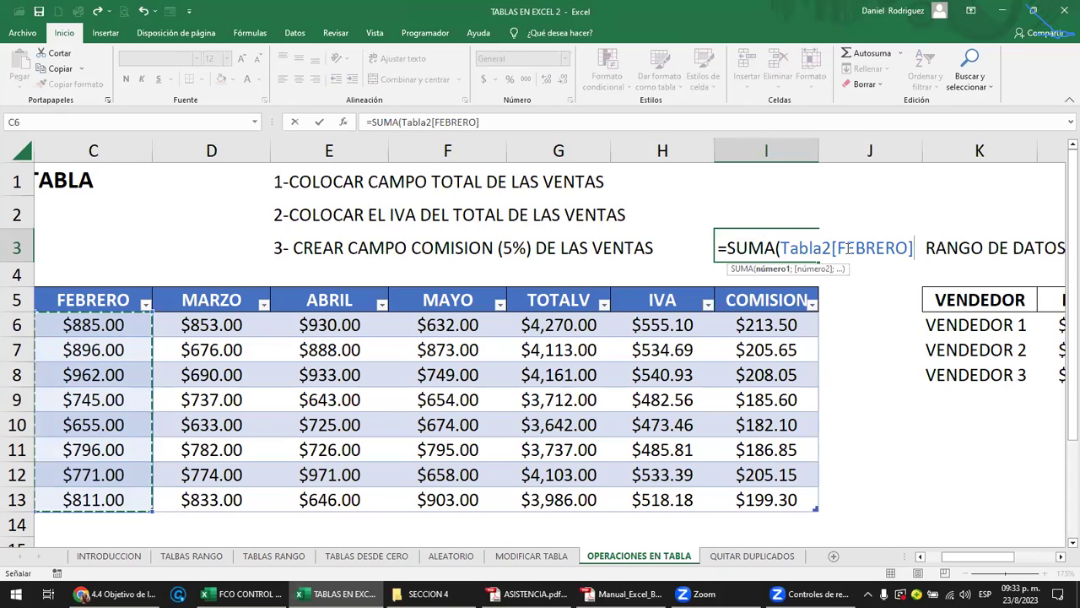
{"action": "type", "text": ";"}
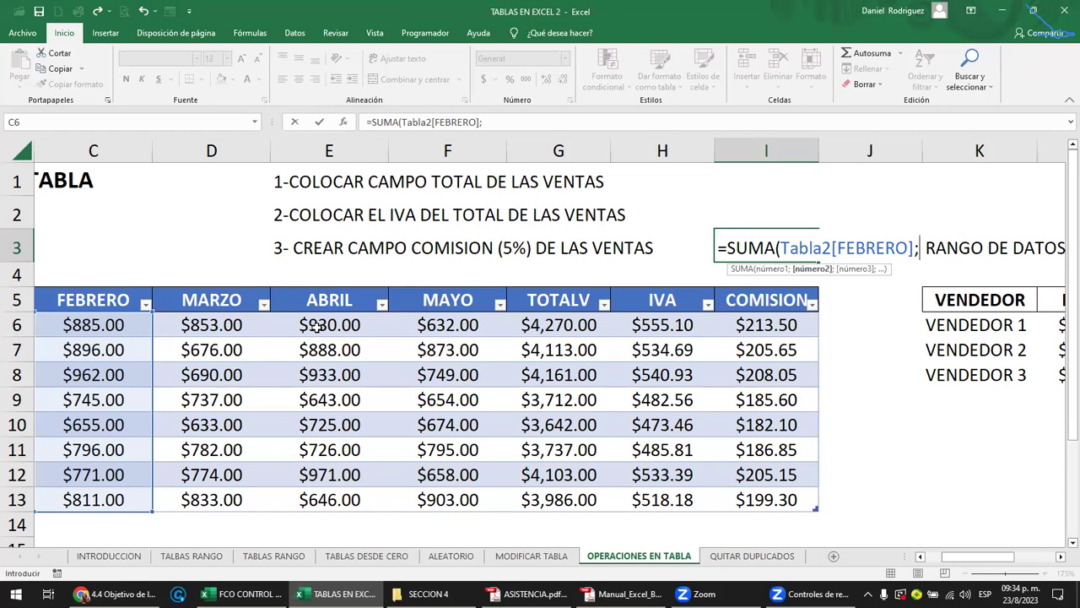
{"action": "left_click_drag", "start_coordinate": [471, 321], "coordinate": [460, 499]}
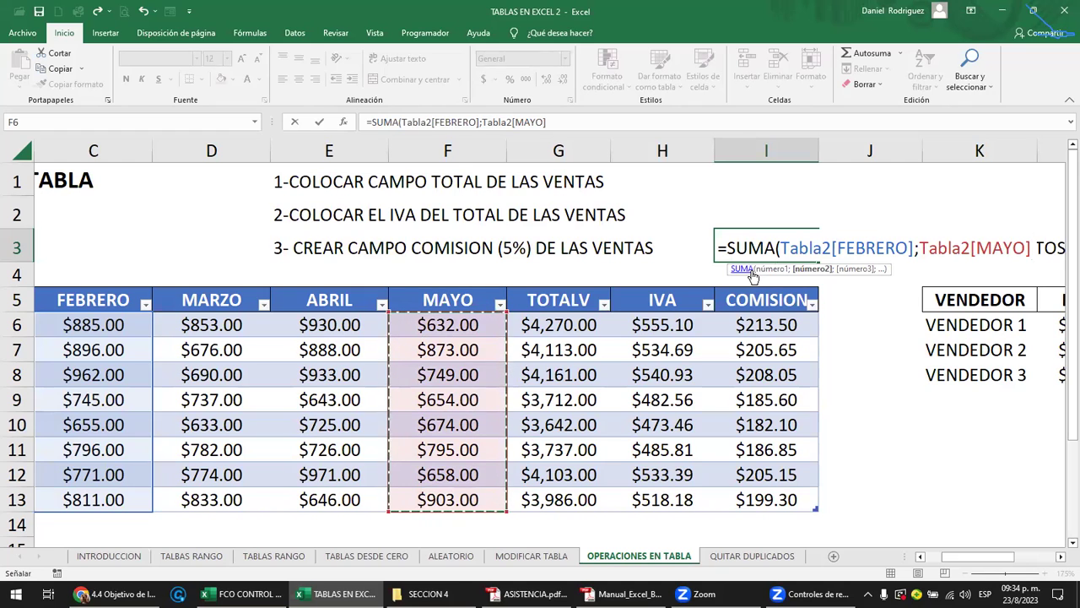
{"action": "type", "text": ")"}
{"action": "key", "text": "Return"}
{"action": "key", "text": "Up"}
{"action": "left_click_drag", "start_coordinate": [88, 319], "coordinate": [114, 503]}
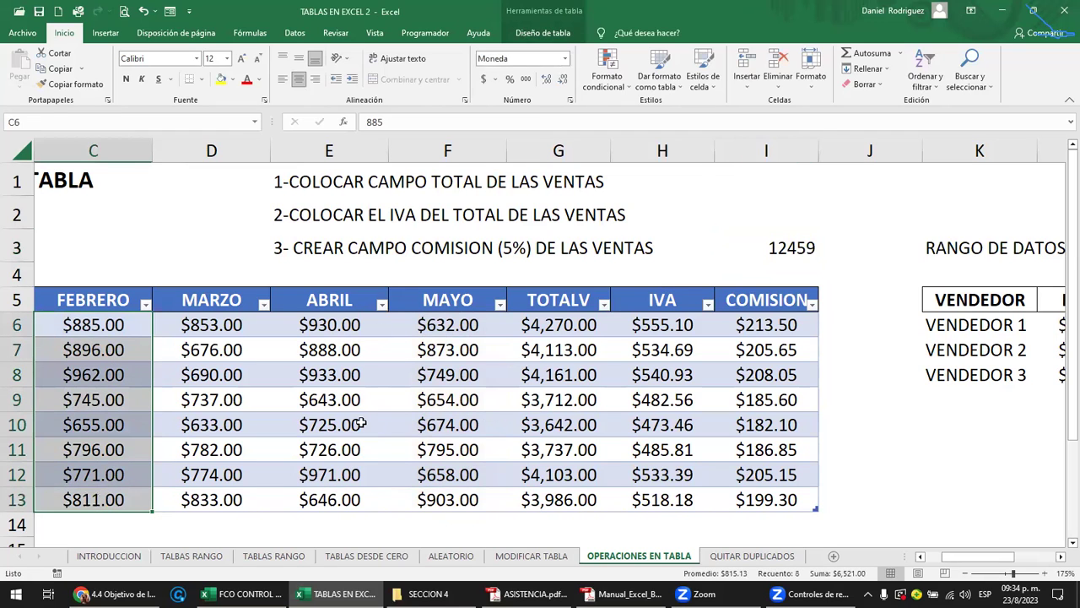
{"action": "left_click_drag", "start_coordinate": [463, 325], "coordinate": [465, 500], "text": "ctrl"}
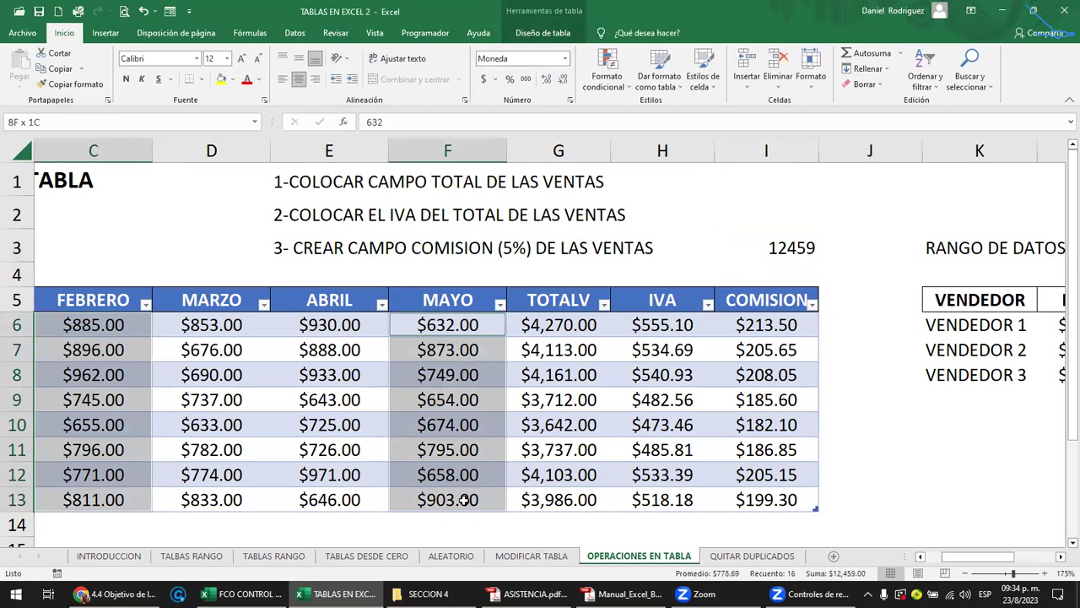
{"action": "left_click", "coordinate": [809, 247]}
{"action": "double_click", "coordinate": [808, 247]}
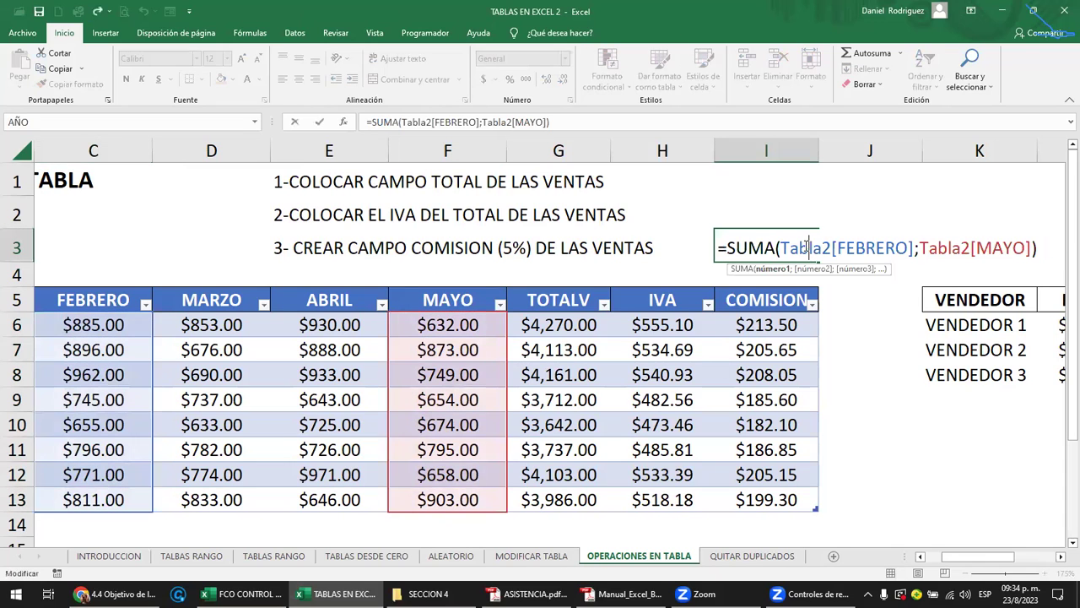
{"action": "left_click", "coordinate": [915, 249]}
{"action": "key", "text": "Right"}
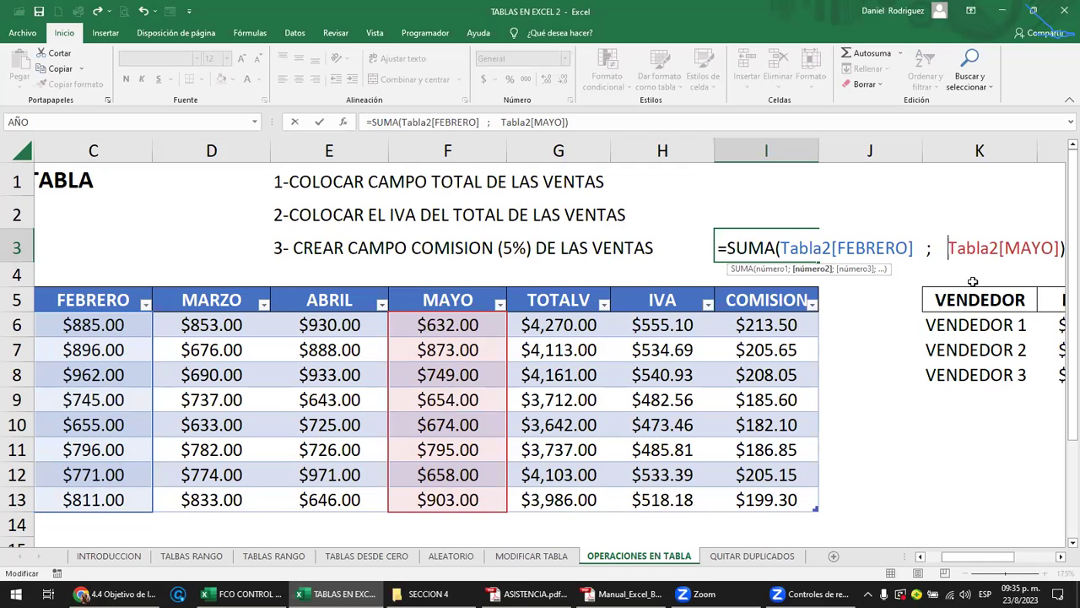
{"action": "key", "text": "Return"}
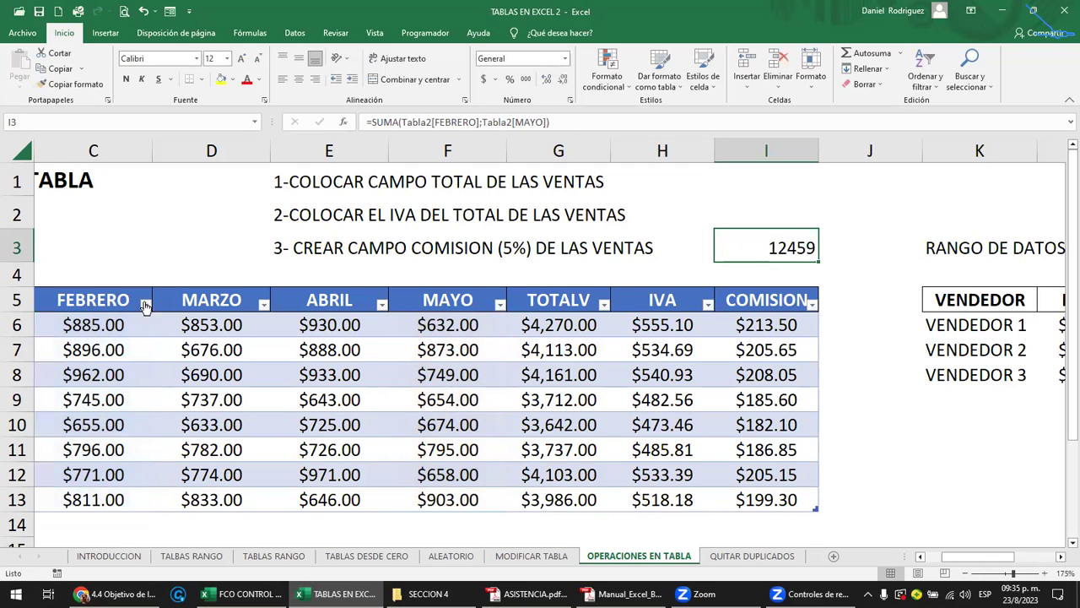
{"action": "left_click_drag", "start_coordinate": [91, 325], "coordinate": [116, 497]}
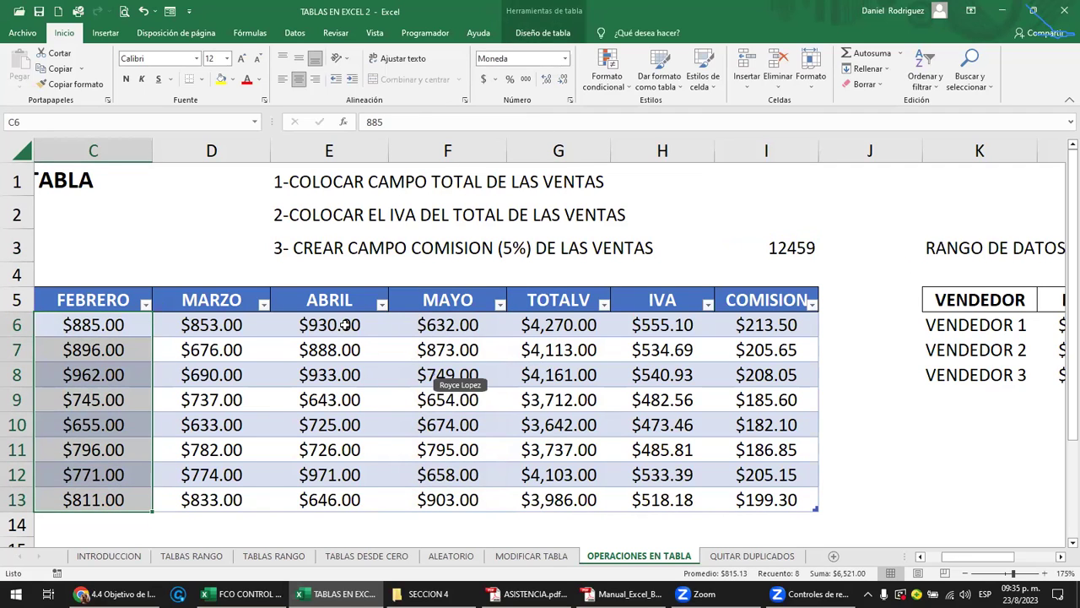
{"action": "left_click_drag", "start_coordinate": [439, 329], "coordinate": [476, 498], "text": "ctrl"}
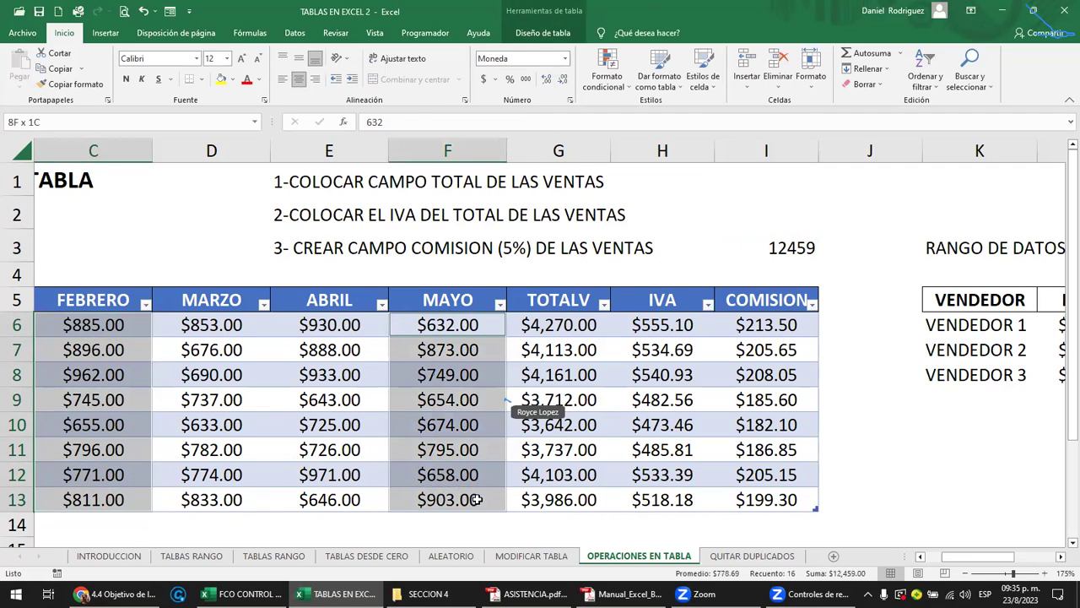
{"action": "mouse_move", "coordinate": [110, 324]}
{"action": "left_mouse_down"}
{"action": "mouse_move", "coordinate": [237, 455]}
{"action": "mouse_move", "coordinate": [238, 498]}
{"action": "left_mouse_up"}
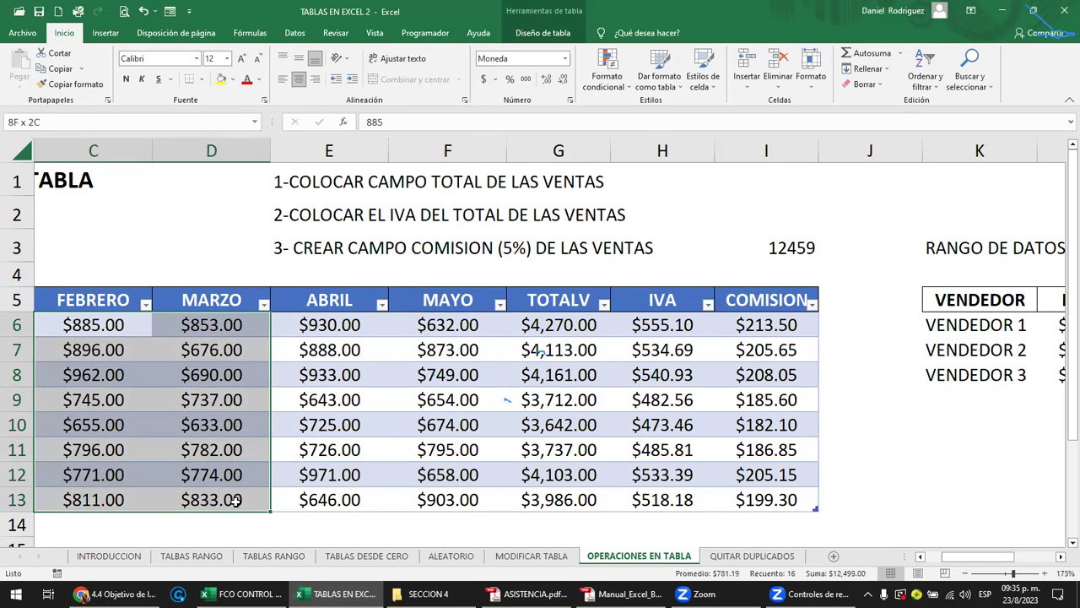
{"action": "left_click", "coordinate": [775, 248]}
{"action": "double_click", "coordinate": [775, 248]}
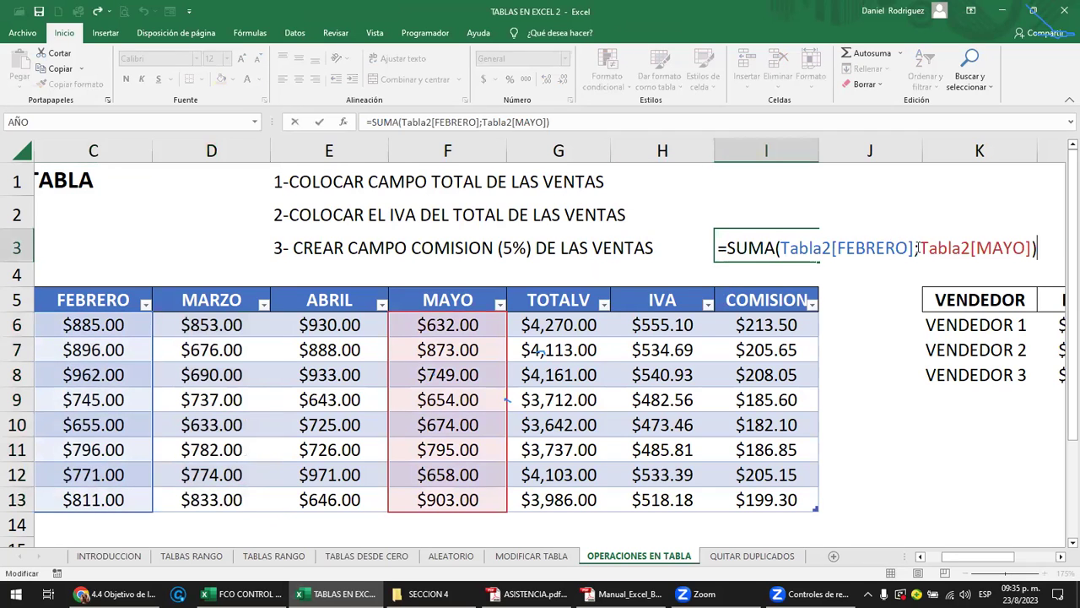
- Change I3's formula to sum the FEBRERO through MARZO columns
{"action": "left_click", "coordinate": [915, 248]}
{"action": "key", "text": "Delete"}
{"action": "key", "text": "Delete"}
{"action": "key", "text": "Delete"}
{"action": "key", "text": "Delete"}
{"action": "key", "text": "Delete"}
{"action": "key", "text": "Delete"}
{"action": "key", "text": "Delete"}
{"action": "key", "text": "Delete"}
{"action": "key", "text": "Delete"}
{"action": "key", "text": "Delete"}
{"action": "key", "text": "Delete"}
{"action": "key", "text": "Delete"}
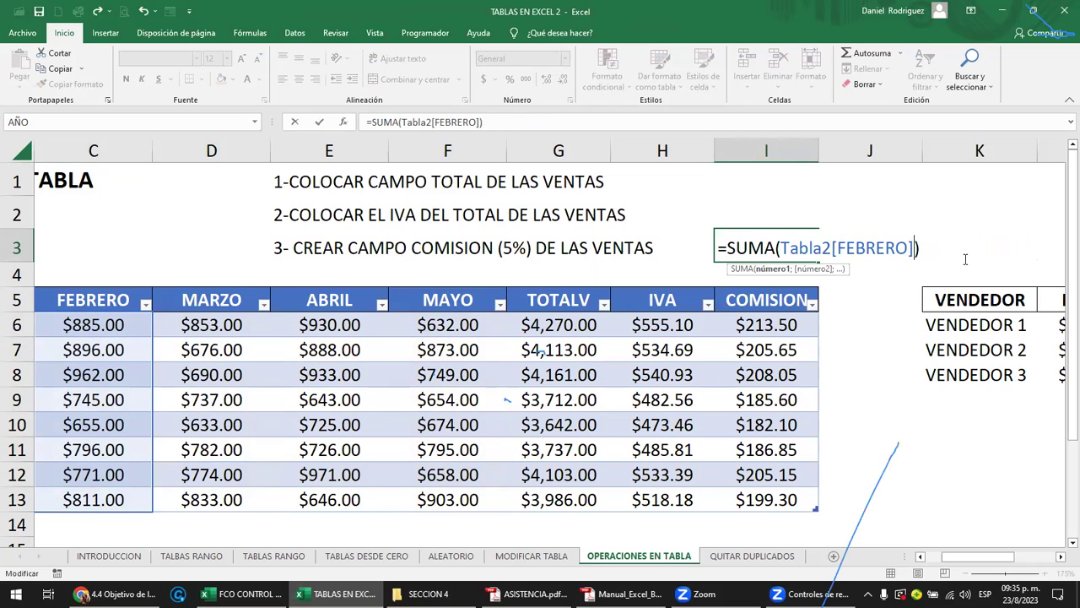
{"action": "key", "text": "BackSpace"}
{"action": "key", "text": "BackSpace"}
{"action": "key", "text": "BackSpace"}
{"action": "key", "text": "BackSpace"}
{"action": "key", "text": "BackSpace"}
{"action": "key", "text": "BackSpace"}
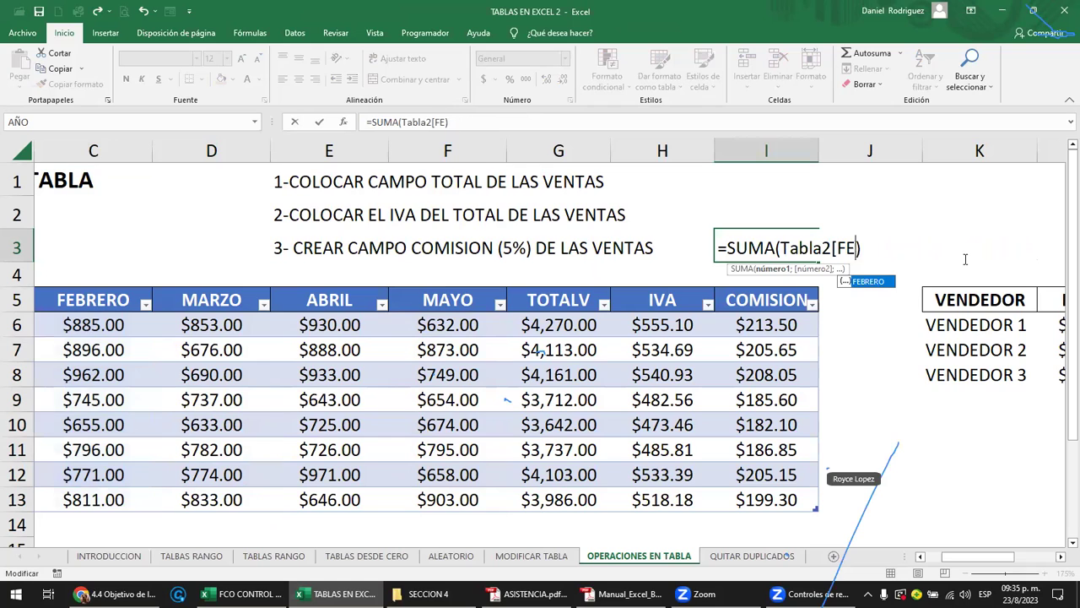
{"action": "key", "text": "BackSpace"}
{"action": "key", "text": "BackSpace"}
{"action": "key", "text": "BackSpace"}
{"action": "key", "text": "BackSpace"}
{"action": "key", "text": "BackSpace"}
{"action": "key", "text": "BackSpace"}
{"action": "key", "text": "BackSpace"}
{"action": "key", "text": "BackSpace"}
{"action": "key", "text": "BackSpace"}
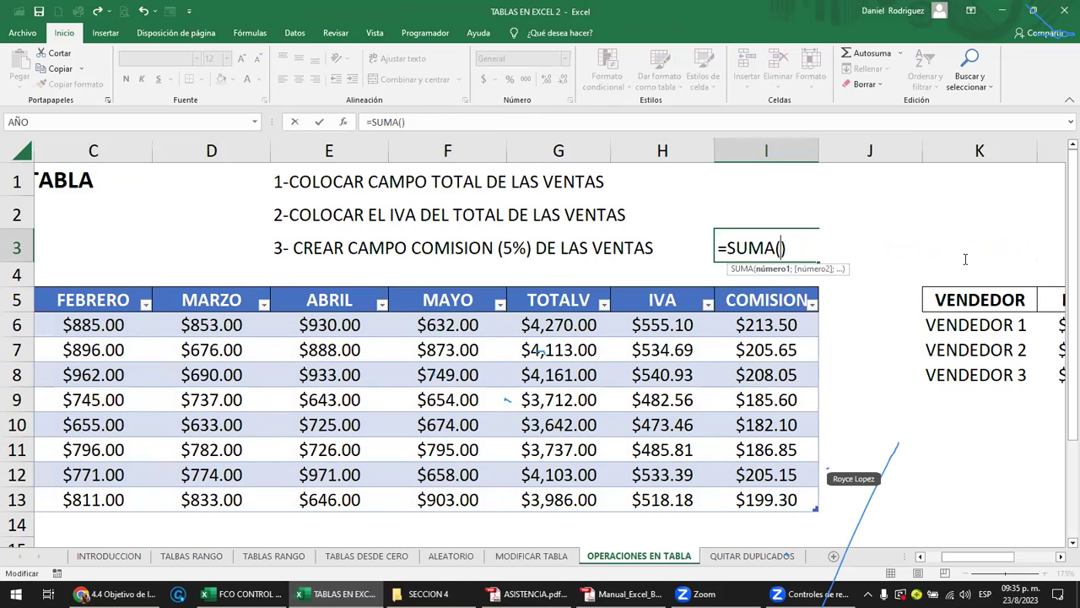
{"action": "left_click_drag", "start_coordinate": [118, 333], "coordinate": [226, 499]}
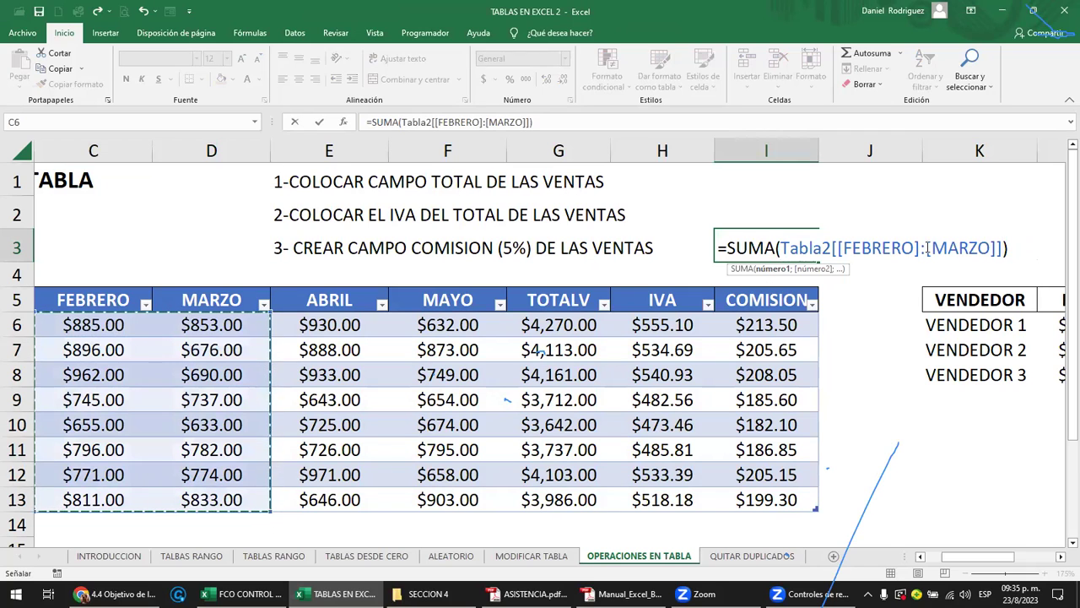
{"action": "key", "text": "Return"}
- Respace the formula's range colon, confirm it, then clear cell I3
{"action": "key", "text": "Up"}
{"action": "key", "text": "F2"}
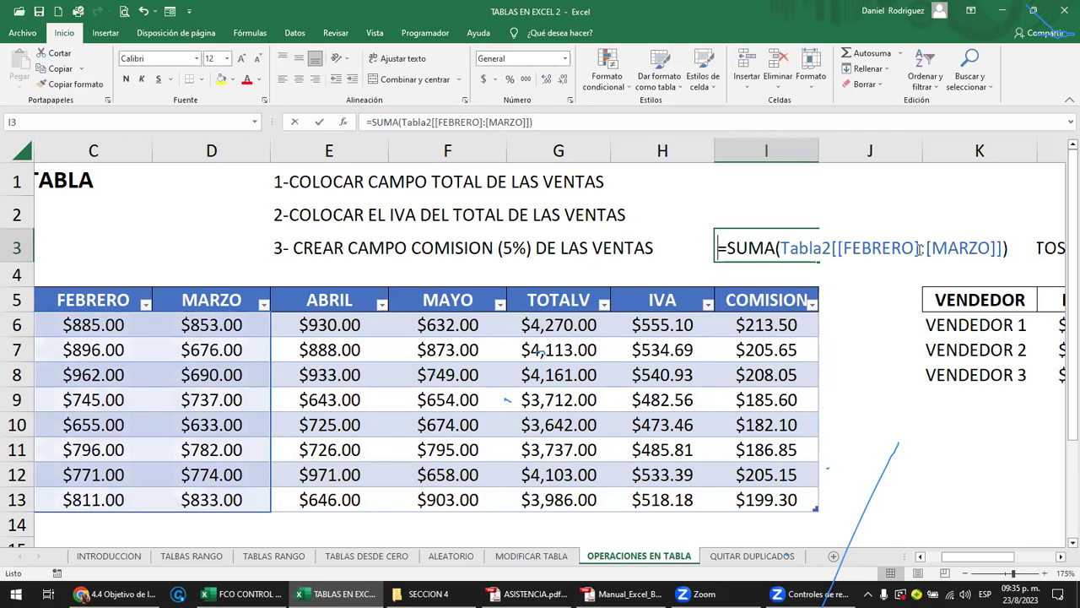
{"action": "left_click", "coordinate": [928, 249]}
{"action": "key", "text": "Right"}
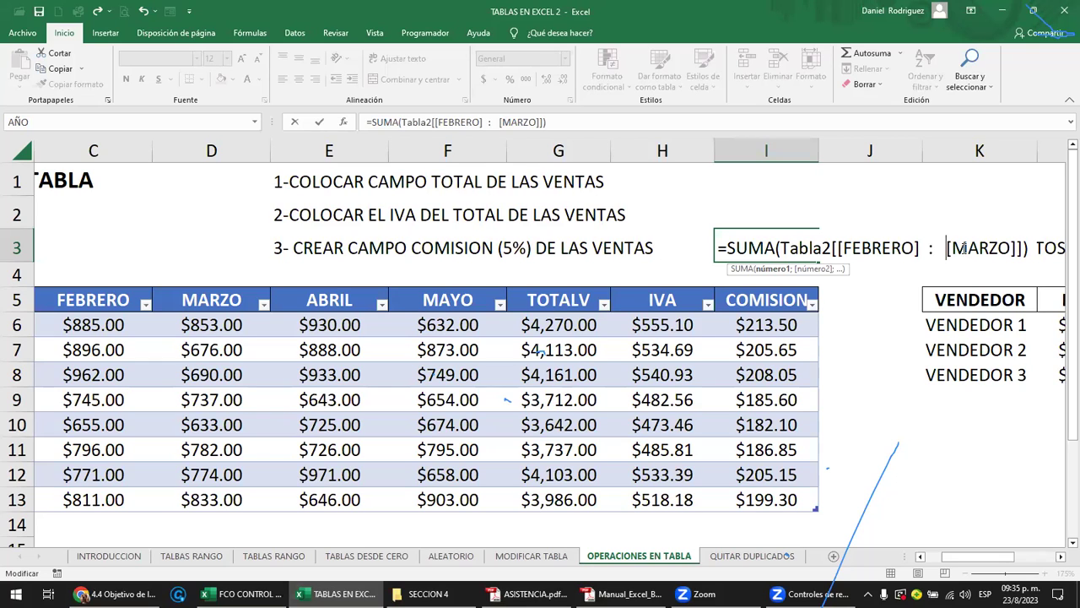
{"action": "key", "text": "ctrl+Return"}
{"action": "key", "text": "Delete"}
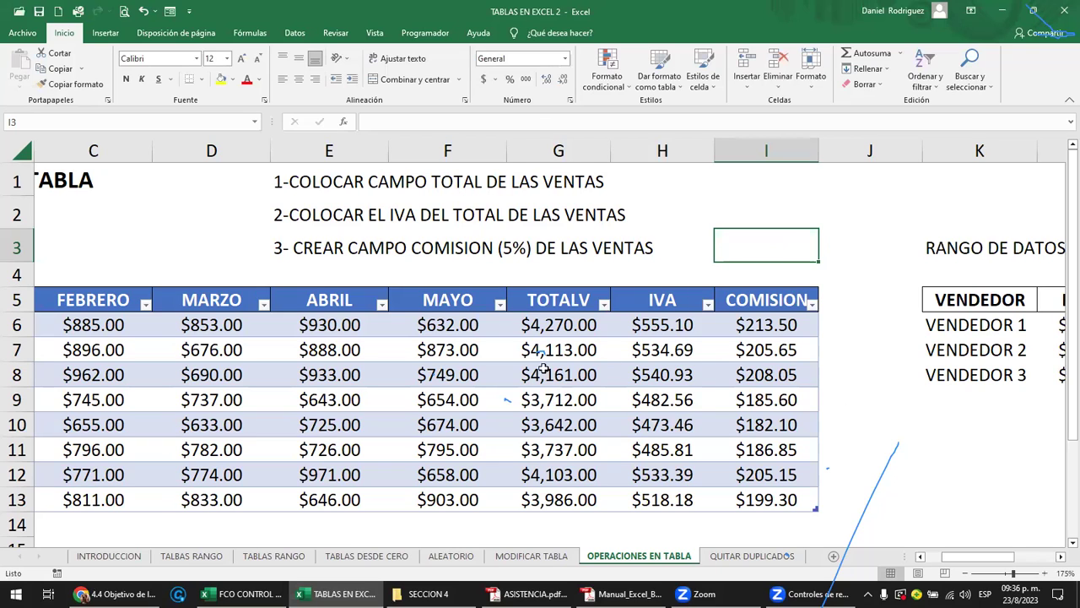
- Enter a SUMA in I3 of the MARZO column plus the MAYO column
{"action": "left_click", "coordinate": [226, 326]}
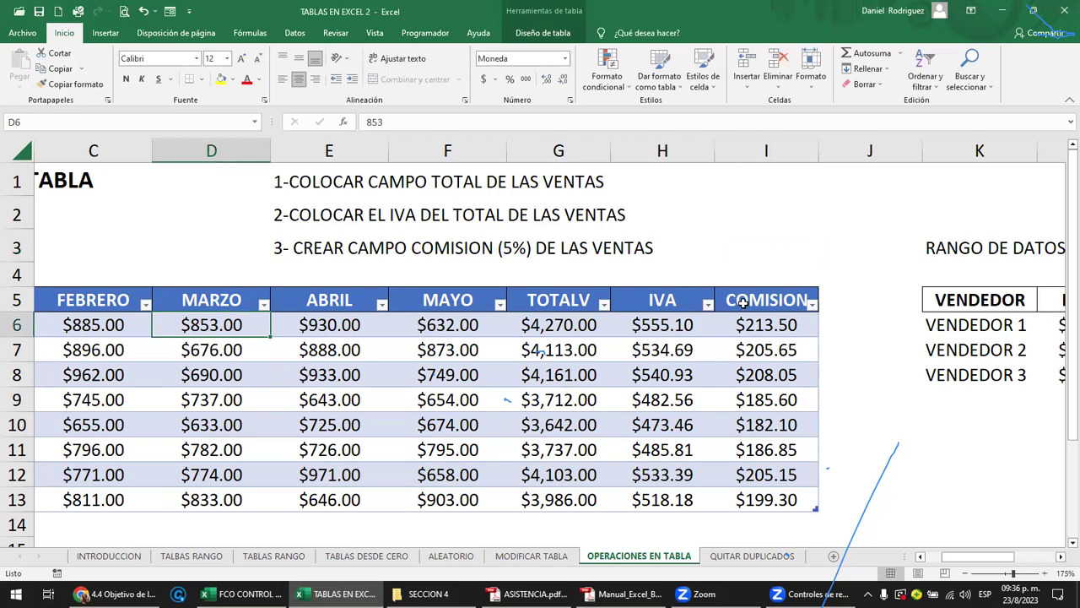
{"action": "left_click", "coordinate": [746, 263]}
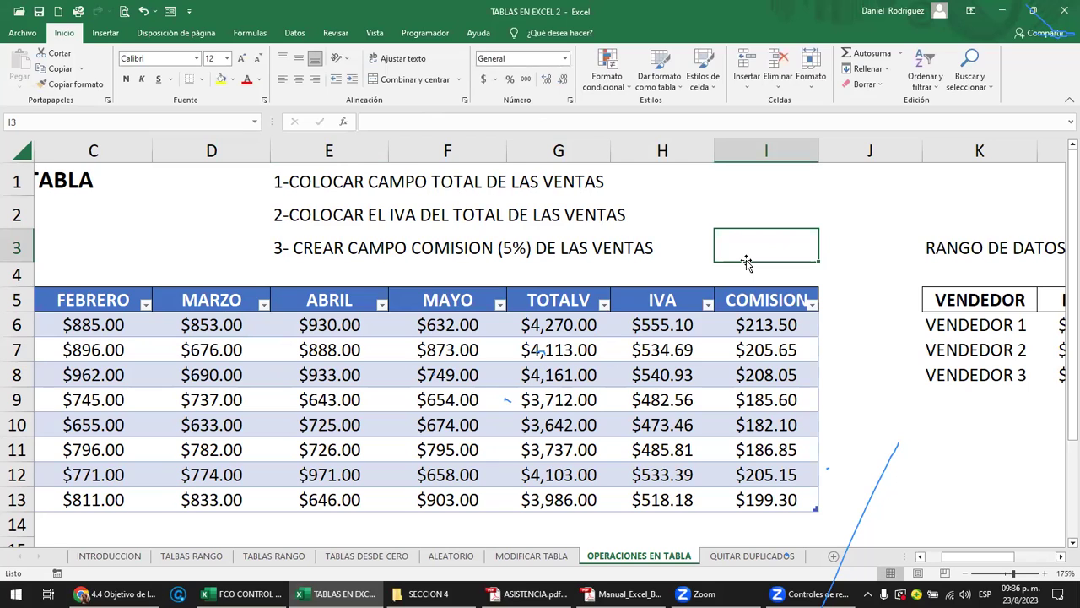
{"action": "type", "text": "=SUMAR"}
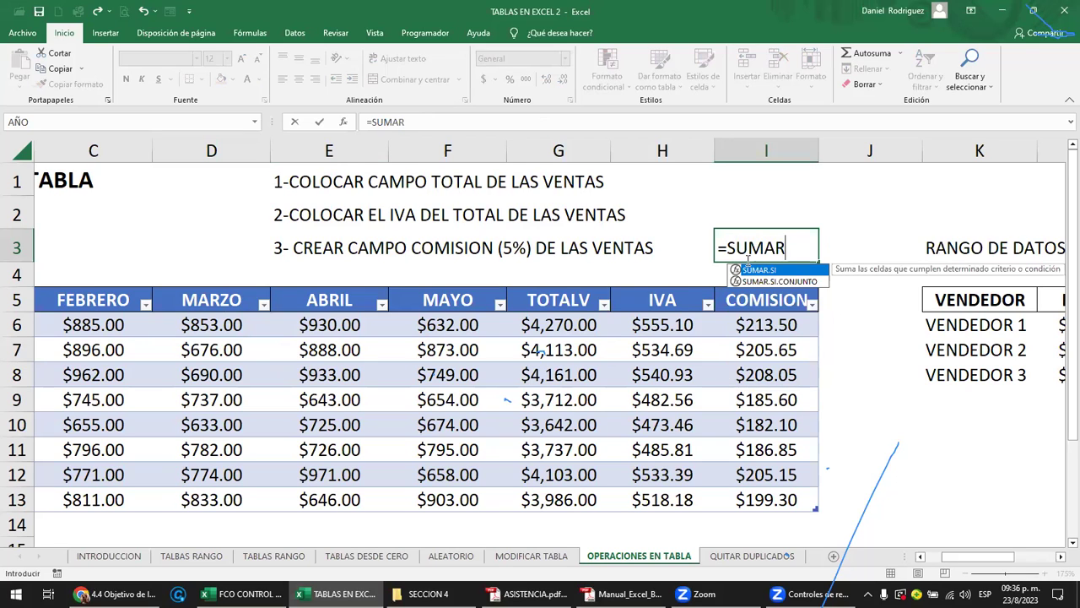
{"action": "key", "text": "BackSpace"}
{"action": "type", "text": "("}
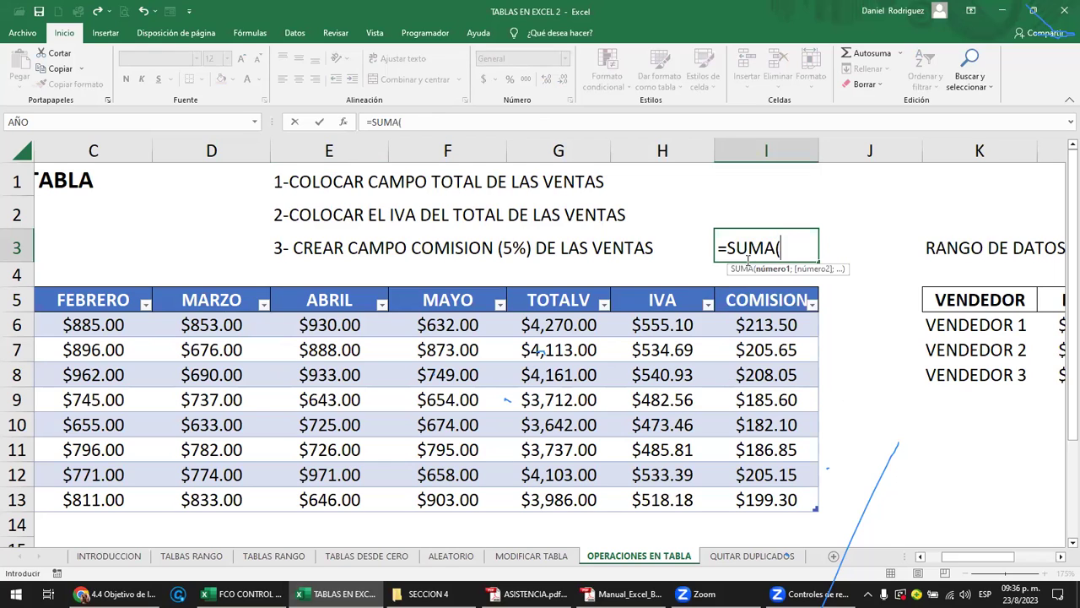
{"action": "left_click", "coordinate": [218, 331]}
{"action": "left_click_drag", "start_coordinate": [218, 331], "coordinate": [221, 497]}
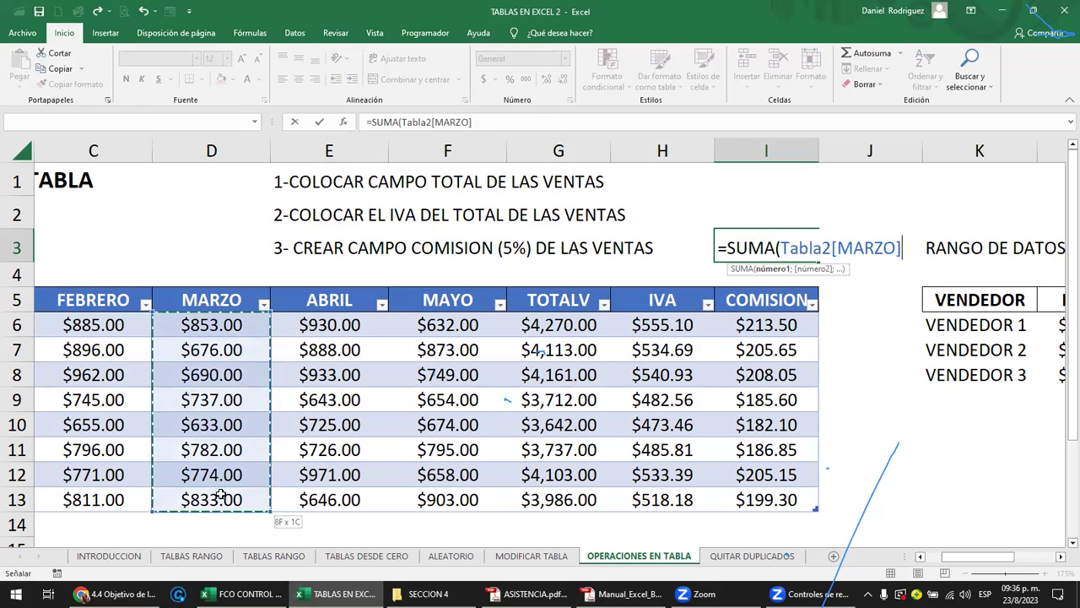
{"action": "left_click", "coordinate": [216, 330]}
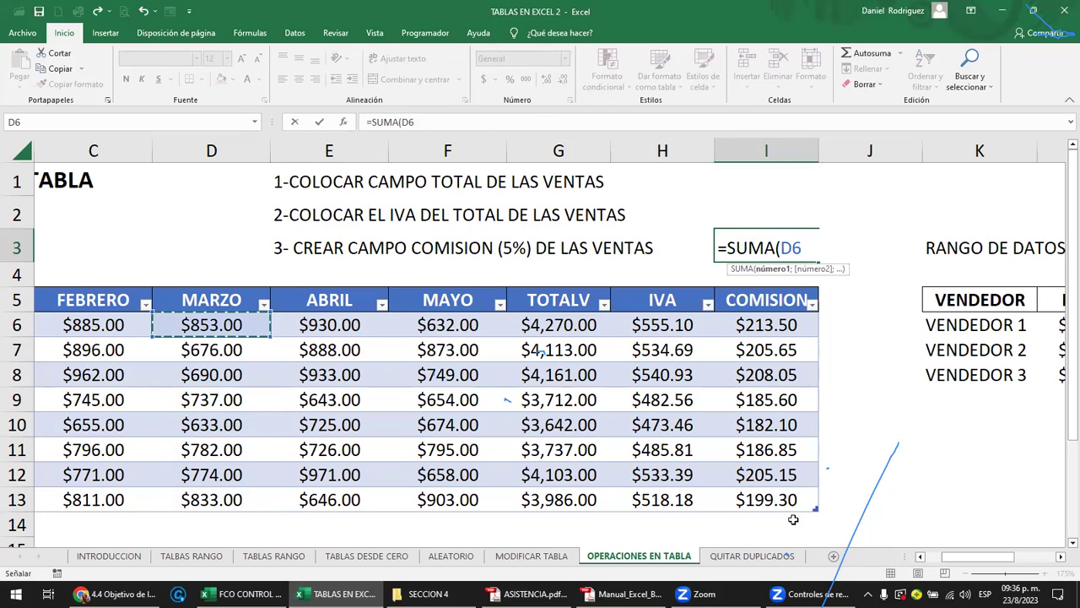
{"action": "left_click_drag", "start_coordinate": [218, 329], "coordinate": [233, 498]}
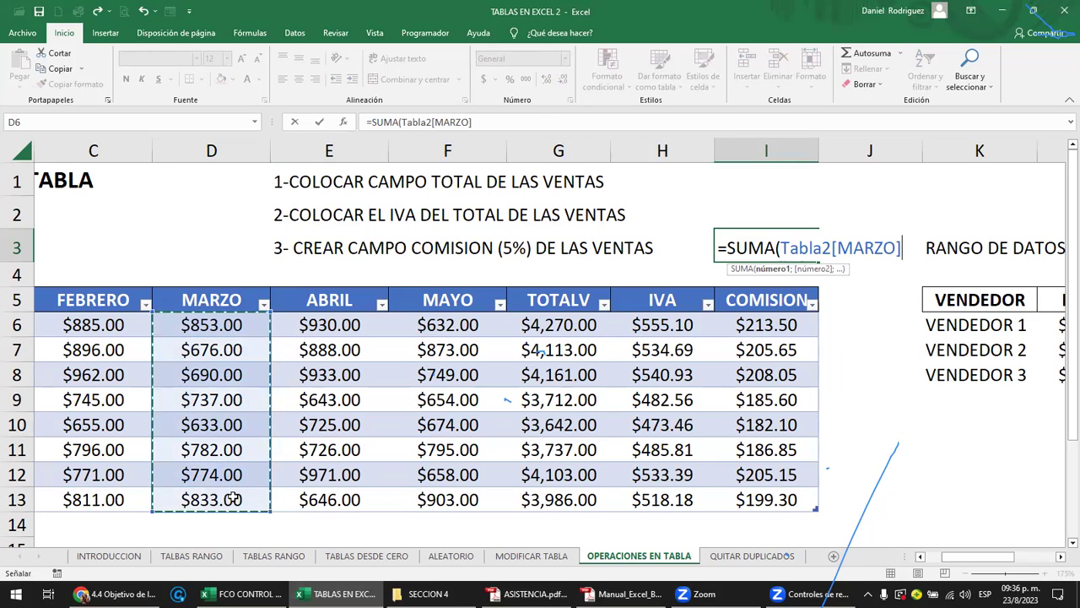
{"action": "type", "text": ";"}
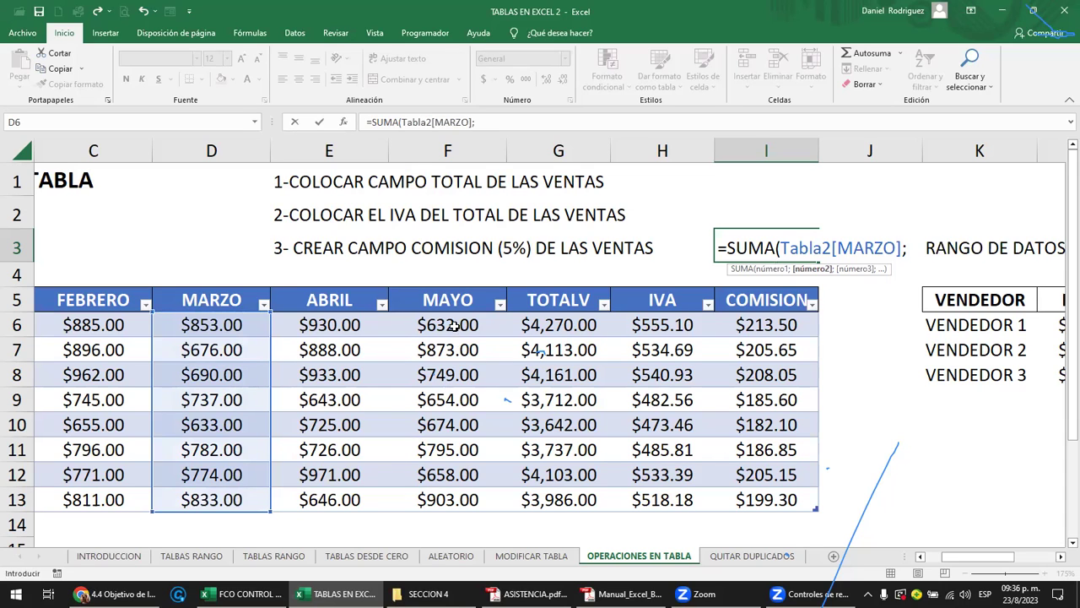
{"action": "left_click_drag", "start_coordinate": [452, 325], "coordinate": [467, 492]}
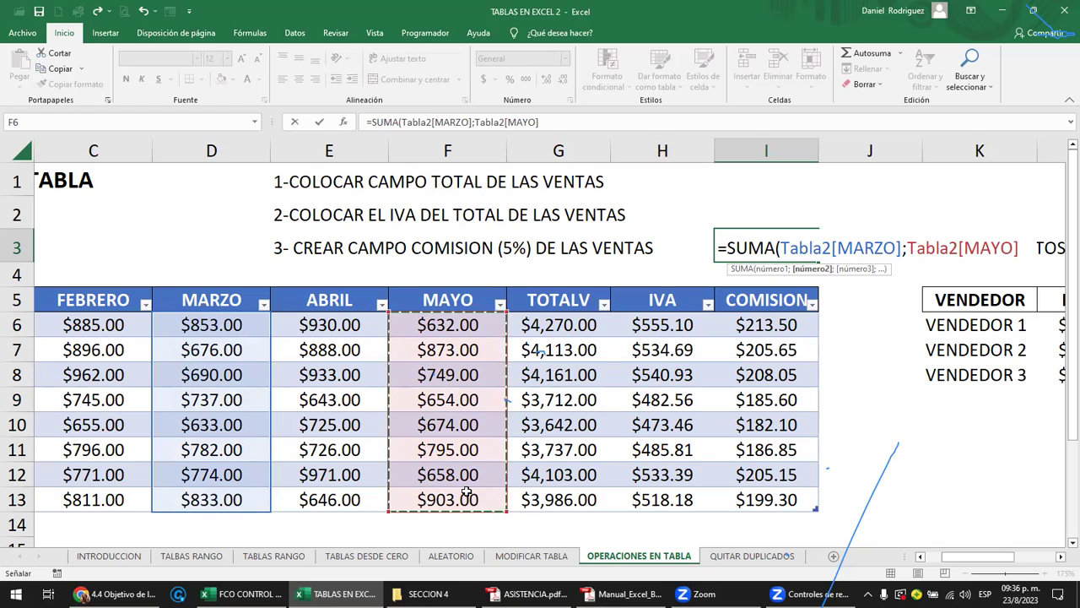
{"action": "type", "text": ")"}
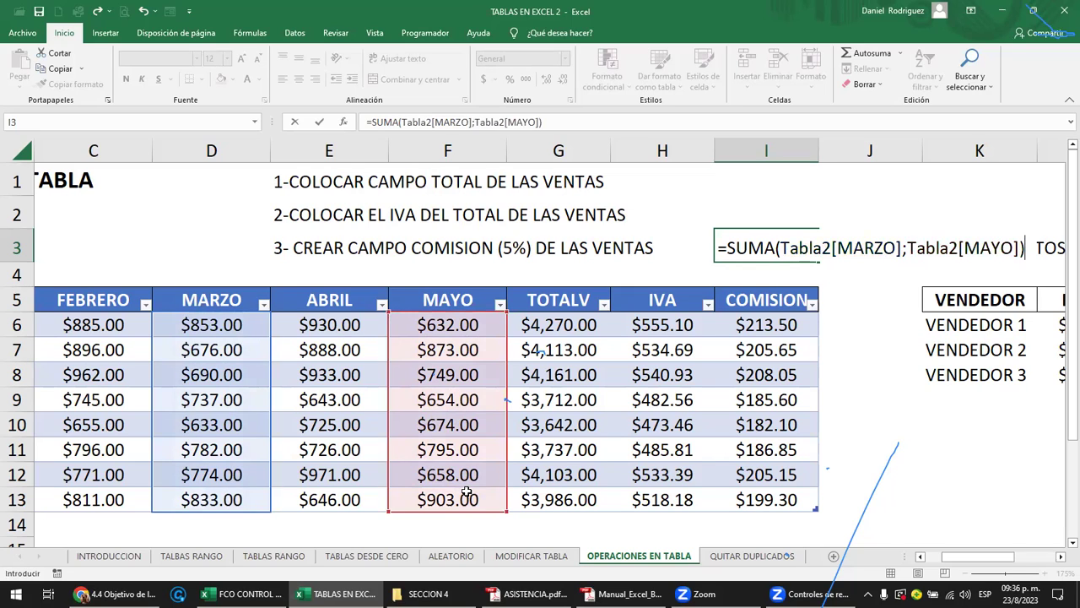
{"action": "key", "text": "Return"}
- Narrow the second argument to MAYO cells F6:F9, giving $8,886.00
{"action": "key", "text": "Up"}
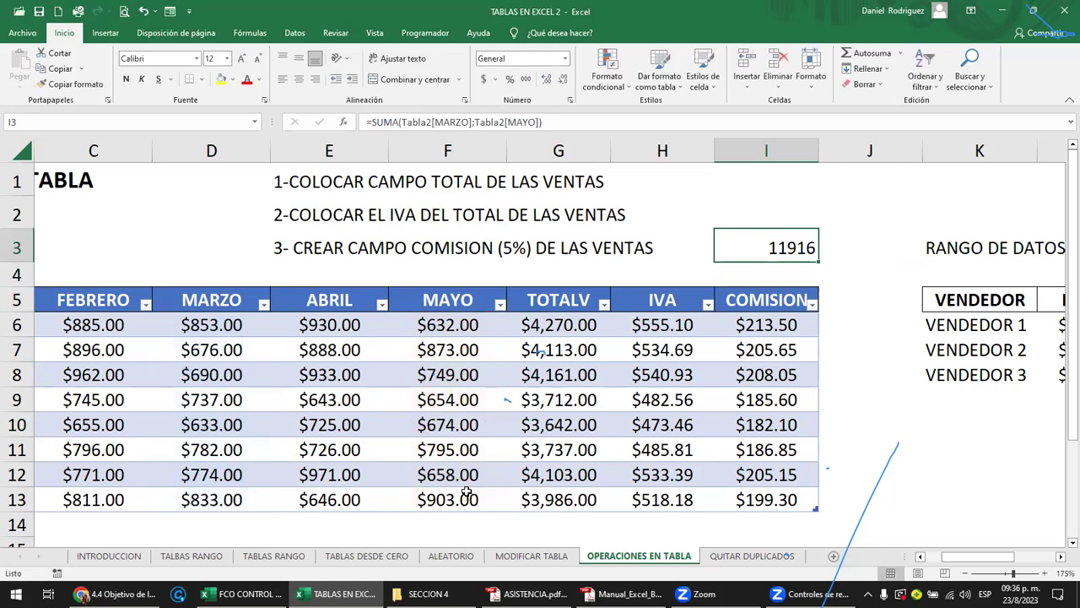
{"action": "key", "text": "F2"}
{"action": "key", "text": "BackSpace"}
{"action": "key", "text": "BackSpace"}
{"action": "key", "text": "BackSpace"}
{"action": "key", "text": "BackSpace"}
{"action": "key", "text": "BackSpace"}
{"action": "key", "text": "BackSpace"}
{"action": "key", "text": "BackSpace"}
{"action": "key", "text": "BackSpace"}
{"action": "key", "text": "BackSpace"}
{"action": "key", "text": "BackSpace"}
{"action": "key", "text": "BackSpace"}
{"action": "key", "text": "BackSpace"}
{"action": "key", "text": "BackSpace"}
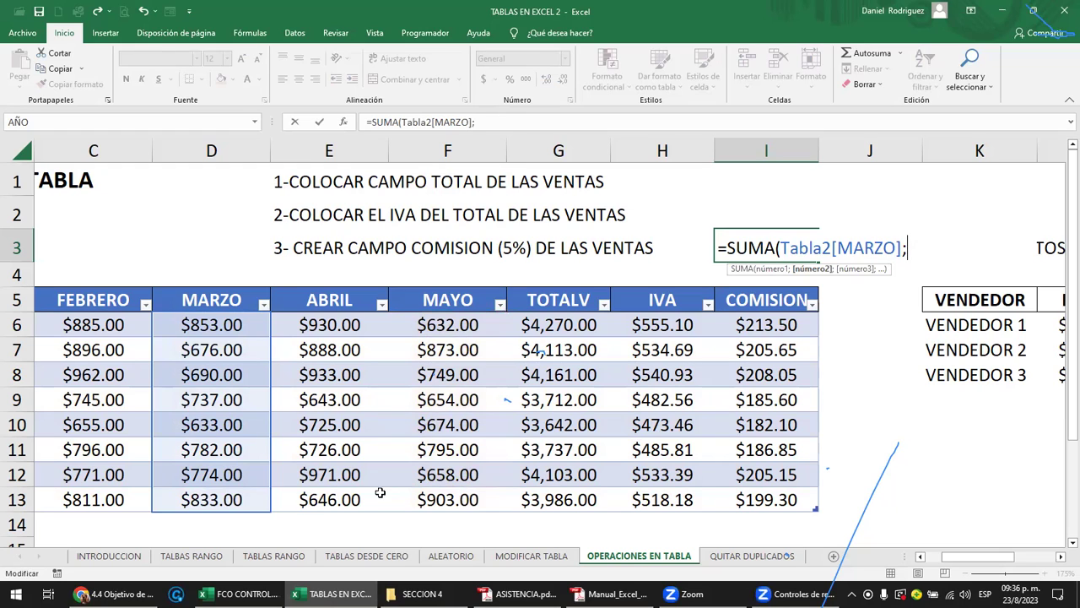
{"action": "left_click", "coordinate": [452, 325]}
{"action": "left_click_drag", "start_coordinate": [453, 325], "coordinate": [472, 398]}
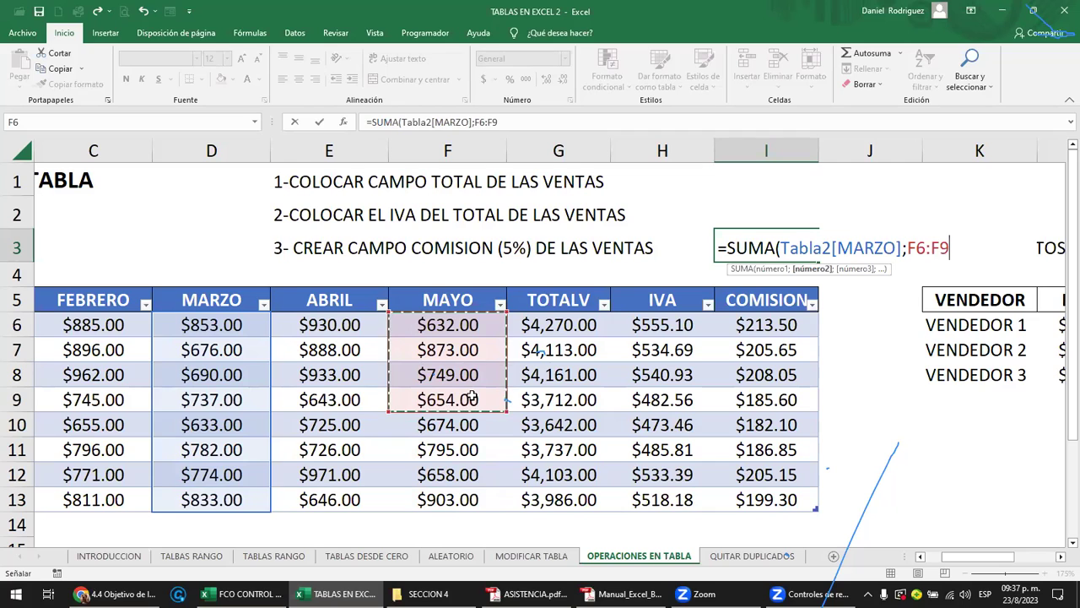
{"action": "type", "text": ")"}
{"action": "key", "text": "Return"}
{"action": "key", "text": "Up"}
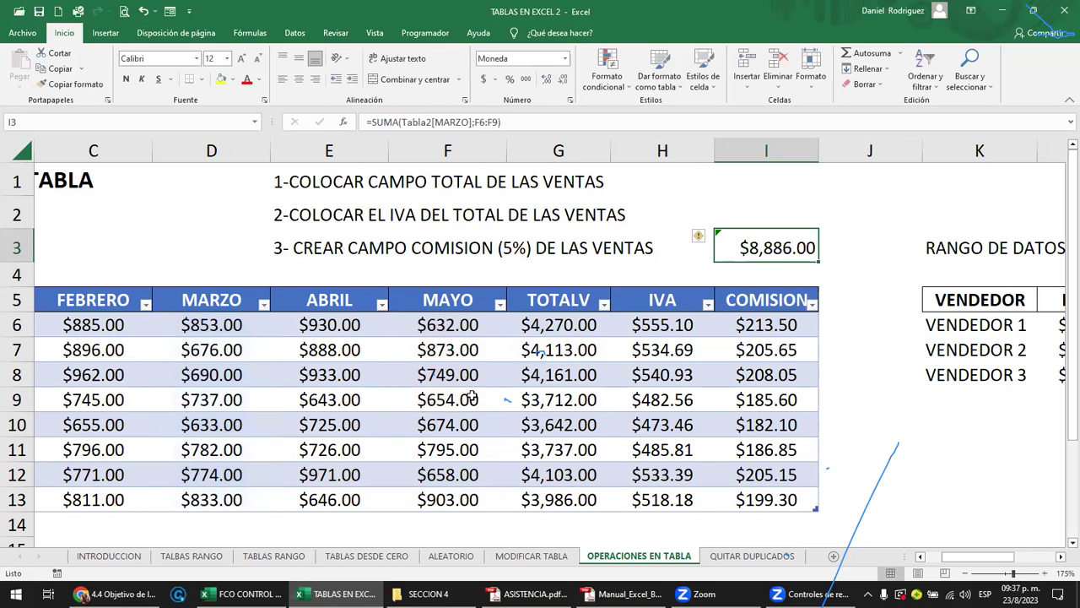
{"action": "key", "text": "F2"}
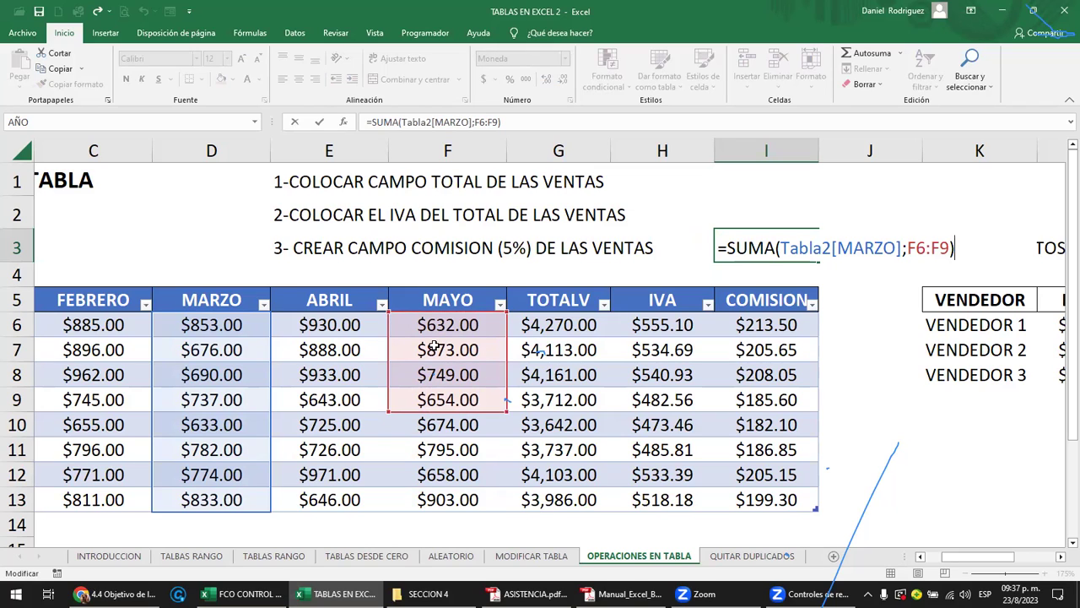
- Replace F6:F9 in I3's formula with the whole MAYO column, giving $11,916.00
{"action": "left_click", "coordinate": [909, 249]}
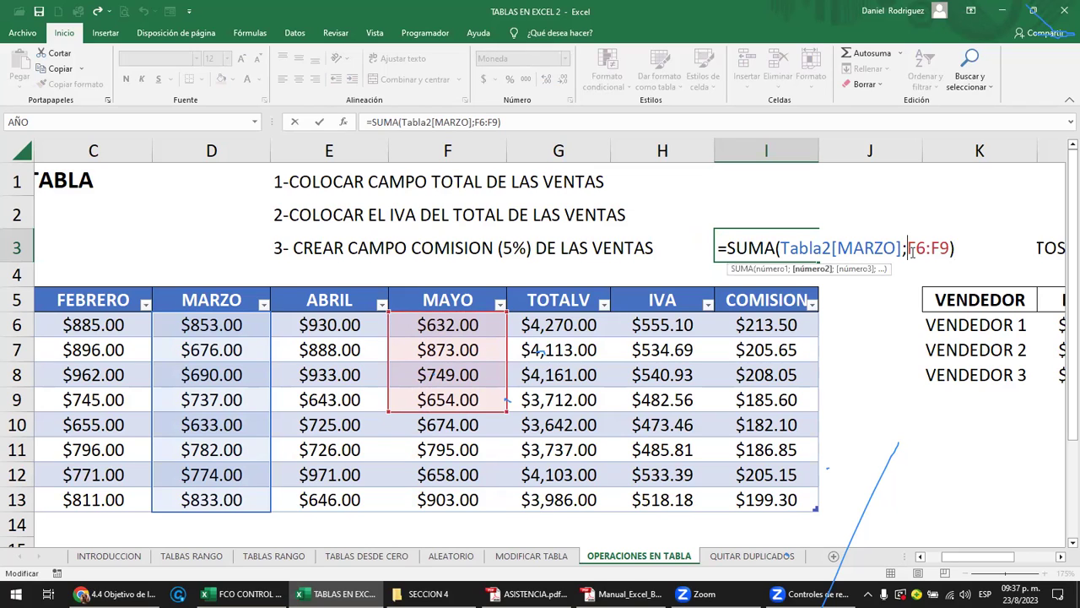
{"action": "key", "text": "Right"}
{"action": "key", "text": "Right"}
{"action": "key", "text": "Right"}
{"action": "key", "text": "Right"}
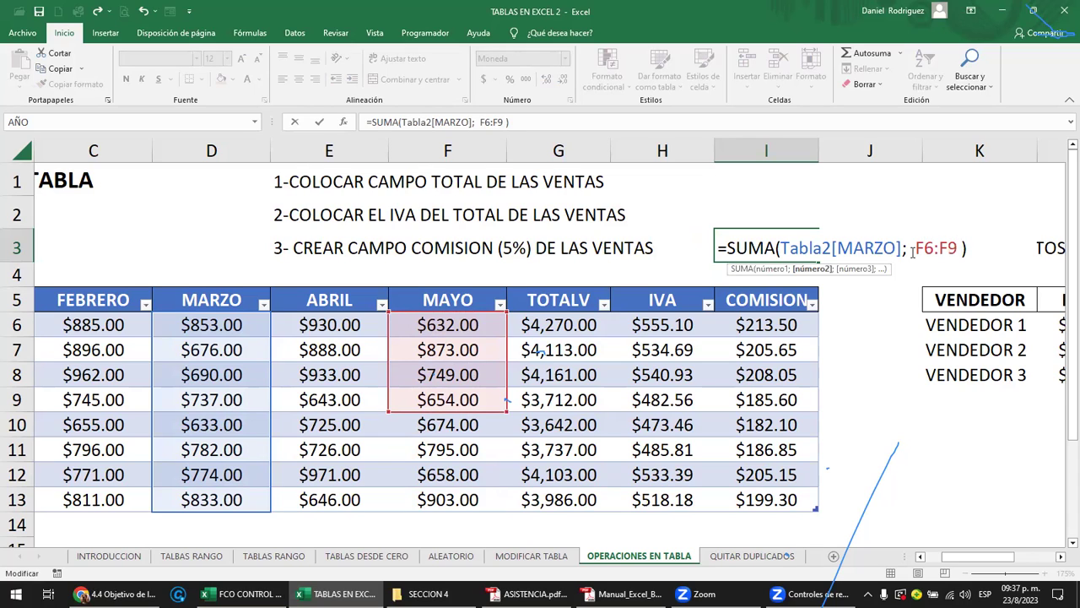
{"action": "left_click_drag", "start_coordinate": [917, 247], "coordinate": [954, 246]}
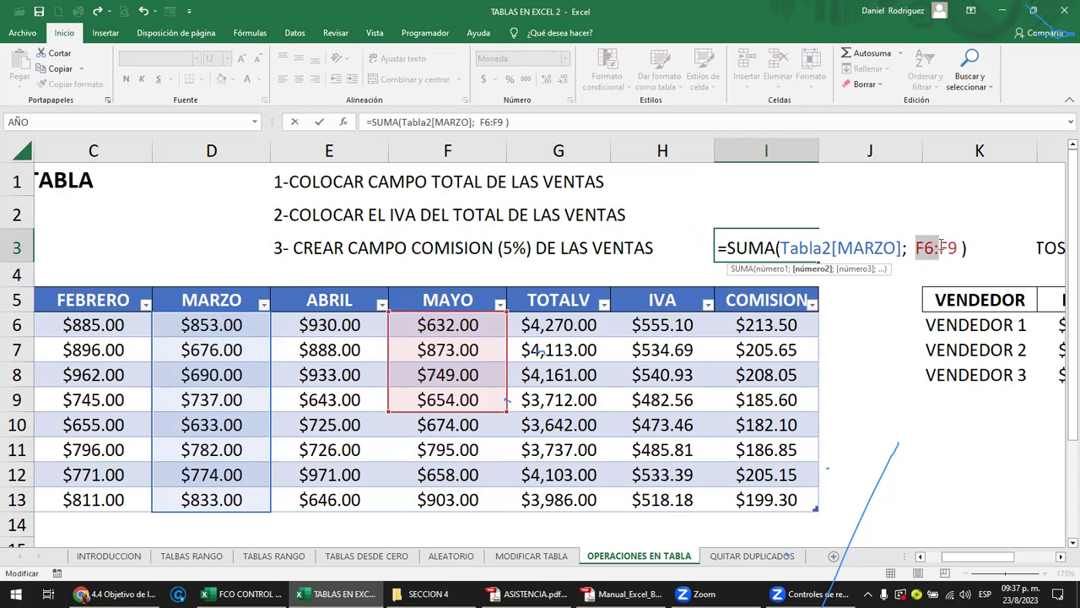
{"action": "key", "text": "BackSpace"}
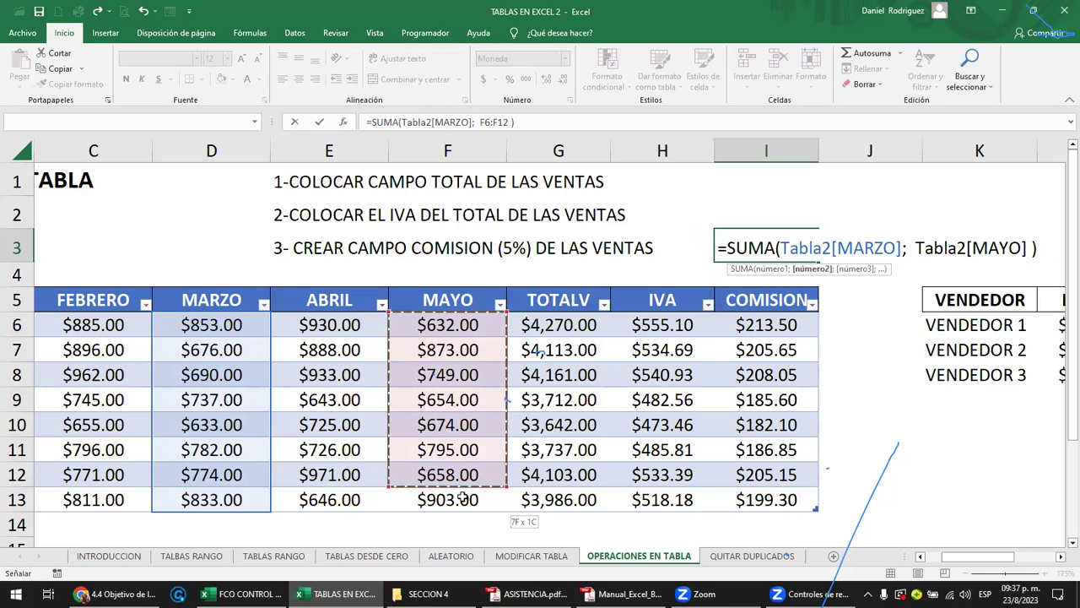
{"action": "left_click_drag", "start_coordinate": [463, 341], "coordinate": [464, 500]}
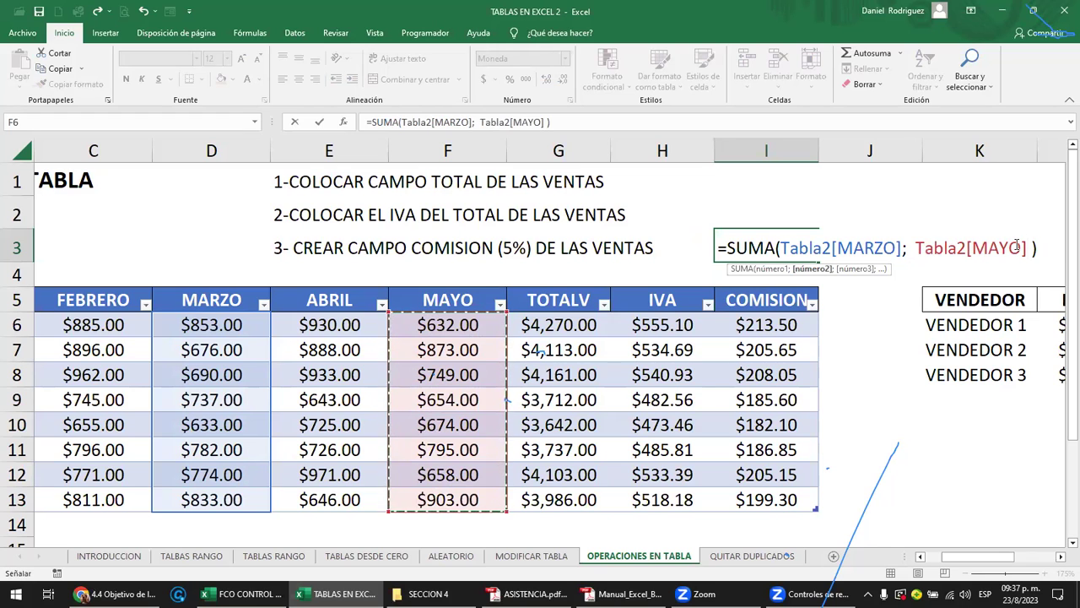
{"action": "key", "text": "Return"}
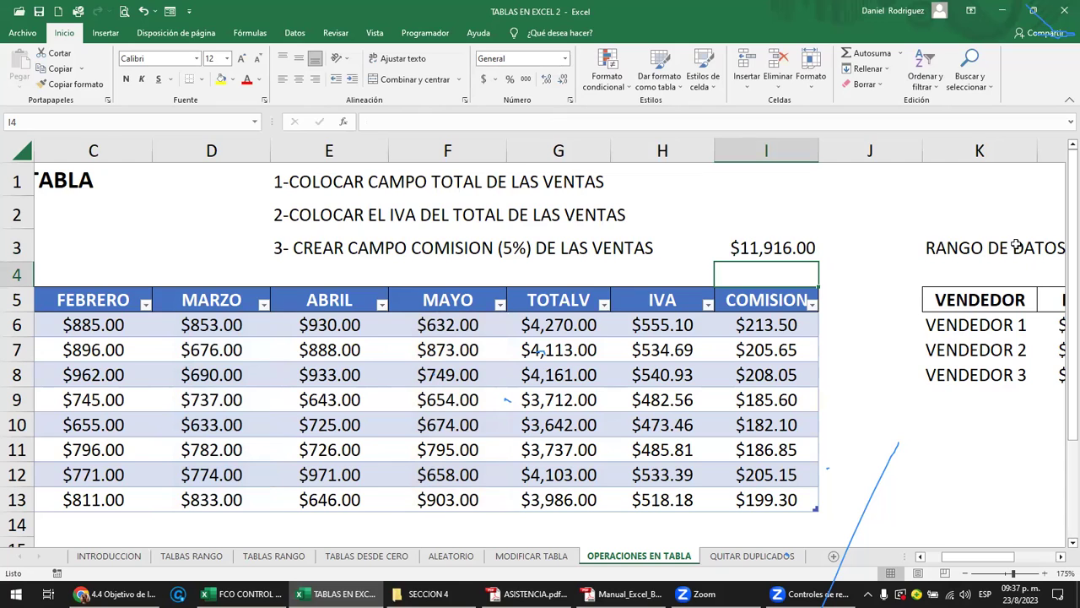
- Clear the total from cell I3
{"action": "left_click", "coordinate": [780, 243]}
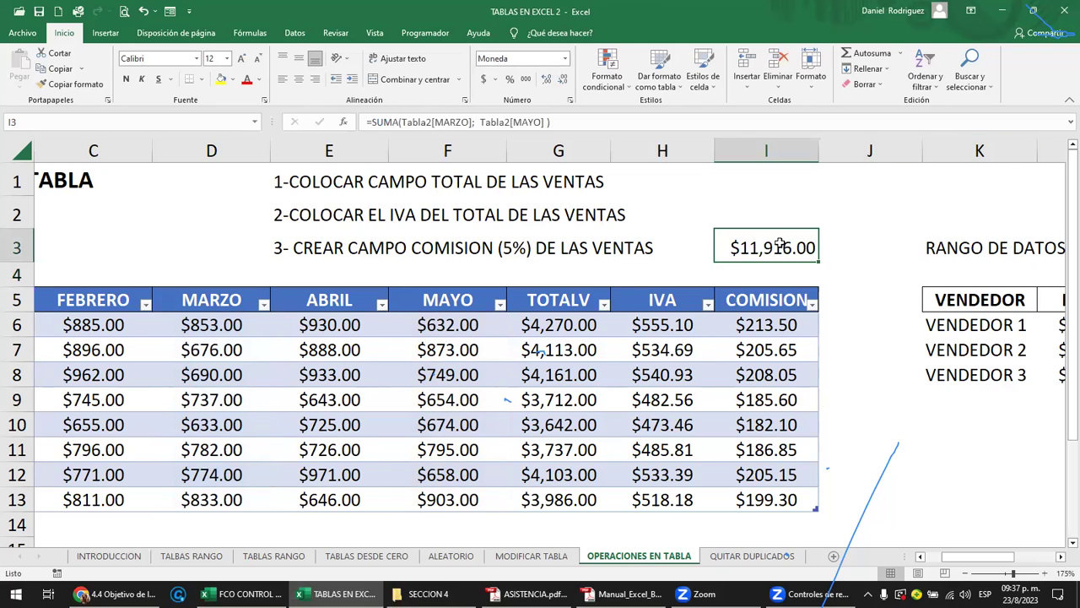
{"action": "key", "text": "Delete"}
{"action": "key", "text": "Down"}
{"action": "key", "text": "Left"}
{"action": "key", "text": "Left"}
- In Diseño de tabla, uncheck Botón de filtro and check Fila de totales
{"action": "key", "text": "Left"}
{"action": "key", "text": "Left"}
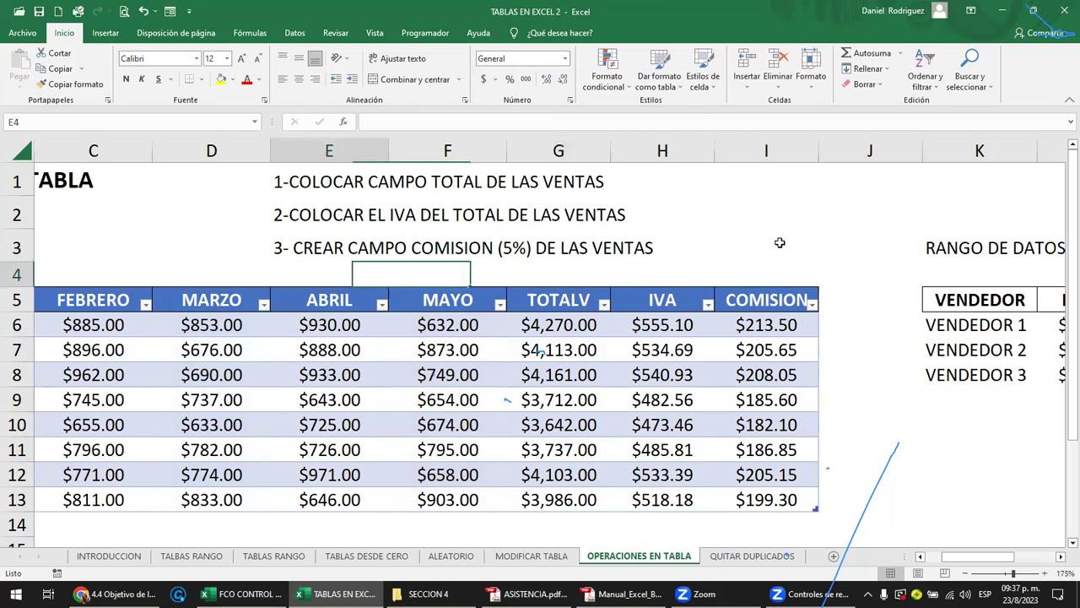
{"action": "key", "text": "Left"}
{"action": "key", "text": "Left"}
{"action": "key", "text": "Left"}
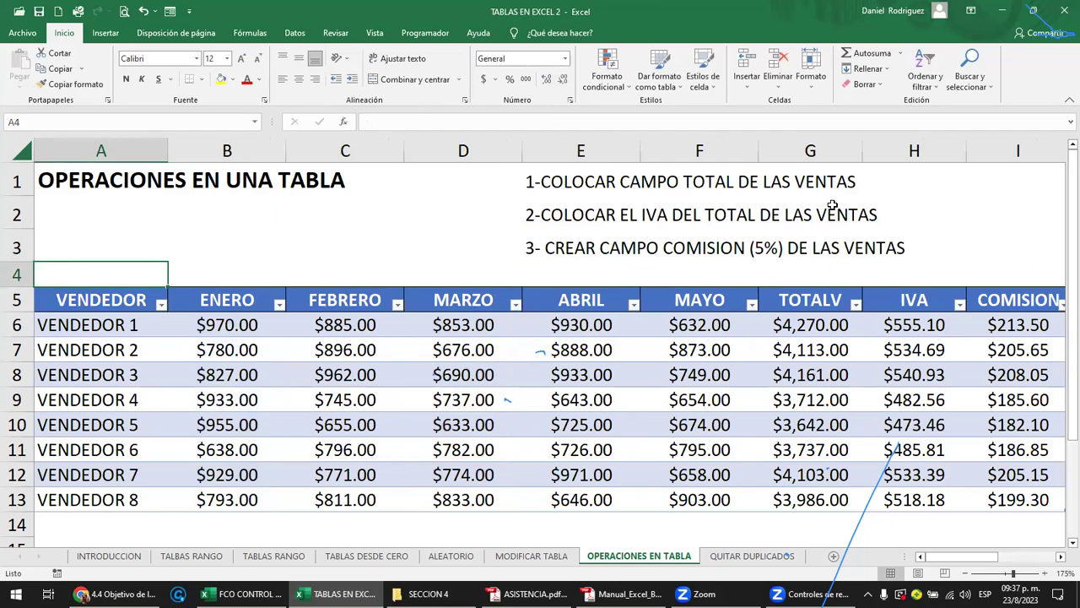
{"action": "scroll", "coordinate": [649, 291], "scroll_direction": "down", "scroll_amount": 1, "text": "ctrl"}
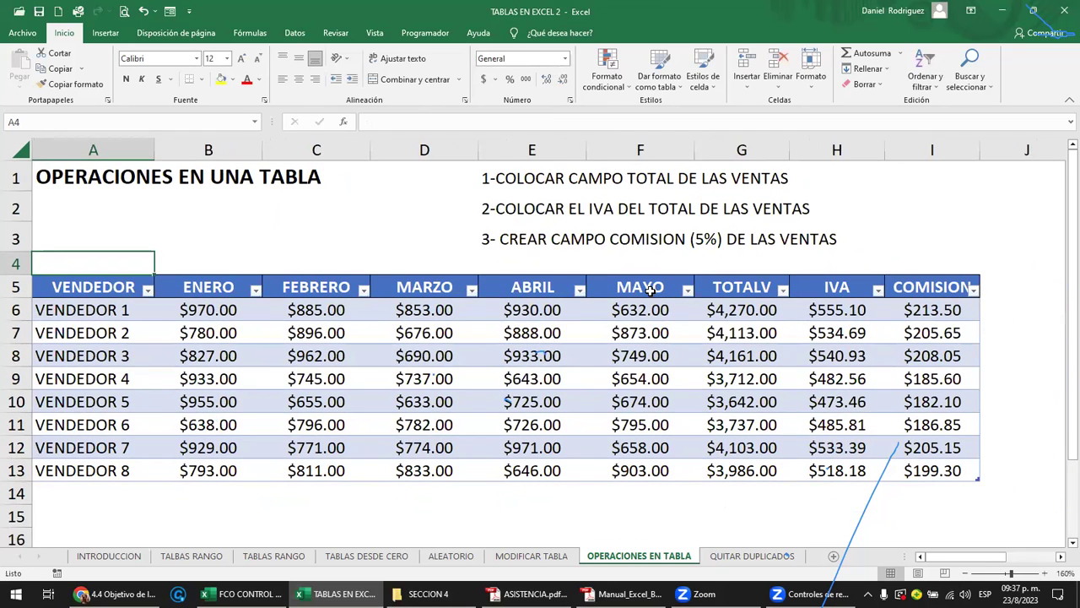
{"action": "left_click", "coordinate": [433, 289]}
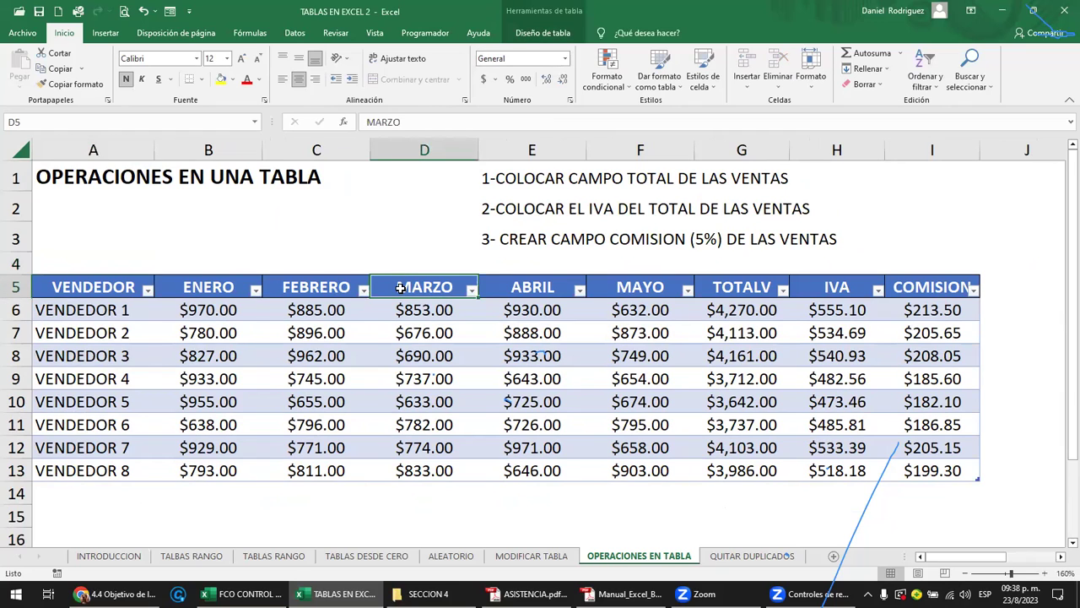
{"action": "left_click", "coordinate": [542, 34]}
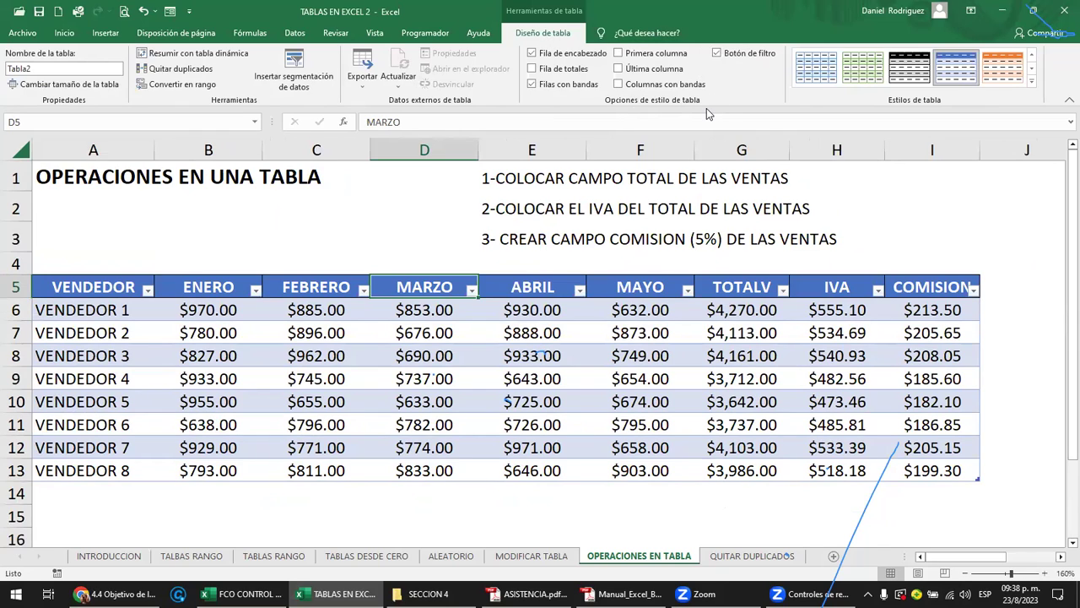
{"action": "left_click", "coordinate": [717, 53]}
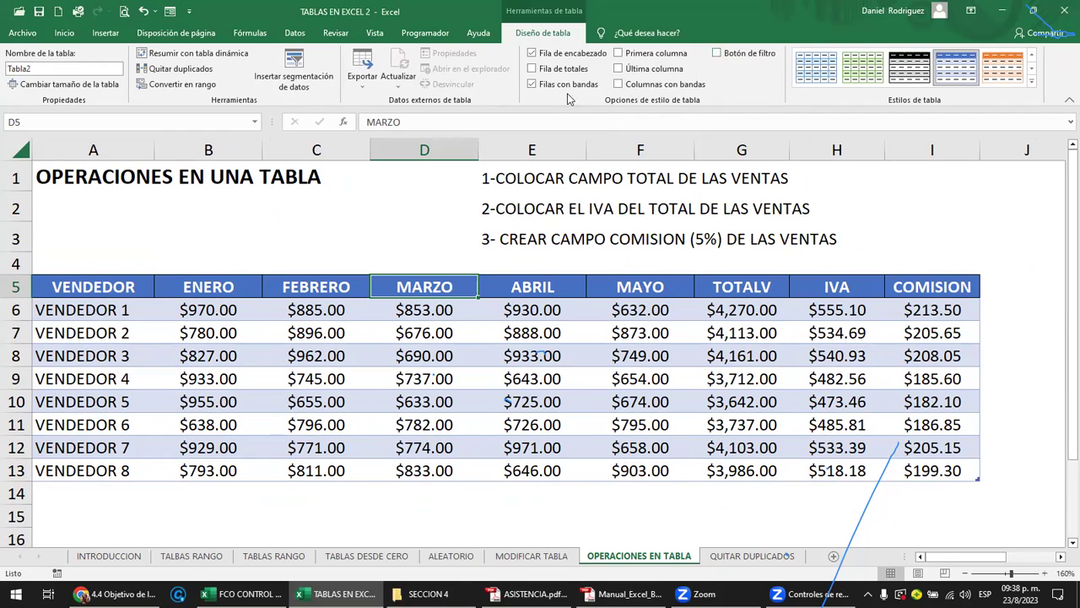
{"action": "left_click", "coordinate": [534, 71]}
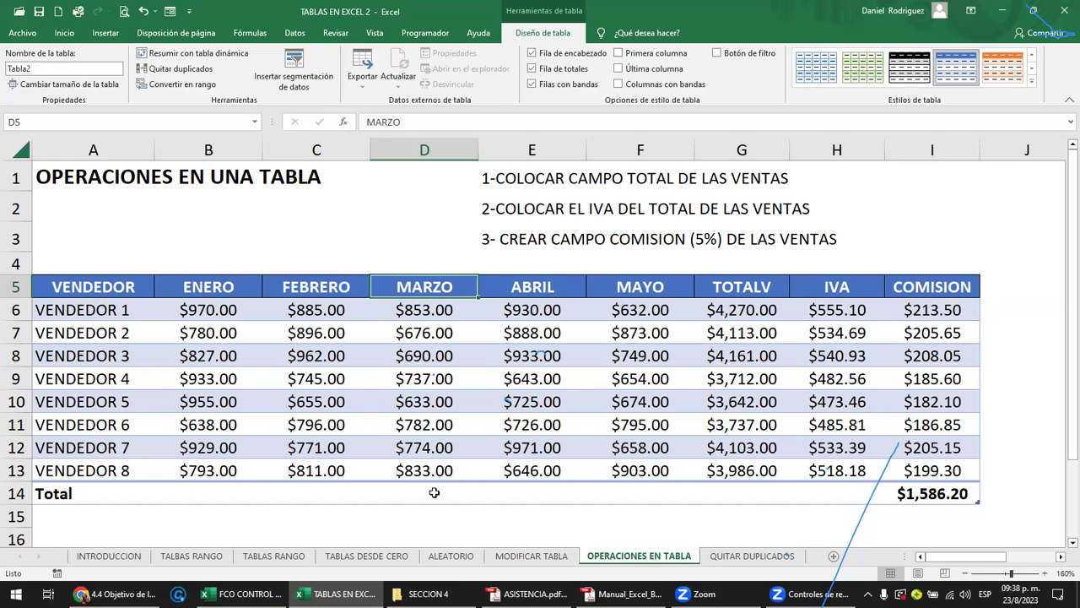
- Set the COMISION total in row 14 to Ninguno
{"action": "left_click", "coordinate": [545, 73]}
{"action": "left_click", "coordinate": [545, 72]}
{"action": "left_click", "coordinate": [930, 490]}
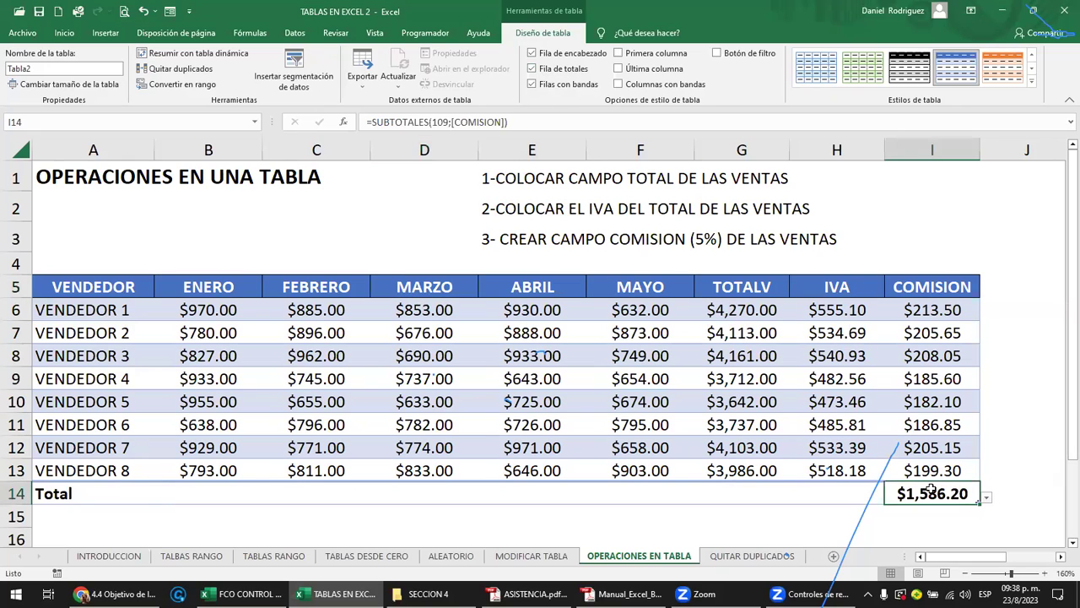
{"action": "left_click", "coordinate": [986, 500]}
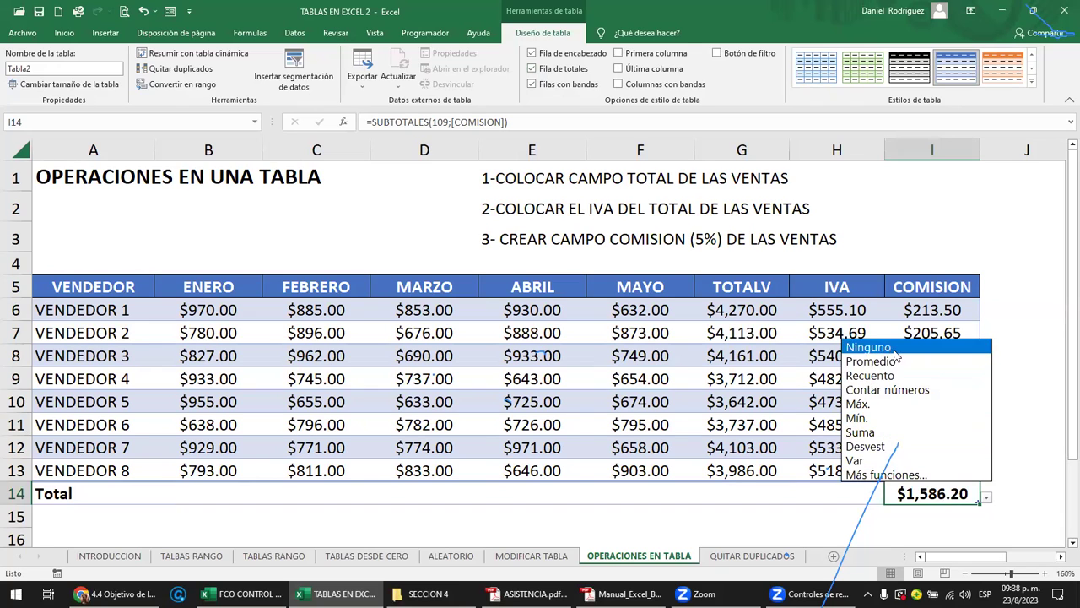
{"action": "left_click", "coordinate": [858, 346]}
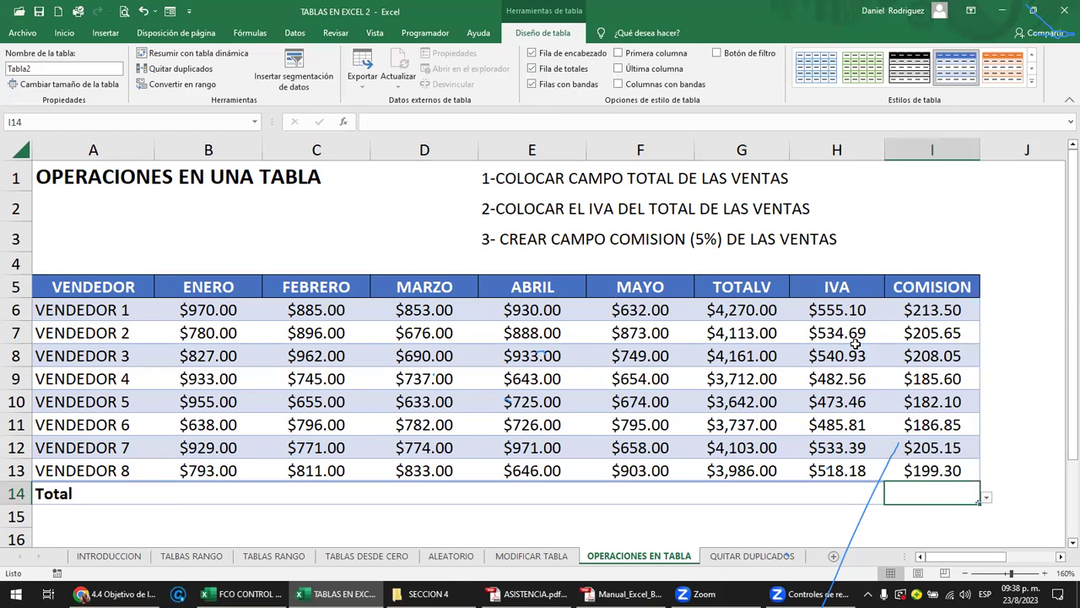
- Set the TOTALV and IVA totals to Suma: $31,724.00 and $4,124.12
{"action": "left_click", "coordinate": [1011, 484]}
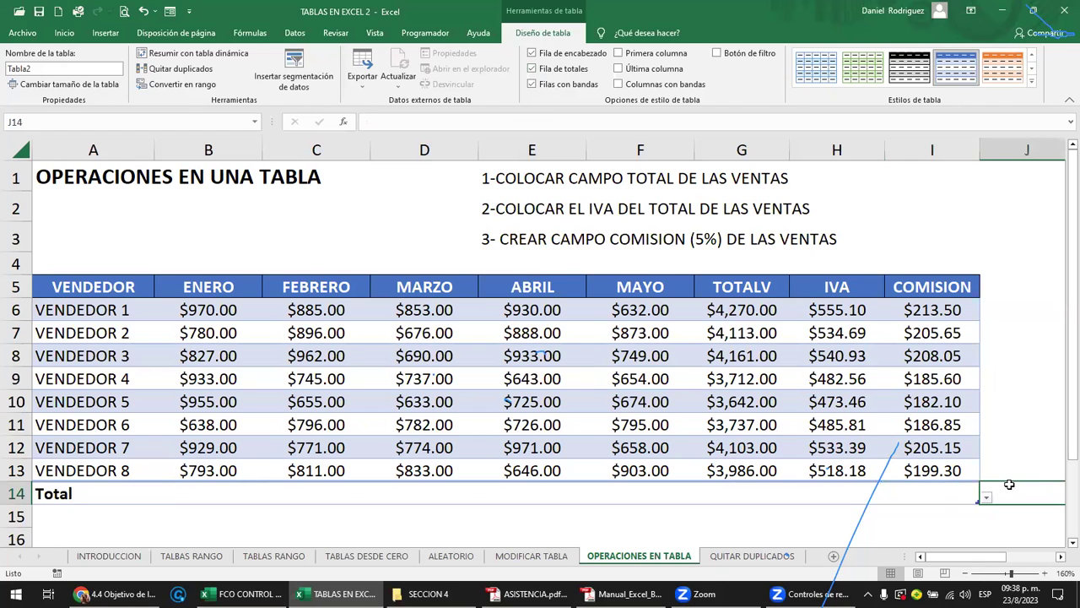
{"action": "left_click", "coordinate": [841, 492]}
{"action": "left_click", "coordinate": [737, 496]}
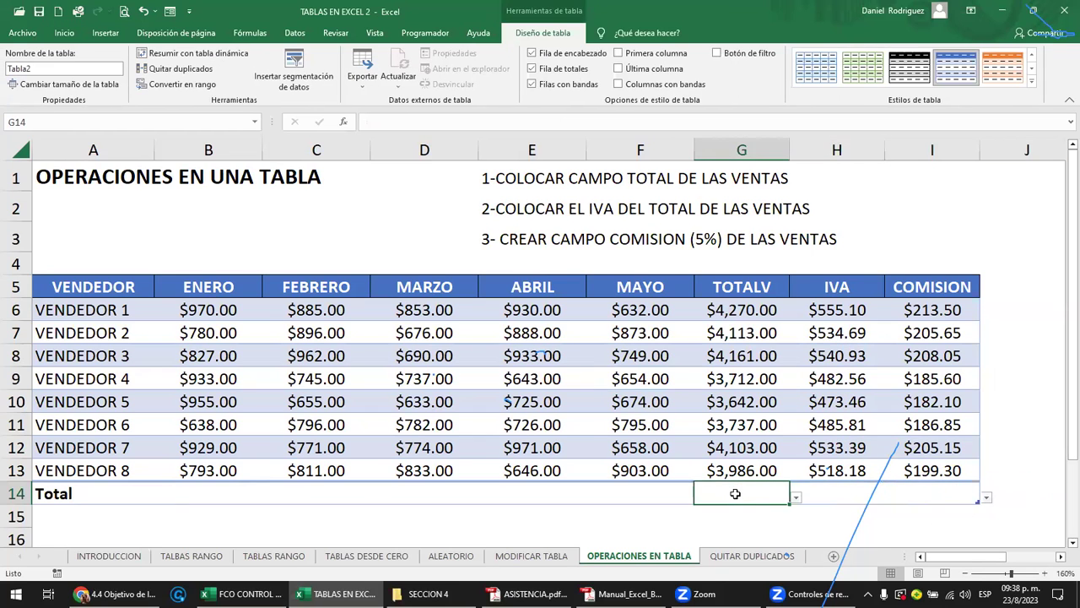
{"action": "left_click", "coordinate": [795, 498]}
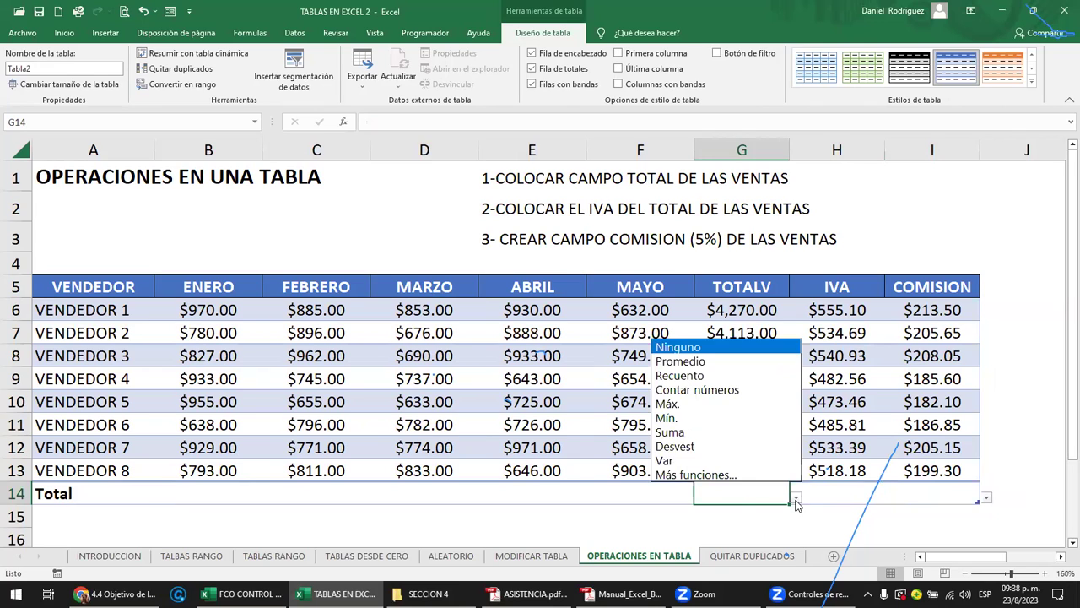
{"action": "left_click", "coordinate": [702, 431]}
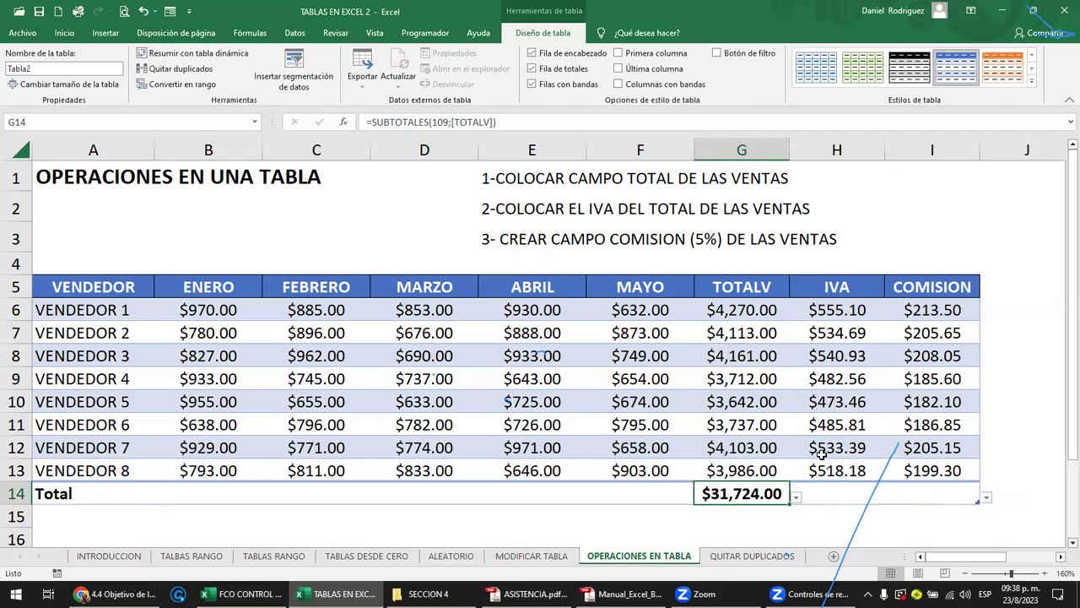
{"action": "left_click", "coordinate": [841, 493]}
{"action": "left_click", "coordinate": [887, 497]}
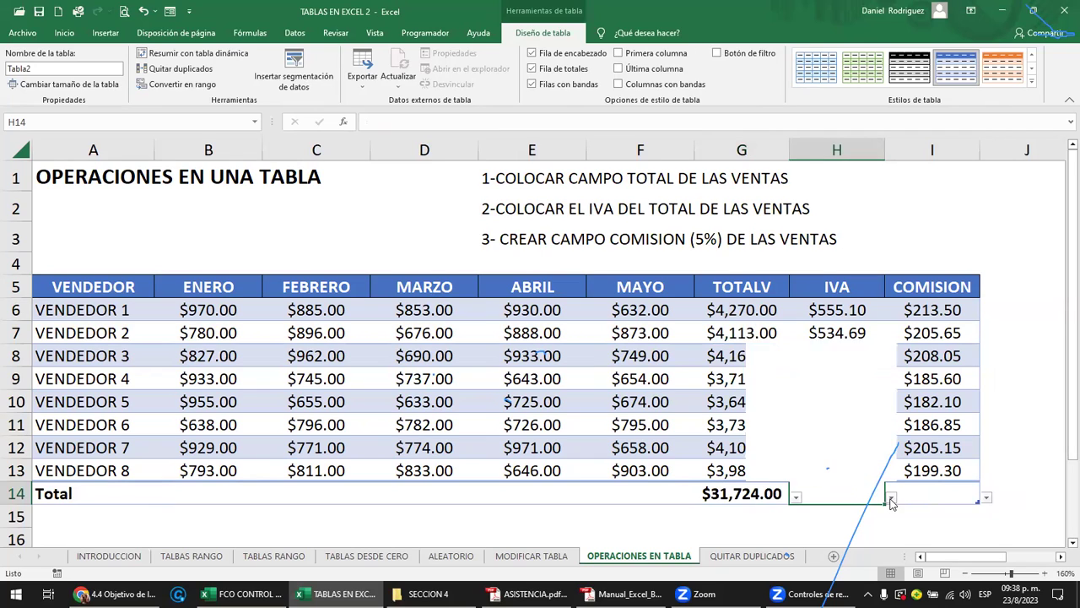
{"action": "left_click", "coordinate": [791, 425]}
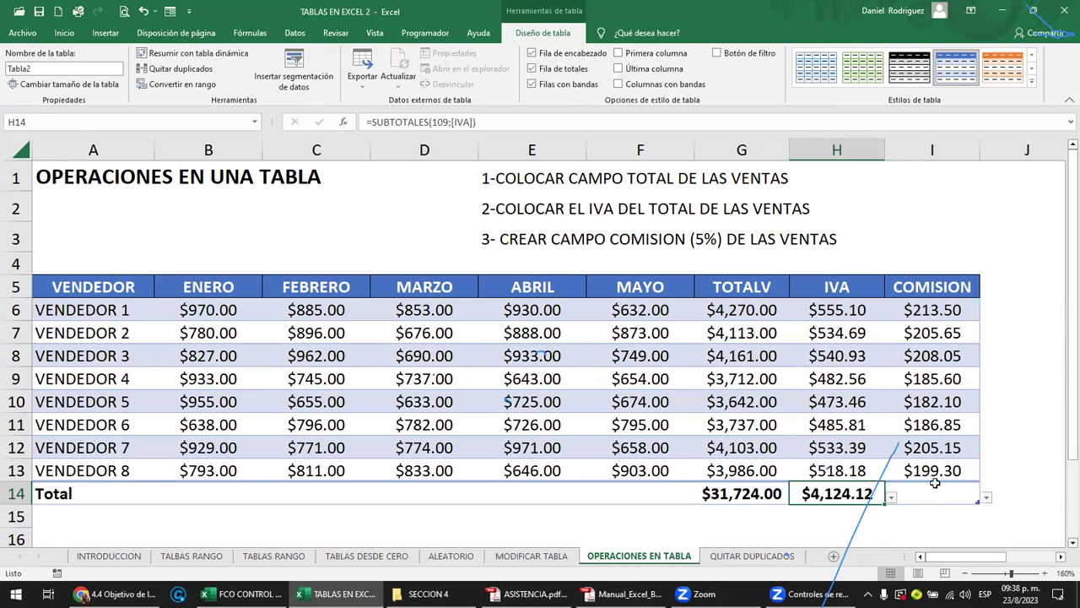
- Set the COMISION total to Promedio, showing $198.28
{"action": "left_click", "coordinate": [946, 492]}
{"action": "left_click", "coordinate": [985, 498]}
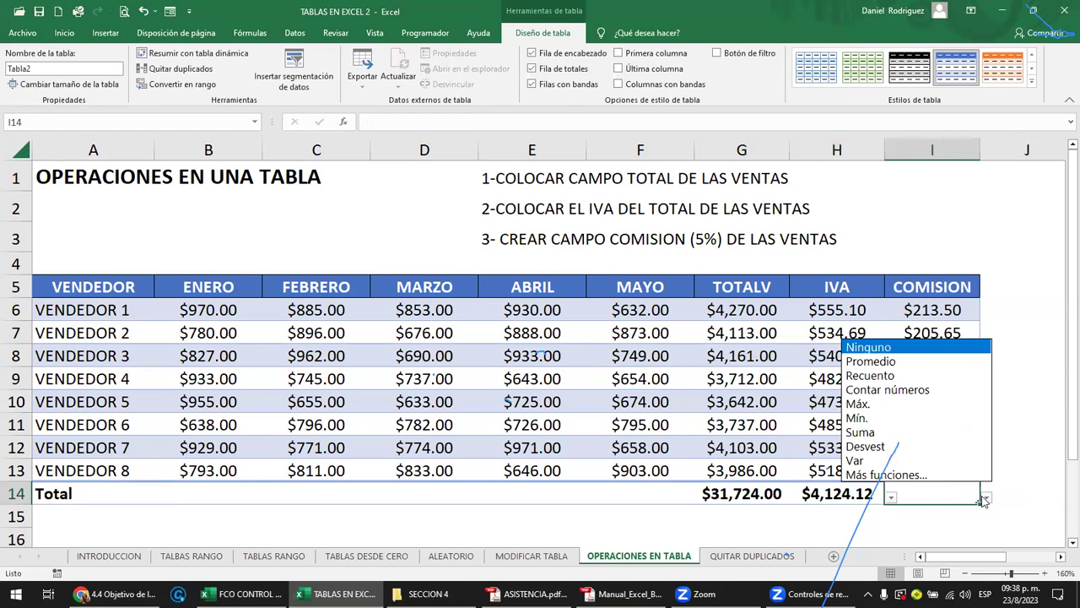
{"action": "left_click", "coordinate": [885, 362]}
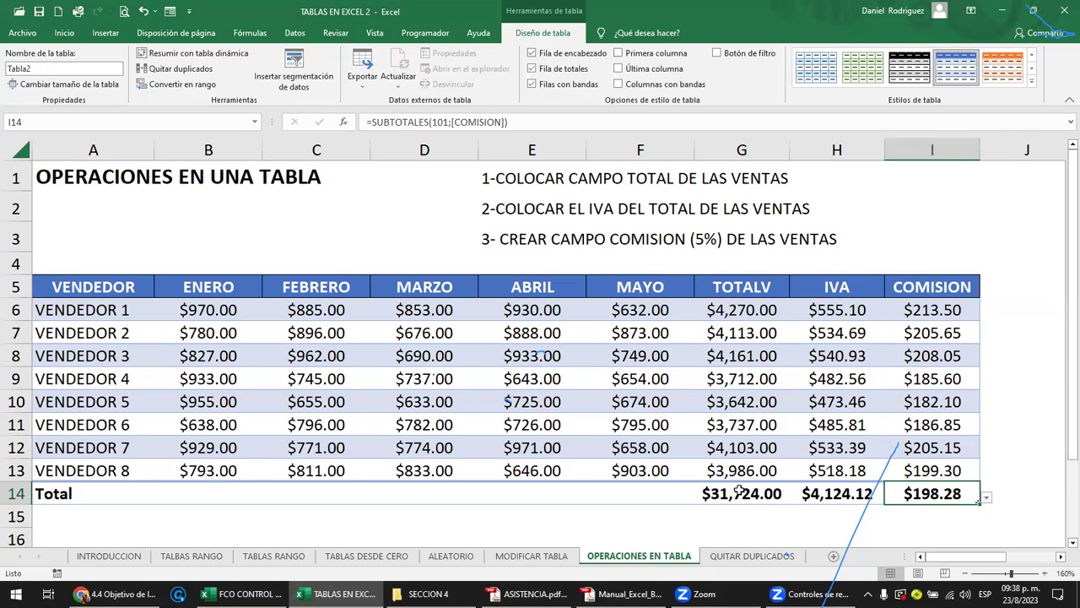
{"action": "left_click", "coordinate": [123, 289]}
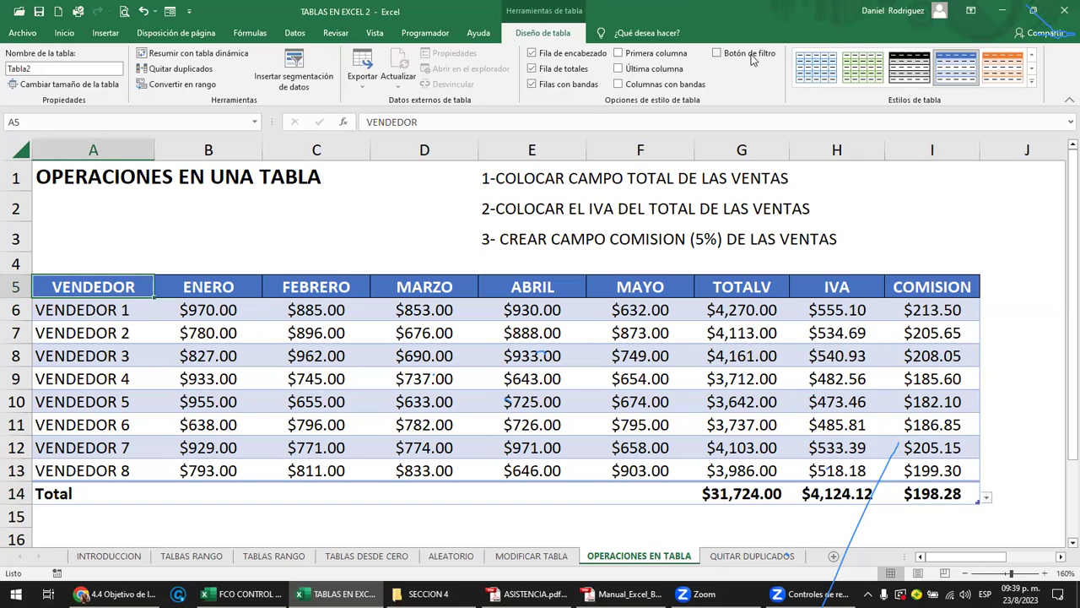
- Filter the sales table to VENDEDOR 1 only and select the TOTALV total to view its SUBTOTALES formula
{"action": "left_click", "coordinate": [717, 53]}
{"action": "left_click", "coordinate": [716, 53]}
{"action": "key", "text": "ctrl+shift+l"}
{"action": "key", "text": "ctrl+shift+l"}
{"action": "key", "text": "ctrl+shift+l"}
{"action": "key", "text": "ctrl+shift+l"}
{"action": "key", "text": "ctrl+shift+l"}
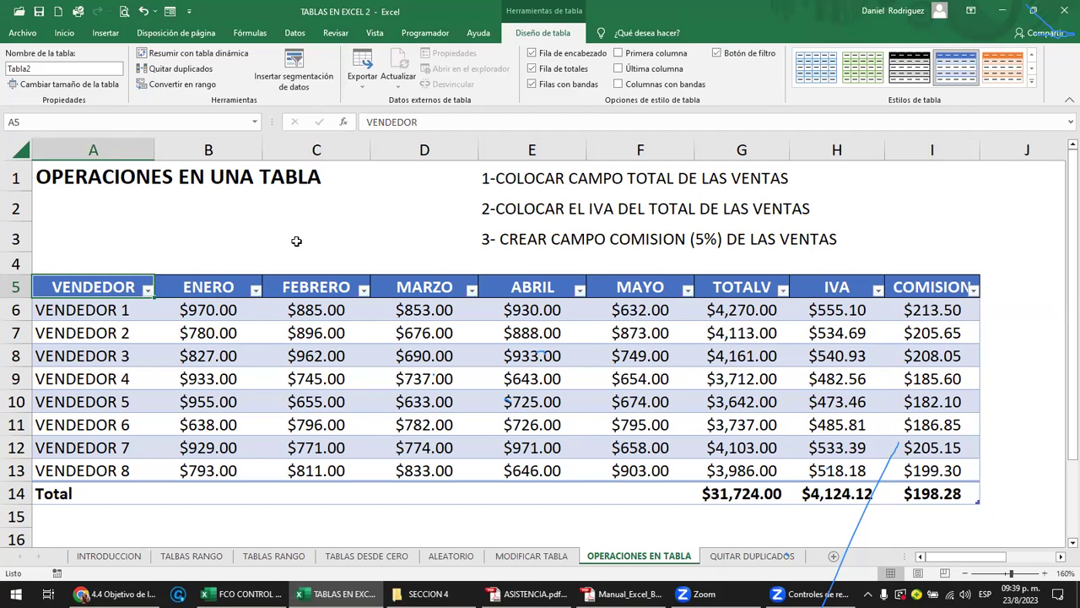
{"action": "left_click", "coordinate": [147, 290]}
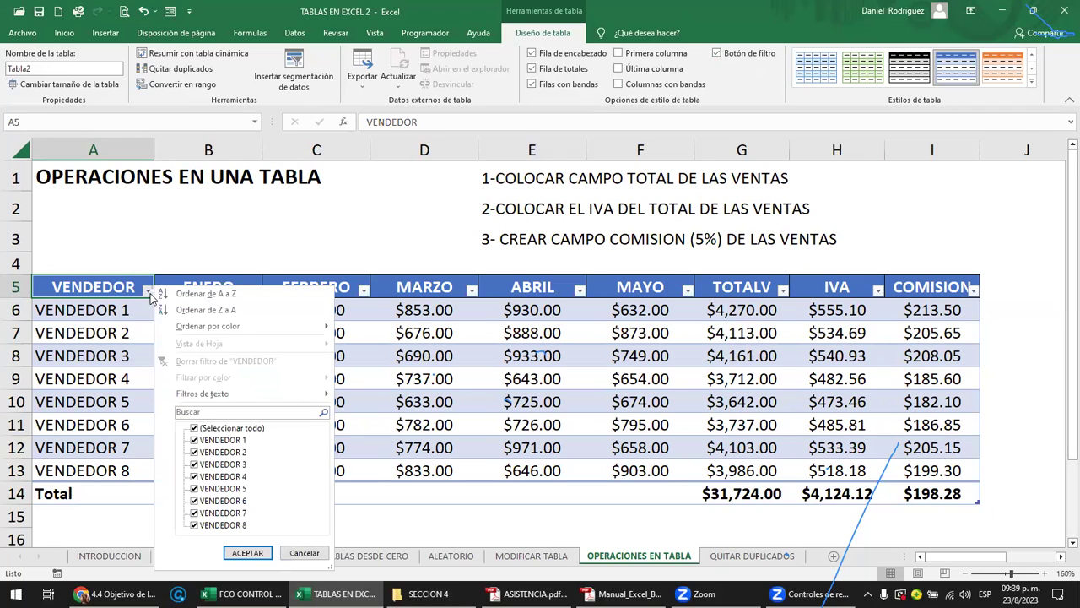
{"action": "left_click", "coordinate": [194, 429]}
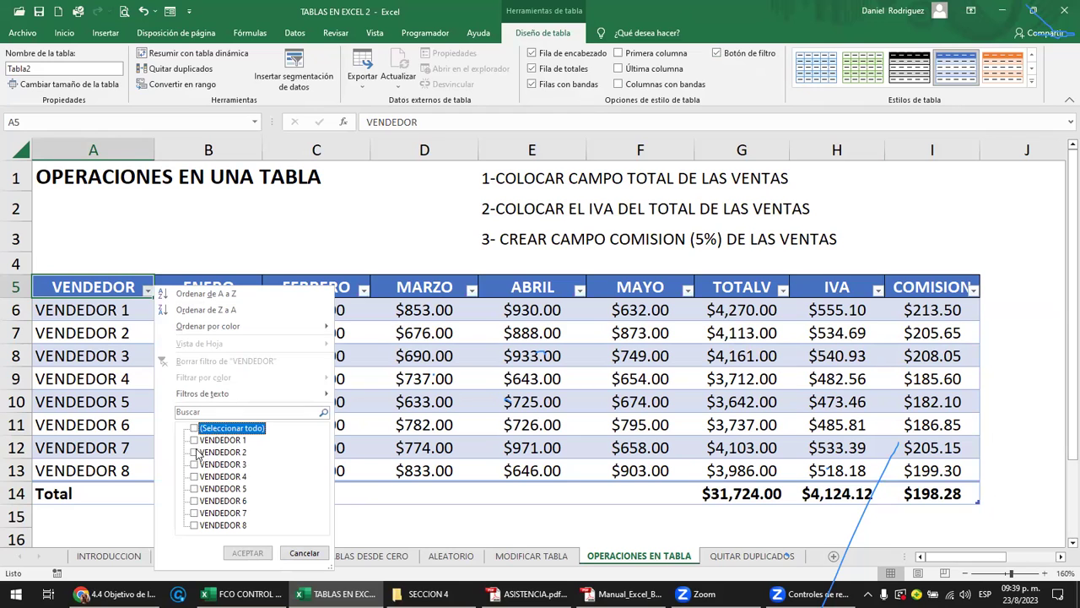
{"action": "left_click", "coordinate": [194, 440]}
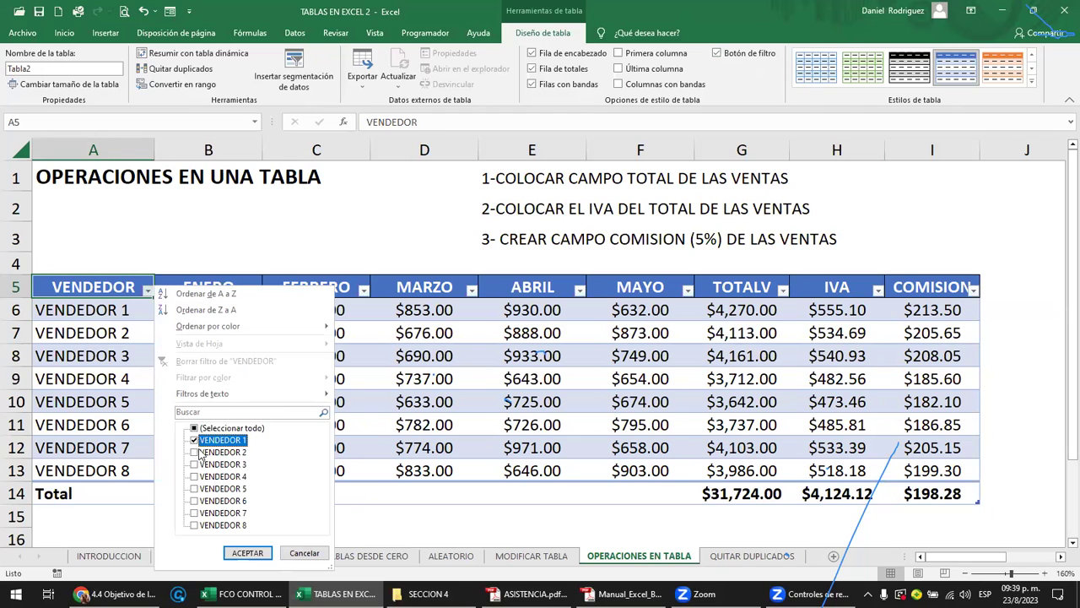
{"action": "left_click", "coordinate": [246, 552]}
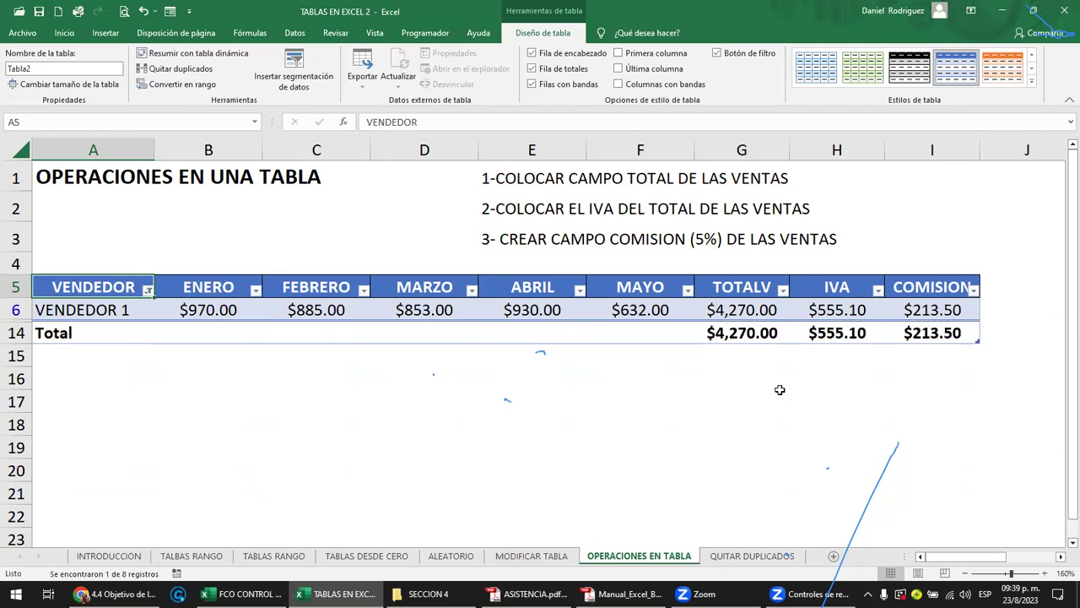
{"action": "left_click", "coordinate": [735, 333]}
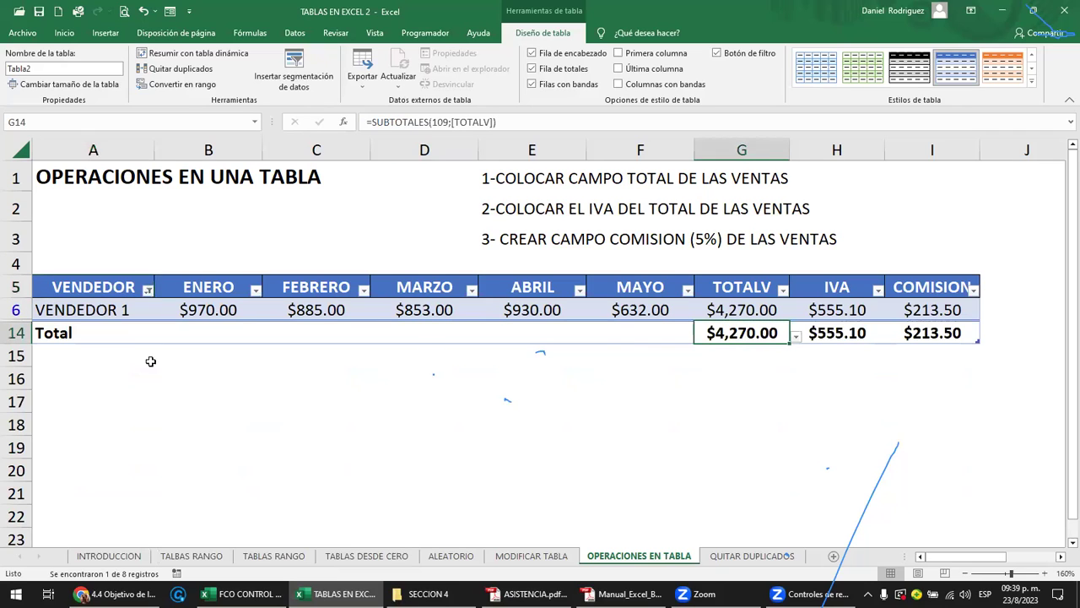
- Inspect the TOTALV, IVA and COMISION totals in the Total row
{"action": "left_click_drag", "start_coordinate": [893, 334], "coordinate": [83, 333]}
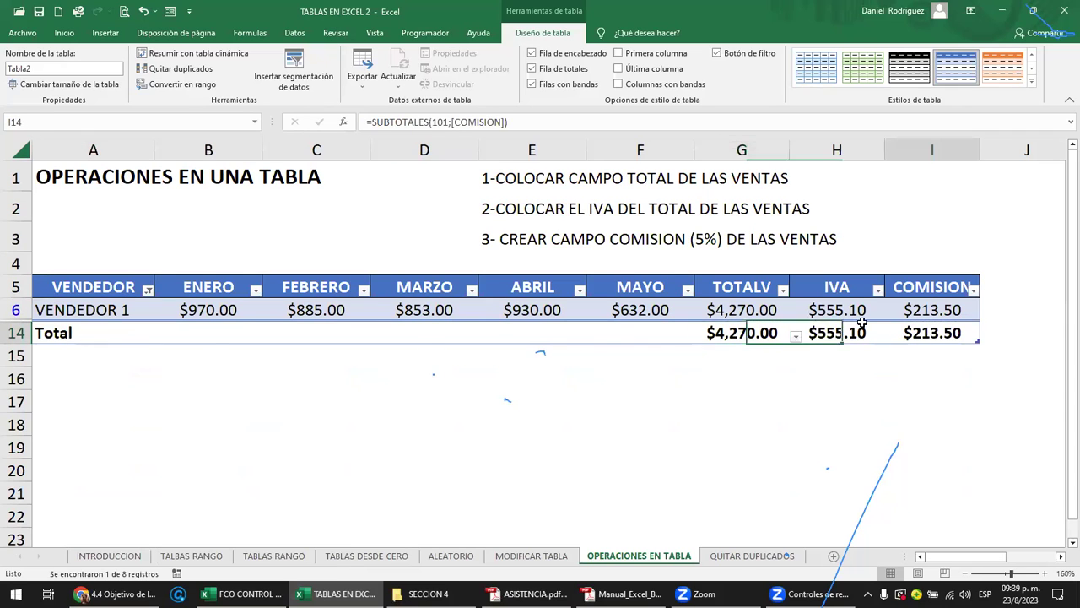
{"action": "left_click", "coordinate": [677, 379]}
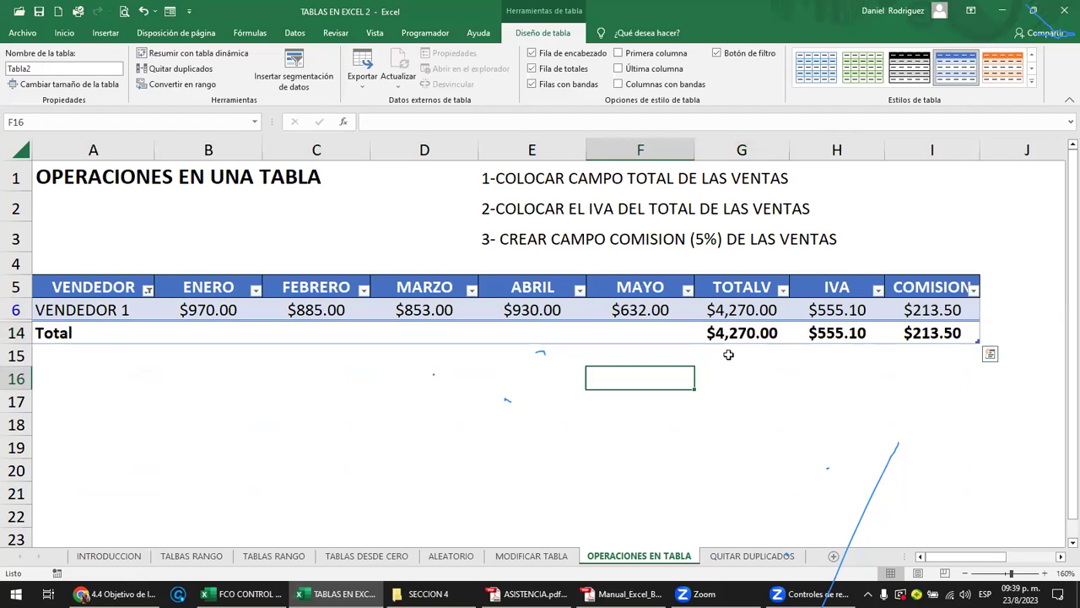
{"action": "left_click", "coordinate": [748, 331]}
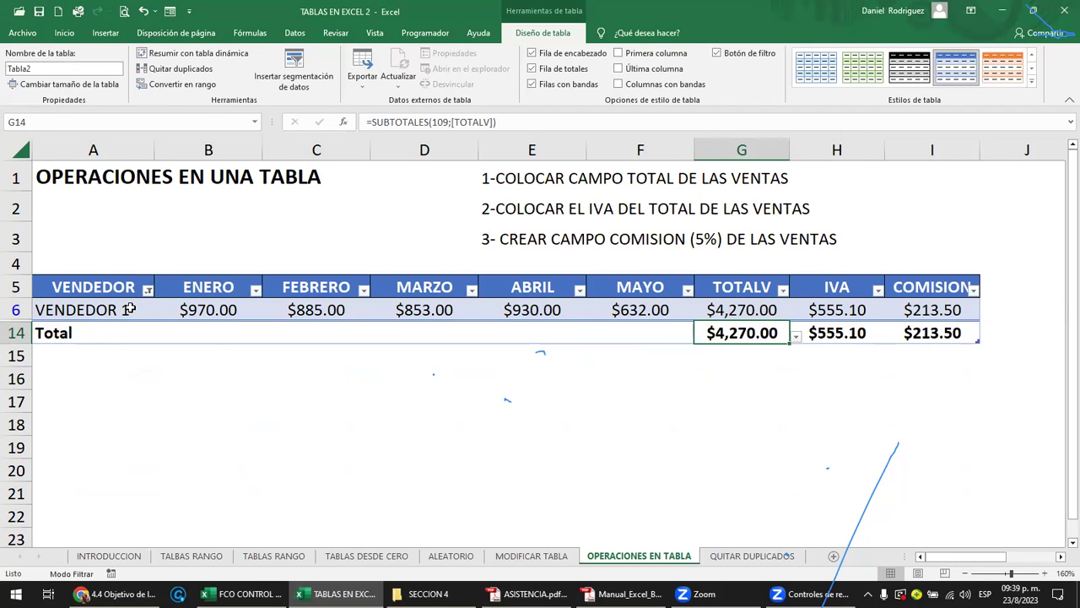
{"action": "left_click_drag", "start_coordinate": [747, 332], "coordinate": [915, 330]}
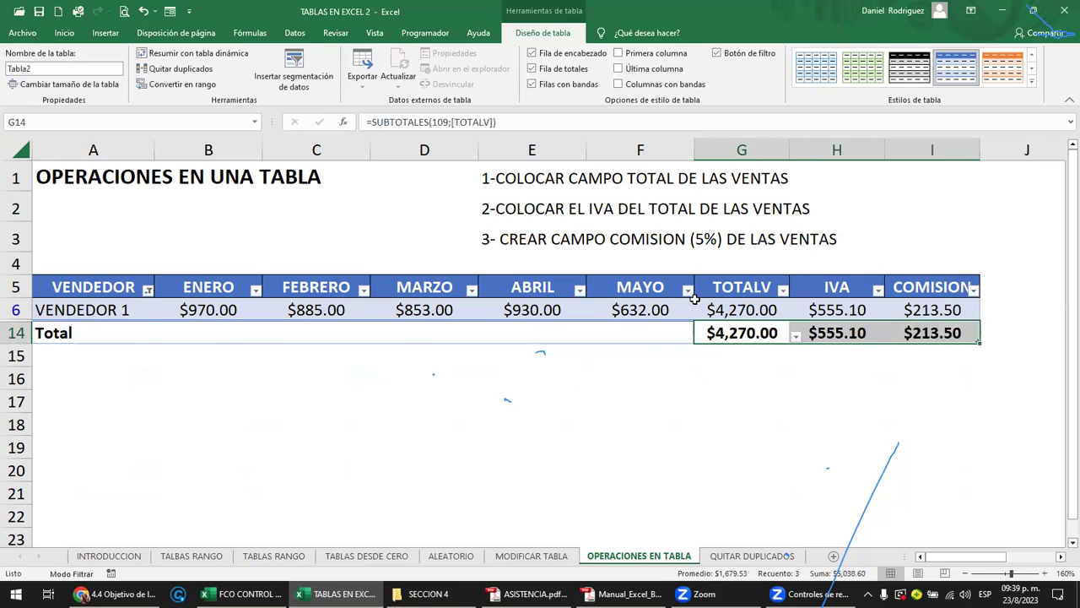
- Add VENDEDOR 2, 3 and 8 to the seller filter alongside VENDEDOR 1
{"action": "left_click", "coordinate": [147, 291]}
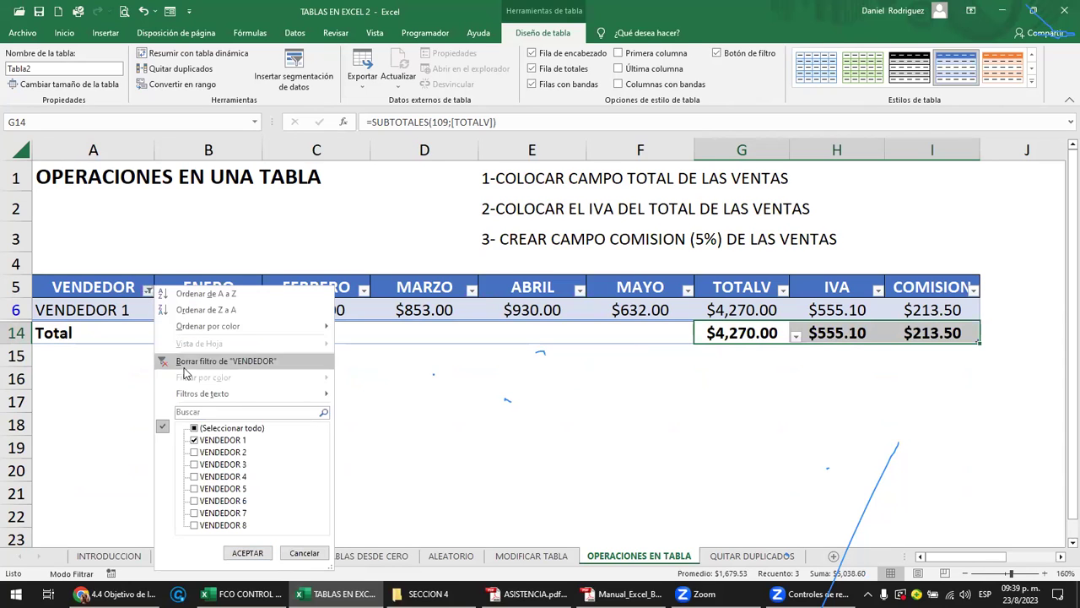
{"action": "left_click", "coordinate": [207, 456]}
{"action": "left_click", "coordinate": [203, 465]}
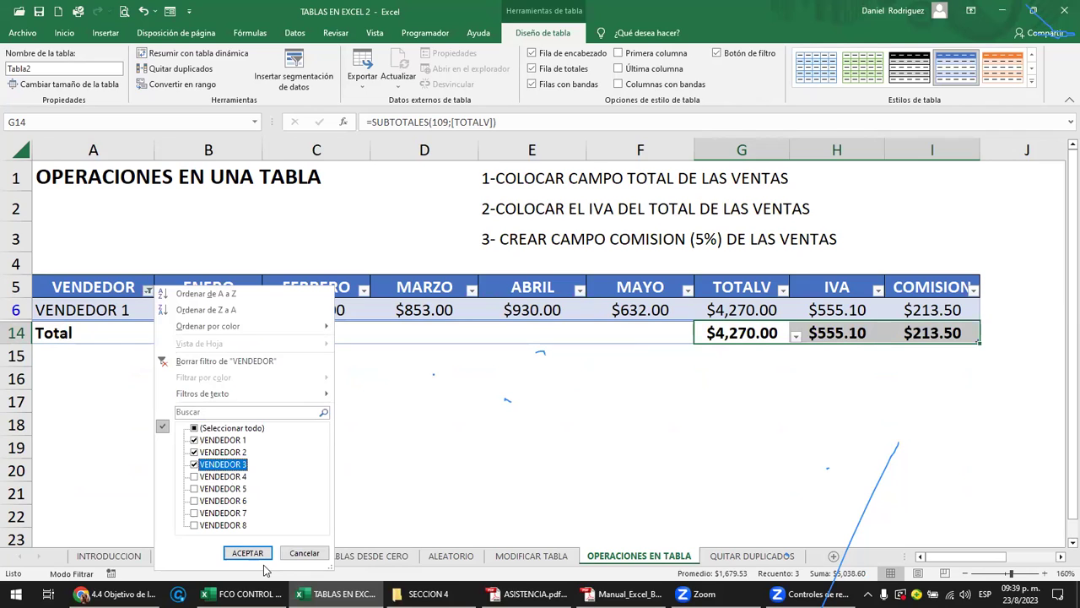
{"action": "left_click", "coordinate": [202, 526]}
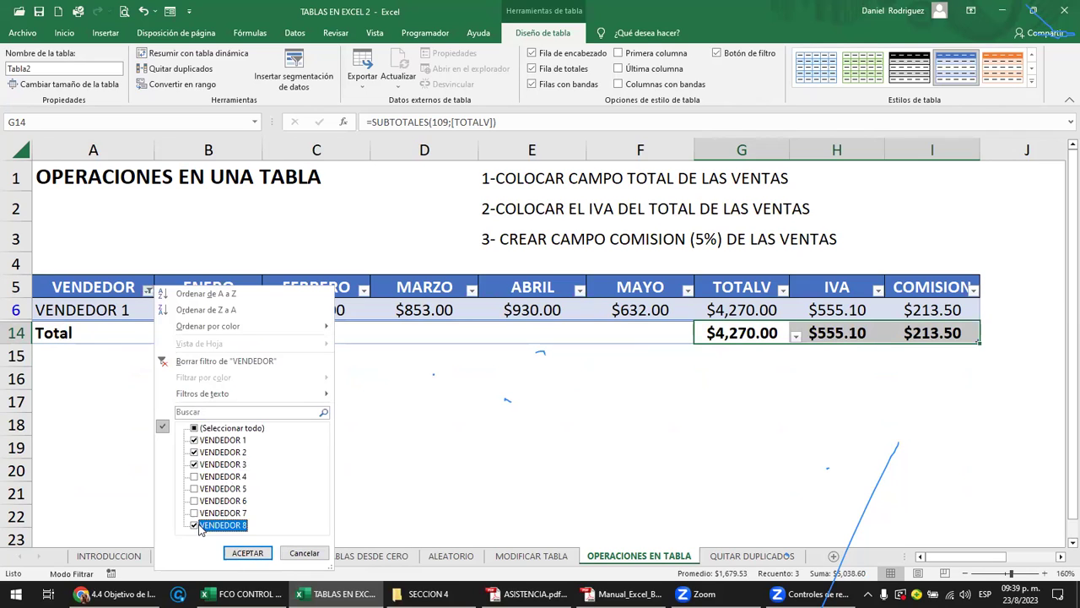
{"action": "left_click", "coordinate": [247, 552]}
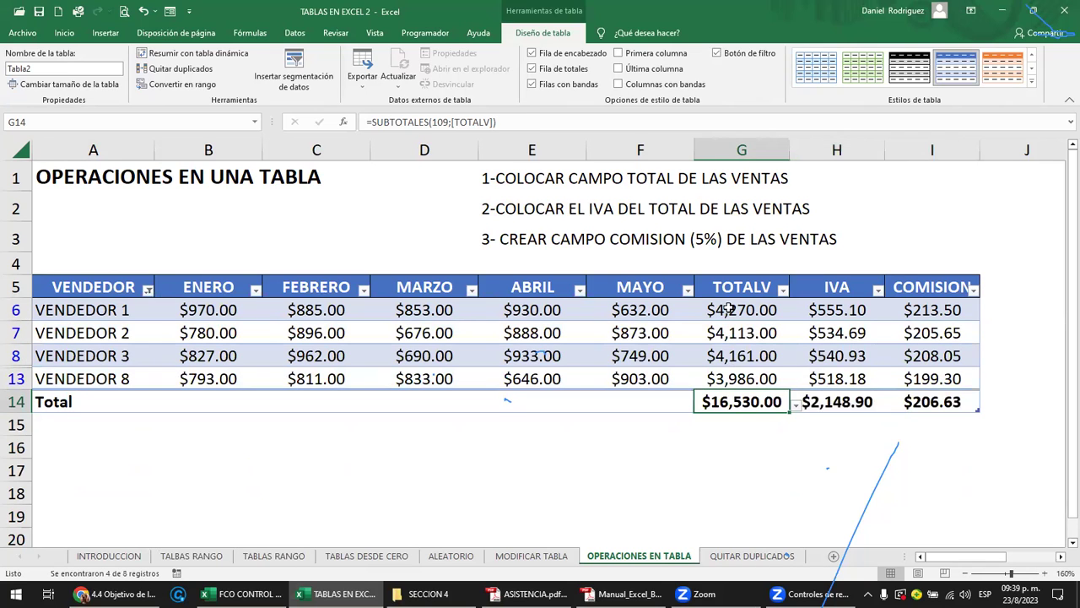
- Select the visible TOTALV, IVA and COMISION values to compare them with the updated totals
{"action": "left_click_drag", "start_coordinate": [735, 313], "coordinate": [731, 359]}
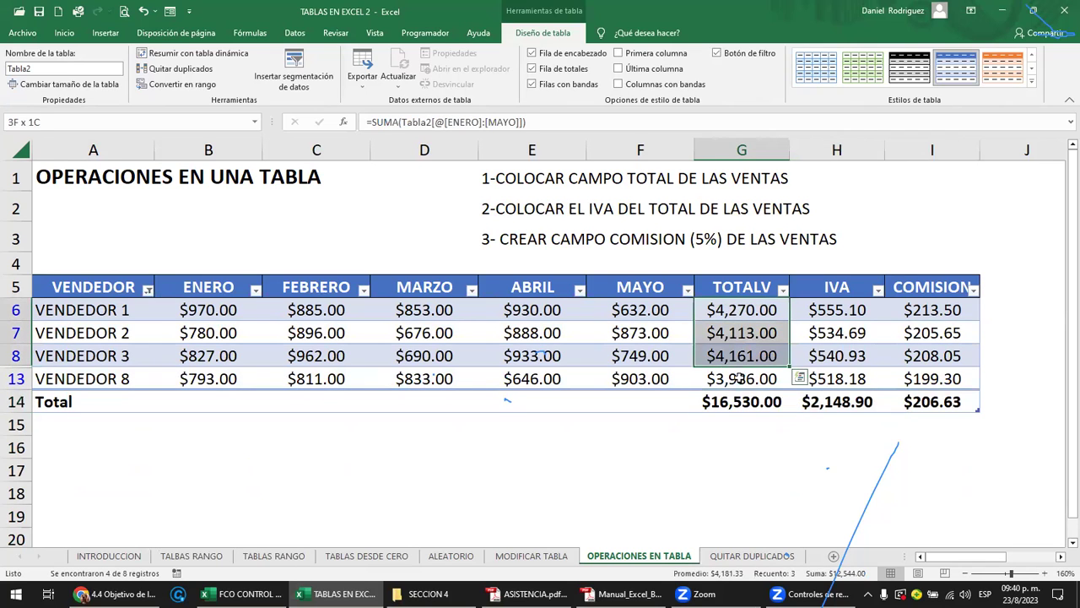
{"action": "left_click_drag", "start_coordinate": [737, 312], "coordinate": [739, 379]}
{"action": "left_click_drag", "start_coordinate": [823, 310], "coordinate": [822, 379]}
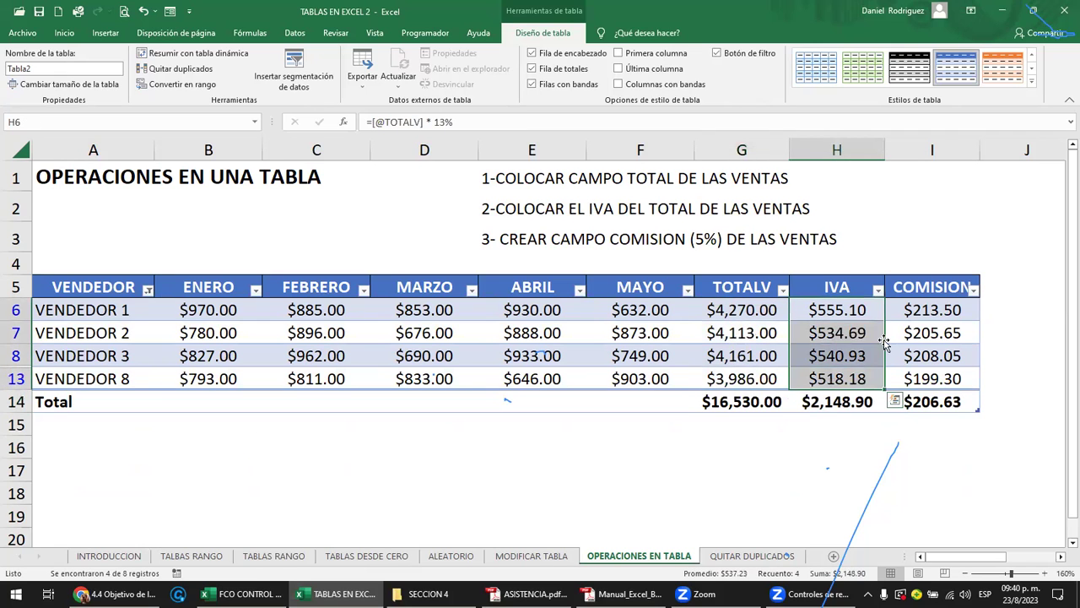
{"action": "left_click_drag", "start_coordinate": [920, 309], "coordinate": [913, 378]}
{"action": "left_click", "coordinate": [992, 355]}
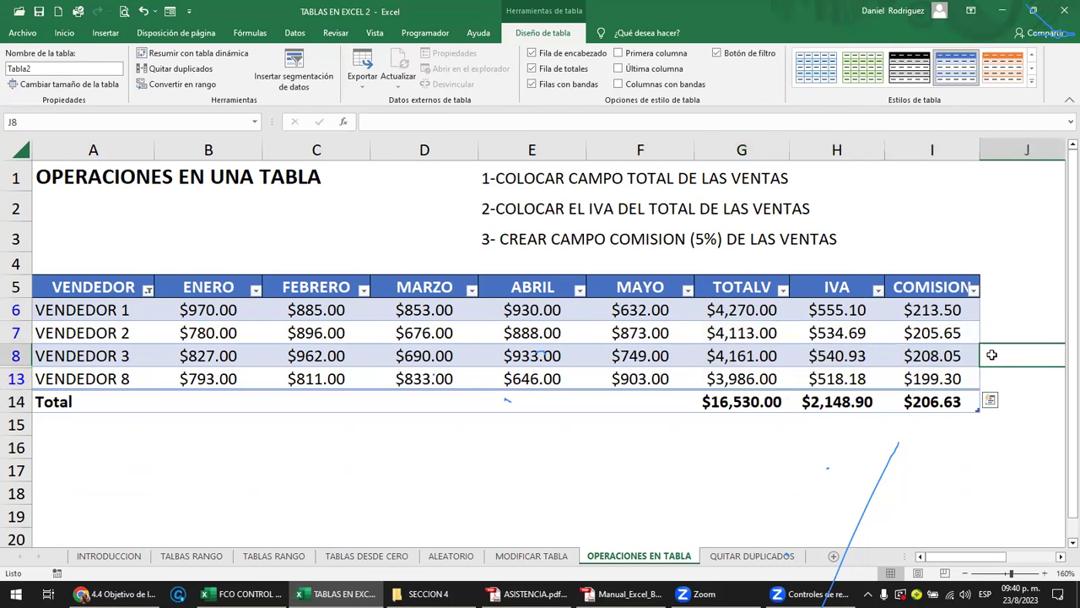
{"action": "key", "text": "Right"}
{"action": "key", "text": "Right"}
{"action": "key", "text": "Right"}
{"action": "key", "text": "Right"}
{"action": "key", "text": "Right"}
{"action": "key", "text": "Right"}
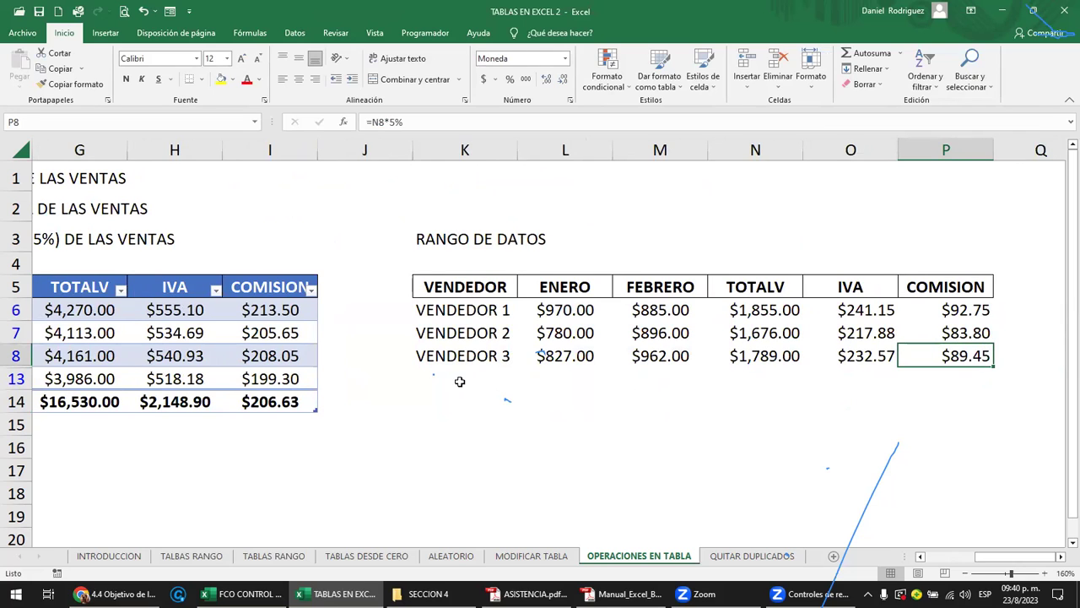
- Enter the label TOTAL in K13 below the VENDEDOR range
{"action": "left_click", "coordinate": [486, 384]}
{"action": "type", "text": "TOTAL"}
{"action": "key", "text": "ctrl+Return"}
{"action": "key", "text": "Right"}
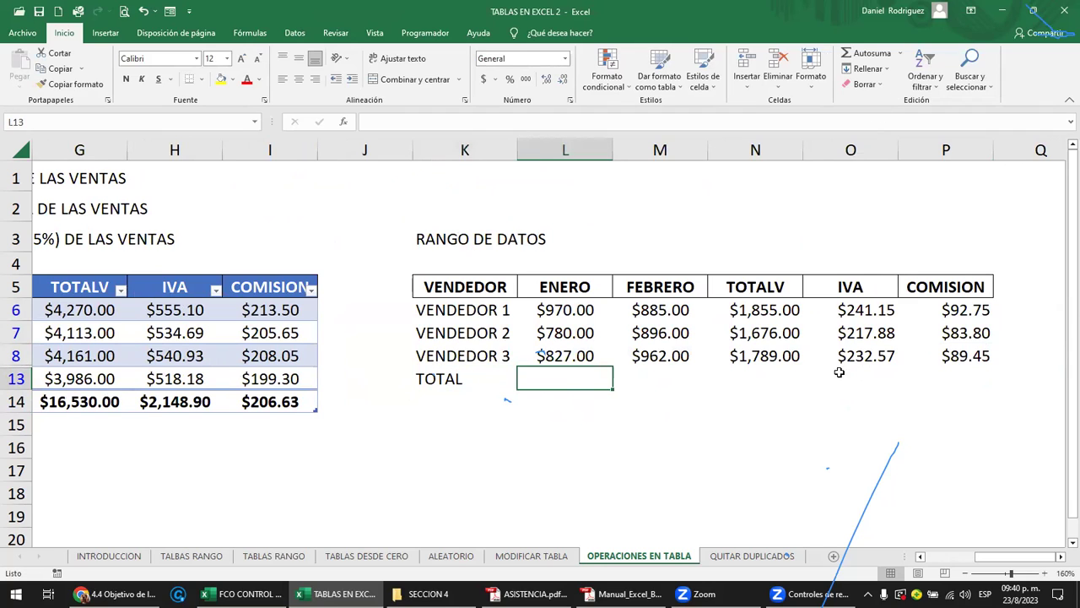
- Add Autosuma totals for TOTALV in N13 and IVA in O13
{"action": "left_click", "coordinate": [767, 379]}
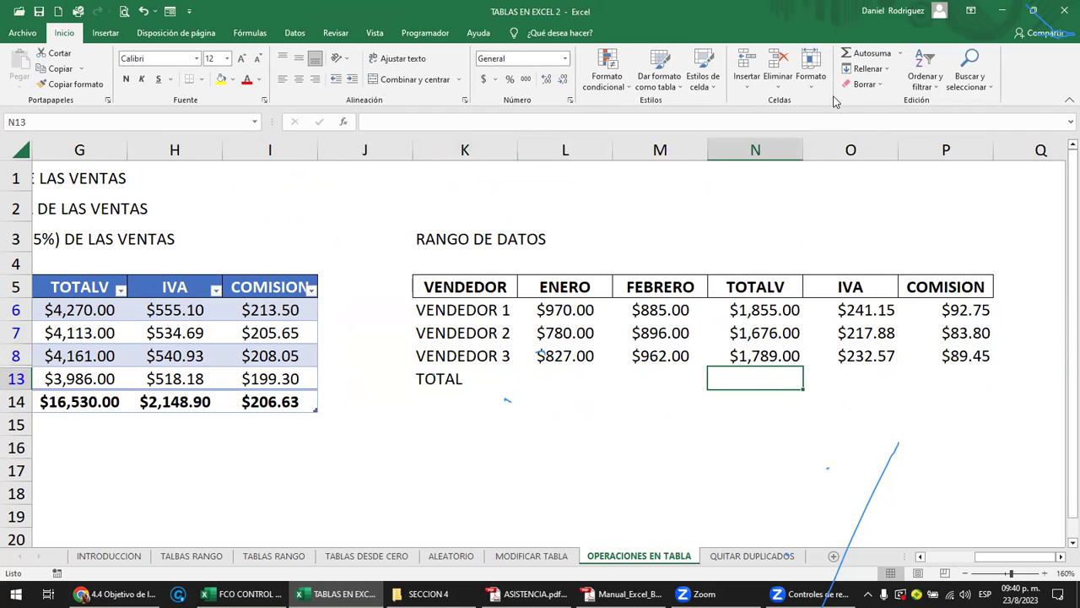
{"action": "left_click", "coordinate": [900, 53]}
{"action": "left_click", "coordinate": [869, 67]}
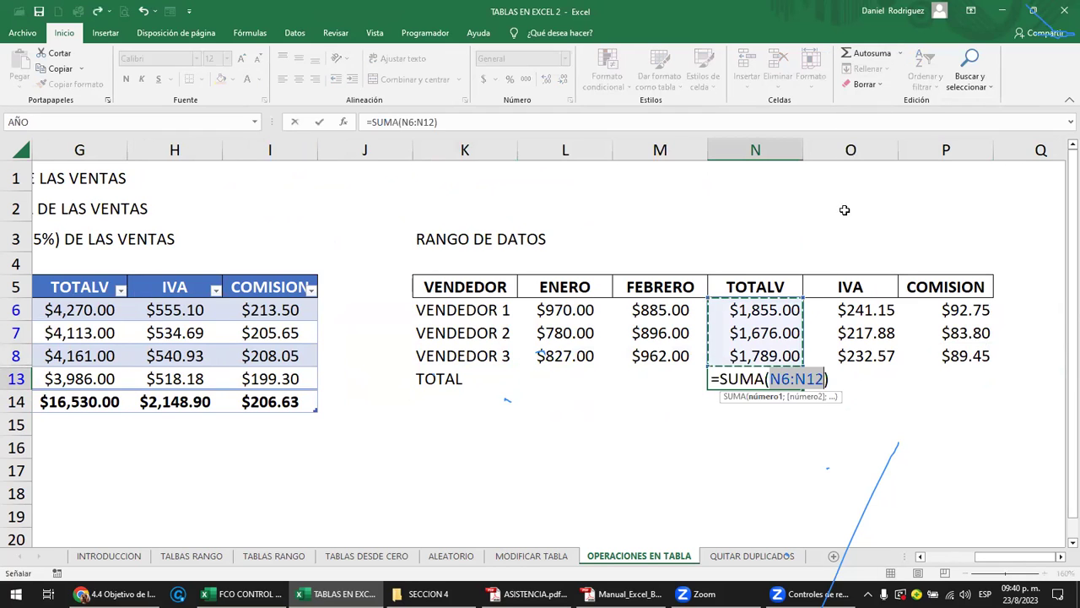
{"action": "key", "text": "ctrl+Return"}
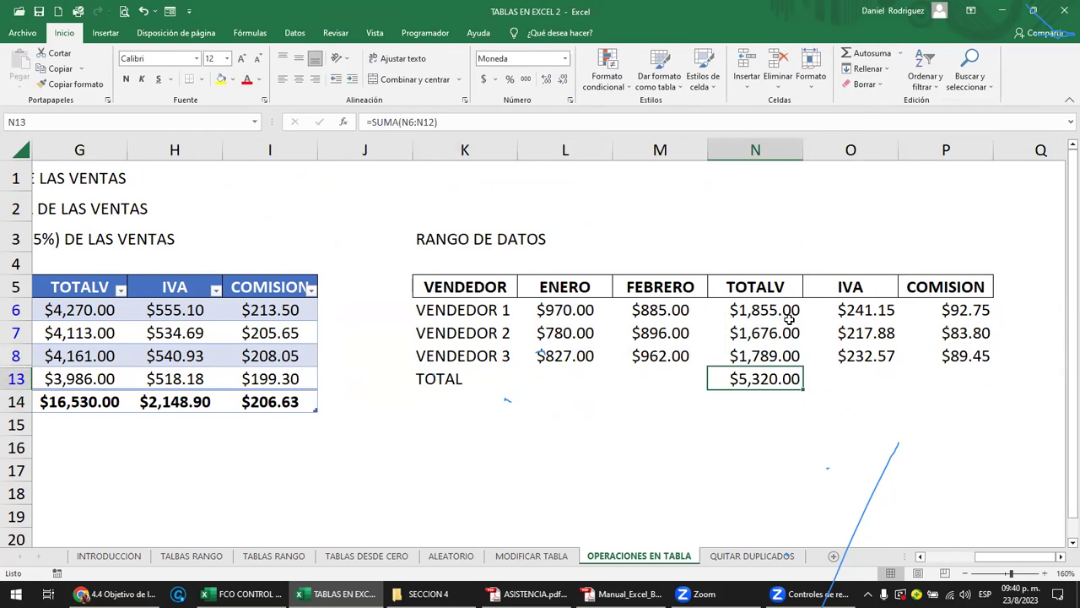
{"action": "key", "text": "Right"}
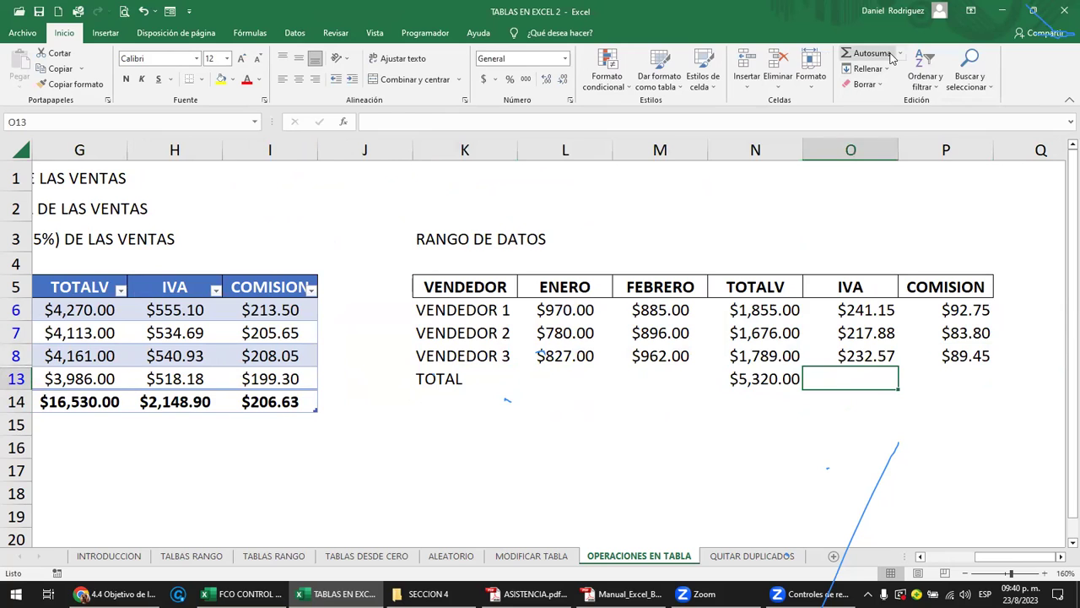
{"action": "left_click", "coordinate": [890, 56]}
{"action": "key", "text": "Tab"}
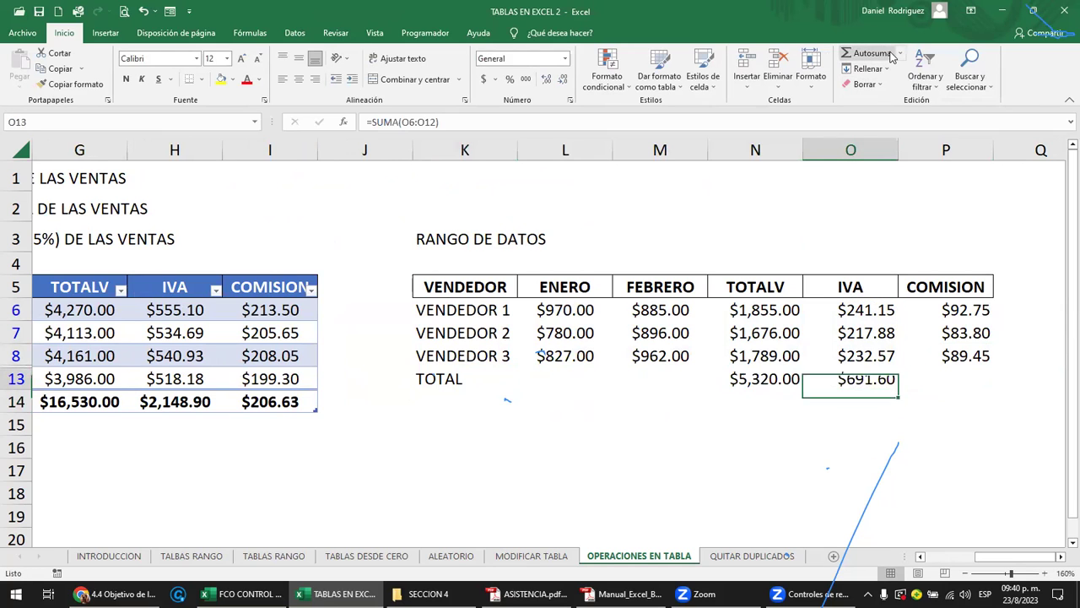
- Put an average of COMISION values P6:P8 in P13
{"action": "left_click", "coordinate": [900, 55]}
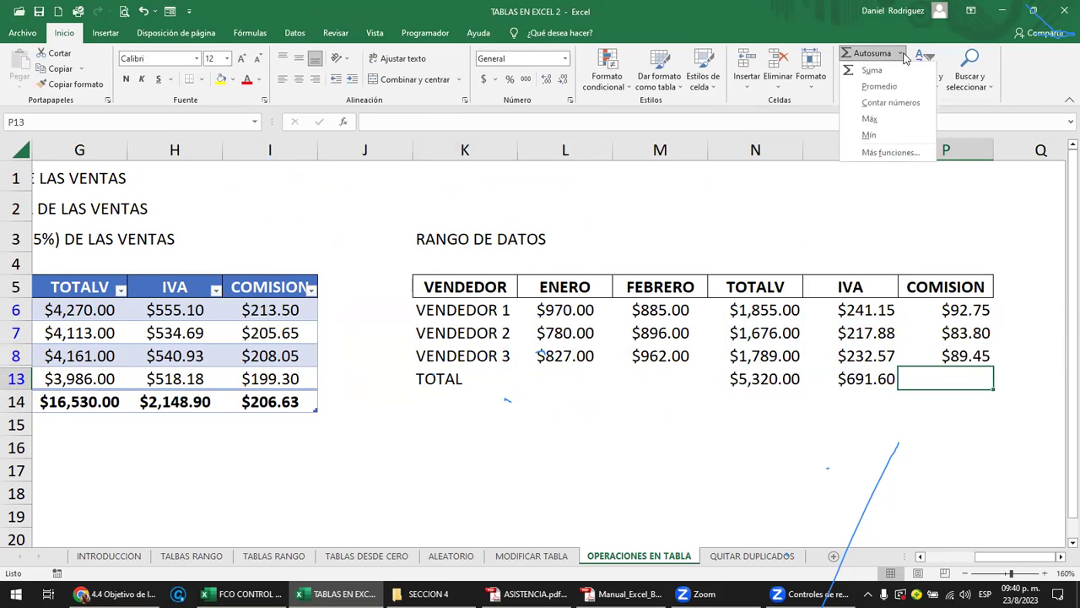
{"action": "left_click", "coordinate": [879, 86]}
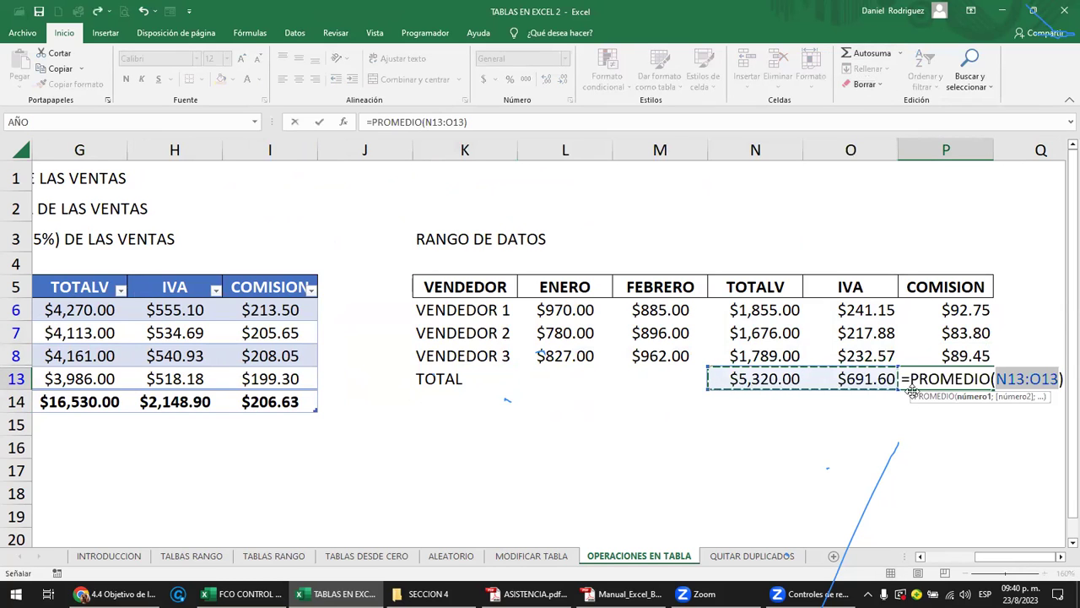
{"action": "left_click_drag", "start_coordinate": [947, 309], "coordinate": [942, 356]}
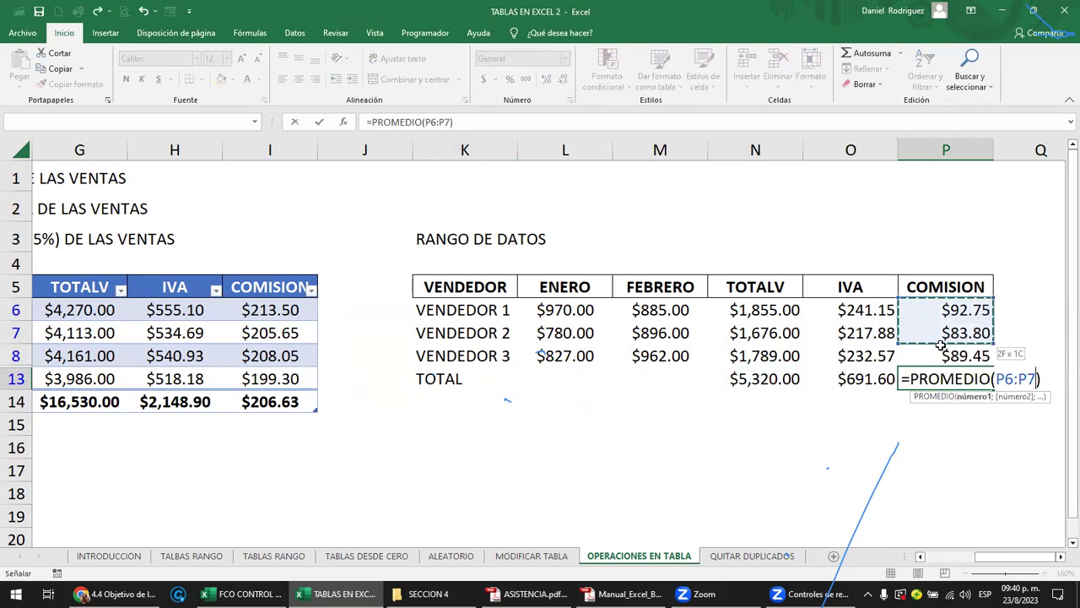
{"action": "key", "text": "Return"}
{"action": "key", "text": "Up"}
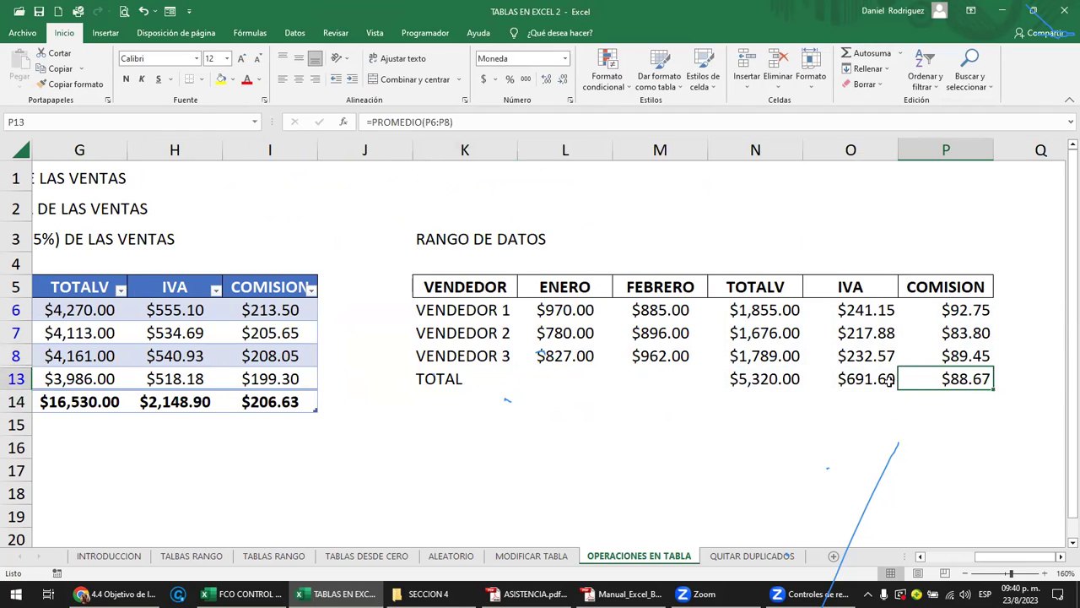
{"action": "left_click", "coordinate": [454, 287]}
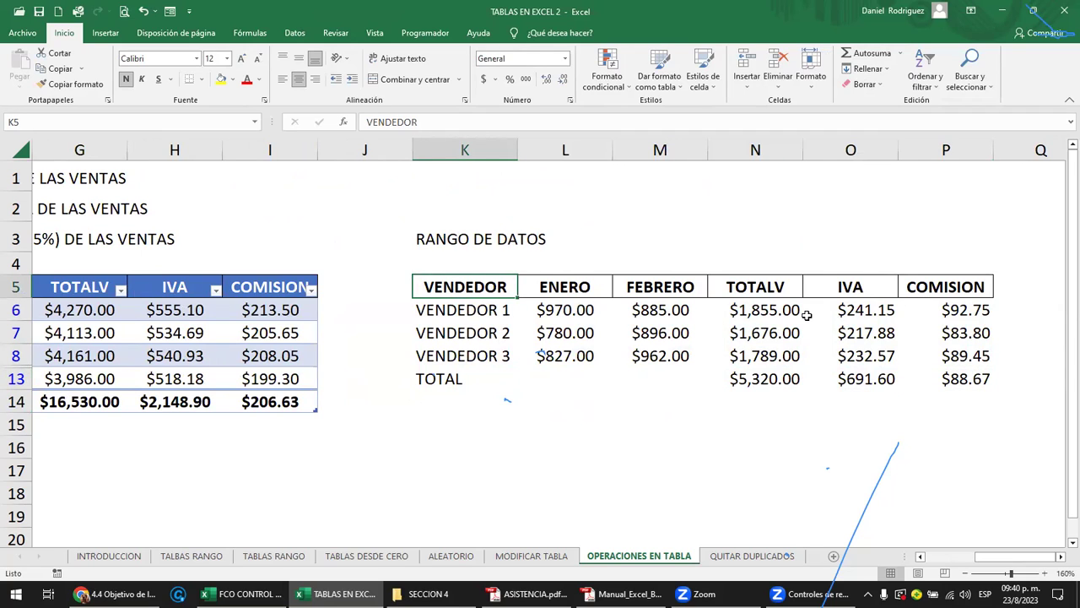
- Add filters to the data range headers, filter VENDEDOR to VENDEDOR 1, and inspect N13
{"action": "key", "text": "ctrl+shift+l"}
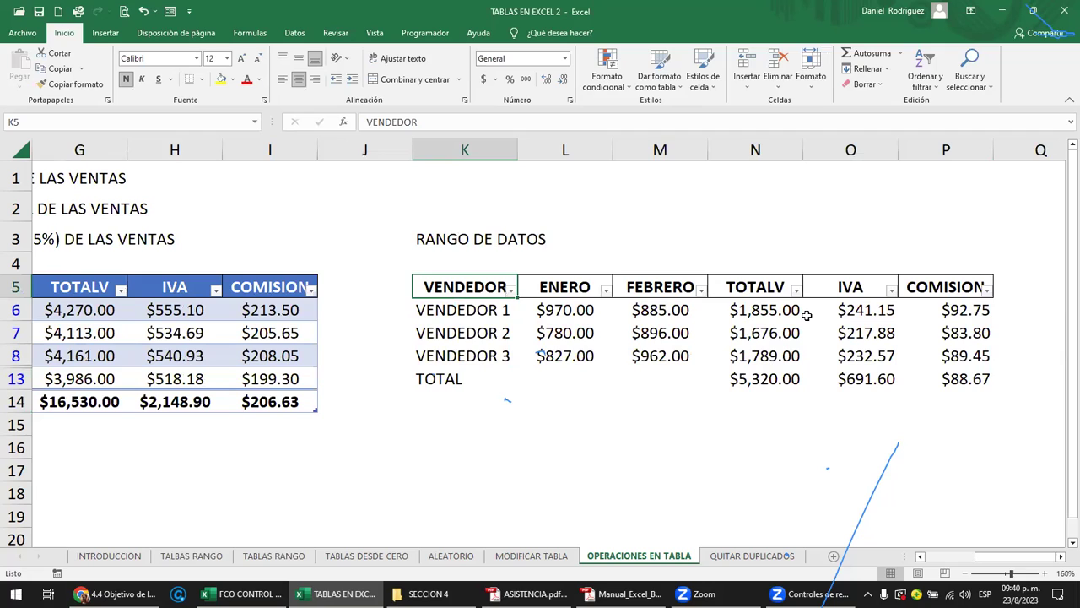
{"action": "key", "text": "ctrl+shift+l"}
{"action": "key", "text": "ctrl+shift+l"}
{"action": "key", "text": "ctrl+shift+l"}
{"action": "key", "text": "ctrl+shift+l"}
{"action": "key", "text": "ctrl+shift+l"}
{"action": "key", "text": "ctrl+shift+l"}
{"action": "key", "text": "ctrl+shift+l"}
{"action": "key", "text": "ctrl+shift+l"}
{"action": "left_click", "coordinate": [440, 232]}
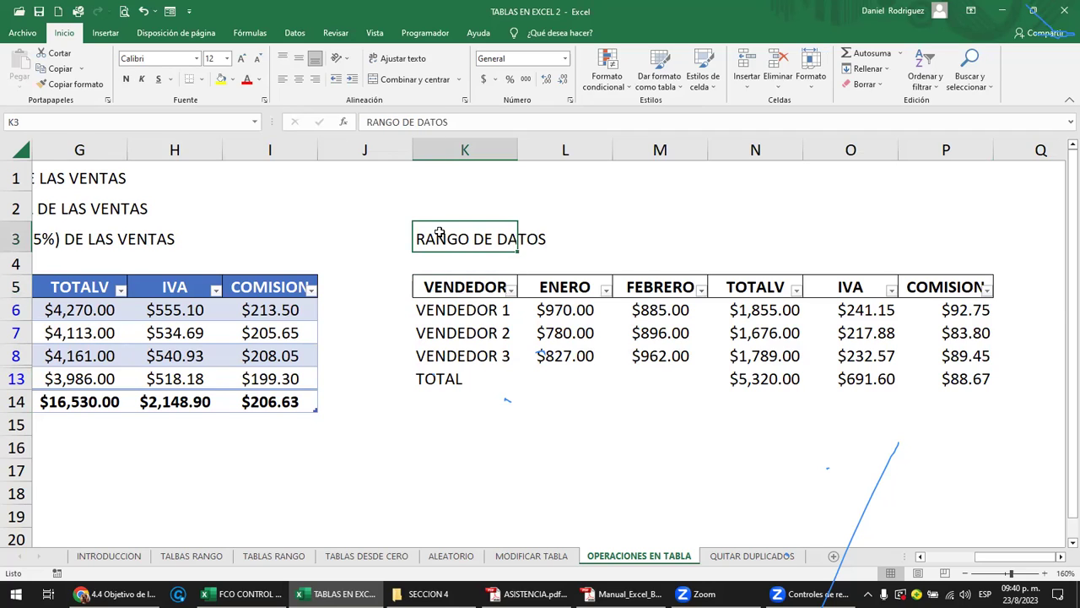
{"action": "left_click", "coordinate": [453, 288]}
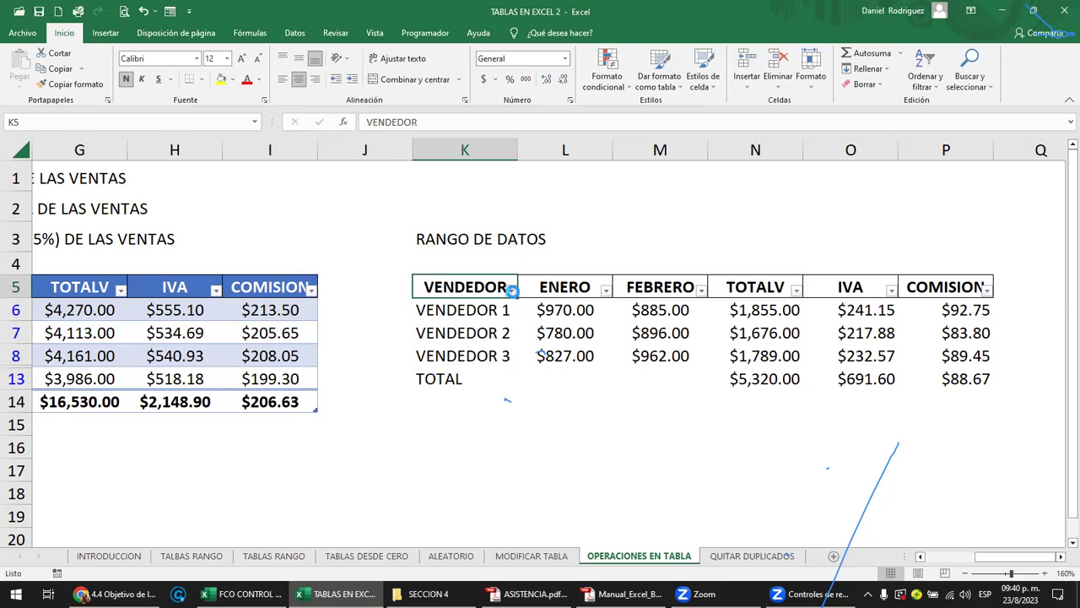
{"action": "left_click", "coordinate": [511, 291]}
{"action": "left_click", "coordinate": [397, 428]}
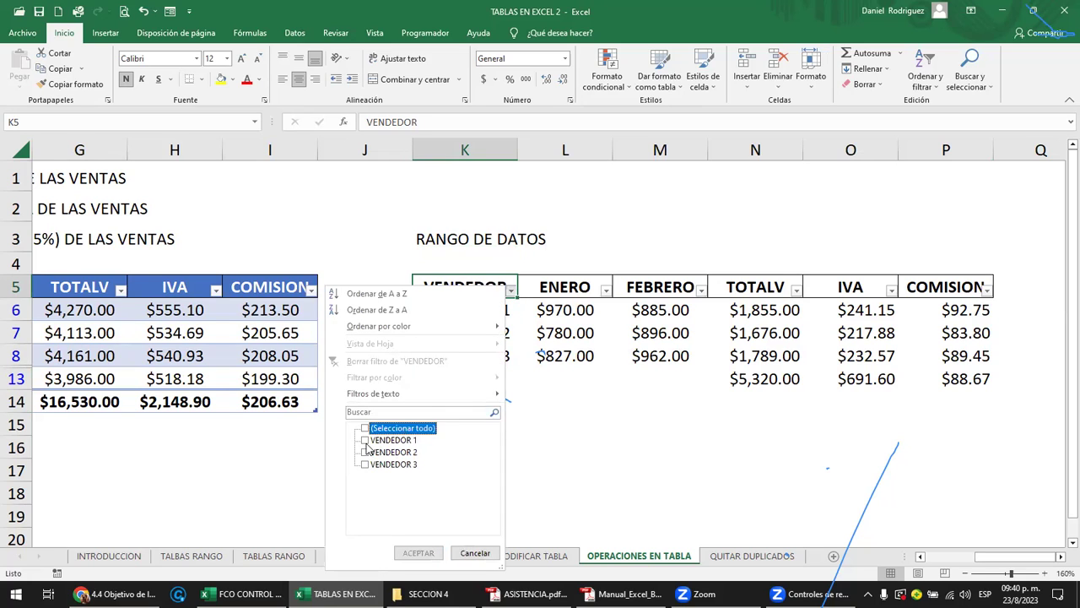
{"action": "left_click", "coordinate": [368, 441]}
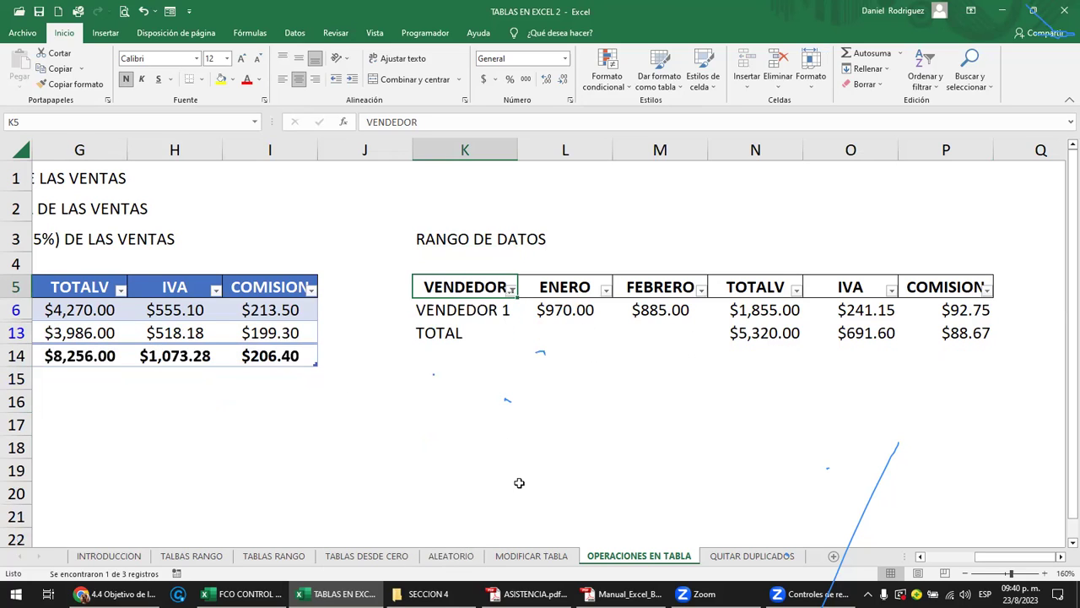
{"action": "left_click", "coordinate": [757, 337]}
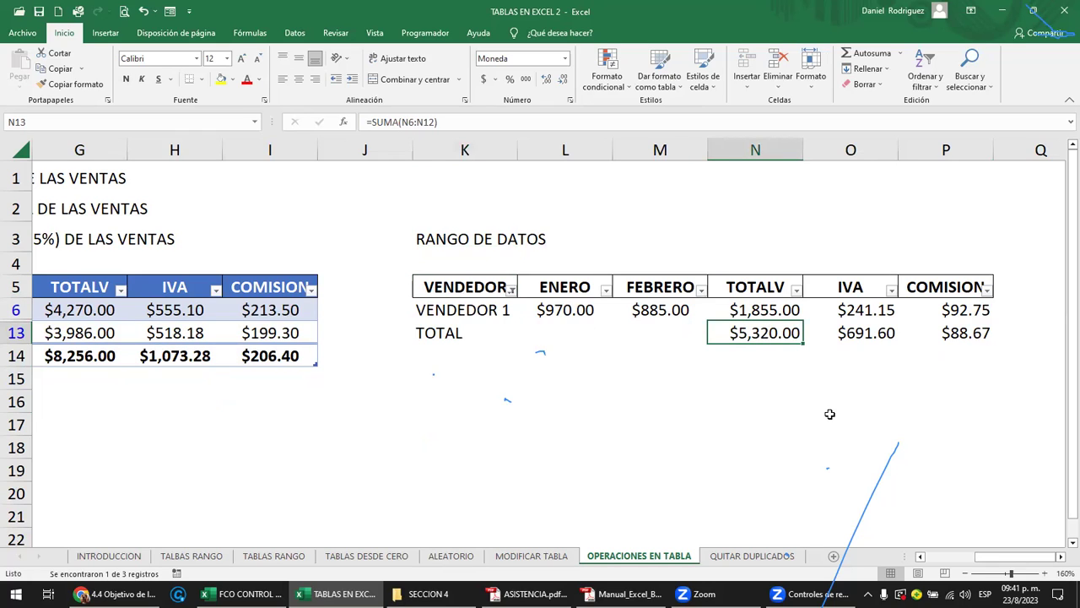
{"action": "double_click", "coordinate": [765, 335]}
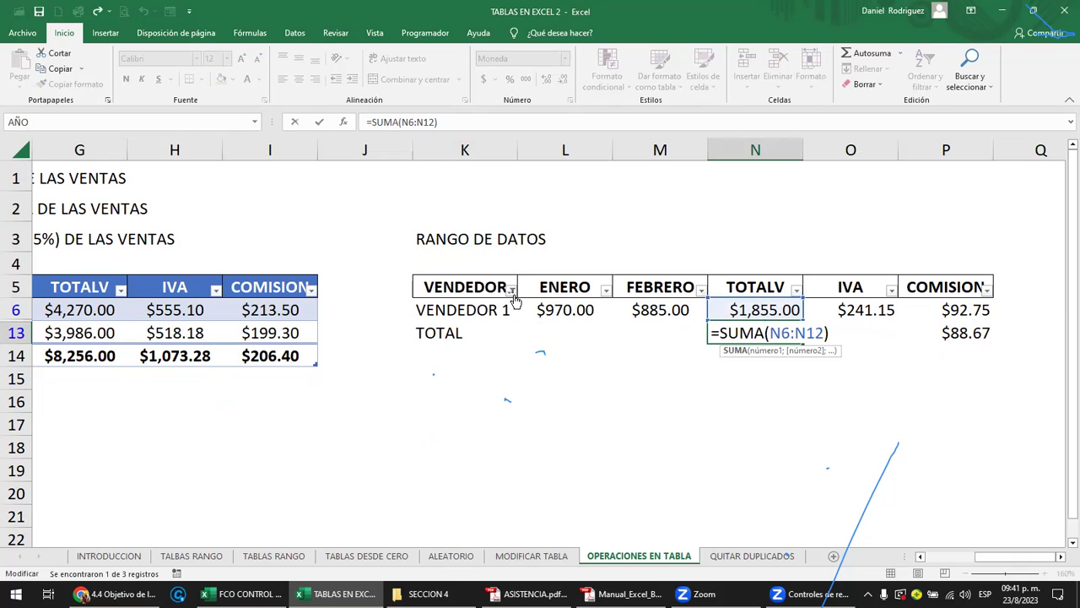
- Clear the VENDEDOR filter and check N13's =SUMA(N6:N12) against the three TOTALV values
{"action": "left_click", "coordinate": [513, 291]}
{"action": "left_click", "coordinate": [397, 360]}
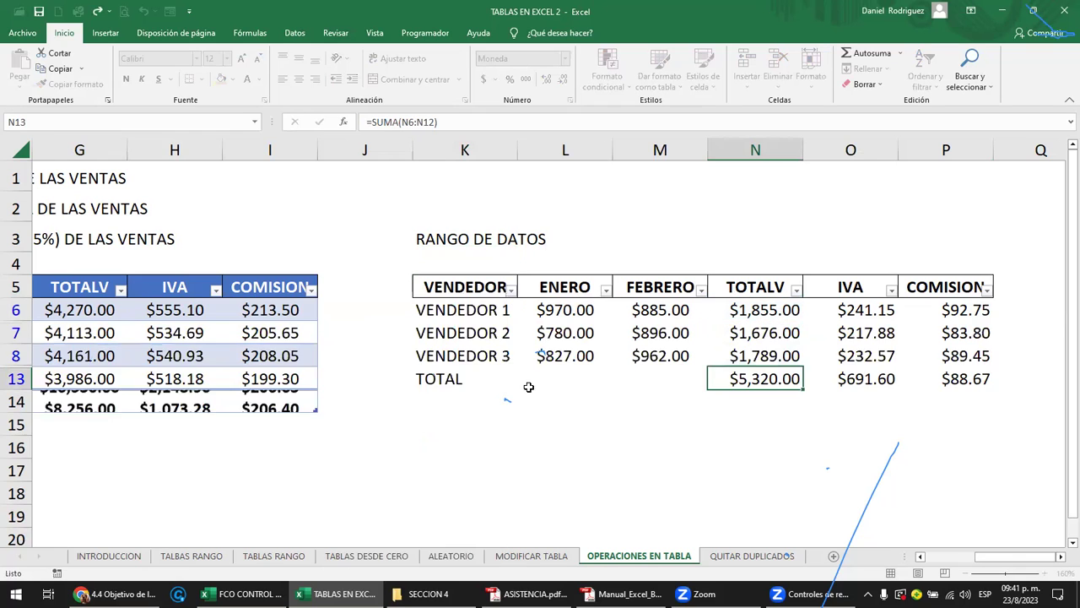
{"action": "double_click", "coordinate": [771, 378]}
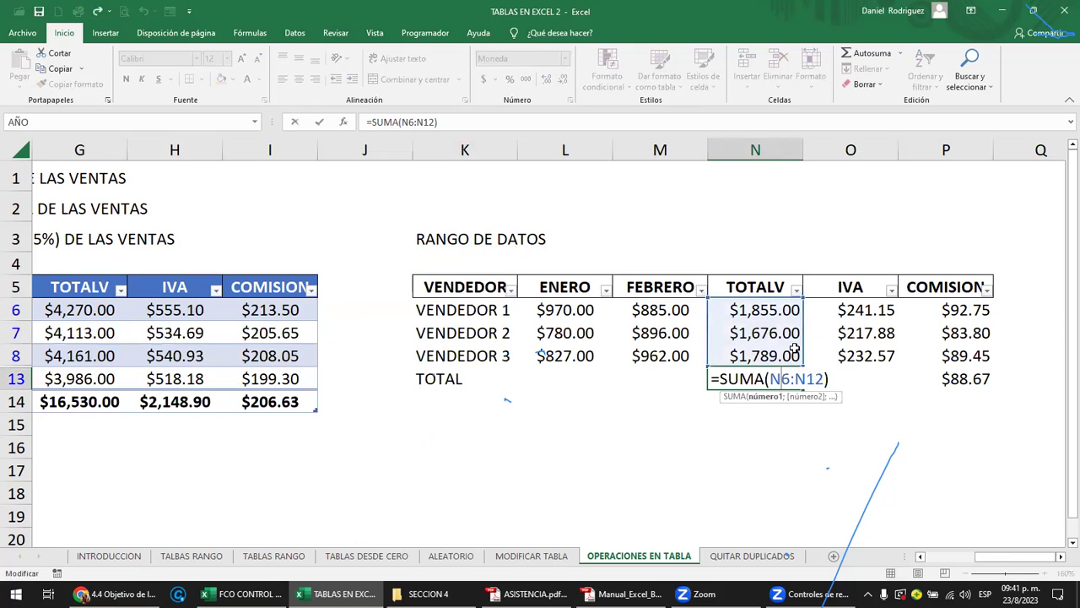
{"action": "key", "text": "Escape"}
{"action": "left_click_drag", "start_coordinate": [430, 384], "coordinate": [928, 383]}
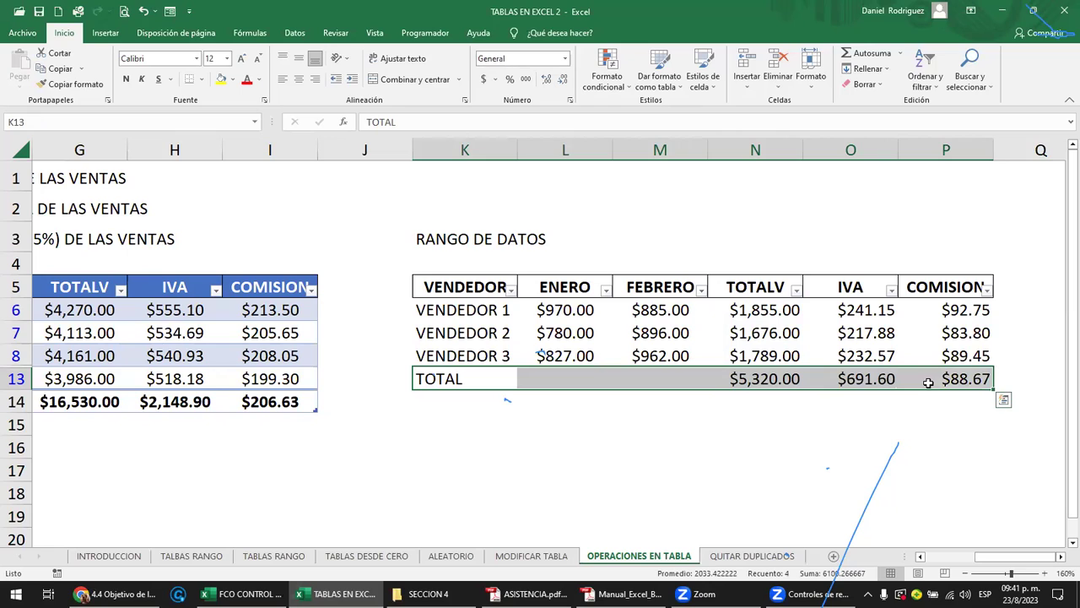
{"action": "left_click", "coordinate": [660, 416]}
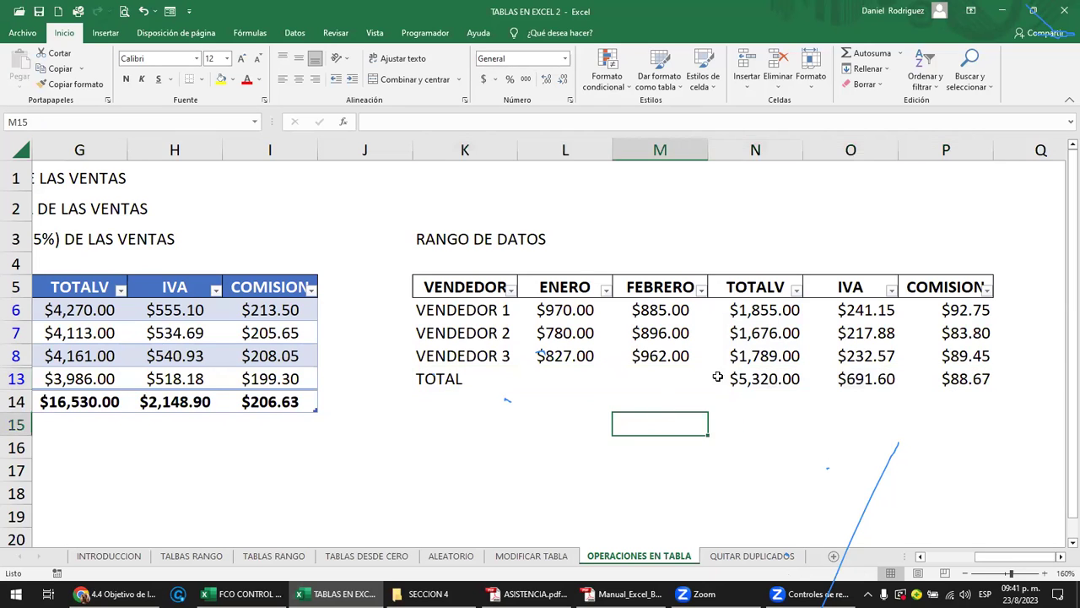
{"action": "left_click_drag", "start_coordinate": [741, 362], "coordinate": [744, 312]}
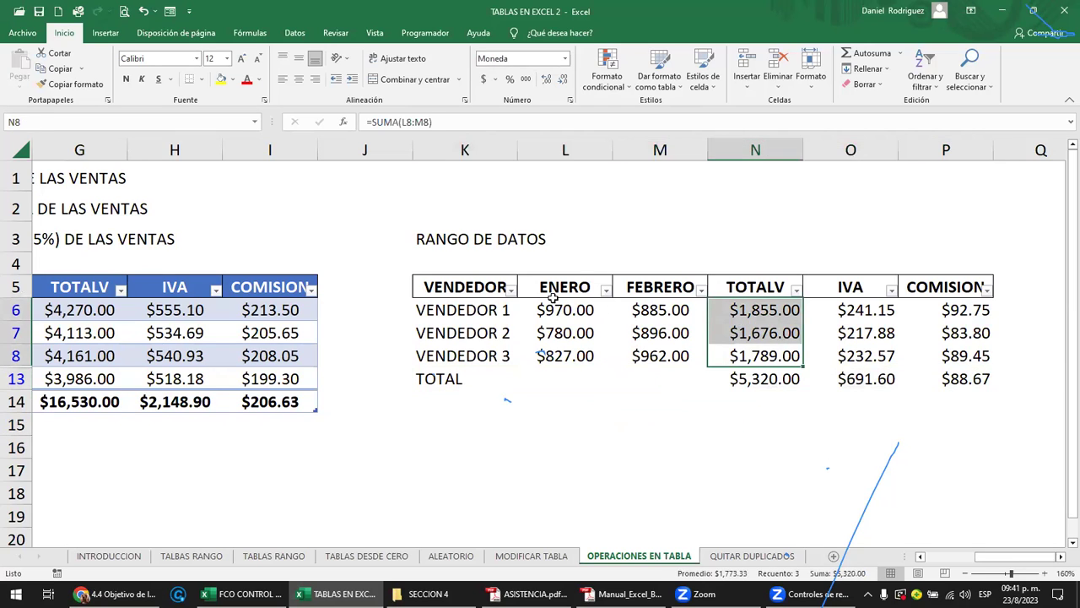
- Filter to VENDEDOR 2, confirm N13 still shows $5,320.00, then clear the VENDEDOR filter
{"action": "left_click", "coordinate": [510, 291]}
{"action": "left_click", "coordinate": [380, 428]}
{"action": "left_click", "coordinate": [393, 453]}
{"action": "left_click", "coordinate": [420, 552]}
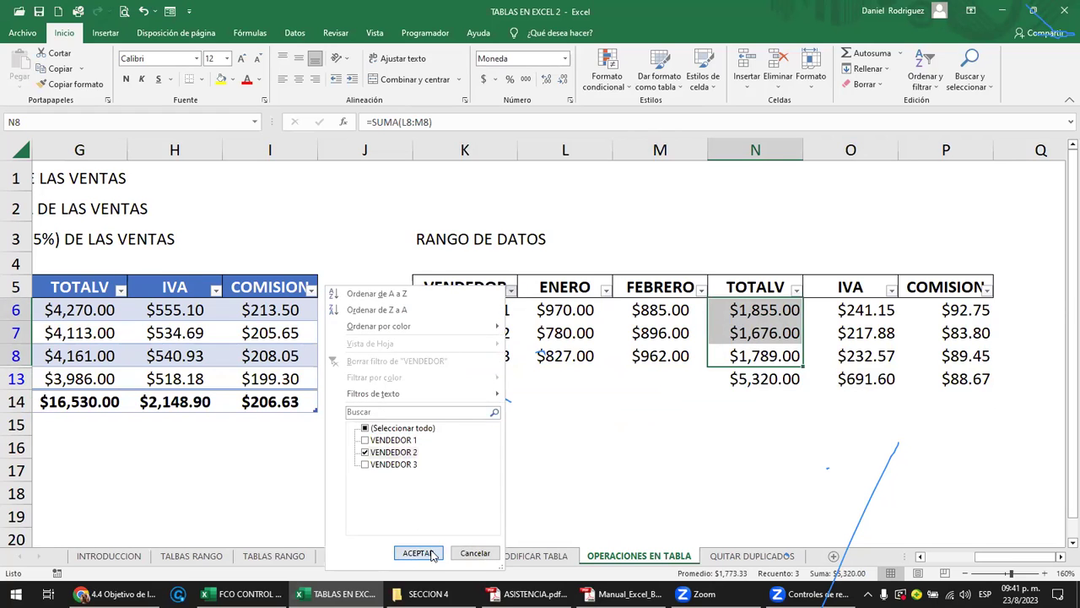
{"action": "double_click", "coordinate": [768, 334]}
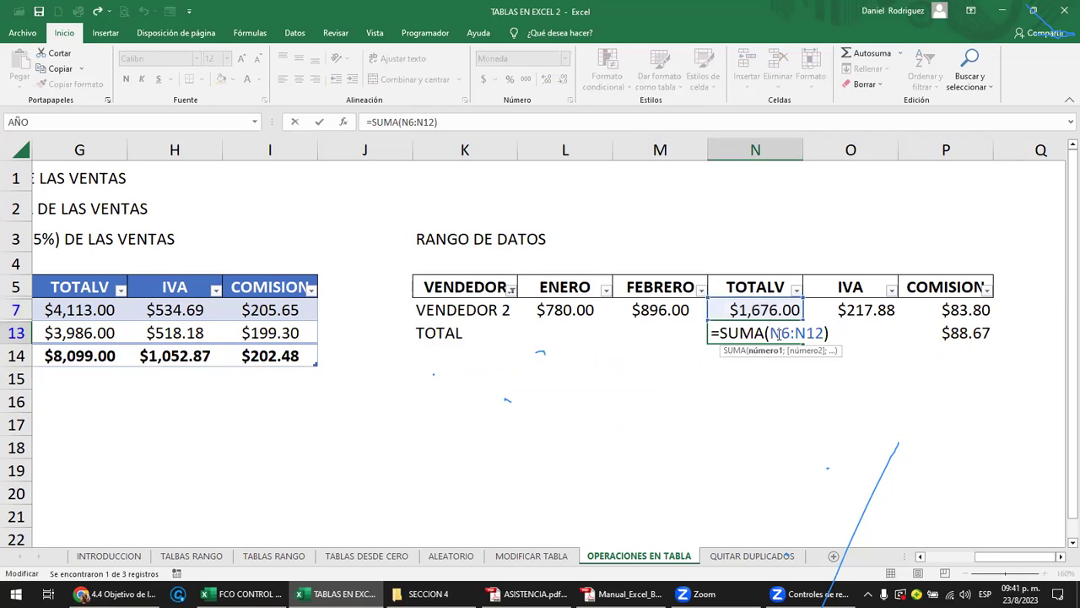
{"action": "key", "text": "Escape"}
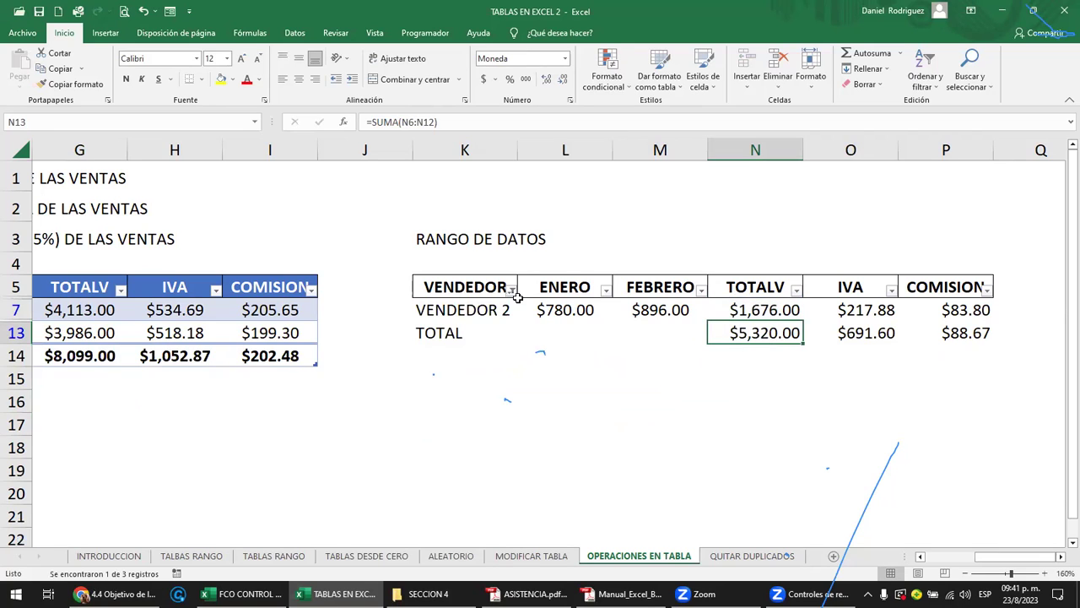
{"action": "left_click", "coordinate": [513, 291]}
{"action": "left_click", "coordinate": [422, 361]}
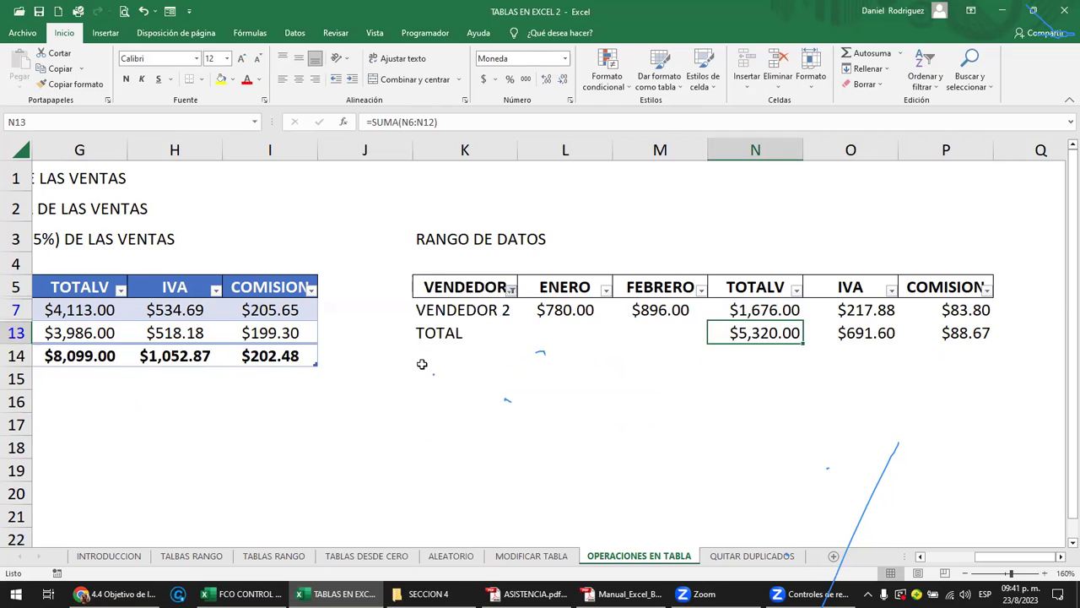
{"action": "left_click", "coordinate": [463, 375]}
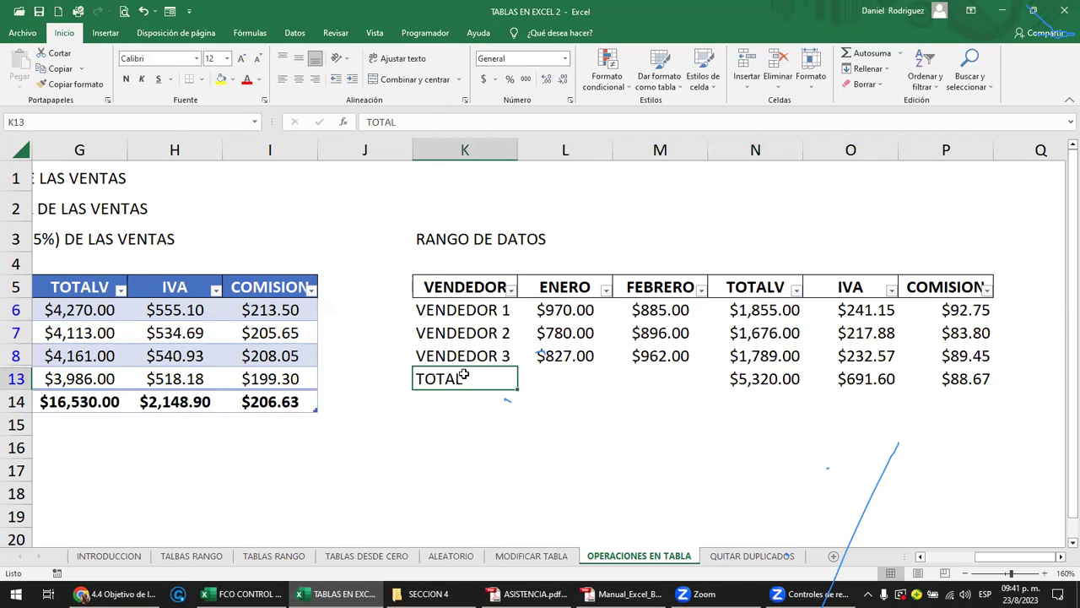
{"action": "key", "text": "Home"}
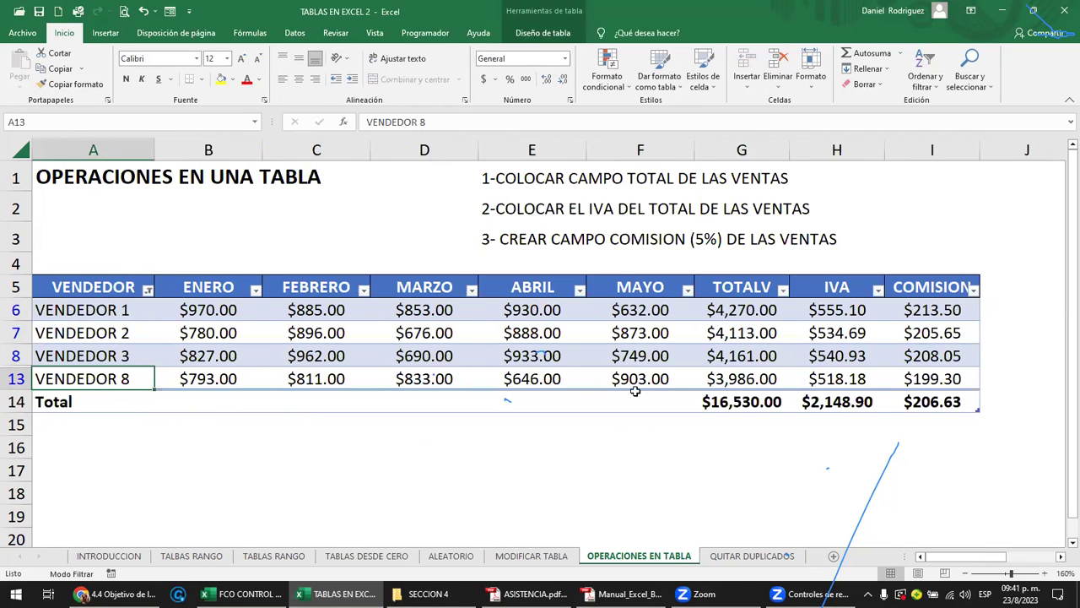
{"action": "left_click", "coordinate": [733, 401]}
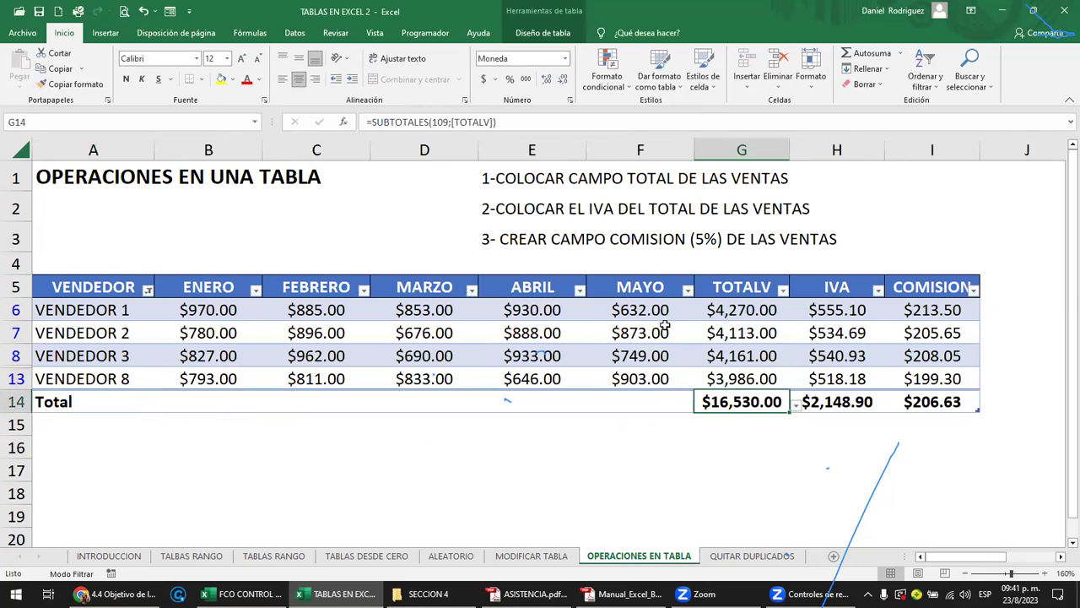
{"action": "left_click", "coordinate": [639, 288]}
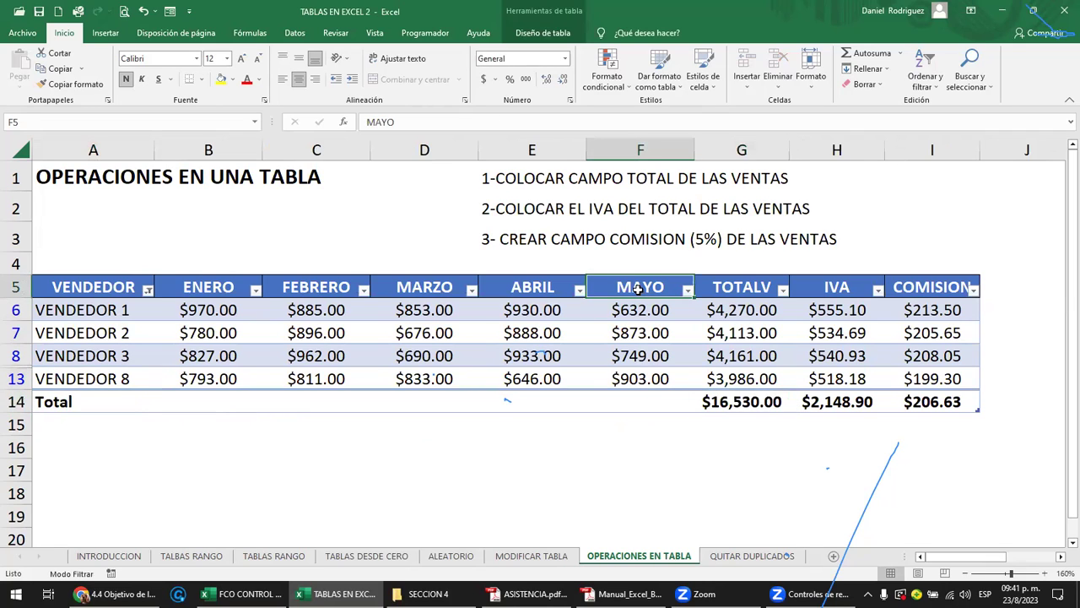
{"action": "left_click", "coordinate": [860, 259]}
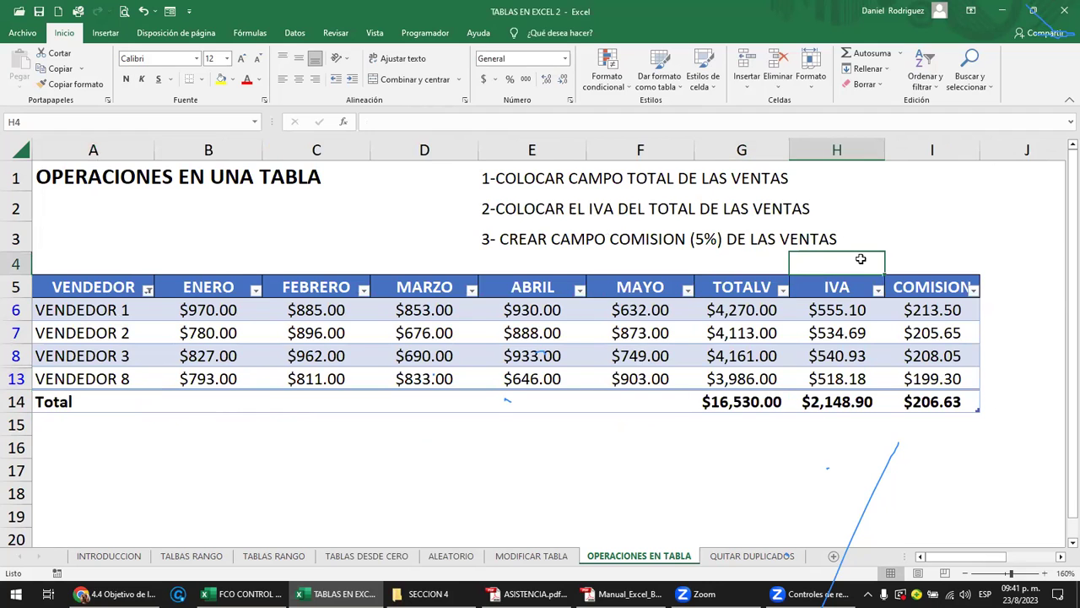
{"action": "key", "text": "Right"}
{"action": "key", "text": "Right"}
{"action": "key", "text": "Right"}
{"action": "key", "text": "Right"}
{"action": "key", "text": "Right"}
{"action": "key", "text": "Right"}
{"action": "key", "text": "Right"}
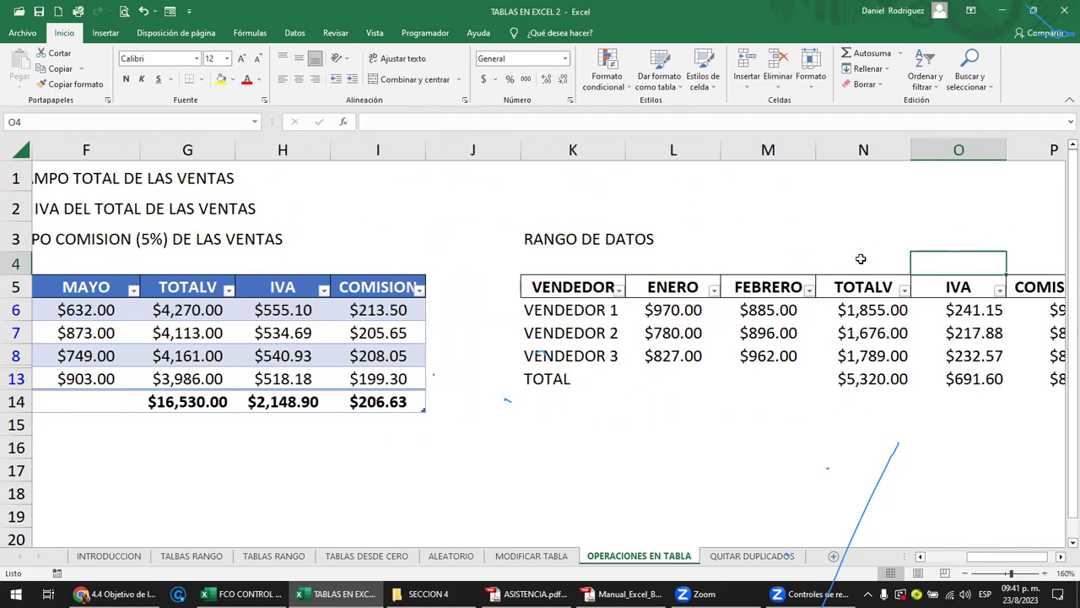
{"action": "key", "text": "Right"}
{"action": "key", "text": "Right"}
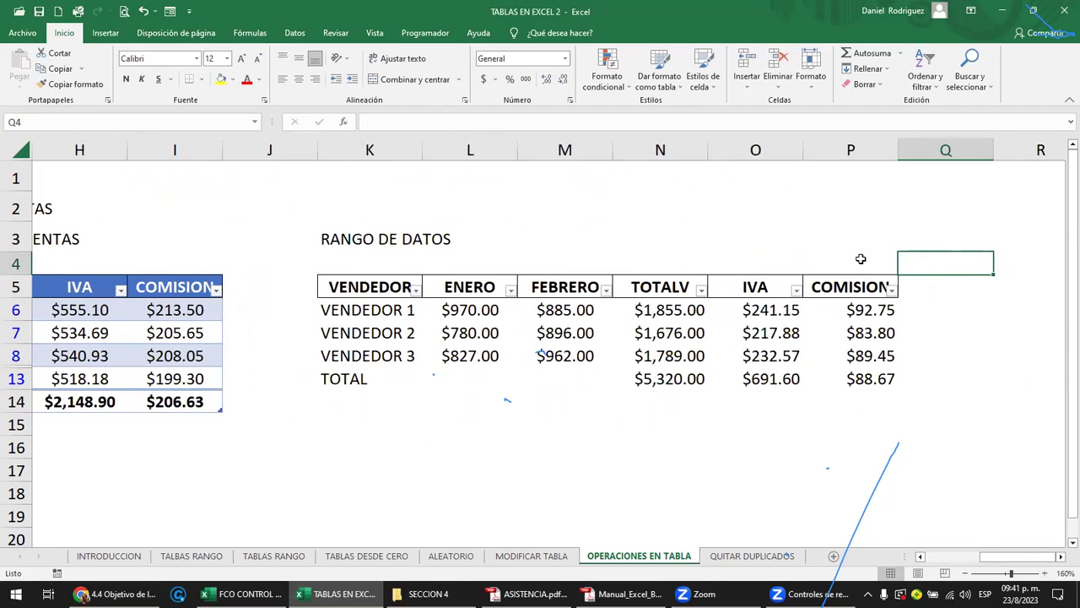
{"action": "left_click", "coordinate": [344, 379]}
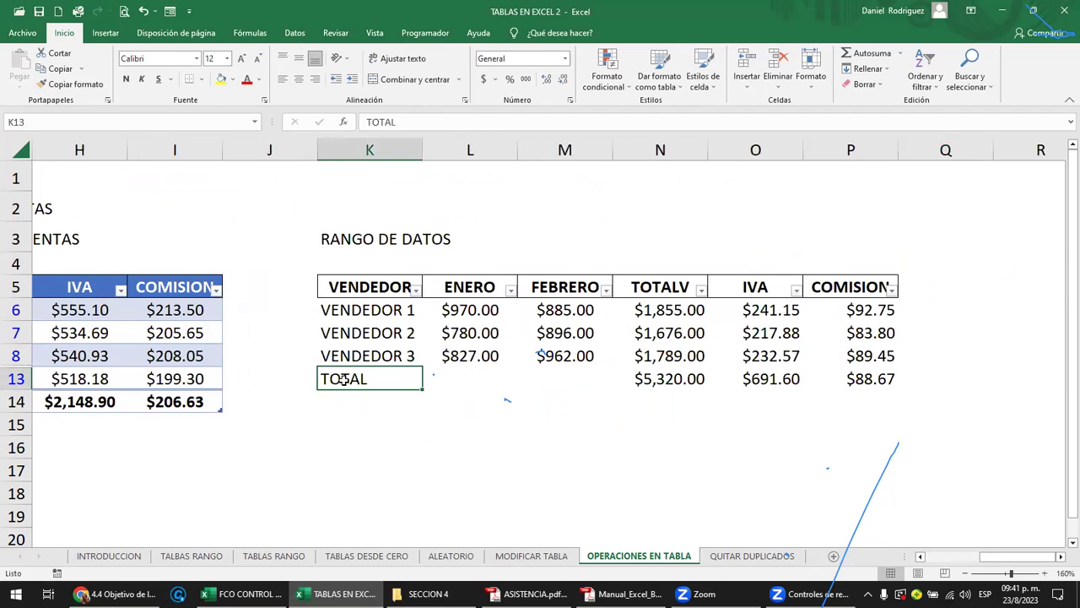
{"action": "left_click", "coordinate": [658, 376]}
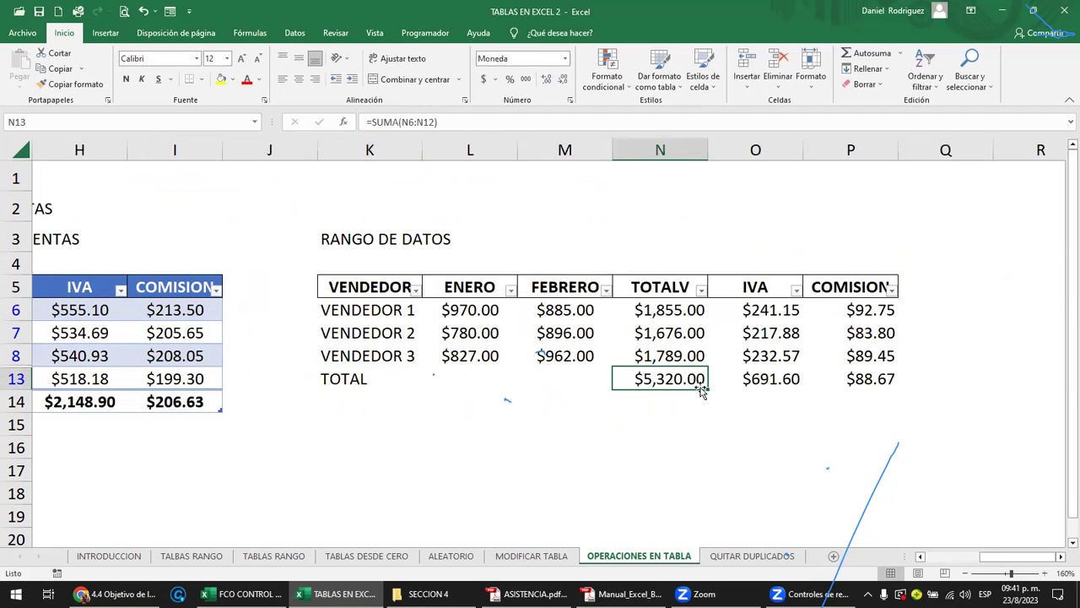
- Delete the TOTAL row values in N13, O13 and P13
{"action": "key", "text": "Delete"}
{"action": "key", "text": "Right"}
{"action": "key", "text": "Delete"}
{"action": "key", "text": "Right"}
{"action": "key", "text": "Delete"}
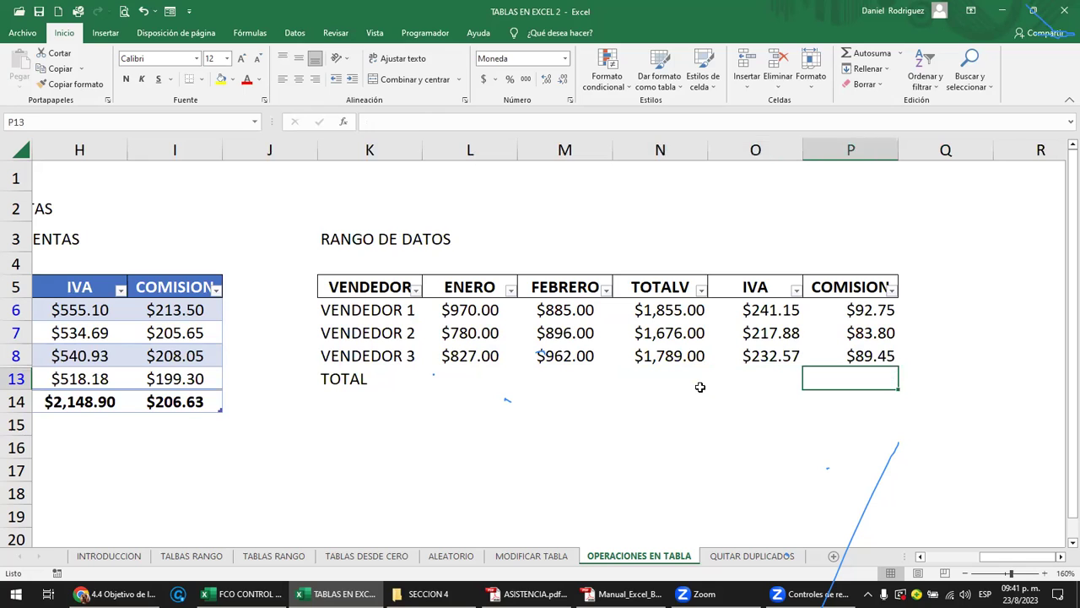
{"action": "key", "text": "Left"}
{"action": "key", "text": "Left"}
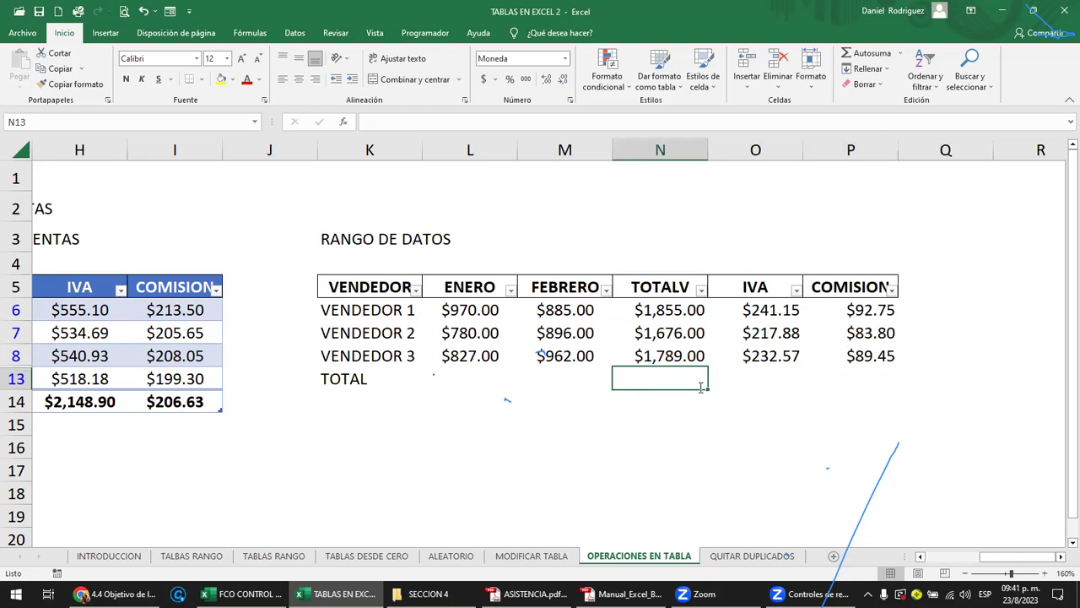
- Start N13's formula as =SUBTOTALES(9; using function 9, SUMA
{"action": "type", "text": "=SU"}
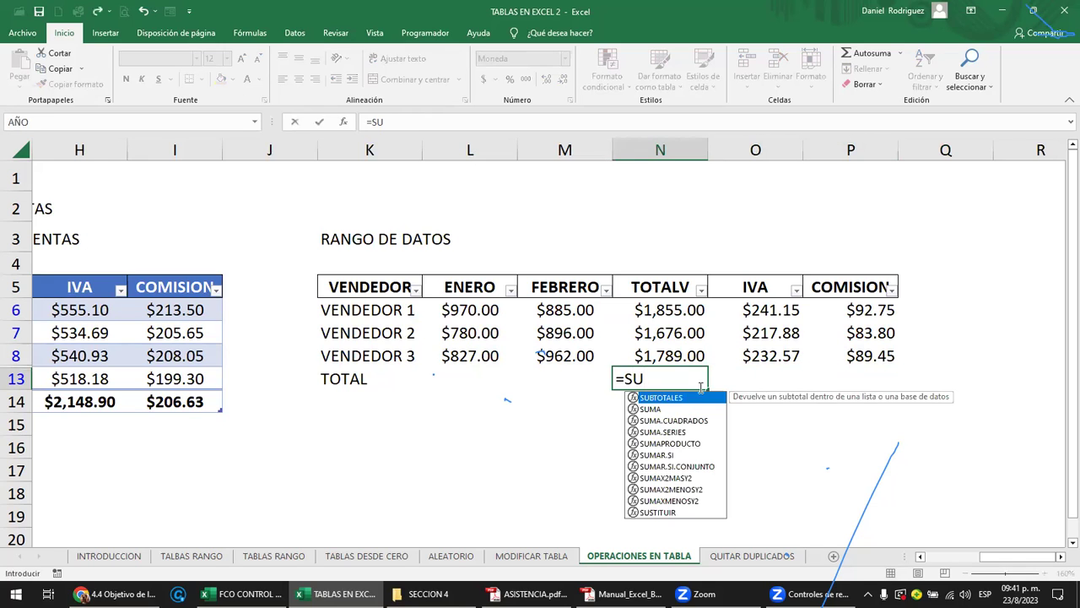
{"action": "double_click", "coordinate": [666, 400]}
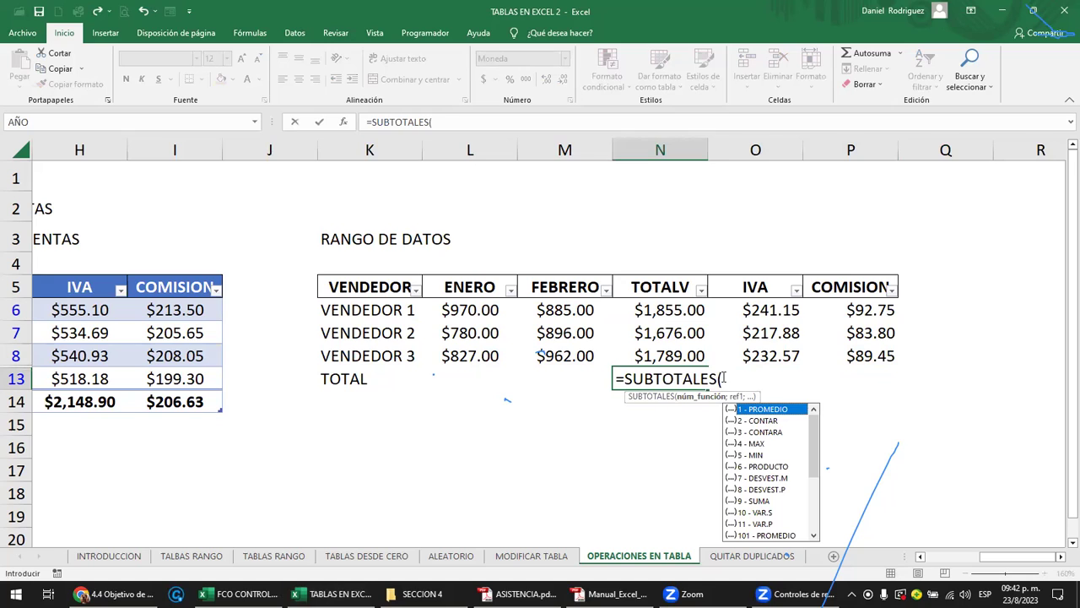
{"action": "mouse_move", "coordinate": [815, 432]}
{"action": "left_mouse_down"}
{"action": "mouse_move", "coordinate": [815, 447]}
{"action": "mouse_move", "coordinate": [816, 424]}
{"action": "left_mouse_up"}
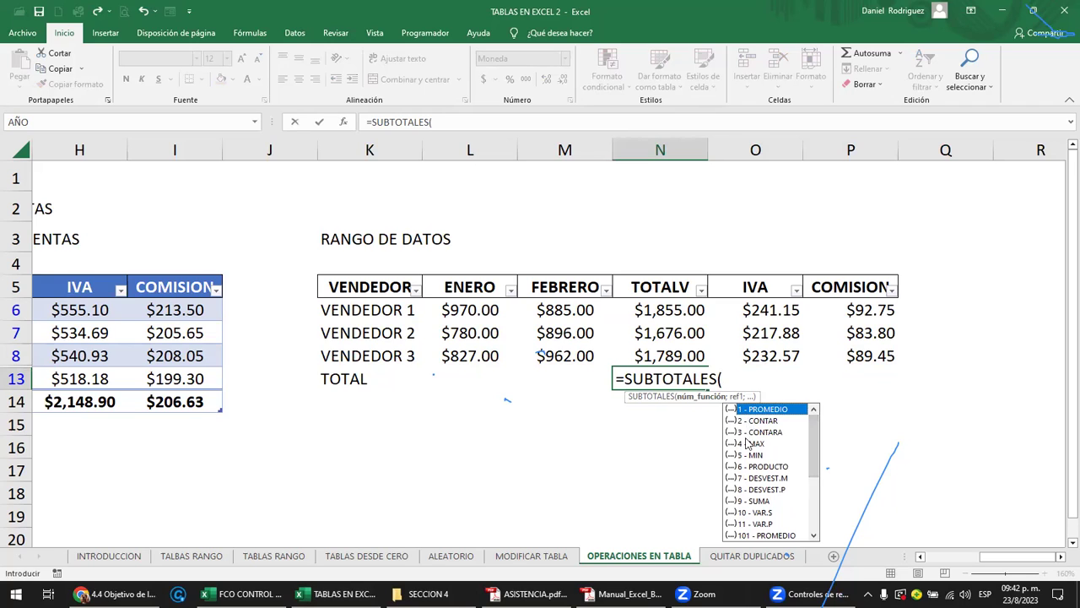
{"action": "left_click_drag", "start_coordinate": [815, 439], "coordinate": [814, 456]}
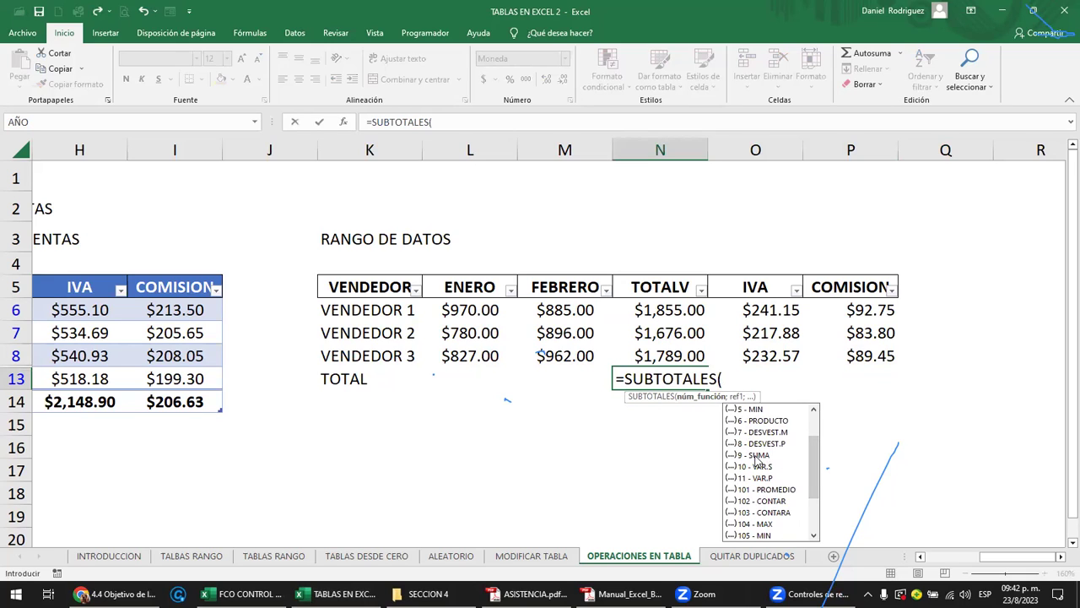
{"action": "double_click", "coordinate": [755, 455]}
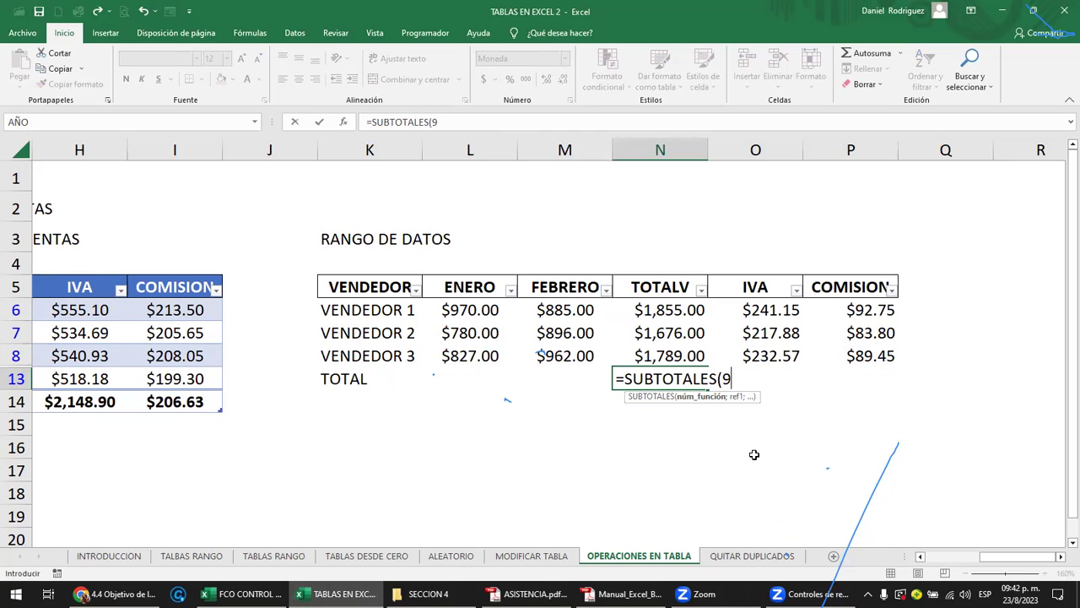
{"action": "type", "text": ";"}
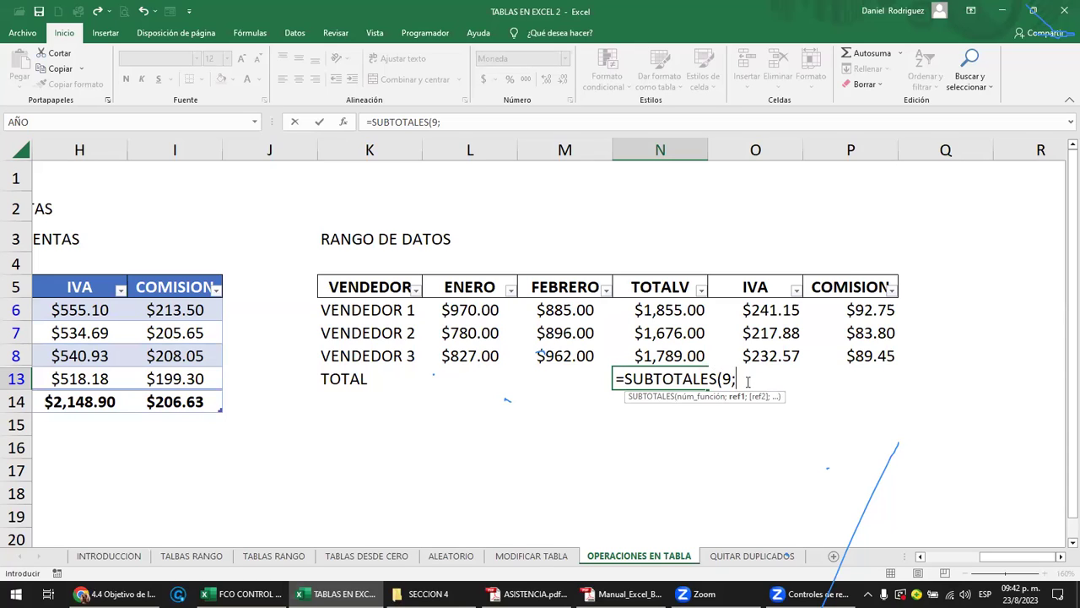
- Complete =SUBTOTALES(9;N6:N8) in N13 so TOTALV totals $5,320.00
{"action": "left_click_drag", "start_coordinate": [682, 358], "coordinate": [682, 312]}
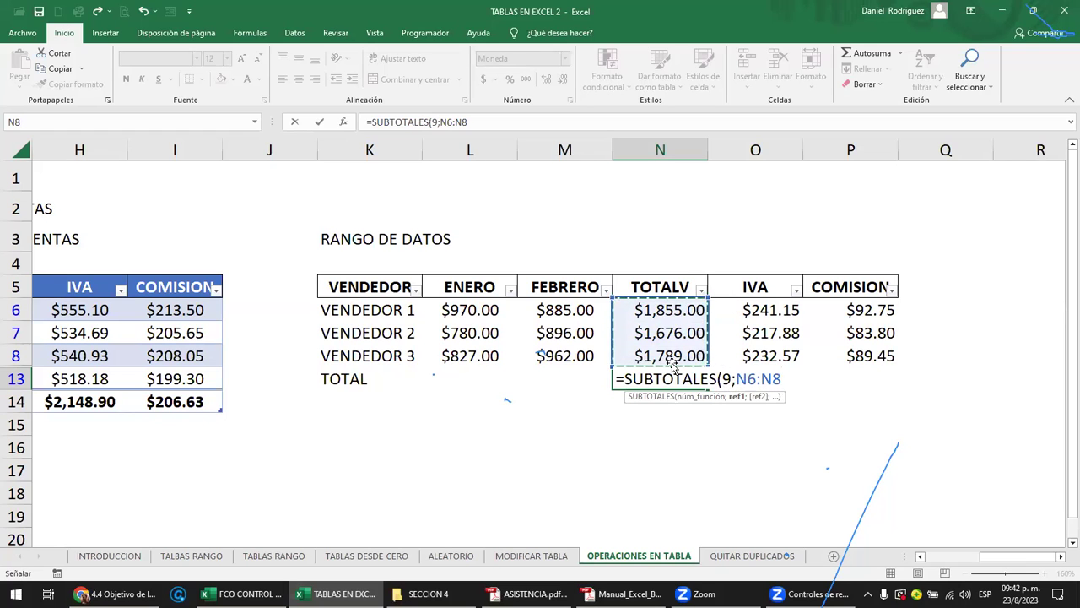
{"action": "type", "text": ")"}
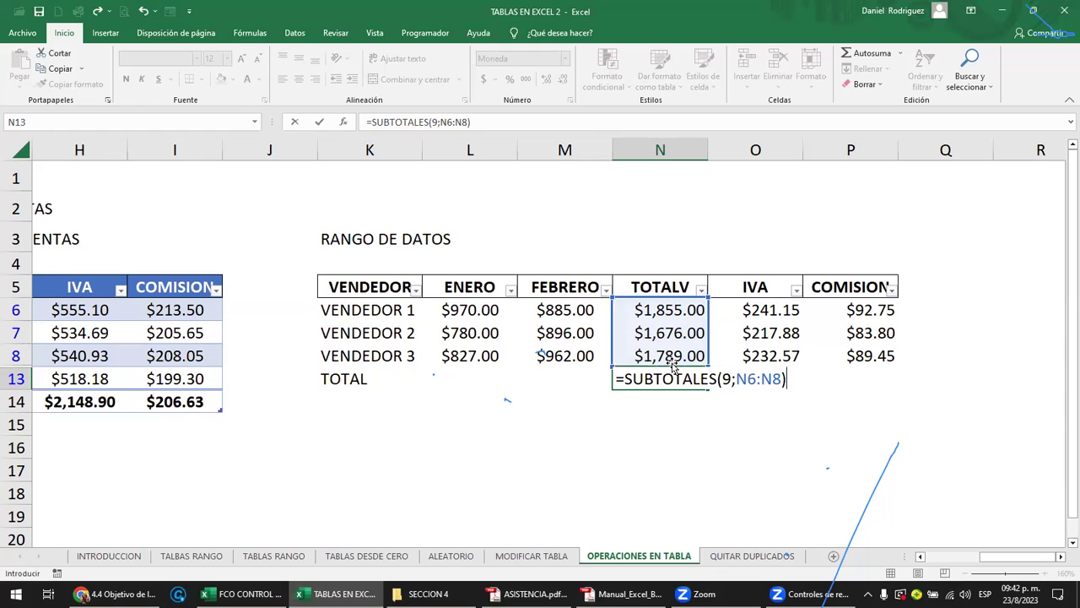
{"action": "key", "text": "Return"}
- Copy the N13 subtotal formula into O13 so IVA totals $691.60
{"action": "left_click", "coordinate": [682, 383]}
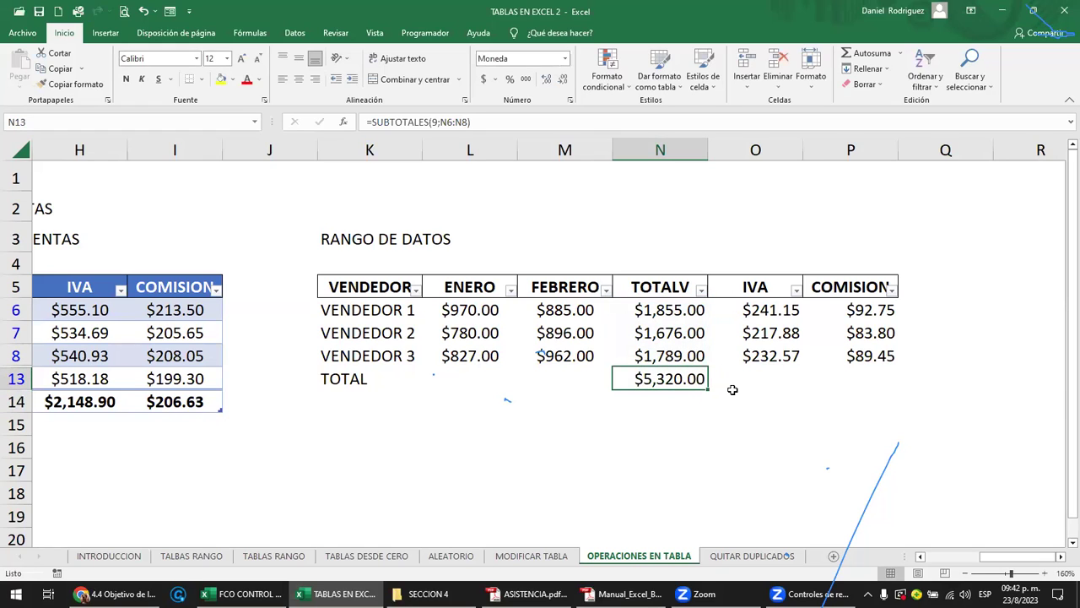
{"action": "key", "text": "ctrl+c"}
{"action": "left_click", "coordinate": [733, 389]}
{"action": "key", "text": "ctrl+v"}
{"action": "double_click", "coordinate": [734, 391]}
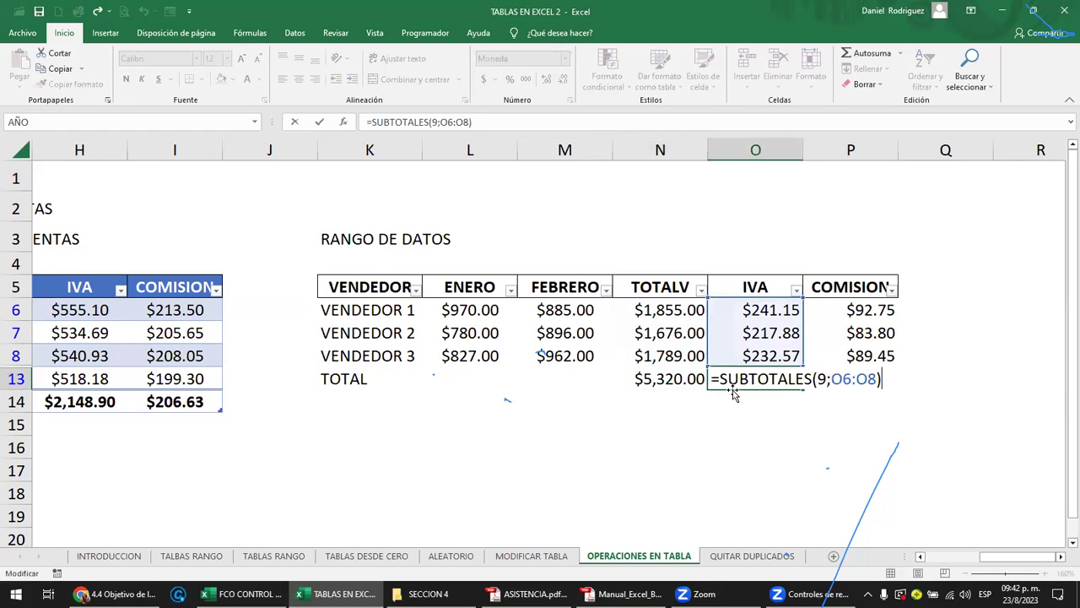
{"action": "key", "text": "Tab"}
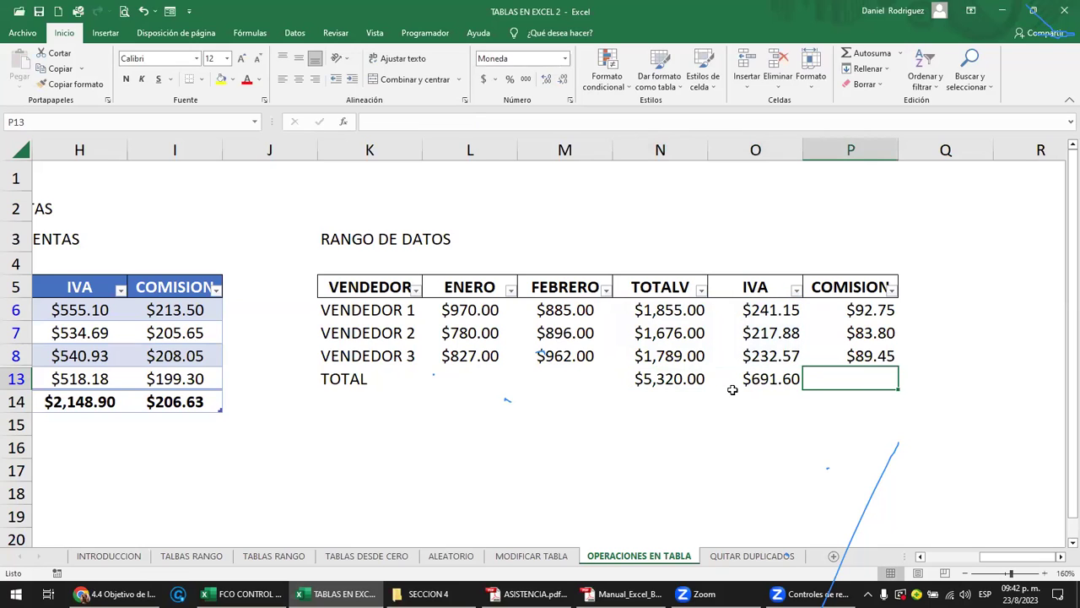
{"action": "type", "text": "="}
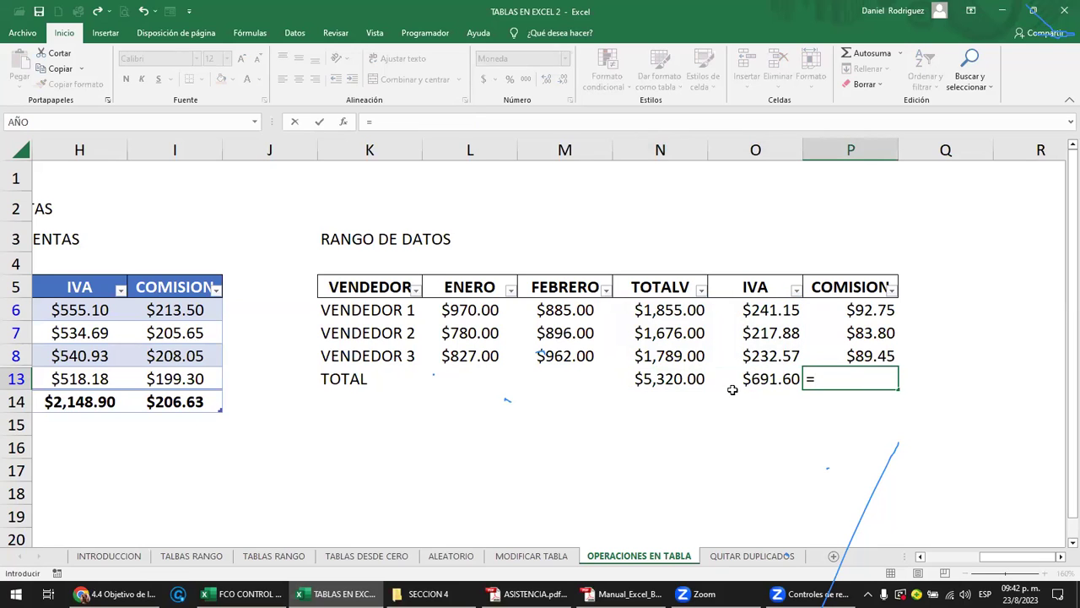
{"action": "type", "text": "SU"}
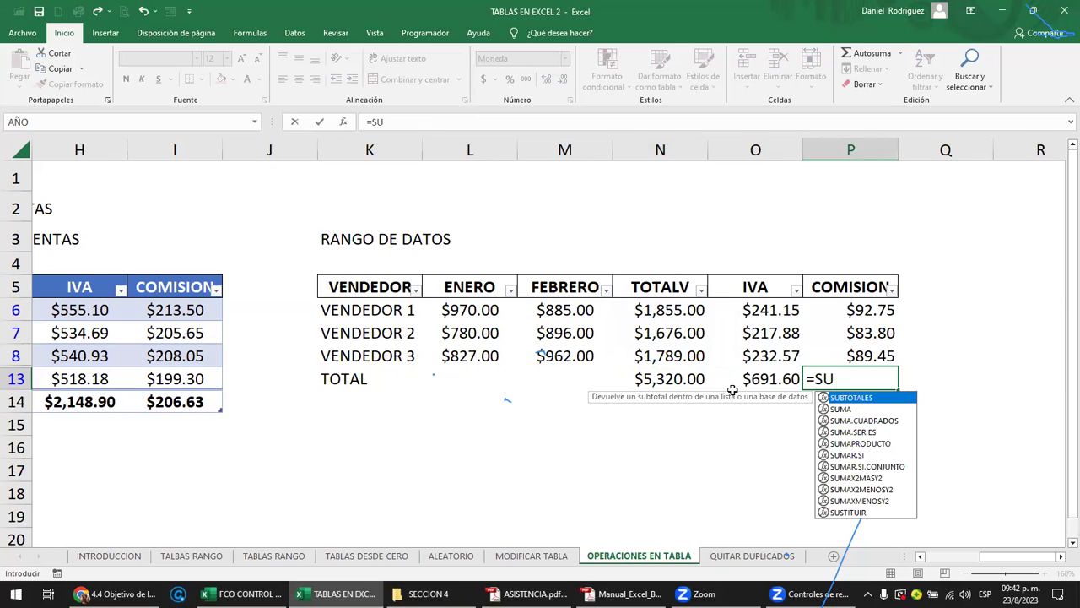
- Enter =SUBTOTALES(101;P6:P8) in P13 to average COMISION at $88.67, ignoring hidden rows
{"action": "key", "text": "Tab"}
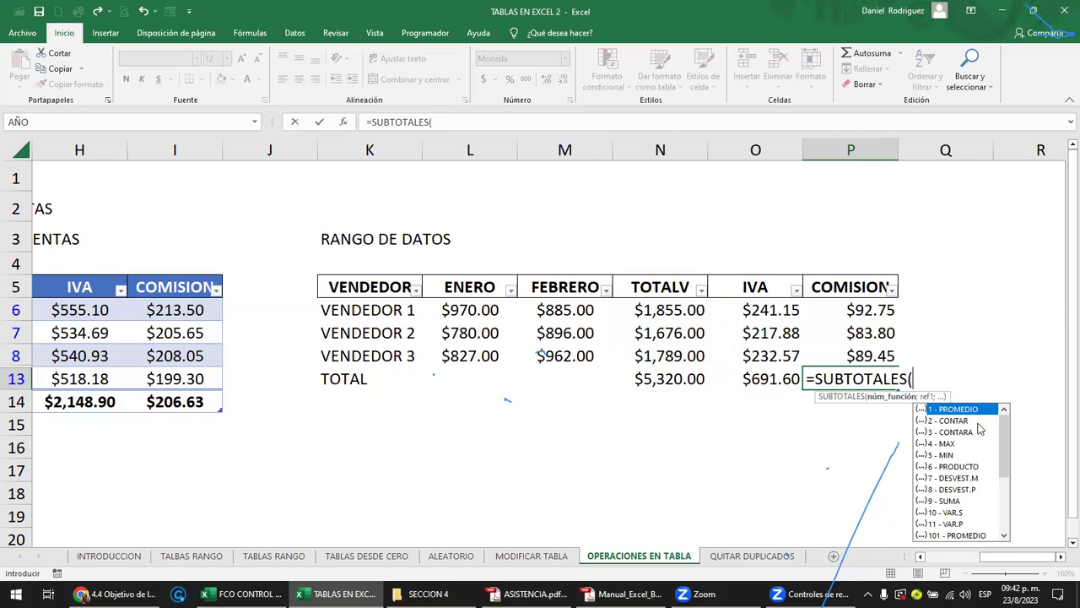
{"action": "left_click_drag", "start_coordinate": [1008, 434], "coordinate": [1008, 451]}
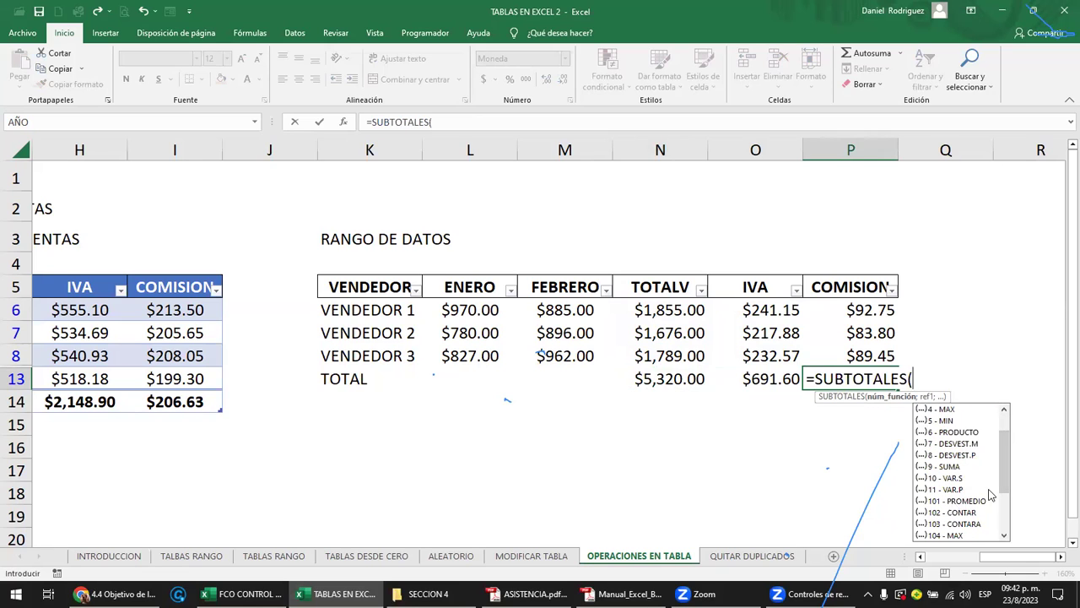
{"action": "left_click_drag", "start_coordinate": [1004, 483], "coordinate": [1006, 441]}
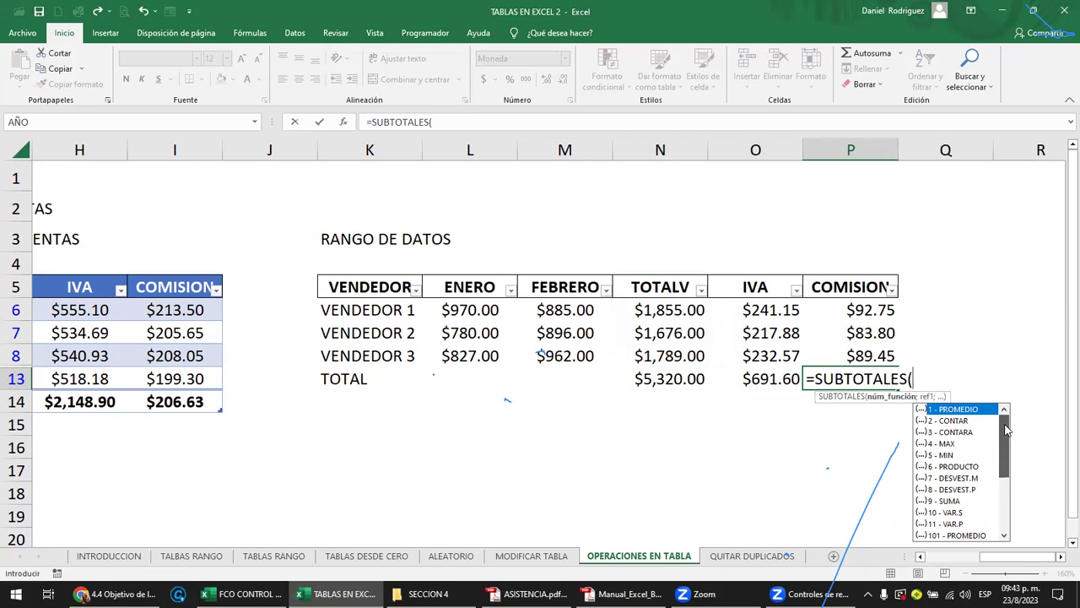
{"action": "double_click", "coordinate": [945, 411]}
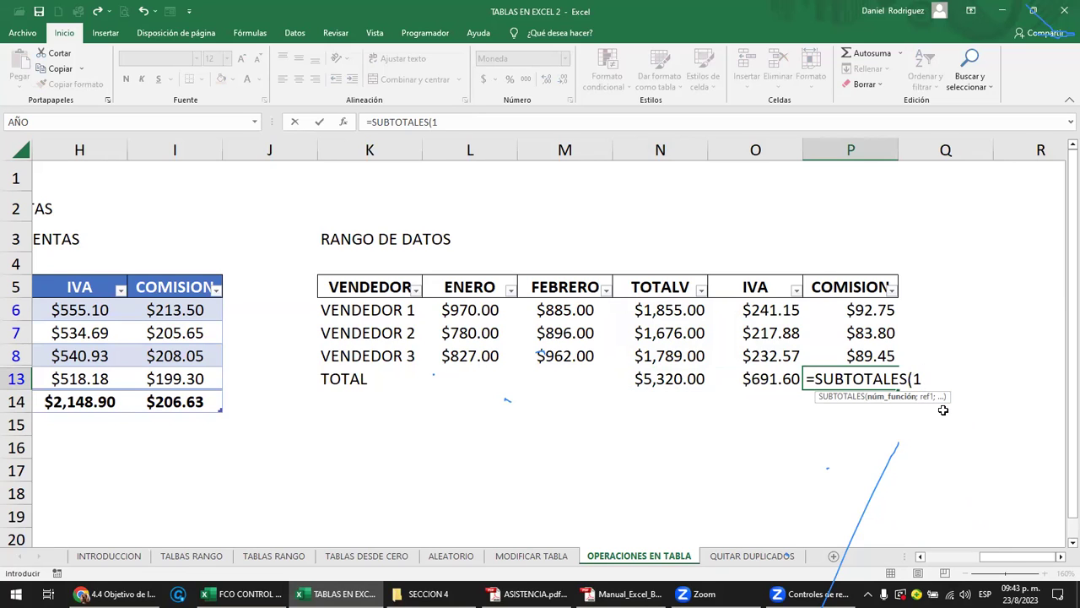
{"action": "key", "text": "BackSpace"}
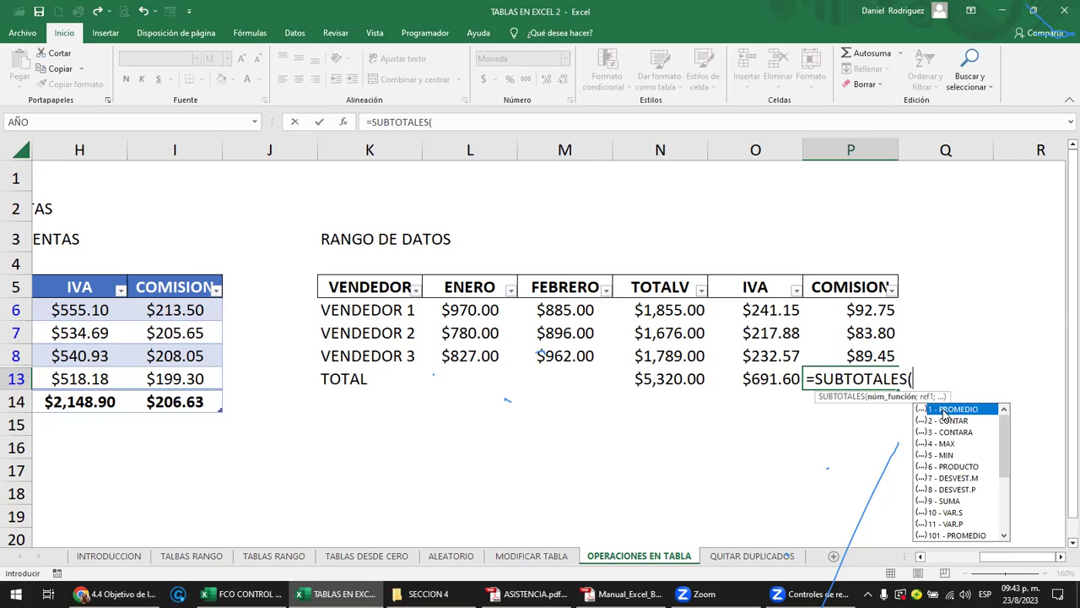
{"action": "left_click_drag", "start_coordinate": [1001, 432], "coordinate": [1004, 457]}
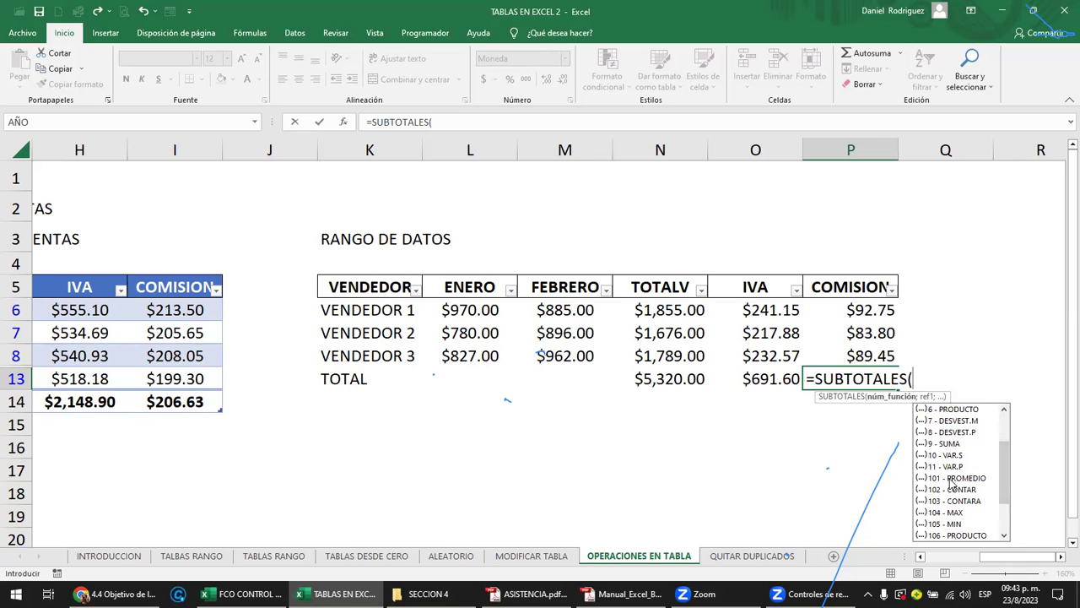
{"action": "double_click", "coordinate": [963, 479]}
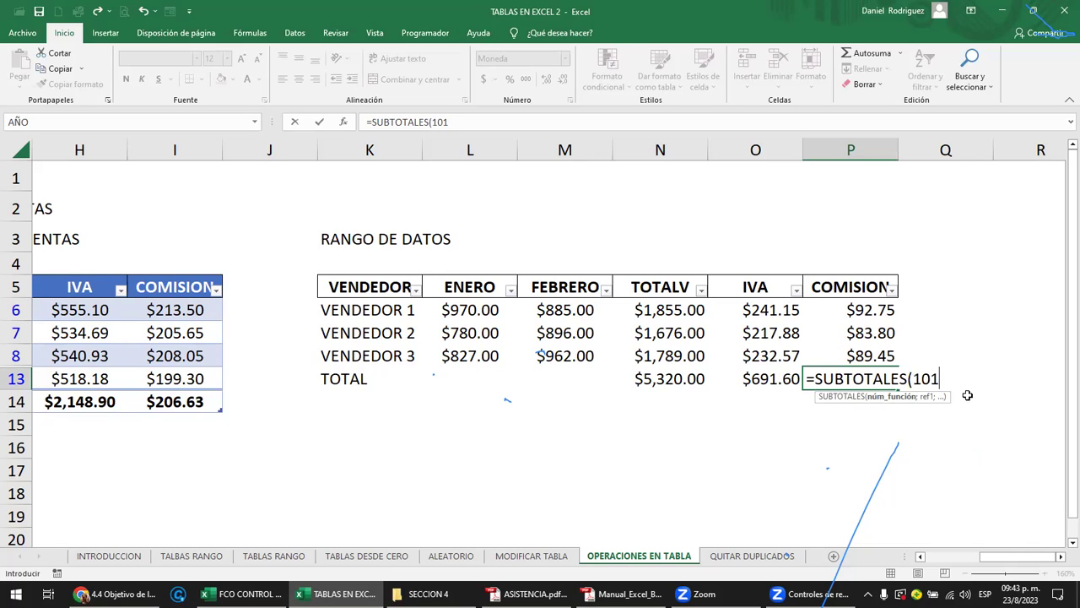
{"action": "type", "text": ";"}
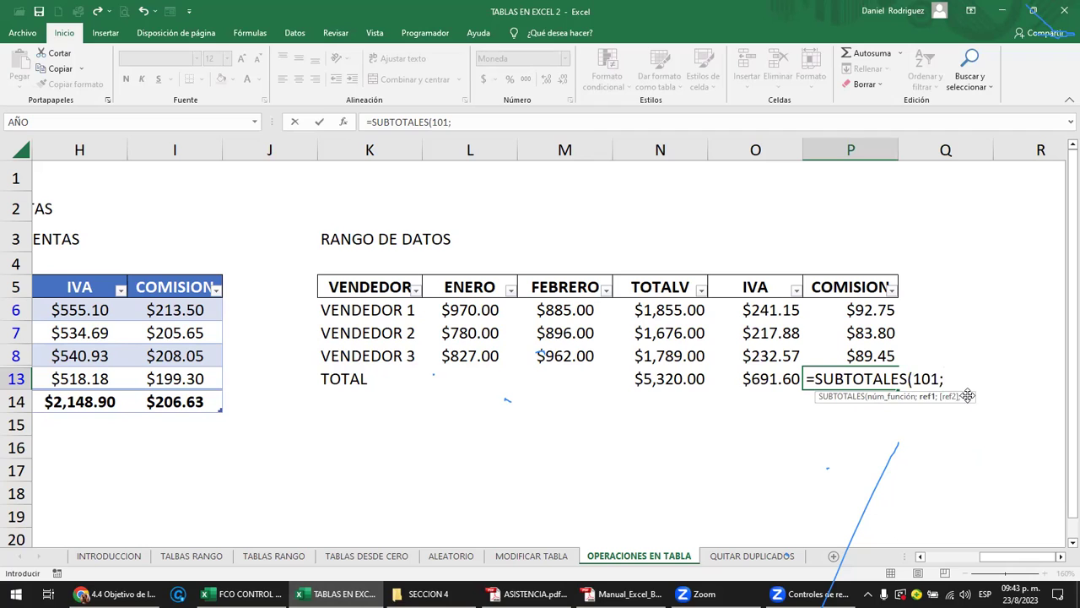
{"action": "left_click_drag", "start_coordinate": [852, 312], "coordinate": [855, 353]}
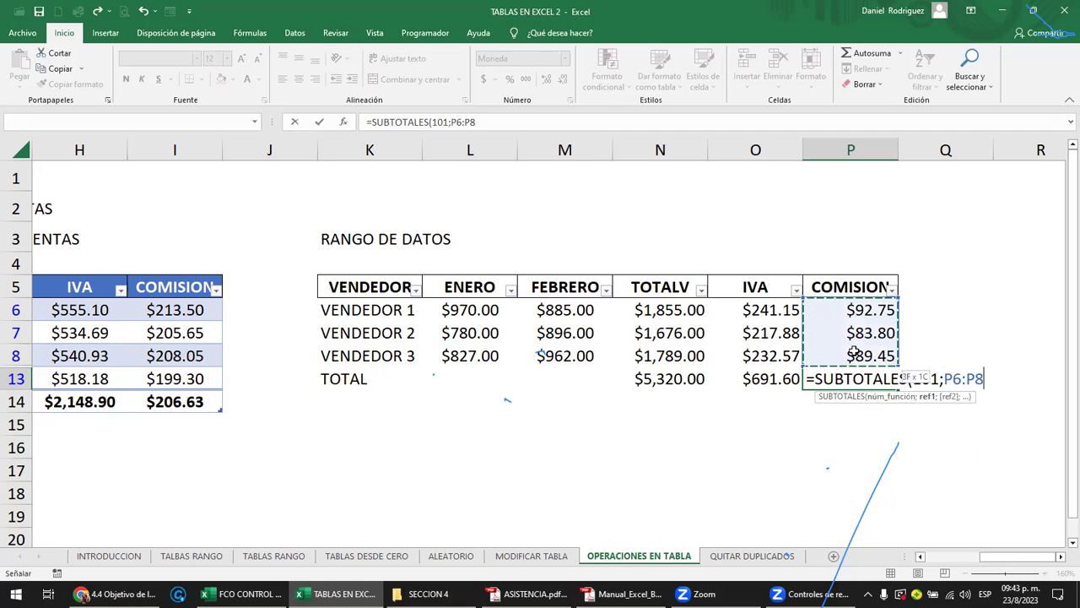
{"action": "type", "text": ")"}
{"action": "key", "text": "Return"}
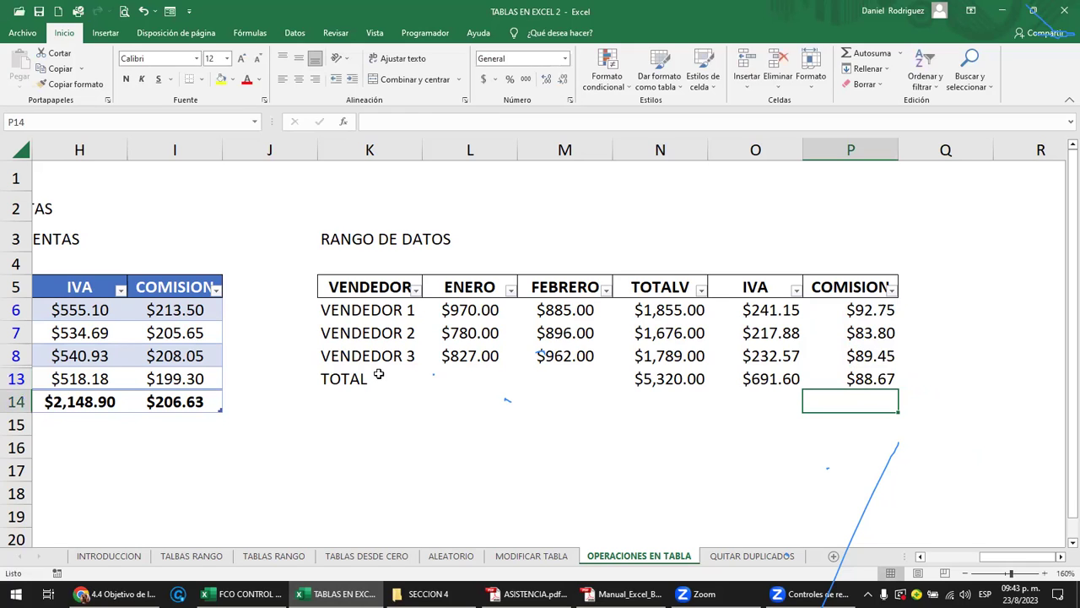
- Inspect the range reference in N13's subtotal formula, leaving it unchanged
{"action": "double_click", "coordinate": [664, 379]}
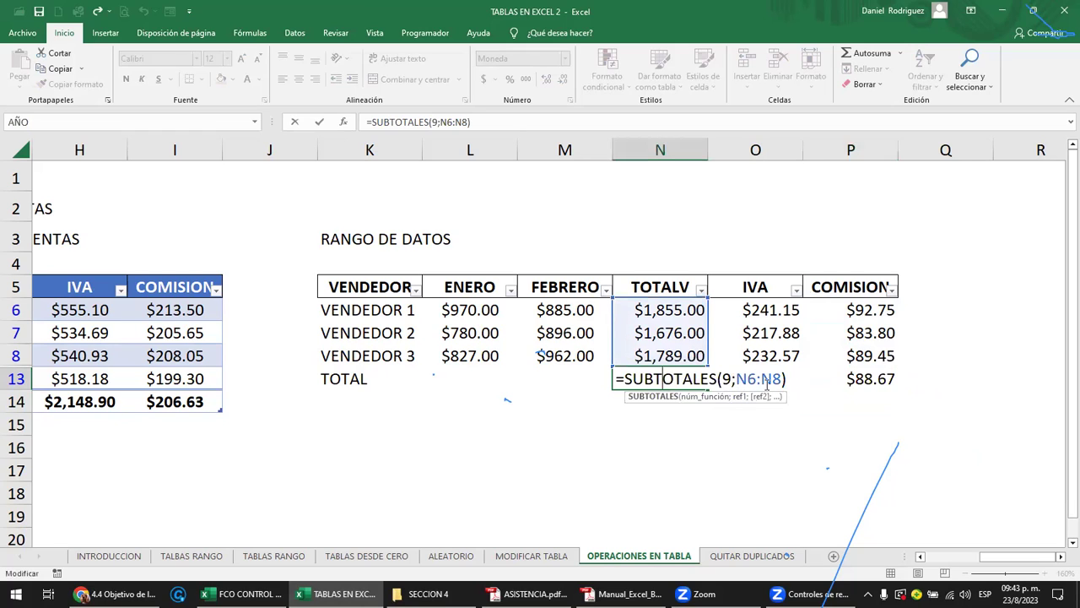
{"action": "left_click_drag", "start_coordinate": [737, 380], "coordinate": [781, 380]}
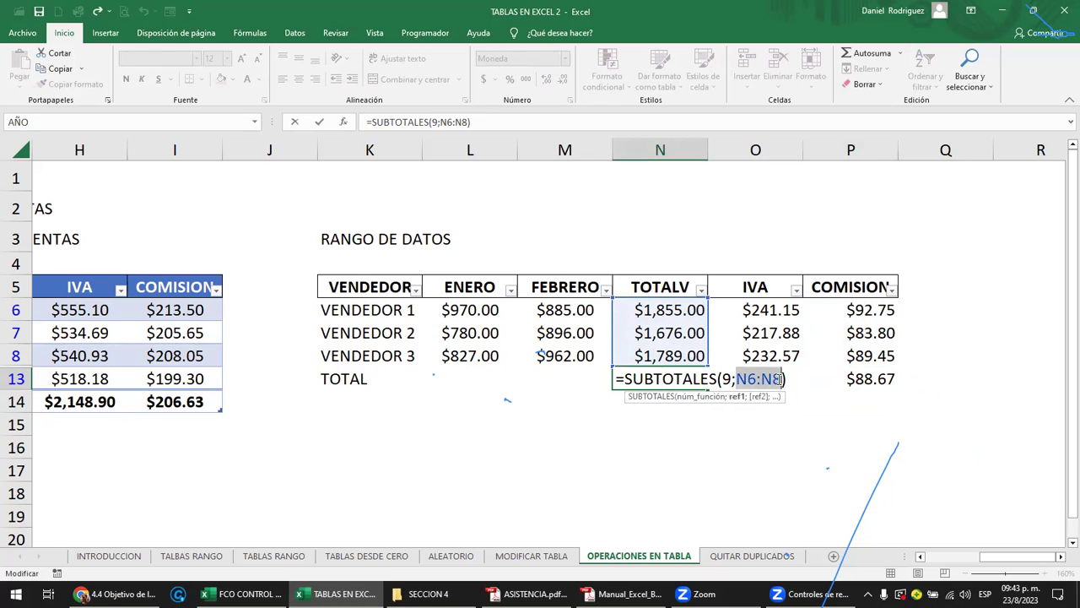
{"action": "key", "text": "ctrl+Return"}
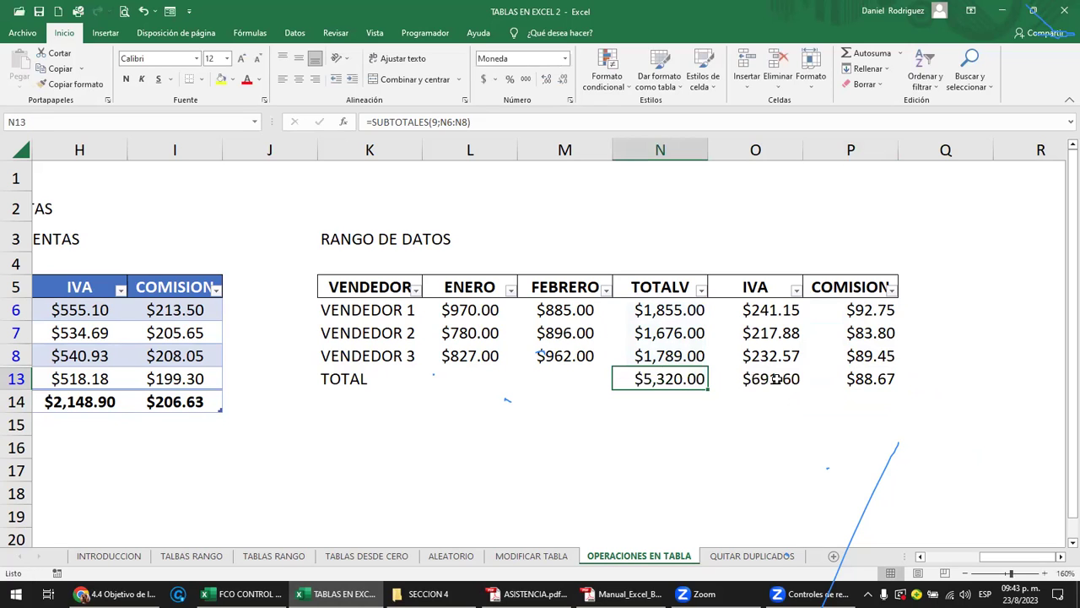
{"action": "left_click", "coordinate": [535, 397]}
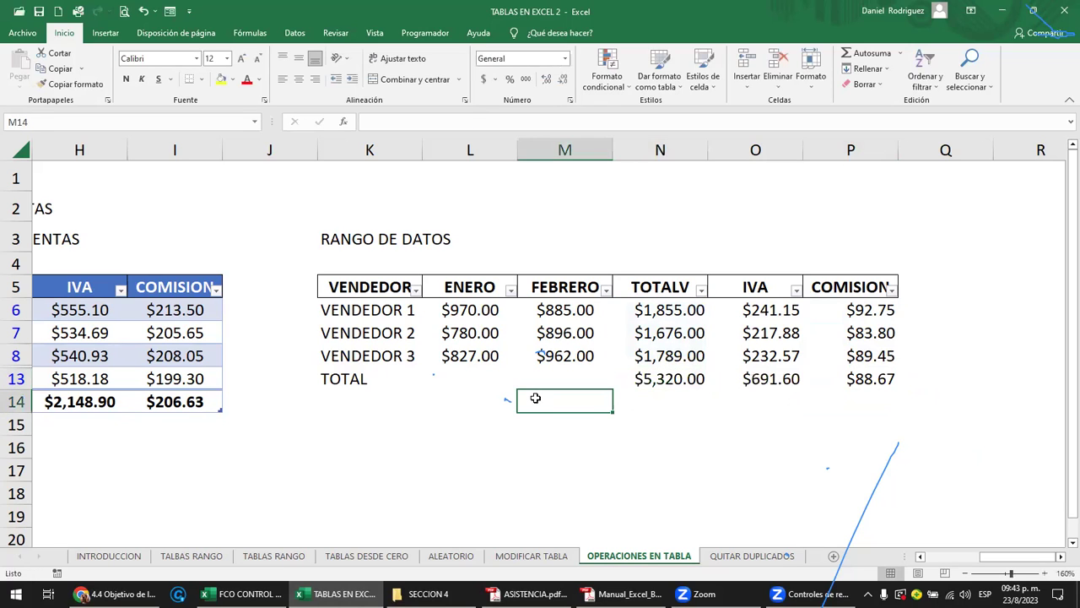
- Filter the range's VENDEDOR column to show only VENDEDOR 1
{"action": "left_click", "coordinate": [415, 291]}
{"action": "left_click", "coordinate": [297, 429]}
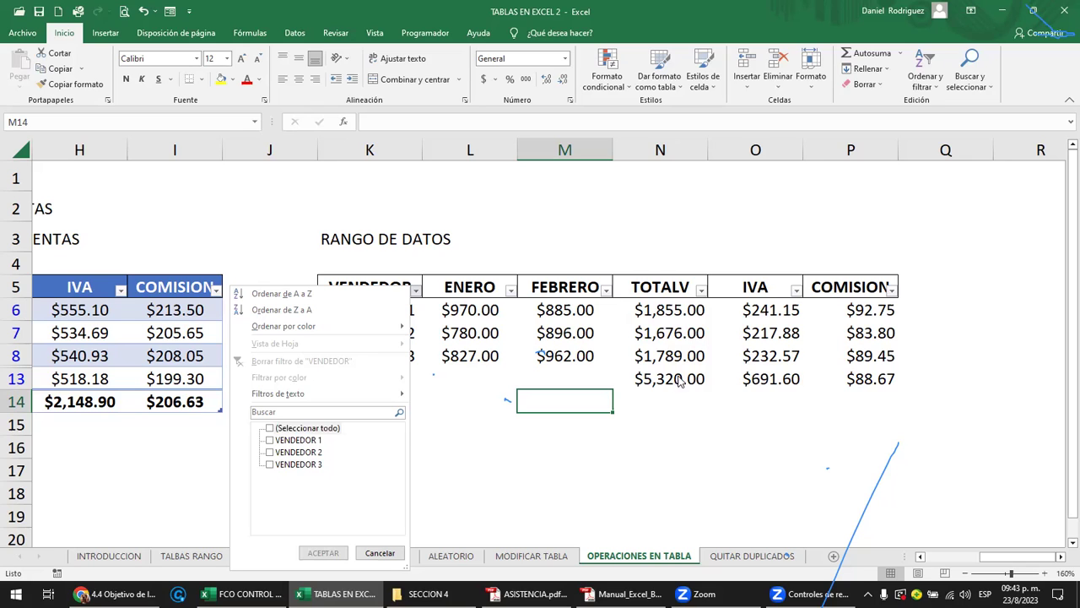
{"action": "left_click", "coordinate": [285, 446]}
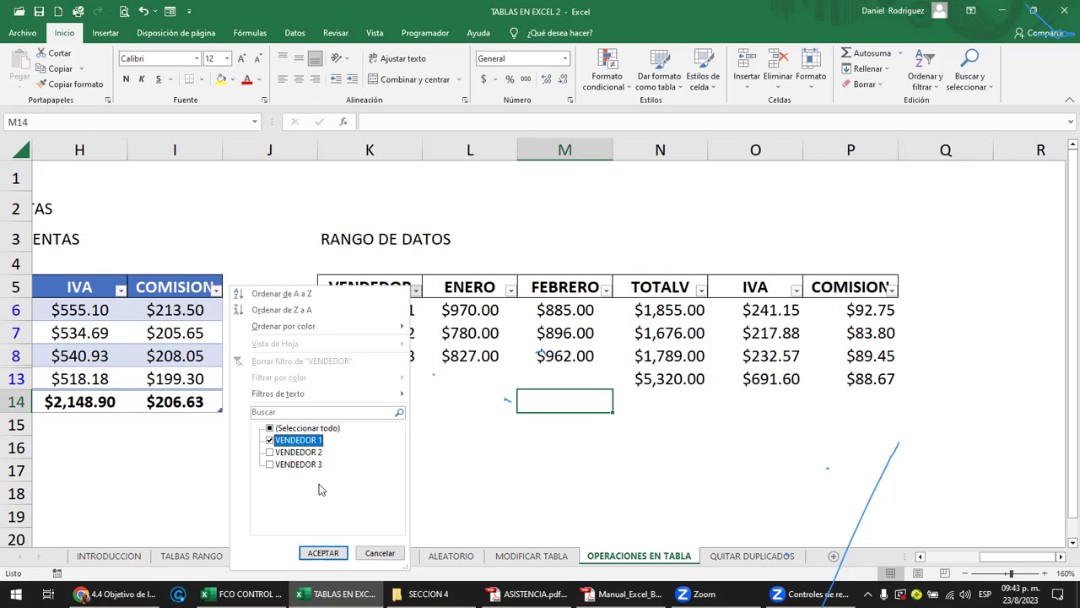
{"action": "left_click", "coordinate": [323, 553]}
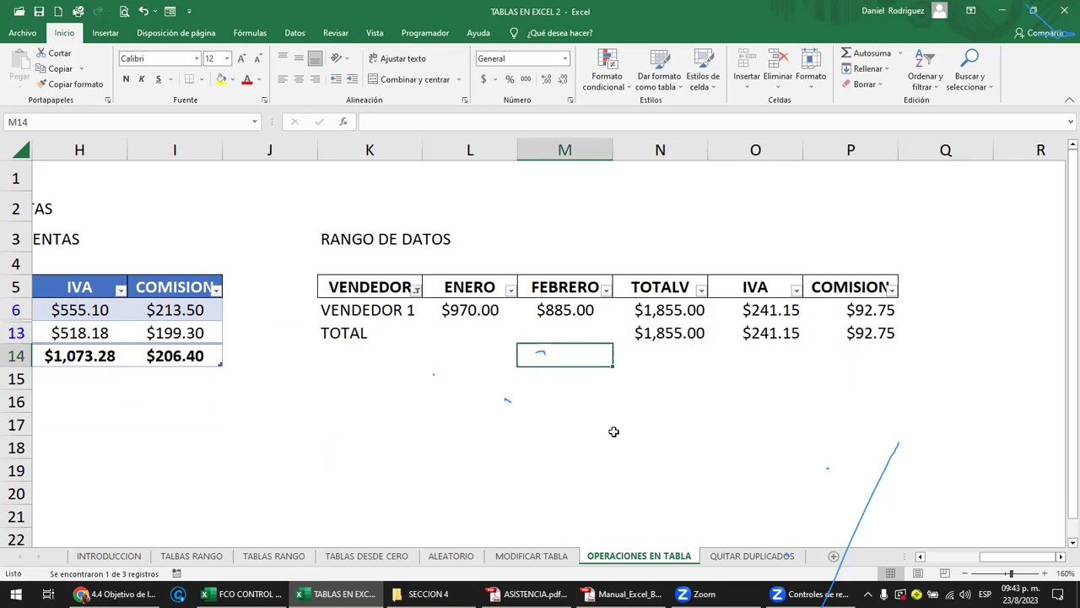
- Review N13's TOTALV subtotal formula, now showing $1,855.00
{"action": "left_click", "coordinate": [681, 334]}
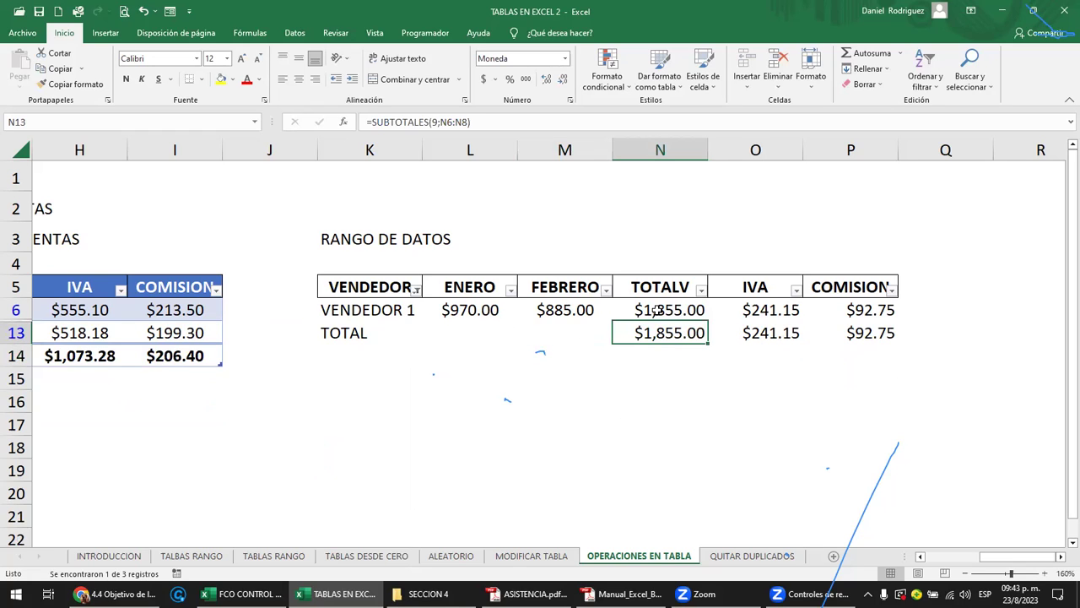
{"action": "left_click", "coordinate": [657, 311]}
{"action": "left_click", "coordinate": [667, 333]}
{"action": "left_click", "coordinate": [354, 240]}
{"action": "left_click", "coordinate": [439, 239], "text": "shift"}
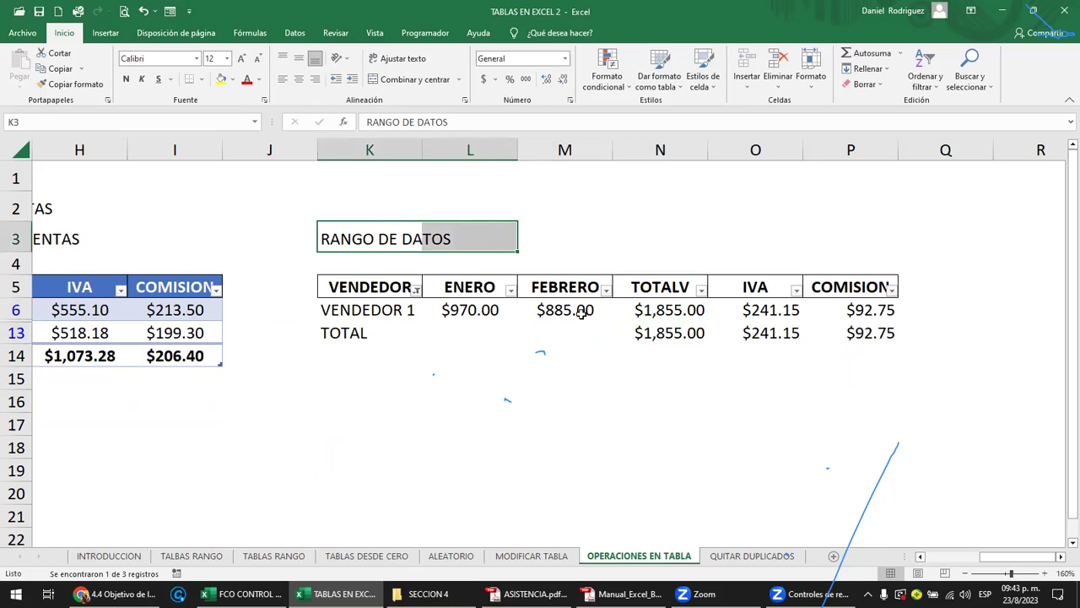
{"action": "left_click", "coordinate": [668, 334]}
{"action": "key", "text": "F2"}
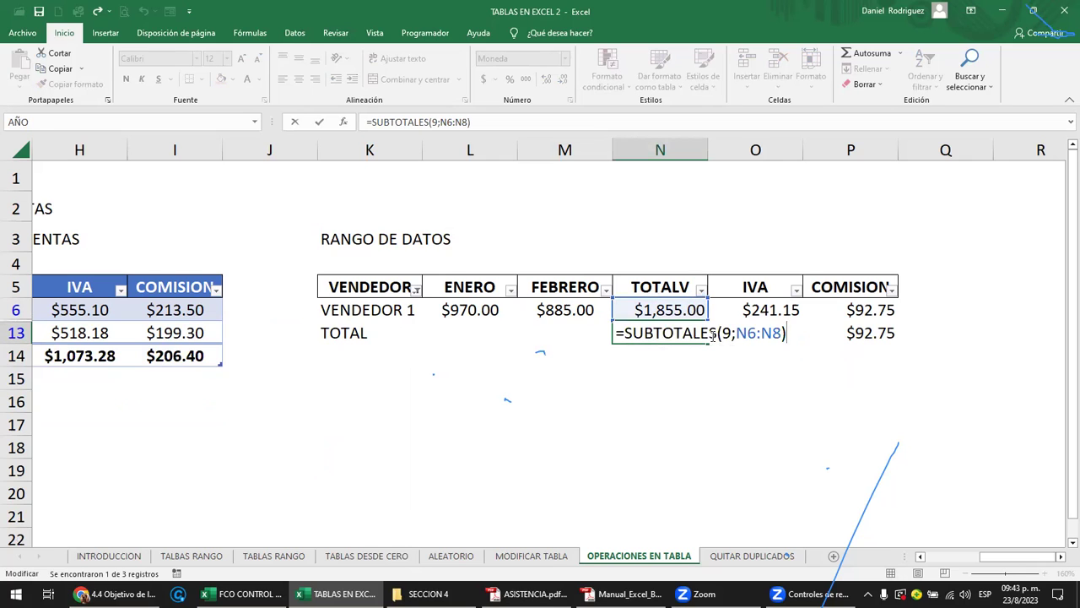
{"action": "key", "text": "Escape"}
- Review the O13 IVA ($241.15) and P13 COMISION ($92.75) subtotal formulas
{"action": "left_click", "coordinate": [780, 335]}
{"action": "key", "text": "F2"}
{"action": "key", "text": "Escape"}
{"action": "left_click", "coordinate": [870, 334]}
{"action": "key", "text": "F2"}
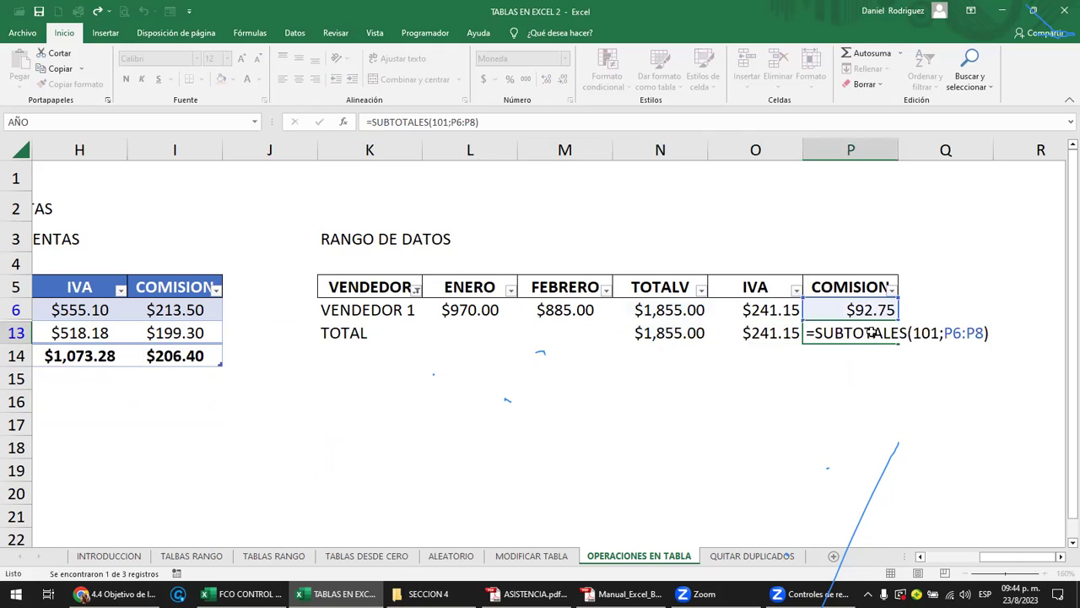
{"action": "key", "text": "Escape"}
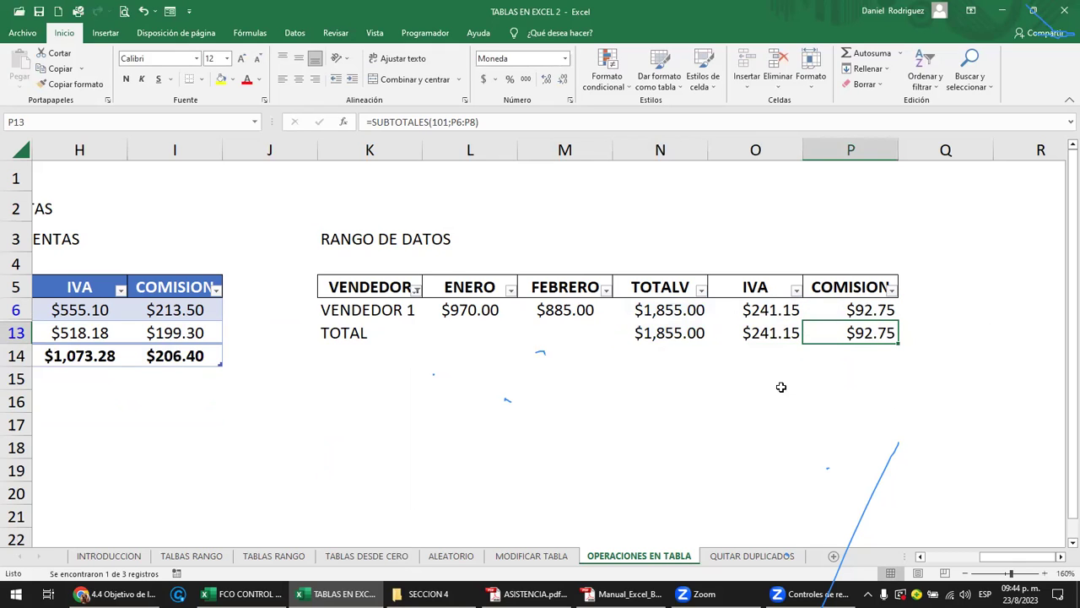
- Filter the range to VENDEDOR 2 and 3 and inspect their visible TOTALV values
{"action": "left_click", "coordinate": [415, 292]}
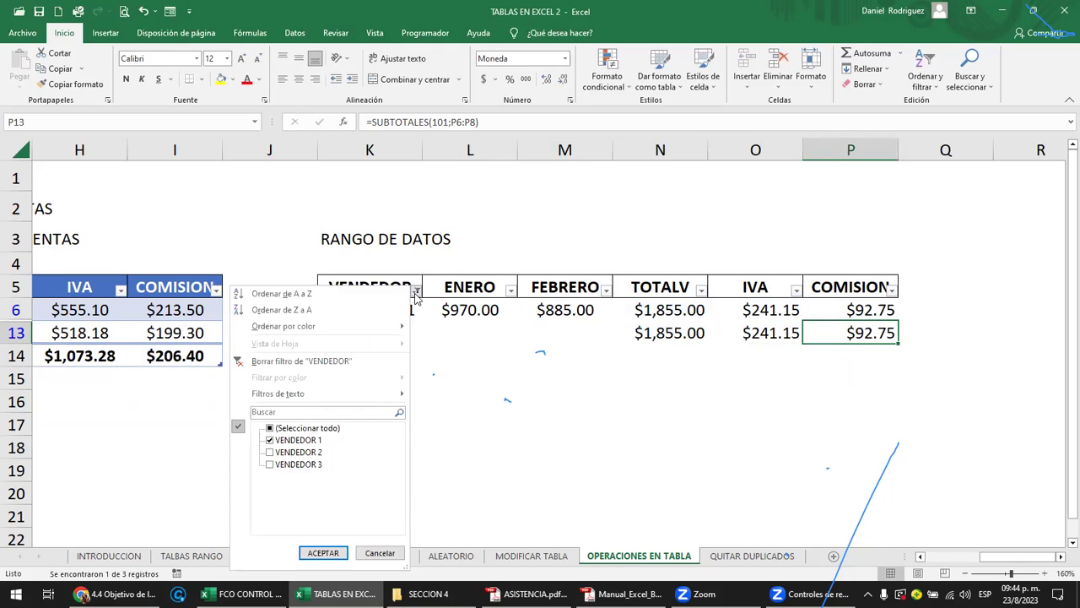
{"action": "left_click", "coordinate": [269, 440]}
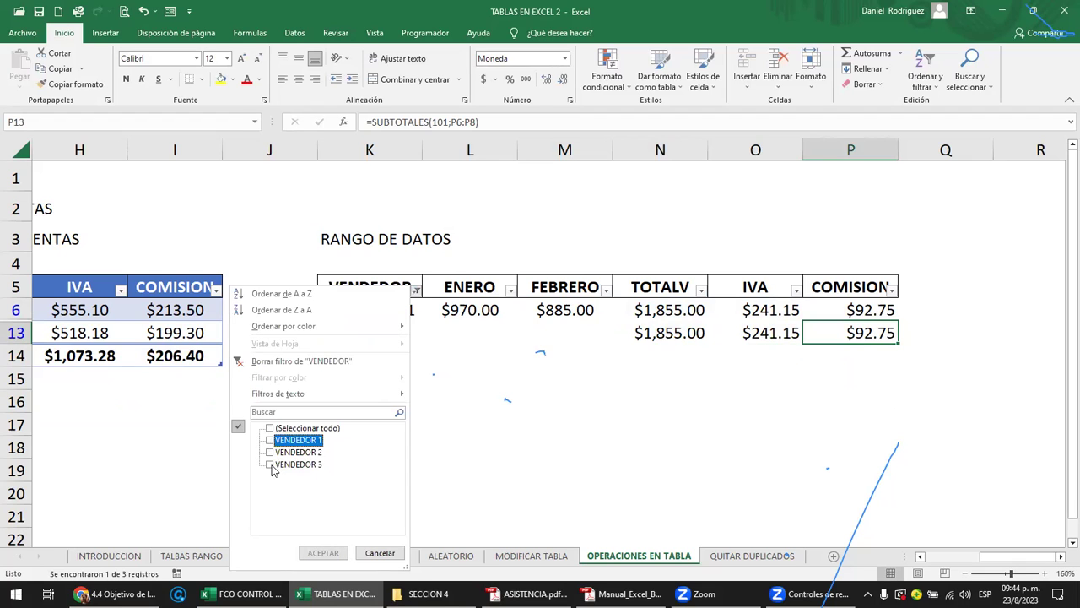
{"action": "left_click", "coordinate": [271, 466]}
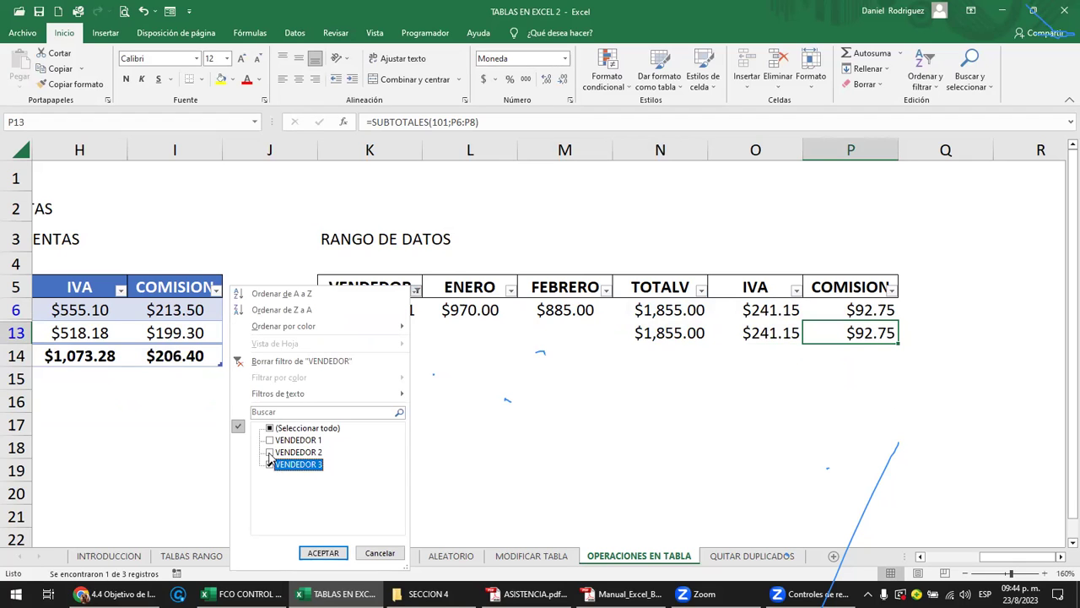
{"action": "left_click", "coordinate": [270, 453]}
{"action": "left_click", "coordinate": [324, 553]}
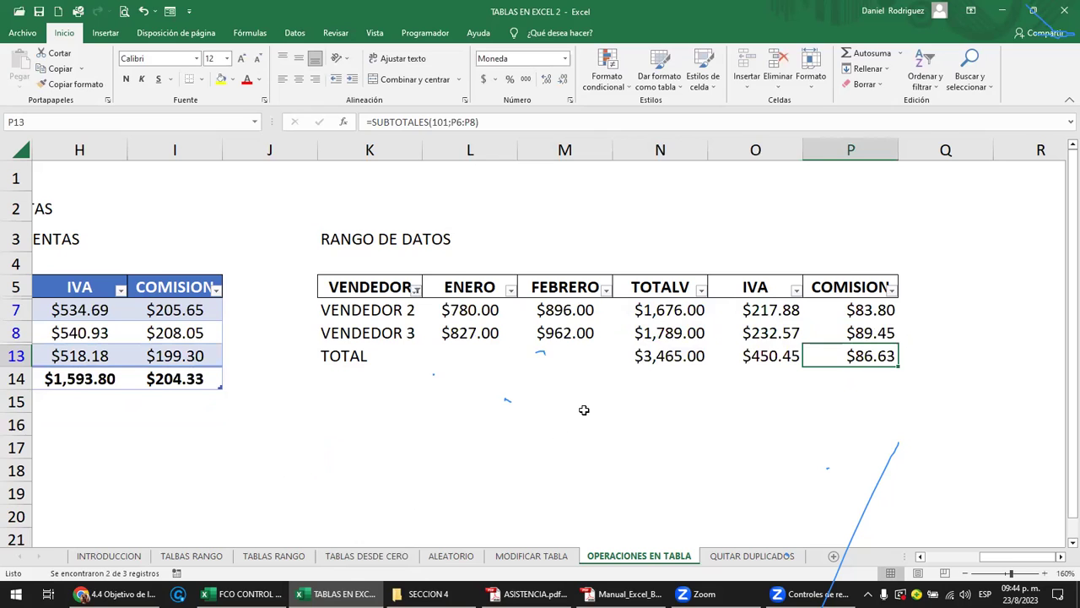
{"action": "left_click", "coordinate": [649, 353]}
{"action": "left_click", "coordinate": [666, 317]}
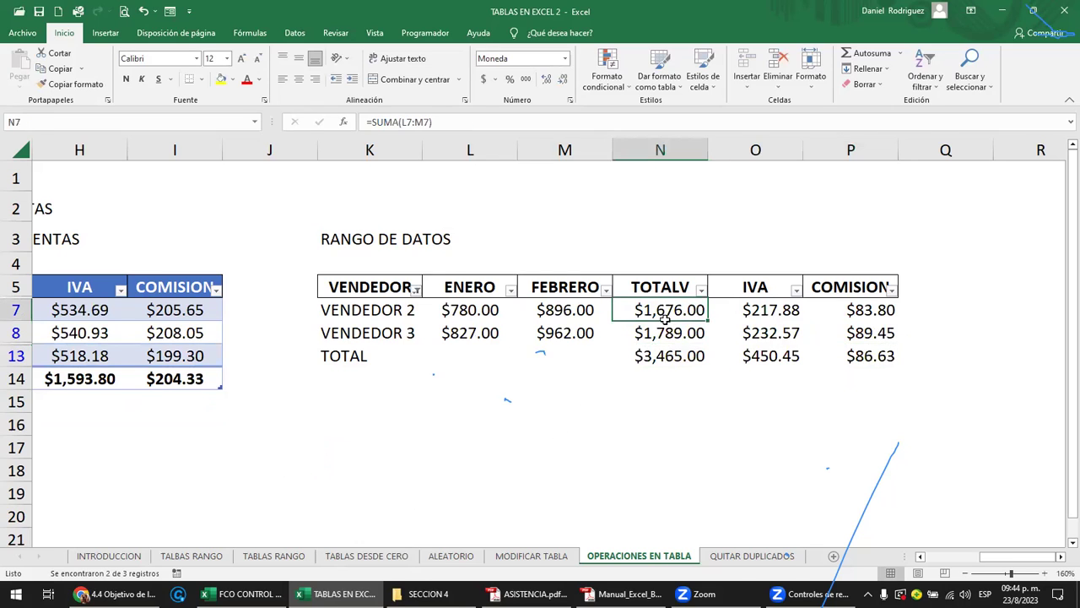
{"action": "left_click_drag", "start_coordinate": [666, 319], "coordinate": [665, 332]}
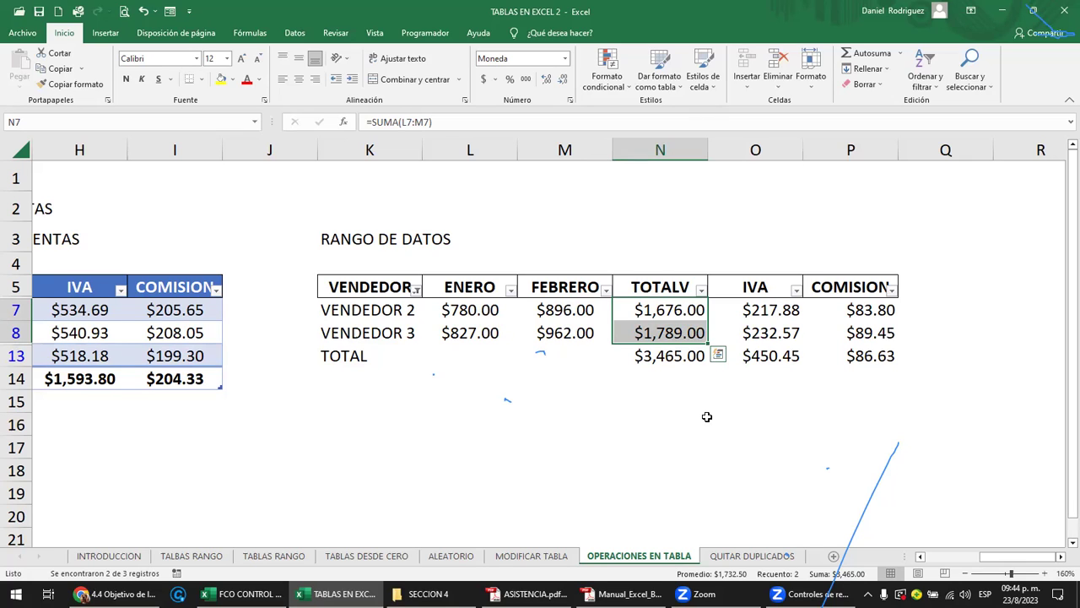
- Use Borrar filtro de VENDEDOR to show all sellers, then recheck N13's formula
{"action": "left_click", "coordinate": [416, 291]}
{"action": "left_click", "coordinate": [301, 361]}
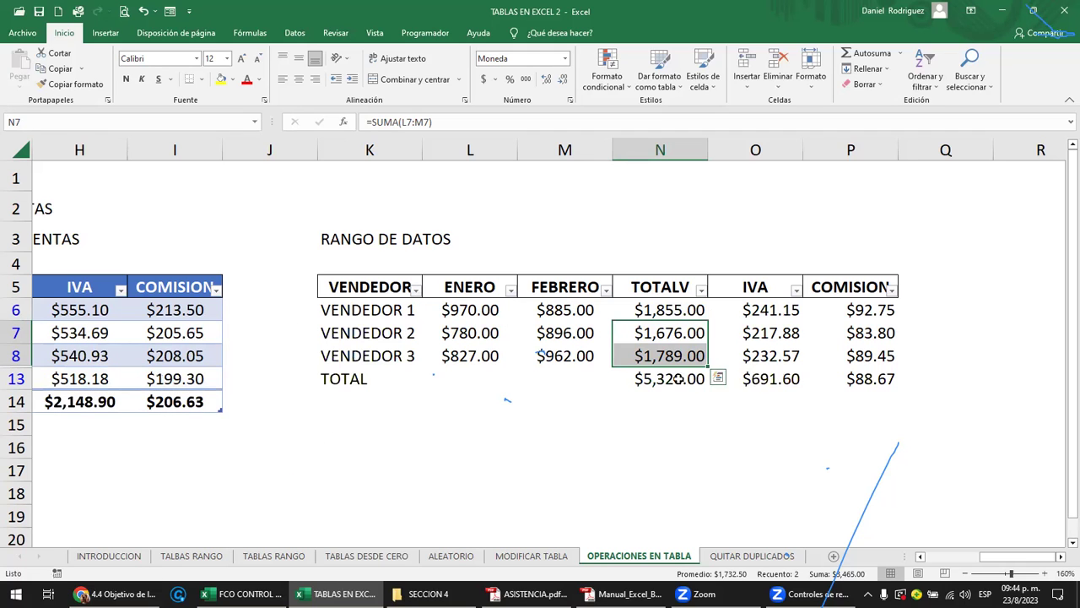
{"action": "double_click", "coordinate": [675, 379]}
{"action": "left_click", "coordinate": [489, 250]}
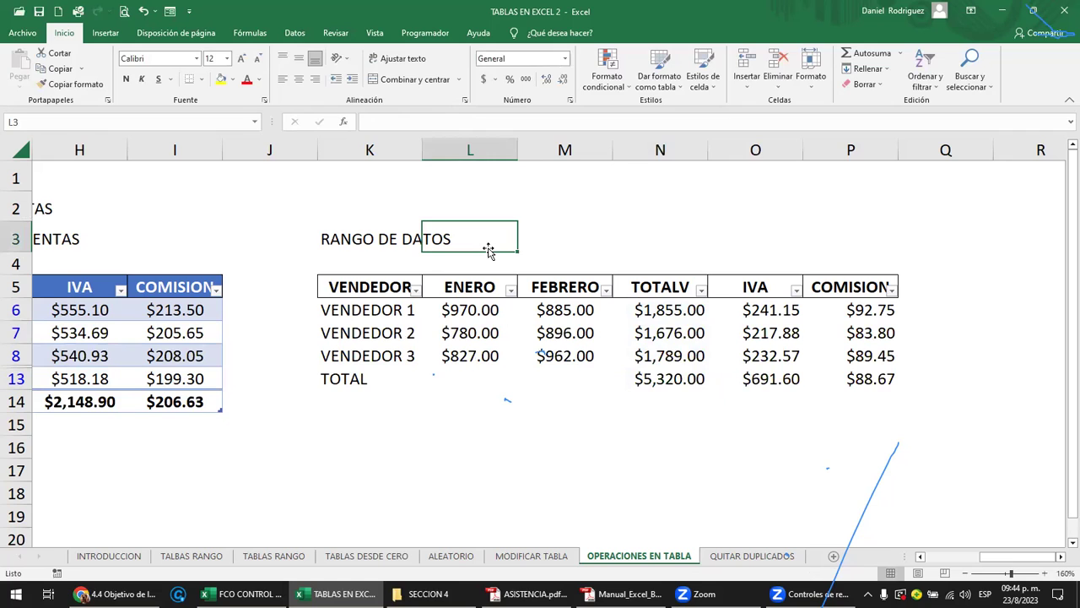
{"action": "key", "text": "Left"}
{"action": "key", "text": "Home"}
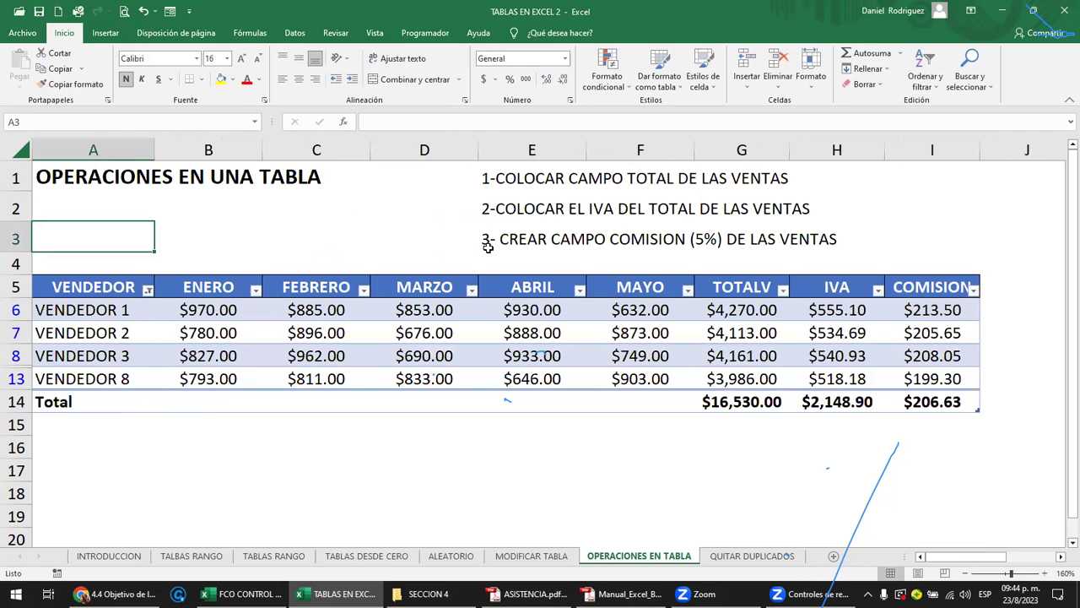
- Set the table's ENERO total in B14 to Máx
{"action": "left_click", "coordinate": [742, 401]}
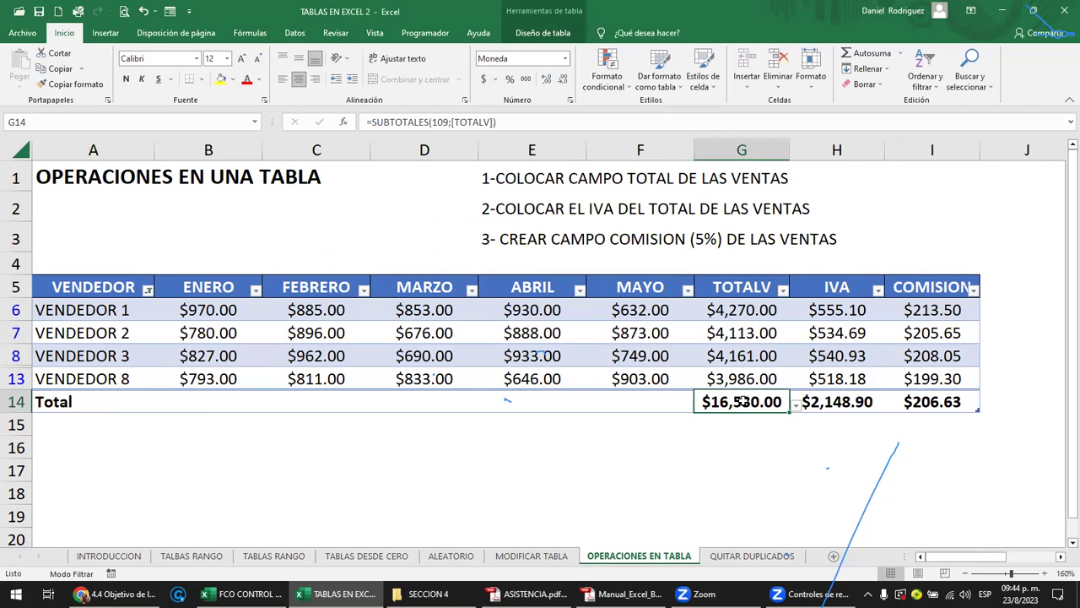
{"action": "left_click", "coordinate": [239, 402]}
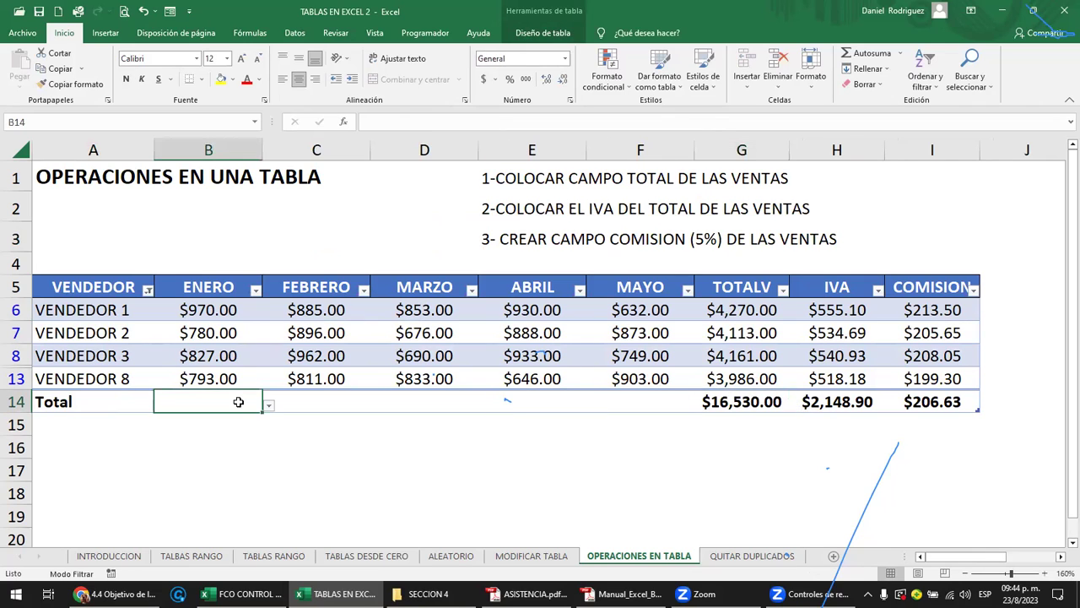
{"action": "left_click", "coordinate": [268, 406]}
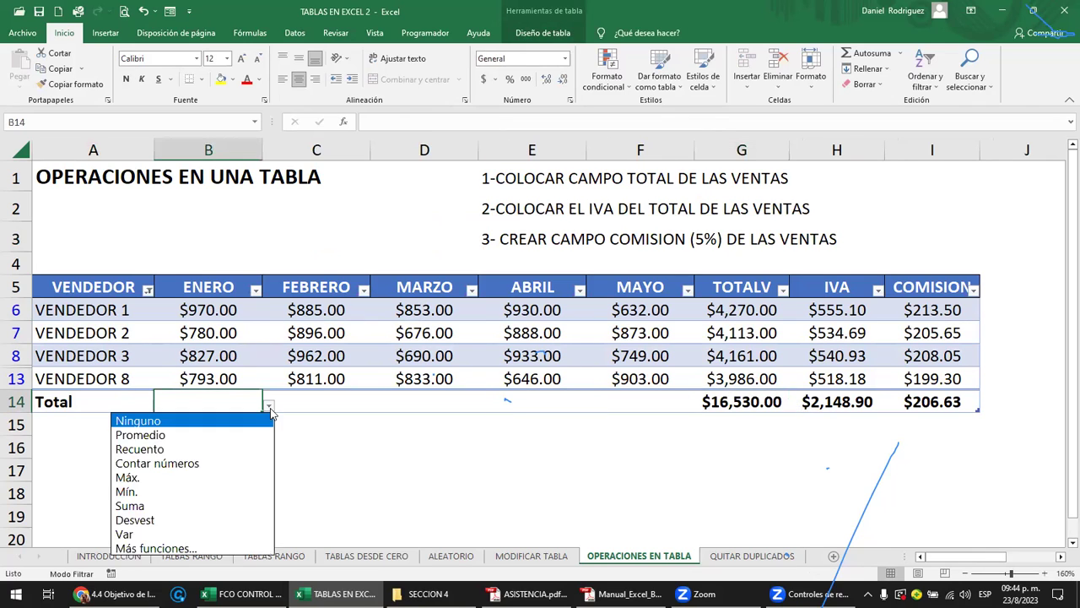
{"action": "left_click", "coordinate": [168, 478]}
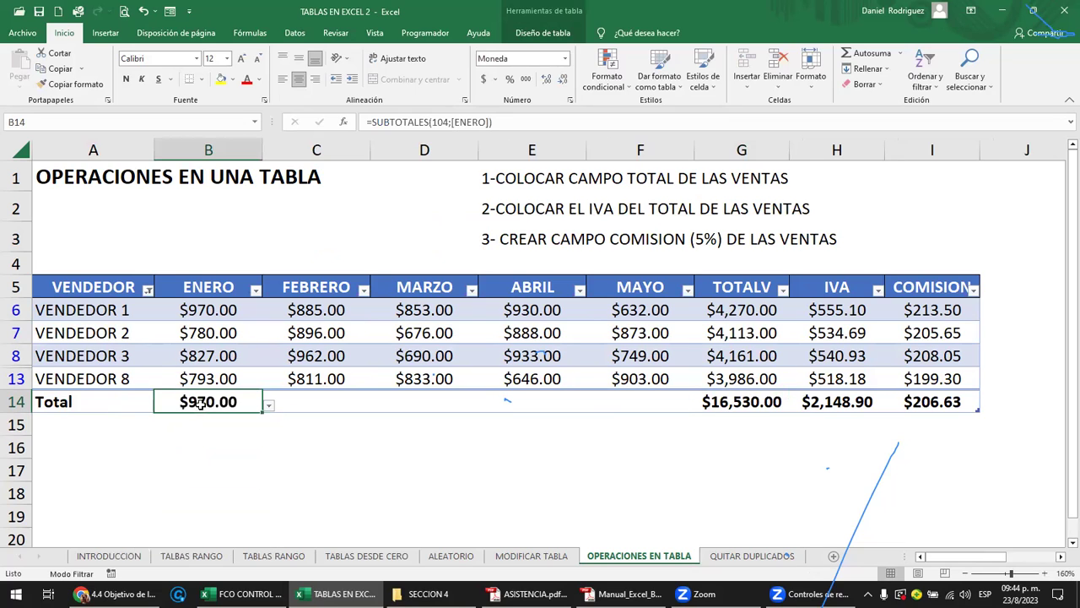
- Clear the table's VENDEDOR filter so all eight sellers show
{"action": "left_click", "coordinate": [147, 290]}
{"action": "left_click", "coordinate": [186, 362]}
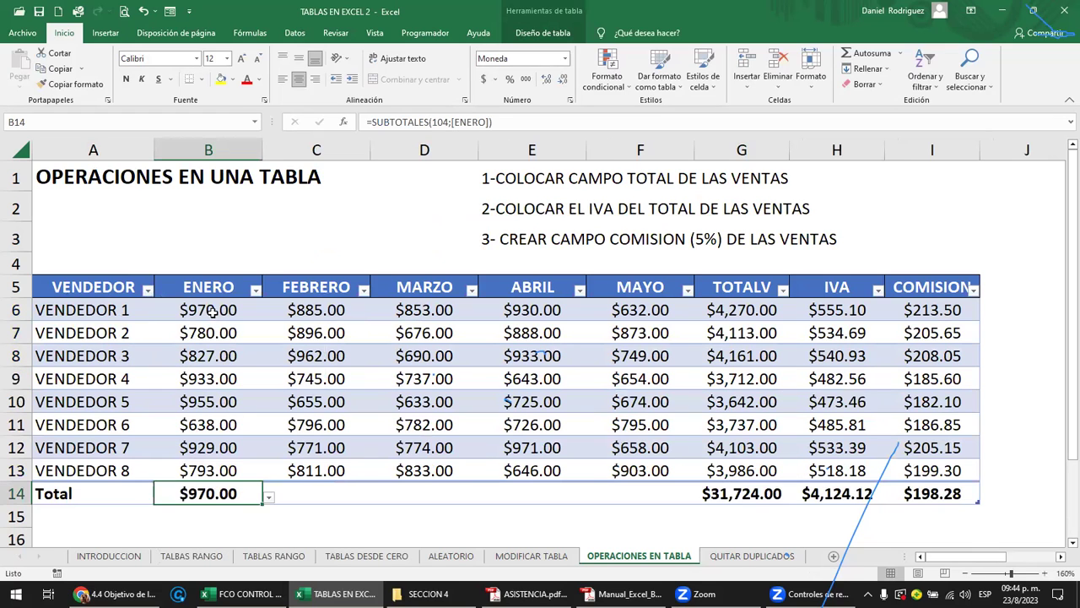
{"action": "left_click_drag", "start_coordinate": [211, 310], "coordinate": [229, 462]}
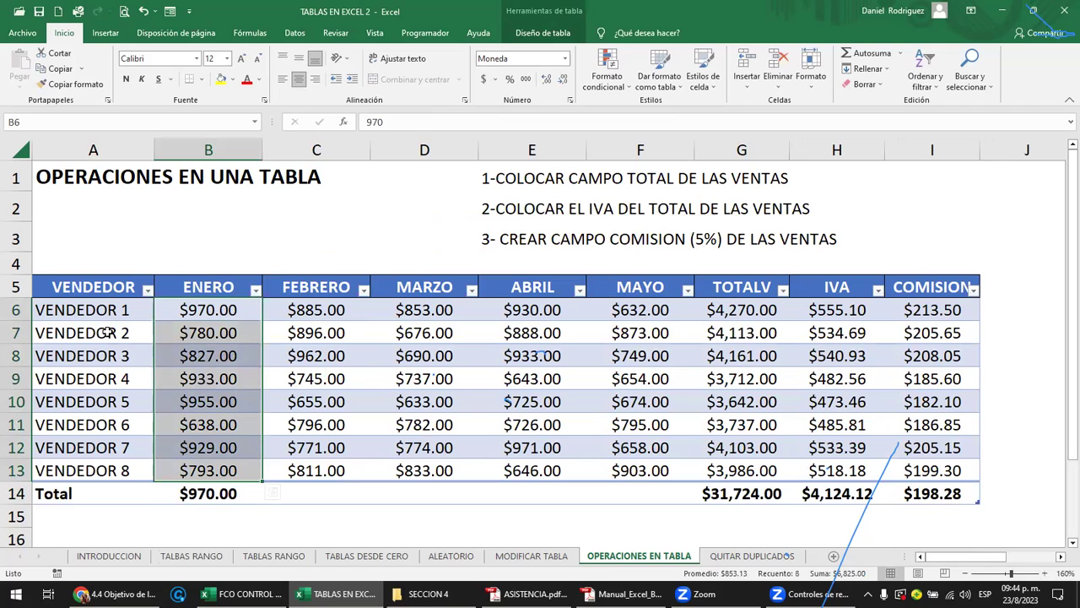
{"action": "left_click", "coordinate": [221, 316]}
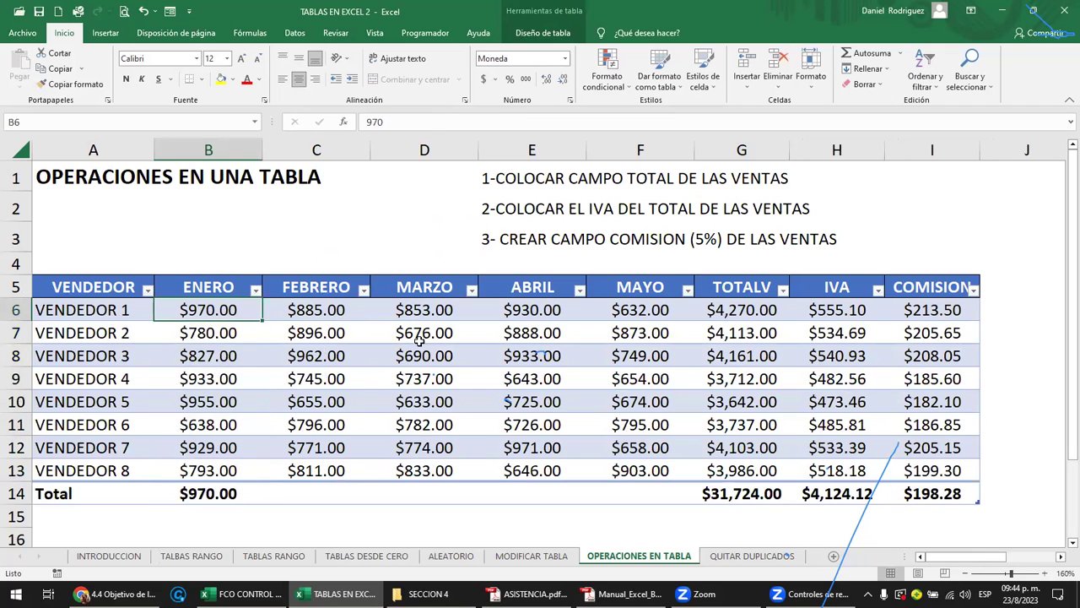
- Set the ABRIL total in E14 to Mín
{"action": "left_click", "coordinate": [556, 490]}
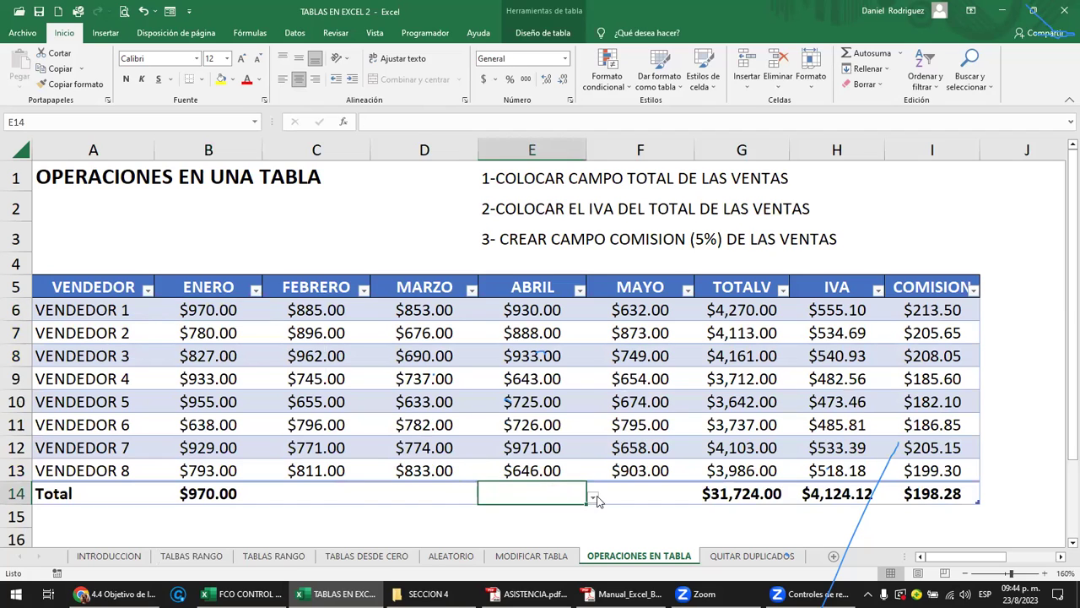
{"action": "left_click", "coordinate": [593, 498]}
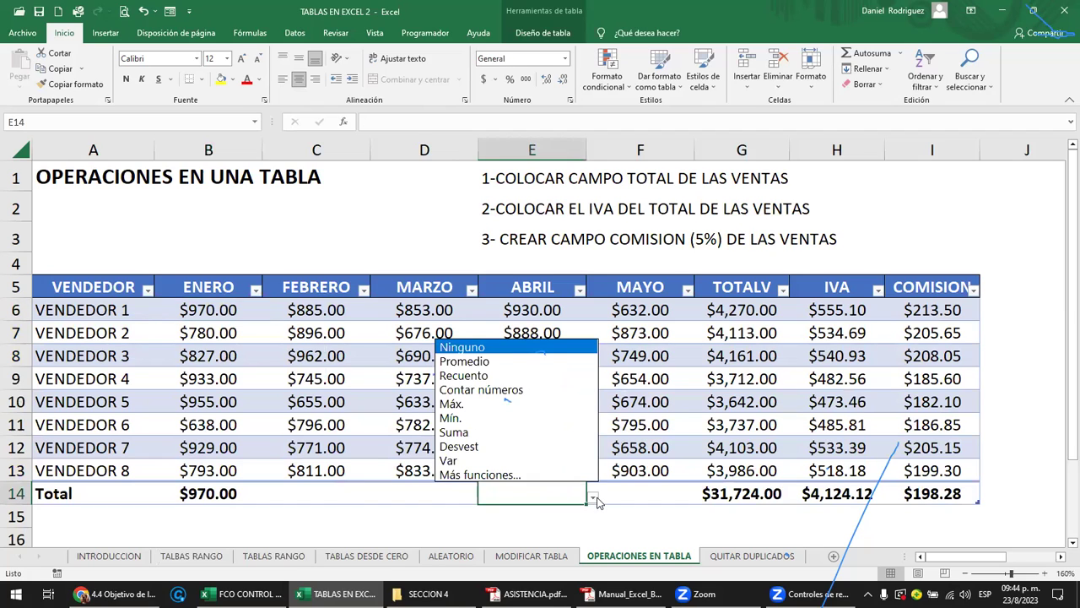
{"action": "left_click", "coordinate": [489, 419]}
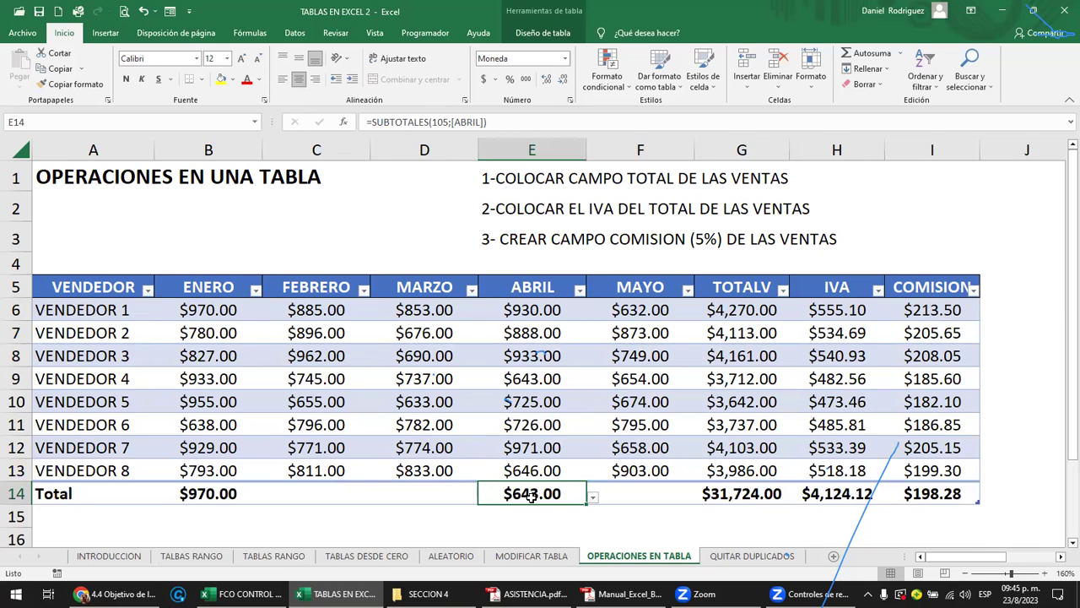
- Enter 25 as VENDEDOR 2's ABRIL sales in E7, dropping the ABRIL minimum to $25.00
{"action": "left_click", "coordinate": [527, 334]}
{"action": "type", "text": "25"}
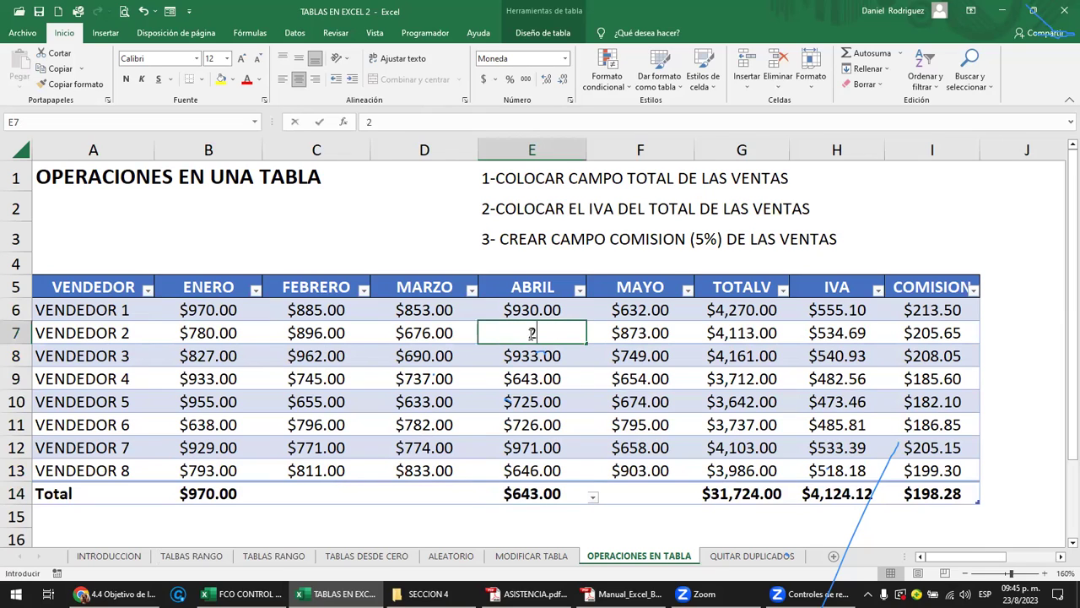
{"action": "key", "text": "Return"}
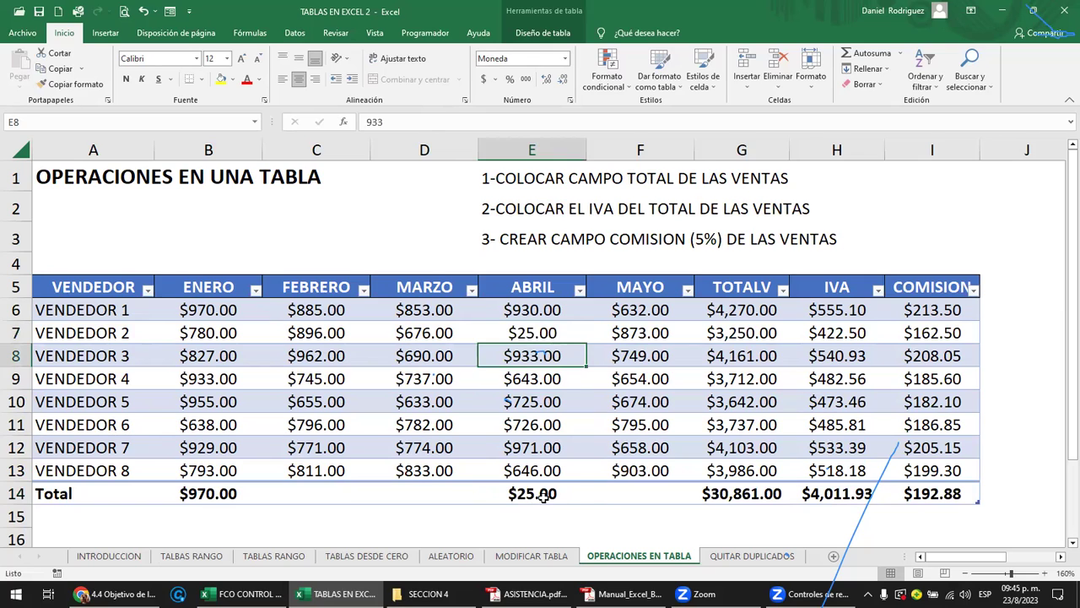
{"action": "left_click", "coordinate": [545, 497]}
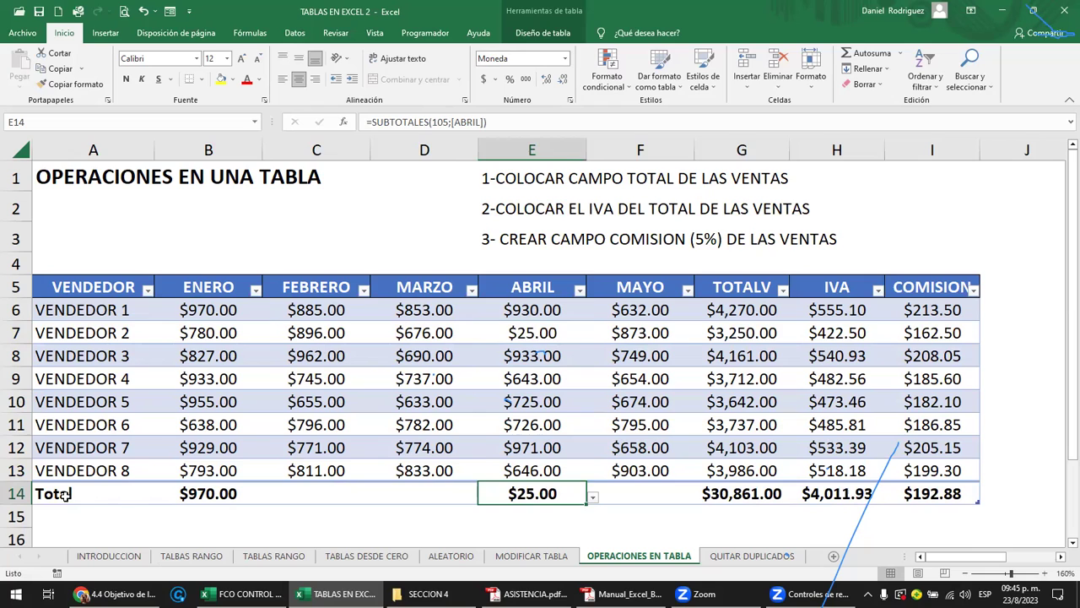
- Toggle the table's Fila de totales off and on twice, leaving it visible
{"action": "left_click", "coordinate": [533, 36]}
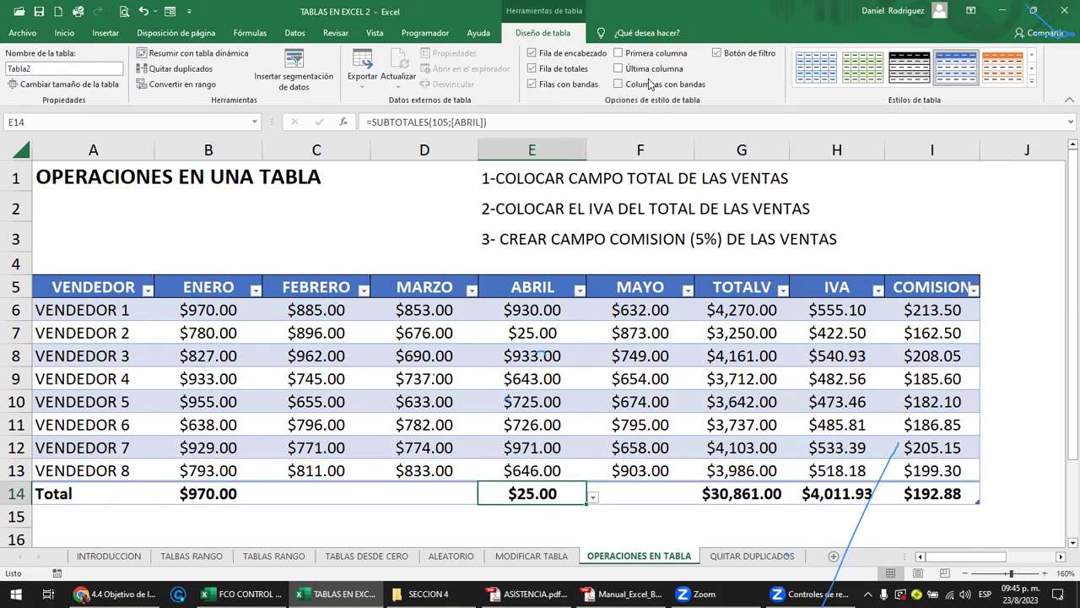
{"action": "left_click", "coordinate": [579, 73]}
{"action": "left_click", "coordinate": [577, 73]}
{"action": "left_click", "coordinate": [575, 74]}
{"action": "left_click", "coordinate": [573, 73]}
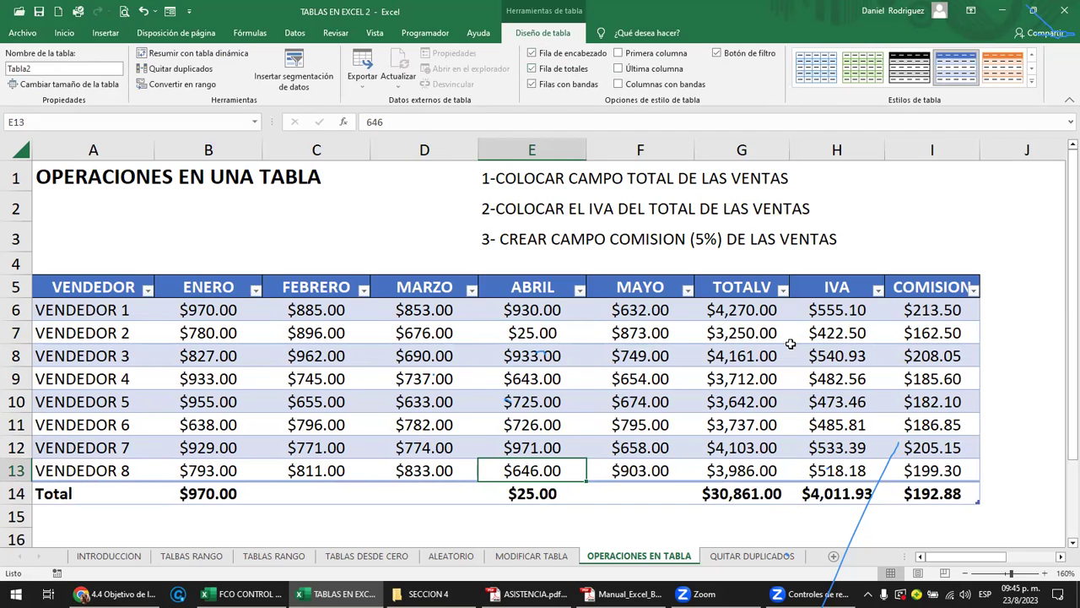
{"action": "left_click", "coordinate": [1020, 289]}
- Review the range's N13 TOTALV subtotal formula without changing it
{"action": "key", "text": "Right"}
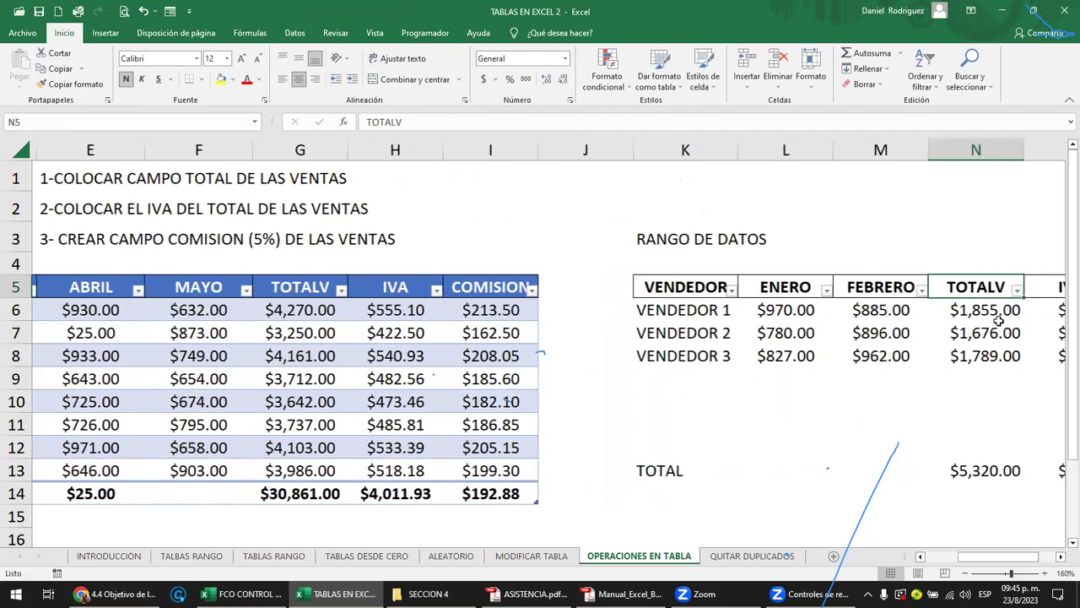
{"action": "key", "text": "Right"}
{"action": "key", "text": "Right"}
{"action": "left_click", "coordinate": [737, 471]}
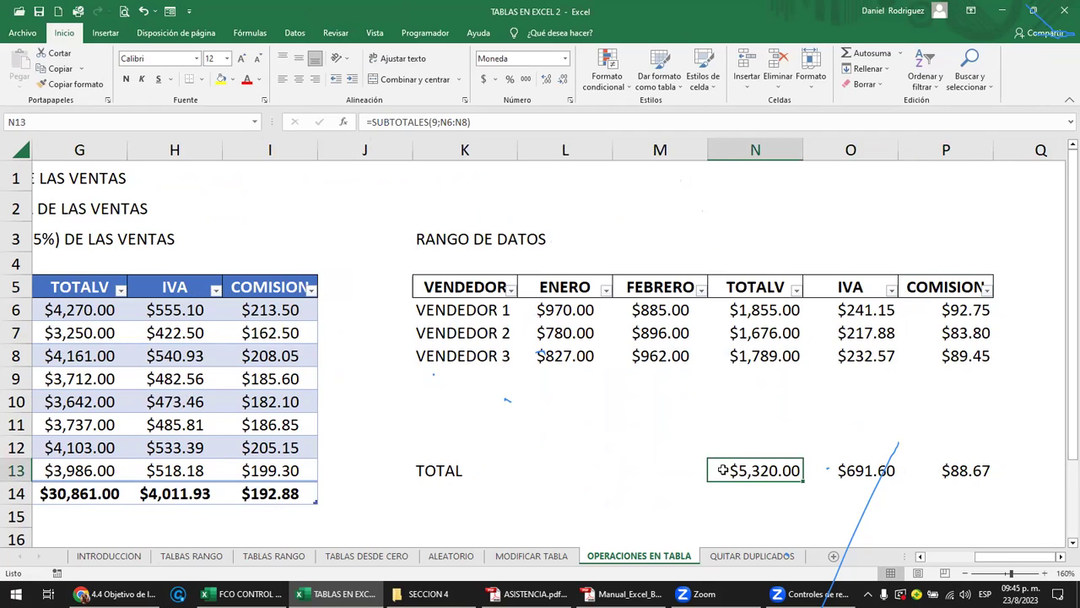
{"action": "double_click", "coordinate": [781, 465]}
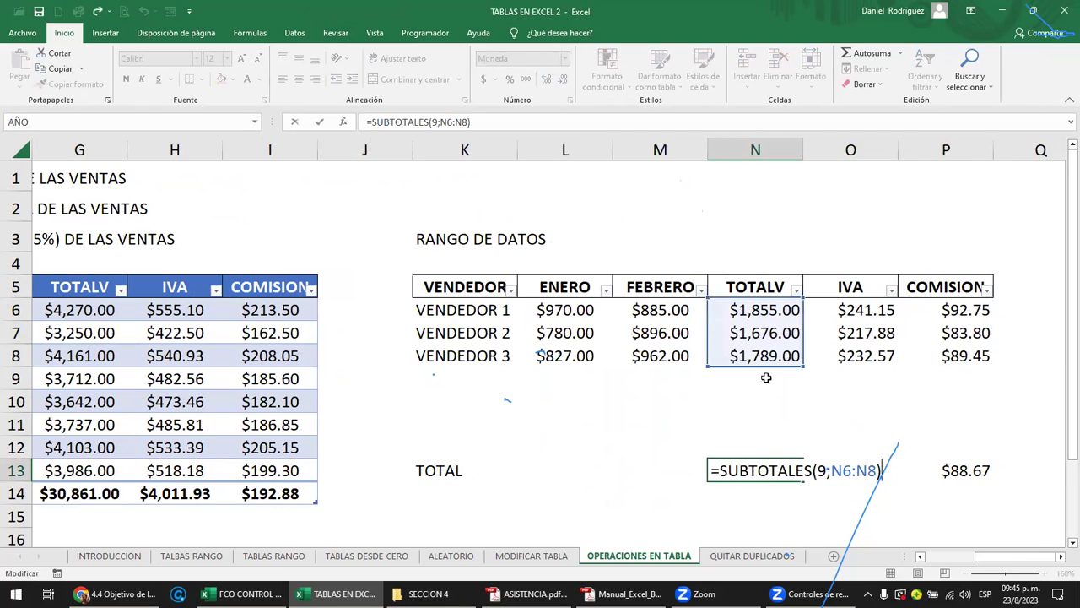
{"action": "left_click", "coordinate": [752, 375]}
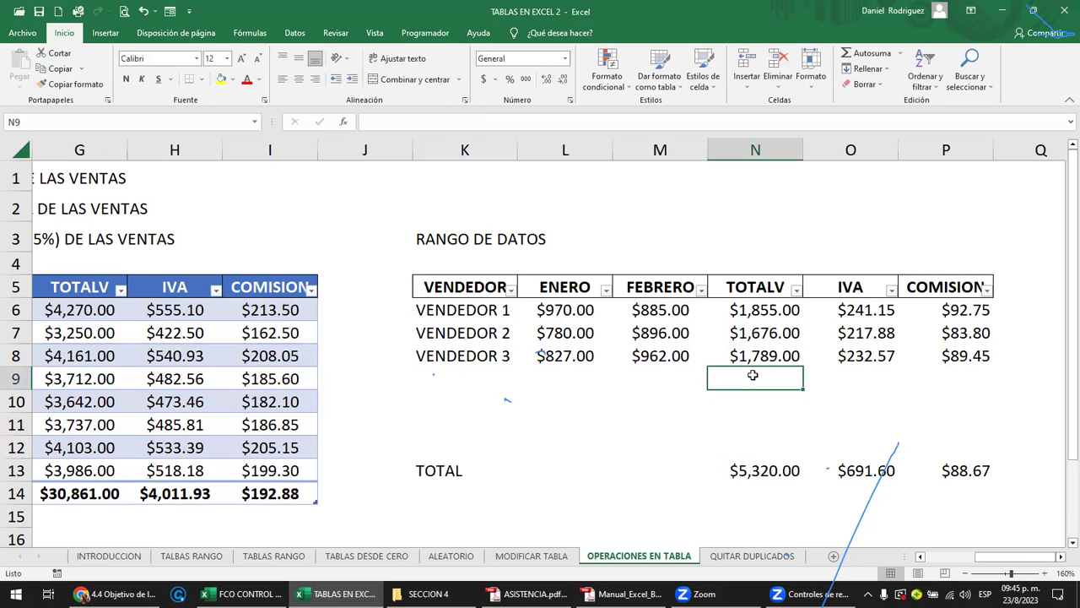
{"action": "key", "text": "Left"}
- Return to the sales table and inspect its IVA and TOTALV total formulas
{"action": "key", "text": "Left"}
{"action": "key", "text": "Left"}
{"action": "key", "text": "Left"}
{"action": "key", "text": "Left"}
{"action": "key", "text": "Left"}
{"action": "key", "text": "Left"}
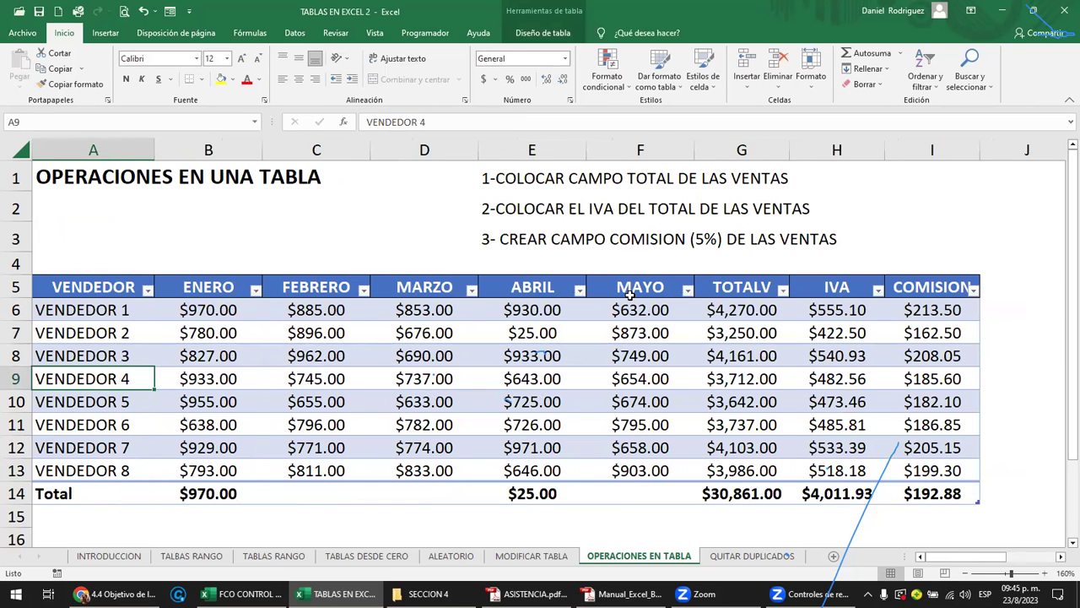
{"action": "left_click", "coordinate": [548, 267]}
{"action": "key", "text": "Left"}
{"action": "key", "text": "Left"}
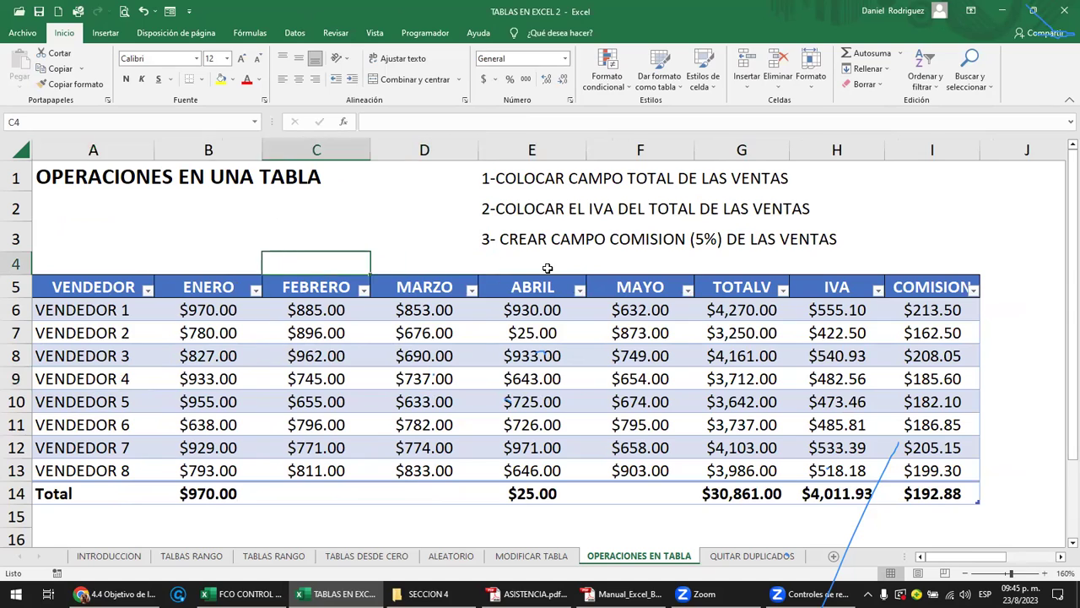
{"action": "key", "text": "Left"}
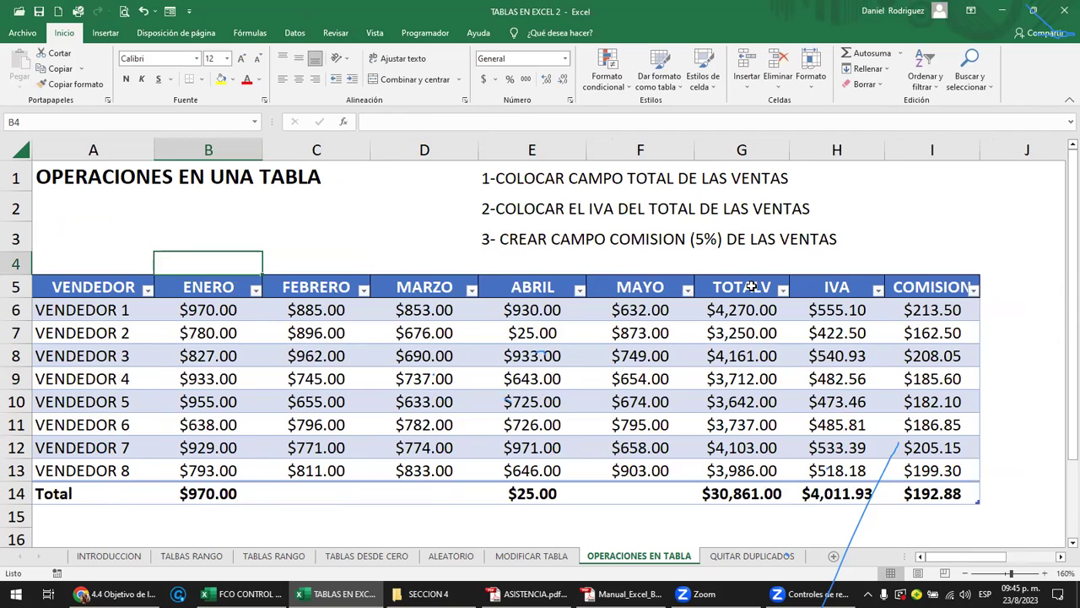
{"action": "left_click", "coordinate": [862, 318]}
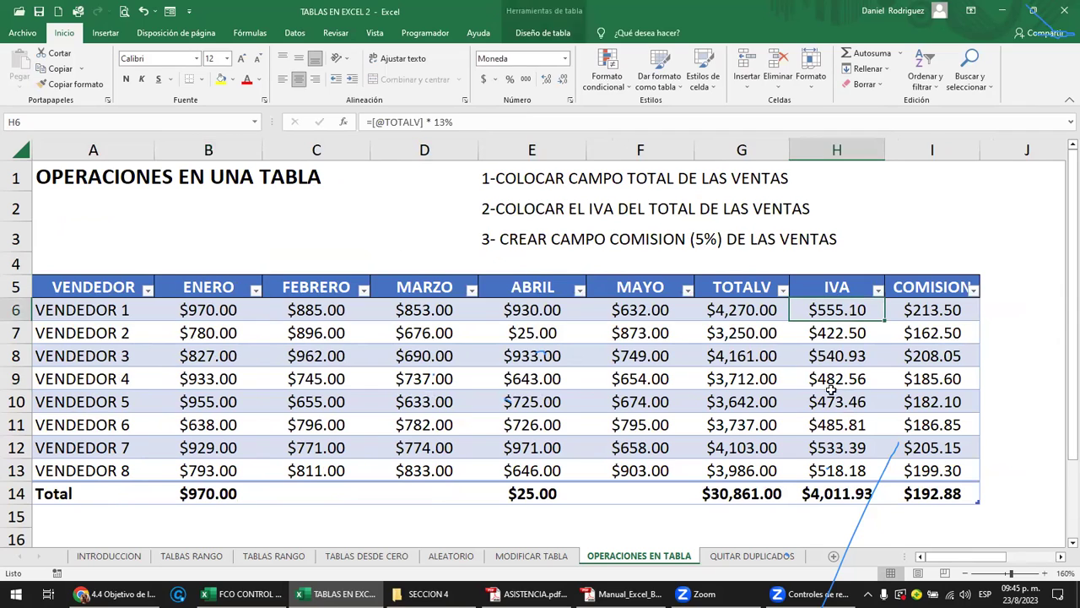
{"action": "left_click", "coordinate": [742, 494]}
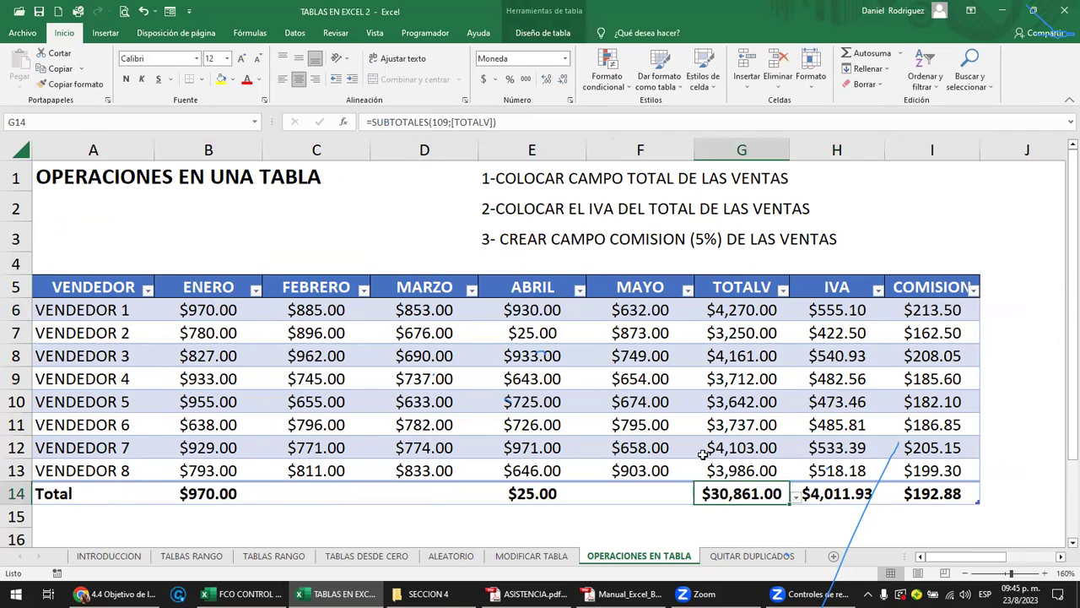
{"action": "left_click", "coordinate": [643, 293]}
{"action": "left_click", "coordinate": [542, 33]}
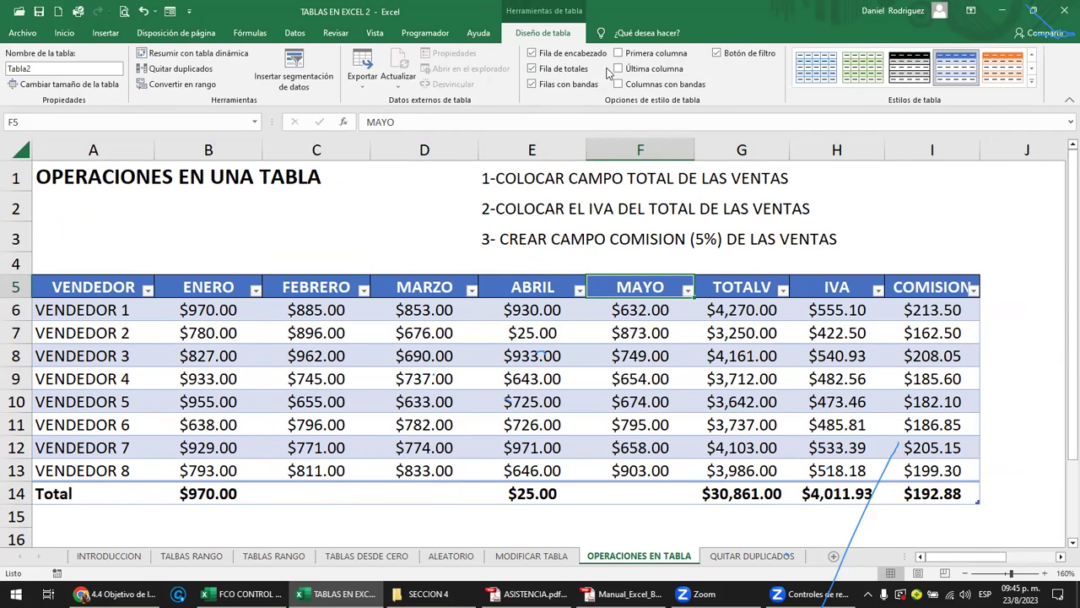
- Turn on Primera and Última columna, and swap Filas con bandas for Columnas con bandas
{"action": "left_click", "coordinate": [619, 54]}
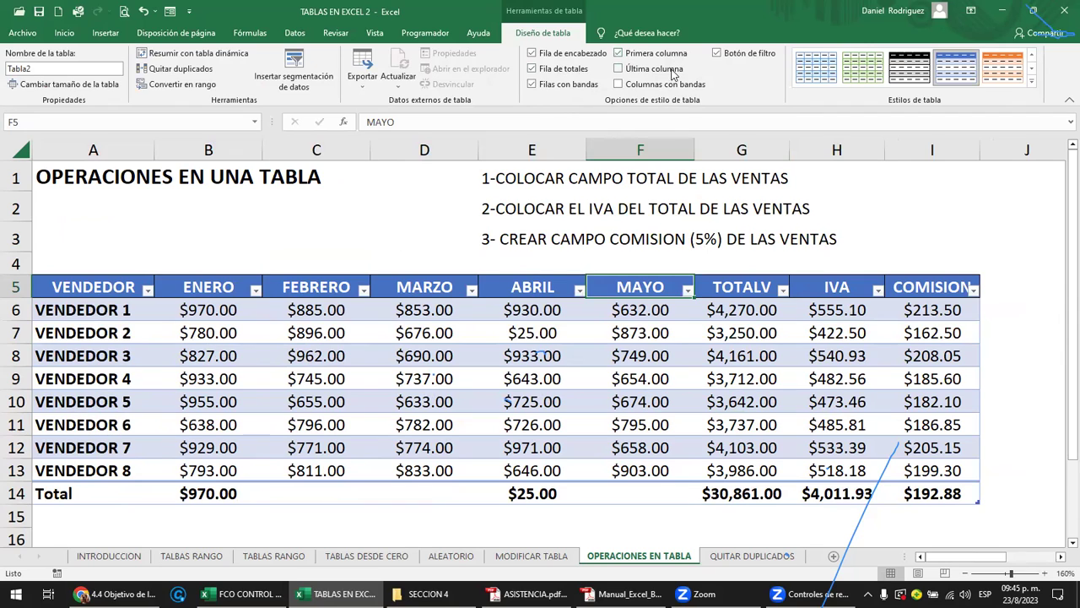
{"action": "left_click", "coordinate": [652, 74]}
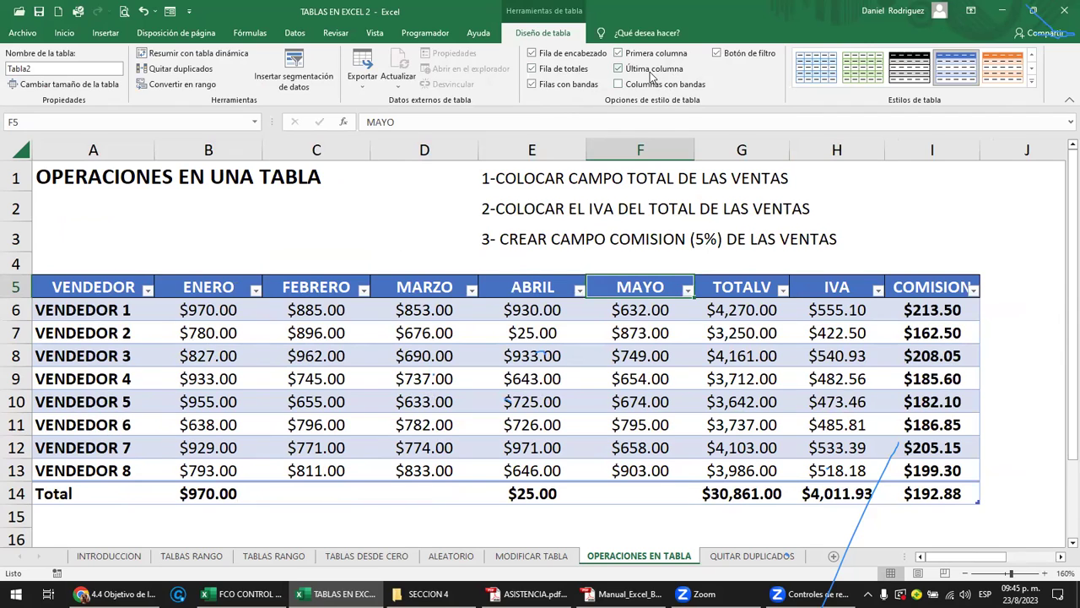
{"action": "left_click", "coordinate": [565, 90]}
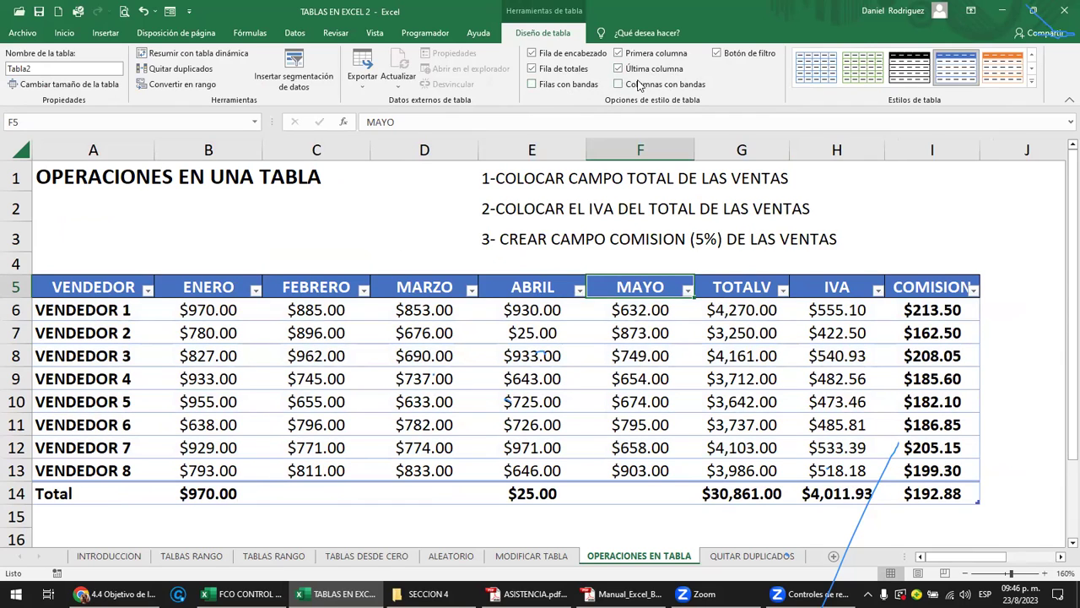
{"action": "left_click", "coordinate": [672, 92]}
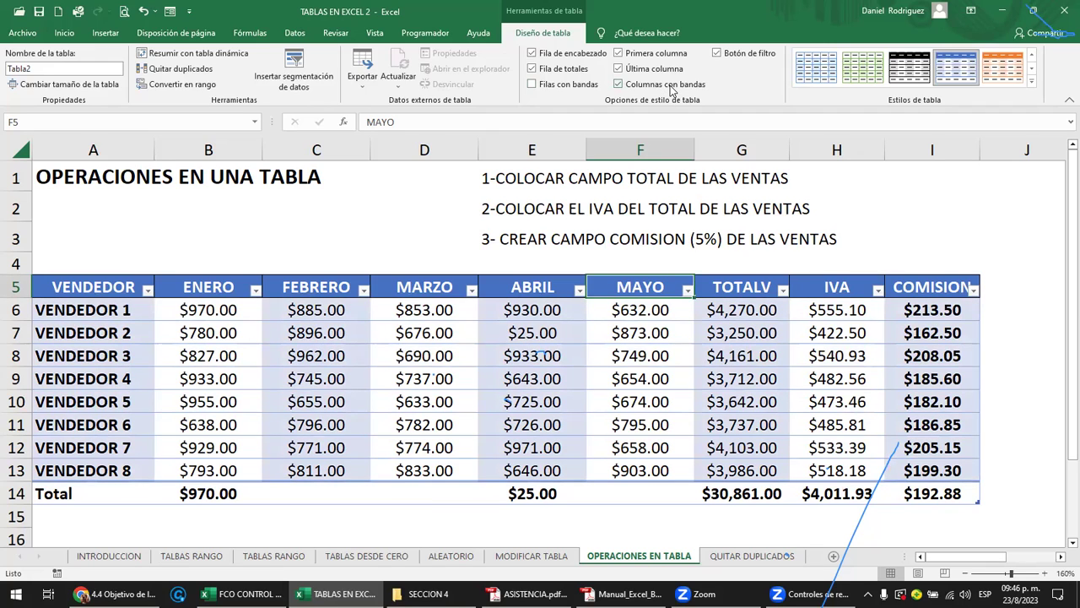
- Toggle Fila de encabezado off and back on, then select the MARZO header
{"action": "left_click", "coordinate": [554, 54]}
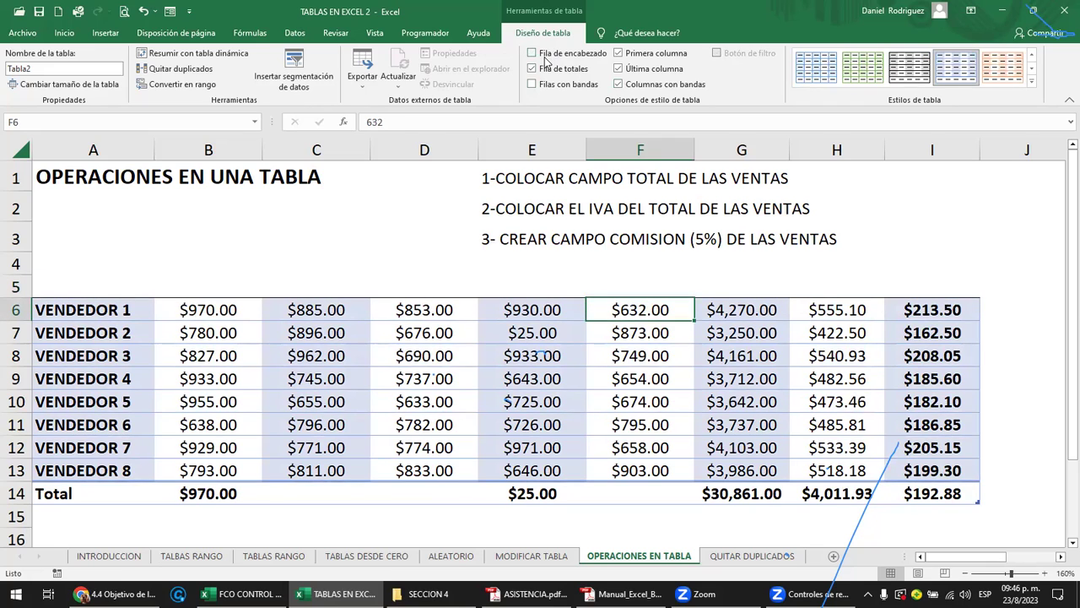
{"action": "left_click", "coordinate": [545, 56]}
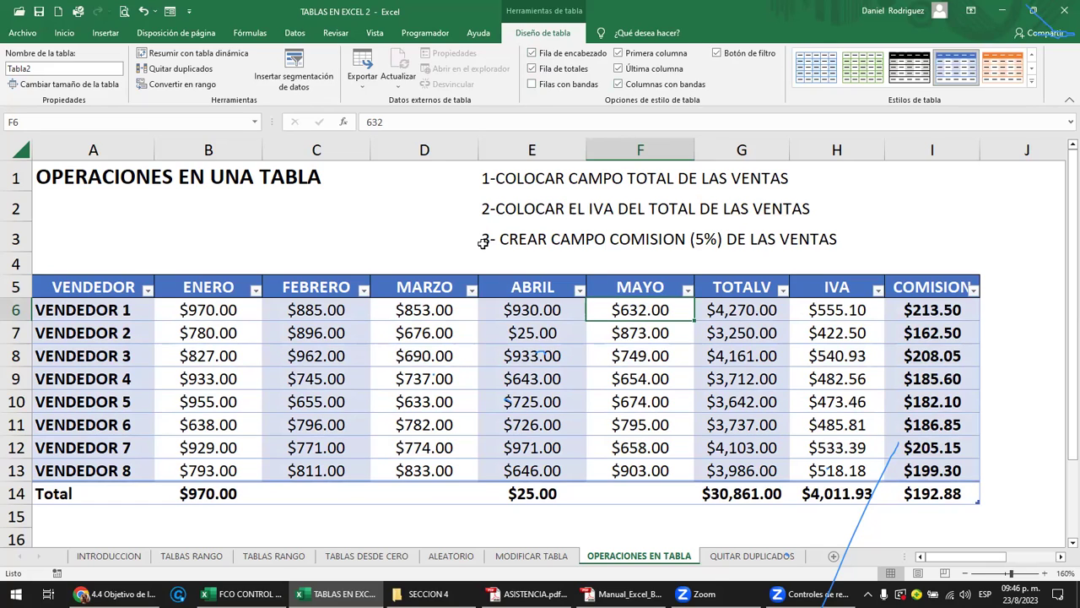
{"action": "left_click", "coordinate": [435, 288]}
{"action": "left_click_drag", "start_coordinate": [435, 289], "coordinate": [422, 287]}
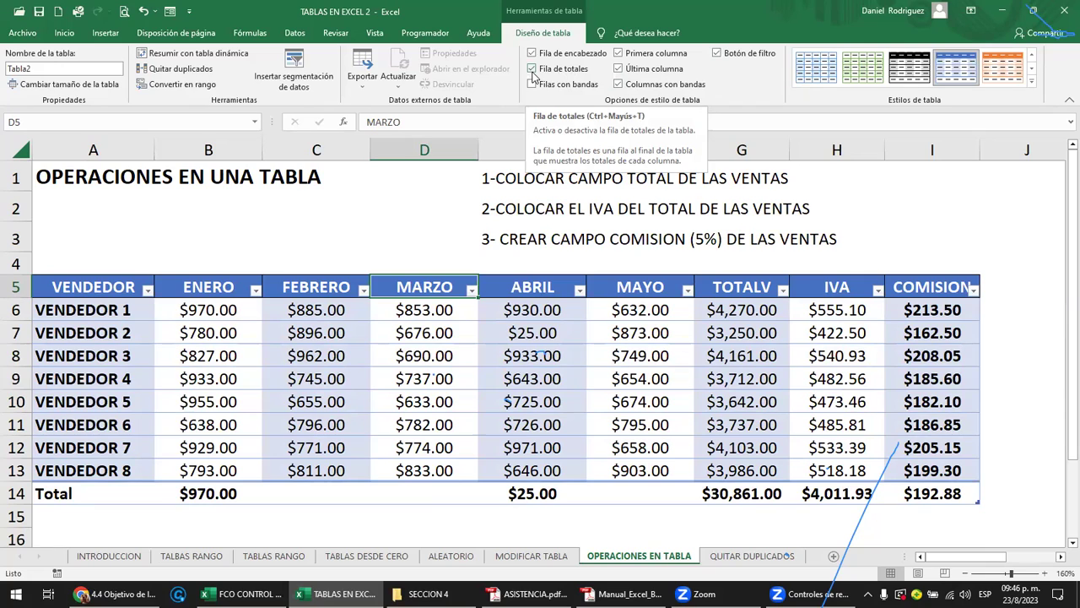
{"action": "left_click", "coordinate": [532, 74]}
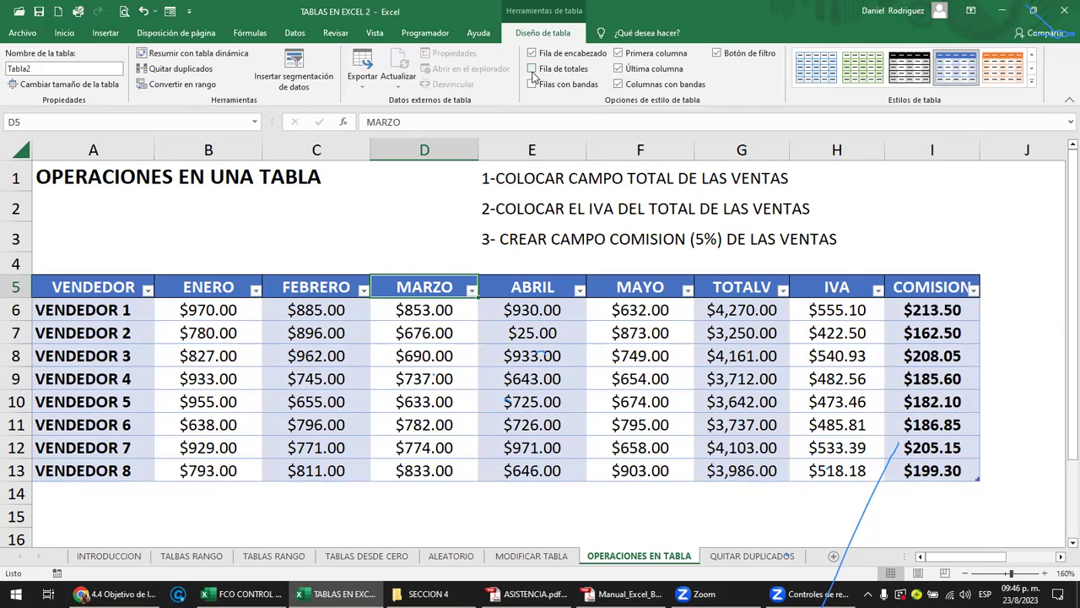
{"action": "left_click", "coordinate": [533, 74]}
{"action": "left_click", "coordinate": [533, 74]}
{"action": "left_click", "coordinate": [403, 331]}
{"action": "left_click", "coordinate": [417, 287]}
{"action": "key", "text": "ctrl+shift+t"}
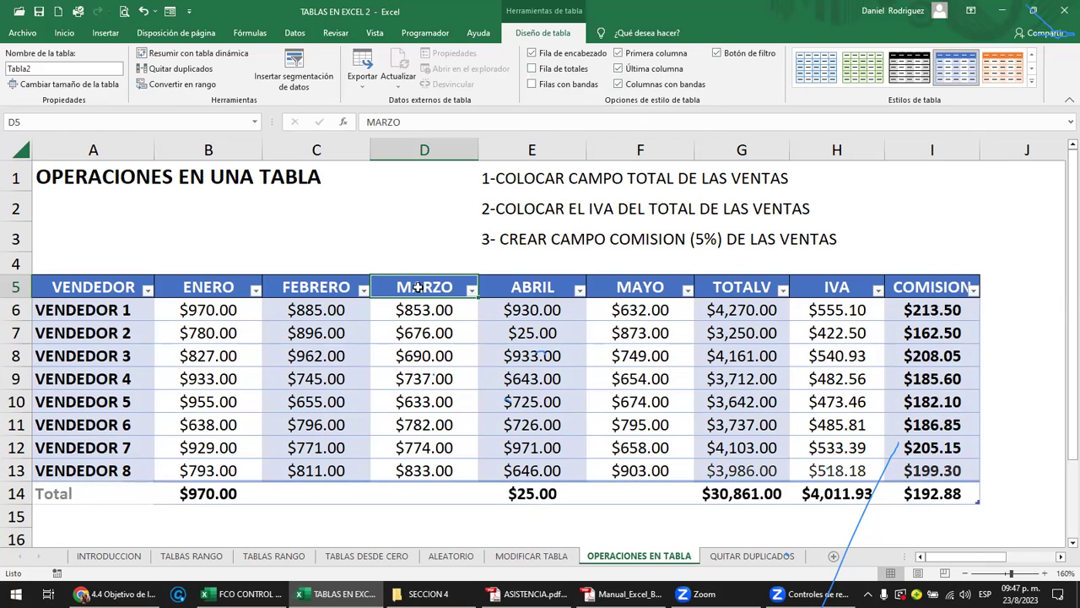
{"action": "key", "text": "ctrl+shift+t"}
{"action": "key", "text": "ctrl+shift+t"}
{"action": "key", "text": "ctrl+shift+t"}
{"action": "key", "text": "ctrl+shift+t"}
{"action": "key", "text": "ctrl+shift+t"}
{"action": "key", "text": "ctrl+shift+t"}
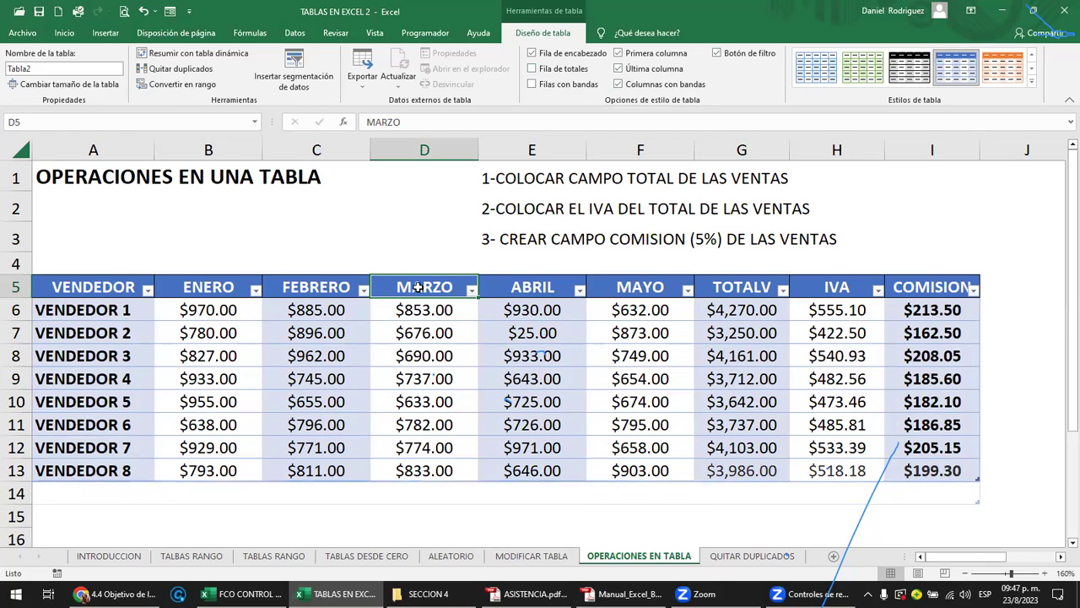
{"action": "key", "text": "ctrl+shift+t"}
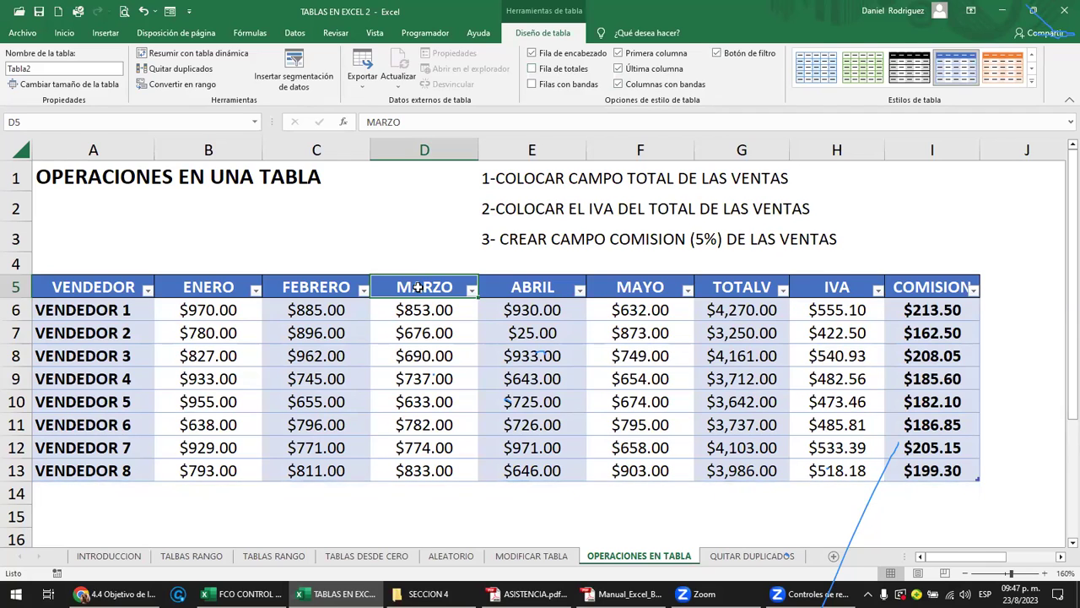
{"action": "key", "text": "ctrl+shift+t"}
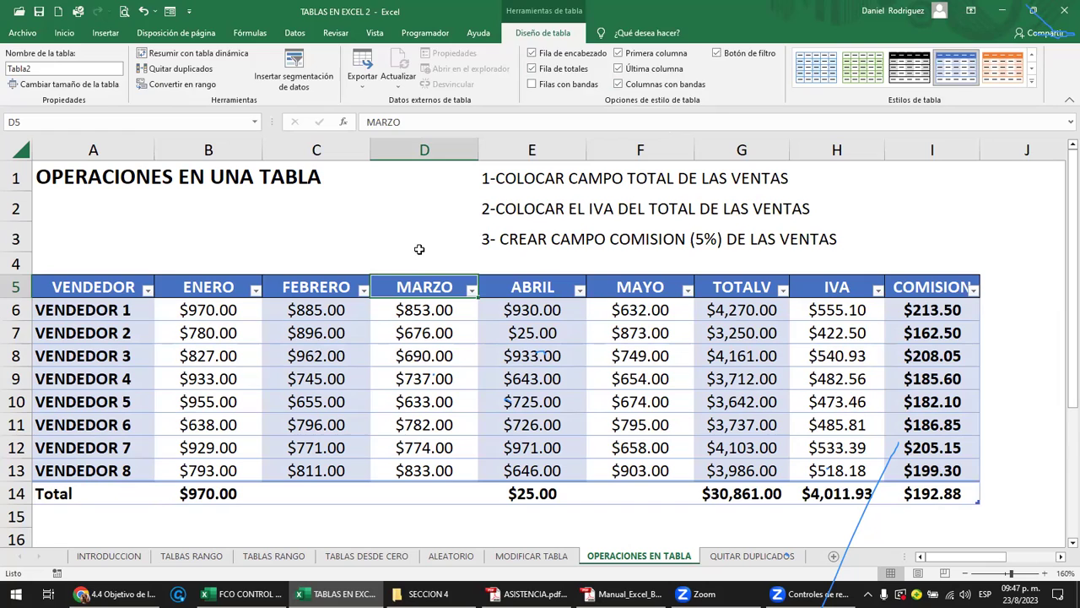
{"action": "left_click", "coordinate": [417, 246]}
{"action": "left_click", "coordinate": [527, 292]}
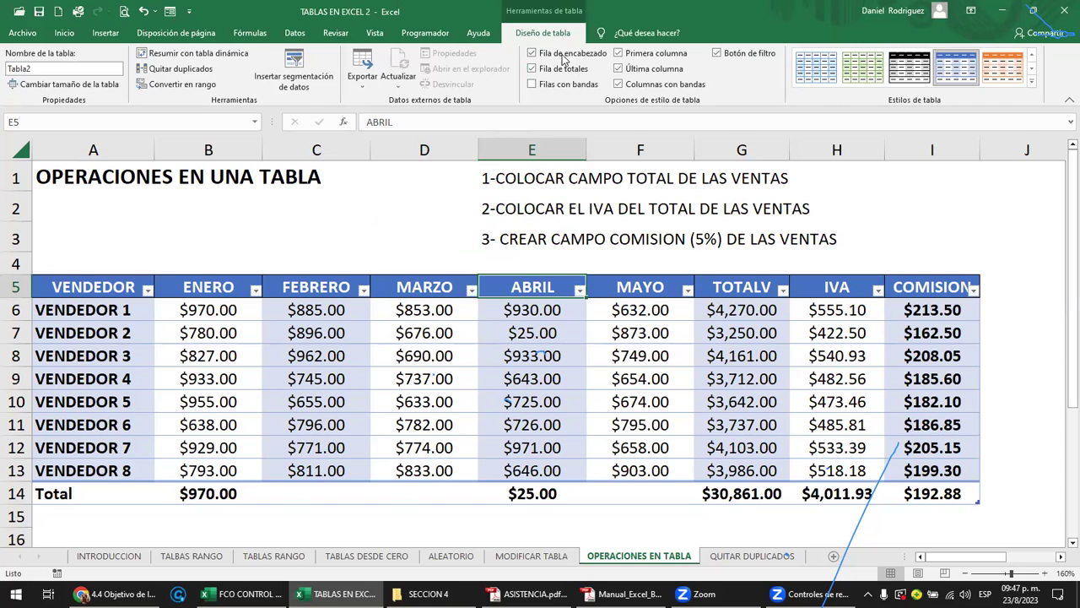
{"action": "left_click", "coordinate": [550, 69]}
{"action": "left_click", "coordinate": [551, 69]}
{"action": "left_click", "coordinate": [550, 69]}
{"action": "left_click", "coordinate": [550, 69]}
{"action": "left_click", "coordinate": [554, 74]}
{"action": "left_click", "coordinate": [554, 74]}
{"action": "left_click", "coordinate": [317, 493]}
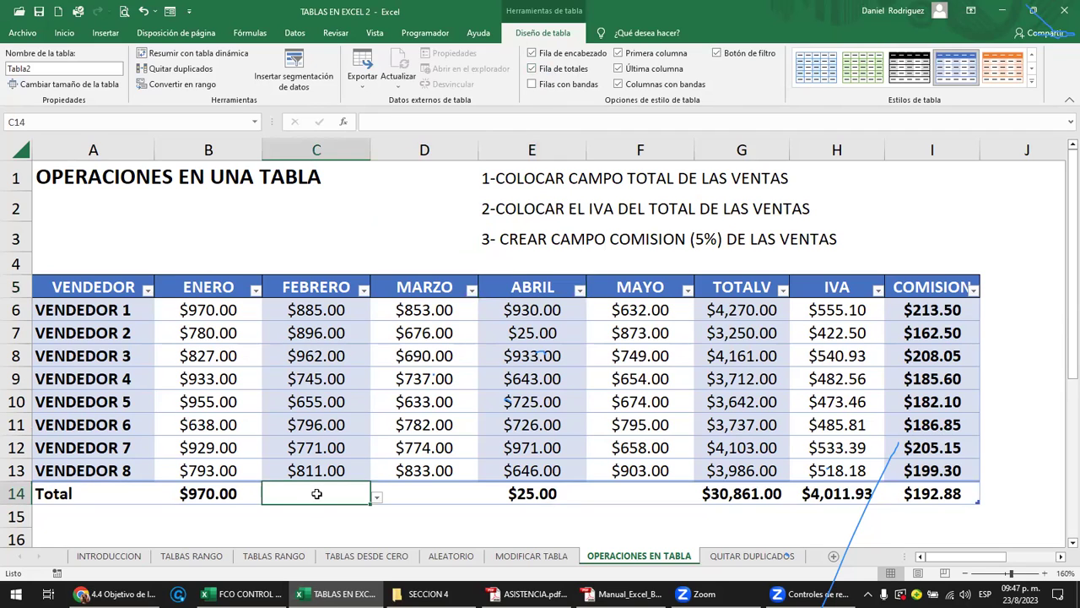
- Try Más funciones for the FEBRERO total, cancel it, and go to the QUITAR DUPLICADOS sheet
{"action": "left_click", "coordinate": [377, 499]}
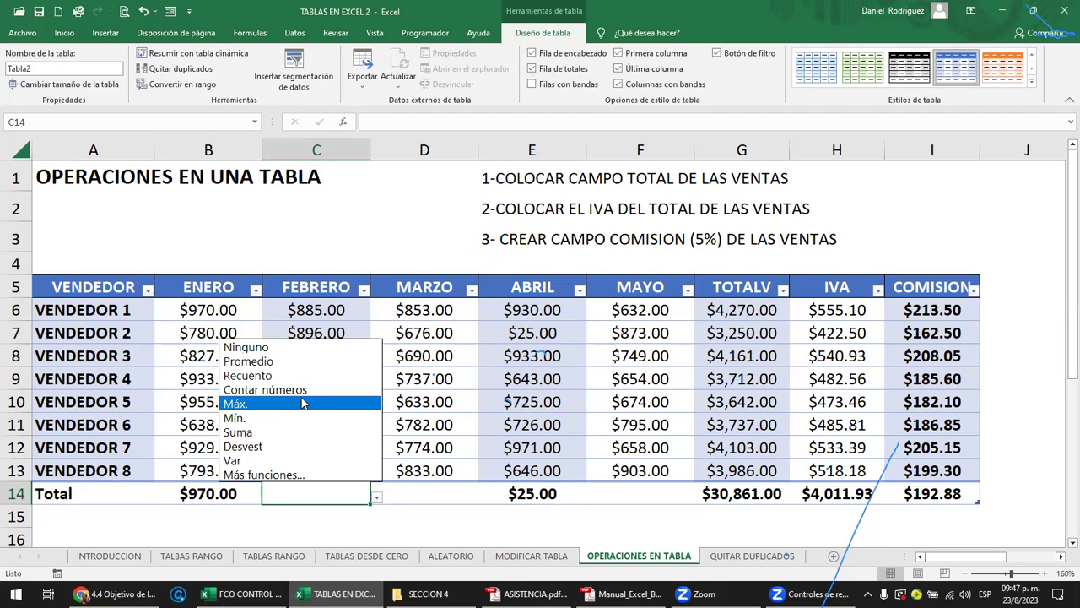
{"action": "left_click", "coordinate": [355, 495]}
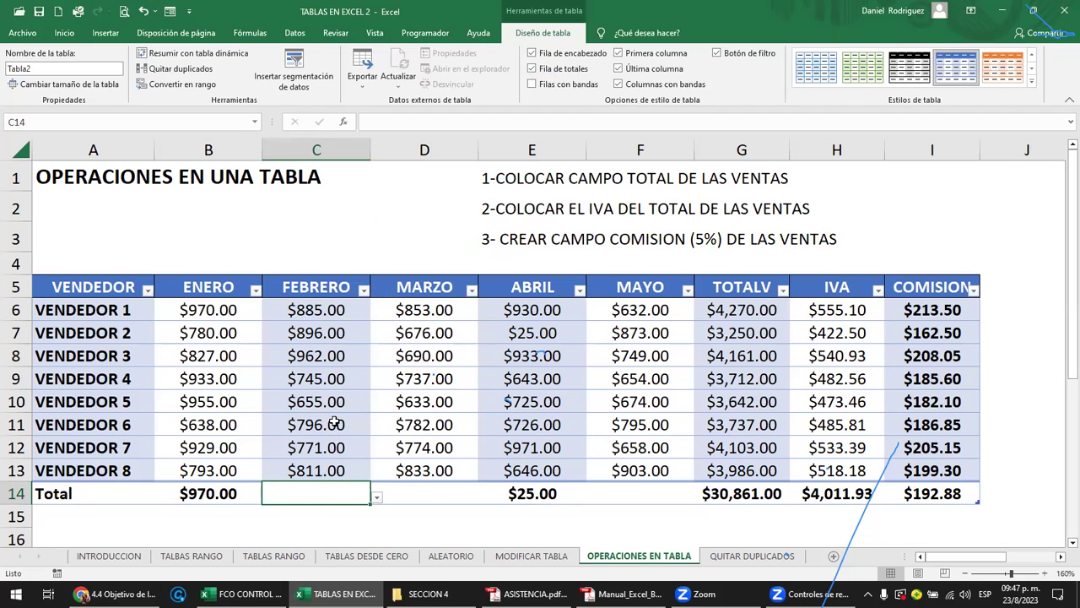
{"action": "left_click", "coordinate": [377, 497]}
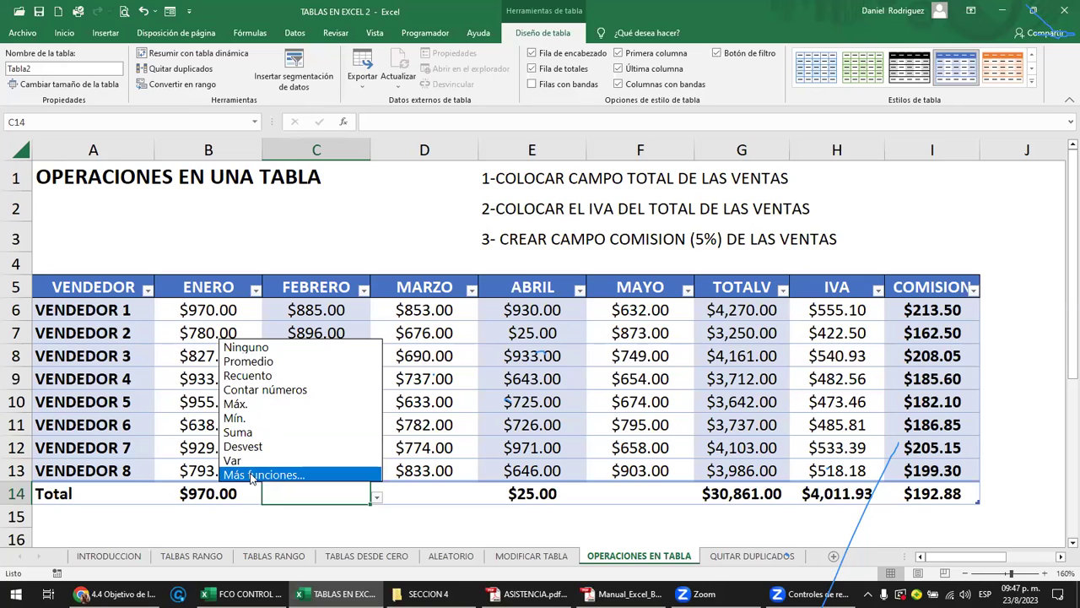
{"action": "left_click", "coordinate": [260, 475]}
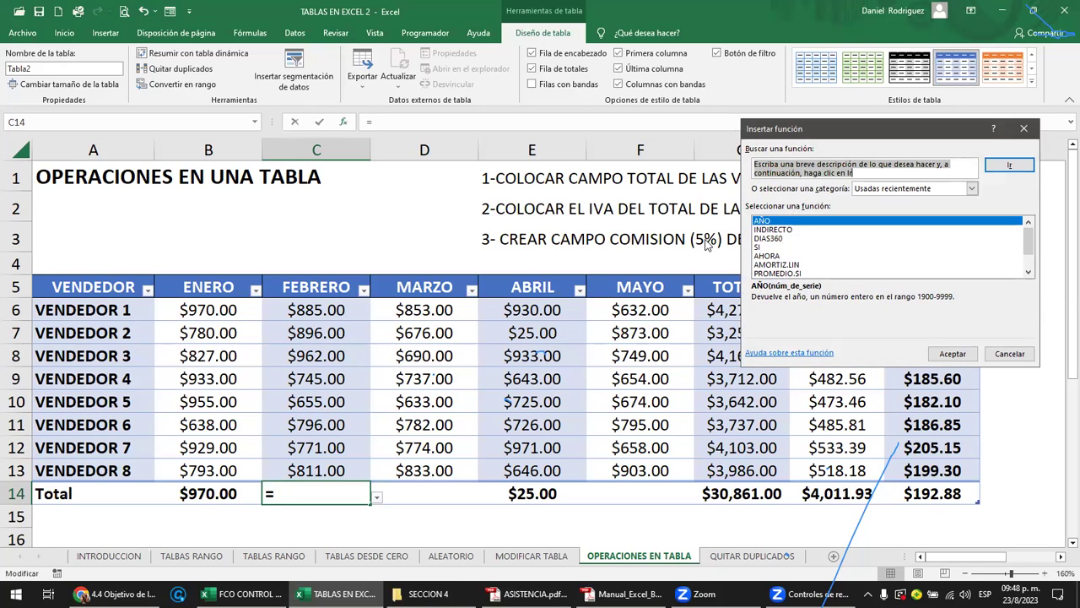
{"action": "key", "text": "Escape"}
{"action": "left_click", "coordinate": [253, 265]}
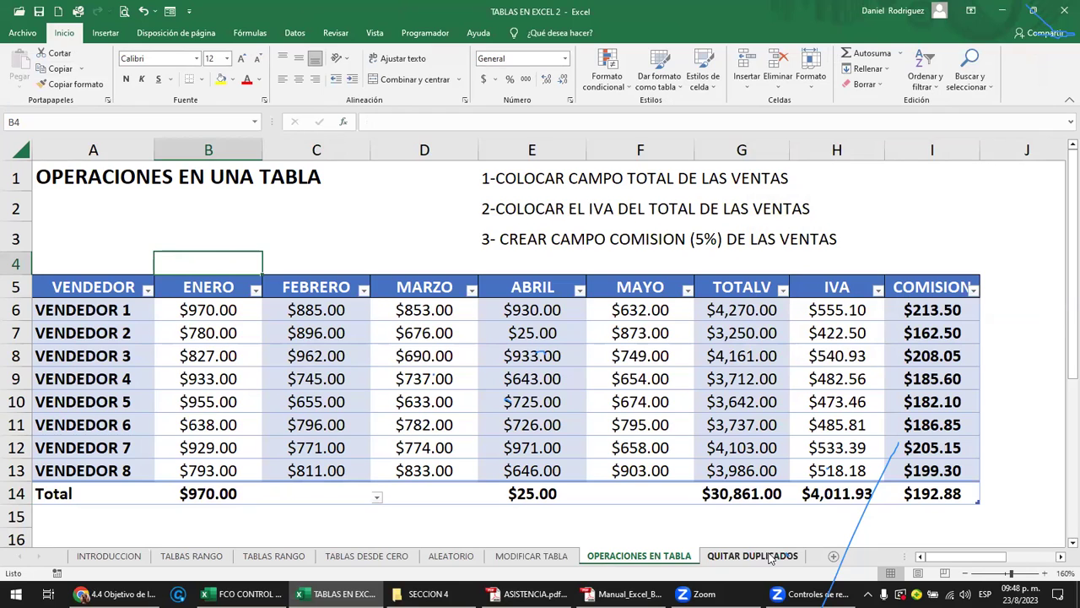
{"action": "left_click", "coordinate": [770, 556]}
- Select B3:H14, covering MES 1 through TOTAL plus one empty row and column
{"action": "left_click", "coordinate": [192, 217]}
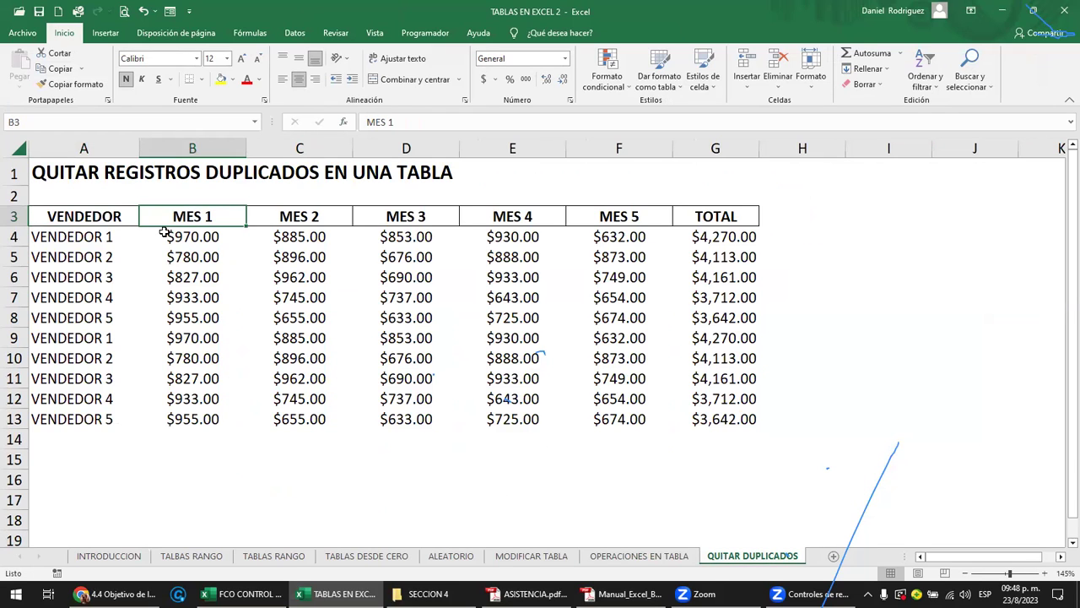
{"action": "mouse_move", "coordinate": [173, 218]}
{"action": "left_mouse_down"}
{"action": "mouse_move", "coordinate": [759, 438]}
{"action": "mouse_move", "coordinate": [750, 422]}
{"action": "left_mouse_up"}
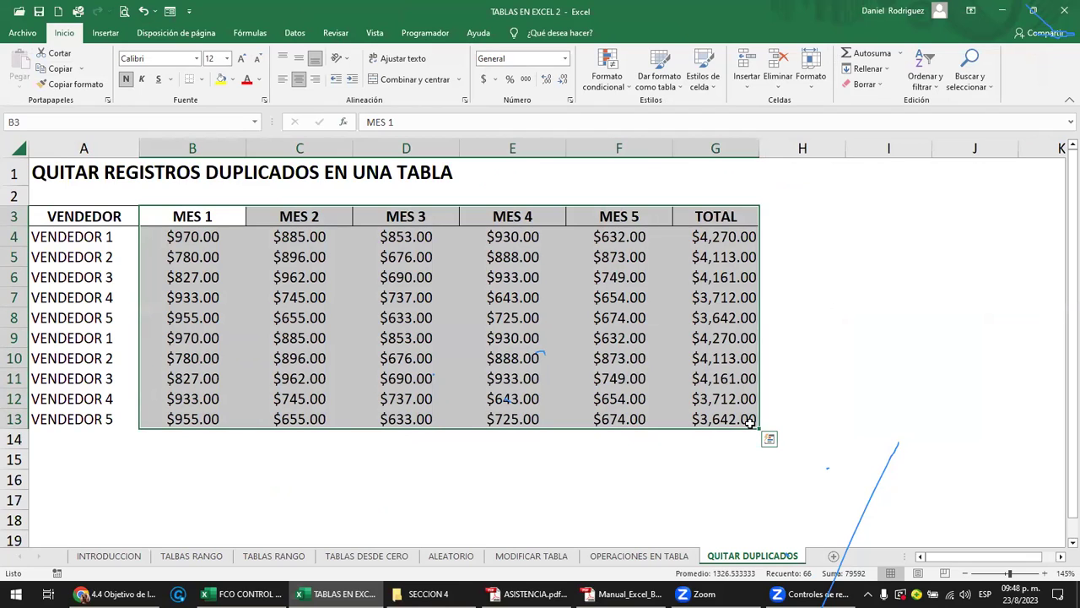
{"action": "key", "text": "shift+Down"}
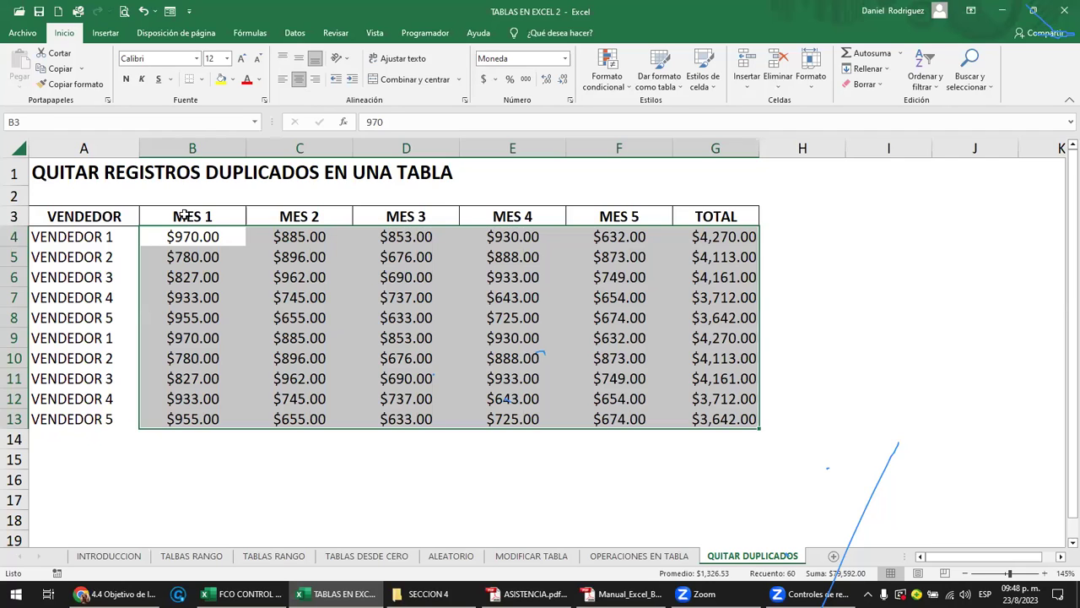
{"action": "left_click_drag", "start_coordinate": [188, 219], "coordinate": [773, 436]}
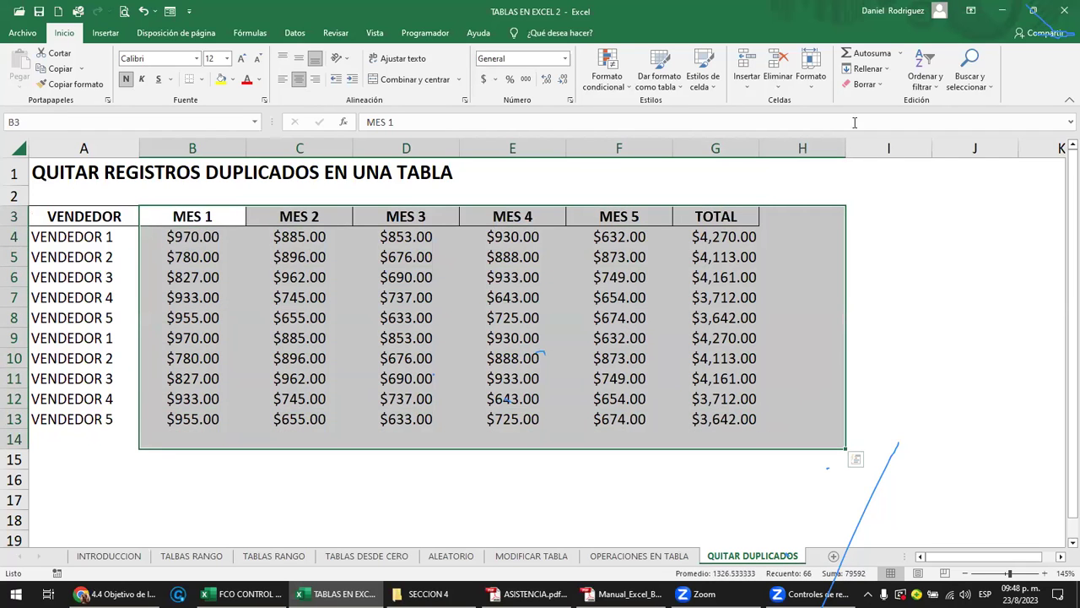
- Undo a first AutoSum attempt and select B4:H14, including the empty row 14 and column H
{"action": "left_click", "coordinate": [882, 55]}
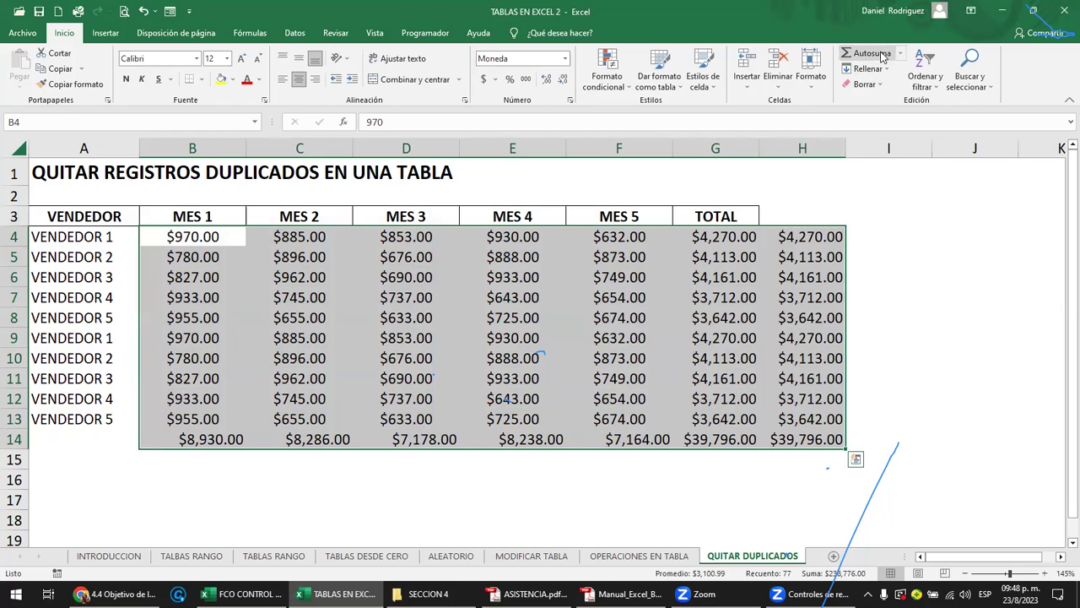
{"action": "key", "text": "ctrl+z"}
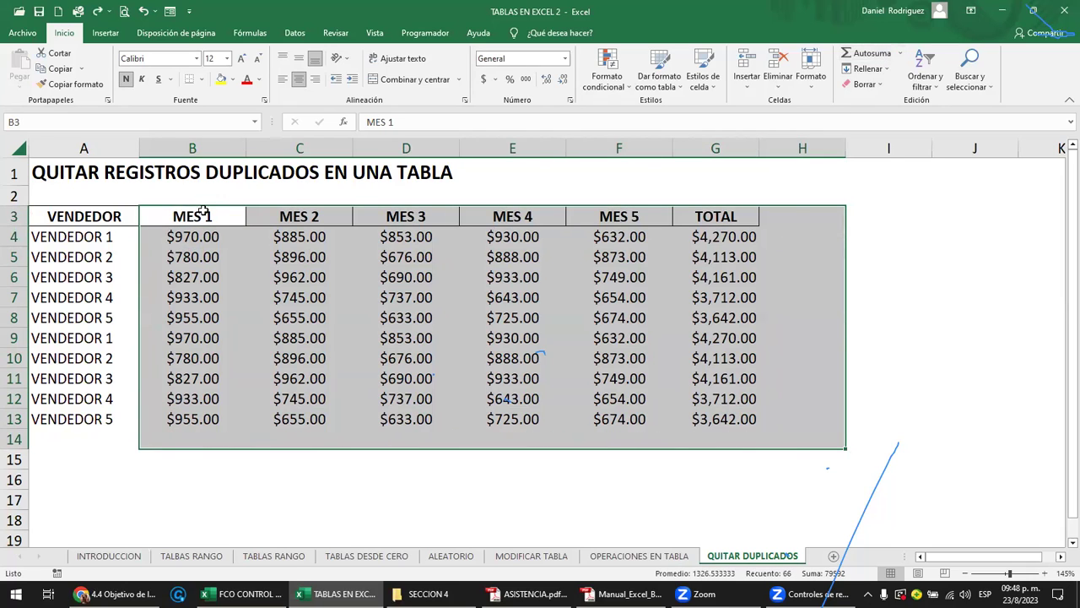
{"action": "left_click_drag", "start_coordinate": [196, 238], "coordinate": [739, 241]}
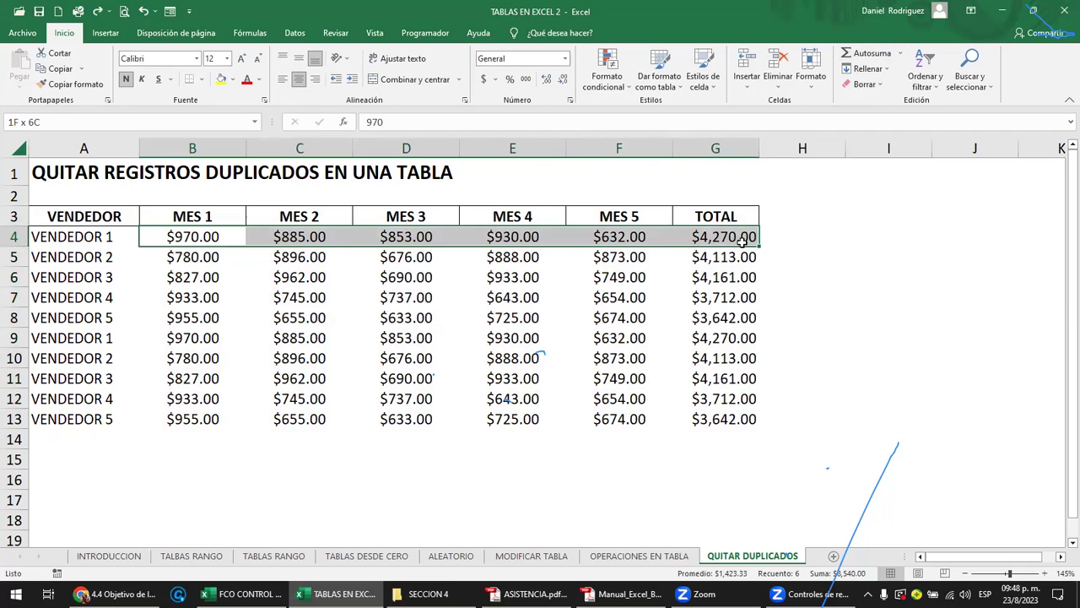
{"action": "left_click_drag", "start_coordinate": [741, 241], "coordinate": [752, 418]}
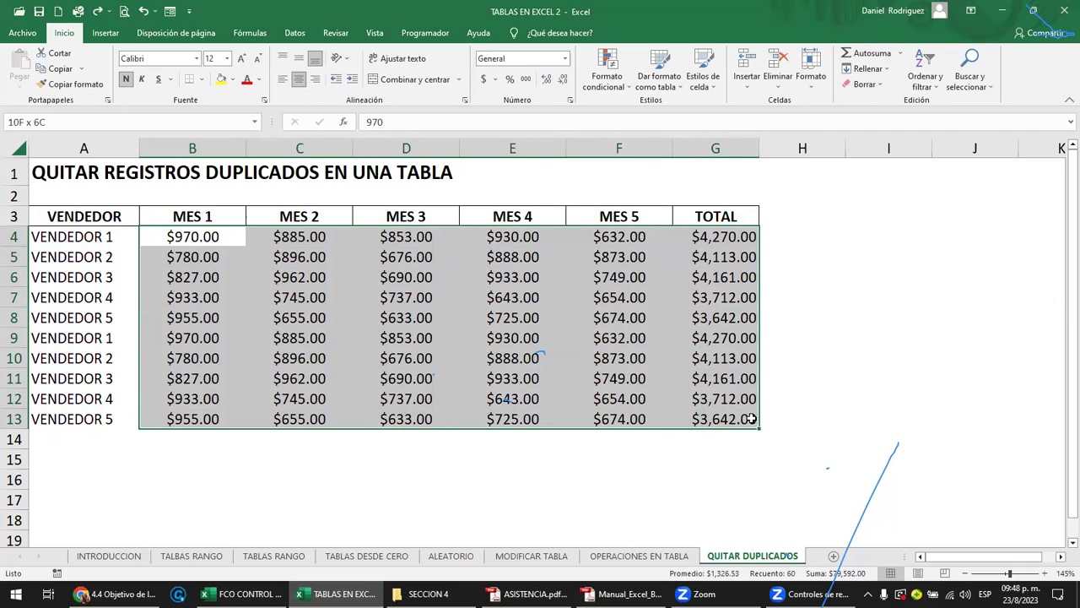
{"action": "left_click_drag", "start_coordinate": [751, 419], "coordinate": [770, 432]}
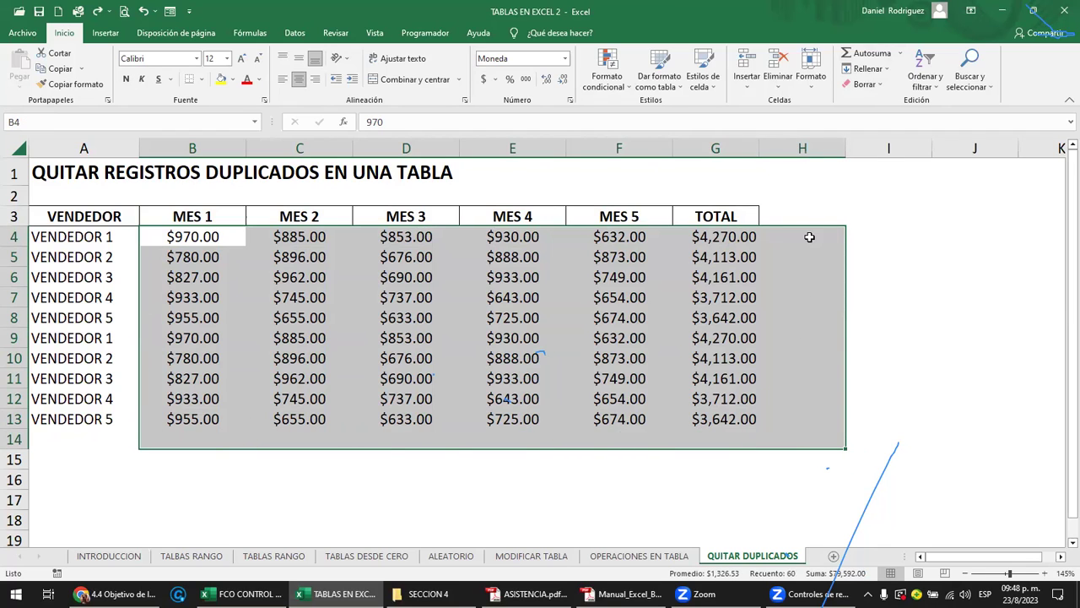
- Apply AutoSum to fill the row 14 and column H totals (grand total $39,796.00) and check H4's formula
{"action": "left_click", "coordinate": [869, 54]}
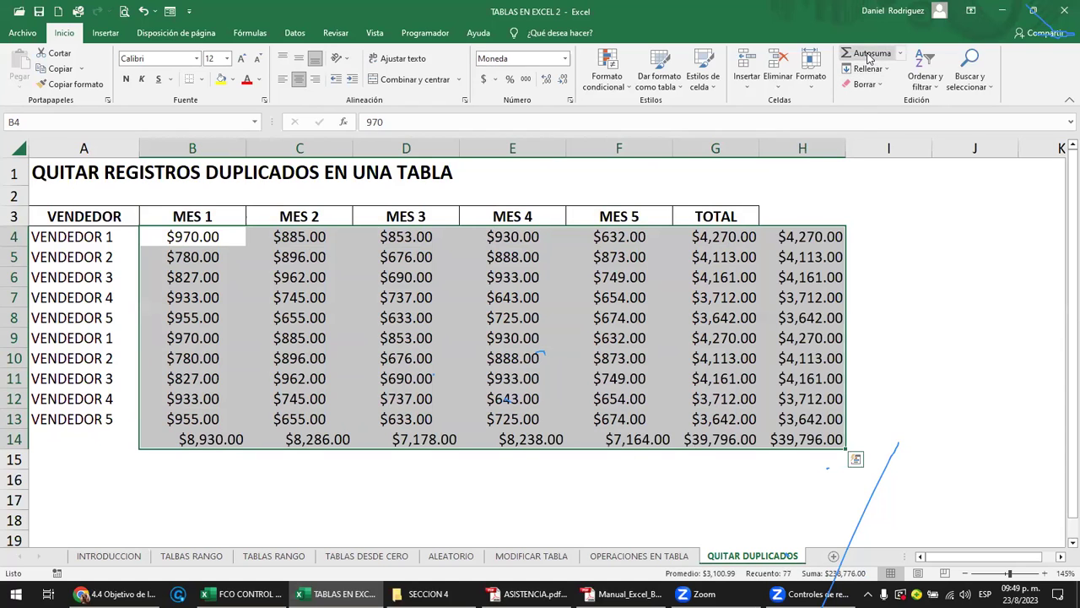
{"action": "left_click_drag", "start_coordinate": [202, 439], "coordinate": [806, 439]}
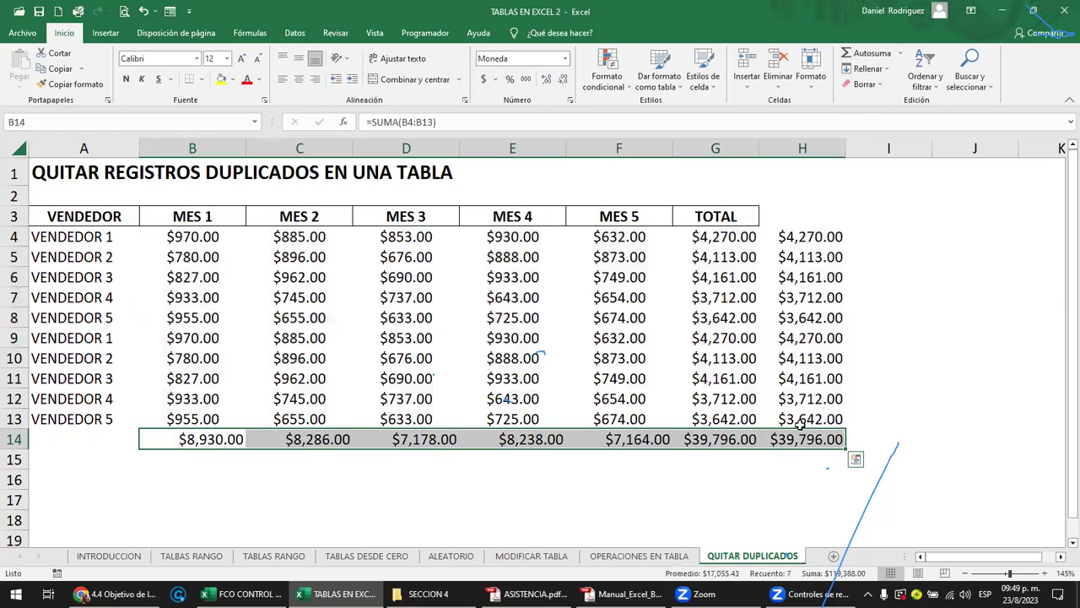
{"action": "left_click", "coordinate": [806, 151]}
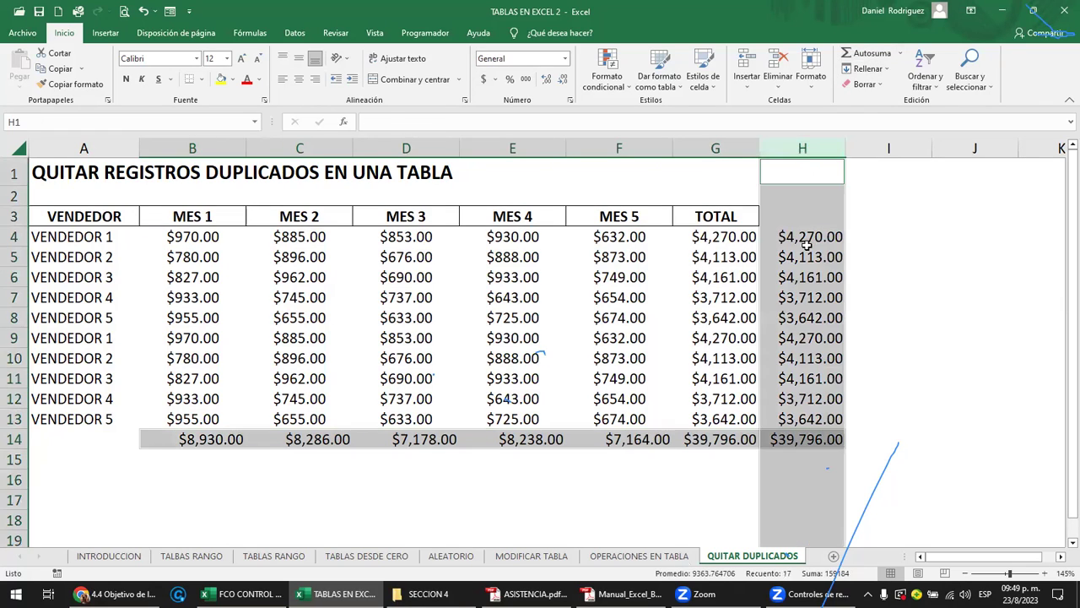
{"action": "left_click", "coordinate": [806, 245]}
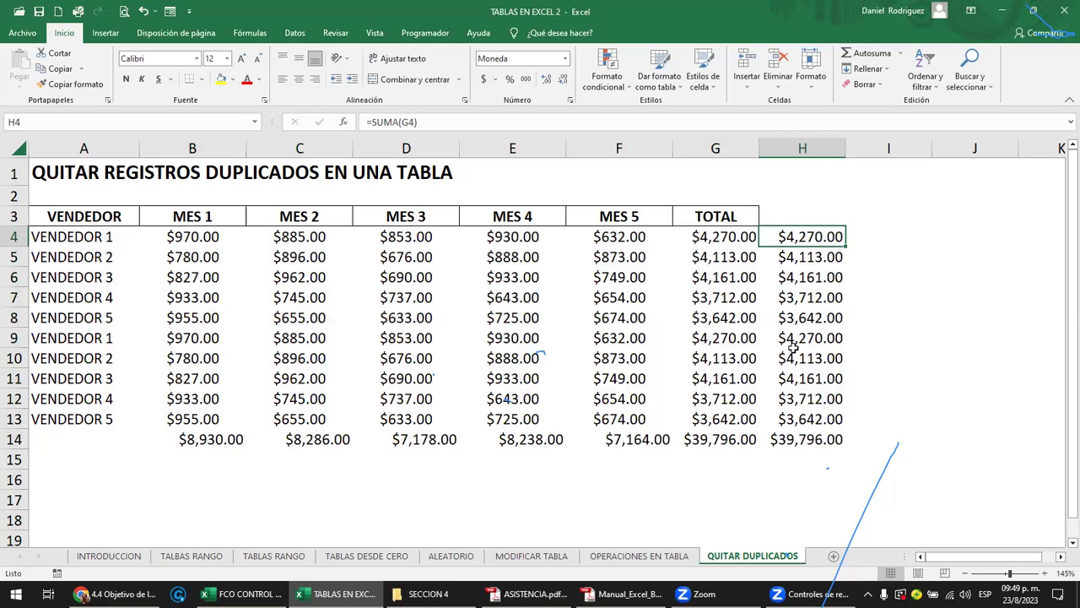
- Delete the AutoSum totals in row 14 and column H
{"action": "left_click", "coordinate": [210, 432]}
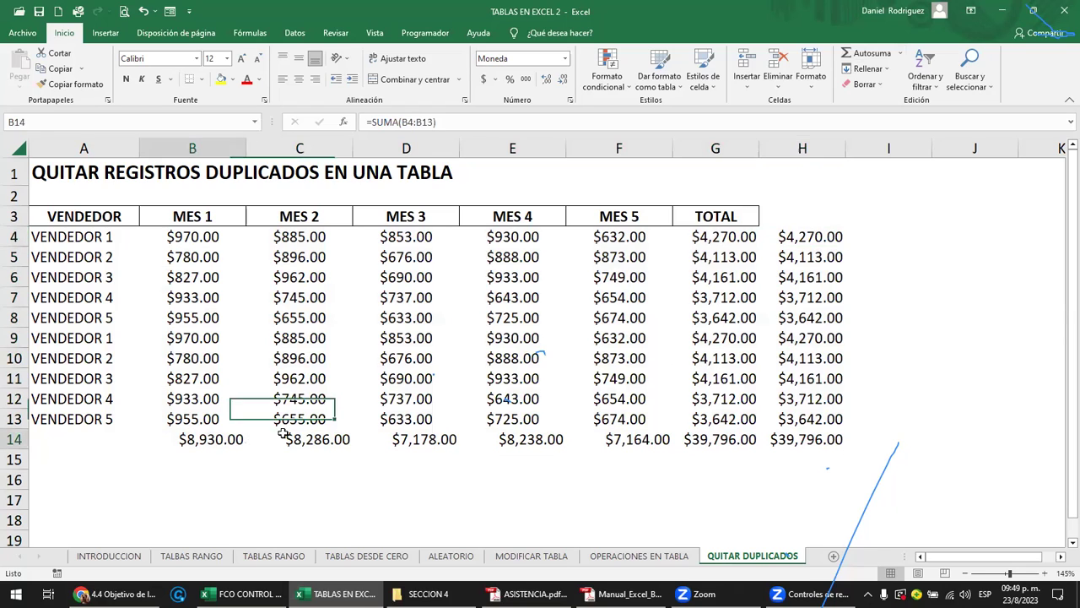
{"action": "left_click_drag", "start_coordinate": [283, 433], "coordinate": [811, 439]}
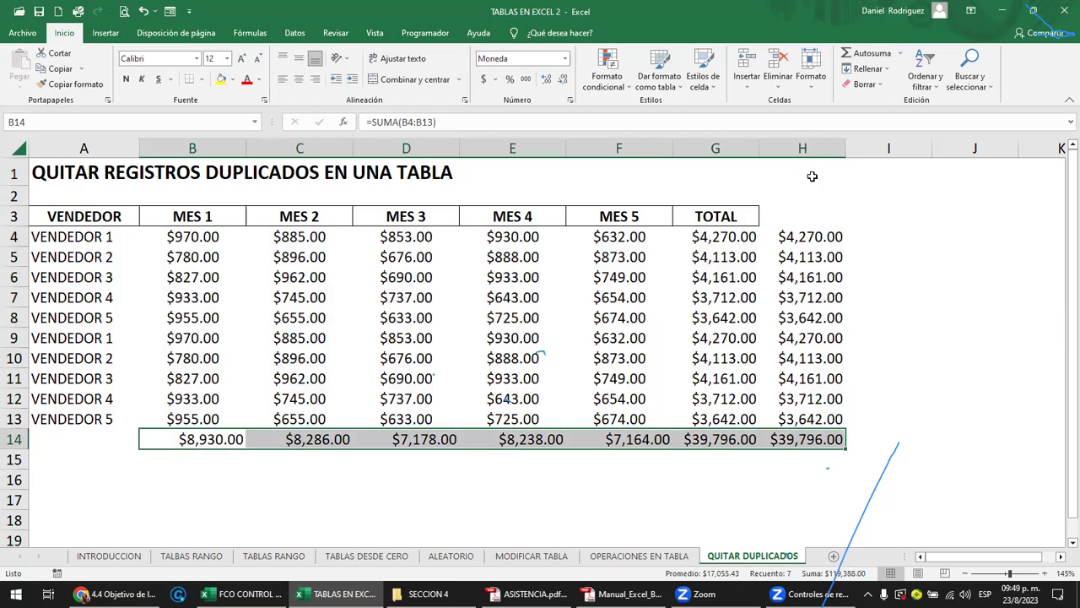
{"action": "left_click", "coordinate": [811, 150]}
{"action": "key", "text": "Delete"}
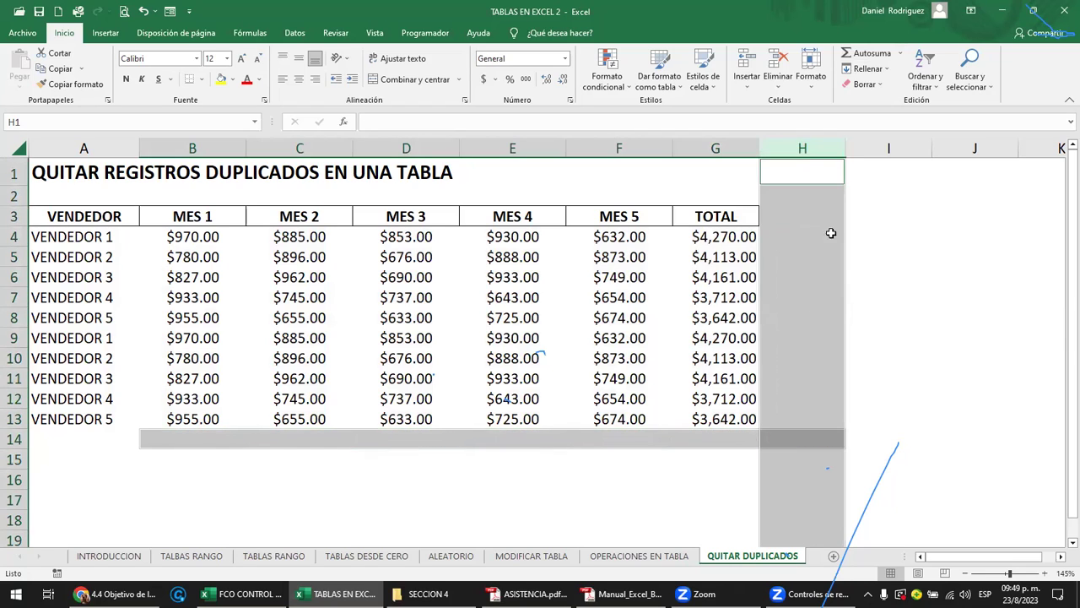
{"action": "left_click", "coordinate": [798, 257]}
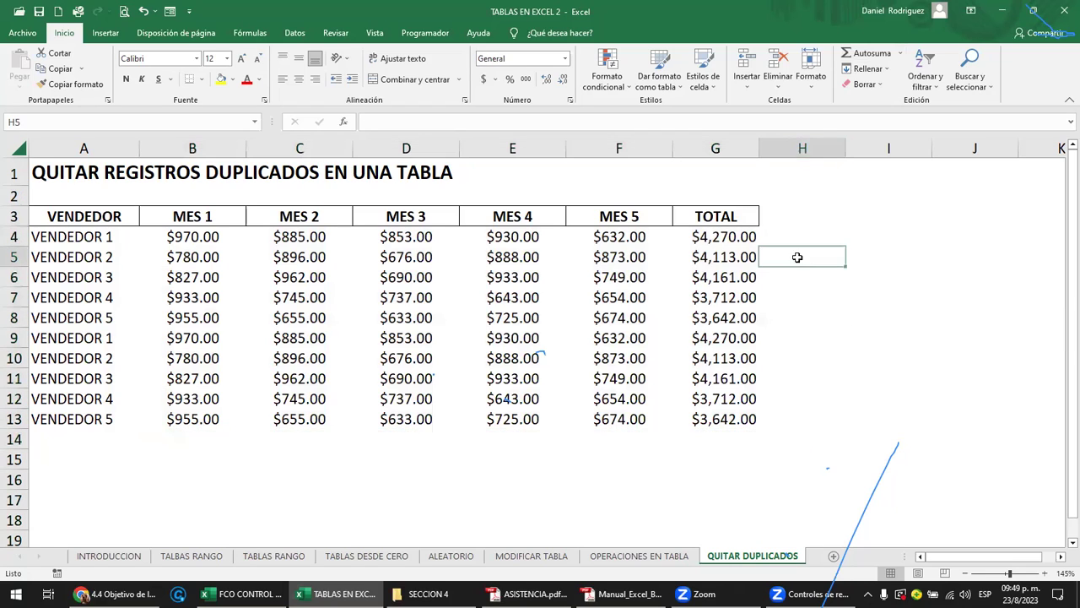
- Select B4:H14, covering the monthly figures plus the empty total row and column
{"action": "left_click", "coordinate": [199, 216]}
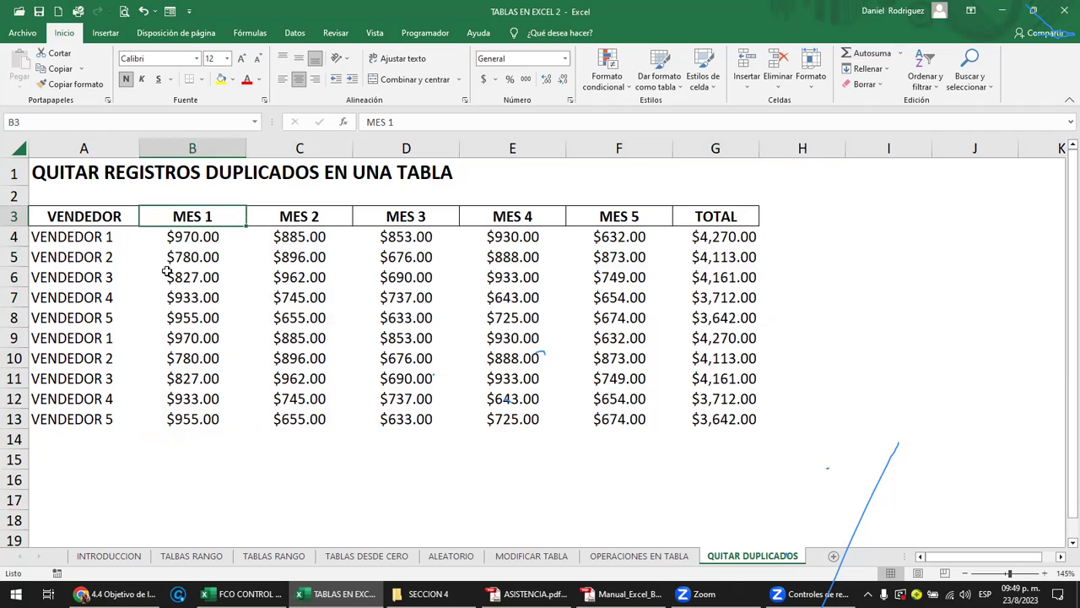
{"action": "left_click_drag", "start_coordinate": [85, 216], "coordinate": [746, 420]}
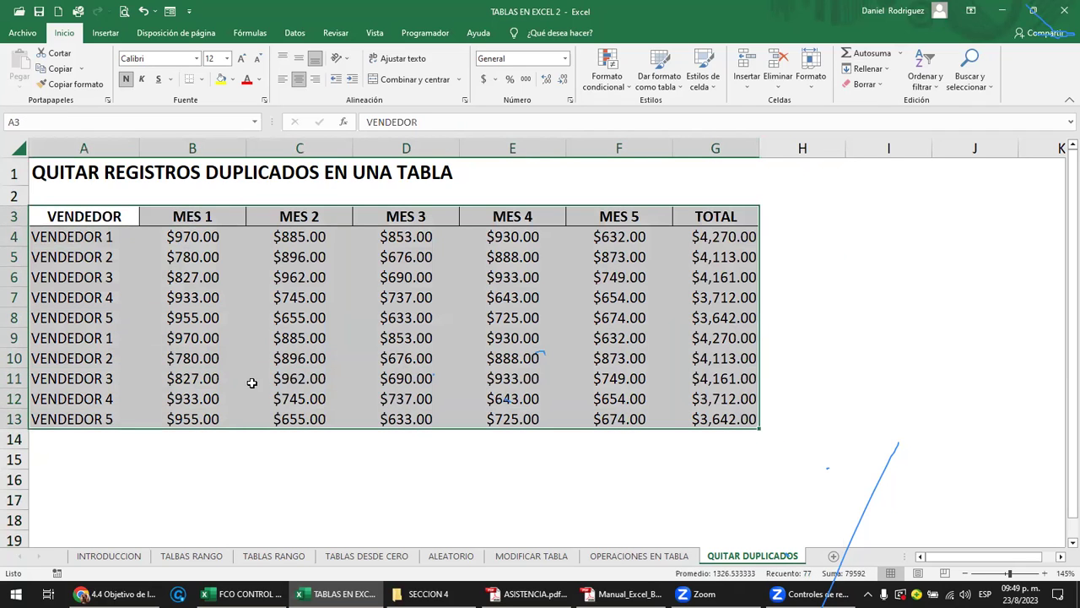
{"action": "left_click", "coordinate": [207, 440]}
{"action": "left_click_drag", "start_coordinate": [185, 238], "coordinate": [774, 438]}
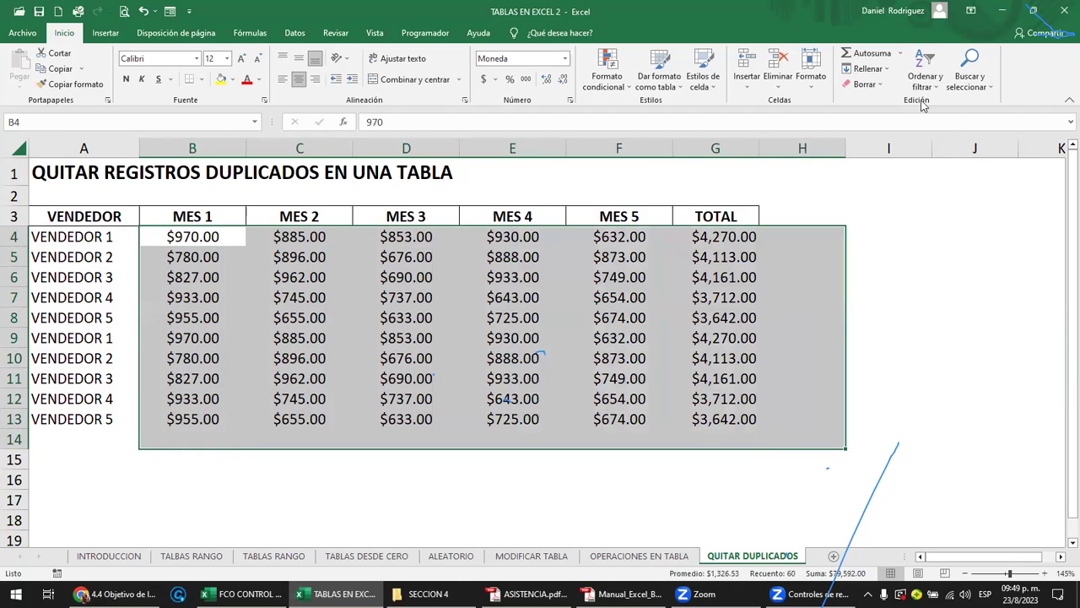
{"action": "left_click", "coordinate": [900, 53]}
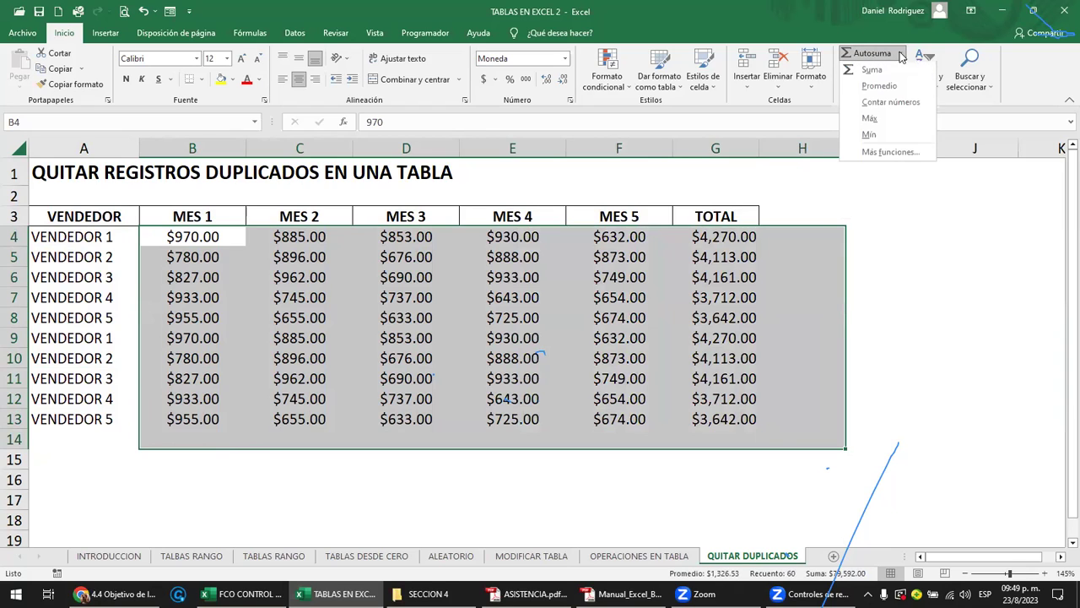
{"action": "left_click", "coordinate": [880, 87]}
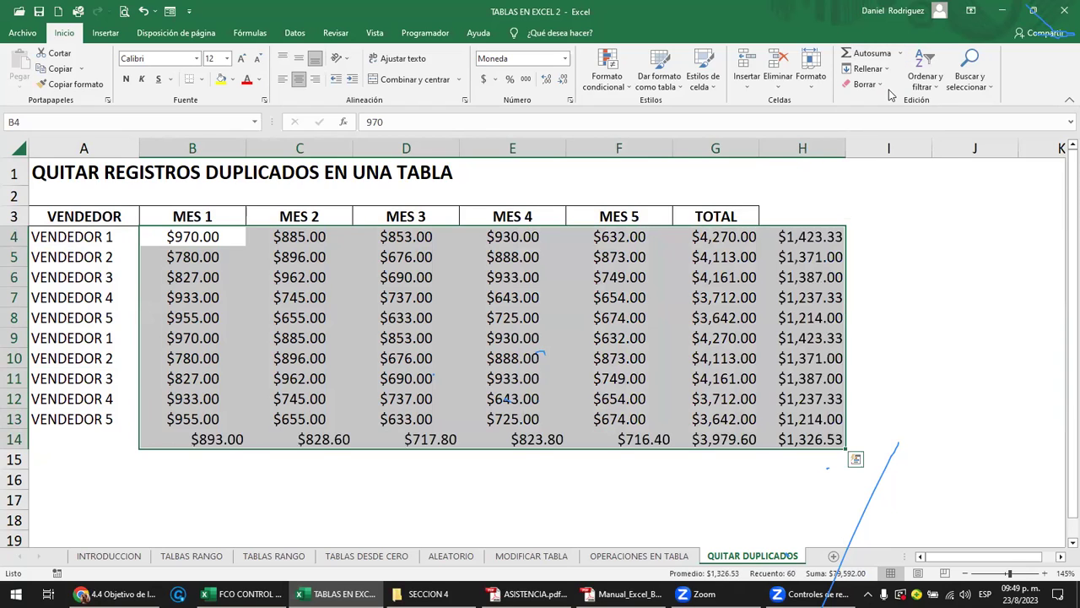
{"action": "left_click", "coordinate": [901, 54]}
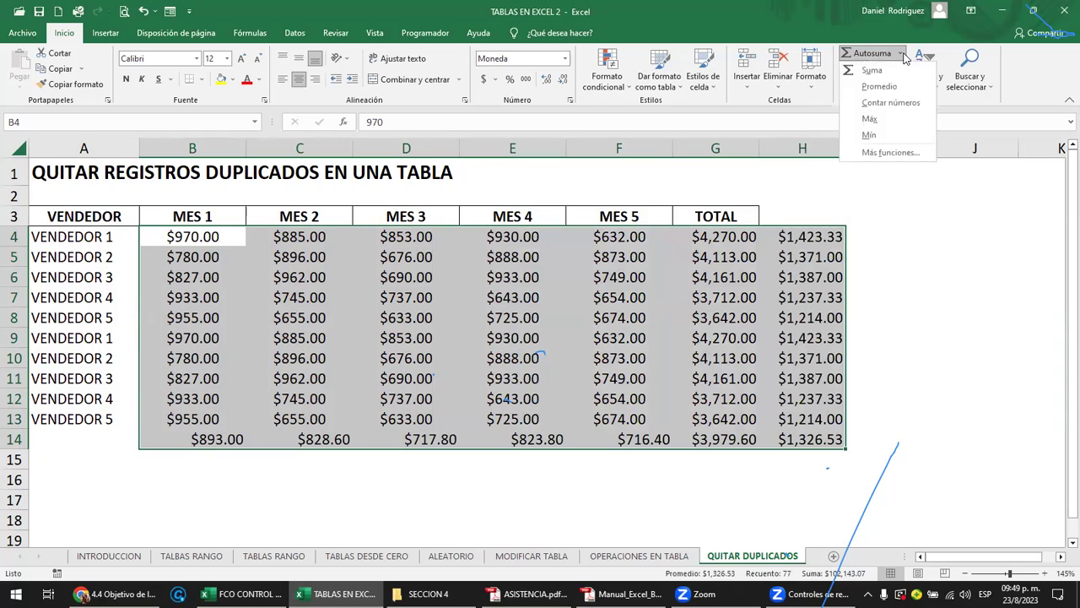
{"action": "left_click", "coordinate": [887, 120]}
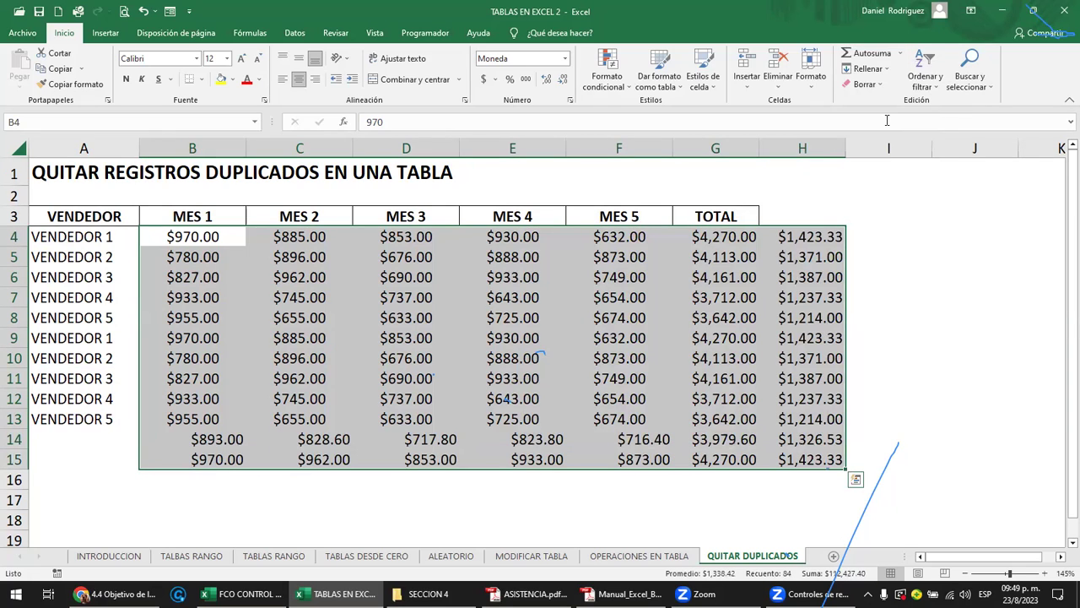
{"action": "left_click", "coordinate": [900, 53]}
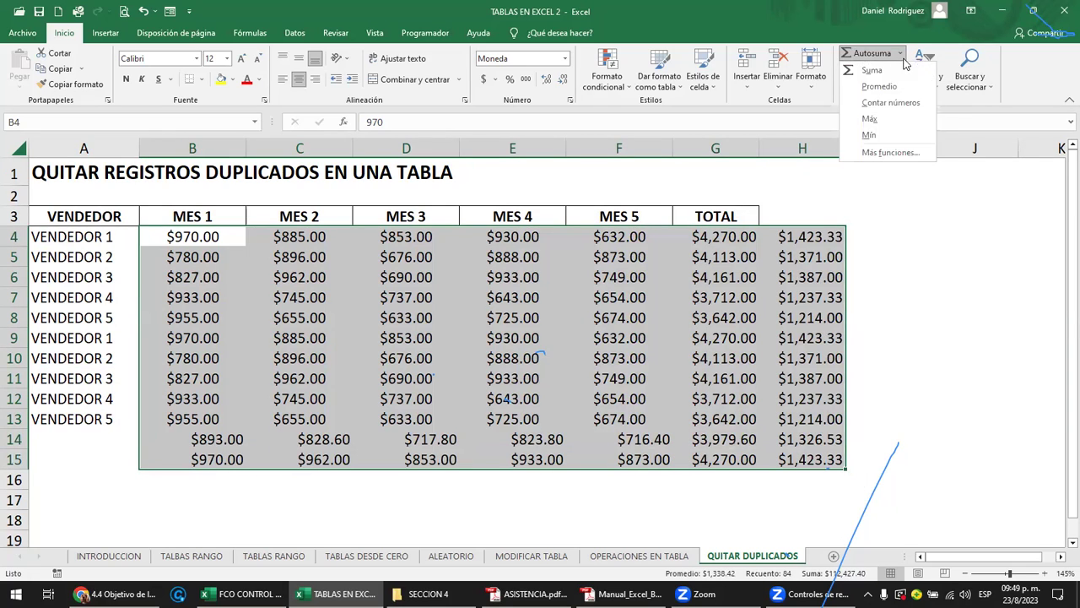
{"action": "left_click", "coordinate": [906, 135]}
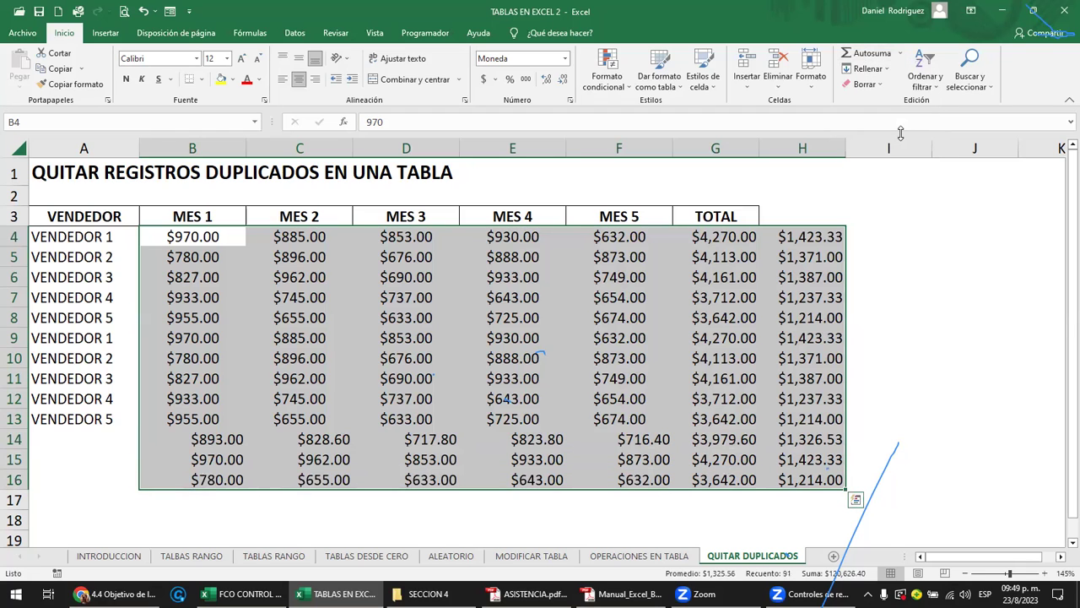
{"action": "mouse_move", "coordinate": [209, 440]}
{"action": "left_mouse_down"}
{"action": "mouse_move", "coordinate": [812, 452]}
{"action": "mouse_move", "coordinate": [817, 436]}
{"action": "mouse_move", "coordinate": [818, 478]}
{"action": "left_mouse_up"}
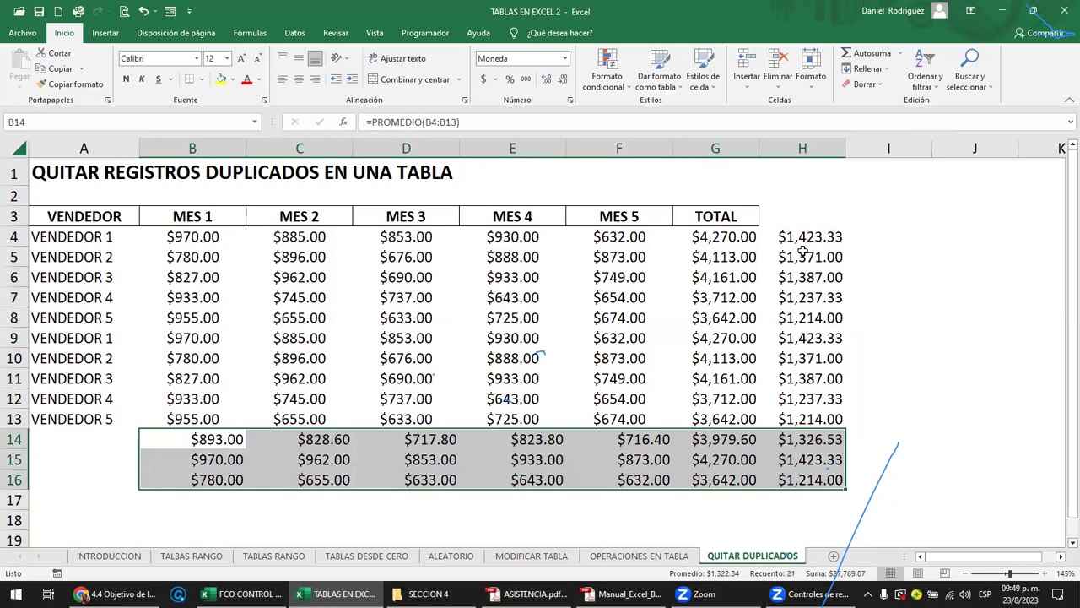
{"action": "left_click", "coordinate": [818, 148]}
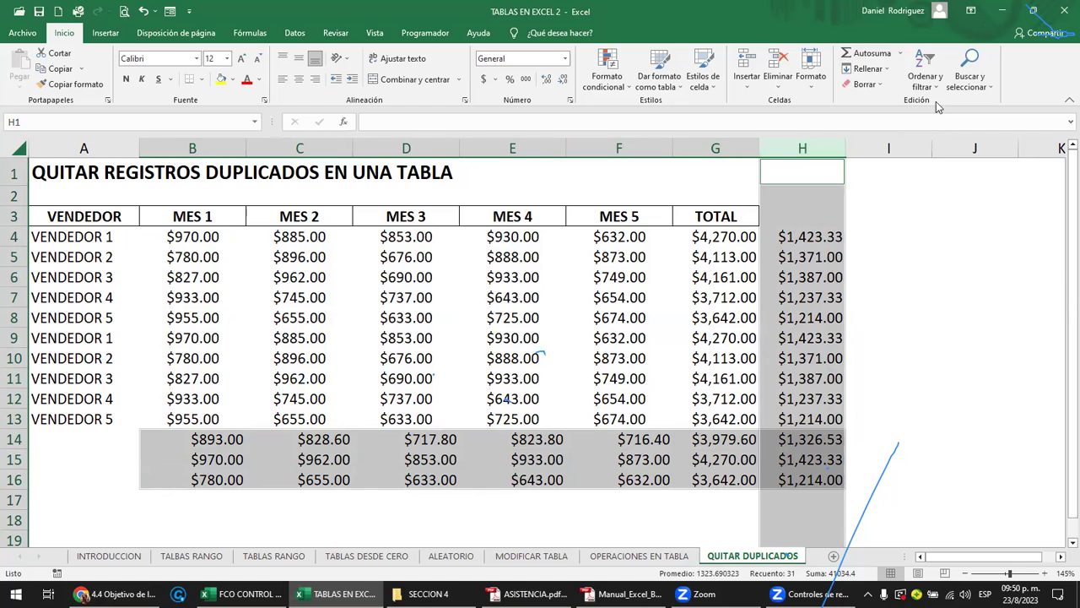
{"action": "left_click", "coordinate": [899, 53]}
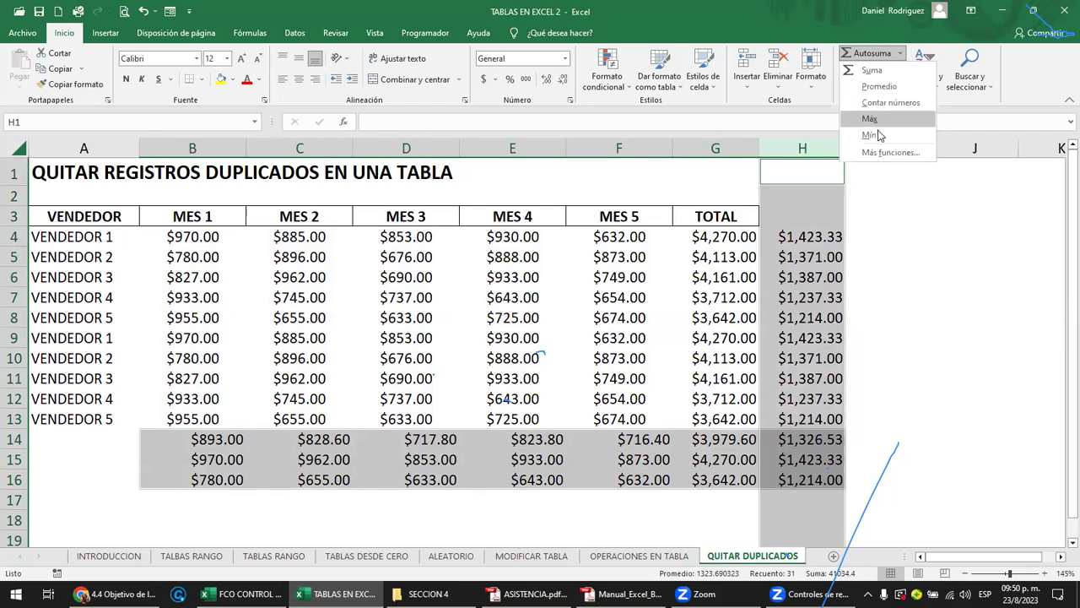
{"action": "left_click", "coordinate": [890, 221]}
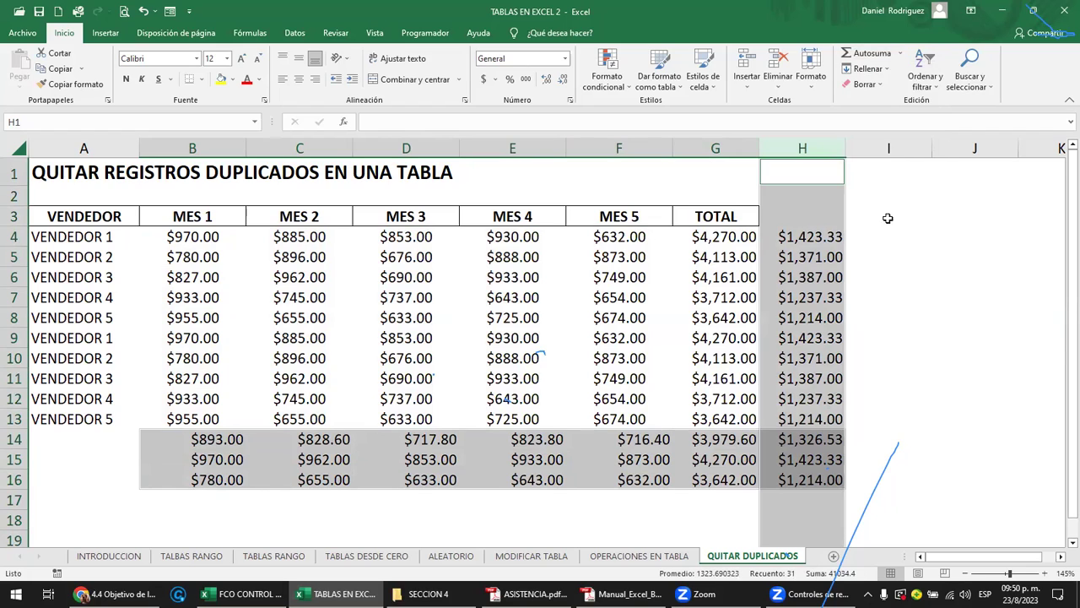
{"action": "key", "text": "Delete"}
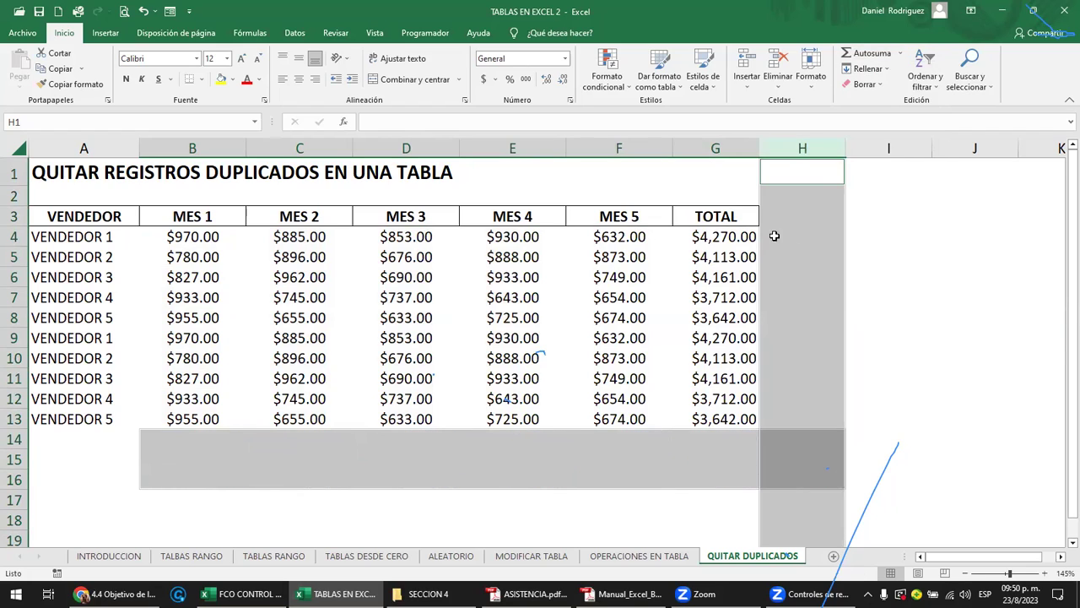
{"action": "left_click", "coordinate": [793, 220]}
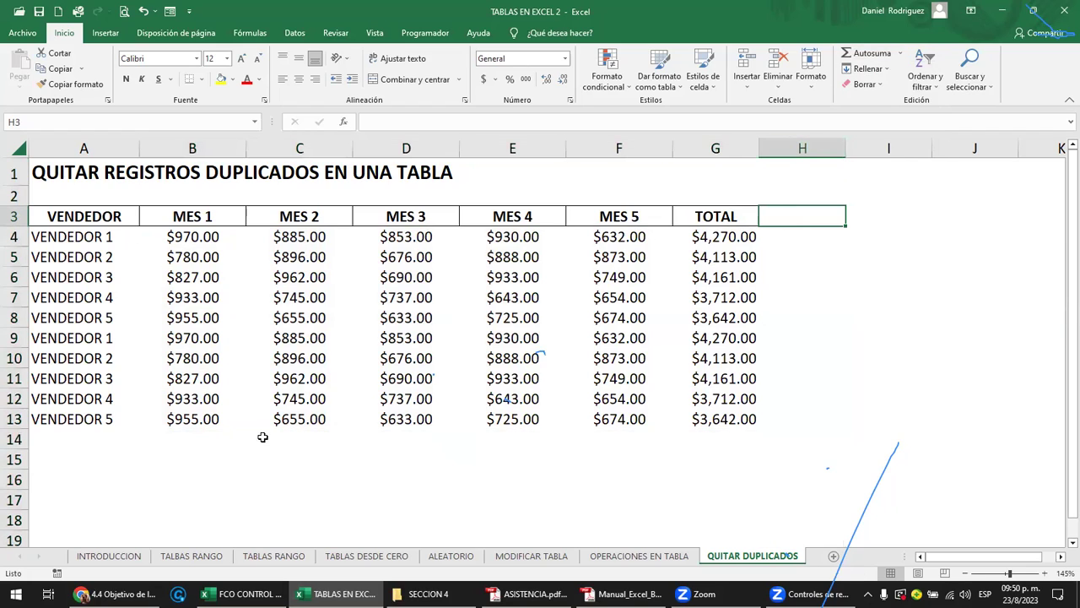
- On the OPERACIONES EN TABLA sheet, toggle the table's Fila de totales off and back on
{"action": "left_click", "coordinate": [635, 557]}
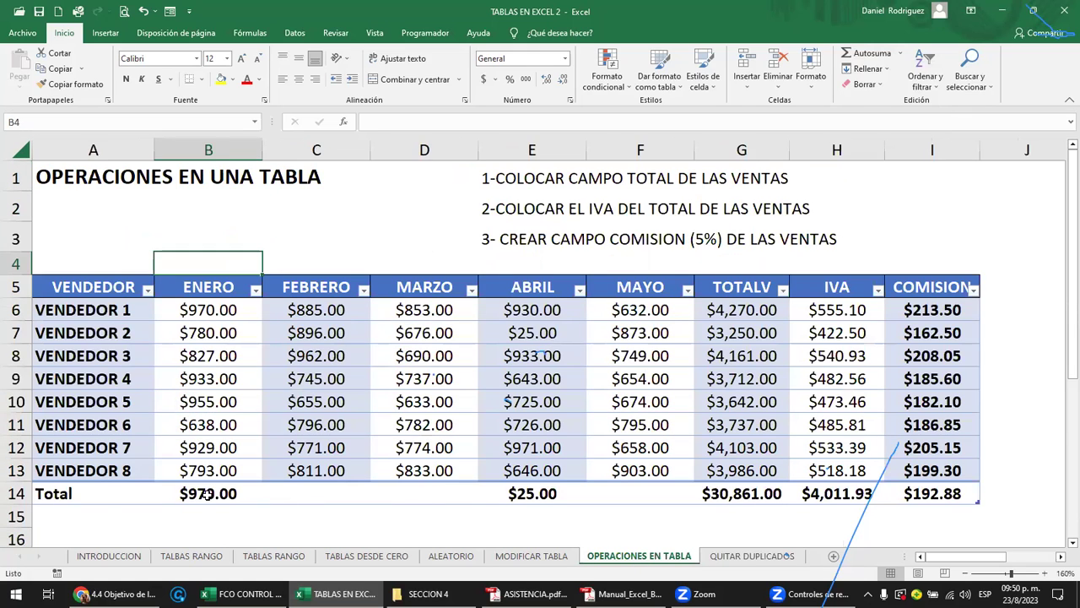
{"action": "left_click", "coordinate": [65, 494]}
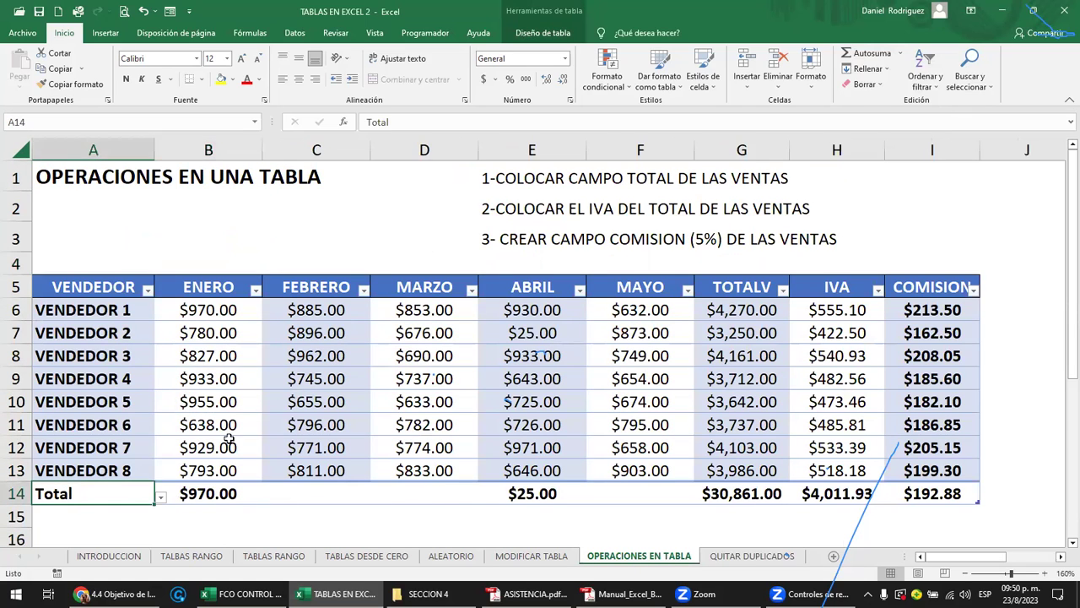
{"action": "left_click", "coordinate": [531, 34]}
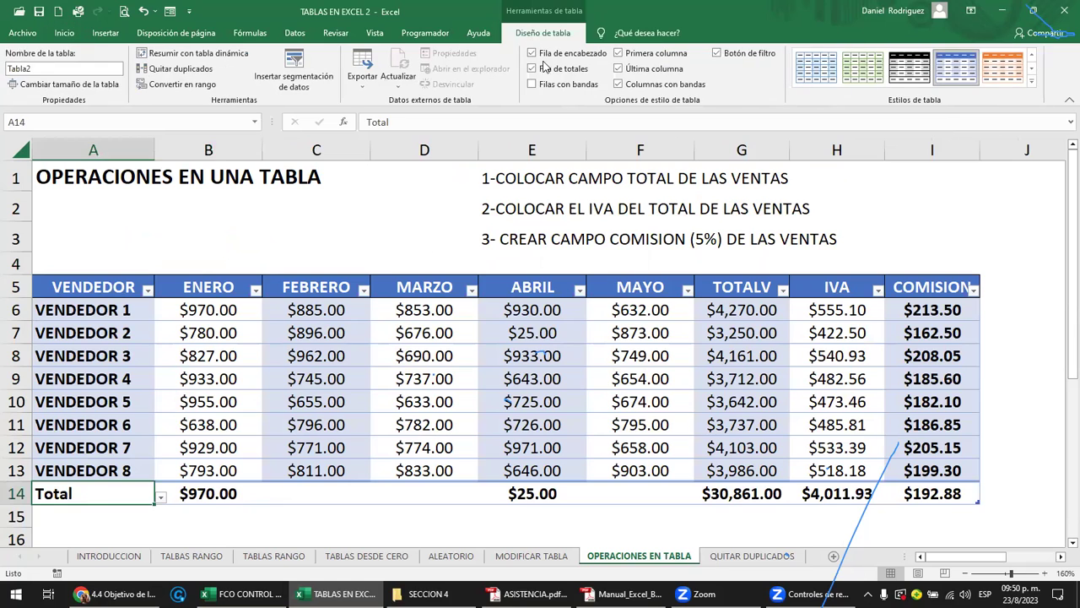
{"action": "left_click", "coordinate": [550, 73]}
{"action": "left_click", "coordinate": [550, 72]}
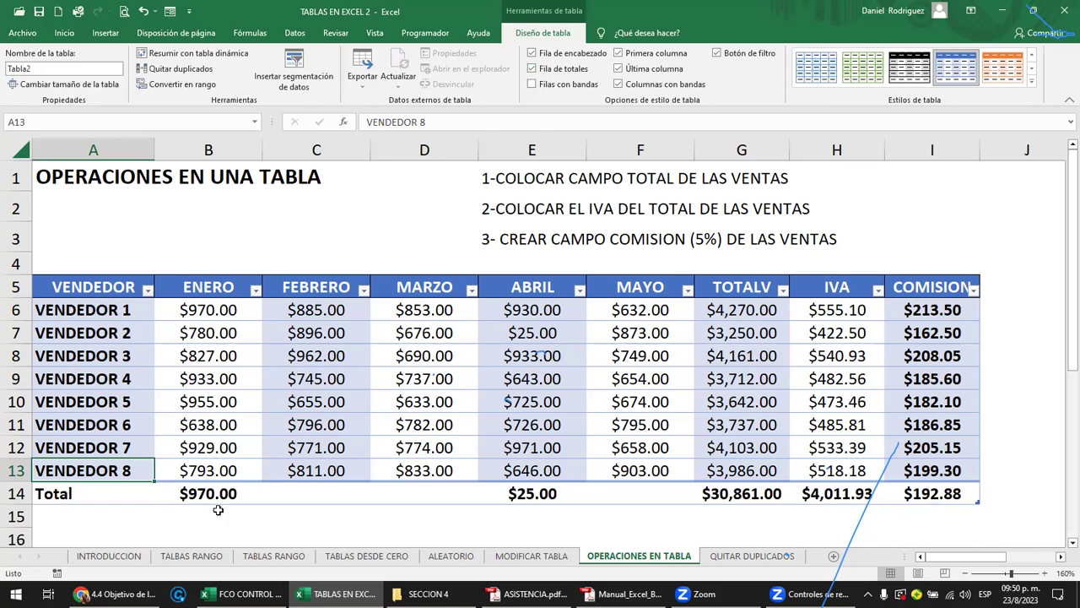
- Set the ENERO and ABRIL total cells to Ninguno
{"action": "left_click", "coordinate": [192, 491]}
{"action": "left_click", "coordinate": [269, 497]}
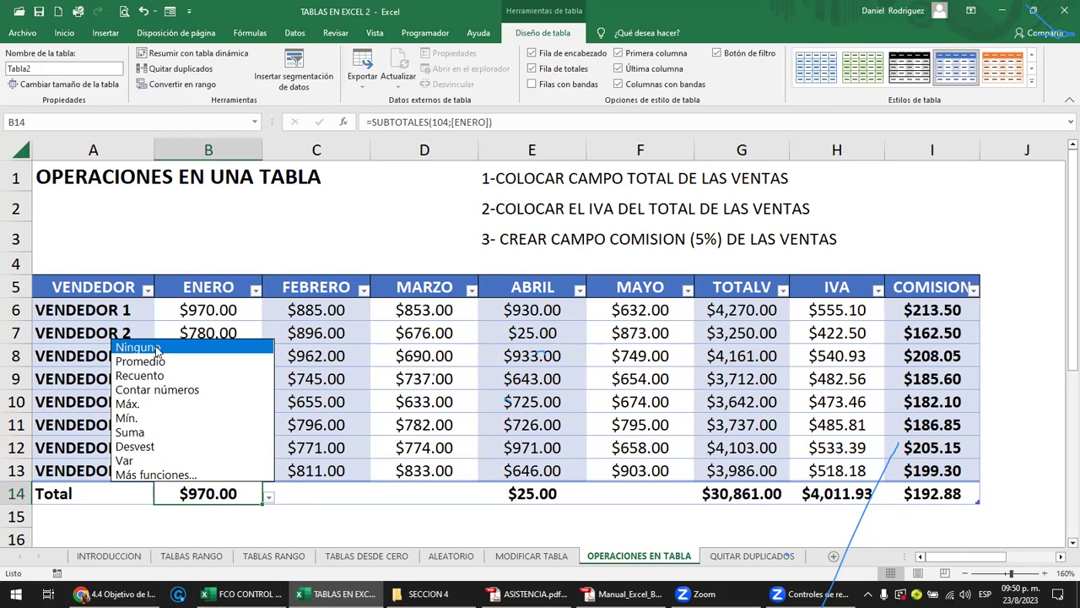
{"action": "left_click", "coordinate": [156, 348]}
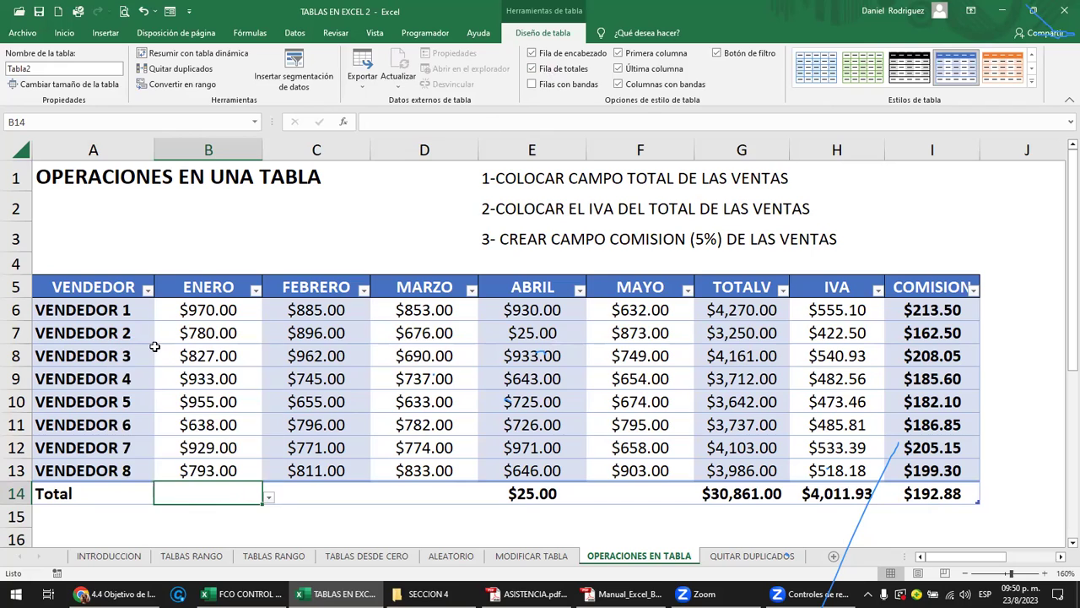
{"action": "left_click", "coordinate": [523, 493]}
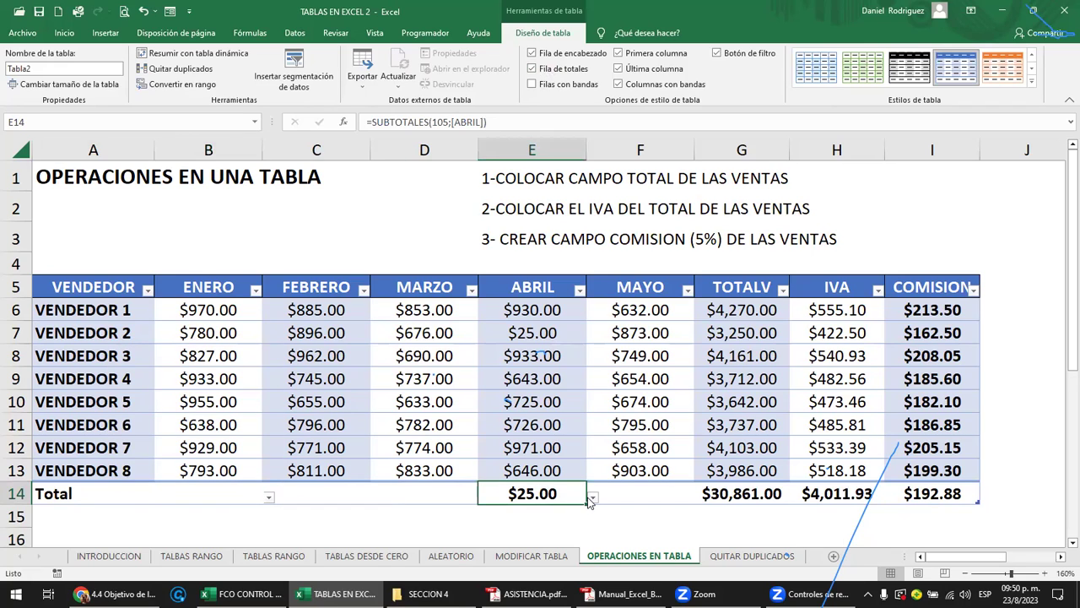
{"action": "left_click", "coordinate": [593, 497]}
{"action": "left_click", "coordinate": [448, 349]}
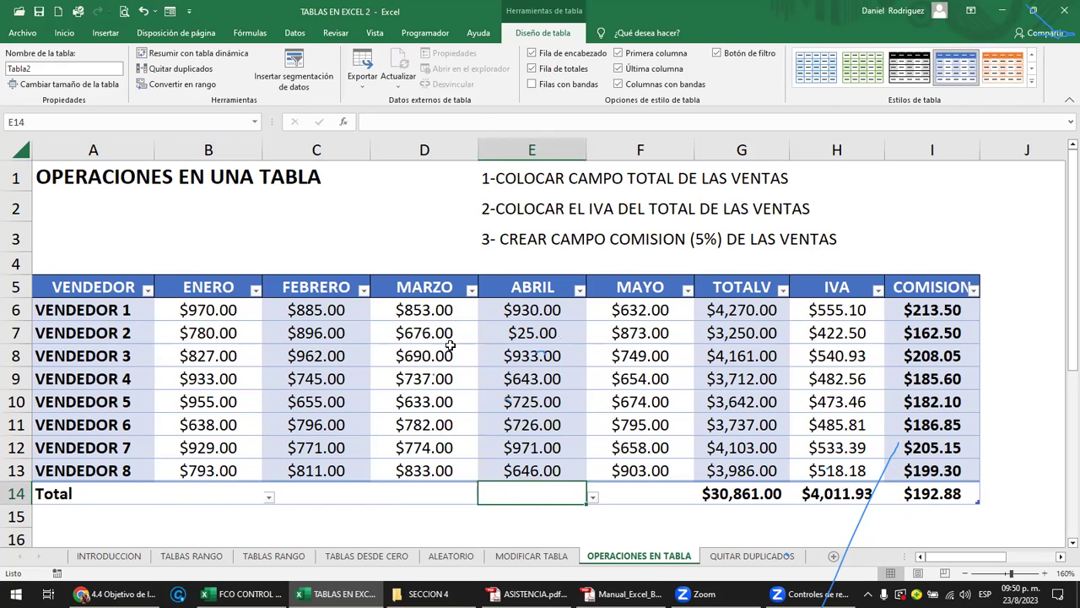
- Set the TOTALV and IVA totals to Ninguno, leaving only COMISION's $192.88
{"action": "left_click", "coordinate": [762, 492]}
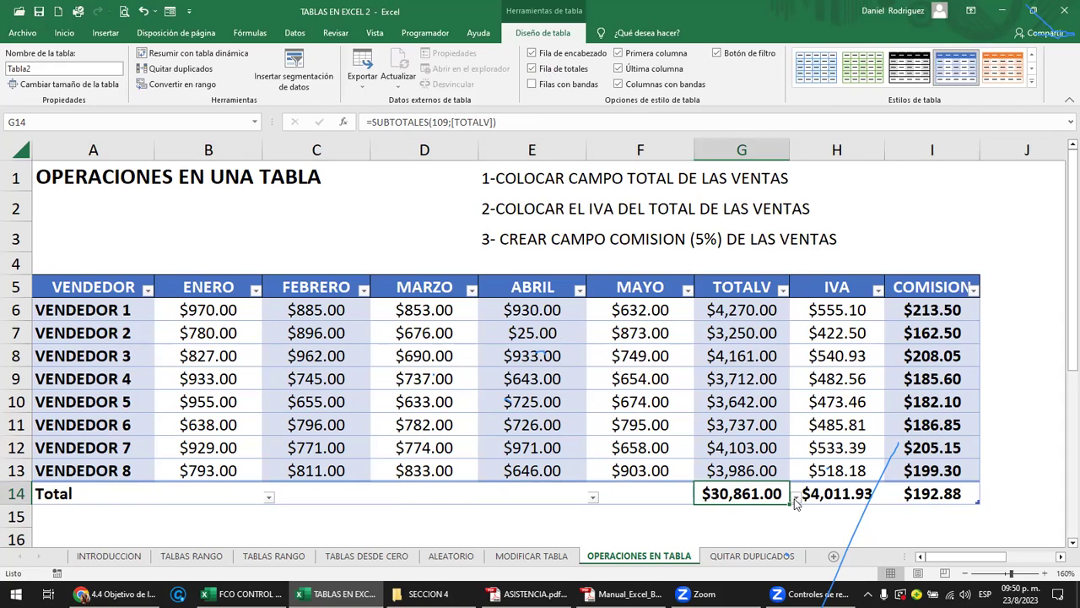
{"action": "left_click", "coordinate": [796, 497]}
{"action": "left_click", "coordinate": [685, 353]}
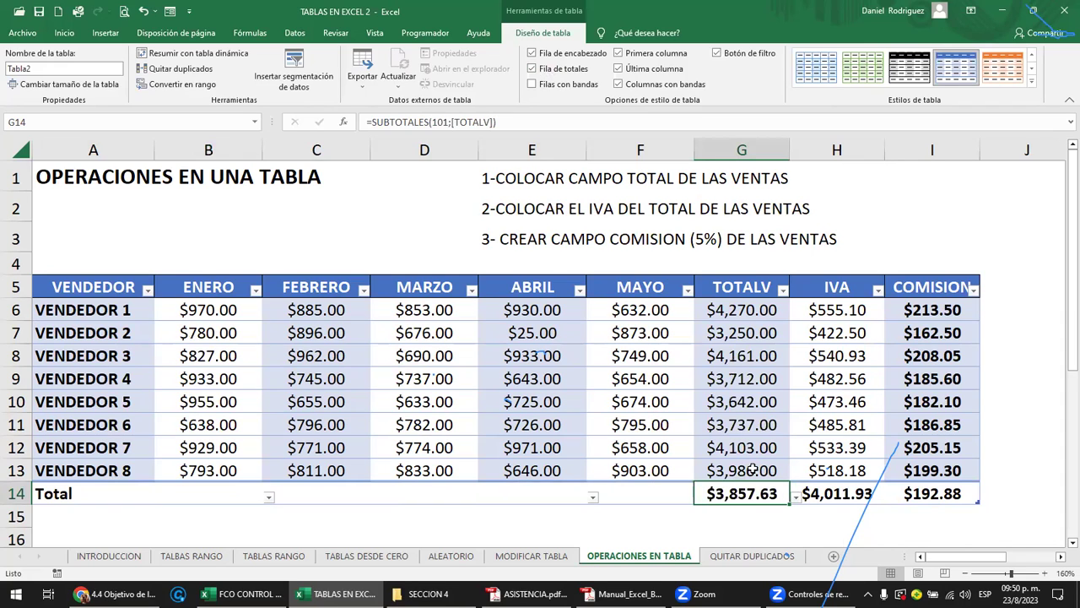
{"action": "left_click", "coordinate": [796, 498]}
{"action": "left_click", "coordinate": [679, 347]}
{"action": "left_click", "coordinate": [840, 493]}
{"action": "left_click", "coordinate": [890, 498]}
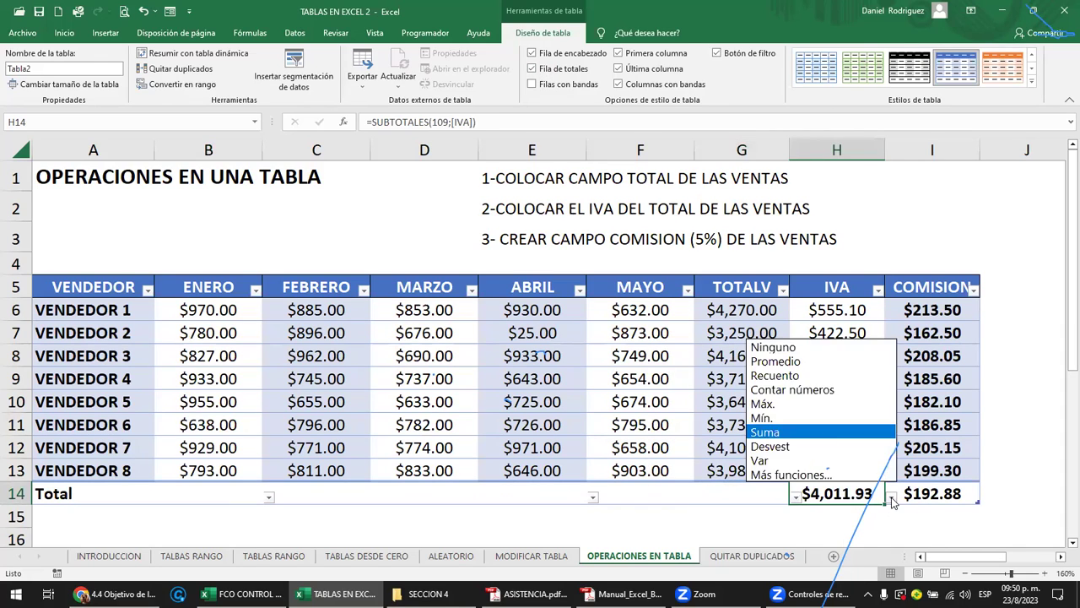
{"action": "left_click", "coordinate": [935, 492]}
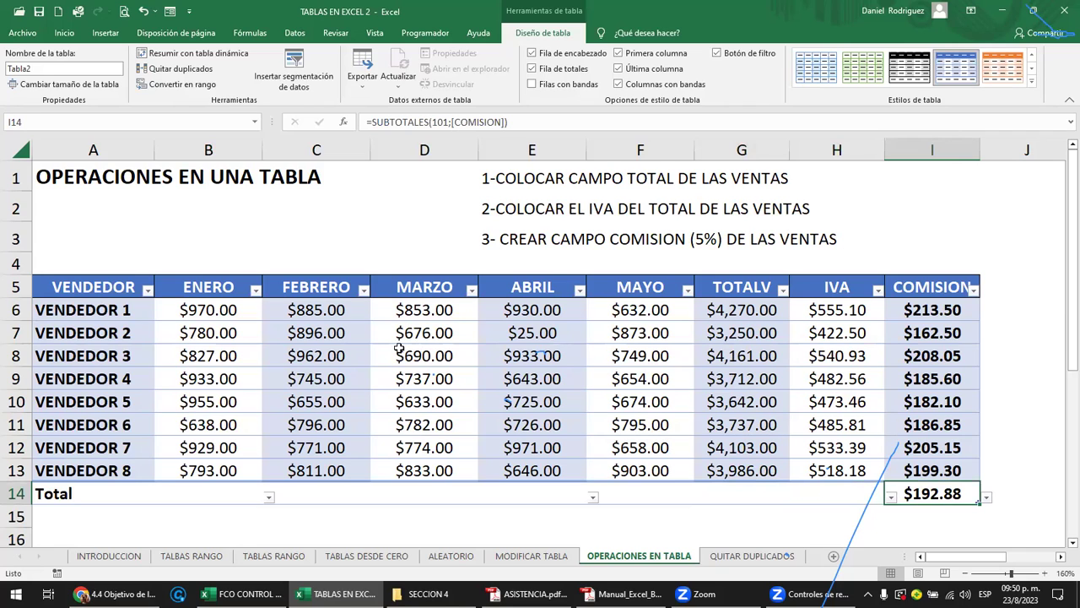
{"action": "left_click", "coordinate": [407, 295]}
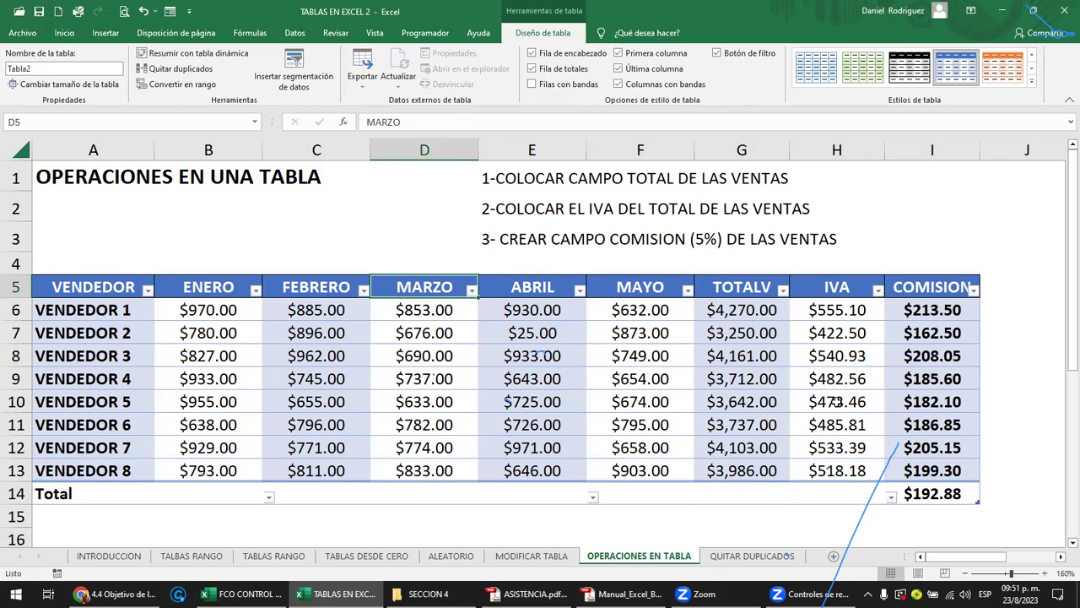
{"action": "key", "text": "Right"}
{"action": "key", "text": "Right"}
{"action": "key", "text": "Right"}
{"action": "key", "text": "Right"}
{"action": "key", "text": "Right"}
{"action": "key", "text": "Right"}
{"action": "key", "text": "Right"}
{"action": "key", "text": "Right"}
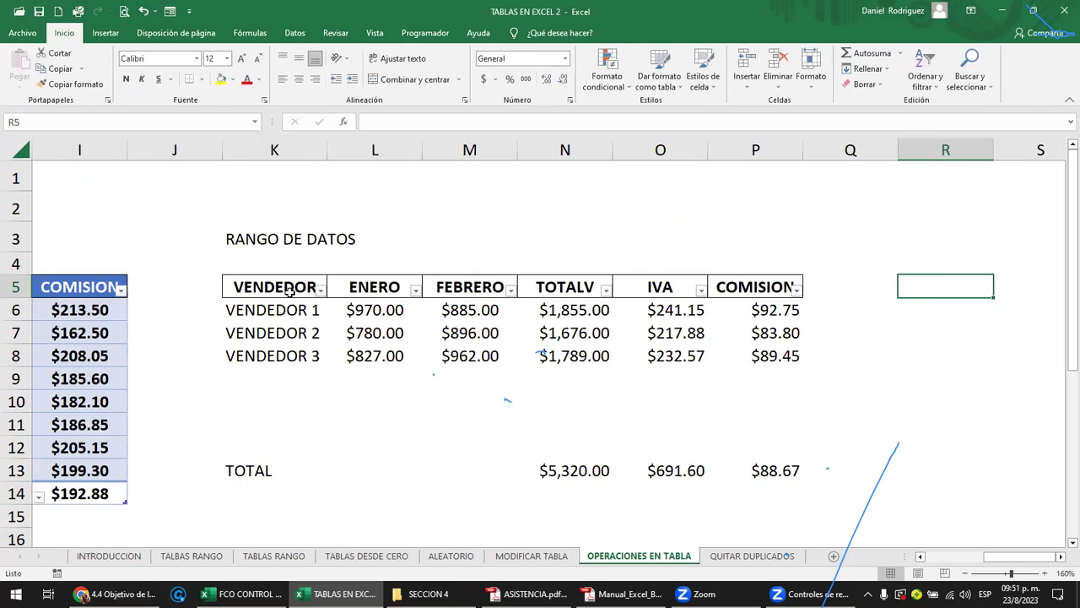
- Inspect the TOTAL row and the subtotal formula in N13 beside the vendor table
{"action": "left_click", "coordinate": [289, 289]}
{"action": "mouse_move", "coordinate": [299, 470]}
{"action": "left_mouse_down"}
{"action": "mouse_move", "coordinate": [680, 490]}
{"action": "mouse_move", "coordinate": [752, 475]}
{"action": "left_mouse_up"}
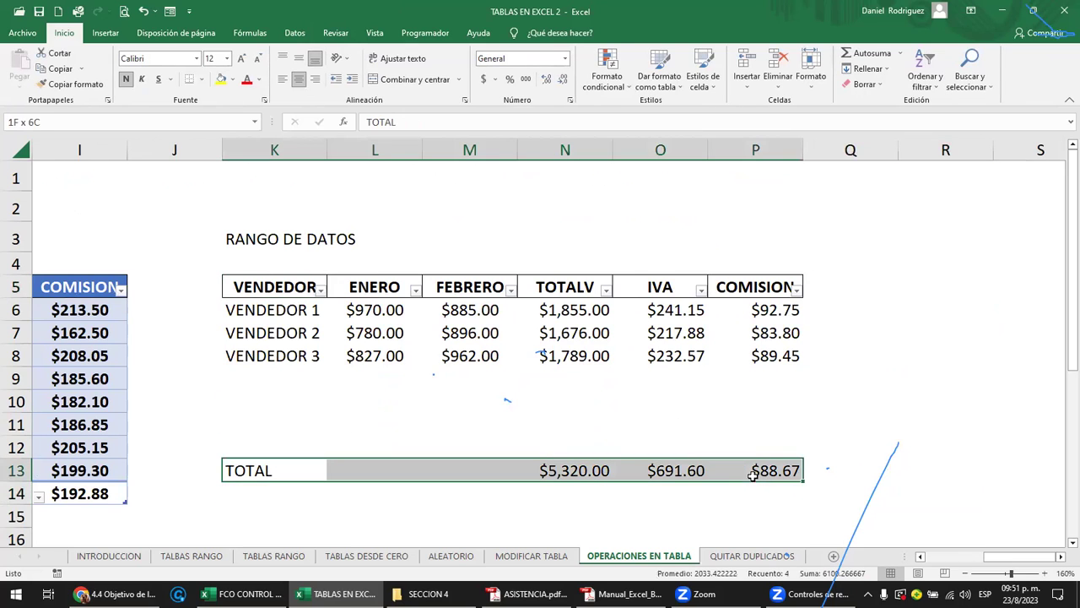
{"action": "left_click", "coordinate": [573, 475]}
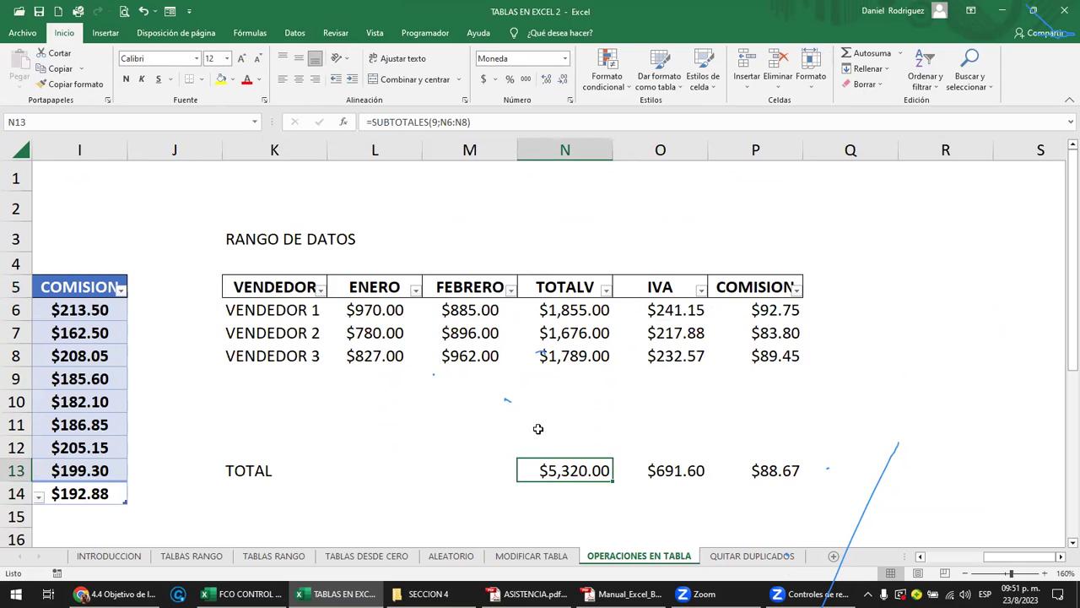
{"action": "key", "text": "Left"}
{"action": "key", "text": "Left"}
{"action": "key", "text": "Left"}
{"action": "key", "text": "Left"}
{"action": "key", "text": "Left"}
{"action": "key", "text": "Left"}
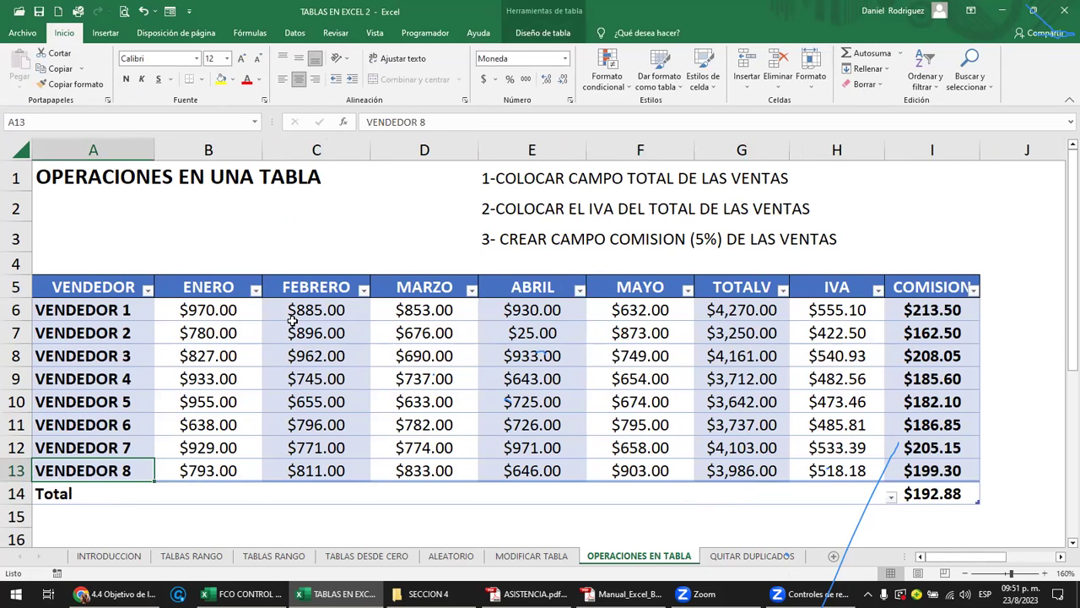
{"action": "left_click", "coordinate": [751, 287]}
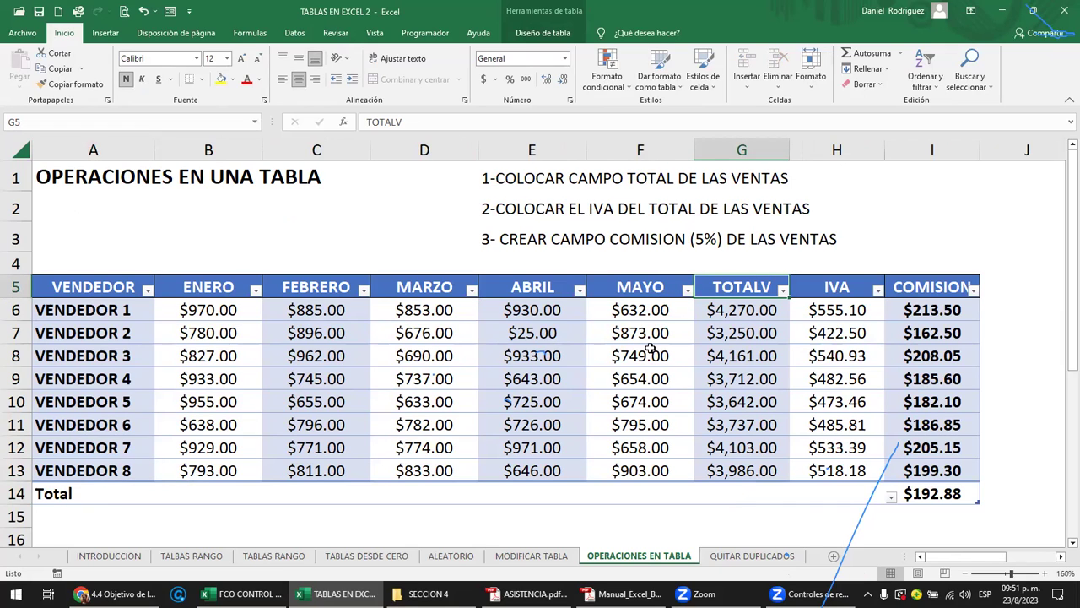
- Uncheck Fila de totales so the vendor table ends at the VENDEDOR 8 row
{"action": "left_click", "coordinate": [525, 288]}
{"action": "left_click", "coordinate": [536, 39]}
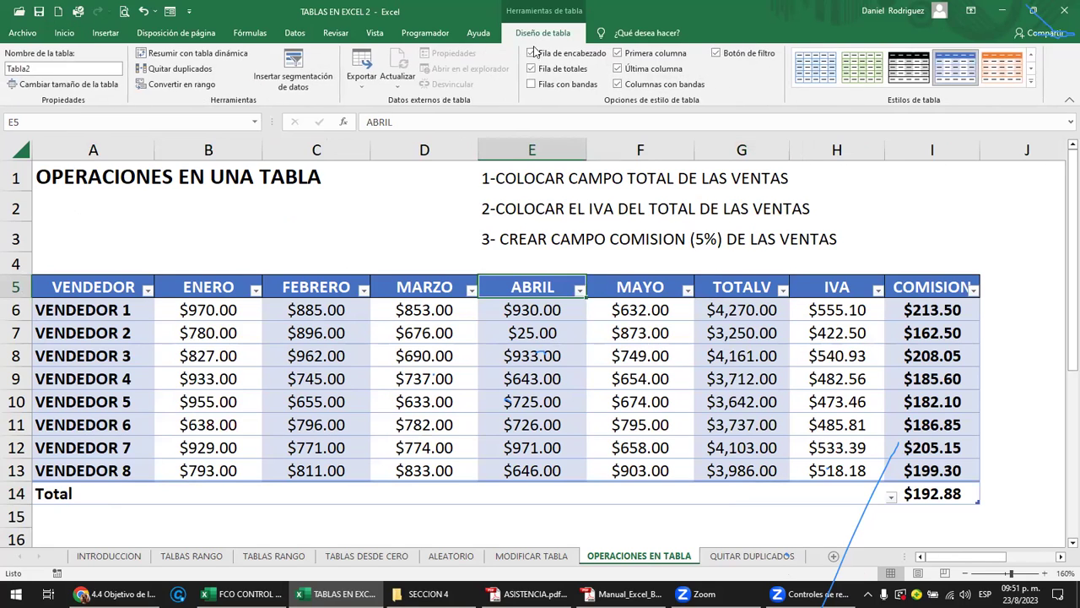
{"action": "left_click", "coordinate": [533, 69]}
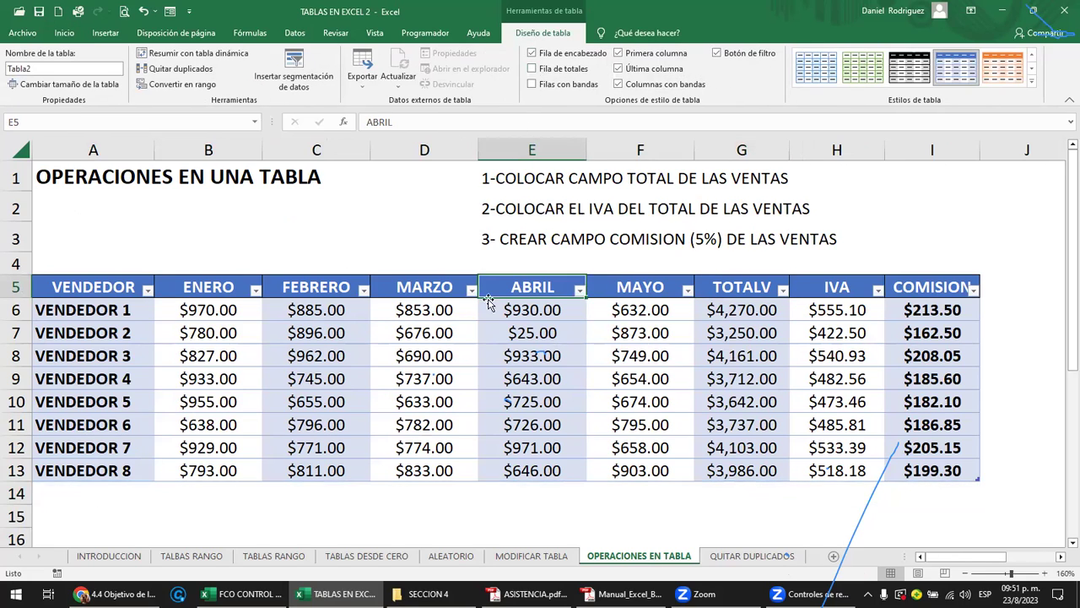
{"action": "left_click", "coordinate": [942, 487]}
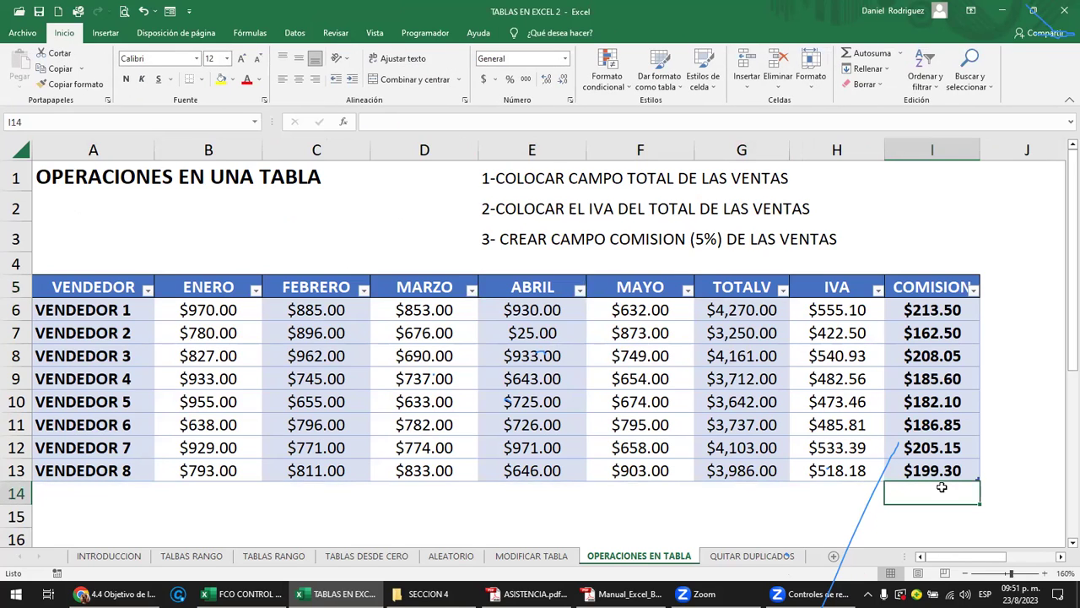
- Use Autosuma > Suma in I14 to total the COMISION column at $1,543.05
{"action": "left_click", "coordinate": [902, 56]}
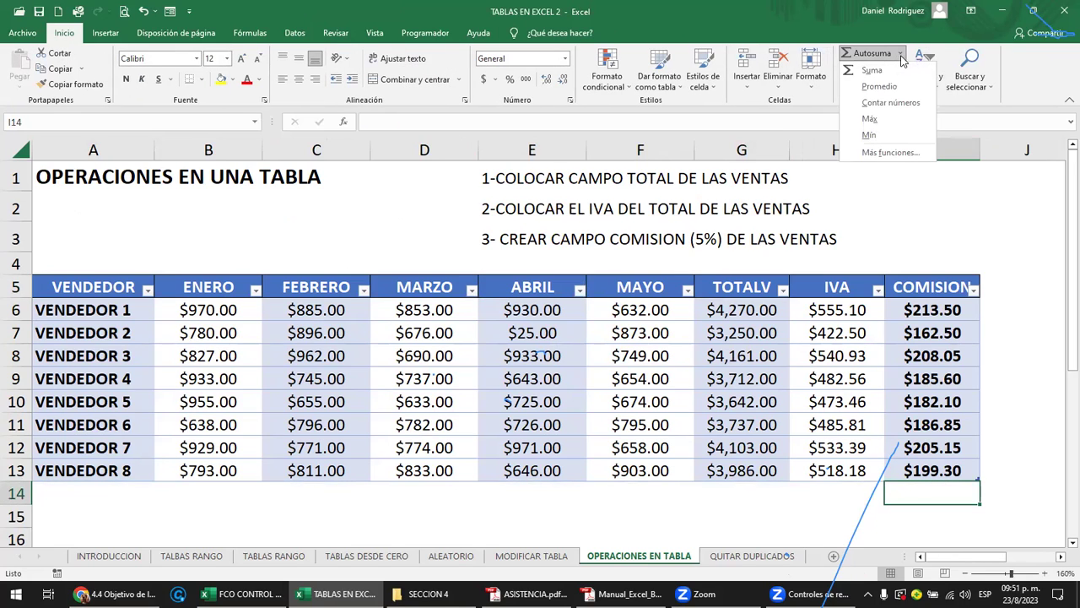
{"action": "left_click", "coordinate": [878, 72]}
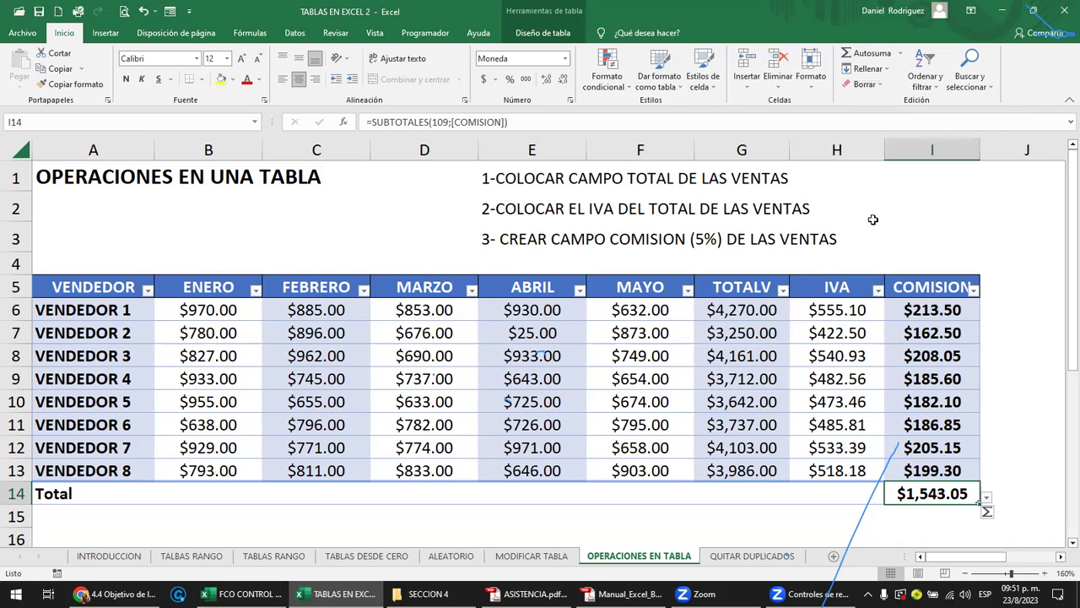
{"action": "left_click", "coordinate": [147, 291]}
{"action": "left_click", "coordinate": [216, 428]}
{"action": "left_click", "coordinate": [217, 439]}
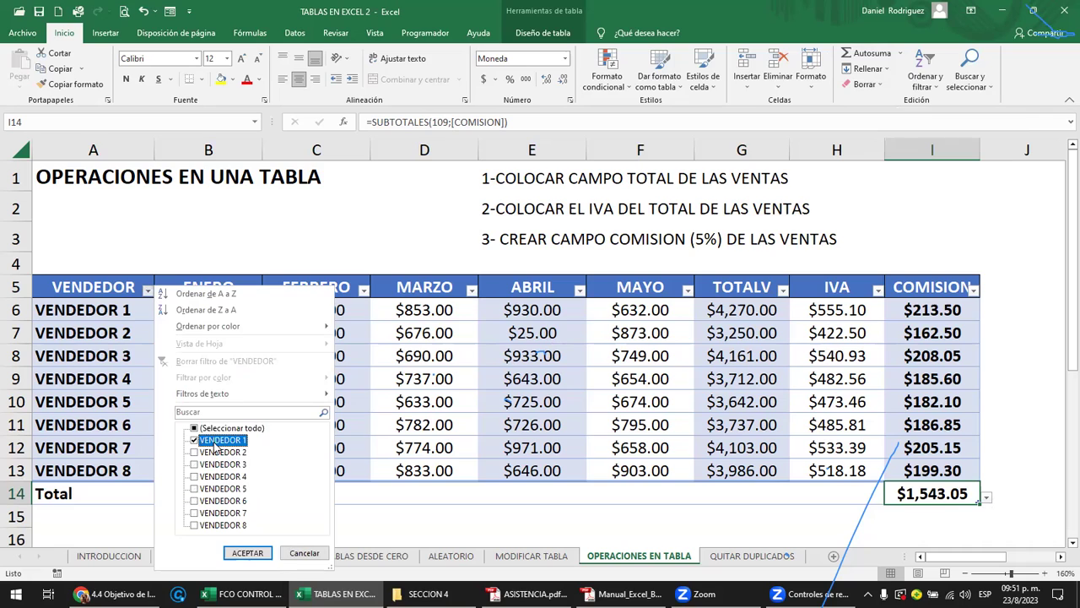
{"action": "left_click", "coordinate": [223, 465]}
{"action": "left_click", "coordinate": [247, 552]}
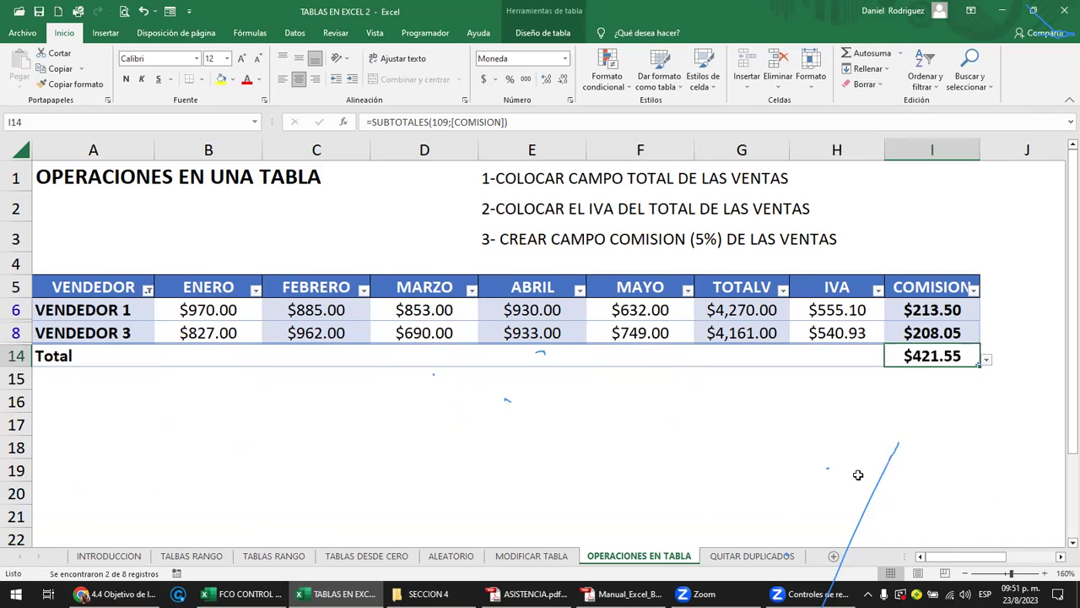
{"action": "left_click_drag", "start_coordinate": [935, 332], "coordinate": [935, 309]}
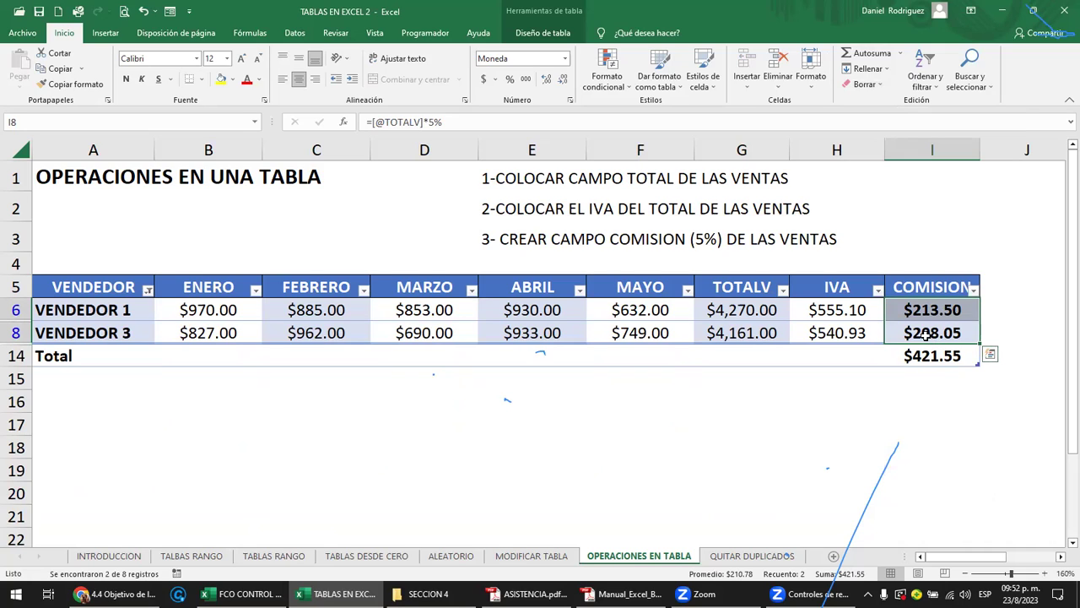
{"action": "left_click_drag", "start_coordinate": [926, 335], "coordinate": [927, 312]}
{"action": "left_click", "coordinate": [919, 332]}
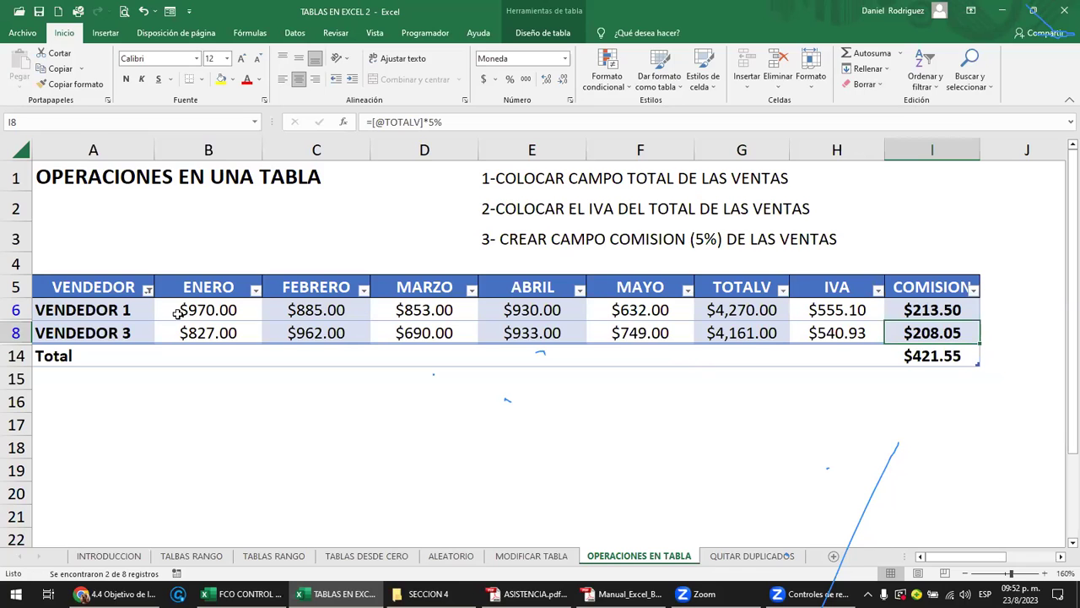
{"action": "left_click", "coordinate": [147, 289]}
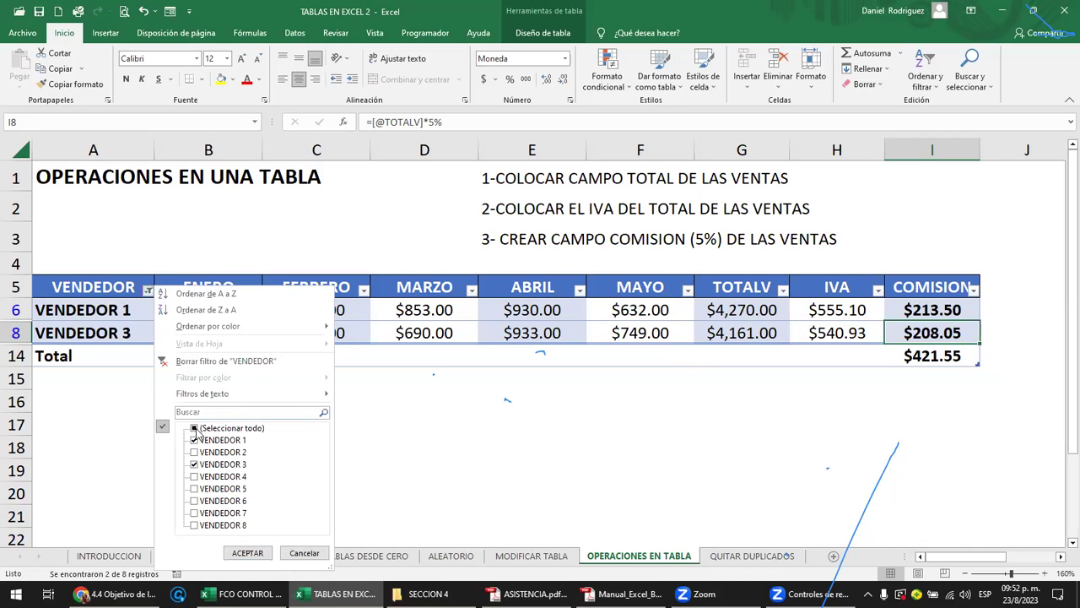
{"action": "left_click", "coordinate": [194, 361]}
{"action": "mouse_move", "coordinate": [16, 310]}
{"action": "left_mouse_down"}
{"action": "mouse_move", "coordinate": [8, 466]}
{"action": "mouse_move", "coordinate": [34, 392]}
{"action": "mouse_move", "coordinate": [17, 470]}
{"action": "left_mouse_up"}
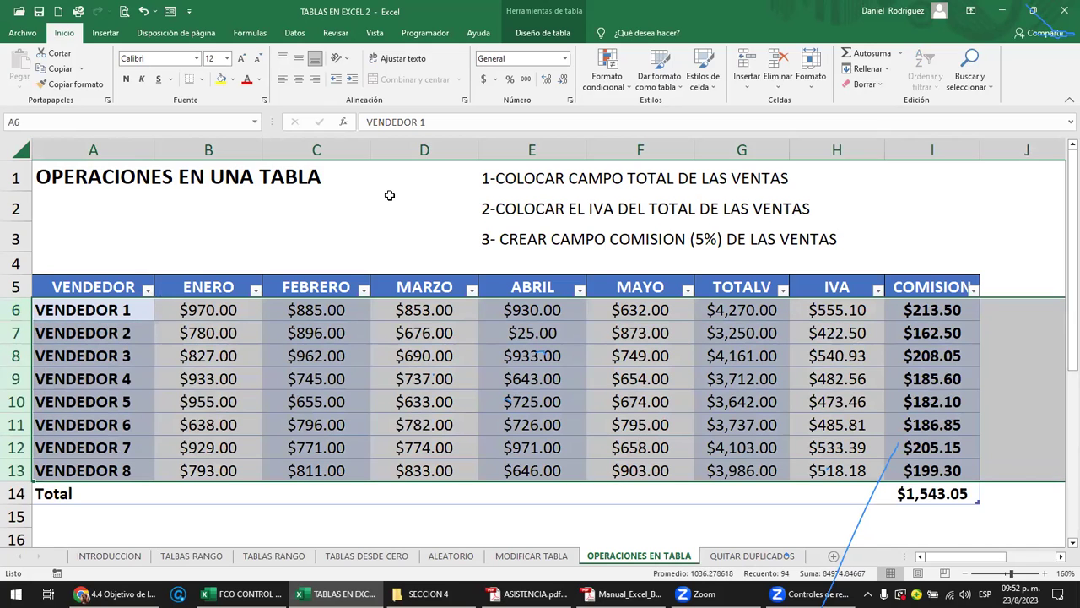
{"action": "left_click", "coordinate": [106, 289]}
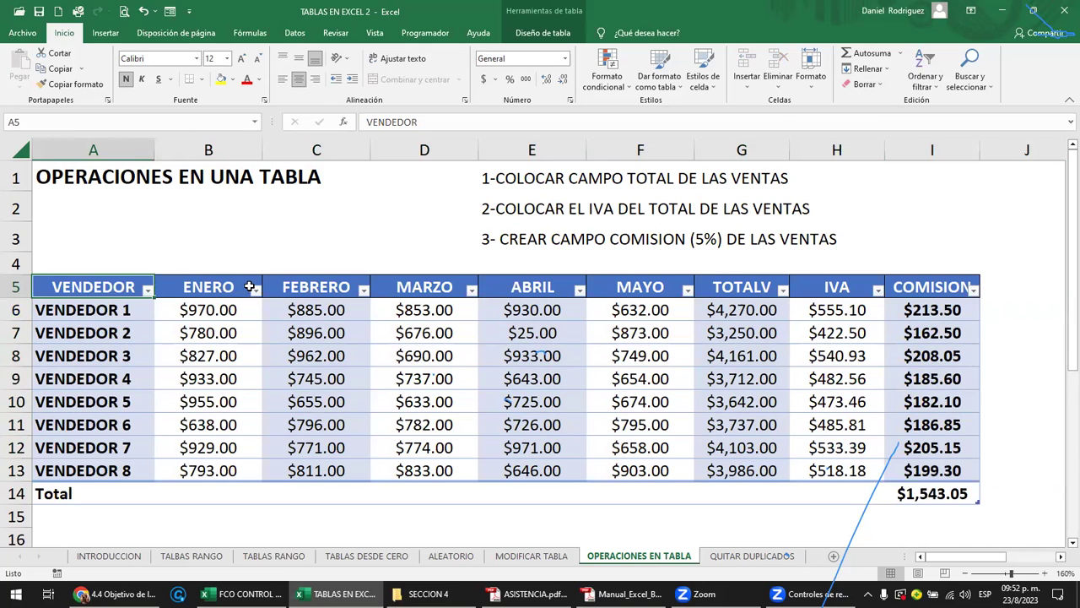
- On QUITAR DUPLICADOS, copy the vendor range A3:G13 and paste it at J3
{"action": "left_click", "coordinate": [751, 555]}
{"action": "left_click_drag", "start_coordinate": [89, 217], "coordinate": [680, 408]}
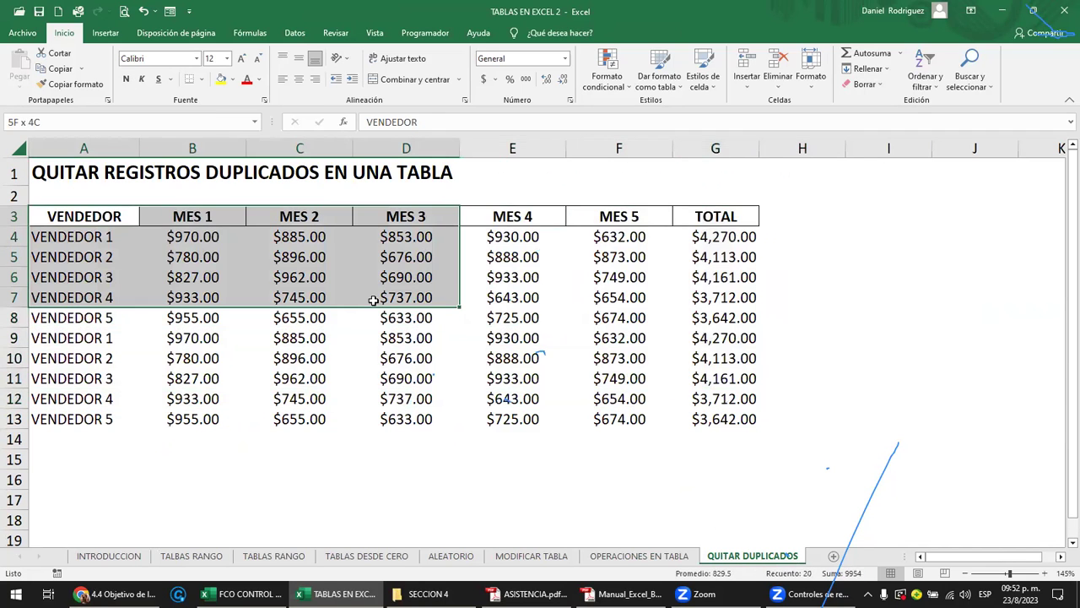
{"action": "left_click_drag", "start_coordinate": [680, 408], "coordinate": [730, 428]}
{"action": "key", "text": "ctrl+c"}
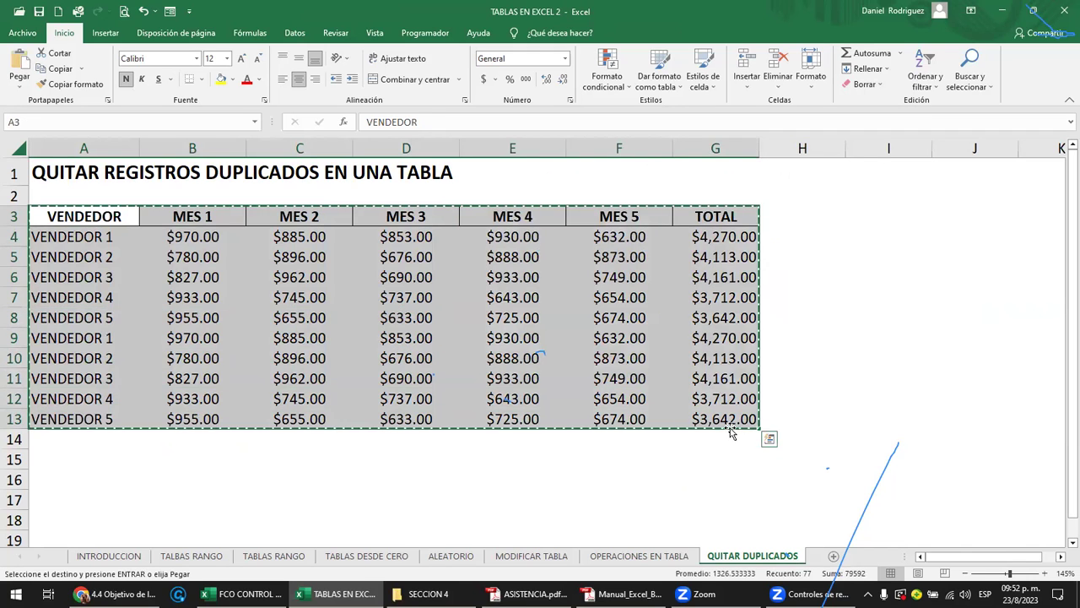
{"action": "key", "text": "Right"}
{"action": "key", "text": "Right"}
{"action": "key", "text": "Right"}
{"action": "key", "text": "Right"}
{"action": "key", "text": "Right"}
{"action": "key", "text": "Right"}
{"action": "key", "text": "Right"}
{"action": "key", "text": "Right"}
{"action": "key", "text": "Right"}
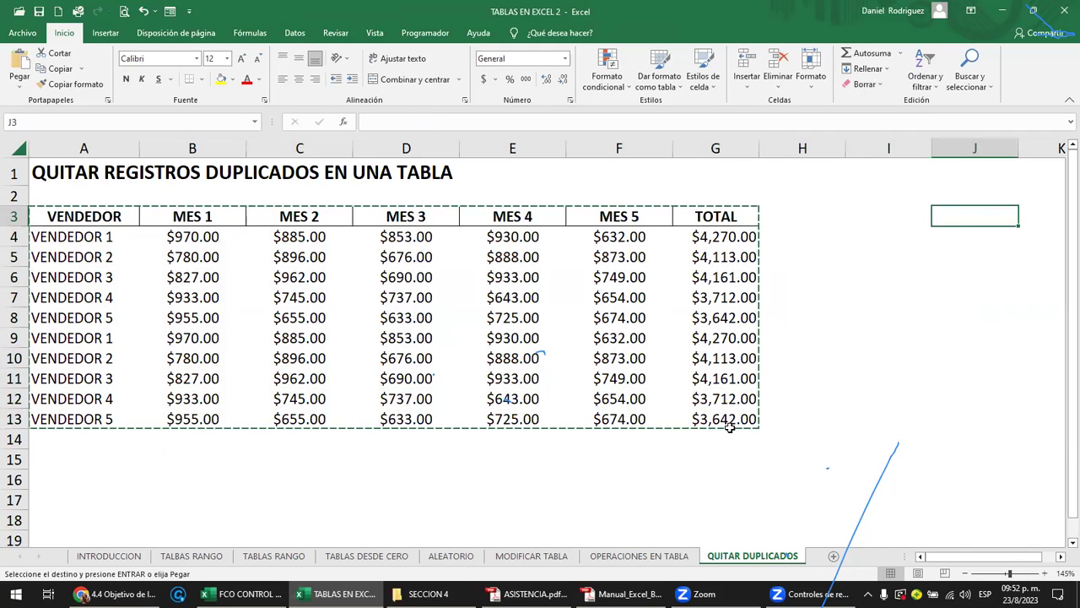
{"action": "key", "text": "ctrl+v"}
{"action": "key", "text": "Right"}
{"action": "key", "text": "Right"}
{"action": "key", "text": "Right"}
{"action": "key", "text": "Right"}
{"action": "key", "text": "Right"}
{"action": "key", "text": "Right"}
{"action": "key", "text": "Left"}
{"action": "key", "text": "Left"}
{"action": "key", "text": "Left"}
{"action": "key", "text": "Left"}
{"action": "key", "text": "Left"}
{"action": "key", "text": "Left"}
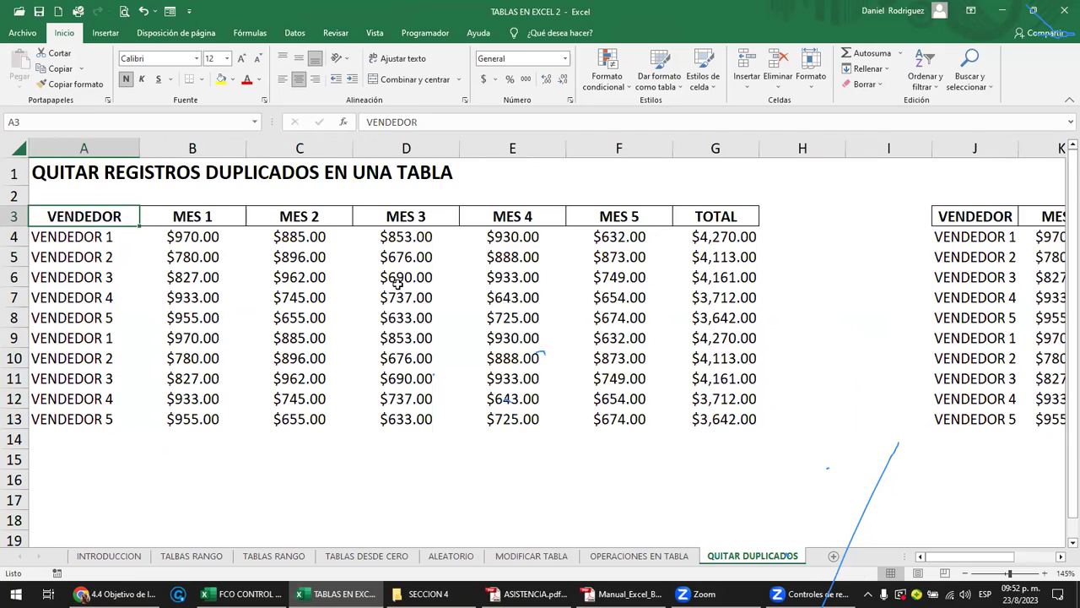
- Check the extent of the original and copied vendor ranges with Ctrl+A
{"action": "scroll", "coordinate": [400, 284], "scroll_direction": "down", "scroll_amount": 2}
{"action": "scroll", "coordinate": [394, 279], "scroll_direction": "down", "scroll_amount": 1}
{"action": "scroll", "coordinate": [393, 279], "scroll_direction": "down", "scroll_amount": 1}
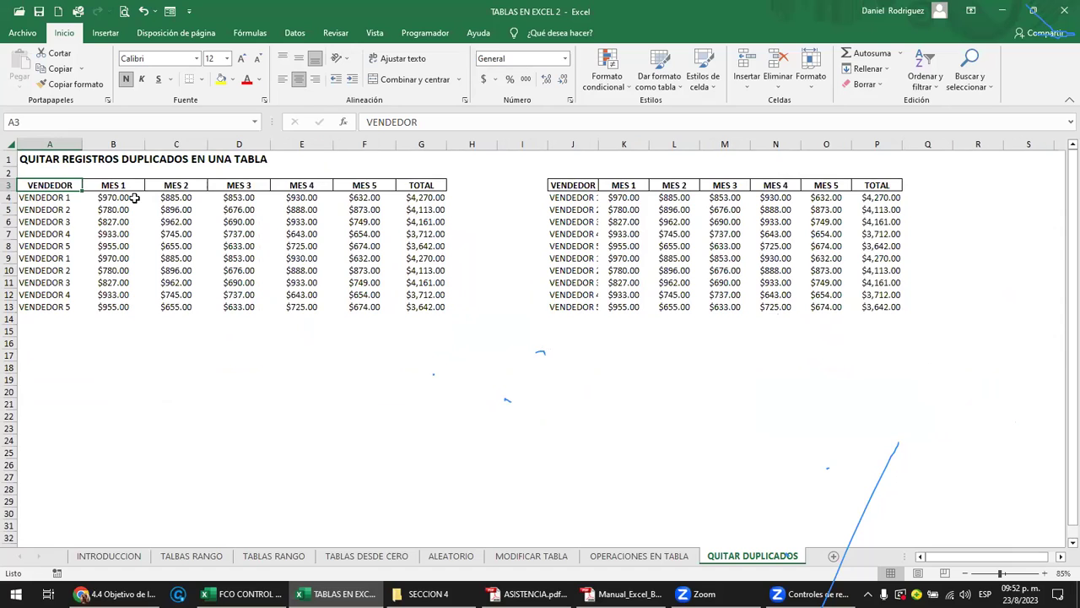
{"action": "left_click_drag", "start_coordinate": [473, 144], "coordinate": [515, 146]}
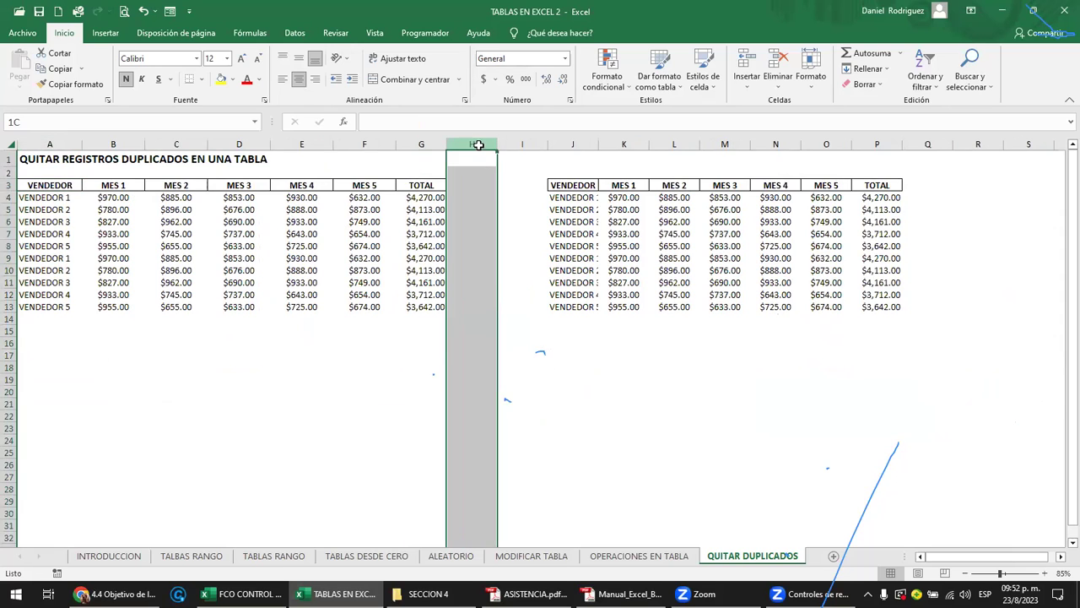
{"action": "left_click", "coordinate": [433, 187]}
{"action": "key", "text": "ctrl+a"}
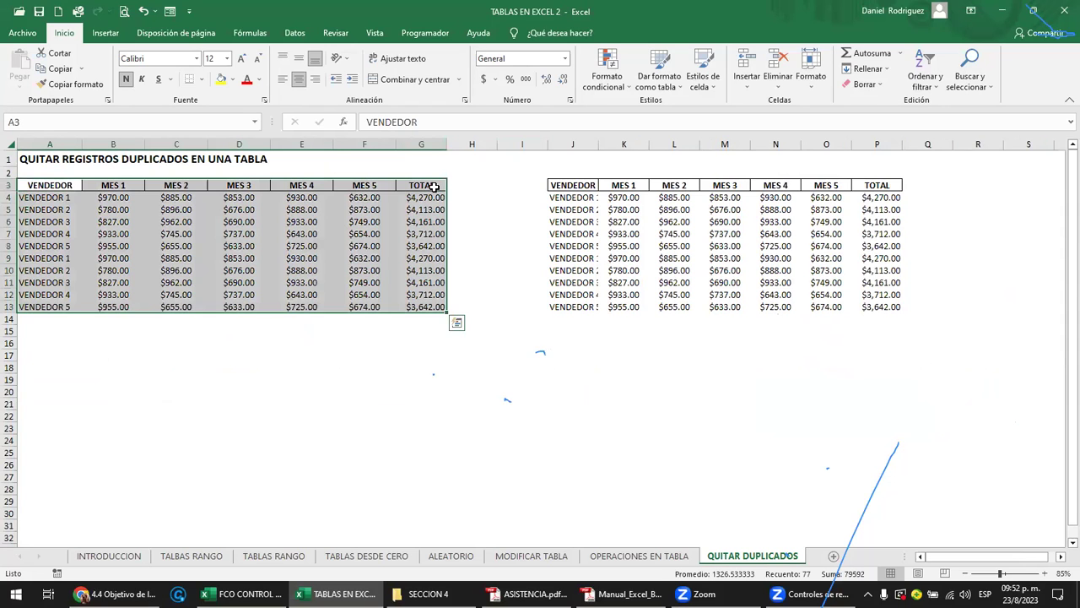
{"action": "left_click", "coordinate": [574, 185]}
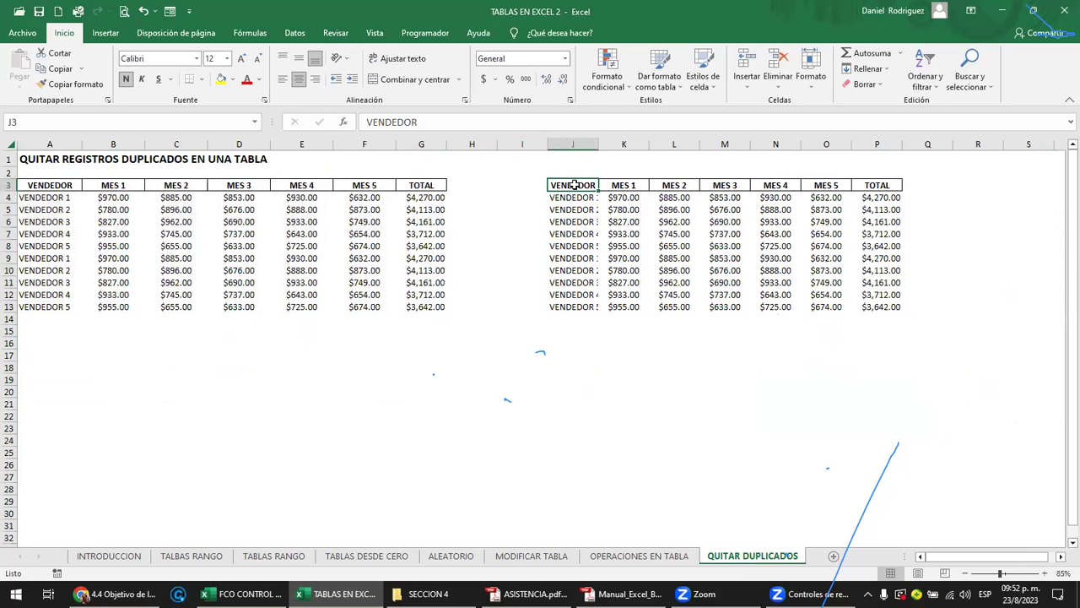
{"action": "key", "text": "ctrl+a"}
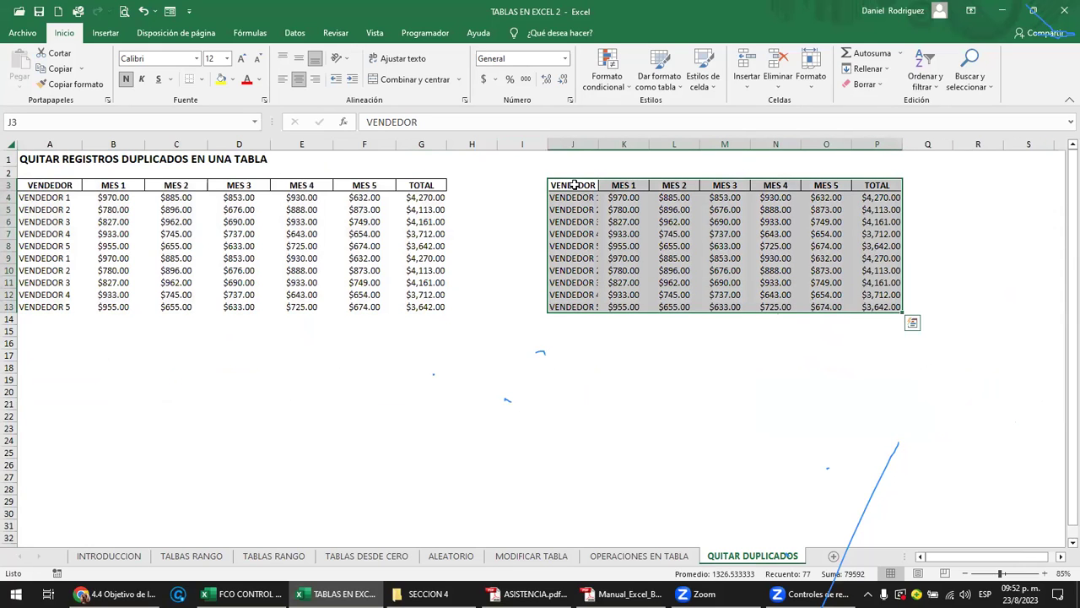
{"action": "left_click", "coordinate": [514, 183]}
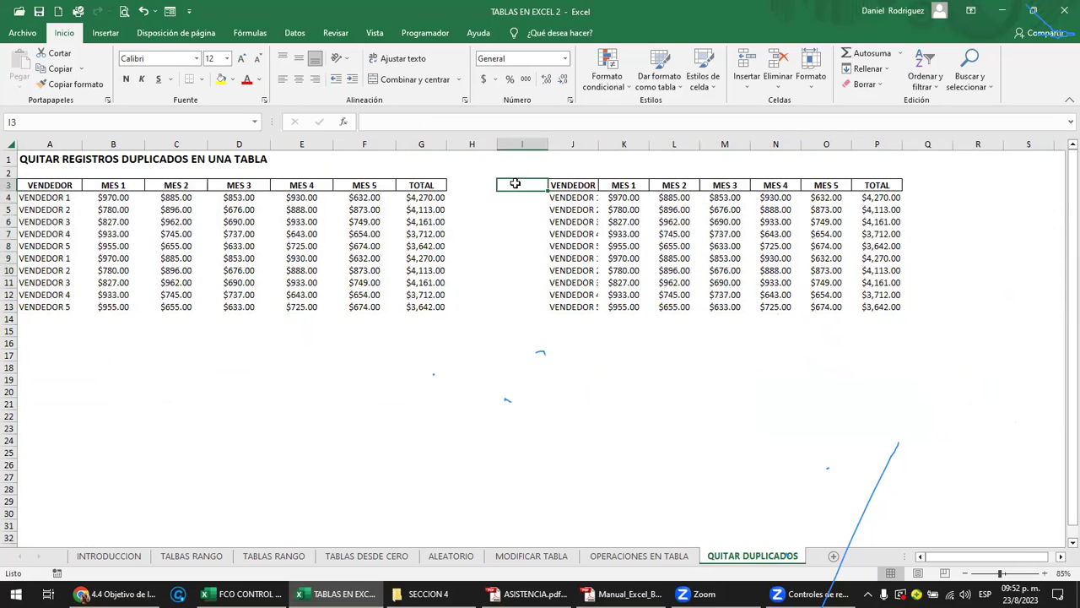
{"action": "scroll", "coordinate": [492, 254], "scroll_direction": "up", "scroll_amount": 1}
{"action": "scroll", "coordinate": [493, 255], "scroll_direction": "up", "scroll_amount": 2}
{"action": "key", "text": "Left"}
{"action": "key", "text": "Left"}
{"action": "key", "text": "Left"}
{"action": "key", "text": "Left"}
{"action": "key", "text": "Left"}
{"action": "key", "text": "Left"}
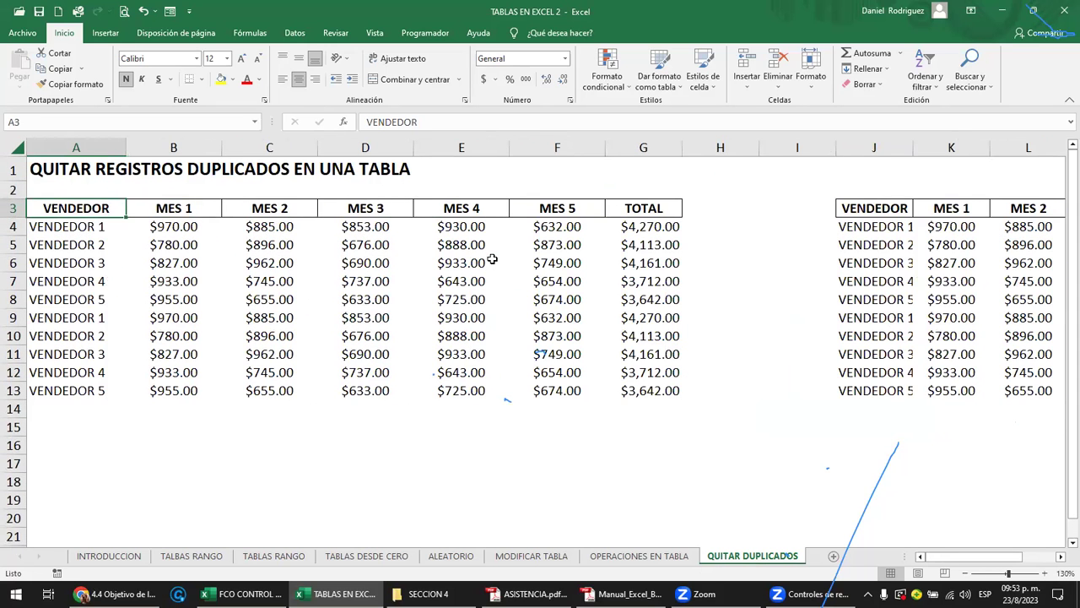
- Convert the original A3:G13 range into a table with Ctrl+T
{"action": "left_click", "coordinate": [66, 170]}
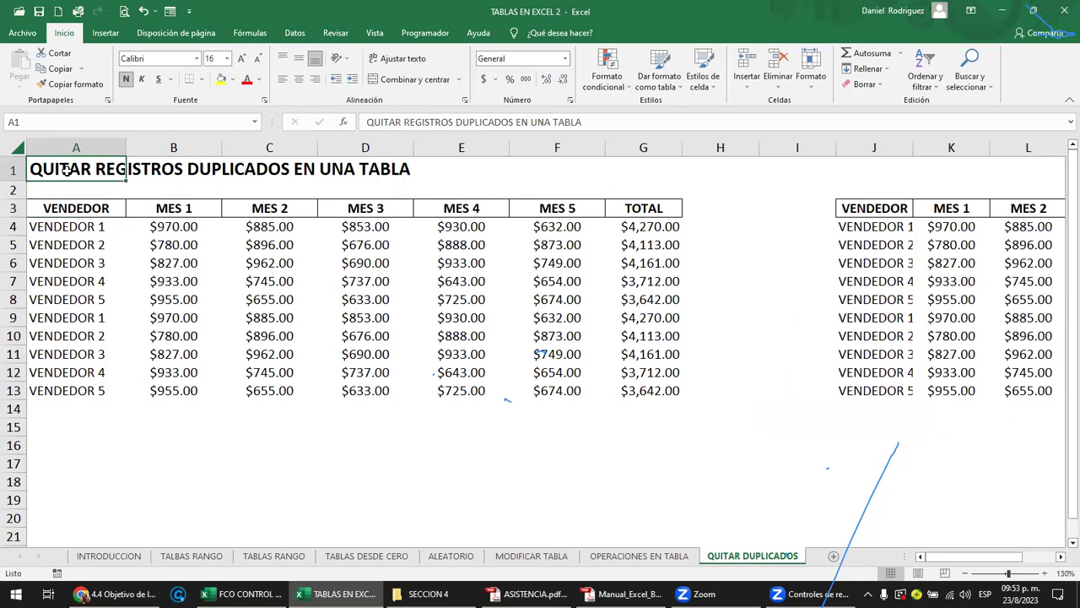
{"action": "left_click", "coordinate": [65, 228]}
{"action": "left_click_drag", "start_coordinate": [42, 226], "coordinate": [628, 229]}
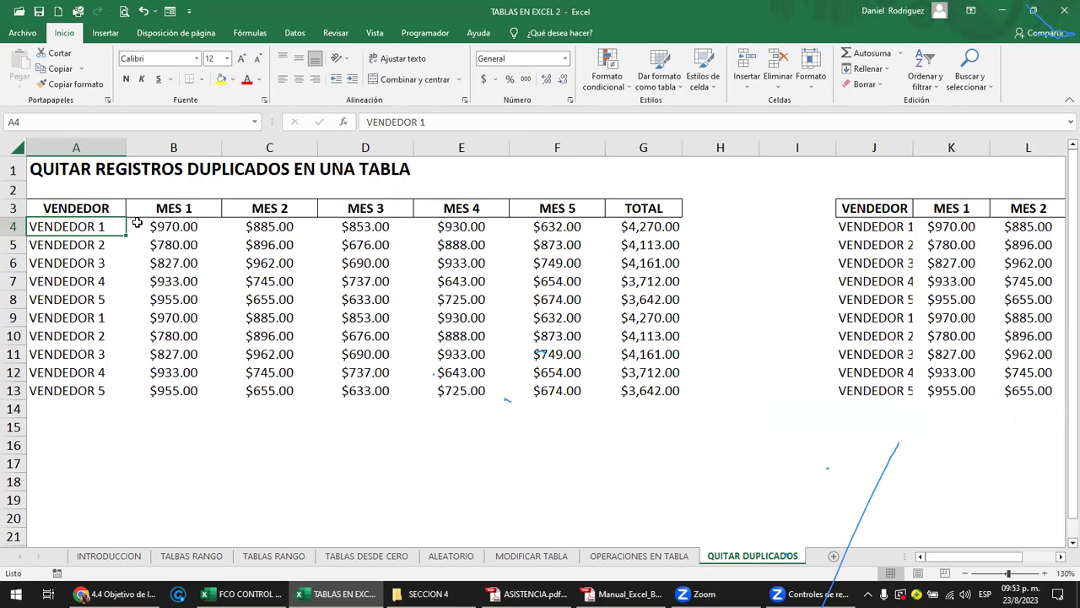
{"action": "left_click", "coordinate": [563, 208]}
{"action": "key", "text": "ctrl+t"}
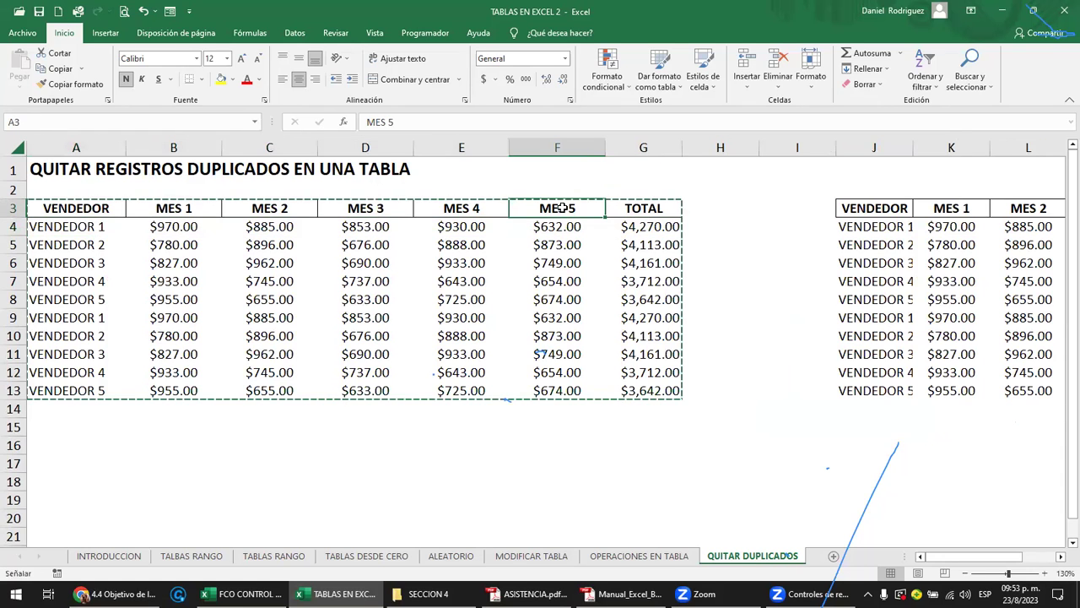
{"action": "key", "text": "Return"}
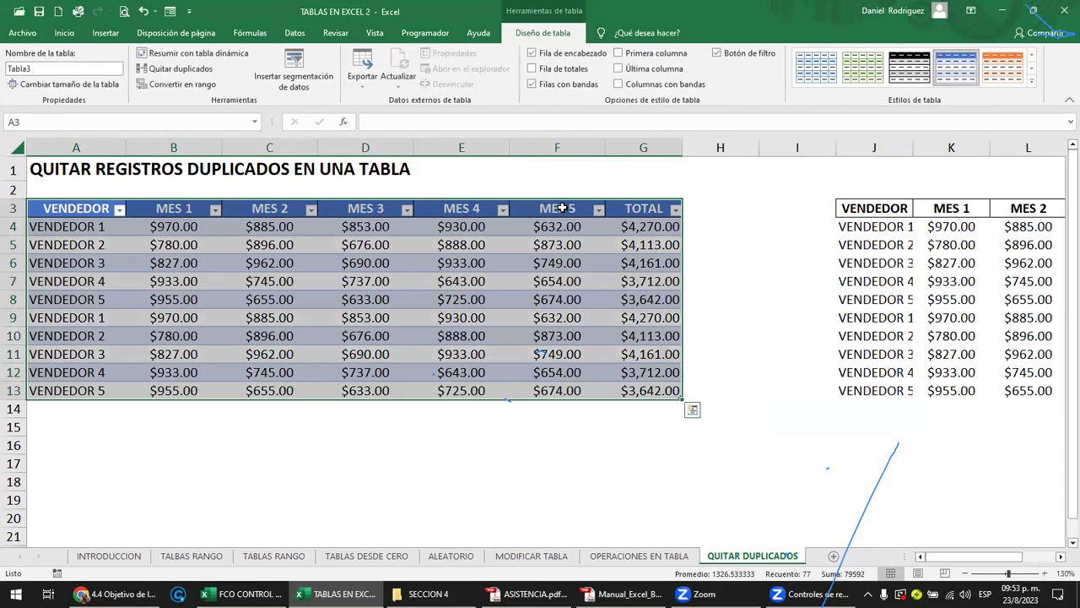
- Sort the table A to Z on the VENDEDOR column
{"action": "left_click", "coordinate": [104, 227]}
{"action": "left_click", "coordinate": [120, 211]}
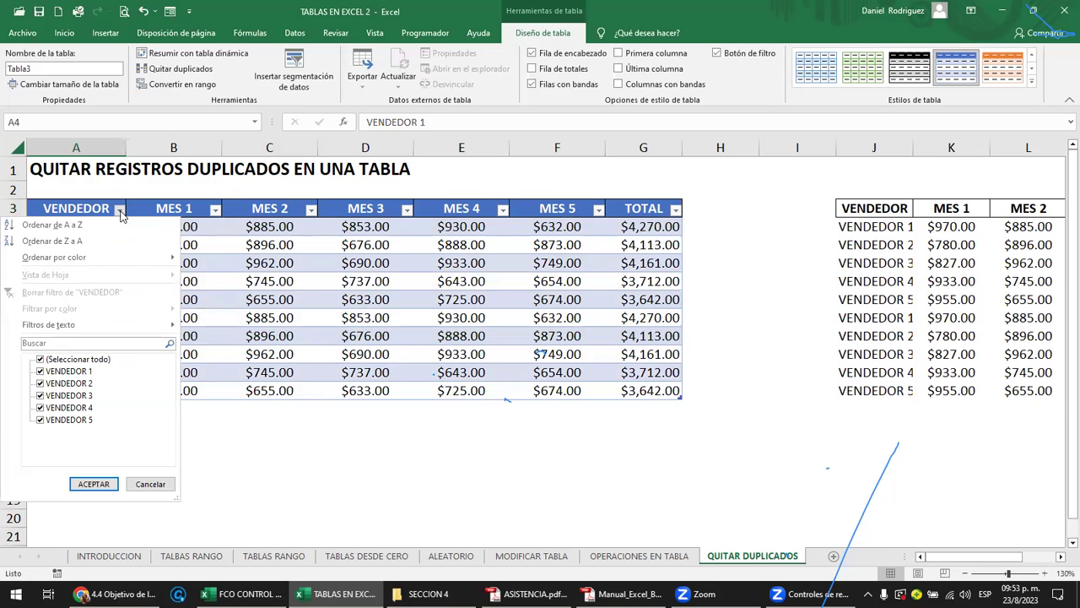
{"action": "left_click", "coordinate": [103, 226]}
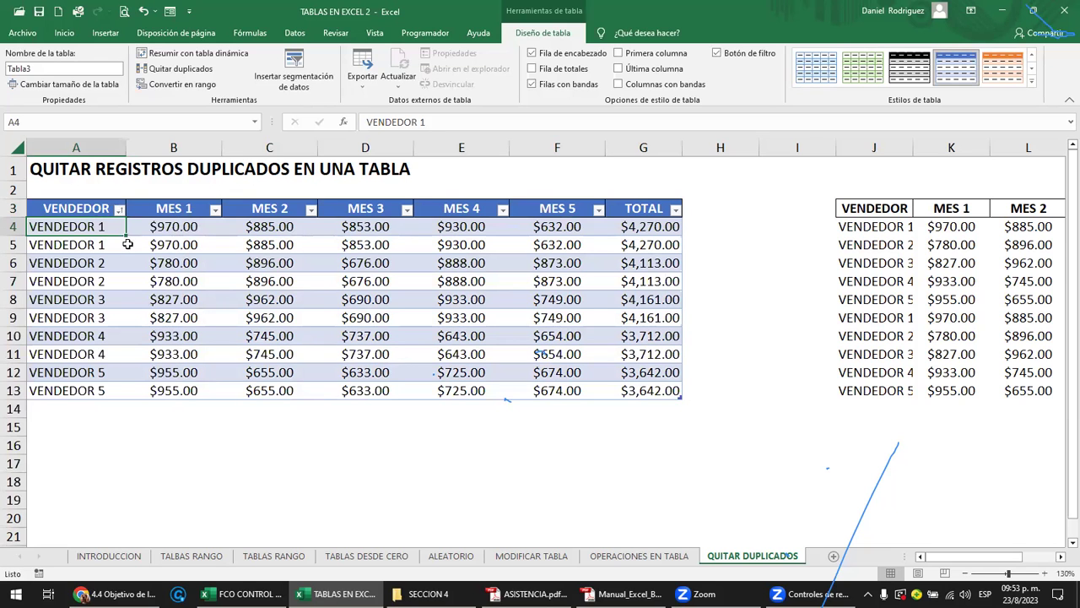
{"action": "scroll", "coordinate": [192, 335], "scroll_direction": "up", "scroll_amount": 3, "text": "ctrl"}
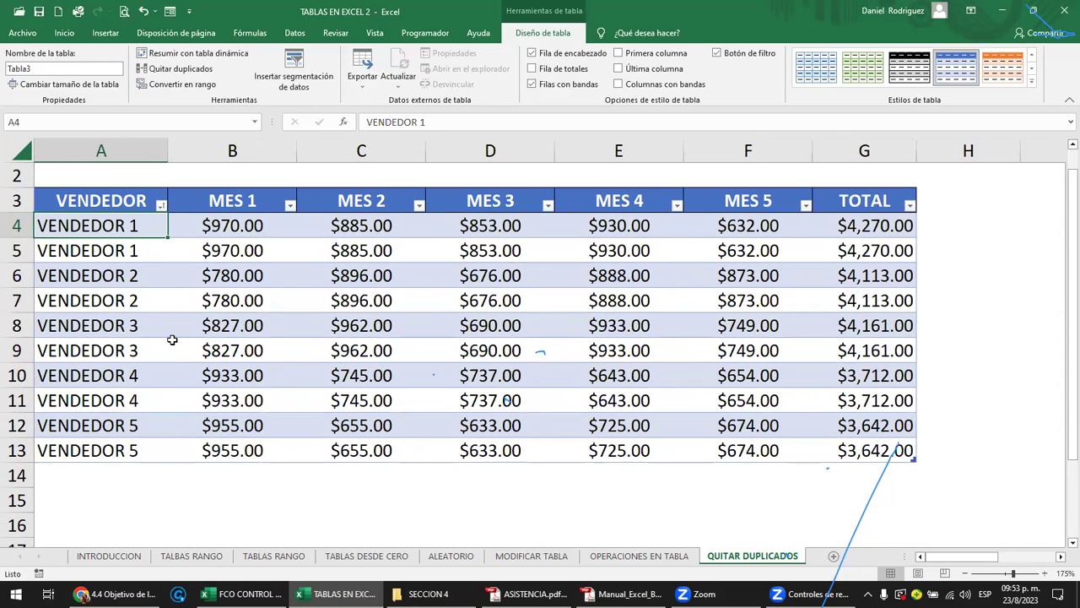
- Compare the two VENDEDOR 1 rows' MES 1 to MES 3 values
{"action": "left_click_drag", "start_coordinate": [101, 226], "coordinate": [854, 226]}
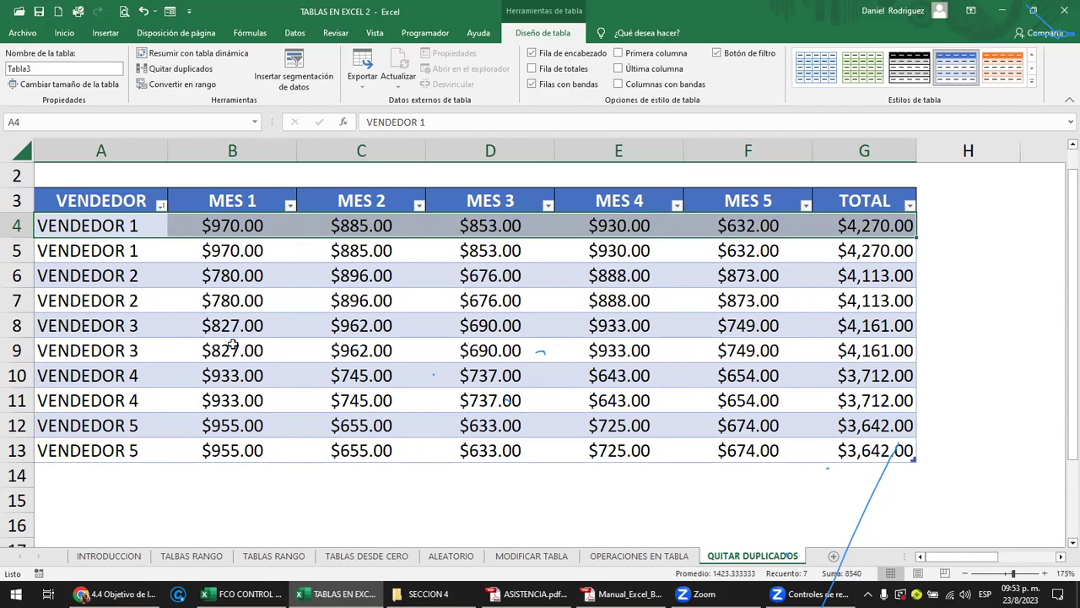
{"action": "left_click", "coordinate": [223, 255]}
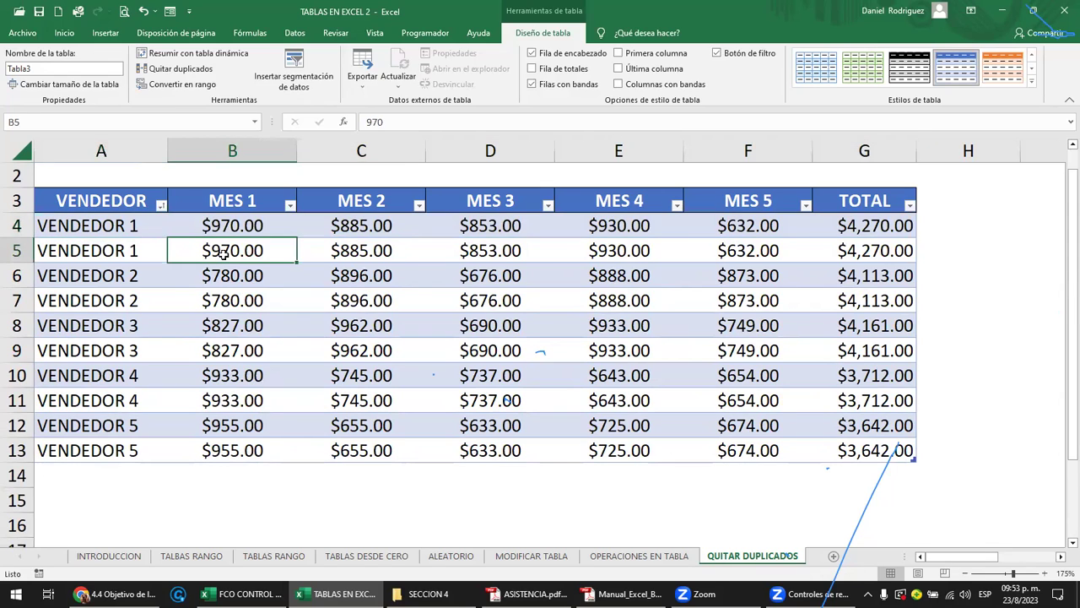
{"action": "left_click_drag", "start_coordinate": [247, 226], "coordinate": [244, 254]}
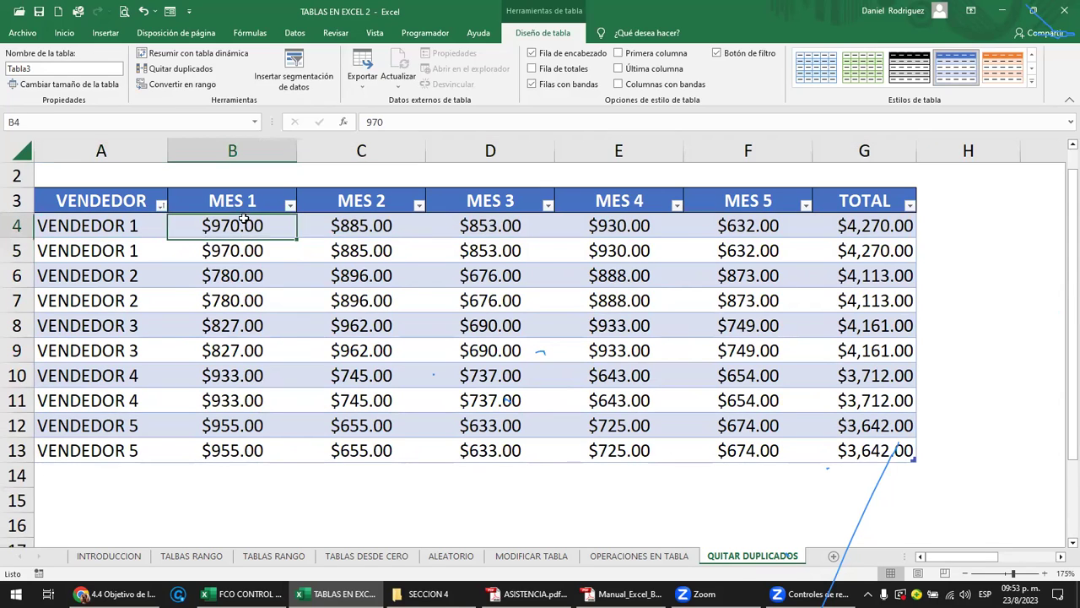
{"action": "left_click_drag", "start_coordinate": [337, 226], "coordinate": [338, 252]}
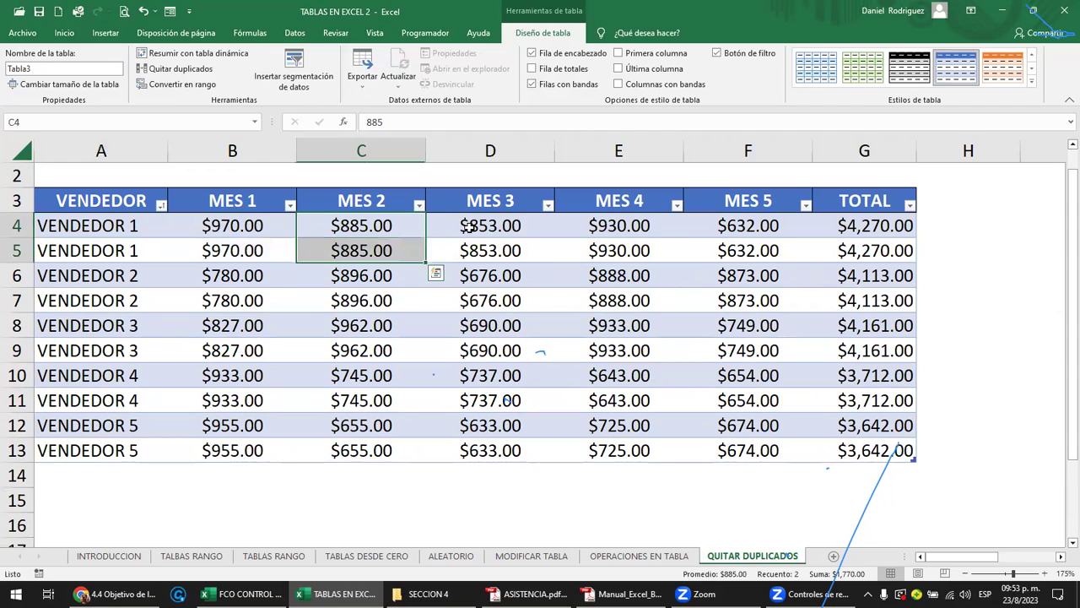
{"action": "left_click_drag", "start_coordinate": [470, 226], "coordinate": [470, 246]}
{"action": "left_click", "coordinate": [98, 226]}
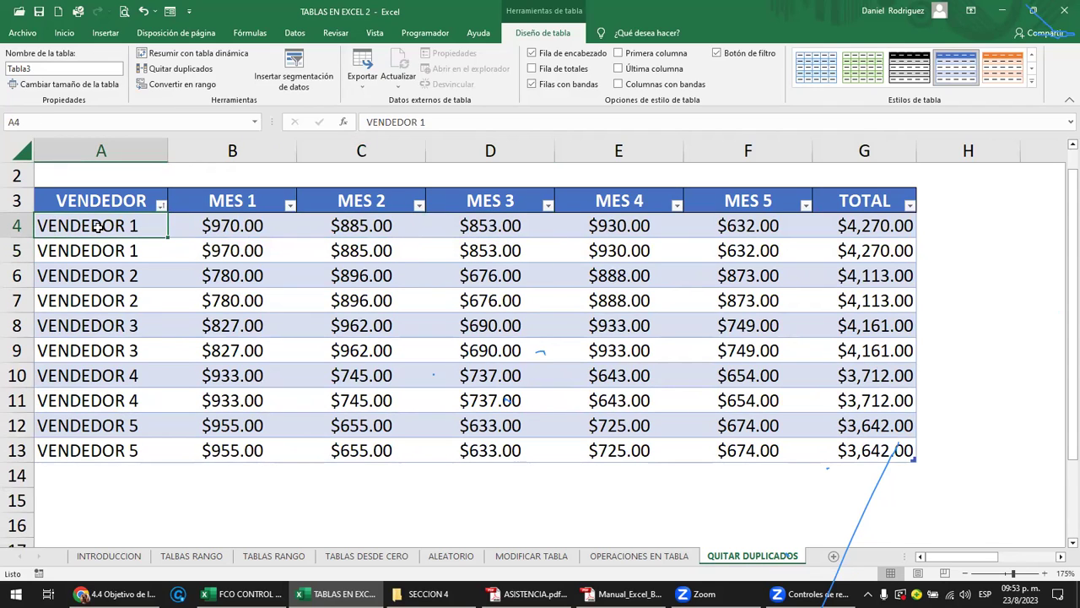
{"action": "scroll", "coordinate": [97, 226], "scroll_direction": "up", "scroll_amount": 1}
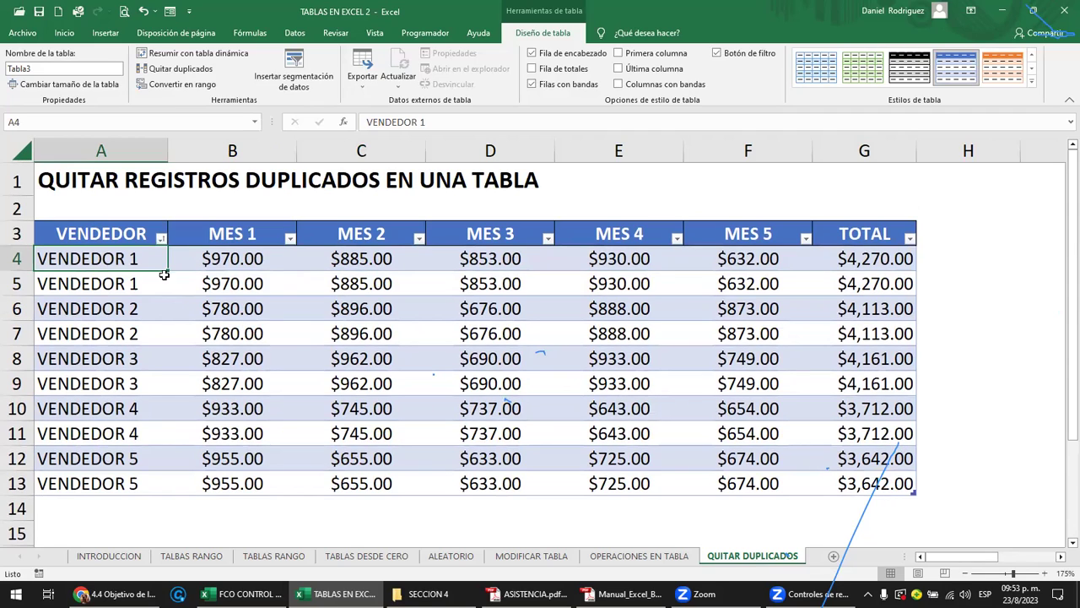
{"action": "left_click", "coordinate": [130, 236]}
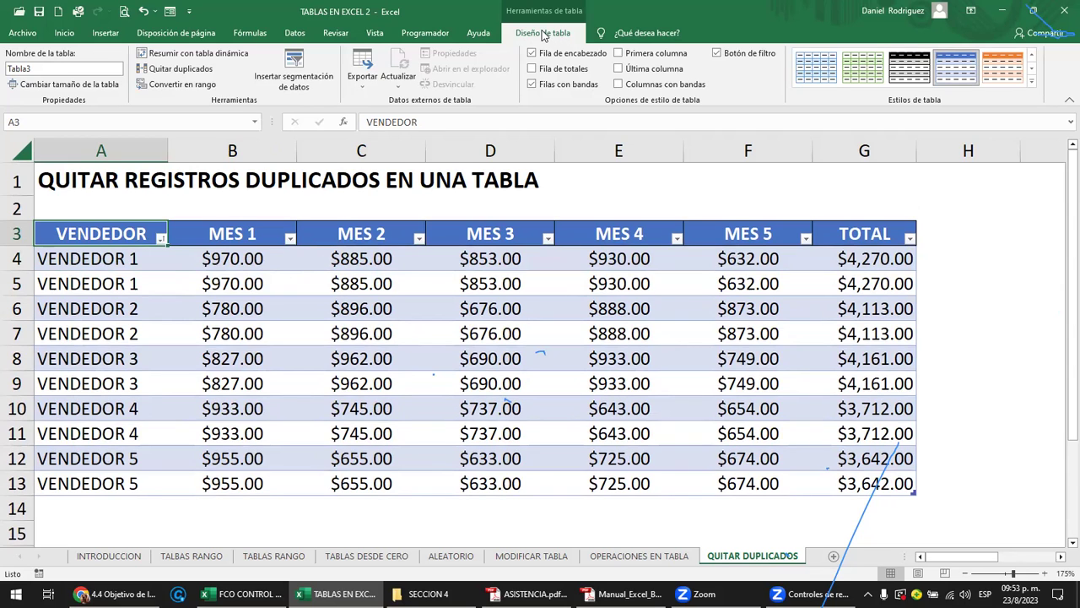
- Run Quitar duplicados with MES 1–5 unticked, keeping VENDEDOR and TOTAL, removing 5 duplicate rows
{"action": "left_click", "coordinate": [196, 73]}
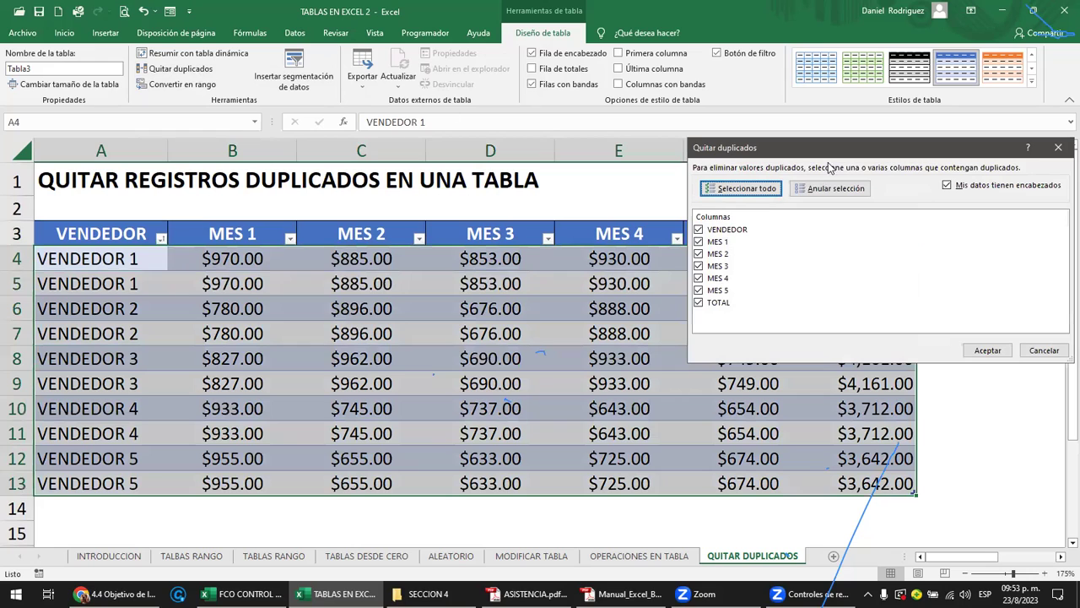
{"action": "left_click_drag", "start_coordinate": [826, 160], "coordinate": [564, 255]}
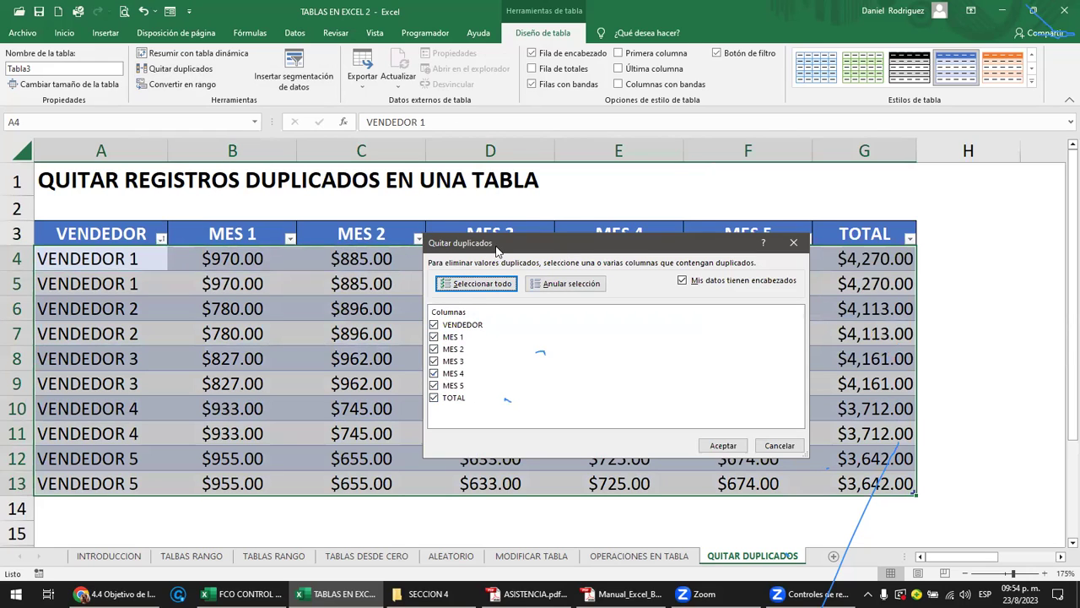
{"action": "left_click_drag", "start_coordinate": [498, 251], "coordinate": [491, 271]}
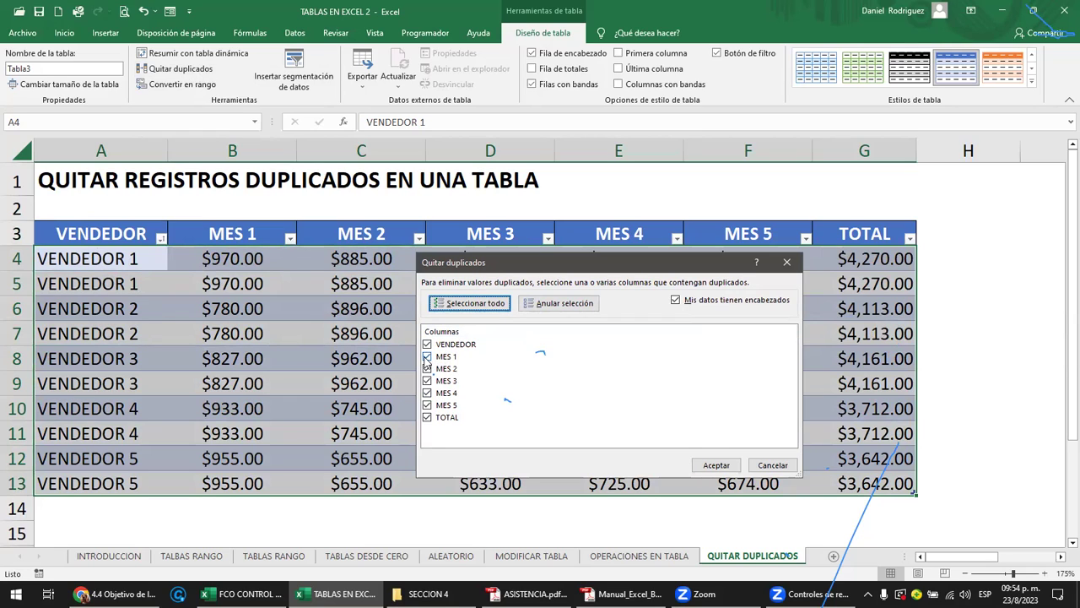
{"action": "left_click", "coordinate": [427, 357]}
{"action": "left_click", "coordinate": [427, 369]}
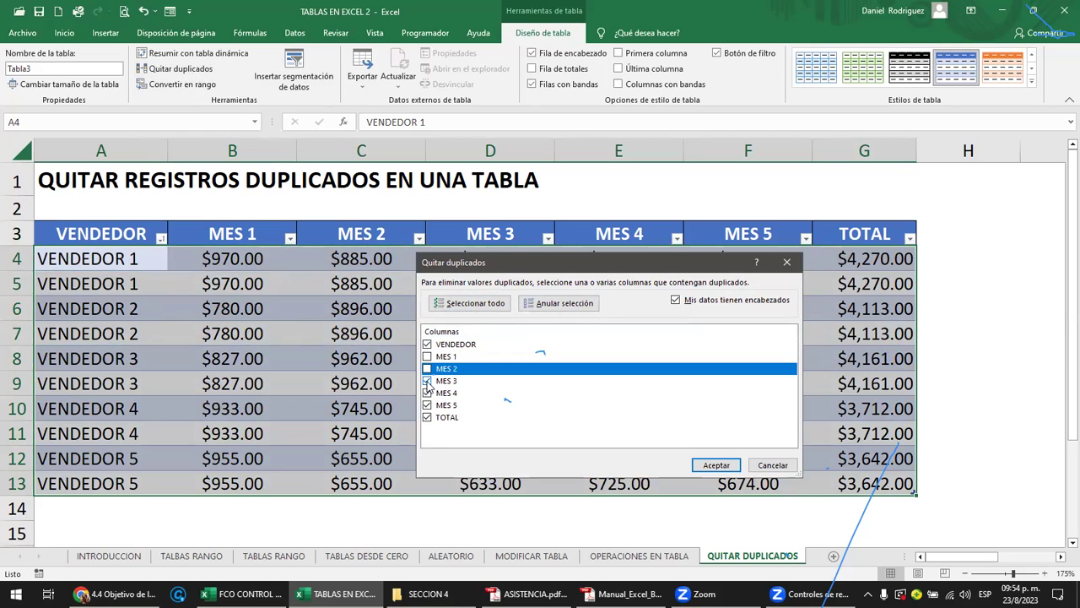
{"action": "left_click", "coordinate": [427, 380]}
{"action": "left_click", "coordinate": [427, 393]}
{"action": "left_click", "coordinate": [427, 405]}
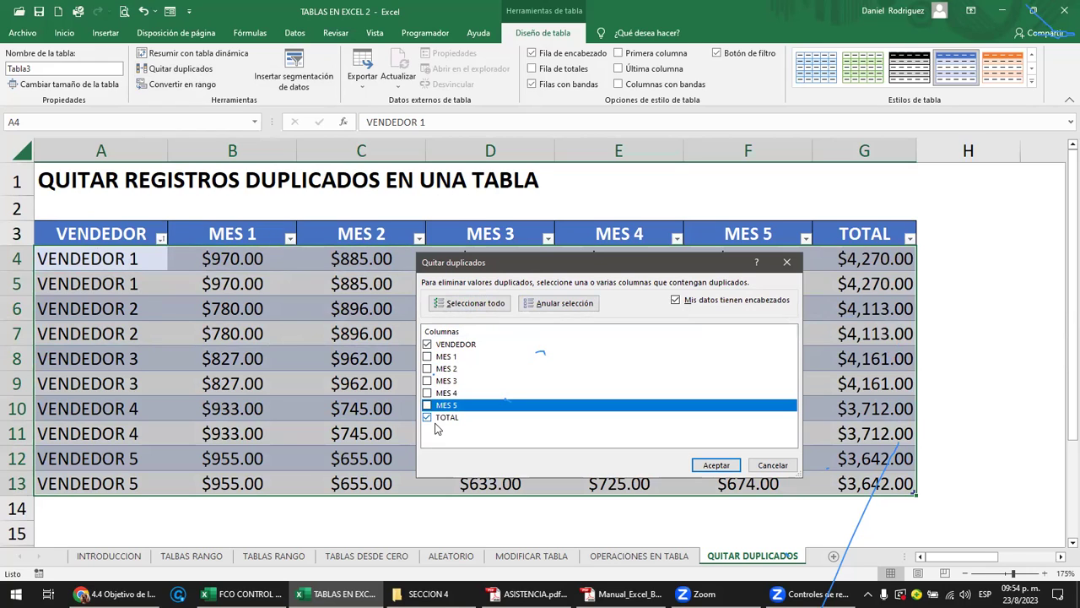
{"action": "left_click", "coordinate": [443, 417]}
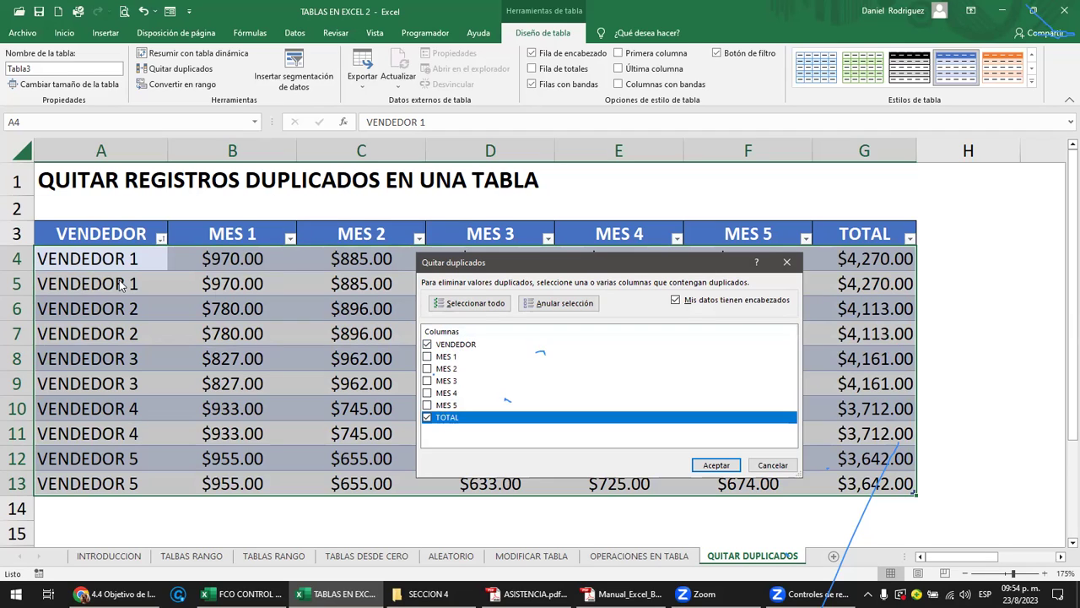
{"action": "left_click", "coordinate": [717, 465]}
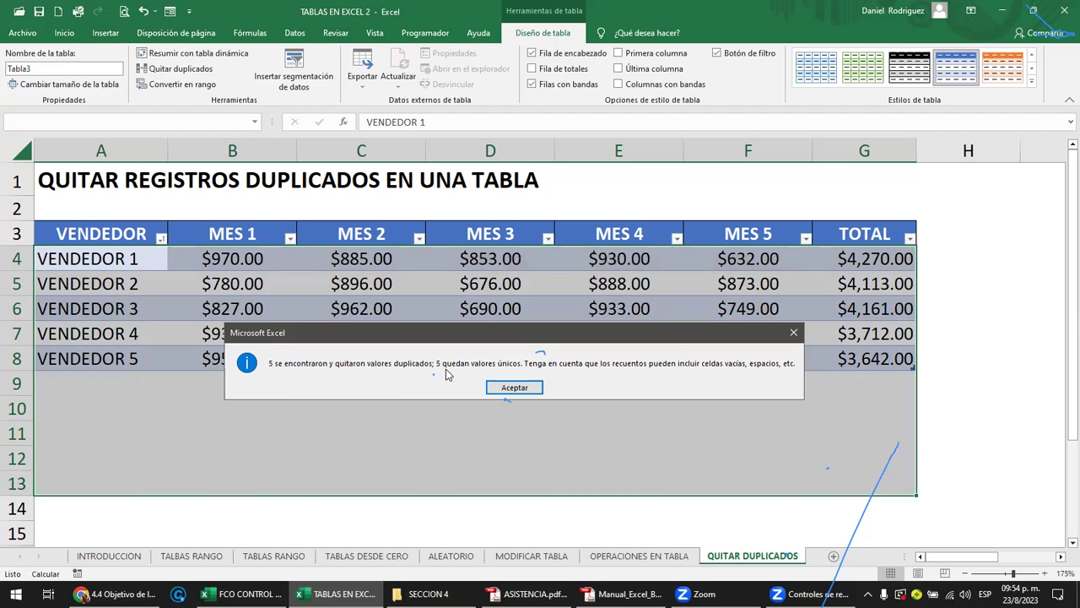
{"action": "left_click", "coordinate": [507, 387]}
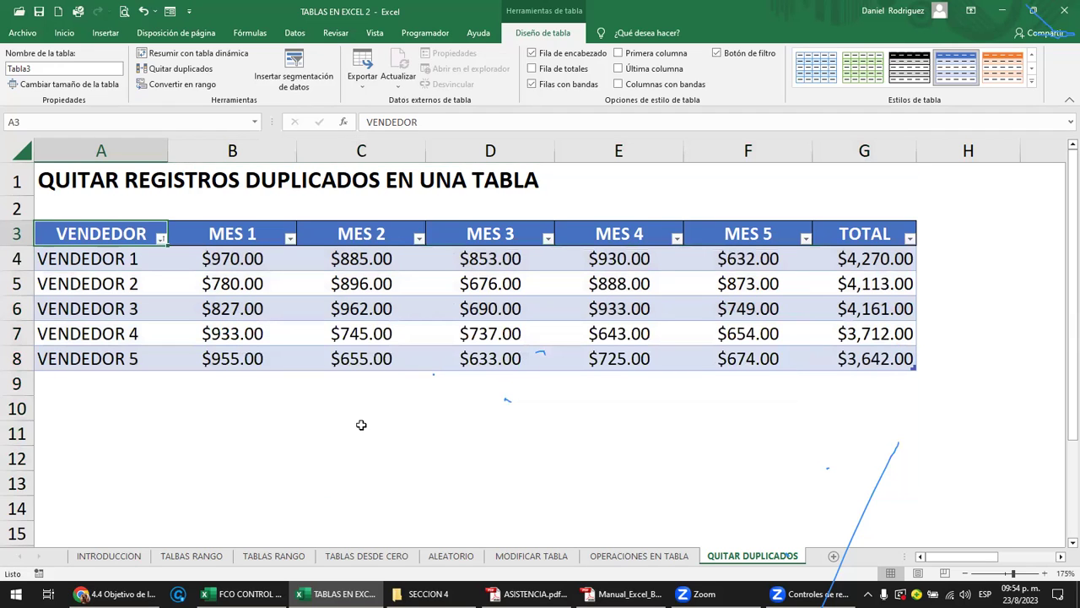
{"action": "left_click", "coordinate": [319, 431]}
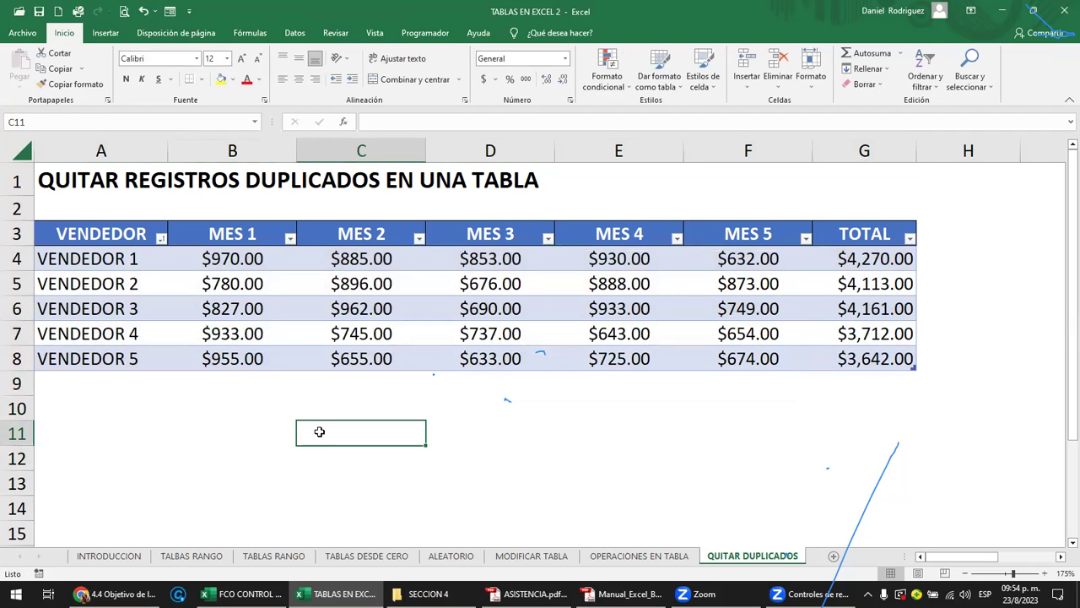
- Undo the duplicate removal, then test clearing and restoring the $970.00 in B5
{"action": "key", "text": "ctrl+z"}
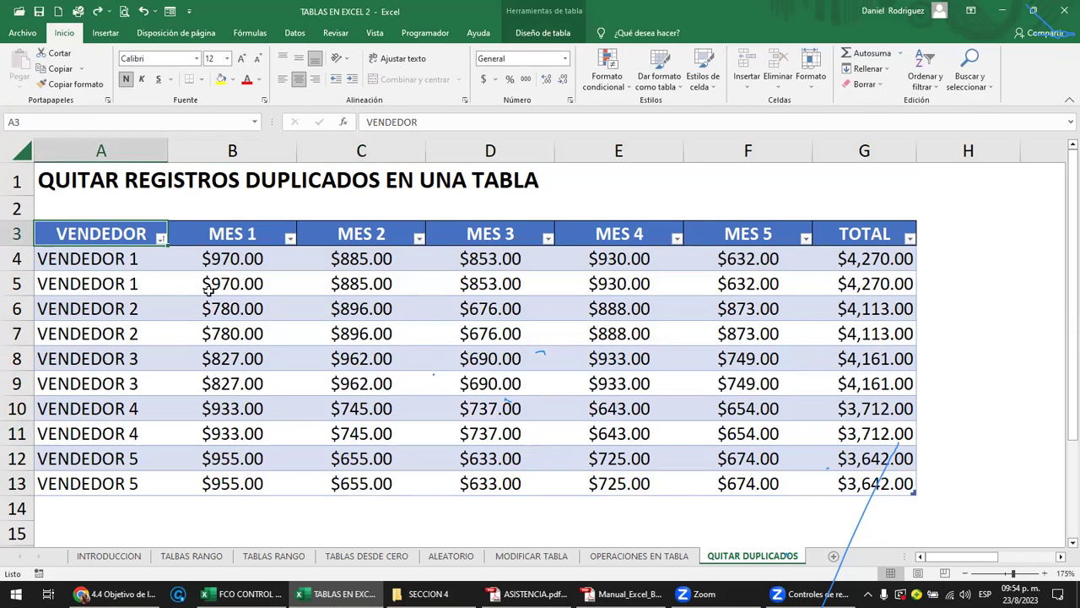
{"action": "left_click", "coordinate": [111, 260]}
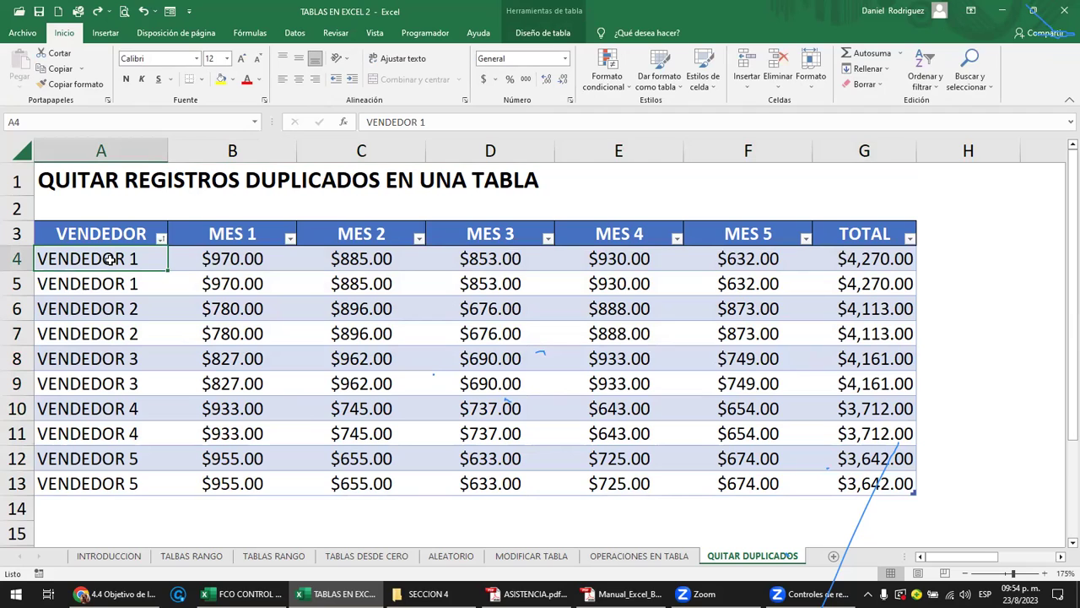
{"action": "left_click", "coordinate": [243, 235]}
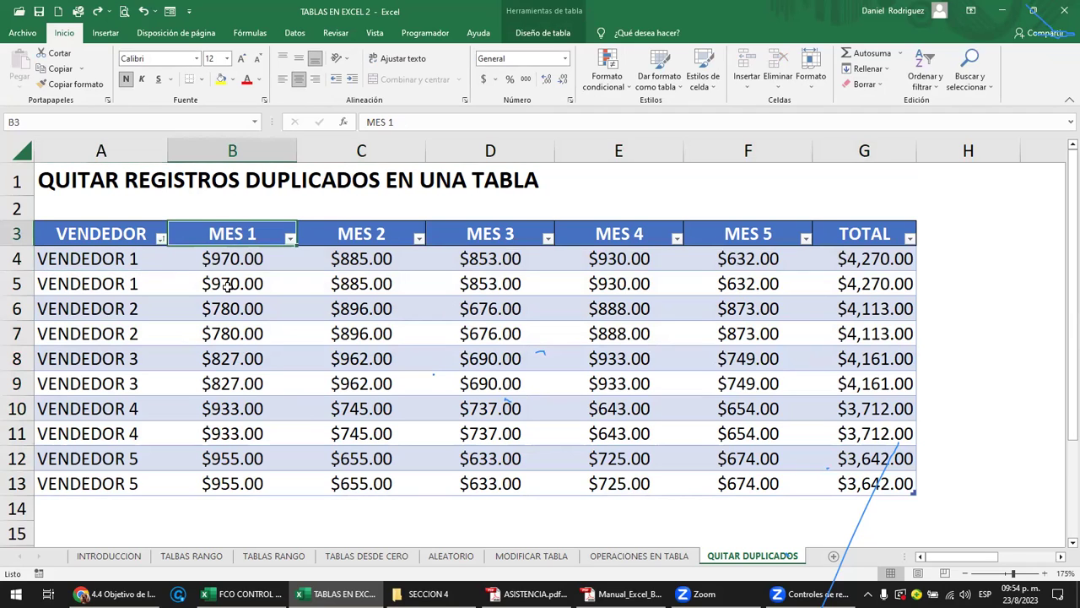
{"action": "left_click", "coordinate": [278, 291]}
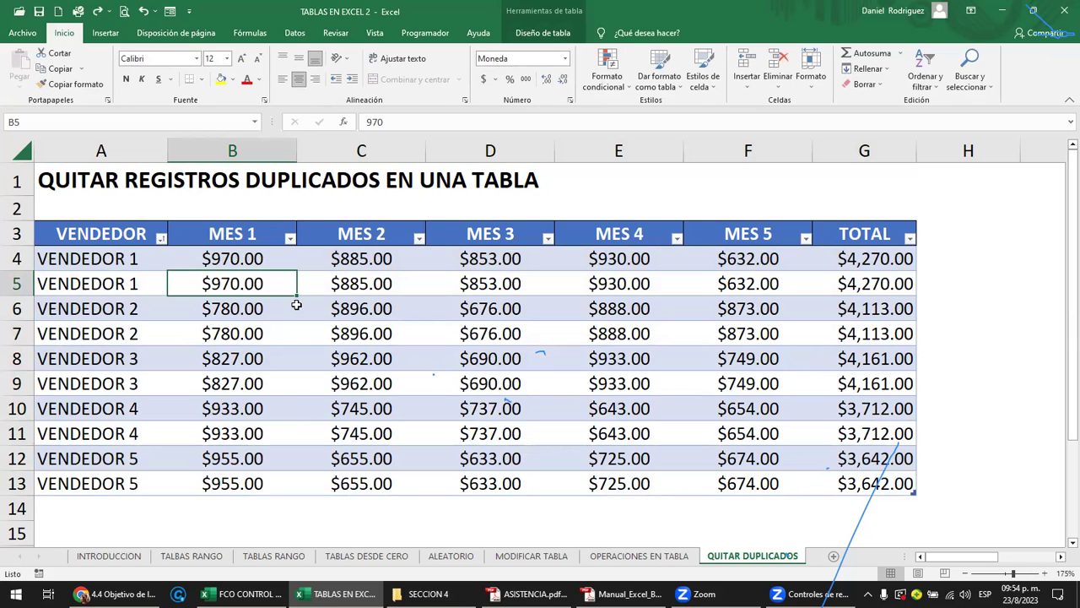
{"action": "key", "text": "Delete"}
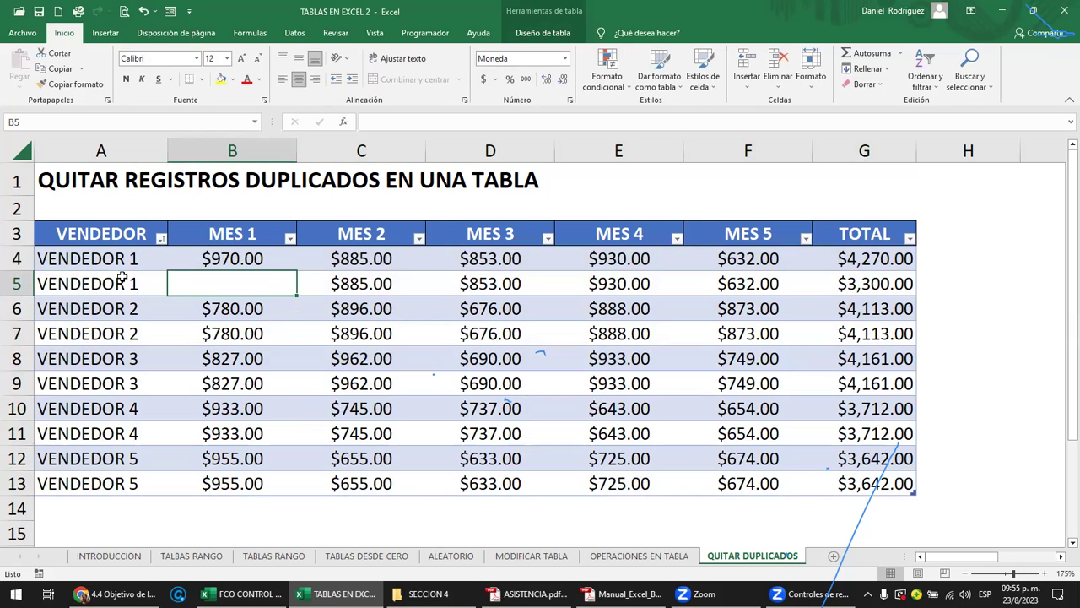
{"action": "left_click_drag", "start_coordinate": [78, 258], "coordinate": [878, 260]}
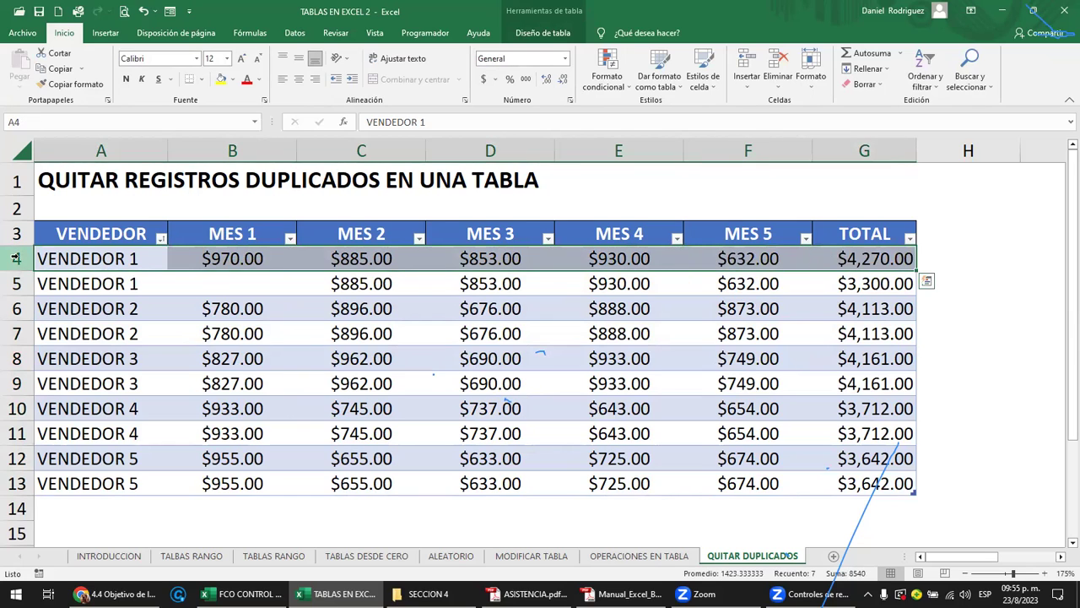
{"action": "left_click_drag", "start_coordinate": [76, 285], "coordinate": [849, 287]}
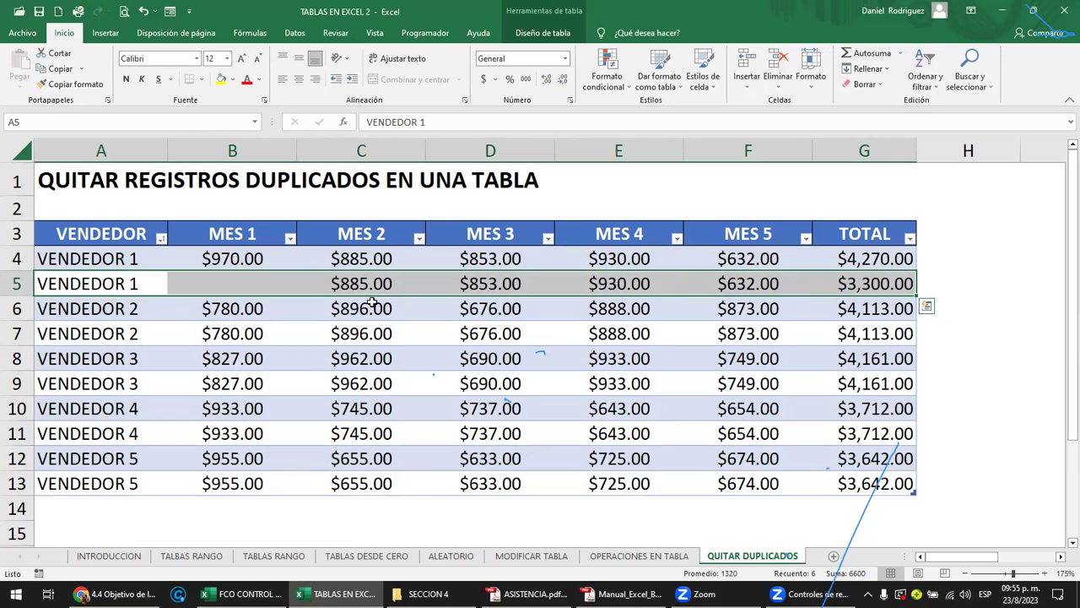
{"action": "left_click", "coordinate": [225, 289]}
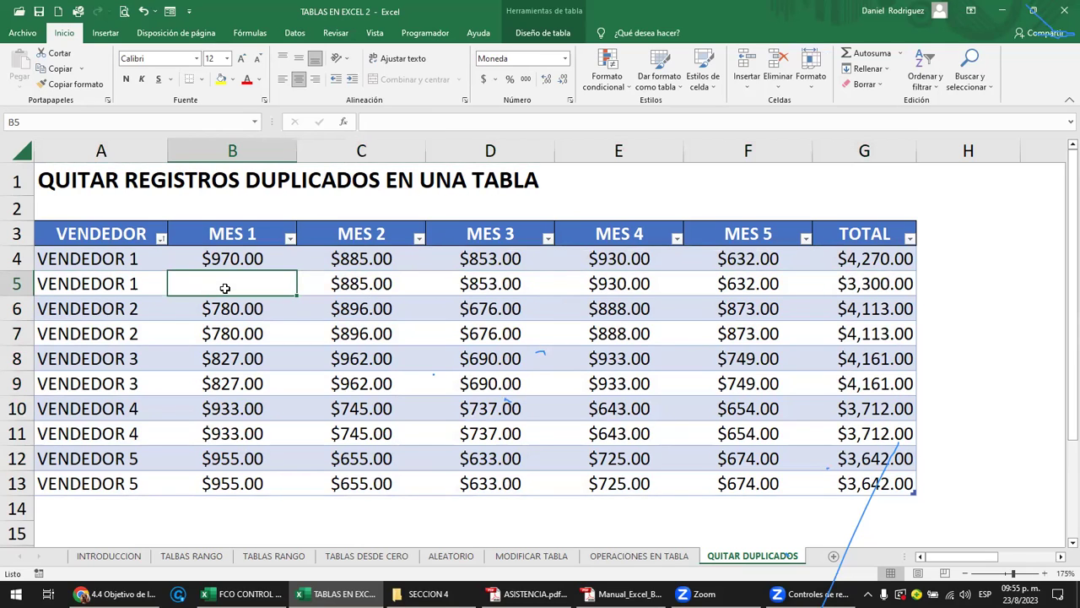
{"action": "key", "text": "ctrl+z"}
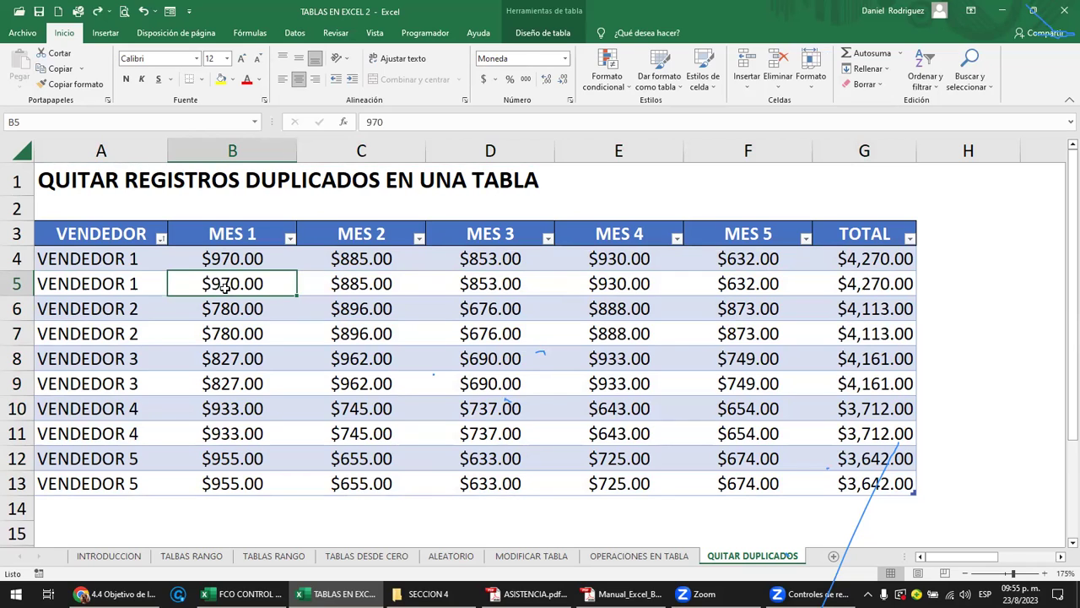
- Clear B5:C5 and restore both values with Ctrl+Z
{"action": "left_click", "coordinate": [230, 302]}
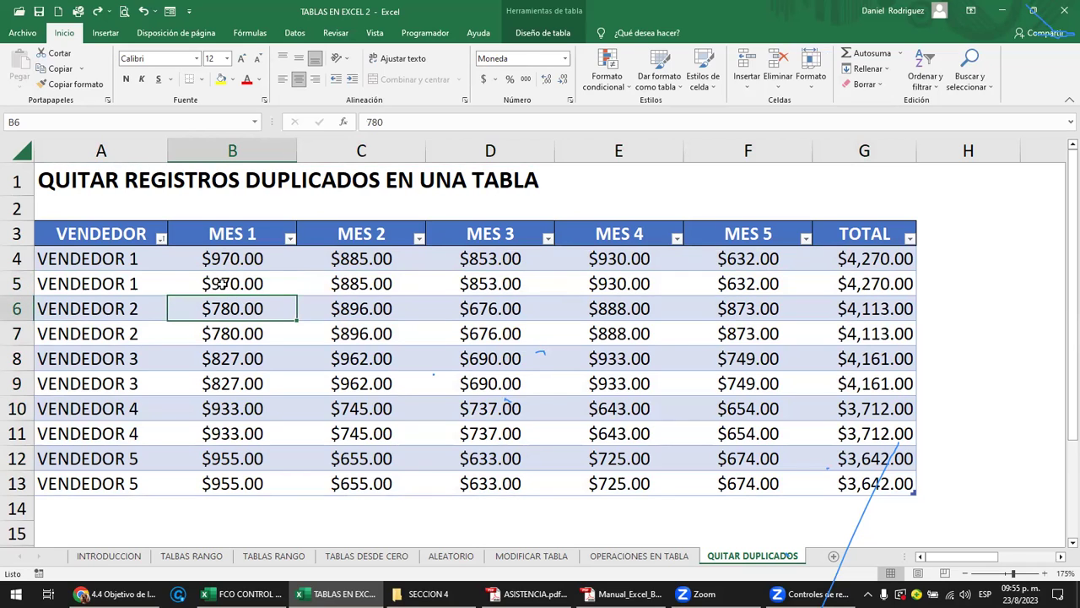
{"action": "left_click_drag", "start_coordinate": [219, 286], "coordinate": [350, 285]}
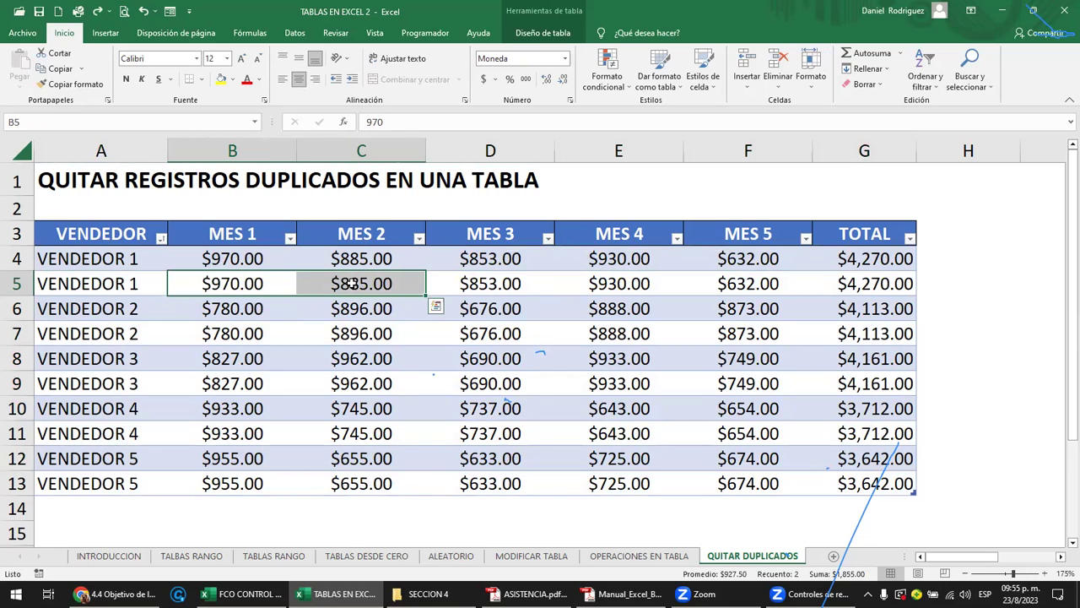
{"action": "key", "text": "Delete"}
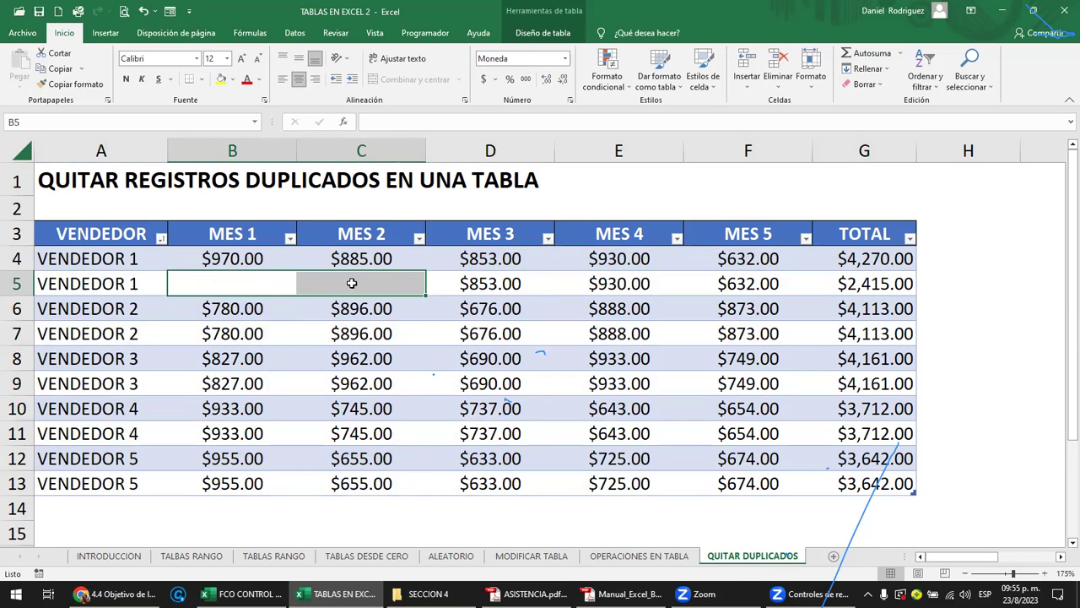
{"action": "key", "text": "ctrl+z"}
{"action": "left_click", "coordinate": [249, 305]}
{"action": "left_click", "coordinate": [239, 287]}
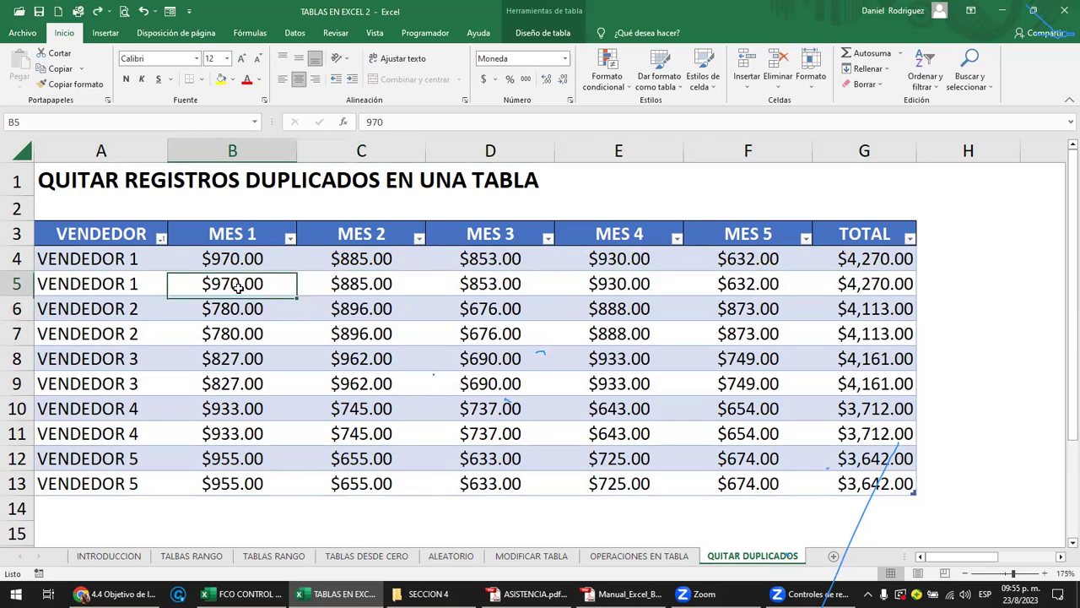
{"action": "left_click", "coordinate": [871, 286]}
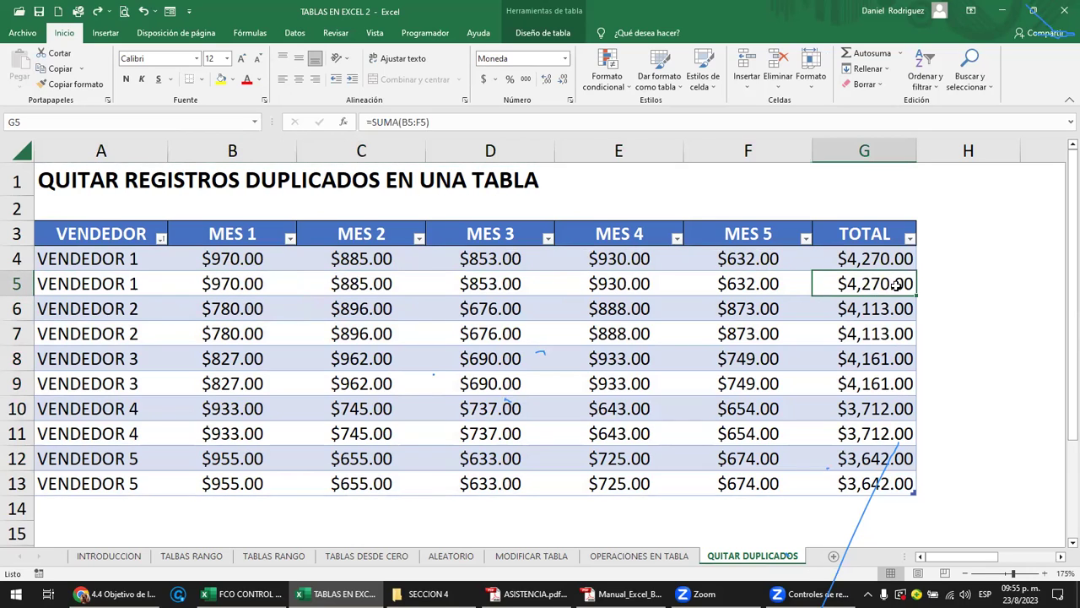
- Clear the SUMA total in G5 and compare the two VENDEDOR 1 rows
{"action": "key", "text": "Delete"}
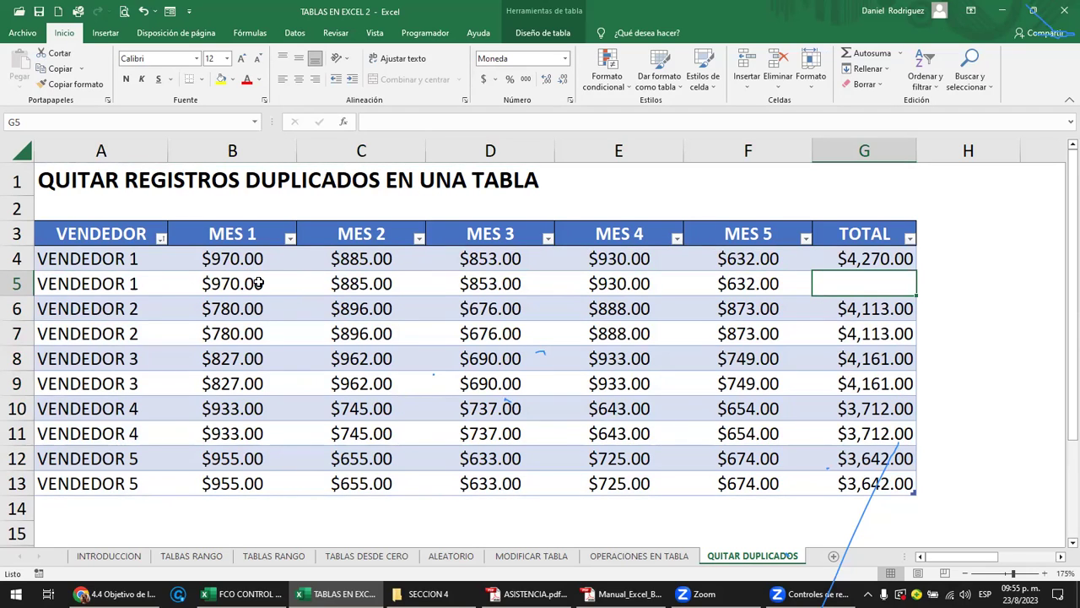
{"action": "left_click_drag", "start_coordinate": [101, 150], "coordinate": [832, 260]}
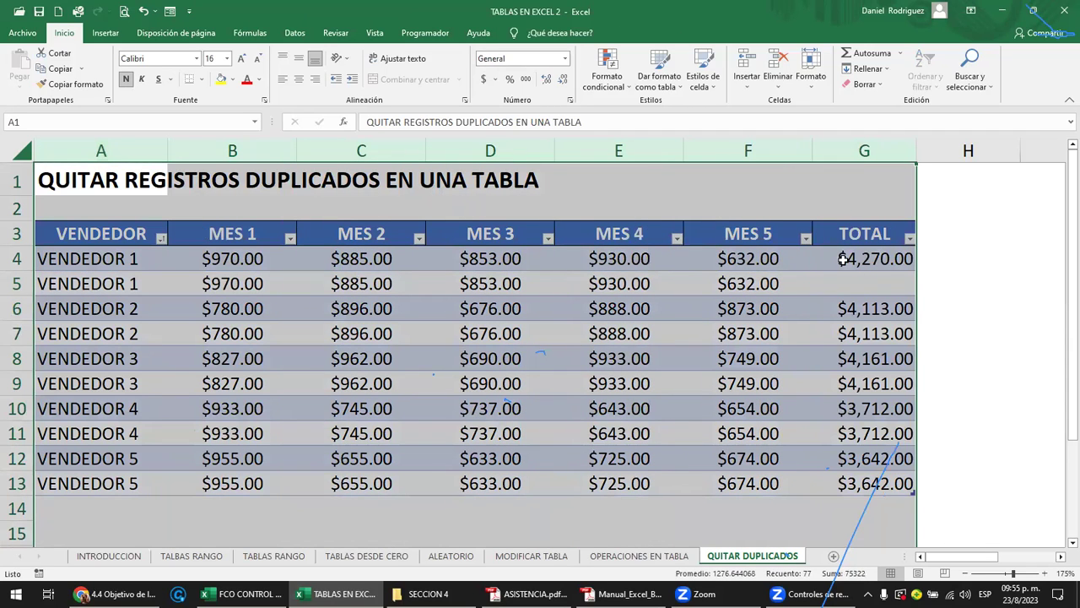
{"action": "left_click_drag", "start_coordinate": [82, 266], "coordinate": [452, 265]}
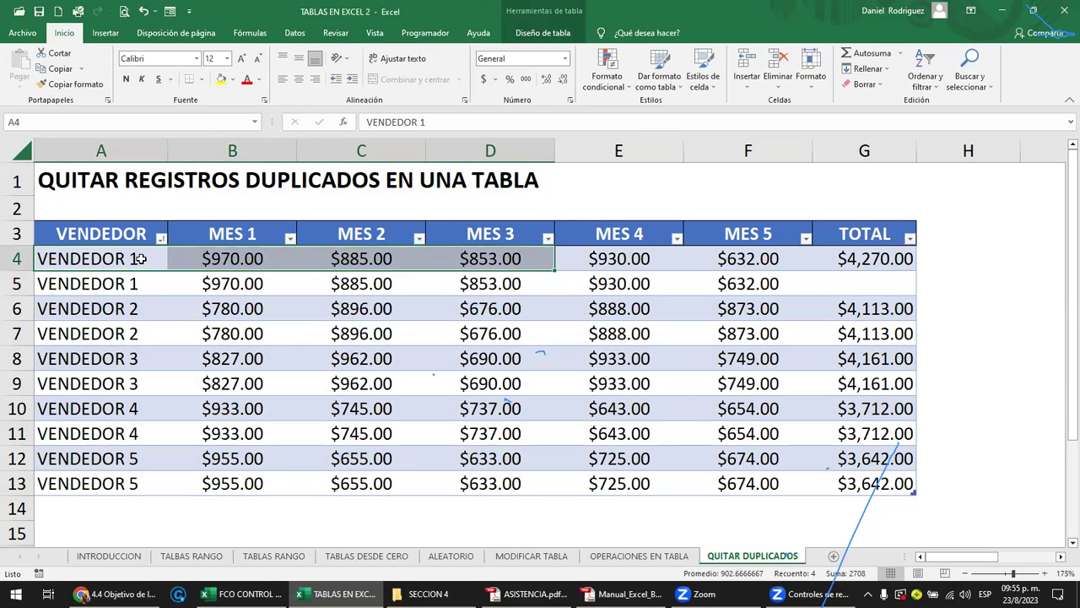
{"action": "left_click_drag", "start_coordinate": [89, 261], "coordinate": [832, 267]}
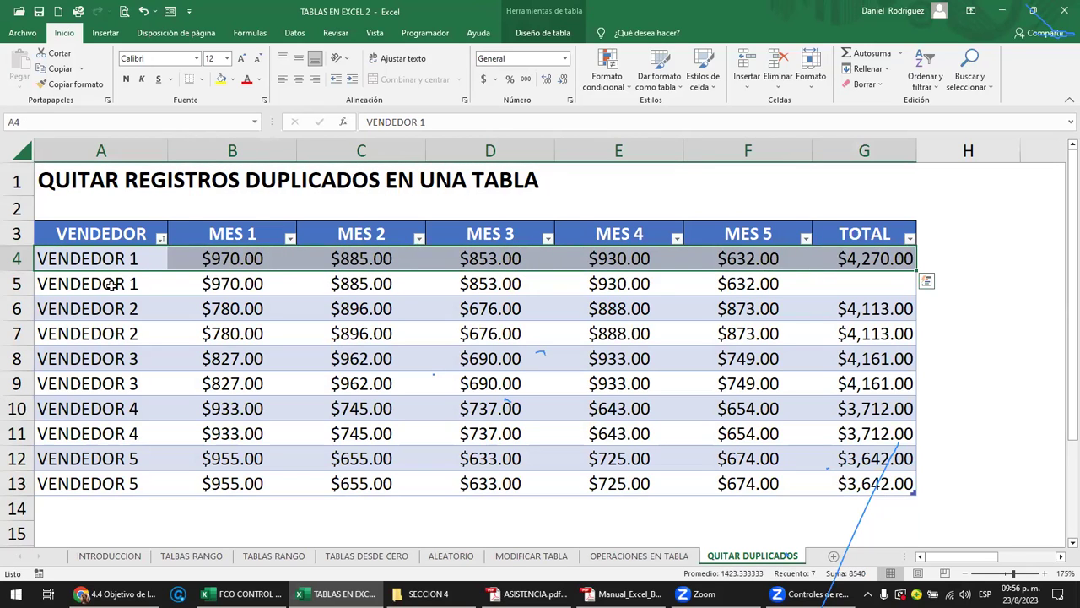
{"action": "left_click_drag", "start_coordinate": [111, 285], "coordinate": [843, 289]}
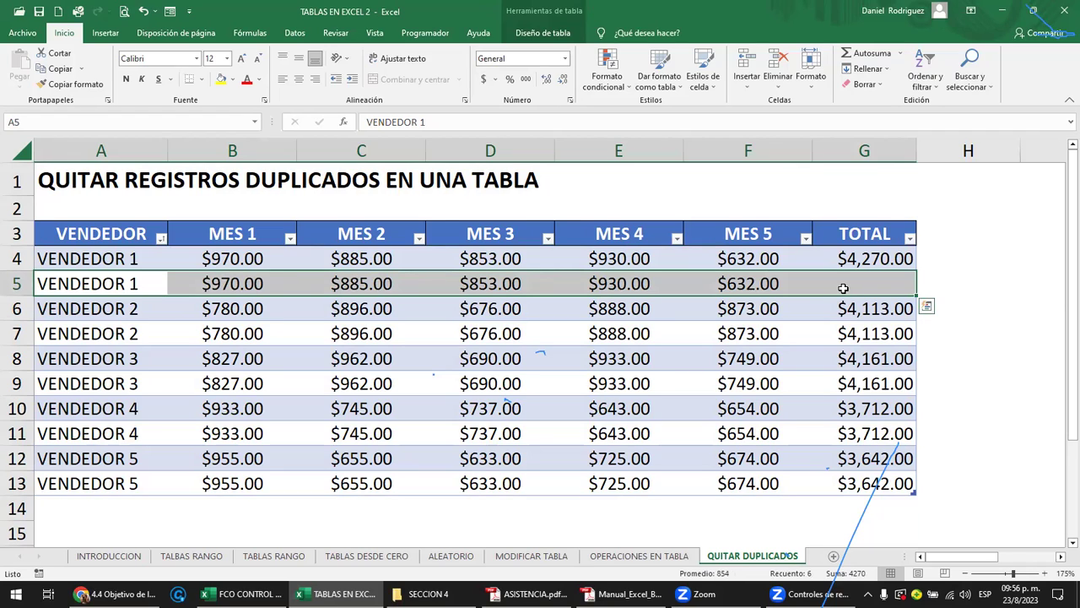
{"action": "left_click", "coordinate": [951, 283]}
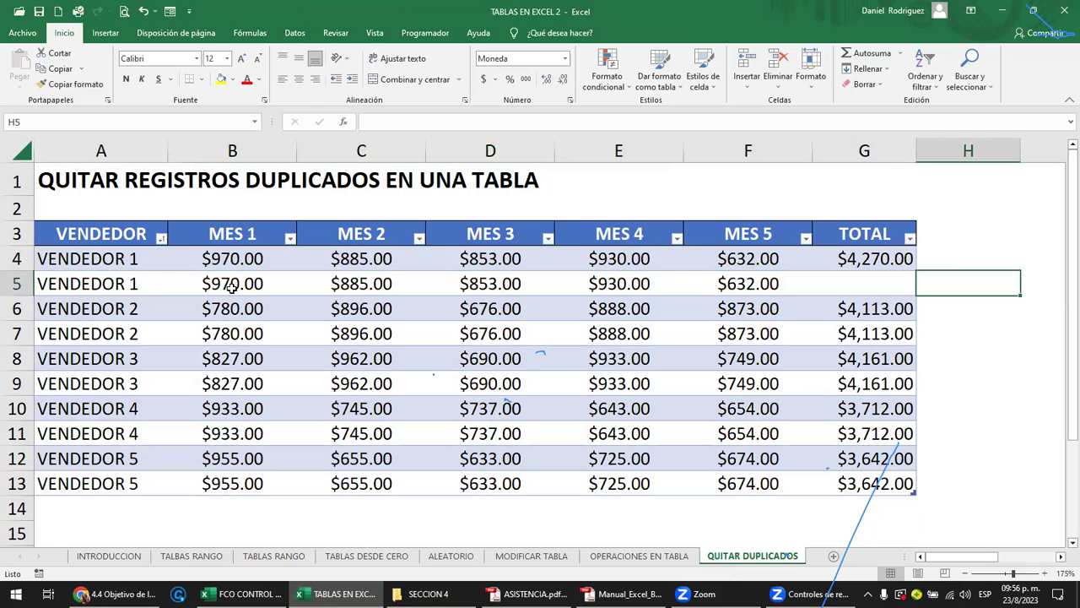
{"action": "left_click", "coordinate": [96, 236]}
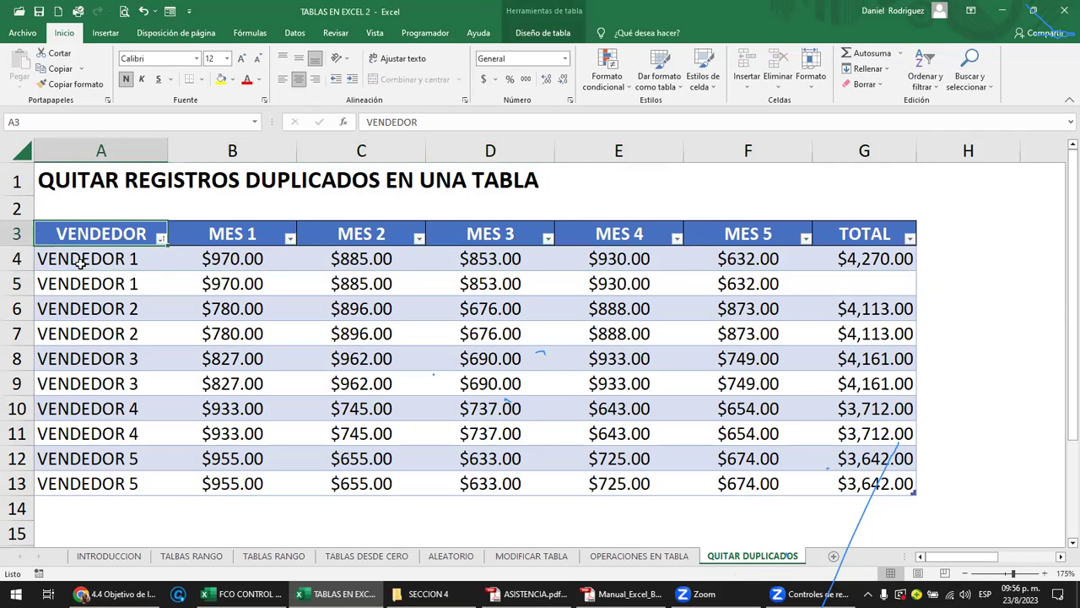
- Remove Tabla3 rows duplicated across every column, then select the surviving second VENDEDOR 1 row
{"action": "left_click", "coordinate": [550, 39]}
{"action": "left_click", "coordinate": [177, 68]}
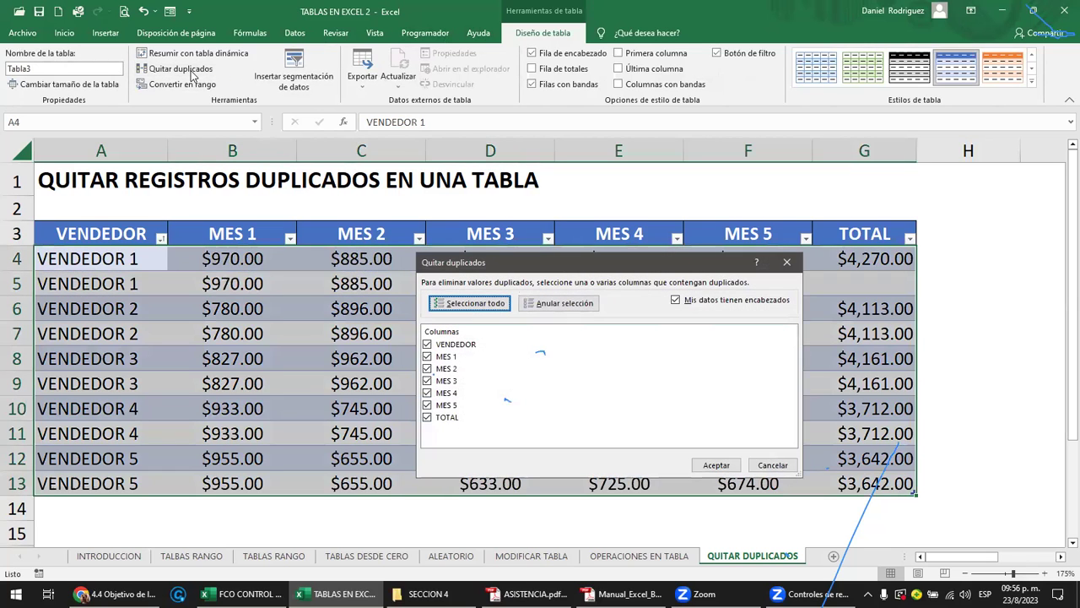
{"action": "left_click_drag", "start_coordinate": [553, 266], "coordinate": [672, 297]}
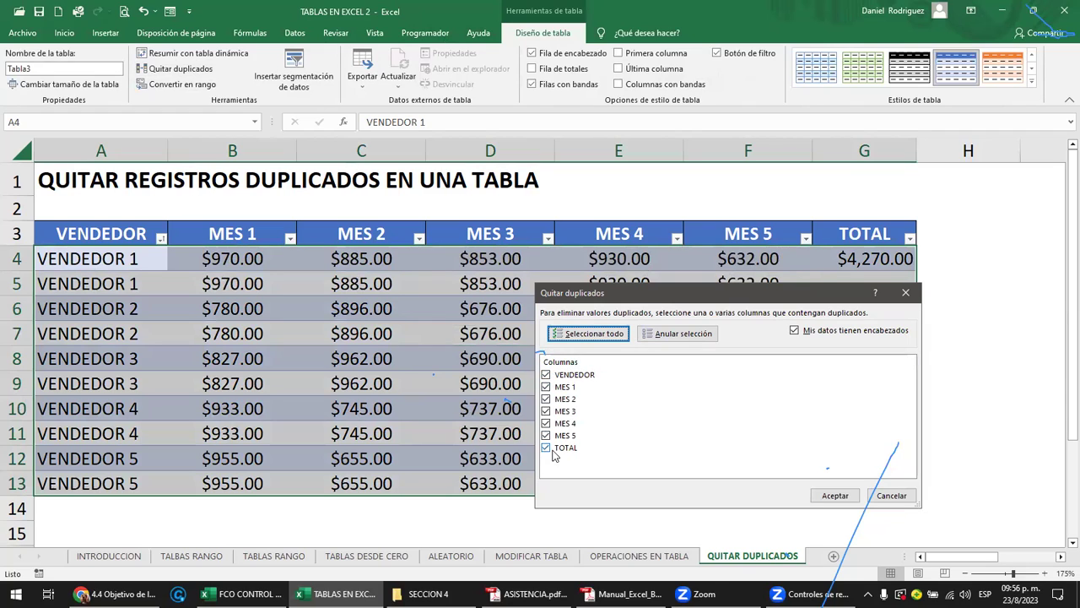
{"action": "left_click_drag", "start_coordinate": [641, 300], "coordinate": [639, 367]}
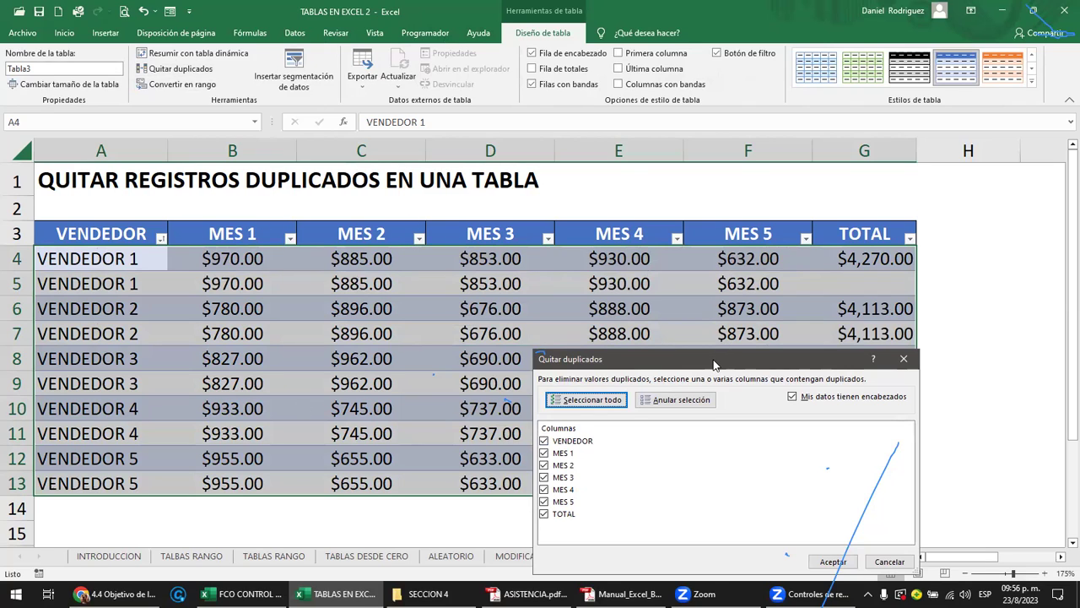
{"action": "left_click_drag", "start_coordinate": [713, 364], "coordinate": [509, 309]}
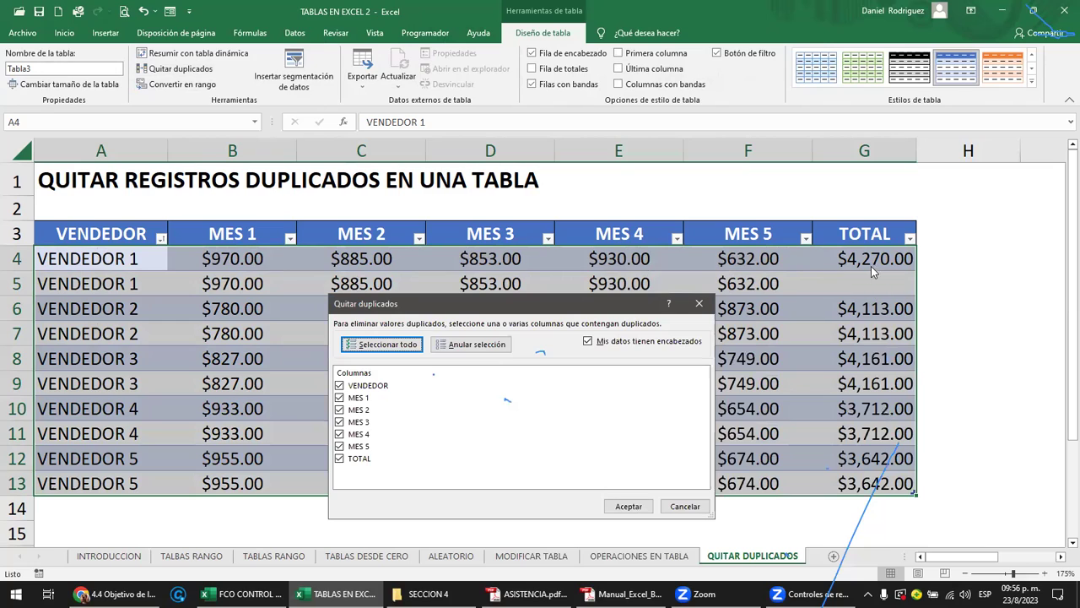
{"action": "left_click", "coordinate": [420, 345]}
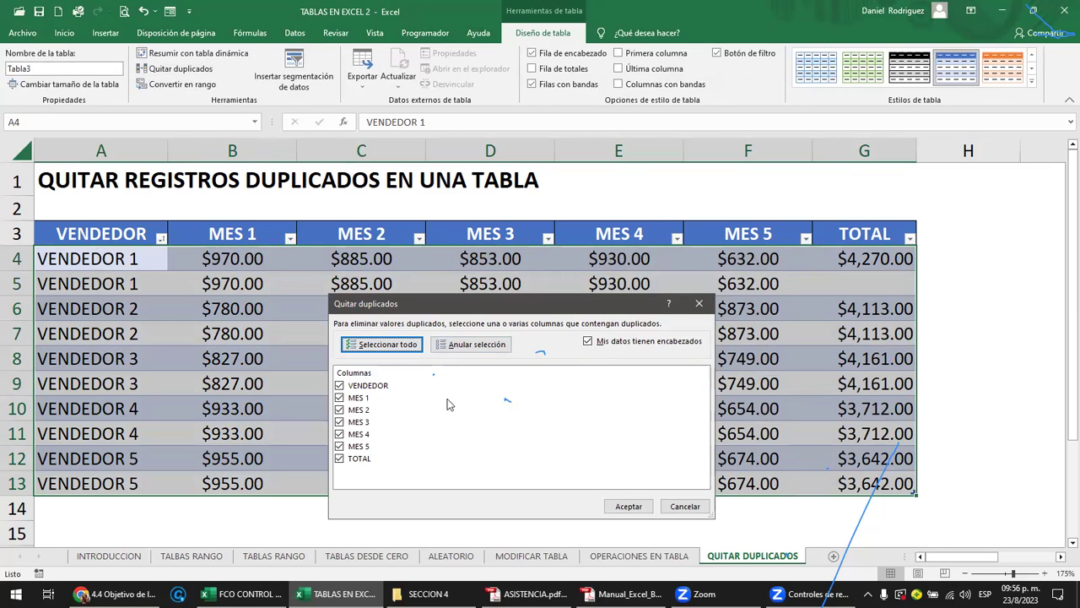
{"action": "left_click", "coordinate": [628, 507]}
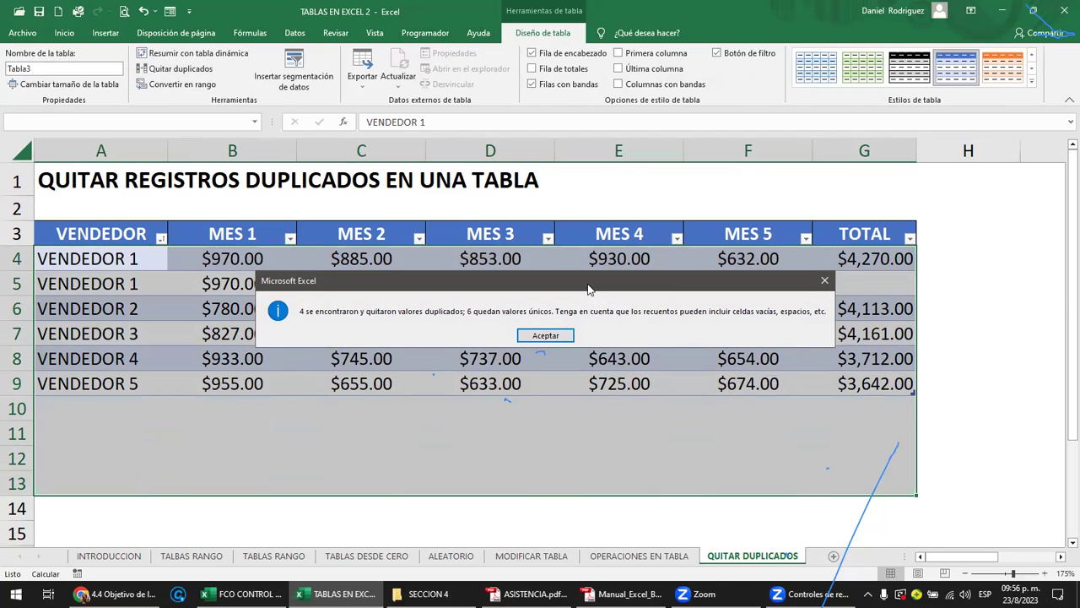
{"action": "left_click_drag", "start_coordinate": [588, 286], "coordinate": [549, 423]}
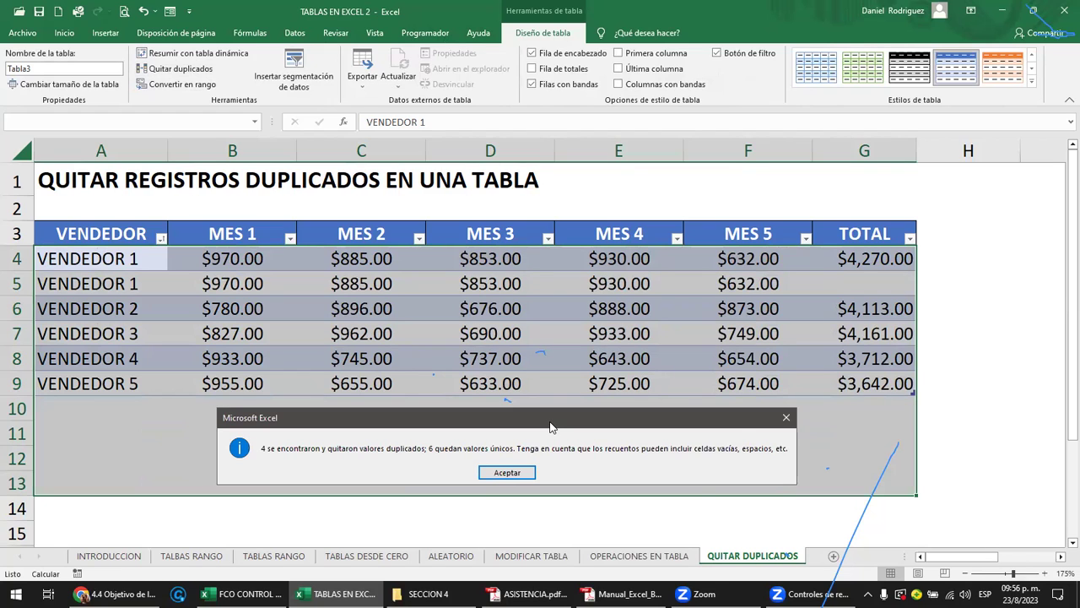
{"action": "left_click", "coordinate": [507, 472]}
{"action": "left_click", "coordinate": [129, 285]}
{"action": "left_click_drag", "start_coordinate": [185, 288], "coordinate": [859, 293]}
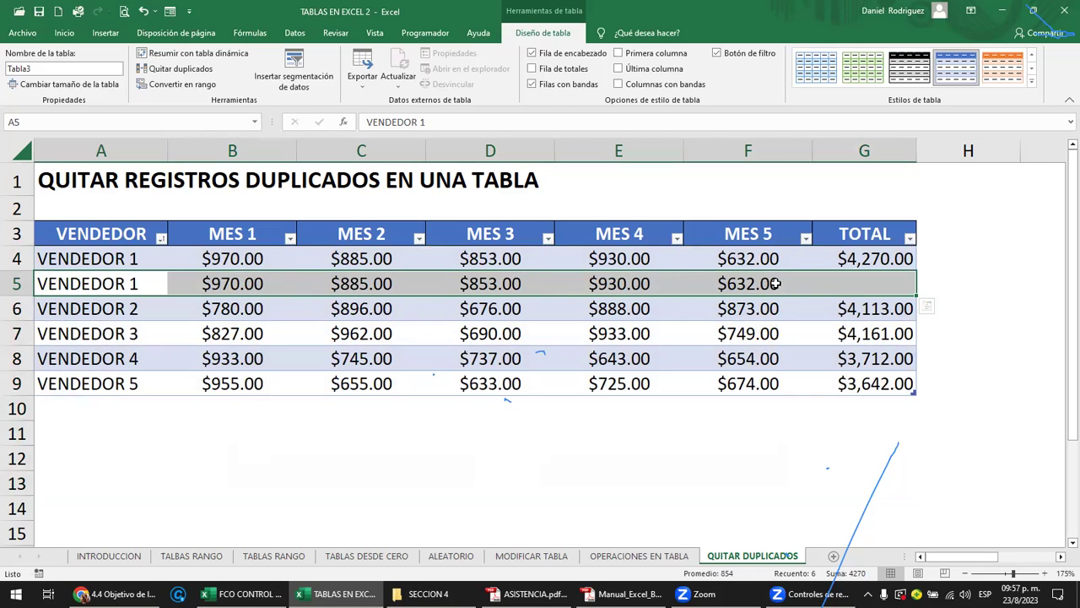
- Undo, then rerun Quitar duplicados with MES 1–MES 5 and TOTAL unticked, comparing VENDEDOR only
{"action": "key", "text": "ctrl+z"}
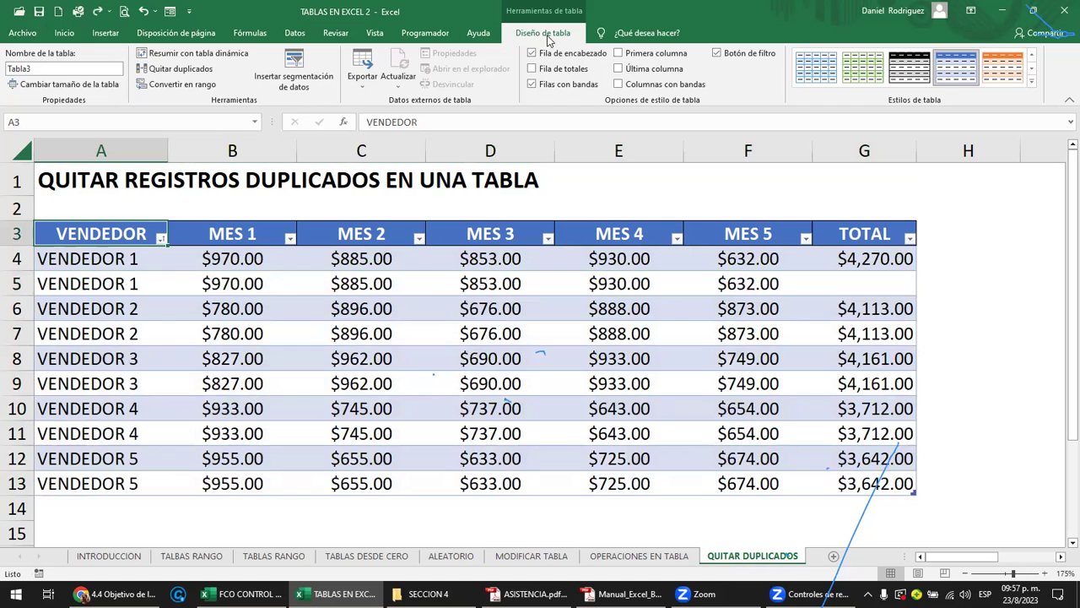
{"action": "left_click", "coordinate": [179, 69]}
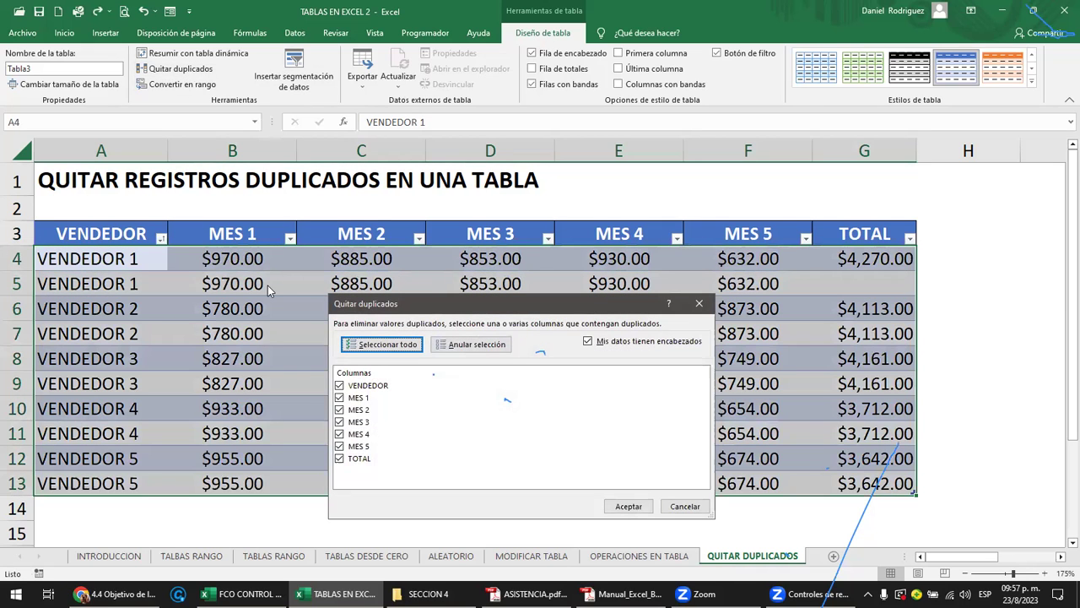
{"action": "left_click", "coordinate": [340, 397]}
{"action": "left_click", "coordinate": [341, 410]}
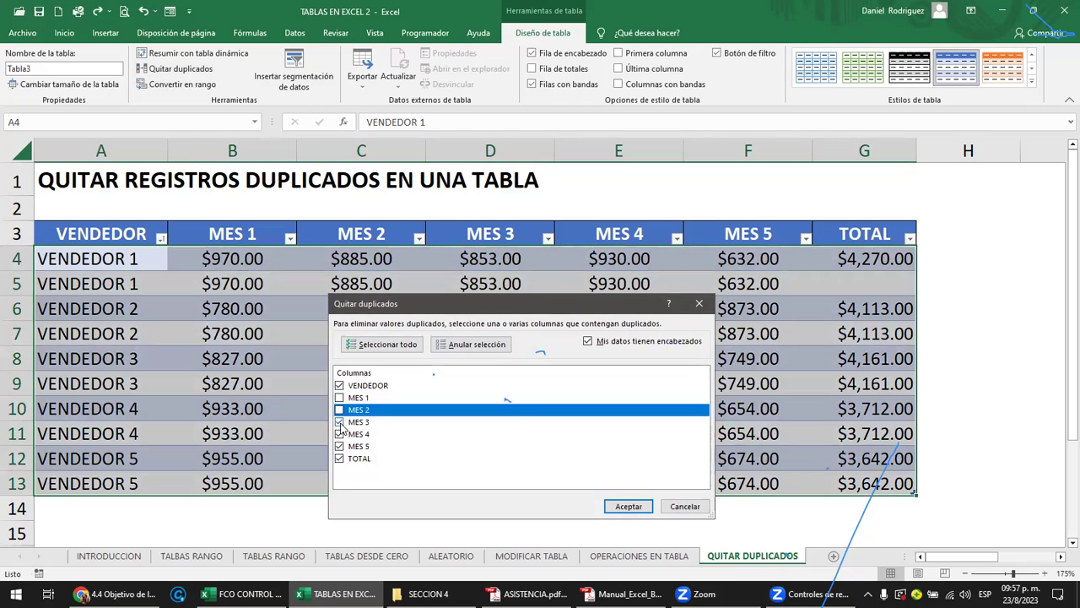
{"action": "left_click", "coordinate": [339, 422]}
{"action": "left_click", "coordinate": [339, 434]}
{"action": "left_click", "coordinate": [339, 446]}
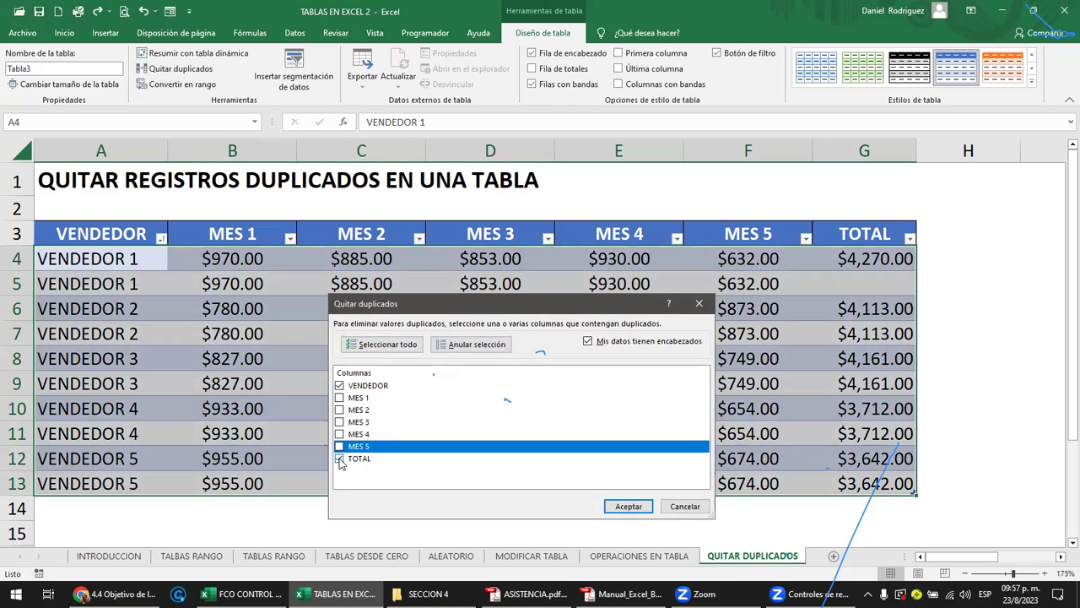
{"action": "left_click", "coordinate": [339, 458]}
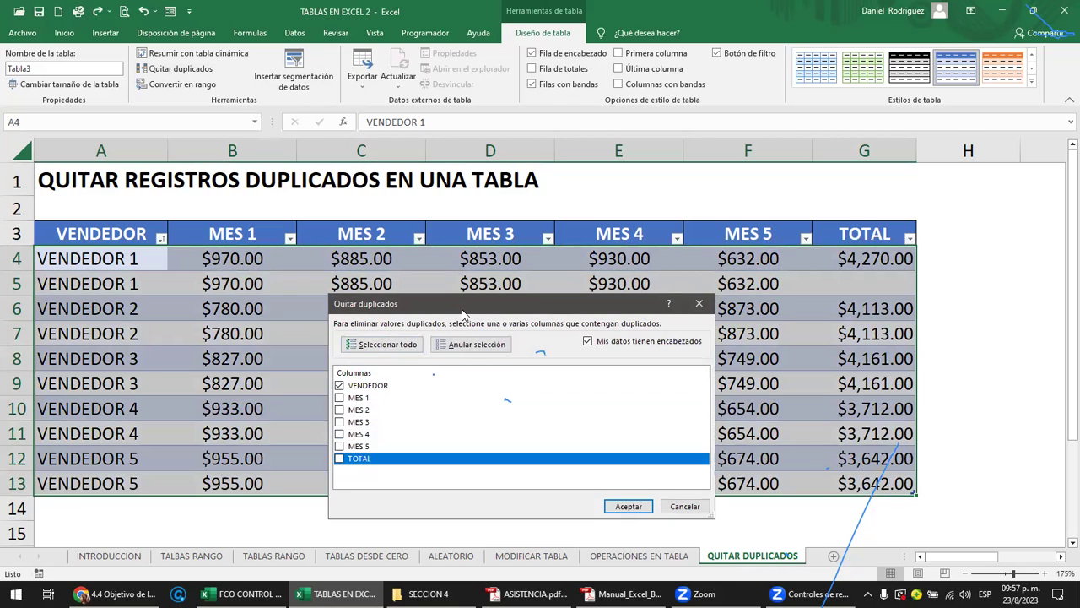
{"action": "left_click_drag", "start_coordinate": [463, 306], "coordinate": [490, 277]}
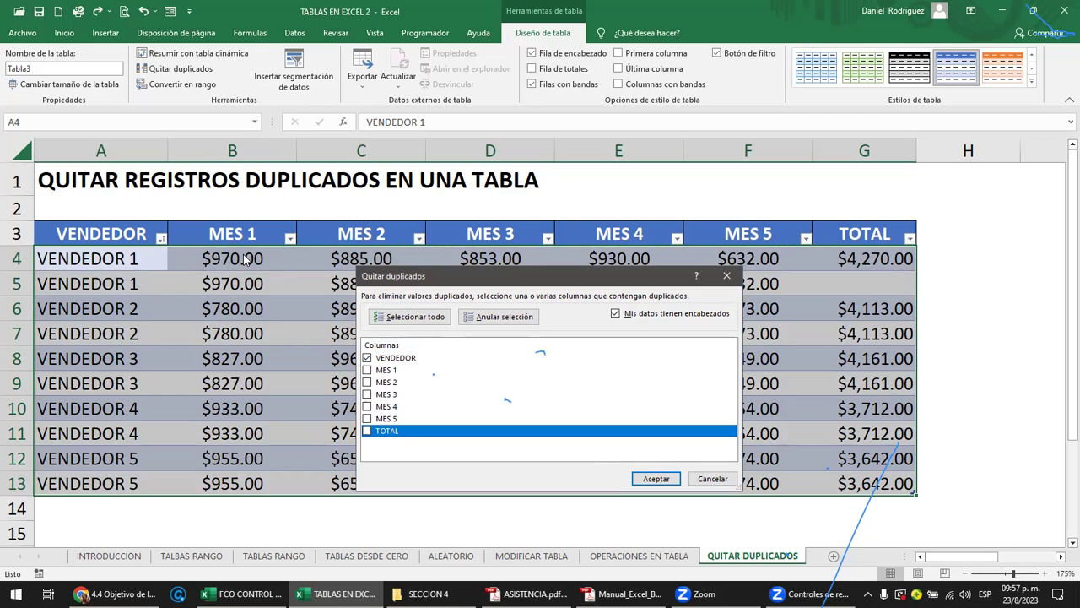
{"action": "left_click", "coordinate": [652, 479]}
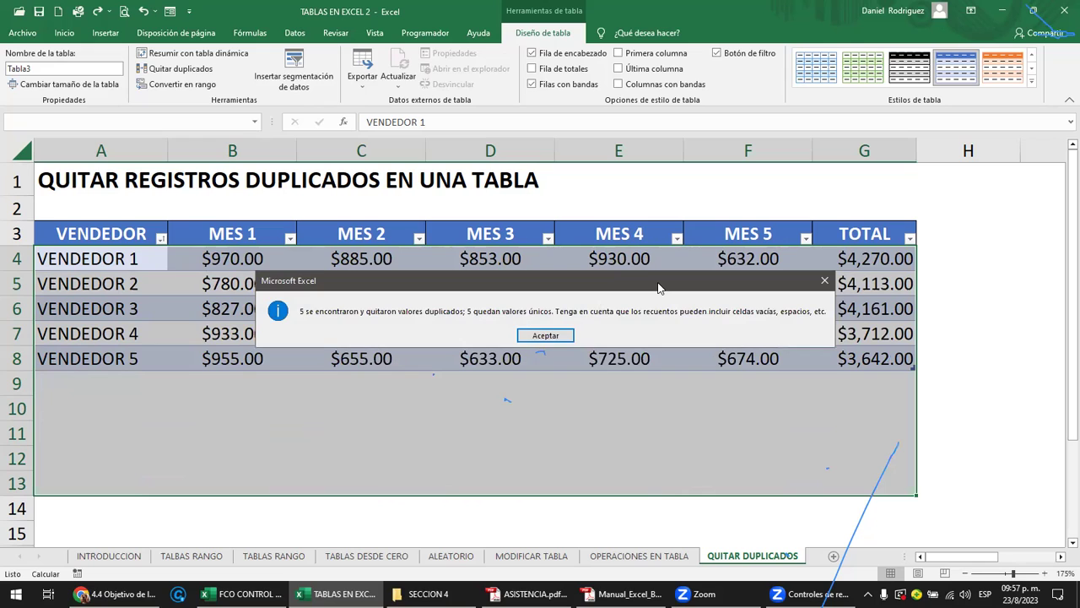
{"action": "left_click_drag", "start_coordinate": [659, 289], "coordinate": [622, 394]}
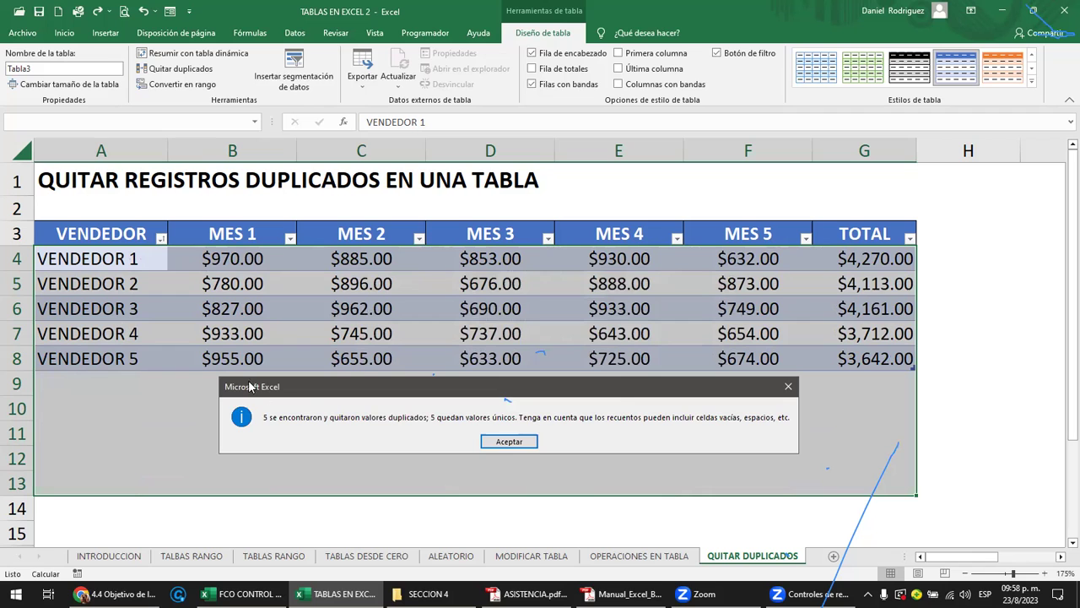
{"action": "left_click", "coordinate": [500, 443]}
- Move to the plain VENDEDOR range at J3:P13 and toggle its filters on and off
{"action": "left_click", "coordinate": [950, 375]}
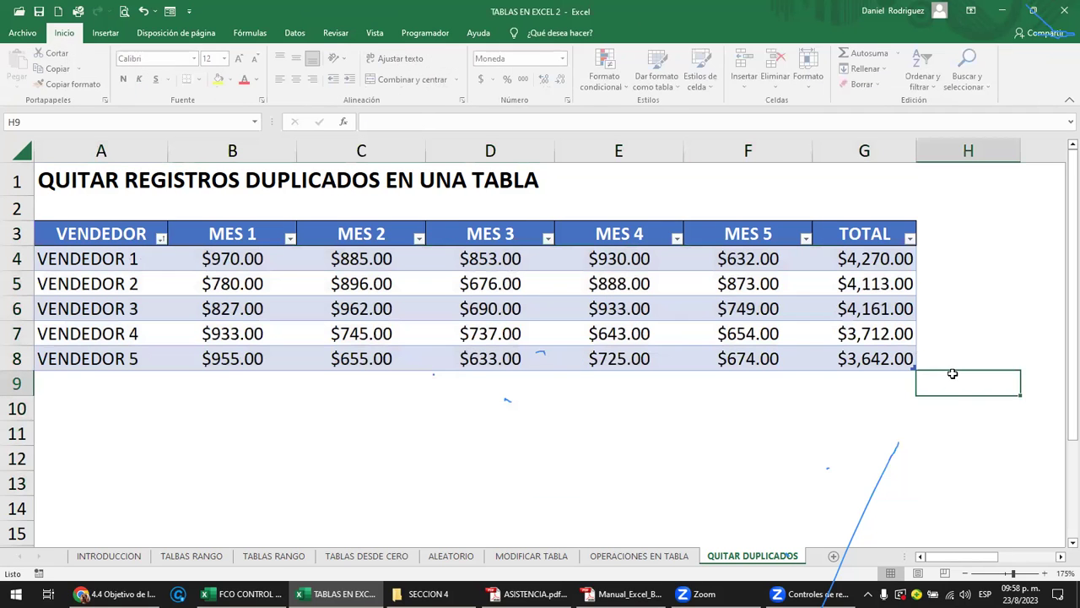
{"action": "key", "text": "Right"}
{"action": "key", "text": "Right"}
{"action": "key", "text": "Right"}
{"action": "key", "text": "Right"}
{"action": "key", "text": "Right"}
{"action": "key", "text": "Right"}
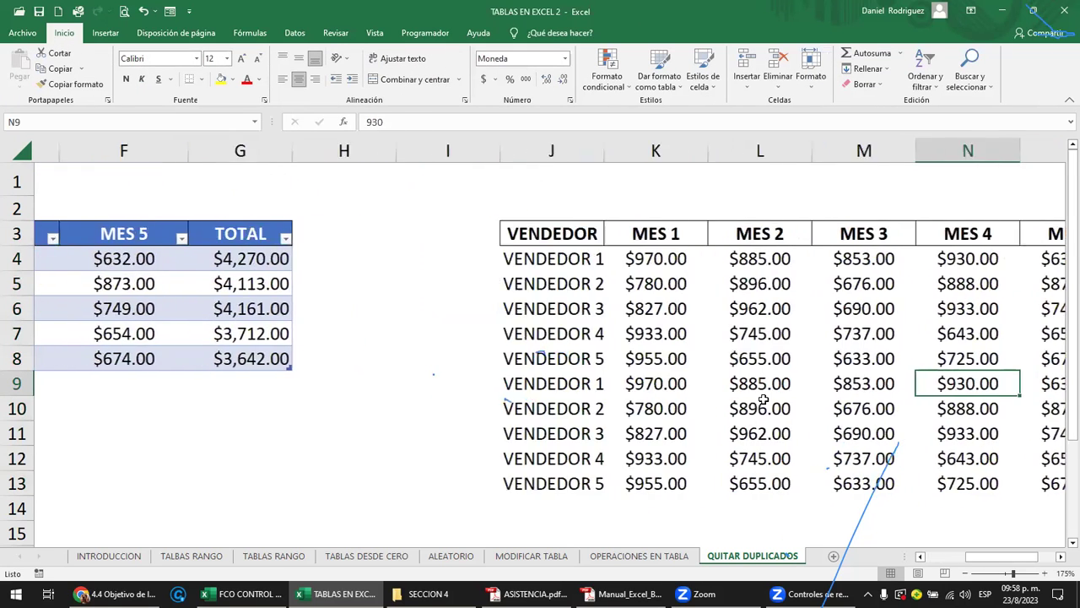
{"action": "key", "text": "Right"}
{"action": "key", "text": "Right"}
{"action": "left_click", "coordinate": [317, 232]}
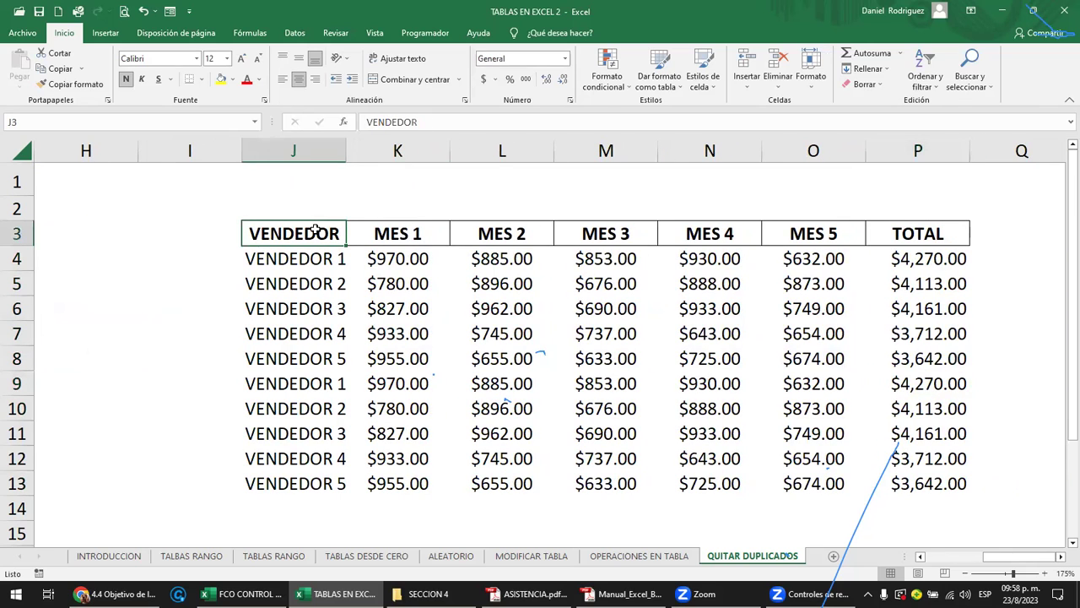
{"action": "key", "text": "ctrl+shift+l"}
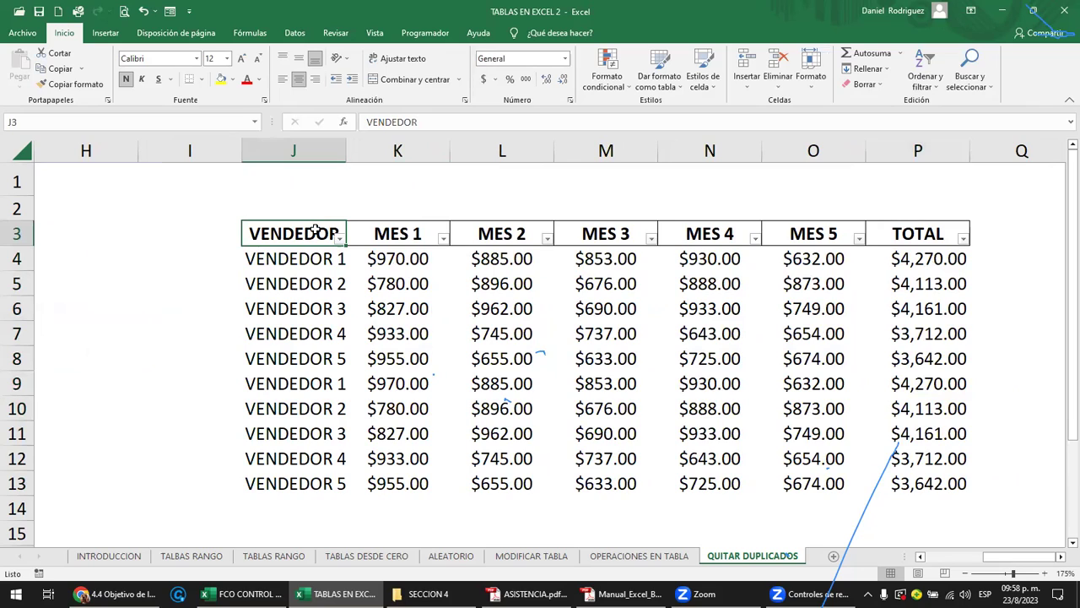
{"action": "key", "text": "ctrl+shift+l"}
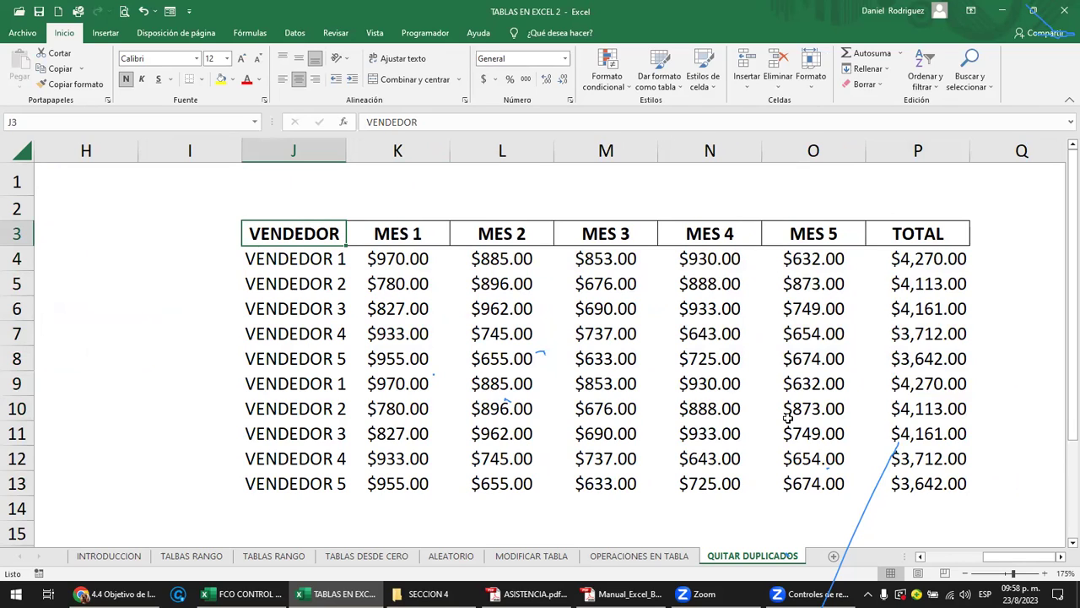
{"action": "left_click", "coordinate": [314, 262]}
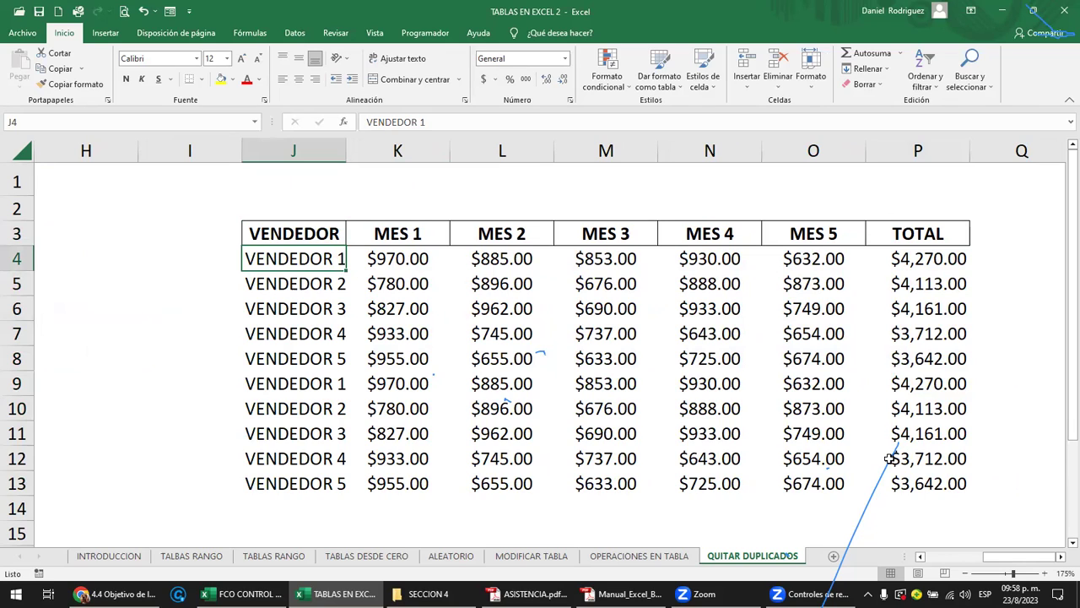
{"action": "left_click", "coordinate": [279, 236]}
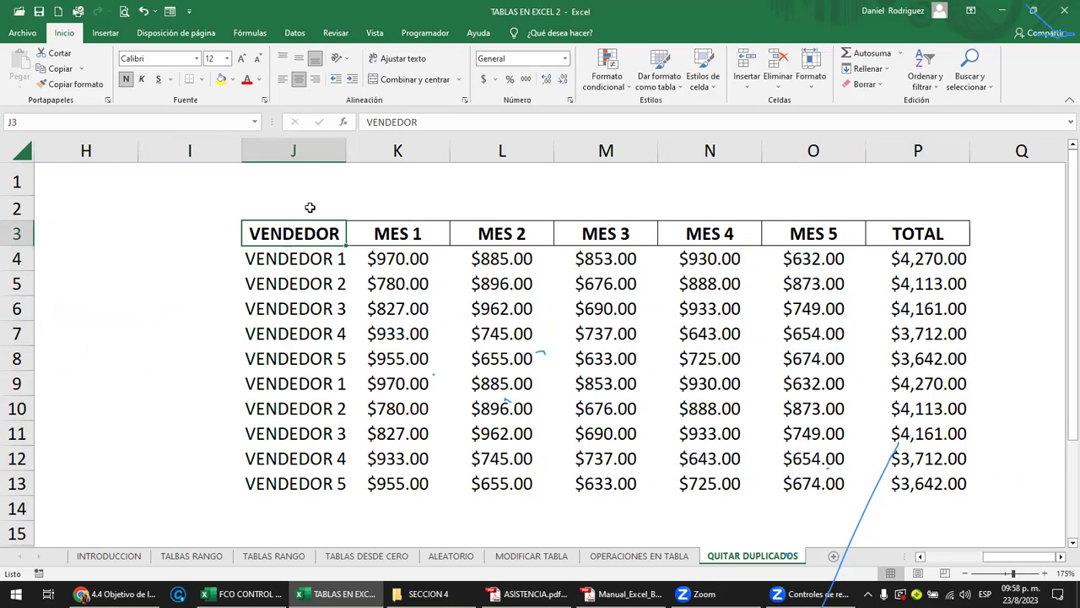
{"action": "left_click", "coordinate": [296, 35]}
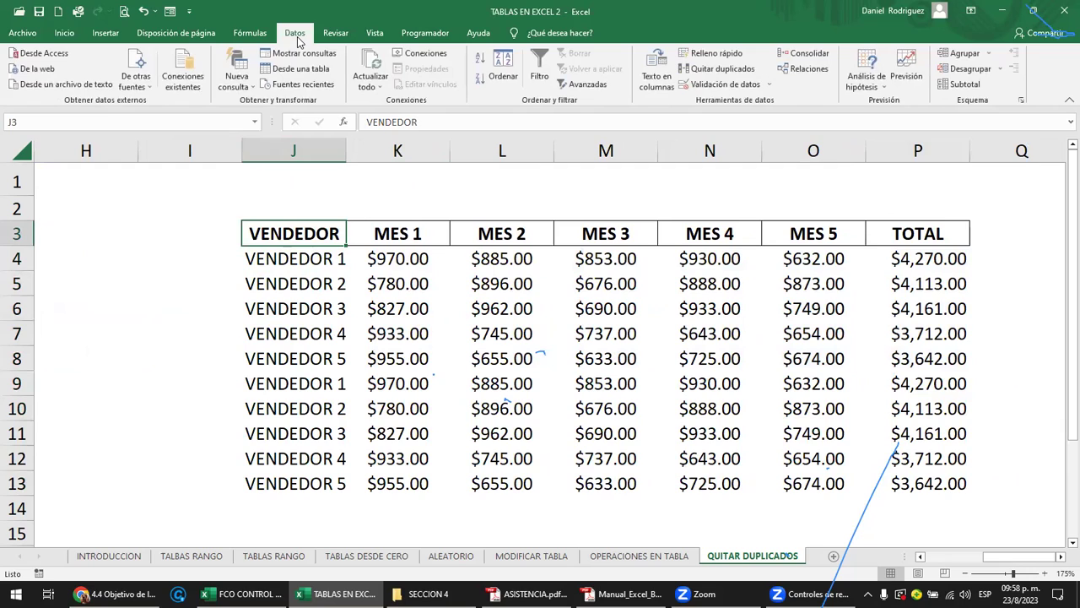
- Run Quitar duplicados on the plain range comparing only the VENDEDOR column
{"action": "left_click", "coordinate": [745, 77]}
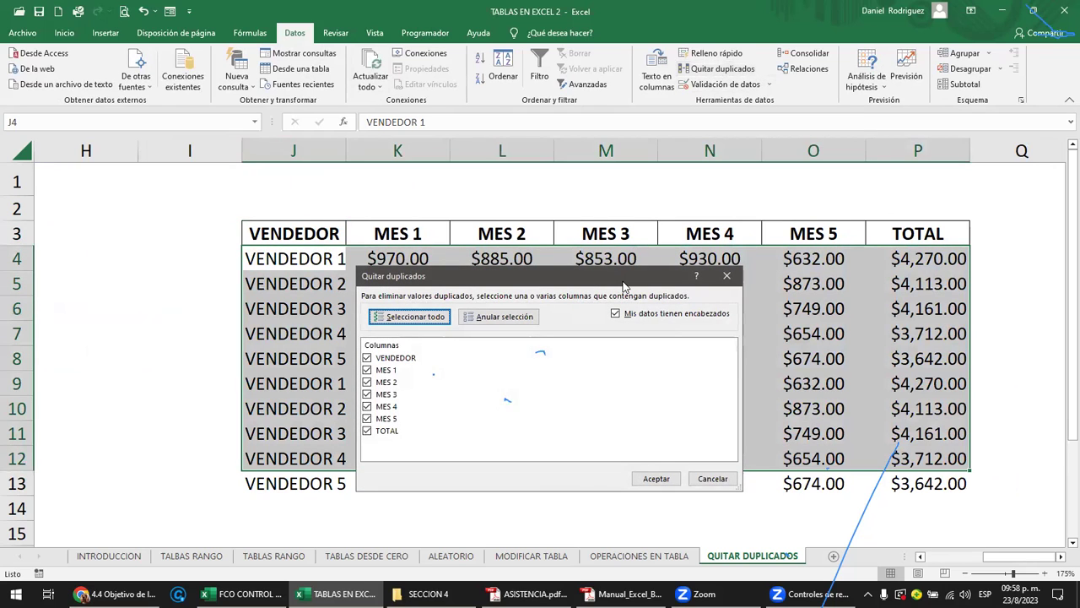
{"action": "left_click_drag", "start_coordinate": [623, 287], "coordinate": [733, 191]}
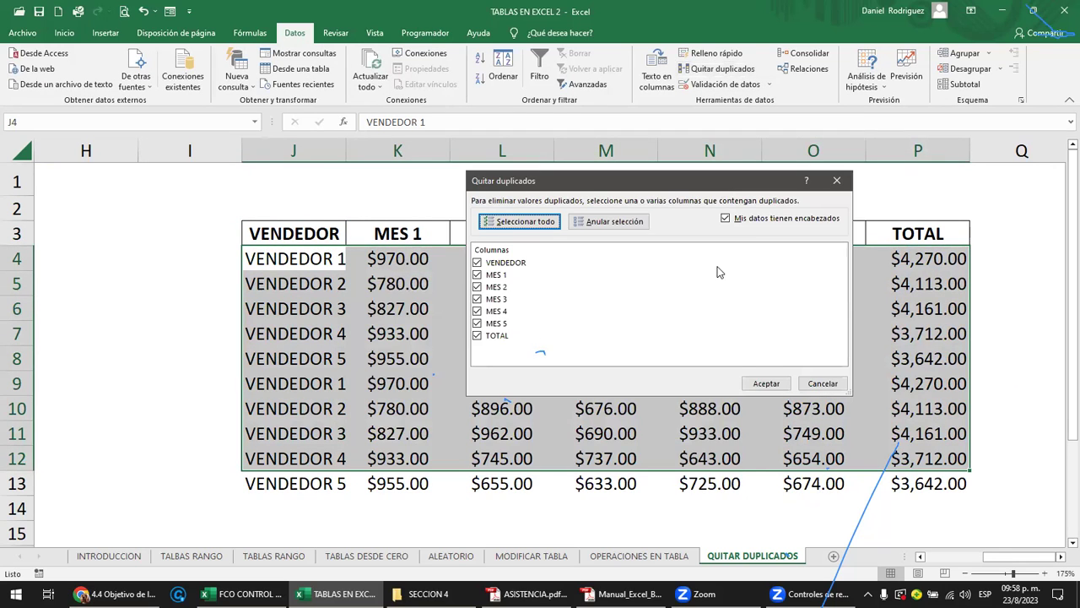
{"action": "left_click", "coordinate": [605, 224]}
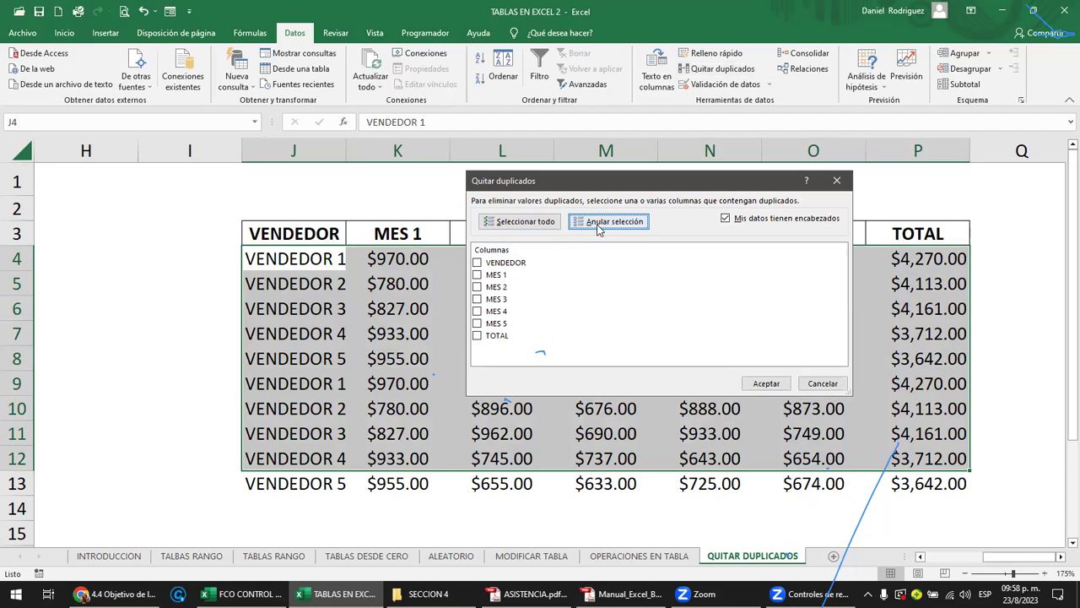
{"action": "left_click", "coordinate": [477, 263]}
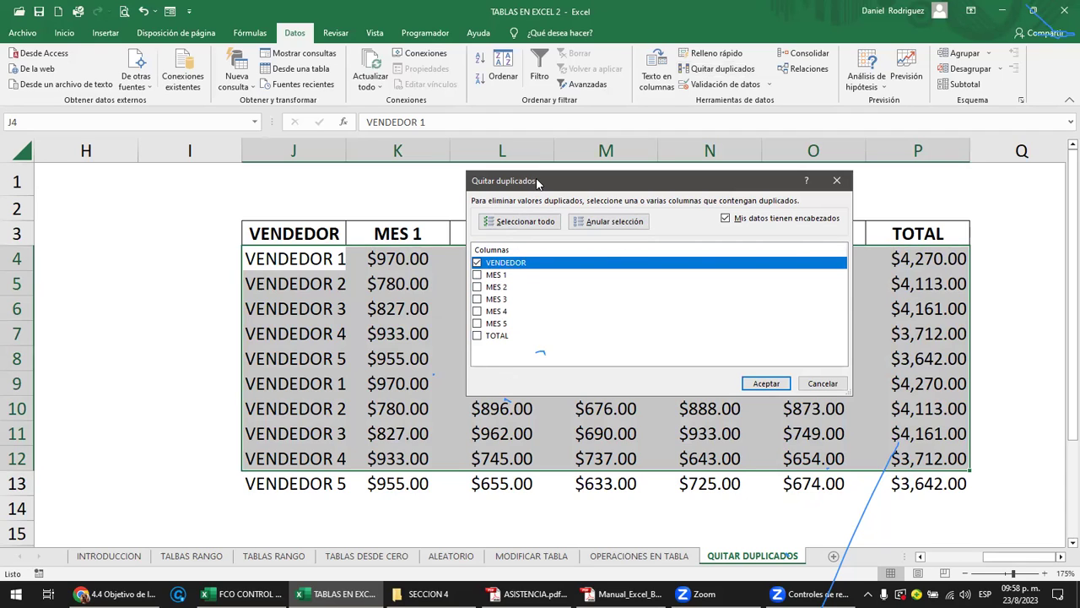
{"action": "left_click_drag", "start_coordinate": [536, 183], "coordinate": [431, 260]}
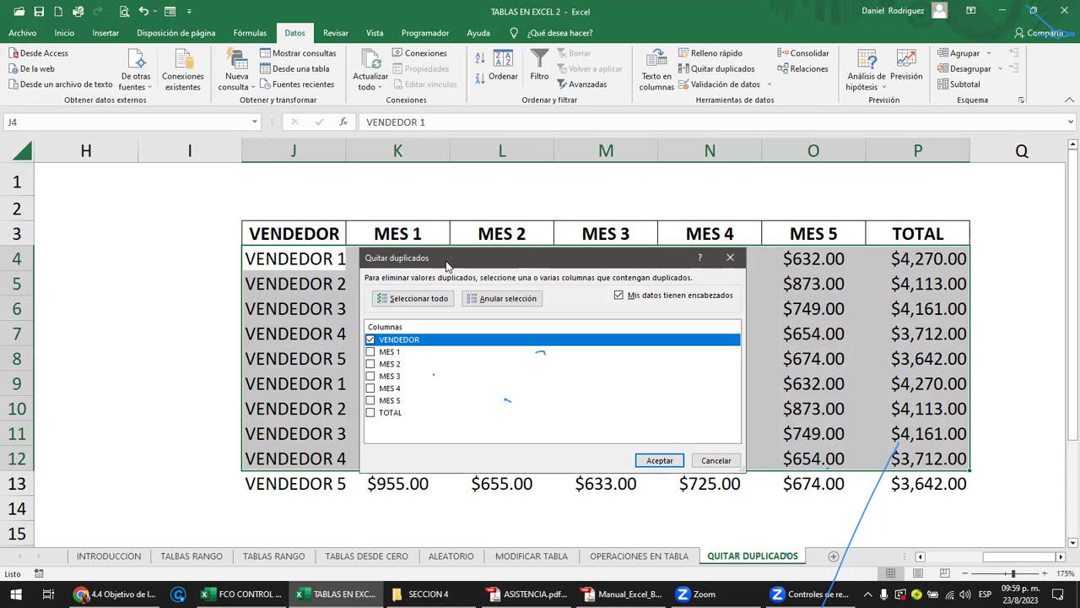
{"action": "left_click_drag", "start_coordinate": [447, 266], "coordinate": [499, 288]}
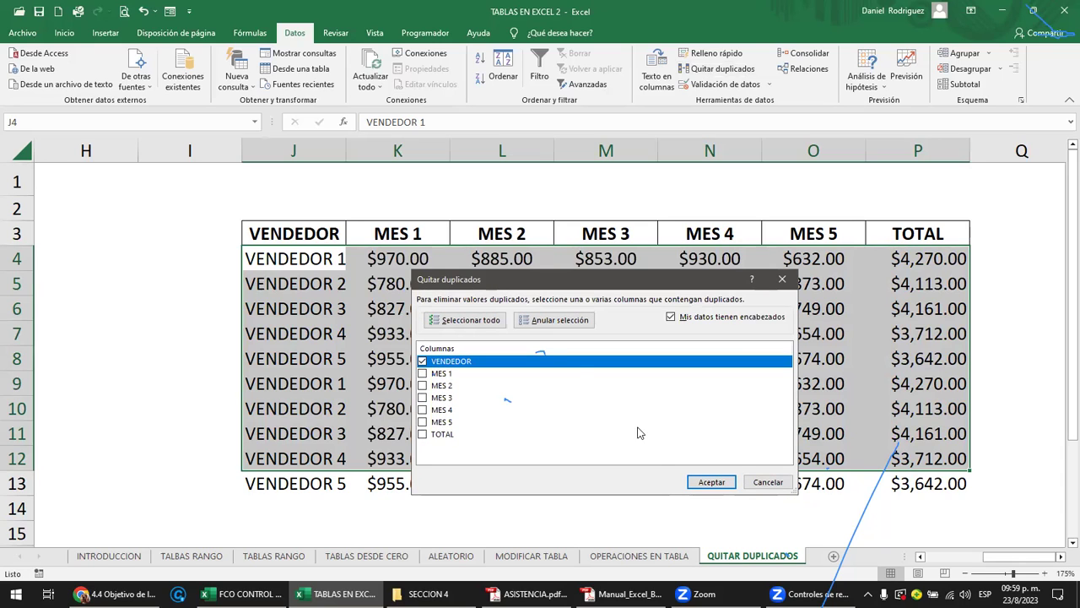
{"action": "left_click", "coordinate": [709, 483]}
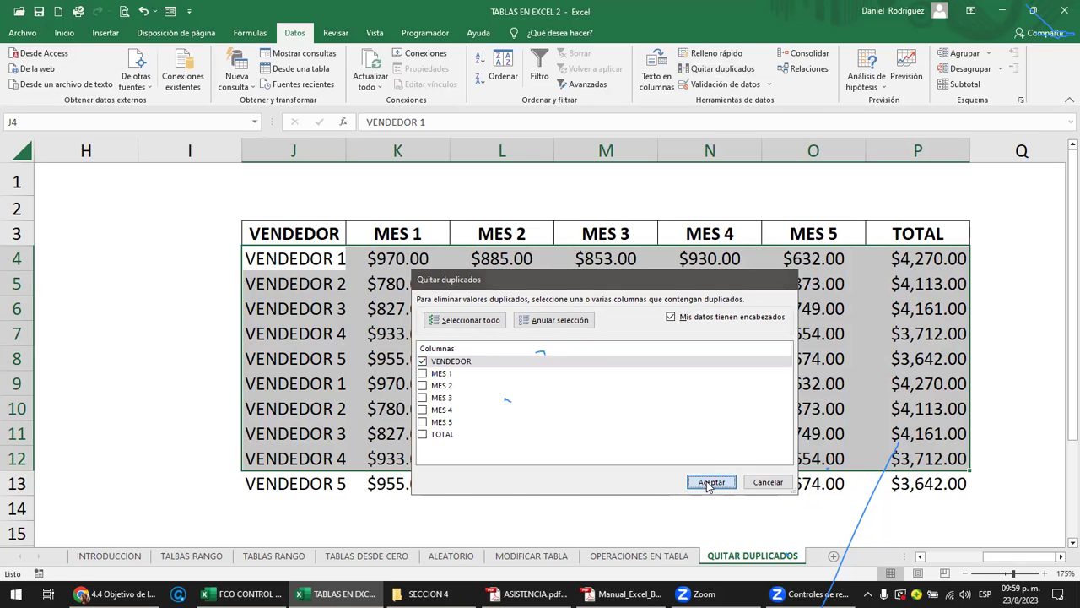
{"action": "left_click", "coordinate": [558, 337]}
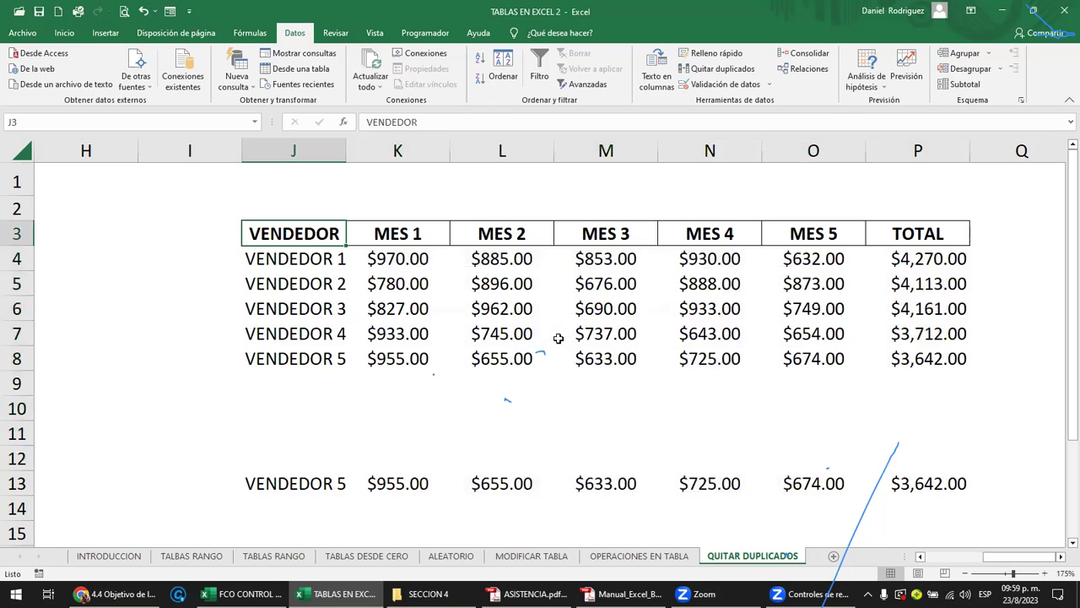
- Clear the leftover row 13 contents and head back toward the table
{"action": "left_click_drag", "start_coordinate": [297, 480], "coordinate": [1001, 496]}
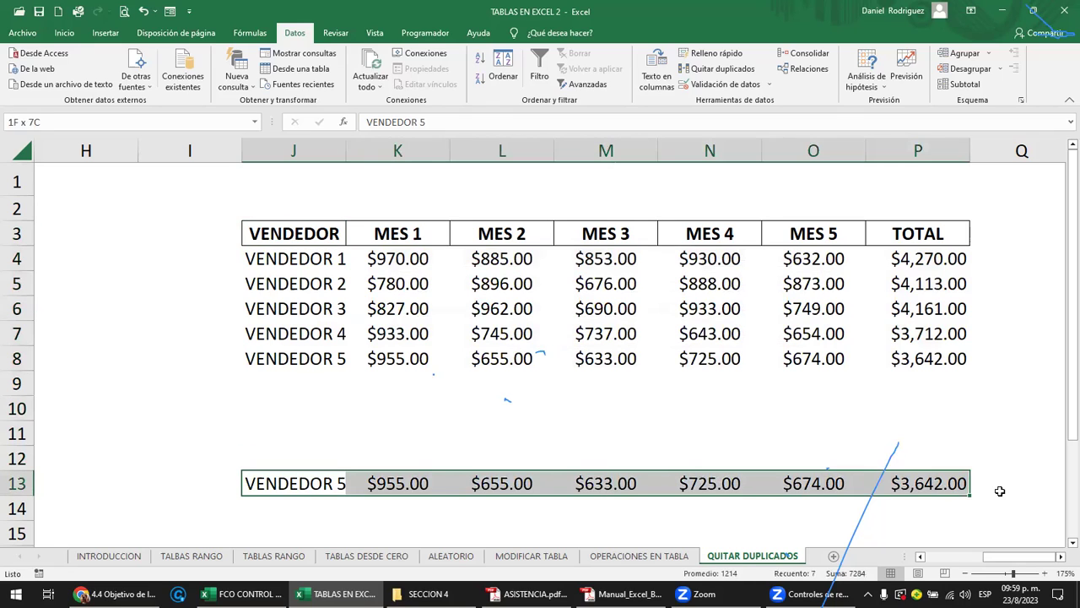
{"action": "key", "text": "Delete"}
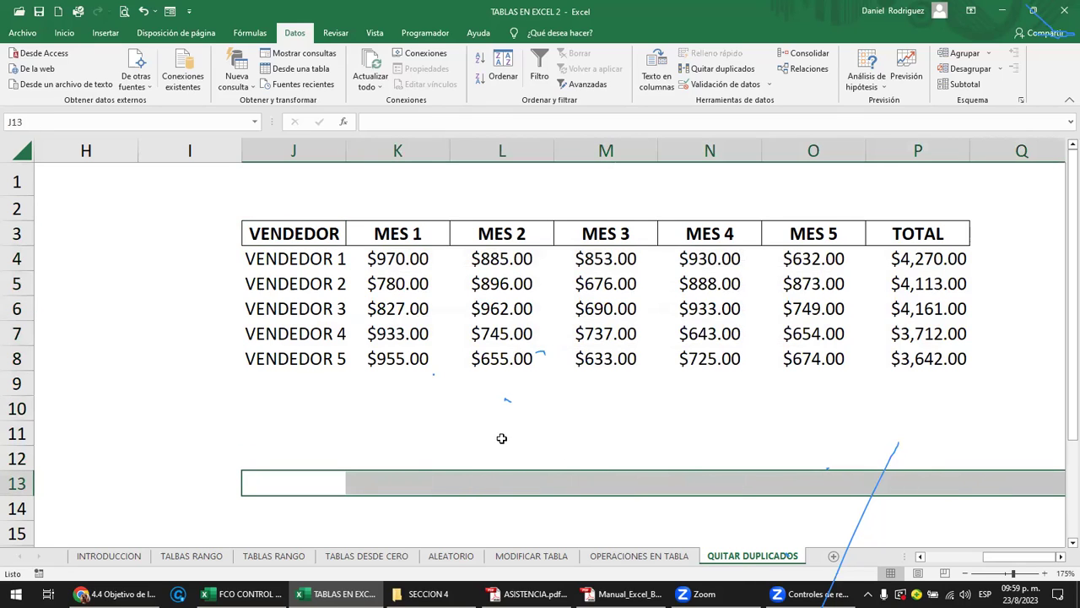
{"action": "left_click", "coordinate": [501, 436]}
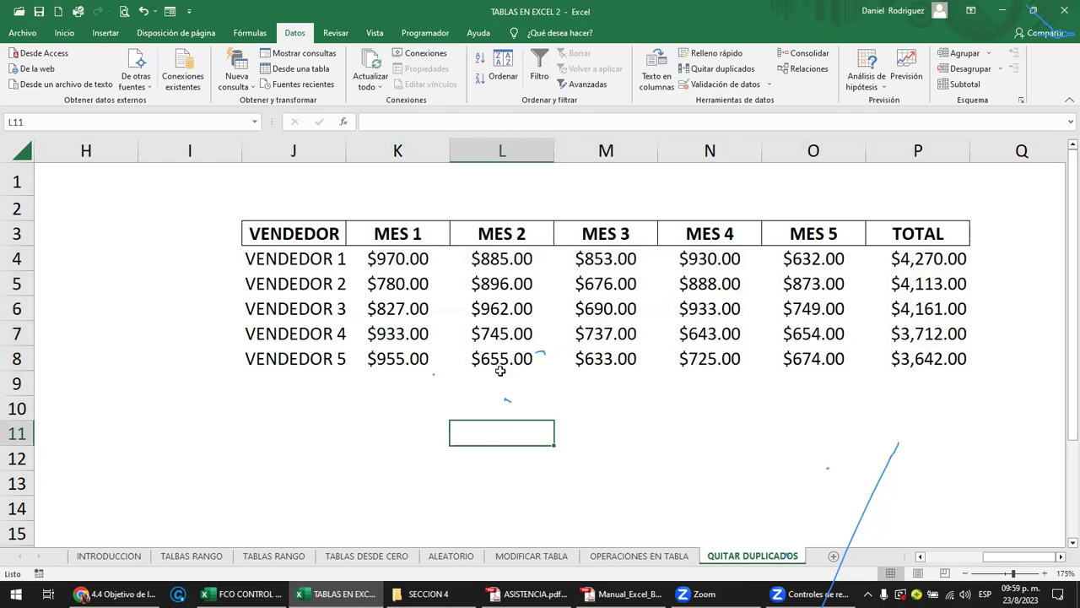
{"action": "left_click", "coordinate": [307, 236]}
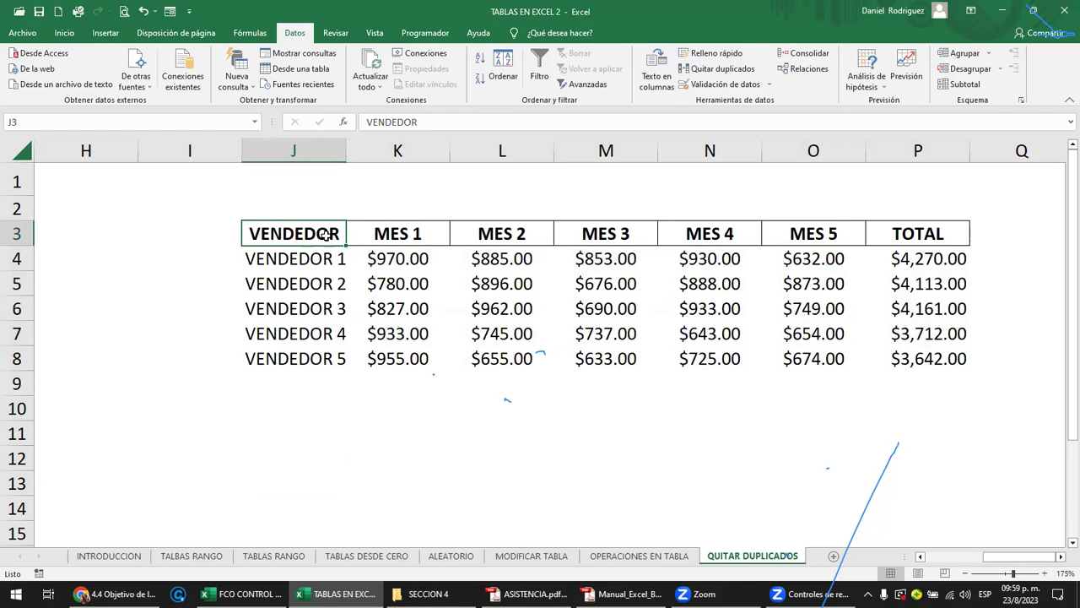
{"action": "key", "text": "Left"}
{"action": "key", "text": "Left"}
{"action": "key", "text": "Left"}
{"action": "key", "text": "Left"}
{"action": "key", "text": "Left"}
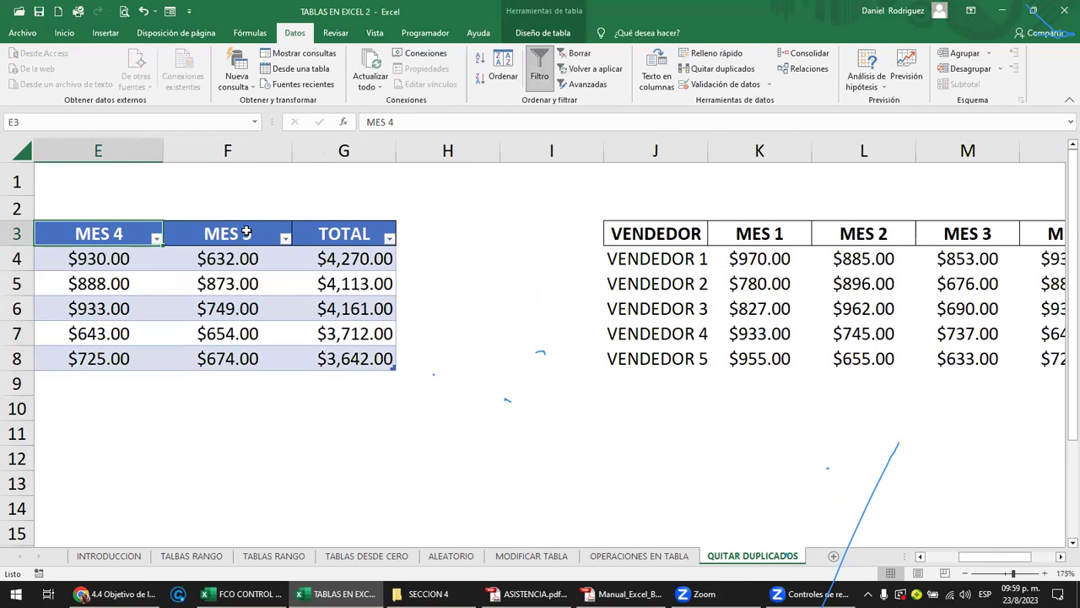
{"action": "left_click", "coordinate": [247, 232]}
{"action": "left_click", "coordinate": [545, 32]}
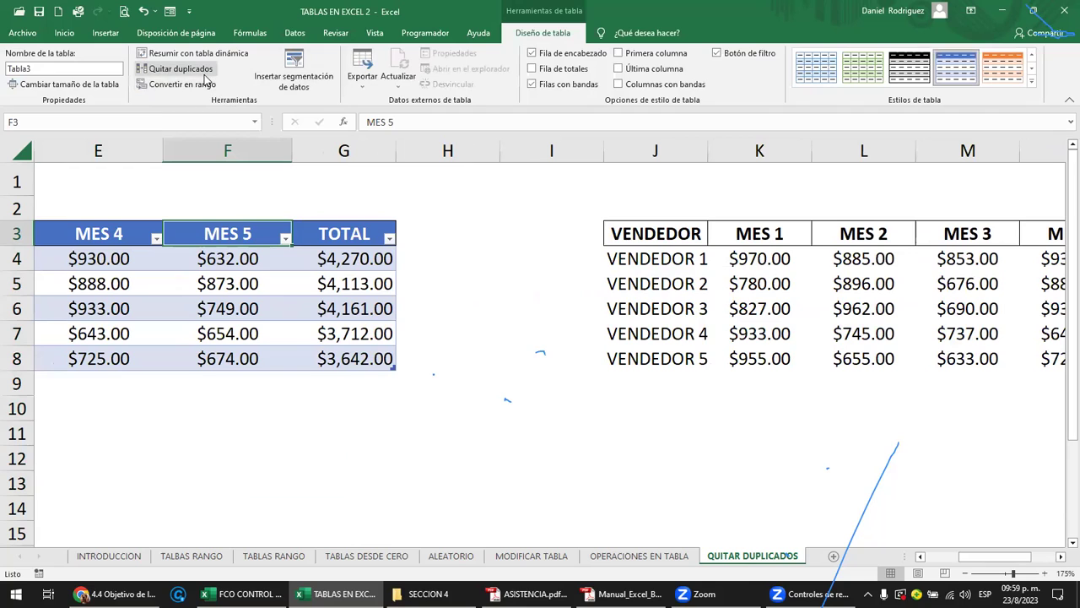
{"action": "left_click", "coordinate": [341, 236]}
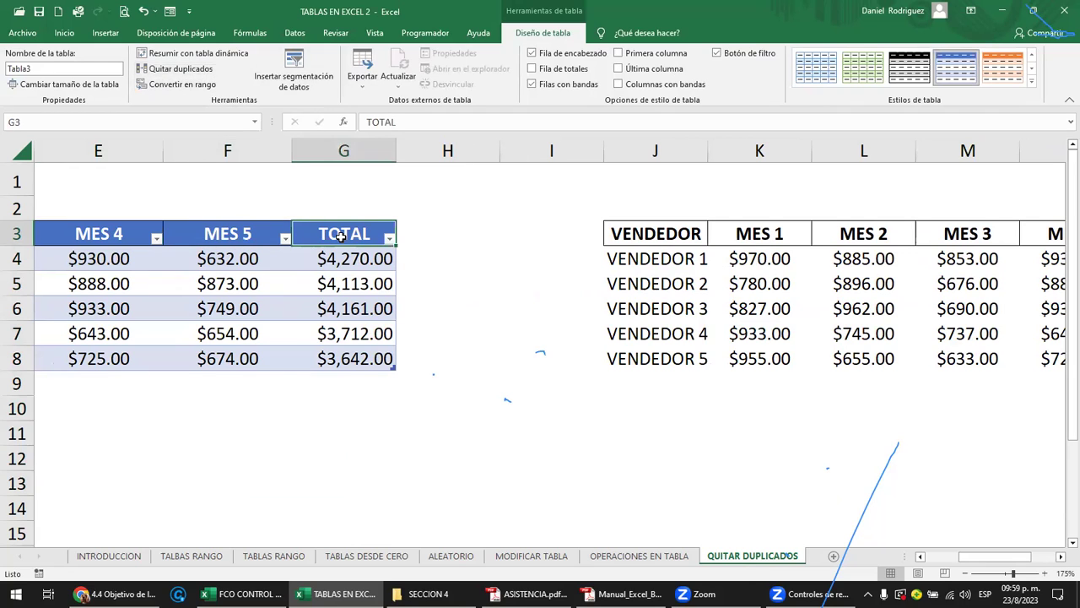
{"action": "left_click", "coordinate": [297, 33]}
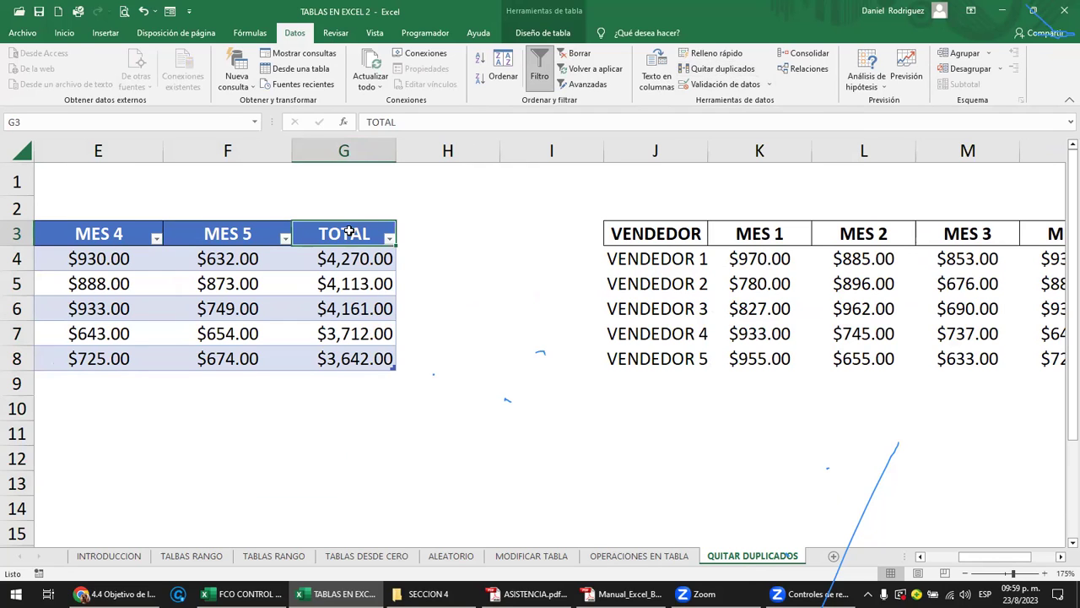
- Copy the VENDEDOR 1 row J4:P4 into row 9 of the range
{"action": "left_click", "coordinate": [536, 36]}
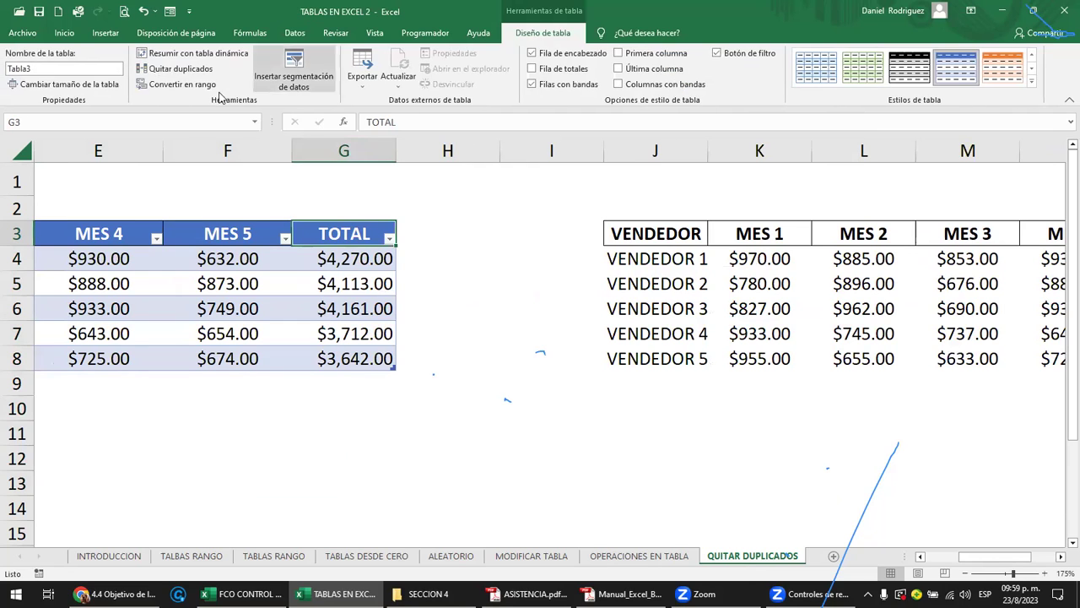
{"action": "left_click", "coordinate": [687, 234]}
{"action": "left_click", "coordinate": [675, 349]}
{"action": "key", "text": "Up"}
{"action": "key", "text": "Up"}
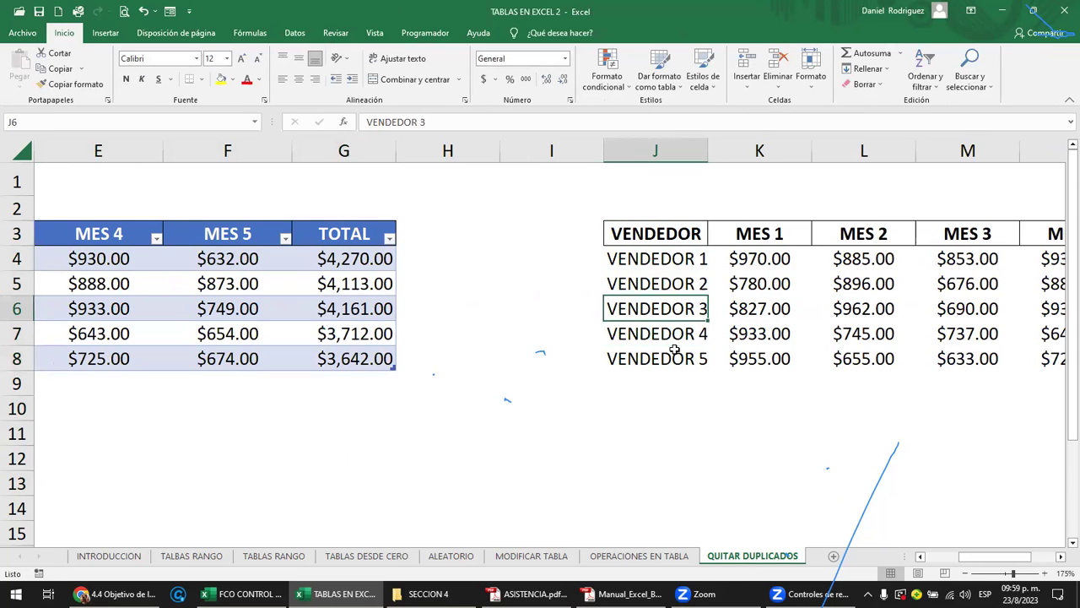
{"action": "key", "text": "Up"}
{"action": "key", "text": "Up"}
{"action": "key", "text": "shift+Right"}
{"action": "key", "text": "shift+Right"}
{"action": "key", "text": "shift+Right"}
{"action": "key", "text": "shift+Right"}
{"action": "key", "text": "shift+Right"}
{"action": "key", "text": "shift+Right"}
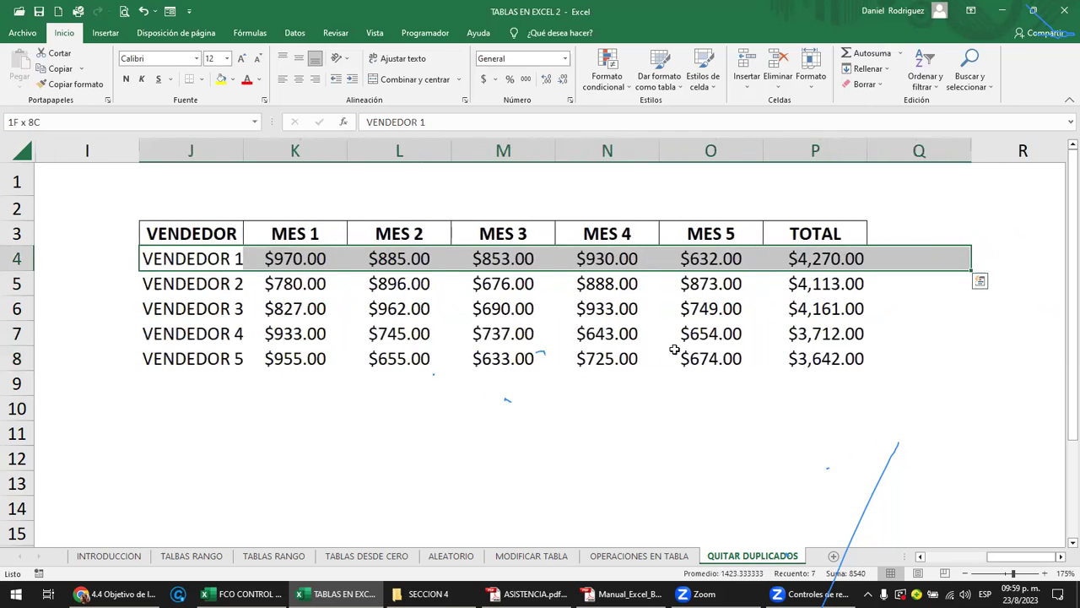
{"action": "key", "text": "ctrl+c"}
{"action": "key", "text": "Down"}
{"action": "key", "text": "Down"}
{"action": "key", "text": "Down"}
{"action": "key", "text": "Down"}
{"action": "key", "text": "Return"}
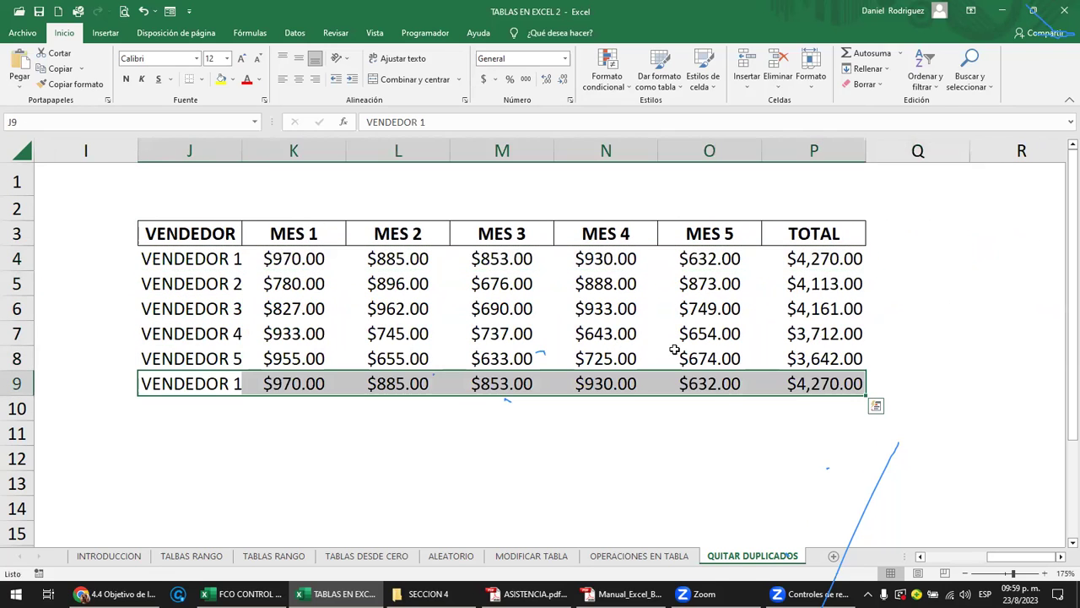
- Sort the range by VENDEDOR A to Z and fill both VENDEDOR 1 rows yellow
{"action": "left_click", "coordinate": [227, 235]}
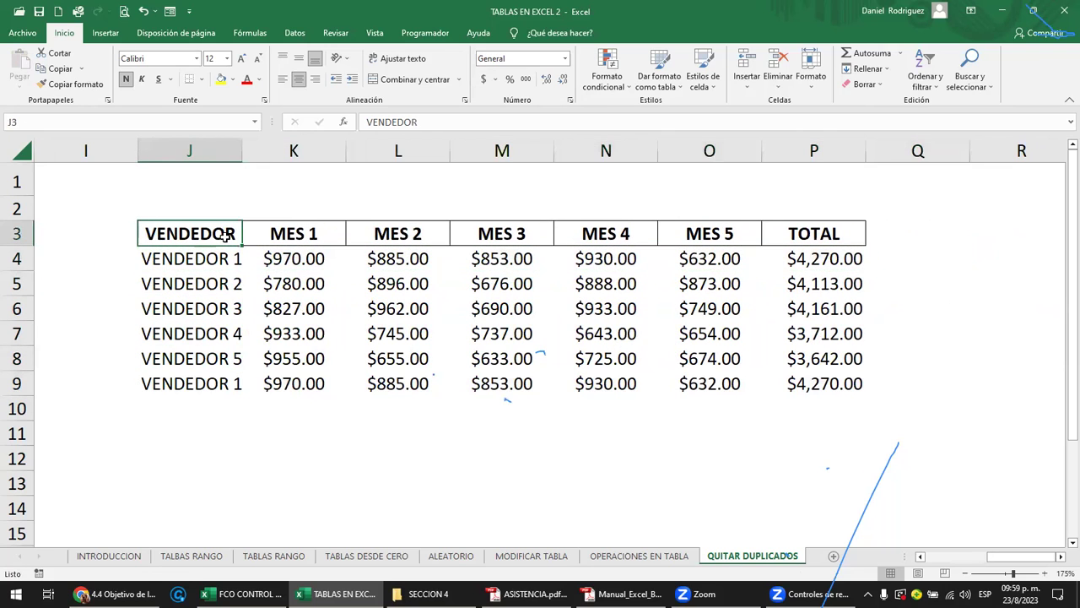
{"action": "key", "text": "ctrl+shift+l"}
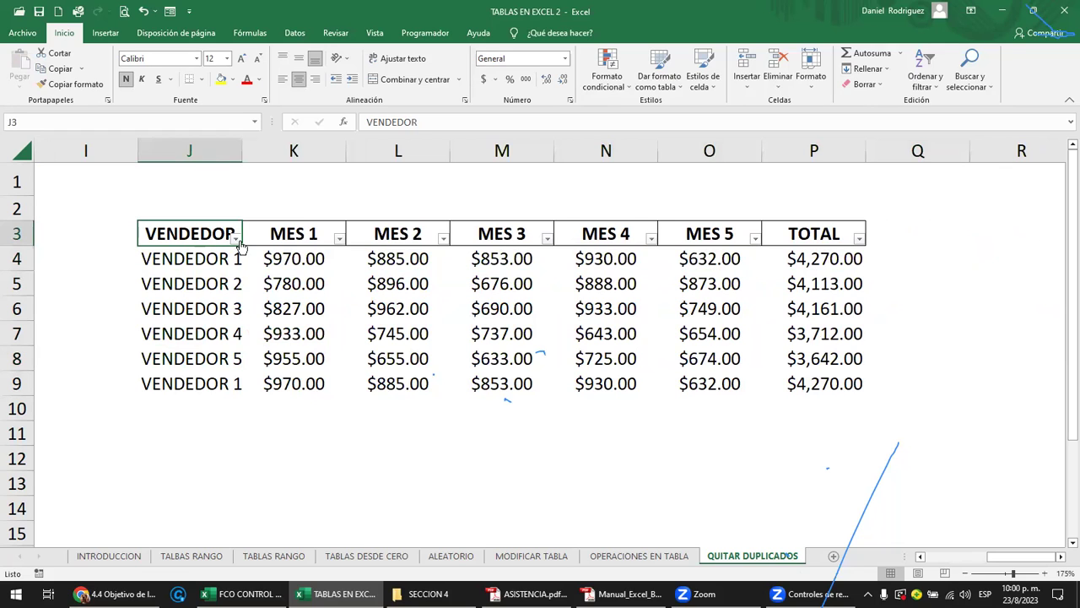
{"action": "left_click", "coordinate": [236, 239]}
{"action": "left_click", "coordinate": [140, 254]}
{"action": "left_click_drag", "start_coordinate": [202, 262], "coordinate": [836, 284]}
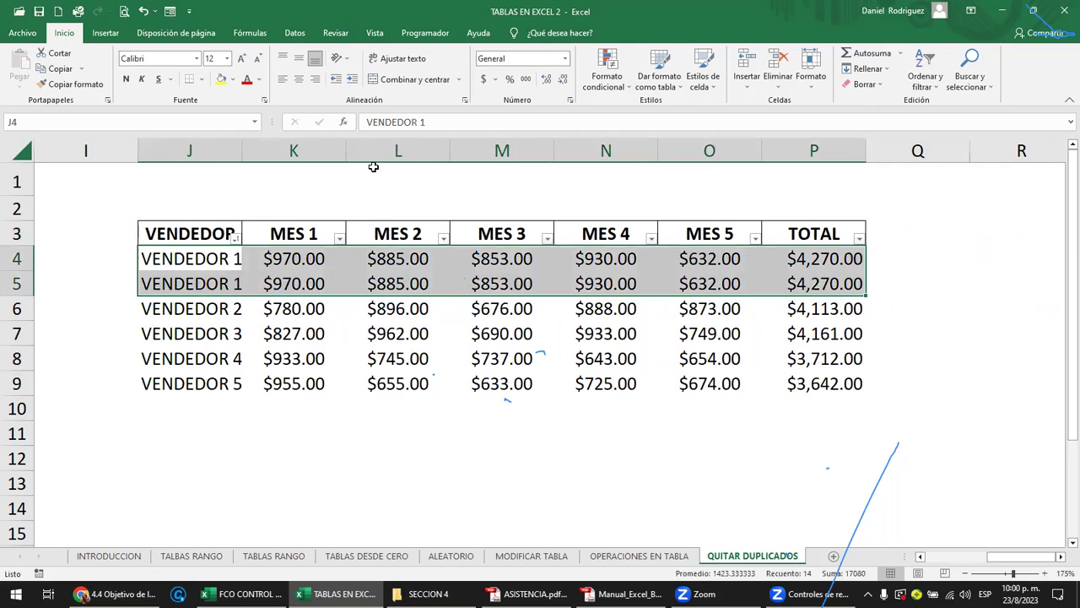
{"action": "left_click", "coordinate": [221, 78]}
{"action": "left_click", "coordinate": [311, 400]}
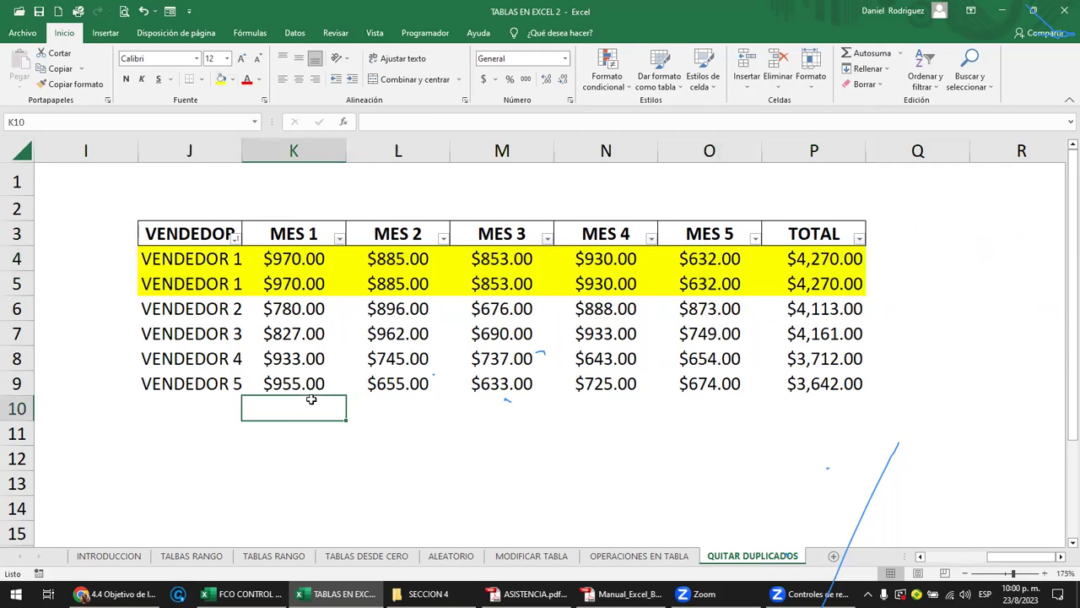
{"action": "left_click", "coordinate": [216, 243]}
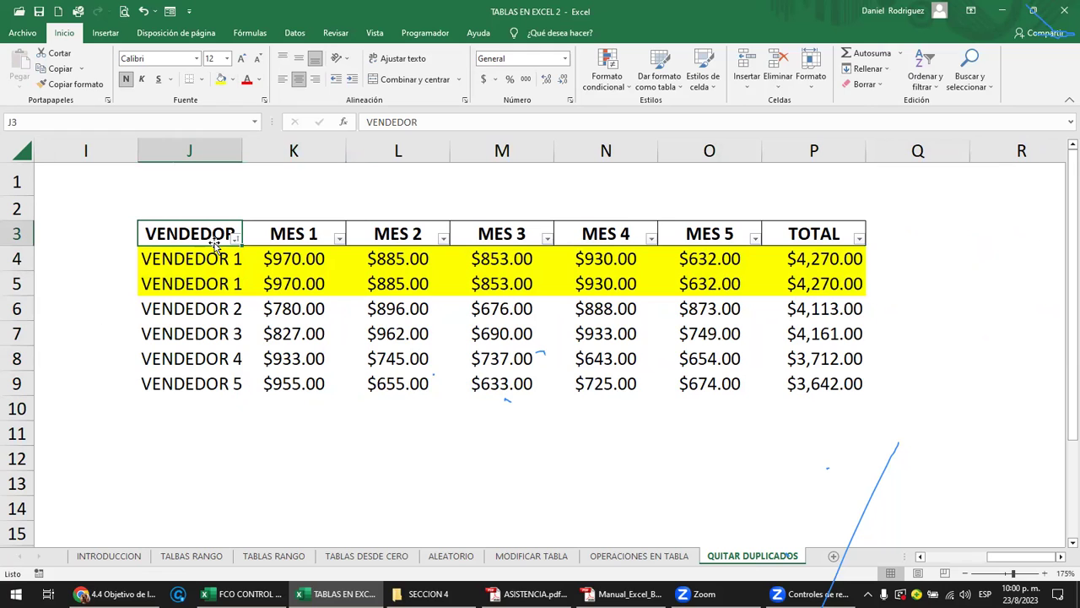
{"action": "left_click", "coordinate": [295, 32]}
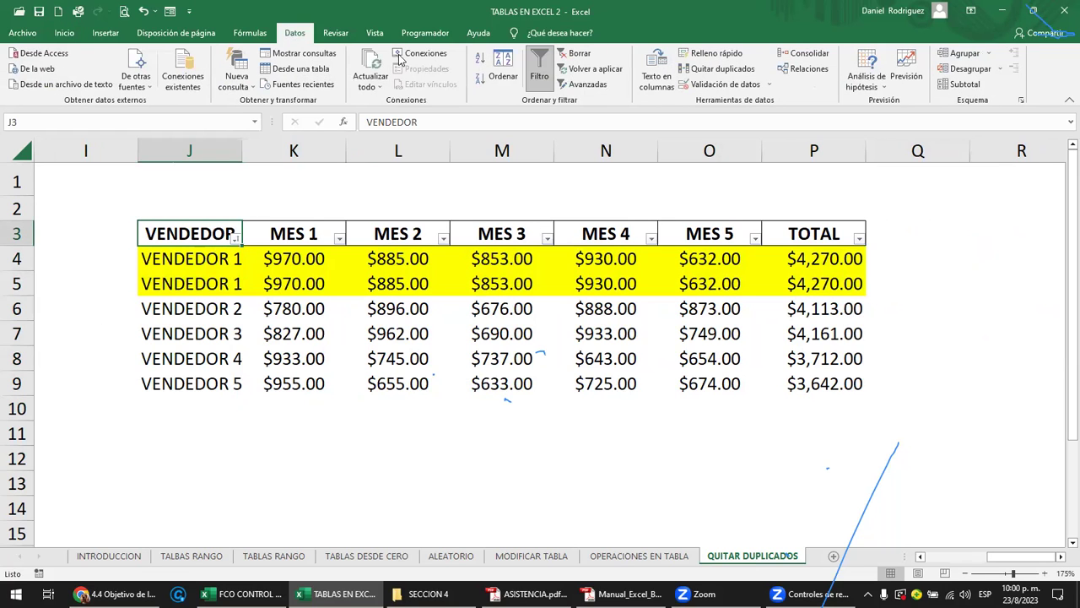
- Remove duplicates by VENDEDOR only, dropping the second VENDEDOR 1 row, then select the remaining one
{"action": "left_click", "coordinate": [701, 71]}
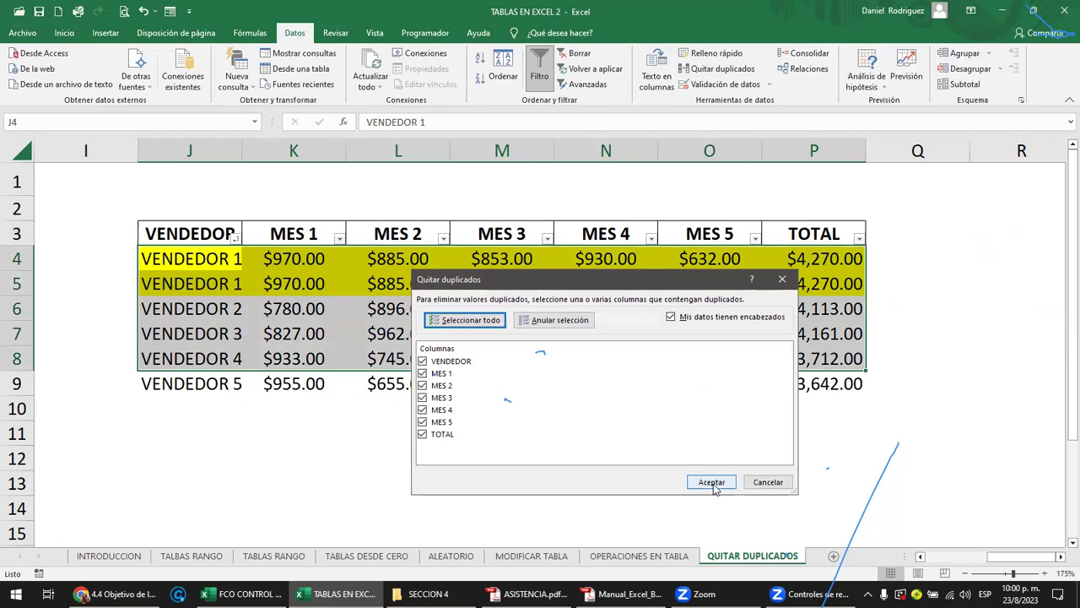
{"action": "left_click", "coordinate": [435, 375]}
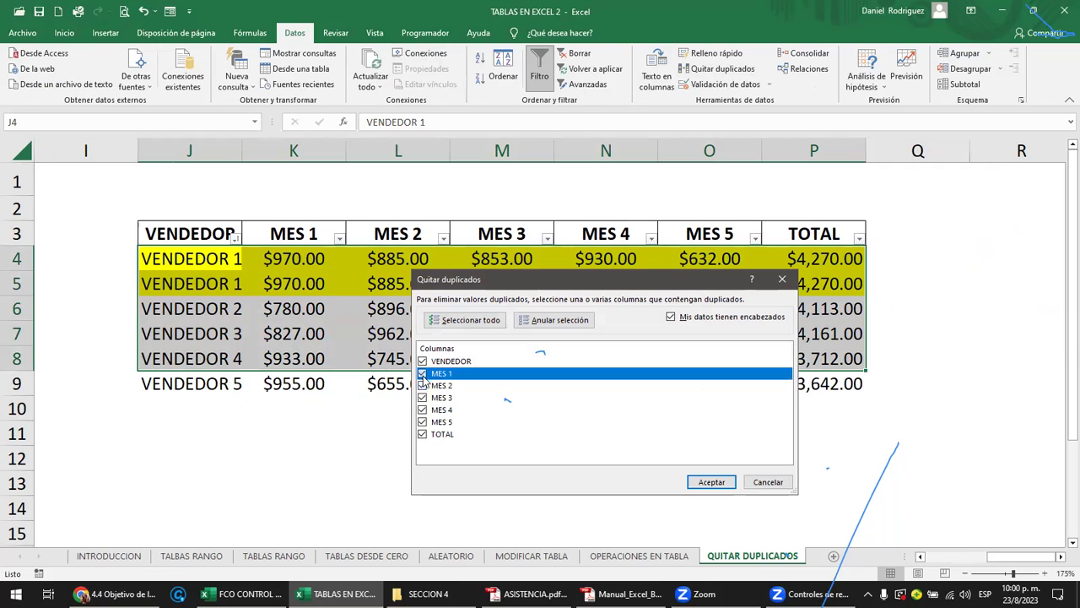
{"action": "left_click", "coordinate": [422, 373]}
{"action": "left_click", "coordinate": [422, 384]}
{"action": "left_click", "coordinate": [422, 397]}
{"action": "left_click", "coordinate": [422, 409]}
{"action": "left_click", "coordinate": [422, 422]}
{"action": "left_click", "coordinate": [422, 434]}
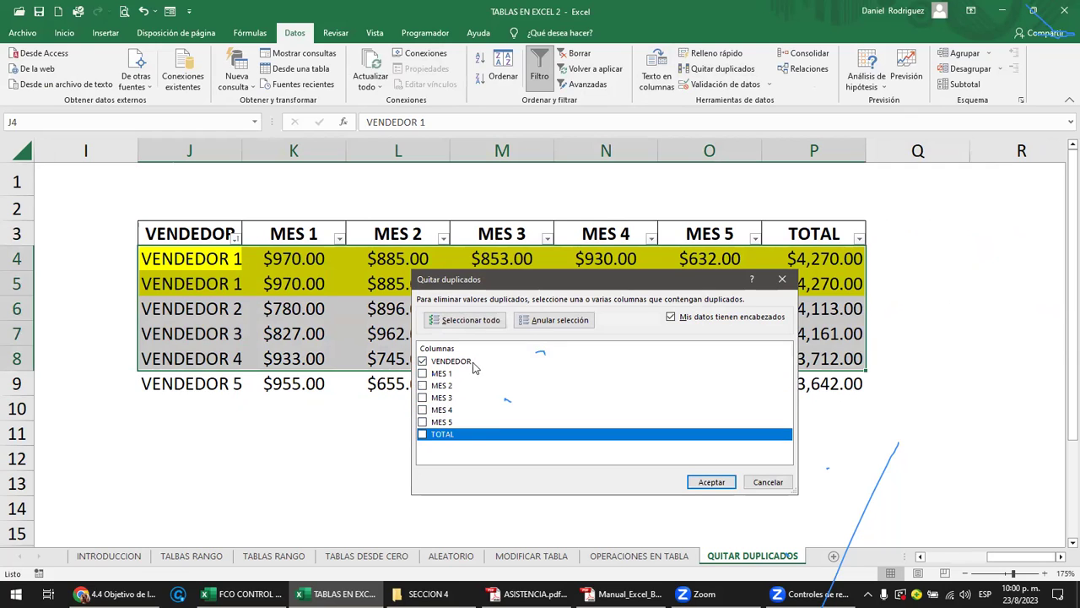
{"action": "left_click", "coordinate": [711, 481]}
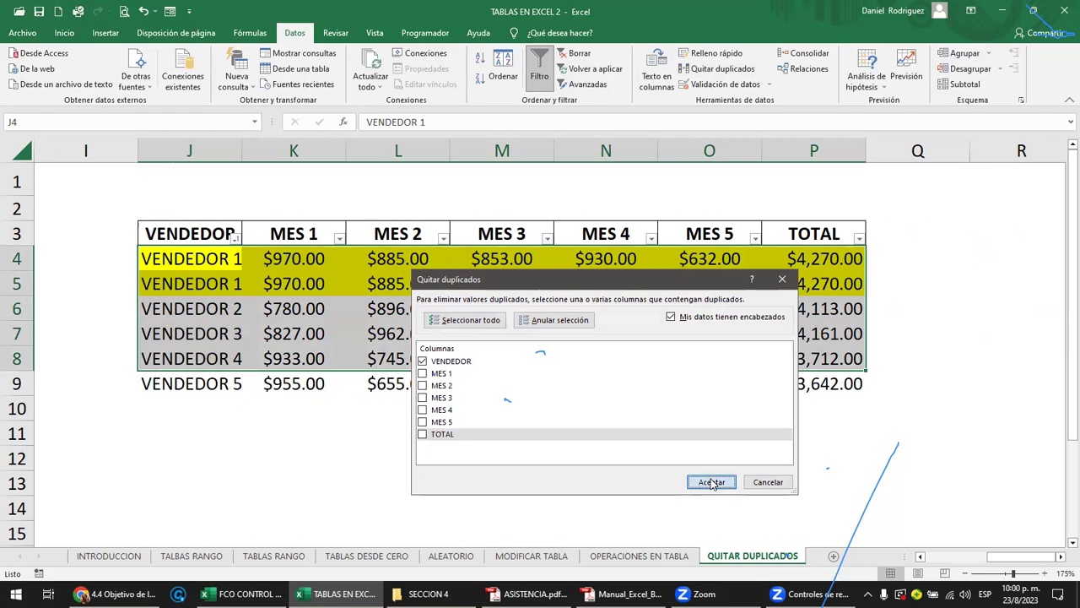
{"action": "left_click", "coordinate": [545, 336]}
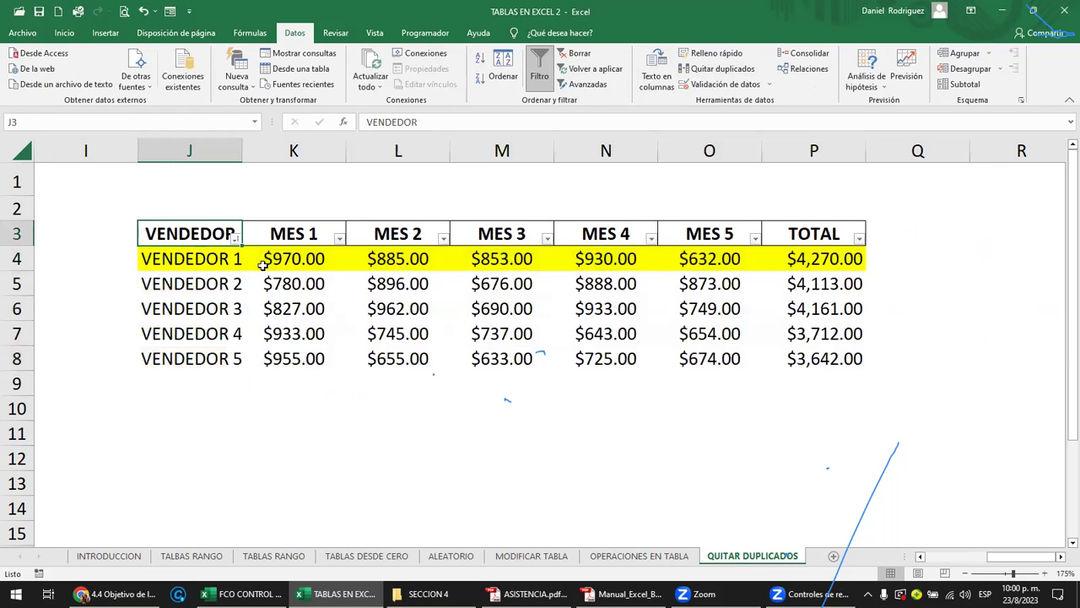
{"action": "left_click", "coordinate": [234, 262]}
{"action": "left_click_drag", "start_coordinate": [194, 261], "coordinate": [816, 262]}
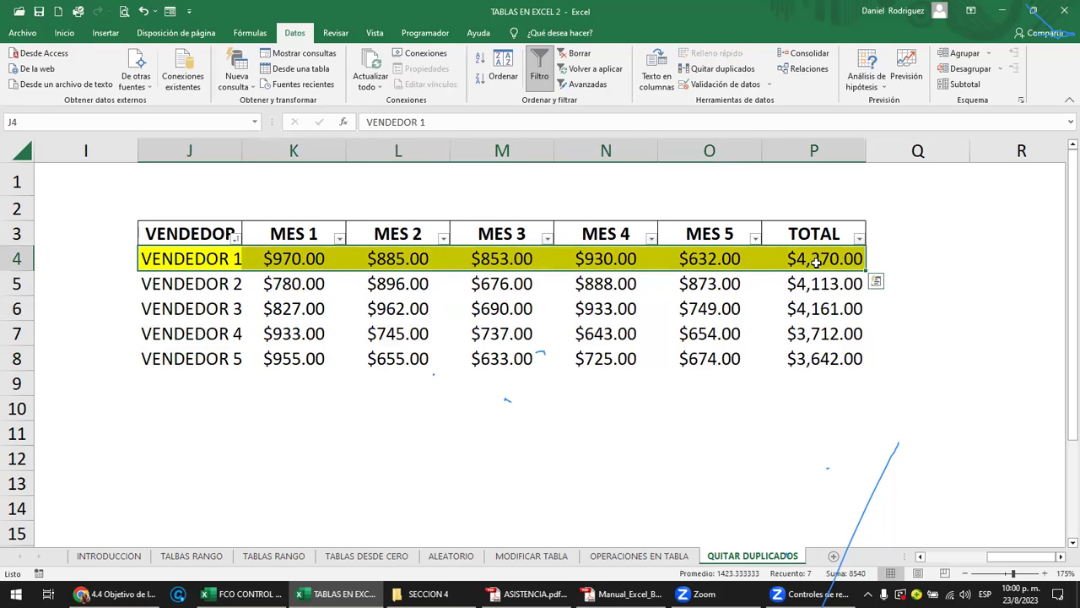
- Set the VENDEDOR 1 row's fill colour to No Fill
{"action": "left_click", "coordinate": [71, 34]}
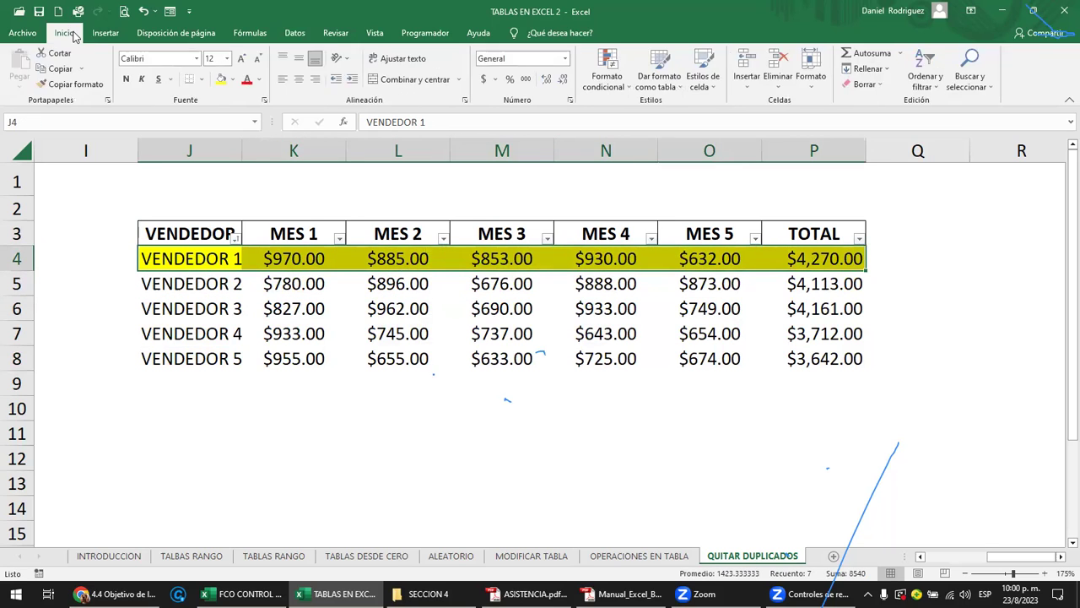
{"action": "left_click", "coordinate": [236, 83]}
{"action": "left_click", "coordinate": [240, 199]}
{"action": "left_click", "coordinate": [358, 293]}
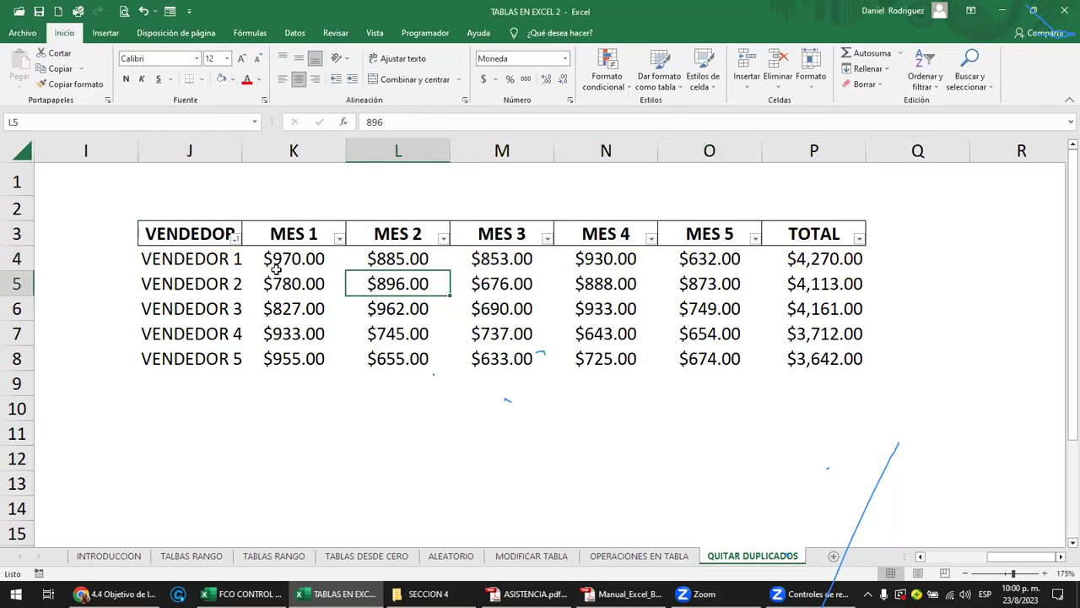
- Open and cancel Quitar duplicados, then jump back to column A
{"action": "left_click", "coordinate": [187, 238]}
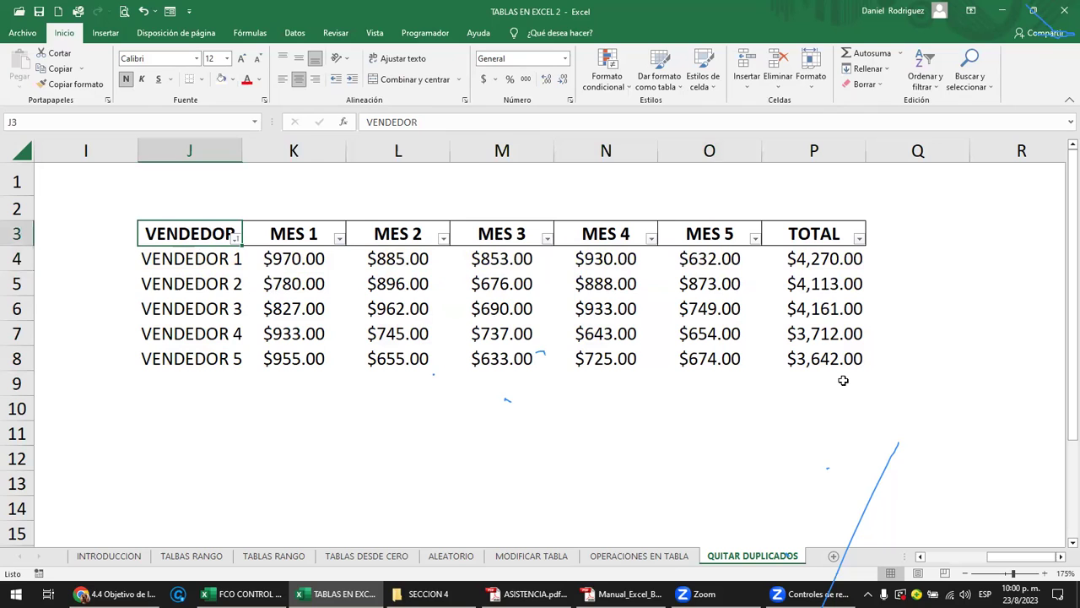
{"action": "left_click", "coordinate": [295, 34]}
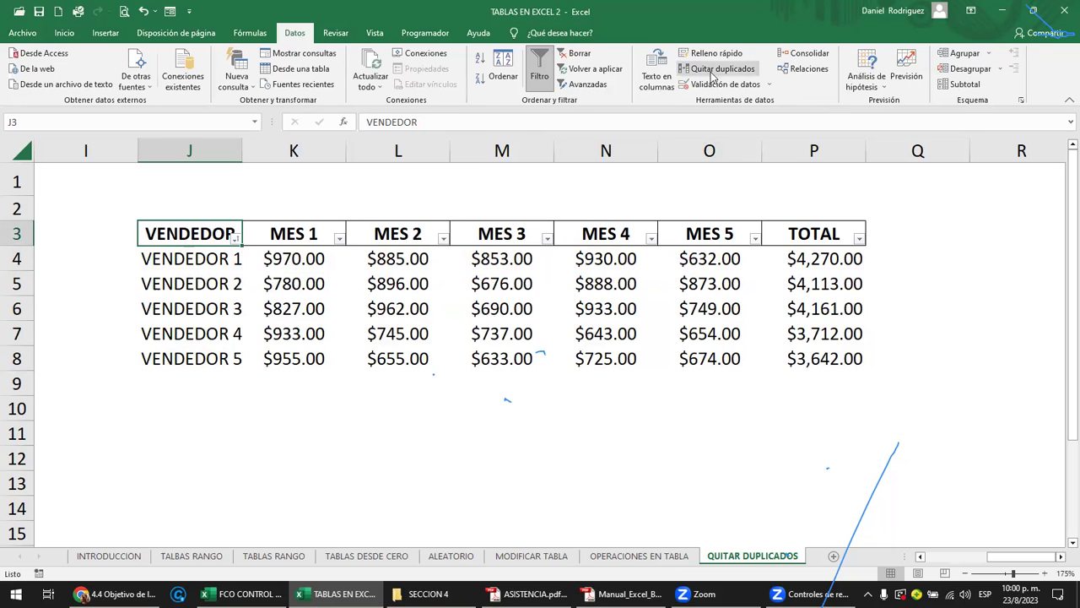
{"action": "left_click", "coordinate": [716, 69]}
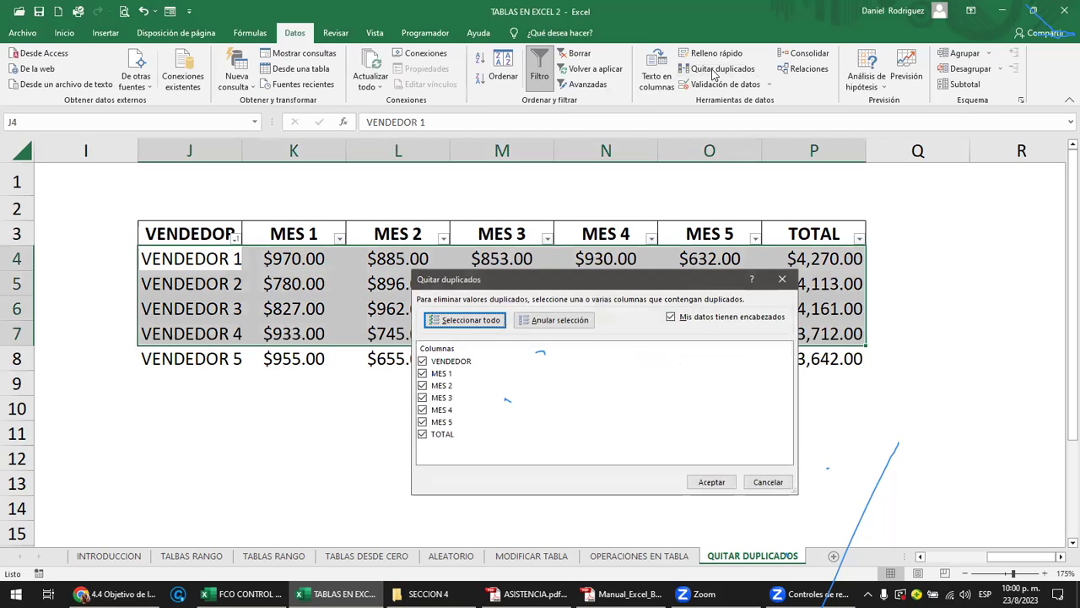
{"action": "left_click", "coordinate": [784, 281]}
{"action": "left_click", "coordinate": [479, 211]}
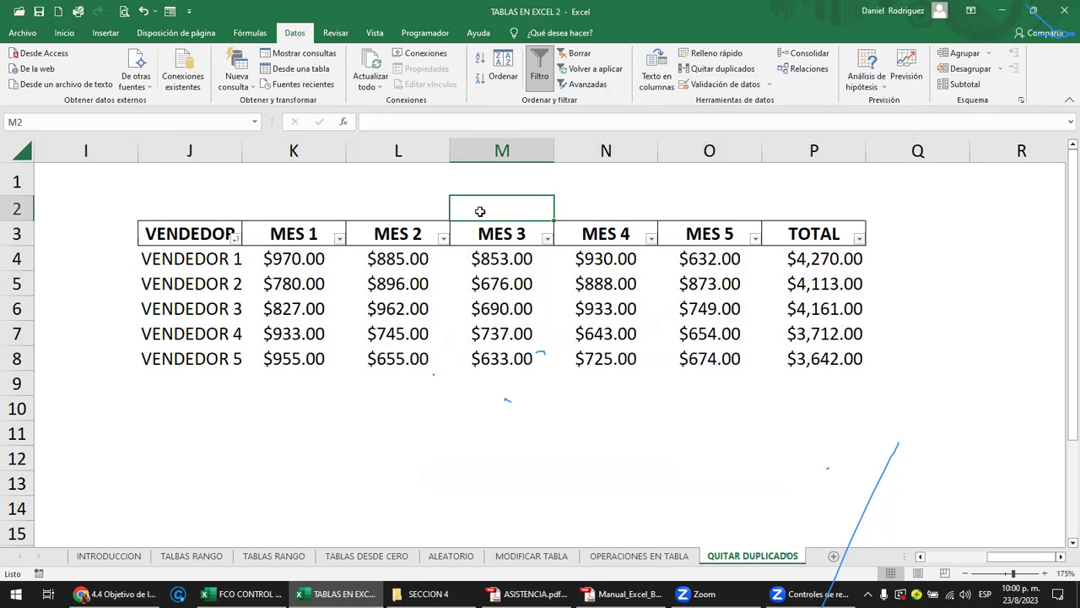
{"action": "key", "text": "Left"}
{"action": "key", "text": "Home"}
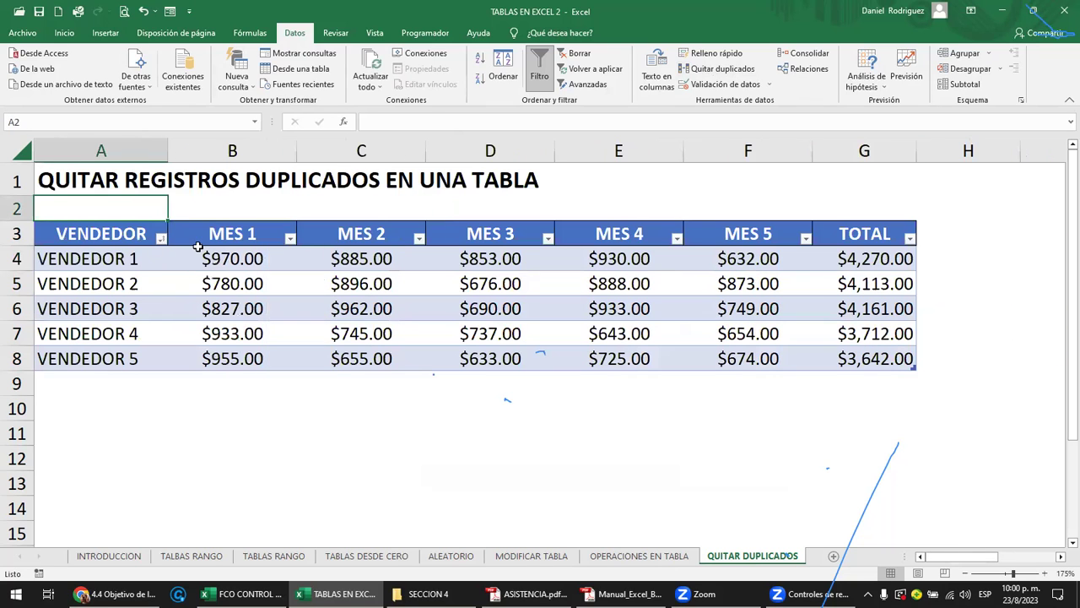
- Copy the VENDEDOR 5 row into row 9 as a duplicate
{"action": "left_click", "coordinate": [113, 240]}
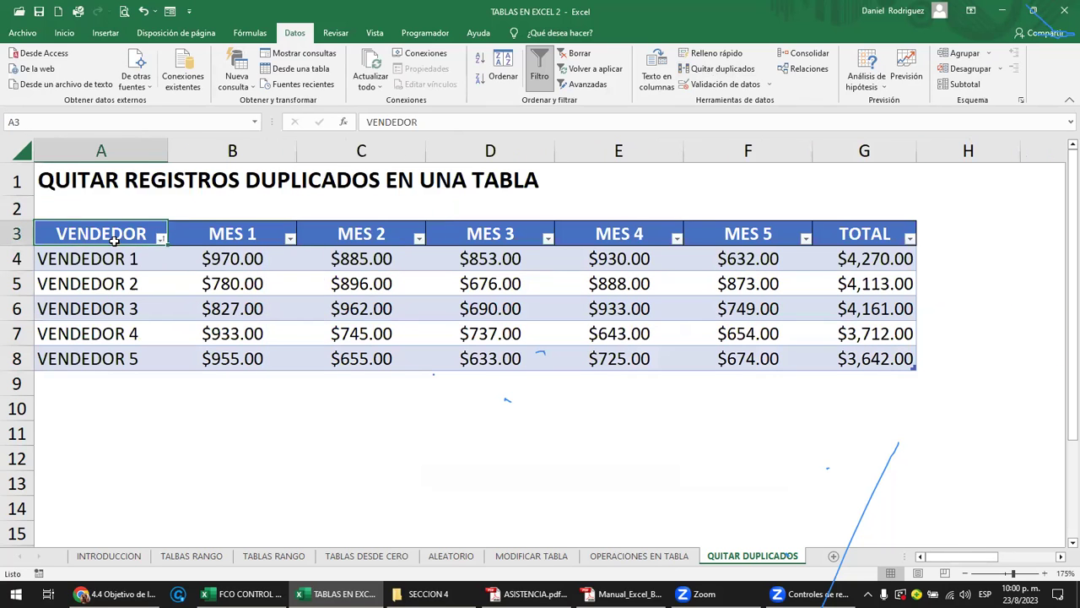
{"action": "left_click", "coordinate": [133, 355]}
{"action": "left_click_drag", "start_coordinate": [177, 364], "coordinate": [892, 373]}
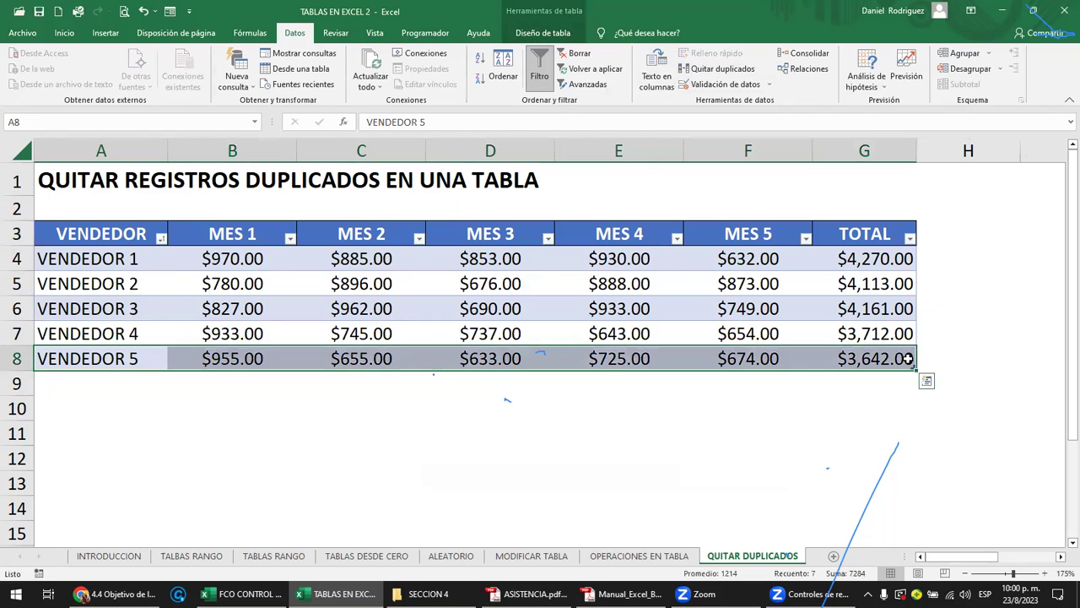
{"action": "key", "text": "ctrl+c"}
{"action": "key", "text": "Down"}
{"action": "key", "text": "ctrl+v"}
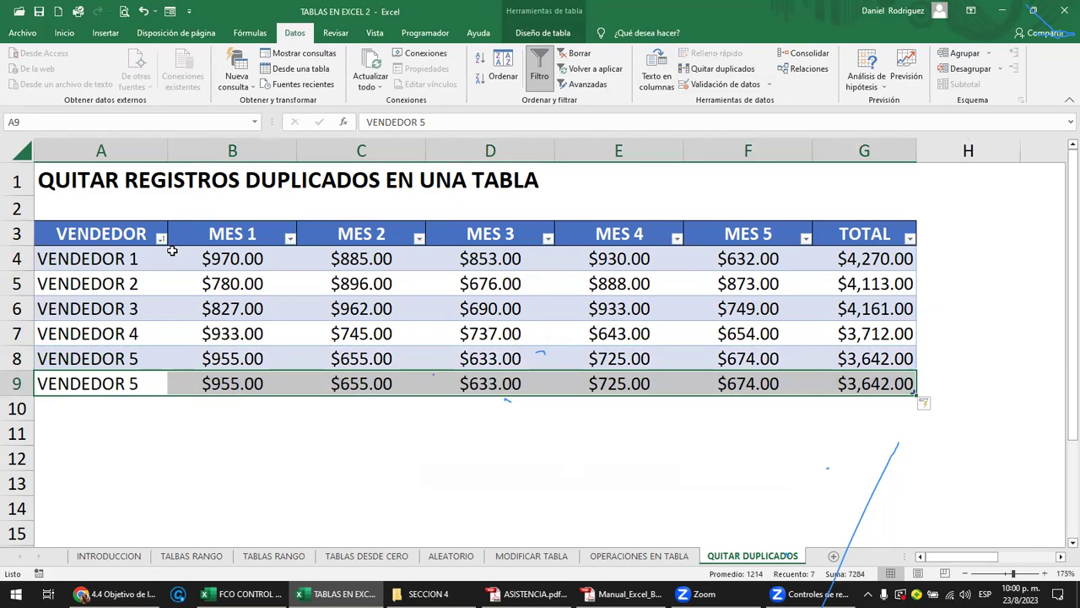
- Remove duplicates with MES 1–MES 5 unticked, dropping the repeated VENDEDOR 5 row
{"action": "left_click", "coordinate": [128, 234]}
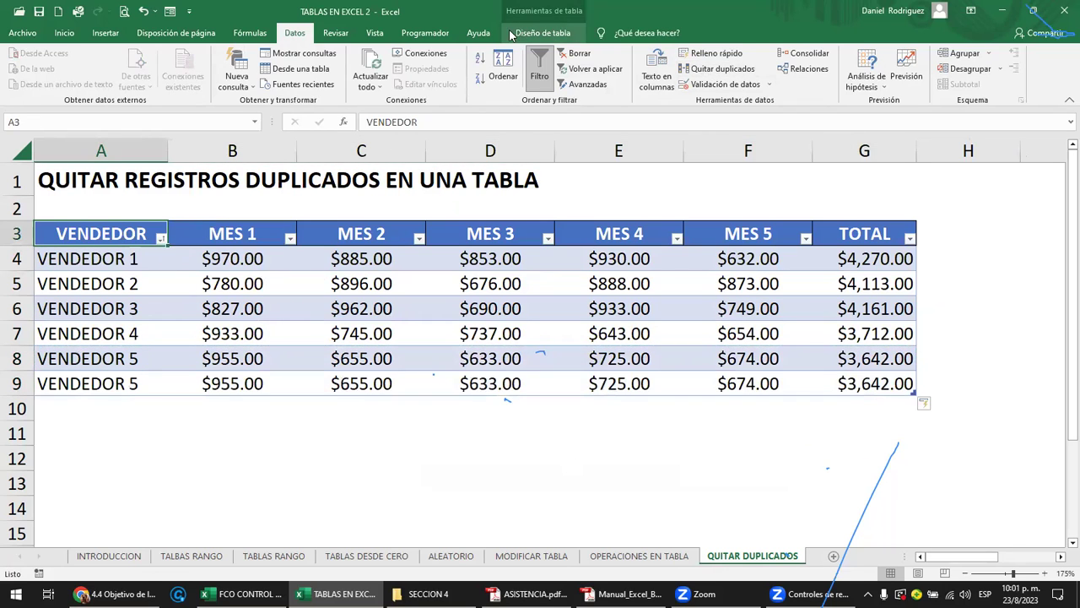
{"action": "left_click", "coordinate": [239, 234]}
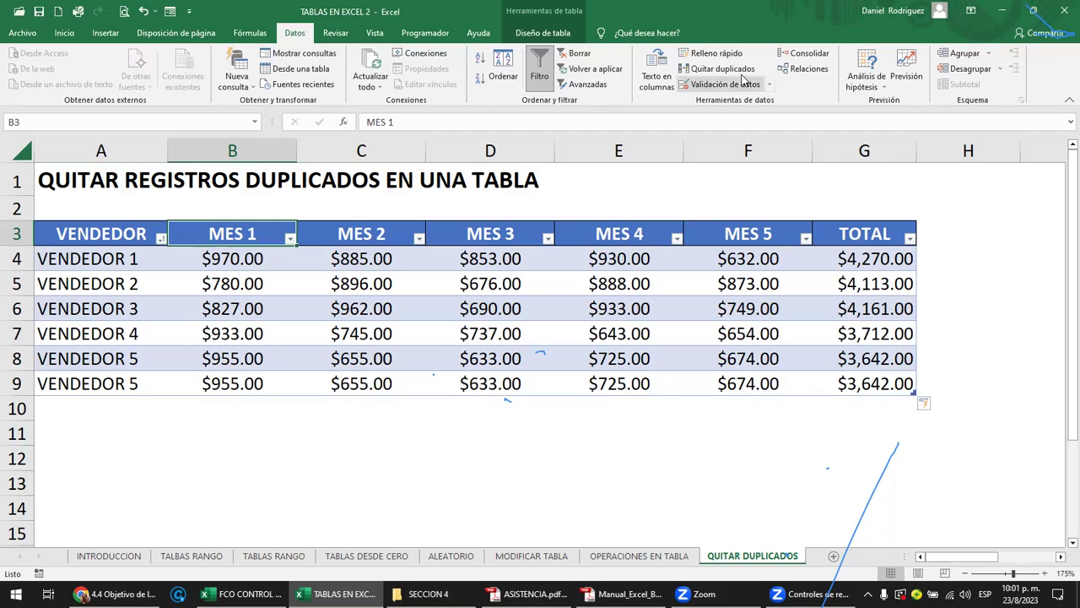
{"action": "left_click", "coordinate": [717, 68]}
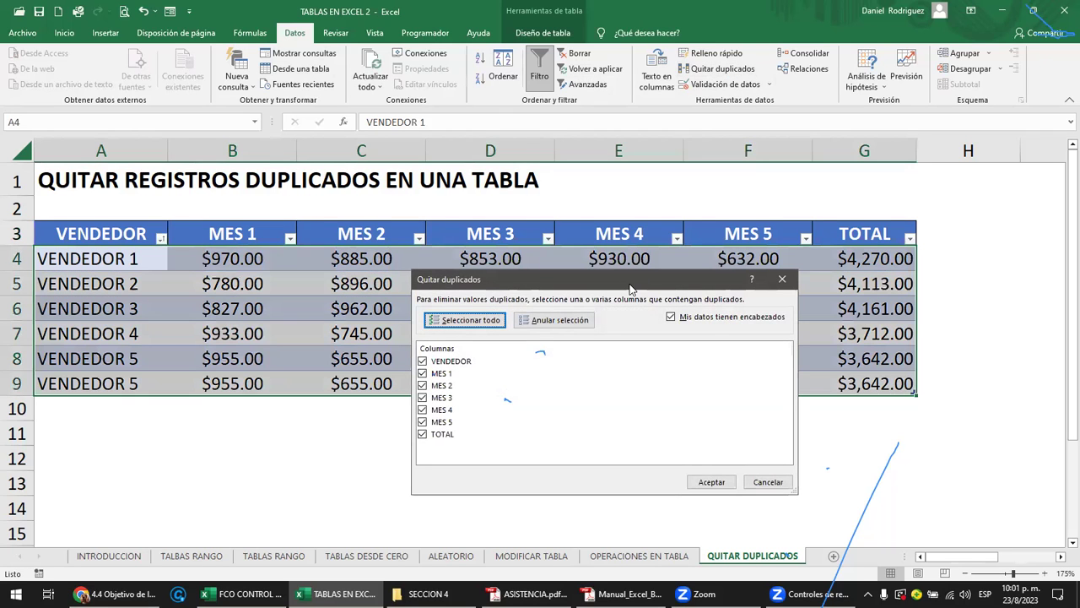
{"action": "left_click_drag", "start_coordinate": [630, 287], "coordinate": [798, 246]}
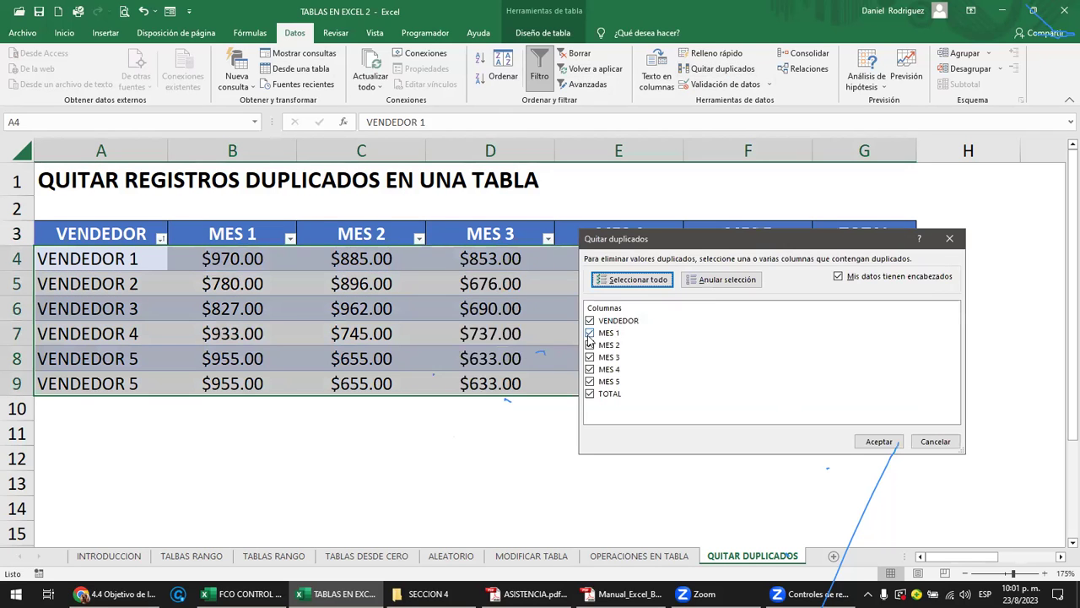
{"action": "left_click", "coordinate": [590, 333]}
{"action": "left_click", "coordinate": [590, 345]}
{"action": "left_click", "coordinate": [590, 357]}
{"action": "left_click", "coordinate": [590, 370]}
{"action": "left_click", "coordinate": [590, 381]}
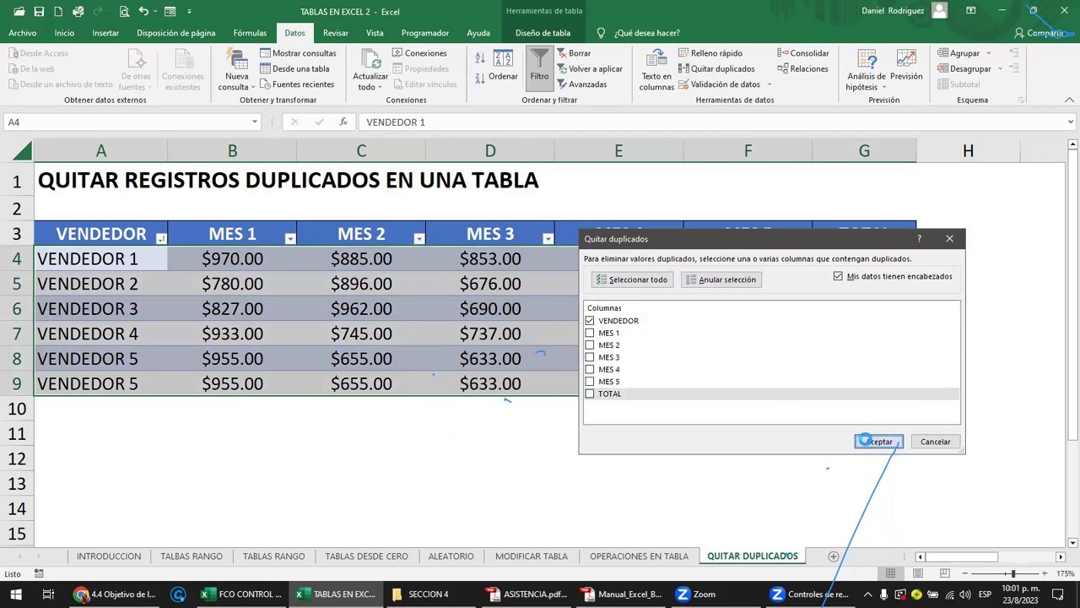
{"action": "left_click", "coordinate": [869, 441]}
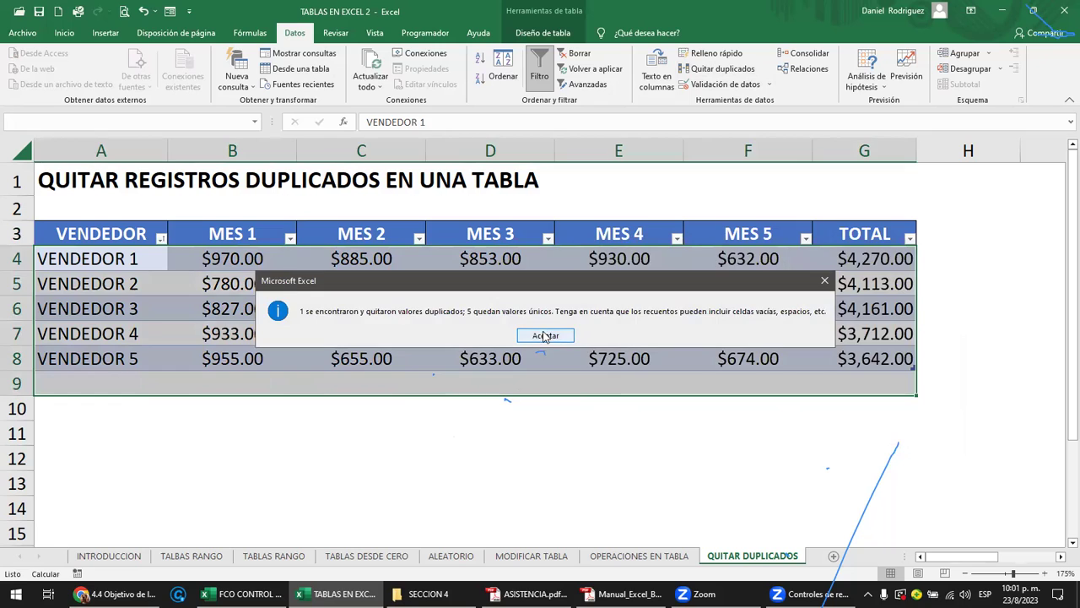
{"action": "left_click", "coordinate": [547, 336]}
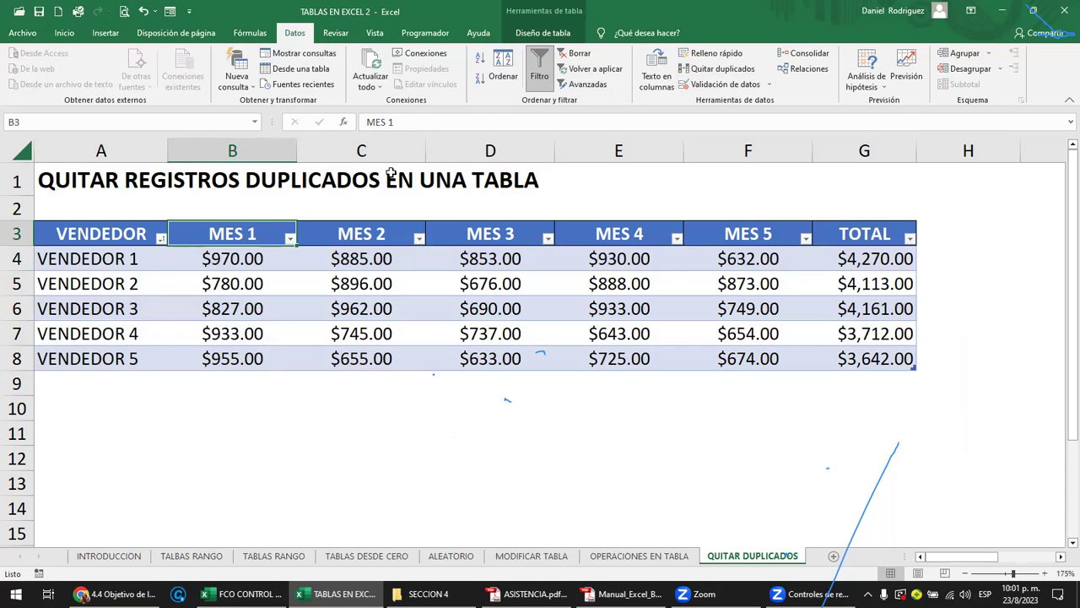
{"action": "left_click", "coordinate": [757, 264]}
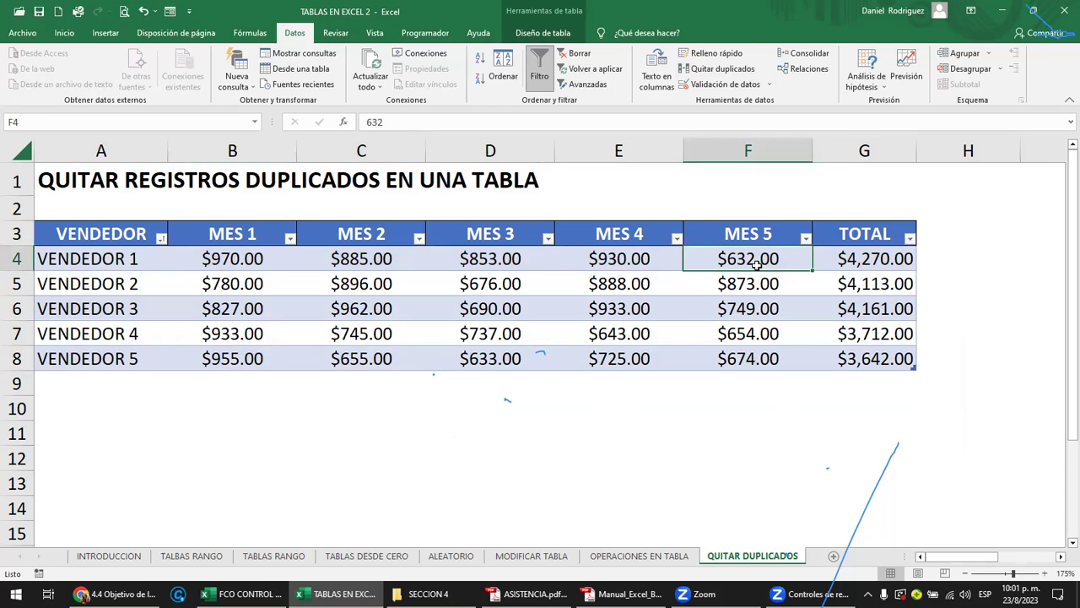
{"action": "key", "text": "Right"}
{"action": "key", "text": "Right"}
{"action": "key", "text": "Right"}
{"action": "key", "text": "Right"}
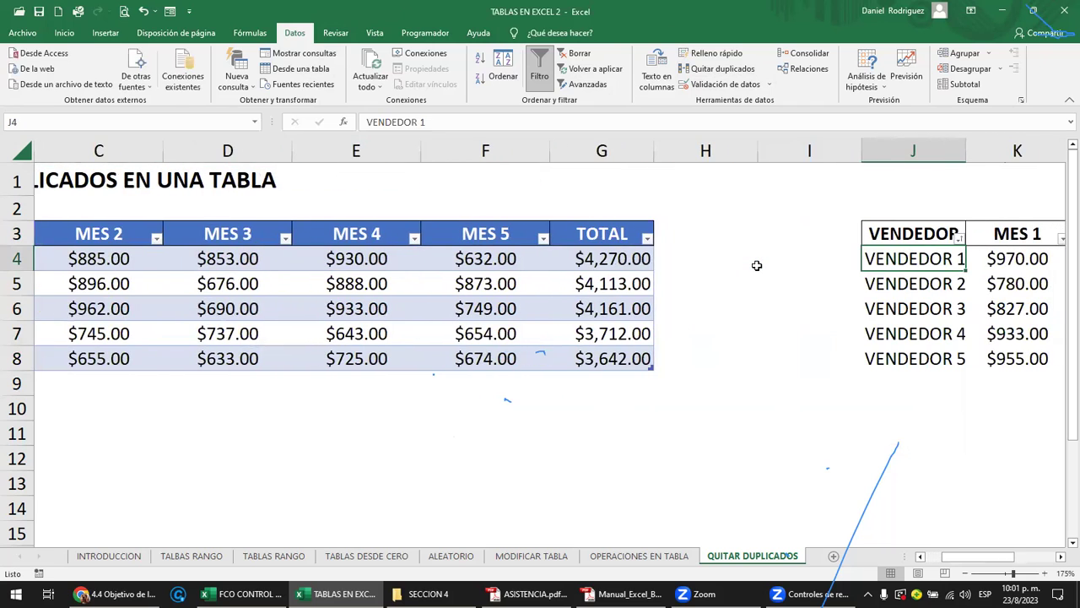
{"action": "key", "text": "Right"}
{"action": "key", "text": "Right"}
{"action": "key", "text": "Right"}
{"action": "key", "text": "Right"}
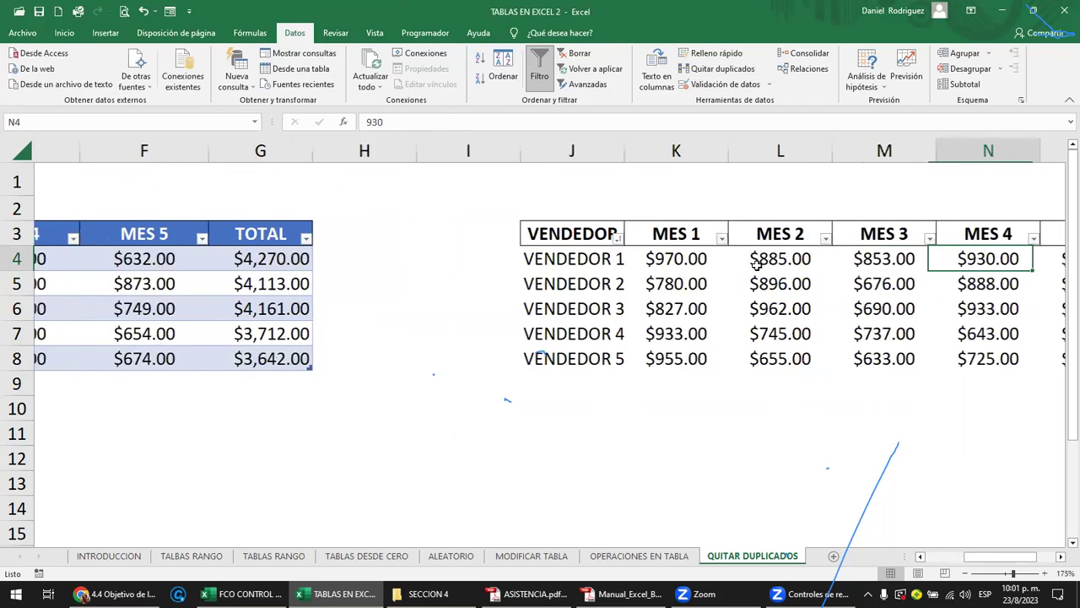
{"action": "key", "text": "Left"}
{"action": "key", "text": "ctrl+Left"}
{"action": "key", "text": "ctrl+Left"}
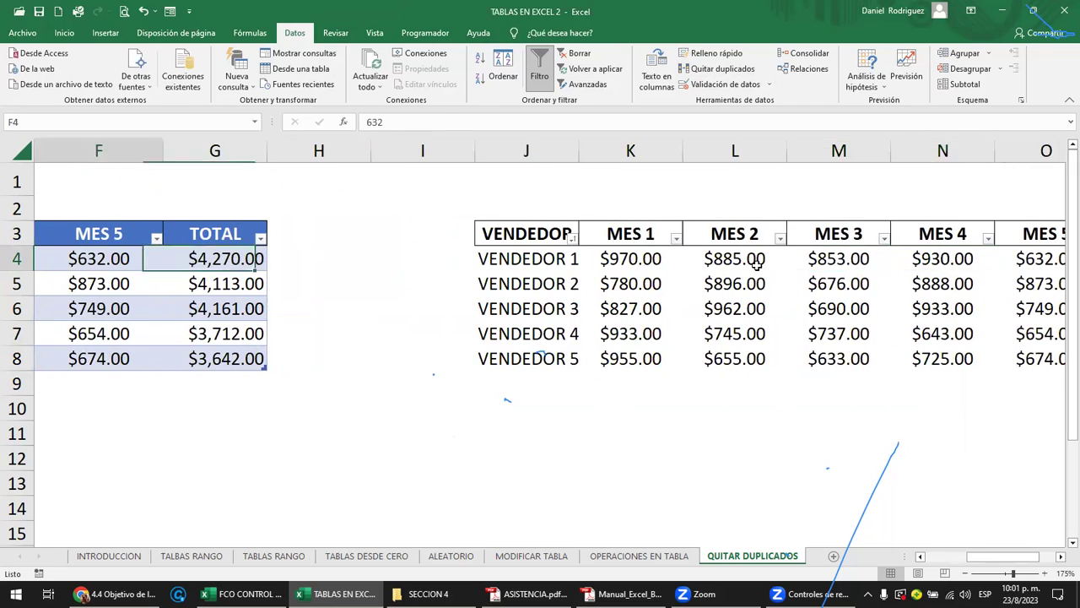
{"action": "key", "text": "ctrl+Left"}
{"action": "mouse_move", "coordinate": [115, 262]}
{"action": "left_mouse_down"}
{"action": "mouse_move", "coordinate": [613, 388]}
{"action": "mouse_move", "coordinate": [892, 285]}
{"action": "left_mouse_up"}
- Paste copies of the VENDEDOR 1 and 2 rows into rows 9–10 and sort VENDEDOR A to Z
{"action": "key", "text": "ctrl+c"}
{"action": "key", "text": "Down"}
{"action": "key", "text": "Down"}
{"action": "key", "text": "Down"}
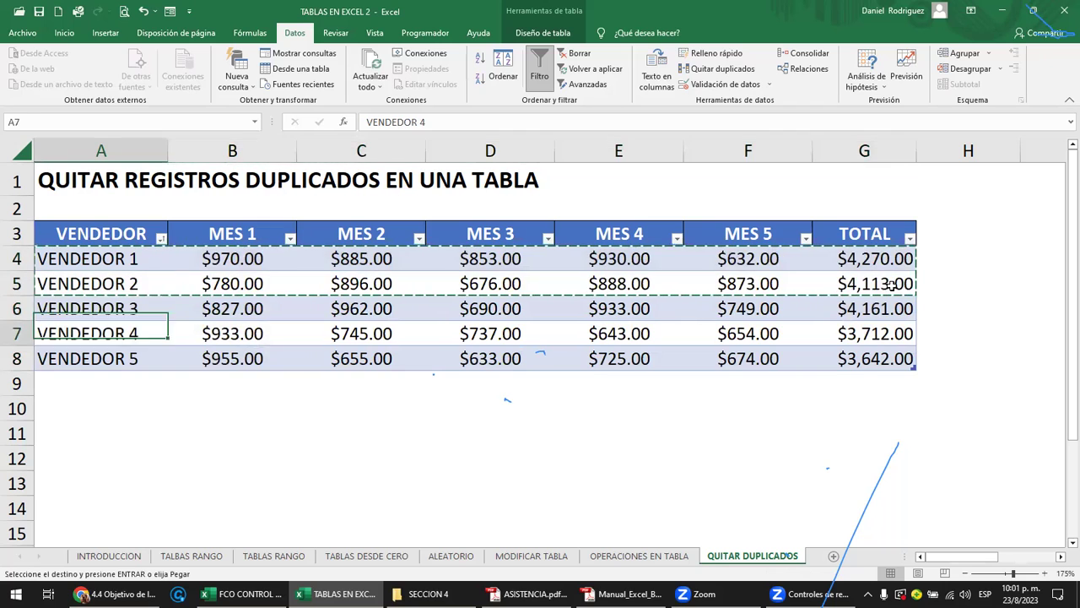
{"action": "key", "text": "Down"}
{"action": "key", "text": "Down"}
{"action": "key", "text": "ctrl+v"}
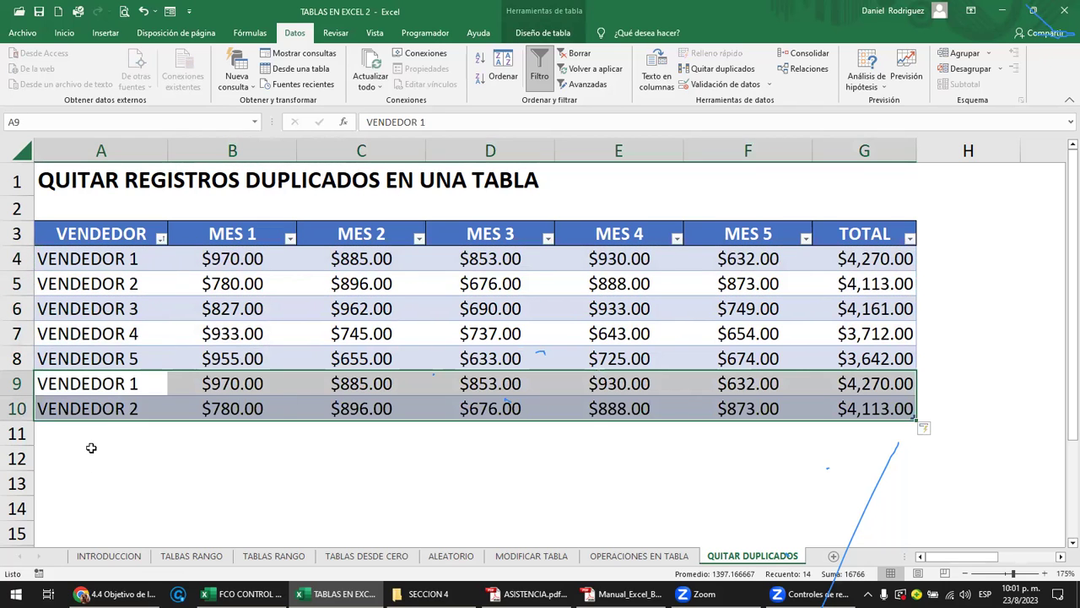
{"action": "left_click", "coordinate": [92, 439]}
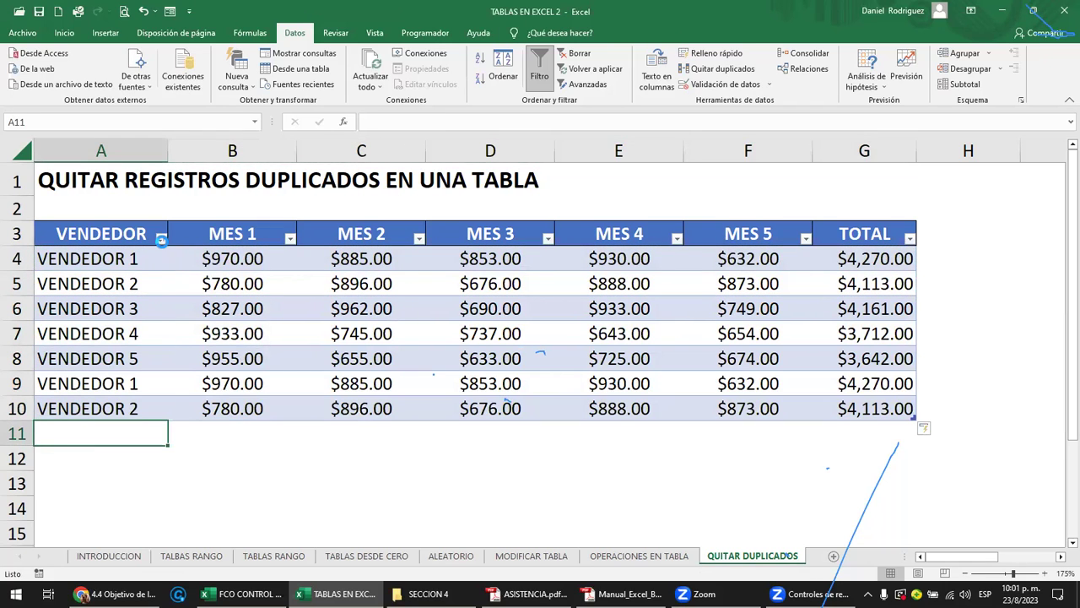
{"action": "left_click", "coordinate": [162, 239]}
{"action": "left_click", "coordinate": [53, 253]}
{"action": "mouse_move", "coordinate": [127, 259]}
{"action": "left_mouse_down"}
{"action": "mouse_move", "coordinate": [154, 281]}
{"action": "mouse_move", "coordinate": [643, 335]}
{"action": "left_mouse_up"}
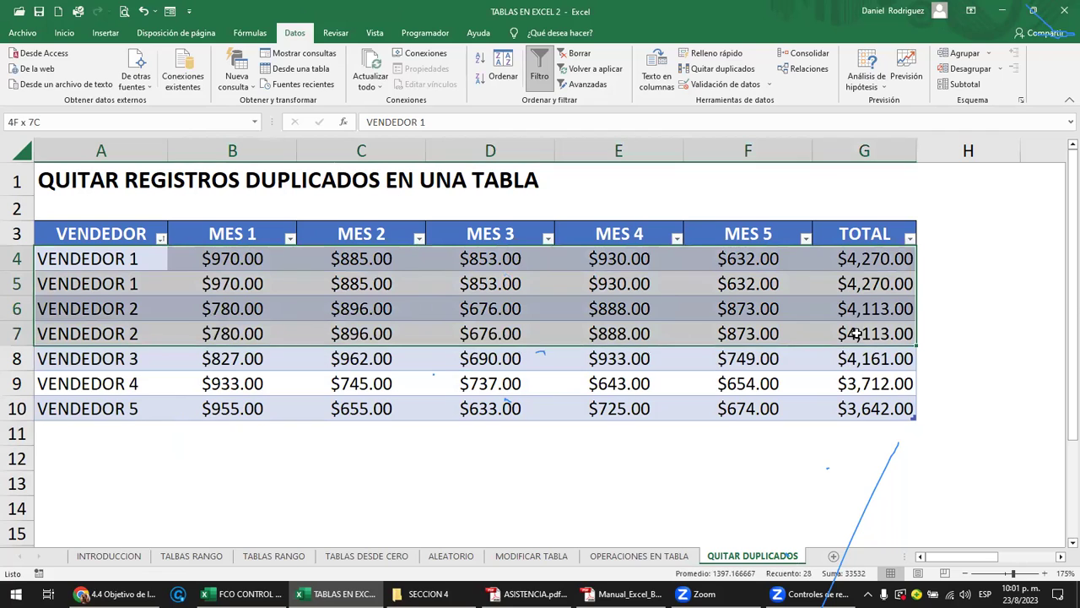
{"action": "left_click_drag", "start_coordinate": [643, 335], "coordinate": [857, 334]}
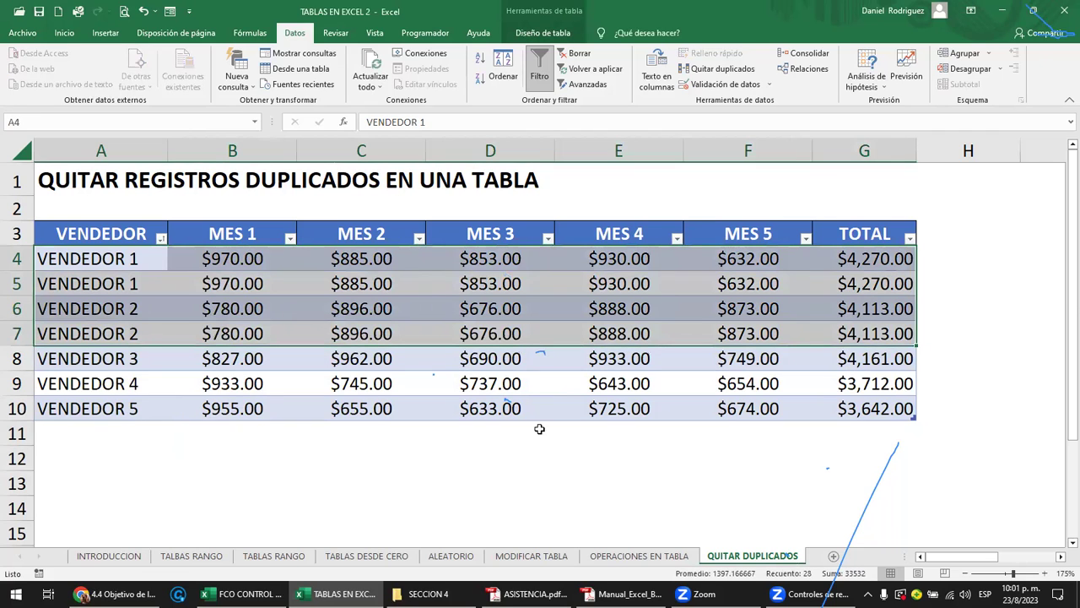
- Remove duplicates comparing all columns, dropping the two repeated rows
{"action": "left_click", "coordinate": [132, 239]}
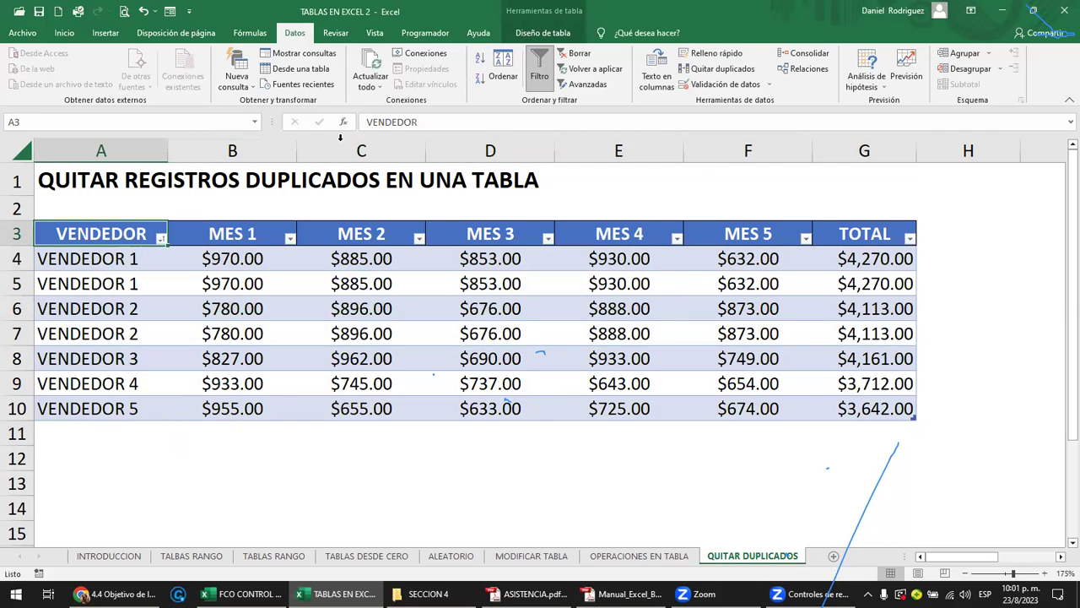
{"action": "left_click", "coordinate": [713, 75]}
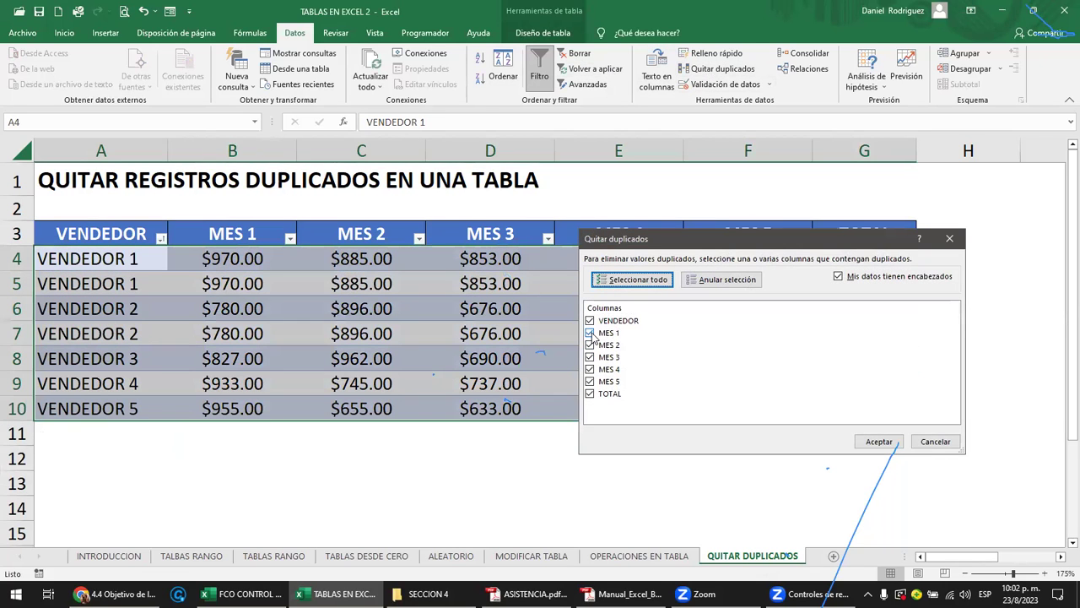
{"action": "left_click_drag", "start_coordinate": [665, 245], "coordinate": [493, 219]}
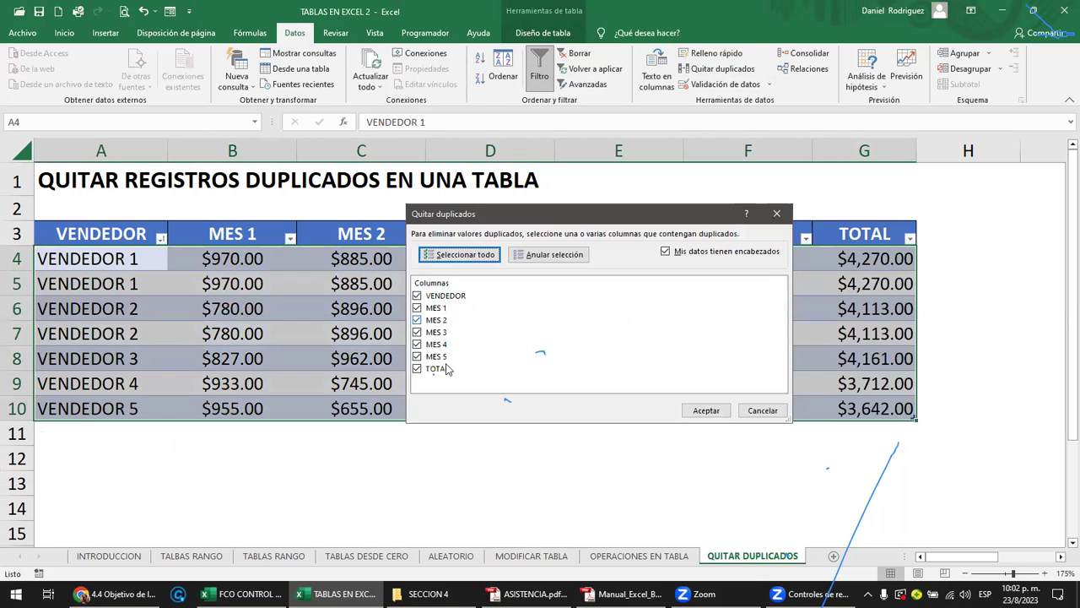
{"action": "left_click", "coordinate": [705, 411]}
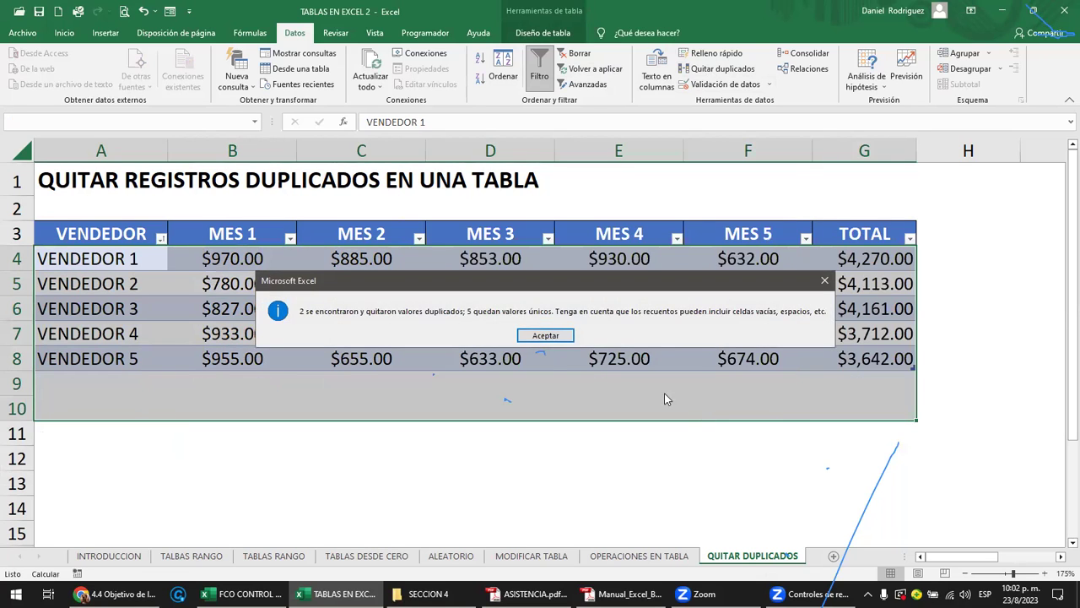
{"action": "left_click", "coordinate": [547, 334]}
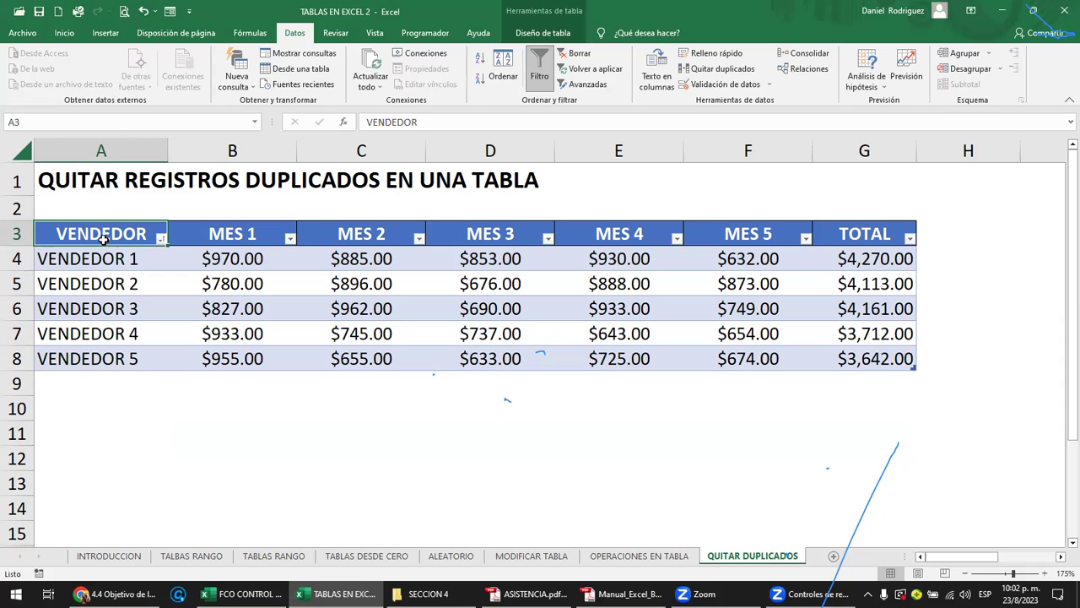
- Begin converting the table to a range from the MES 2 header's context menu, then cancel
{"action": "right_click", "coordinate": [364, 238]}
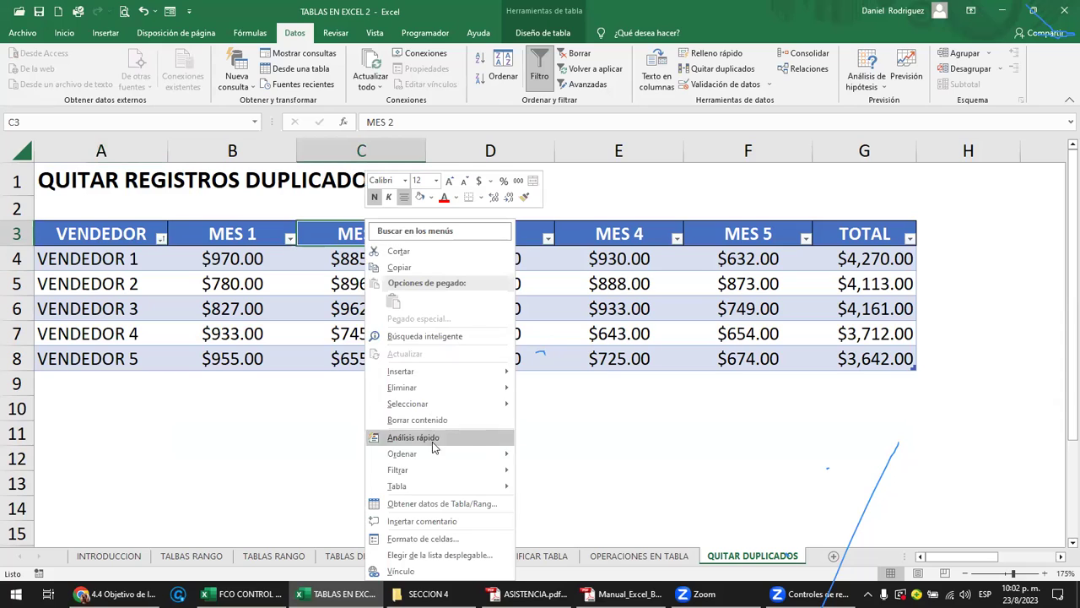
{"action": "mouse_move", "coordinate": [455, 487]}
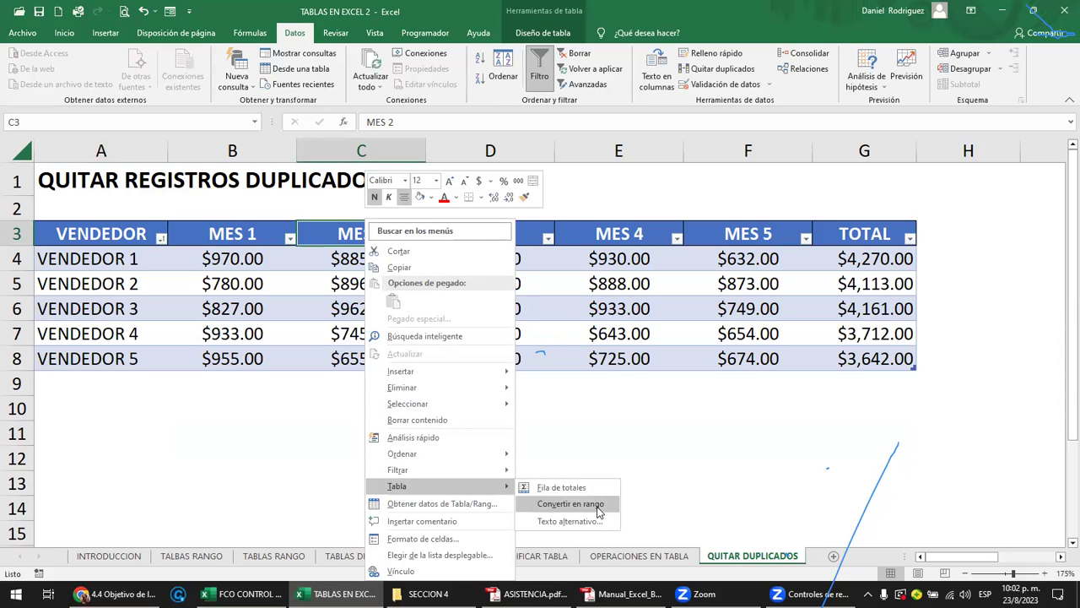
{"action": "left_click", "coordinate": [597, 509]}
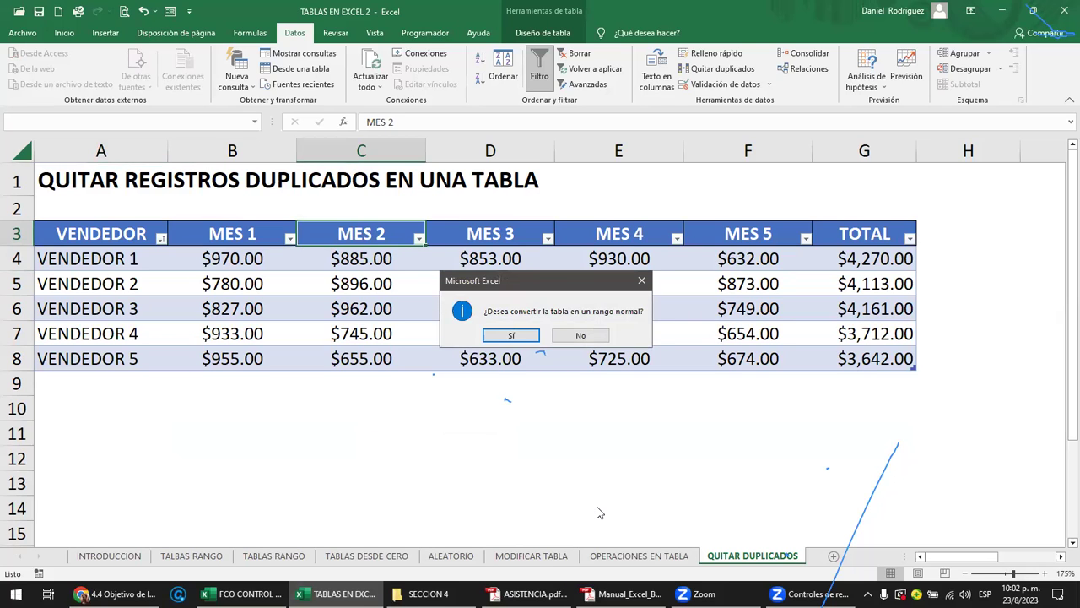
{"action": "key", "text": "Return"}
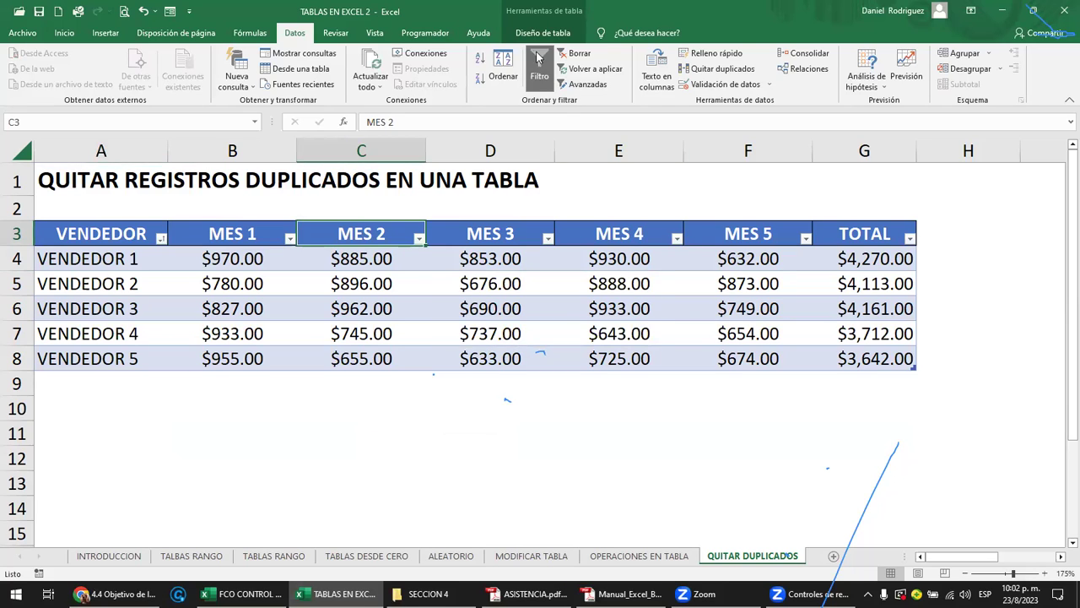
- Convert the table to a normal range via Diseño de tabla > Convertir en rango, confirming Sí
{"action": "left_click", "coordinate": [538, 34]}
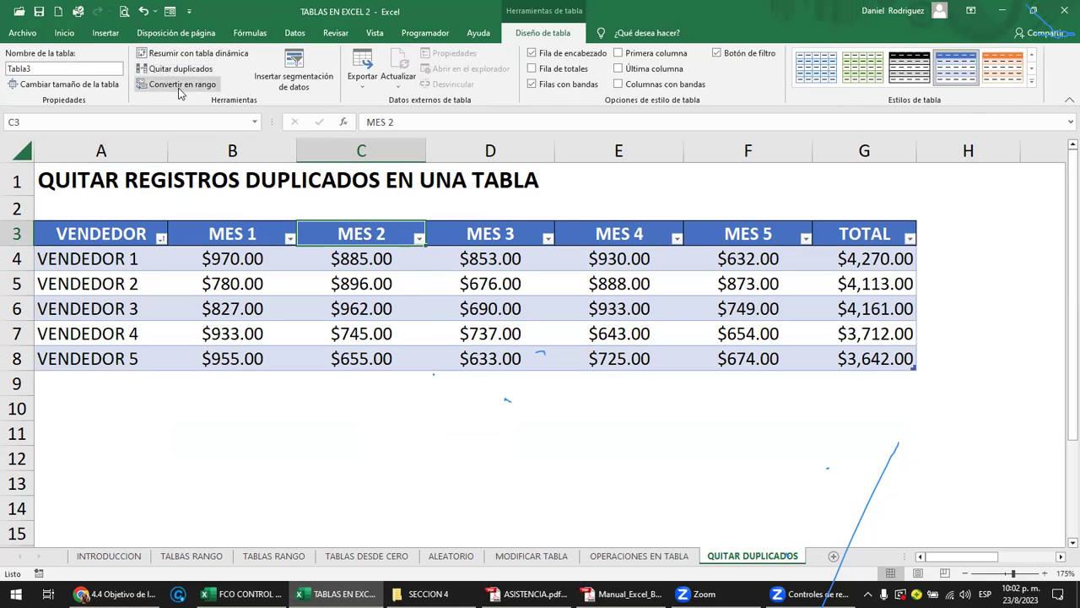
{"action": "left_click", "coordinate": [179, 87]}
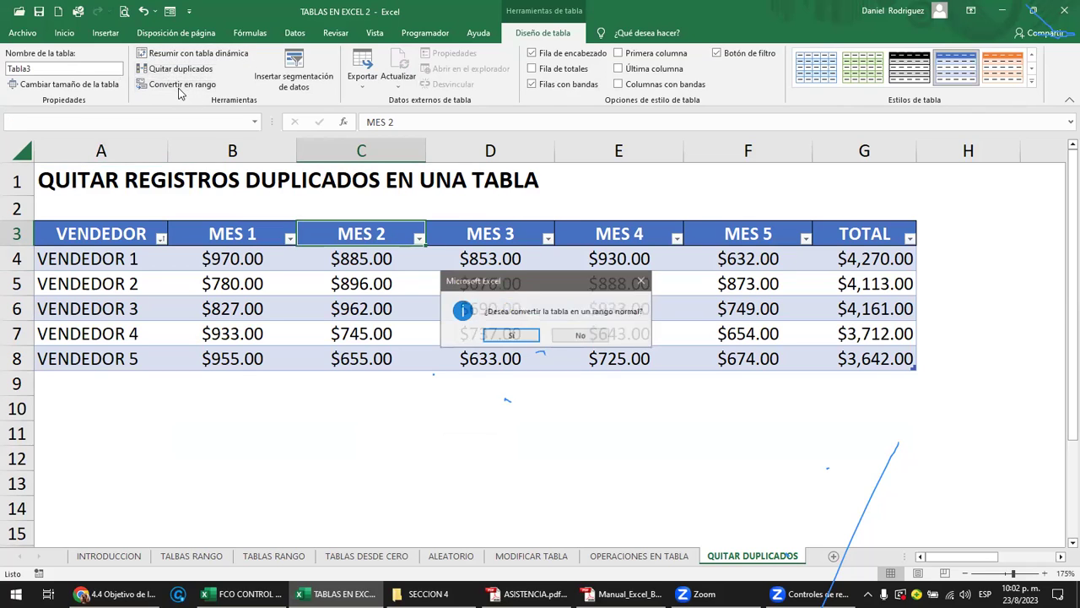
{"action": "left_click", "coordinate": [520, 337]}
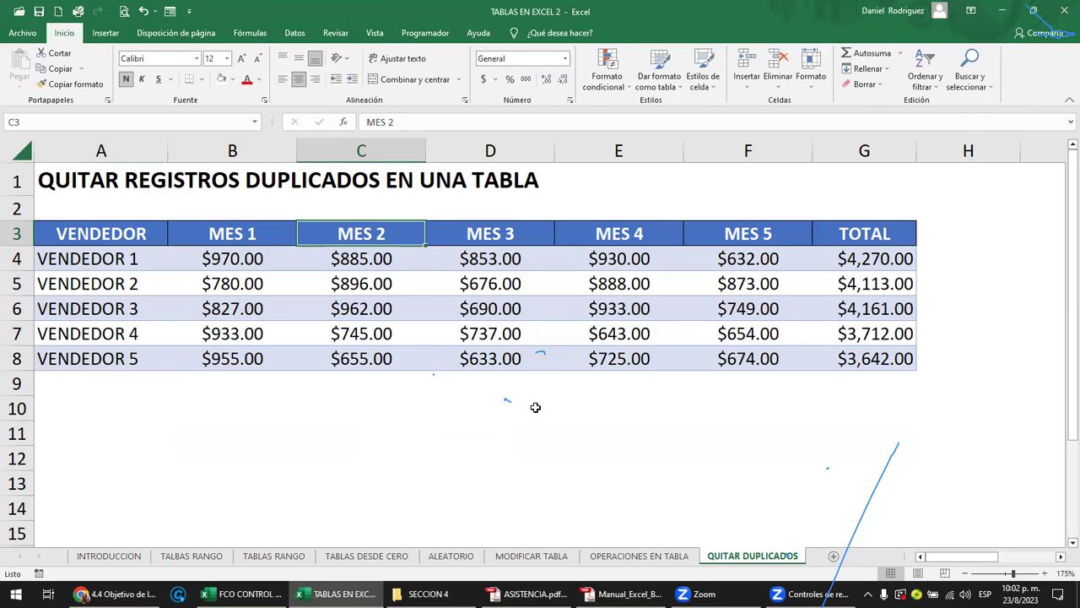
{"action": "left_click", "coordinate": [124, 238]}
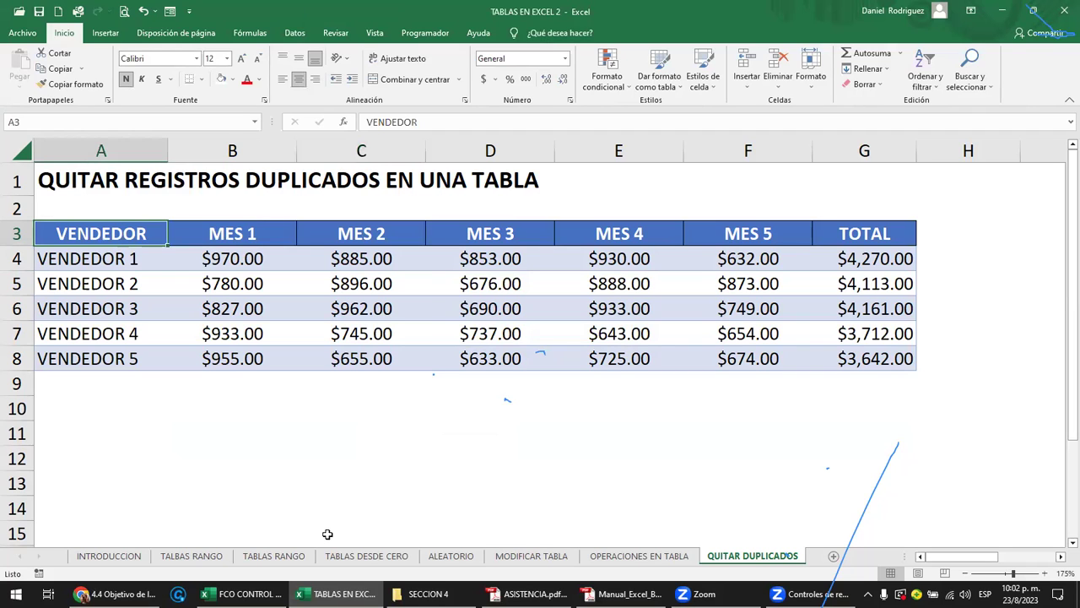
- Make A3:G8 an Excel table with header filter buttons again, then select C13 and A3
{"action": "key", "text": "ctrl+t"}
{"action": "key", "text": "Return"}
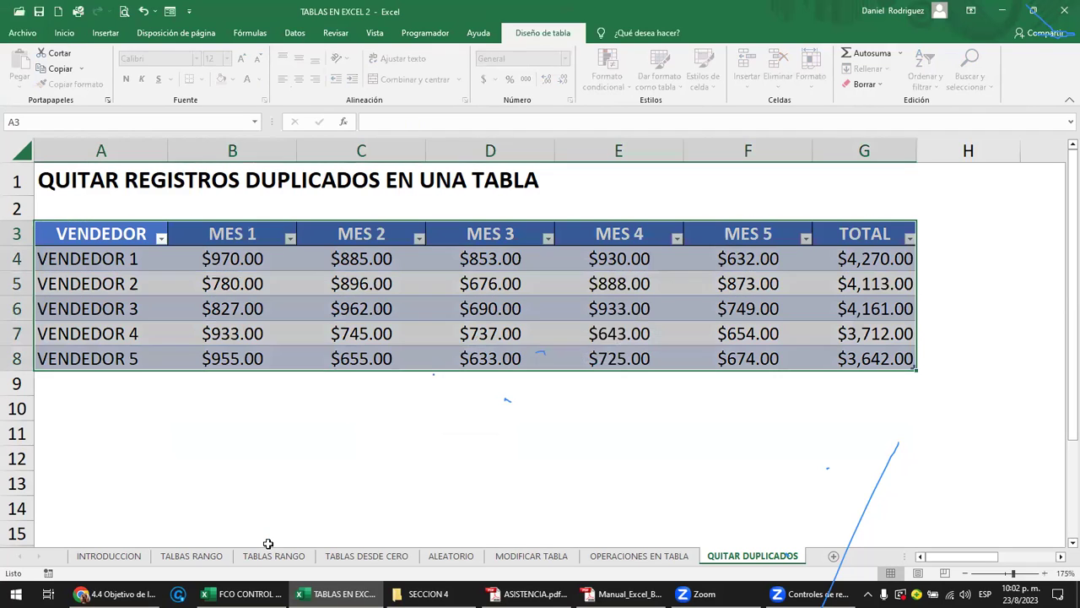
{"action": "left_click", "coordinate": [342, 487]}
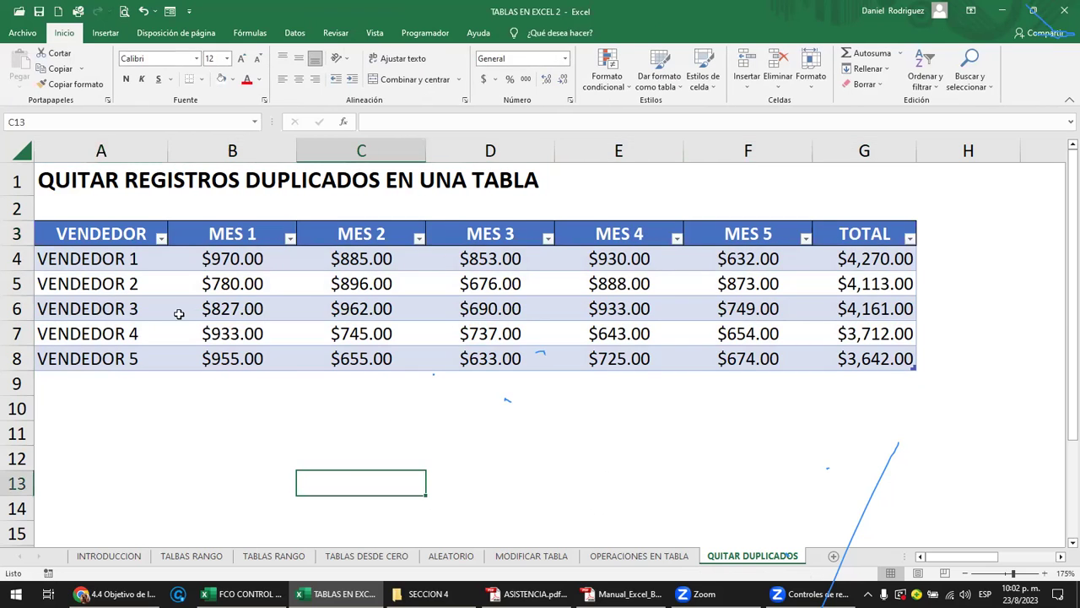
{"action": "left_click", "coordinate": [135, 234]}
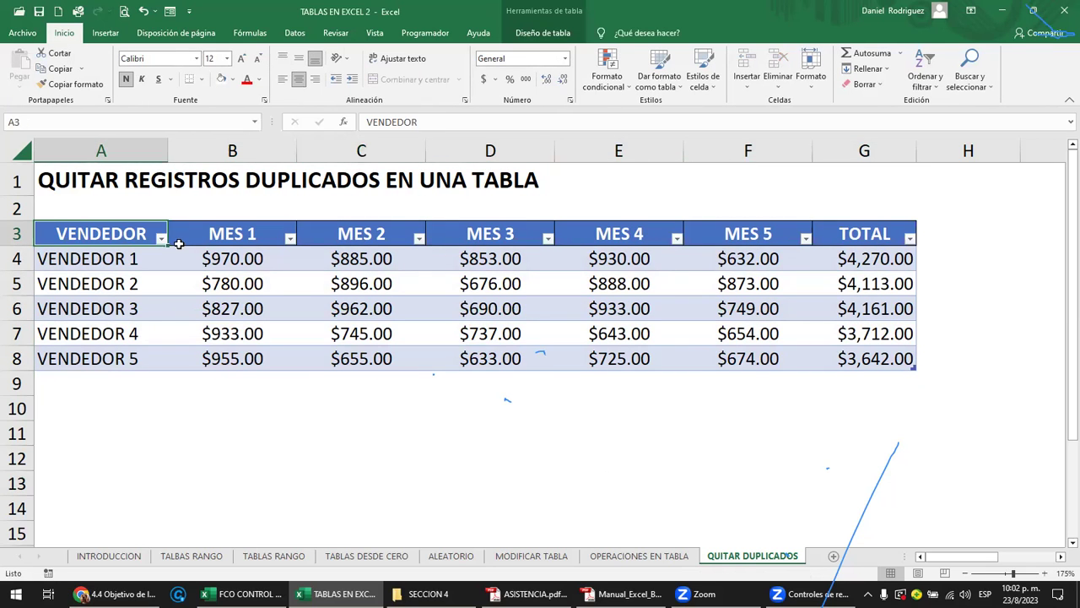